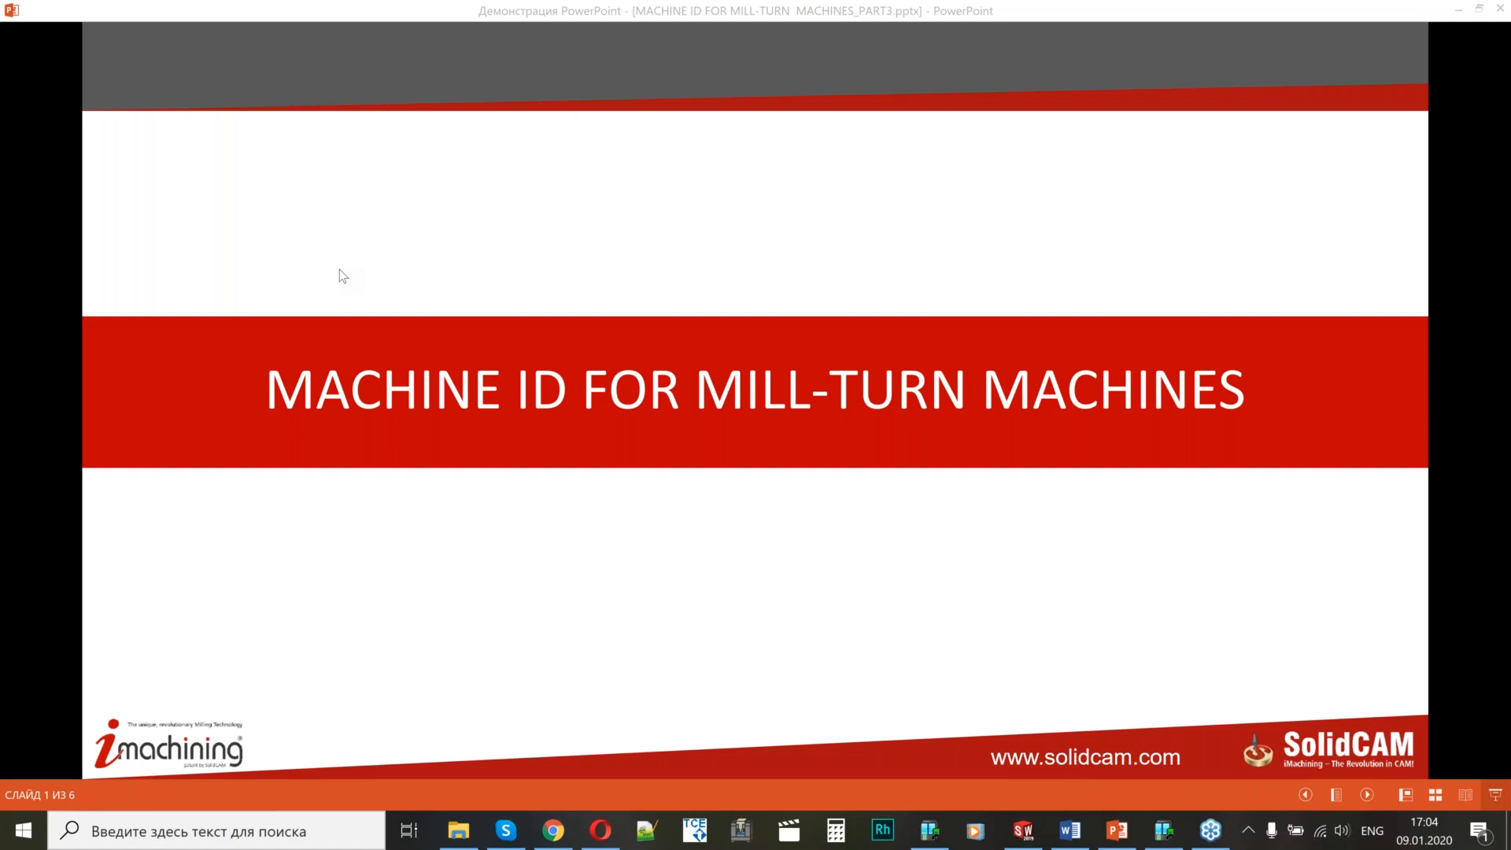
# Switch from the presentation to SOLIDWORKS and open the Part Tool Table with the Mounting preview for tool 1.
pyautogui.click(787, 405)
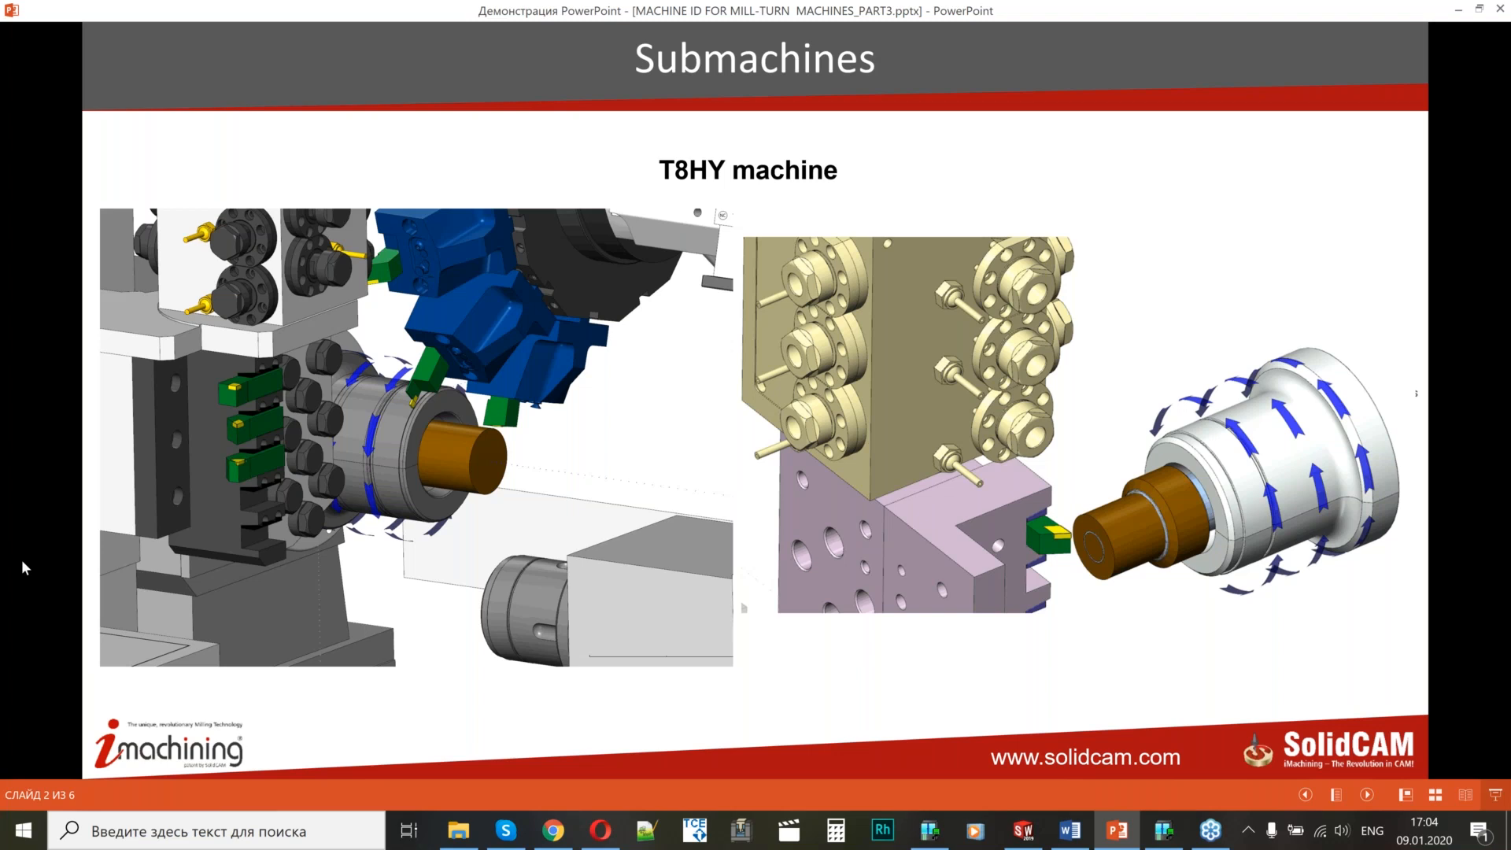
pyautogui.click(1022, 831)
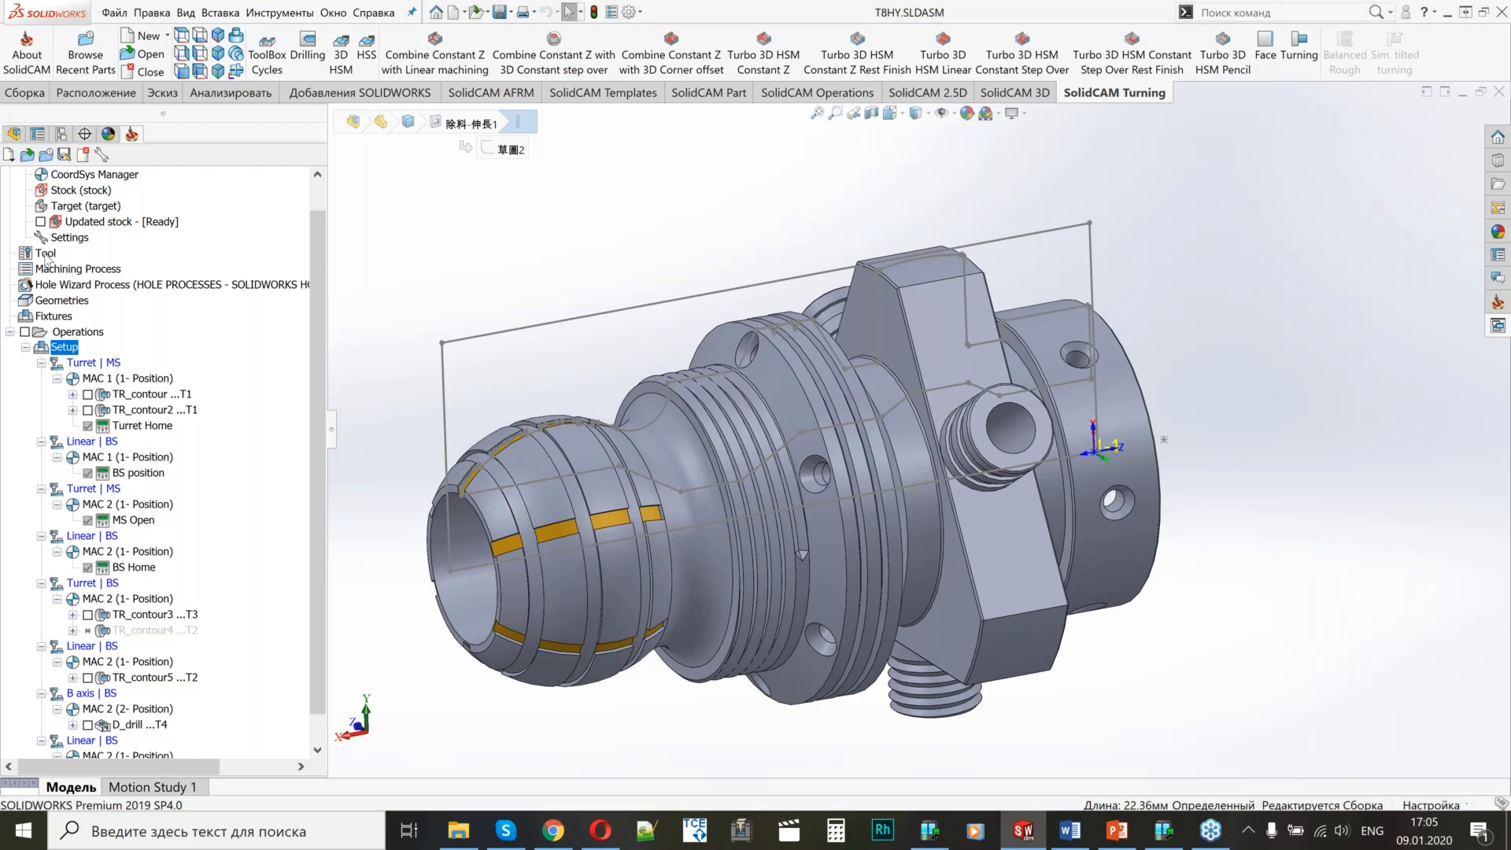
pyautogui.doubleClick(45, 254)
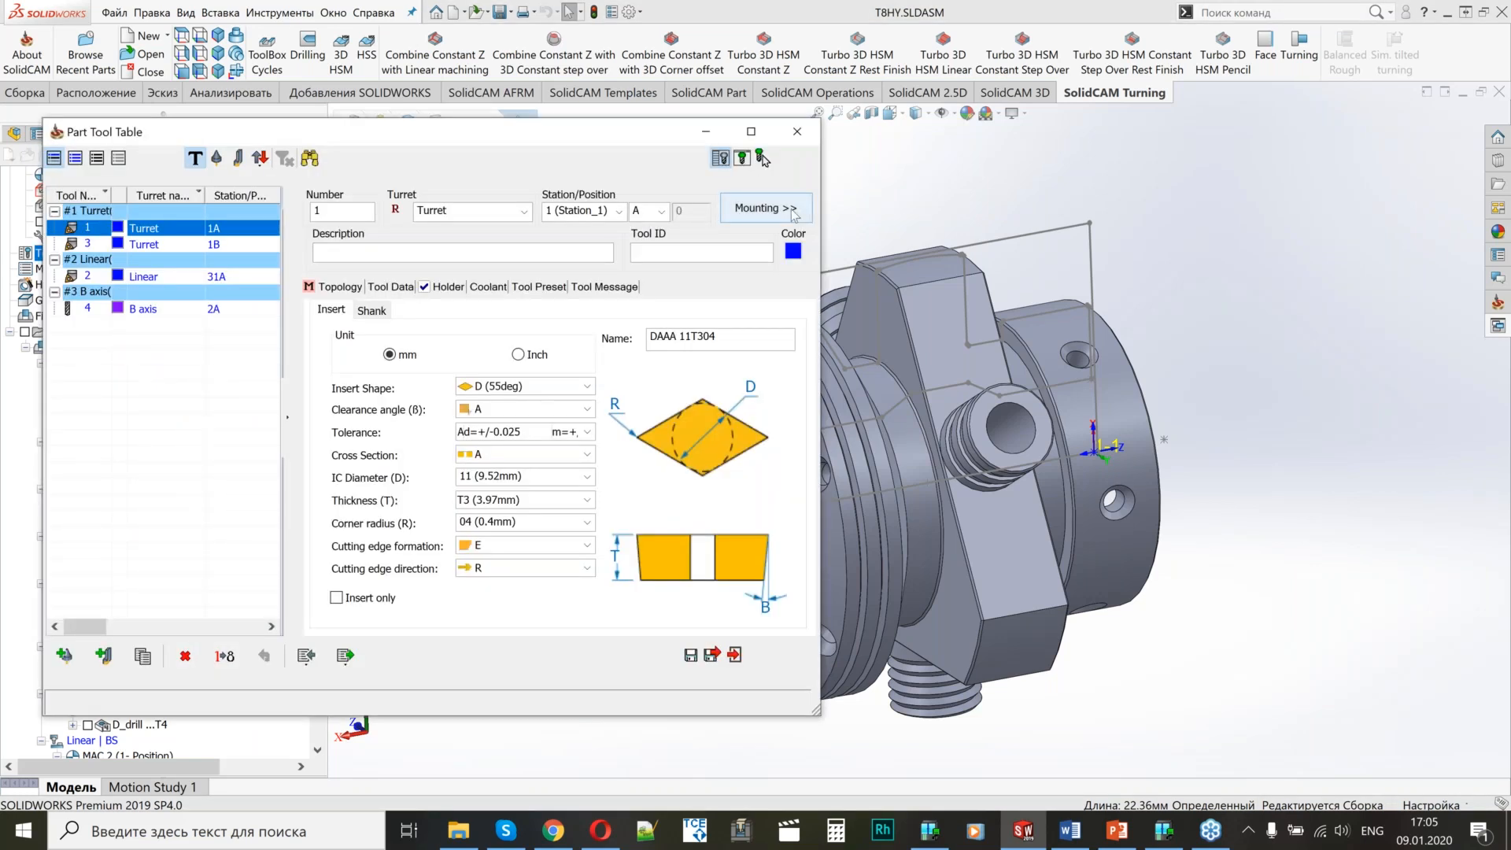
pyautogui.click(776, 210)
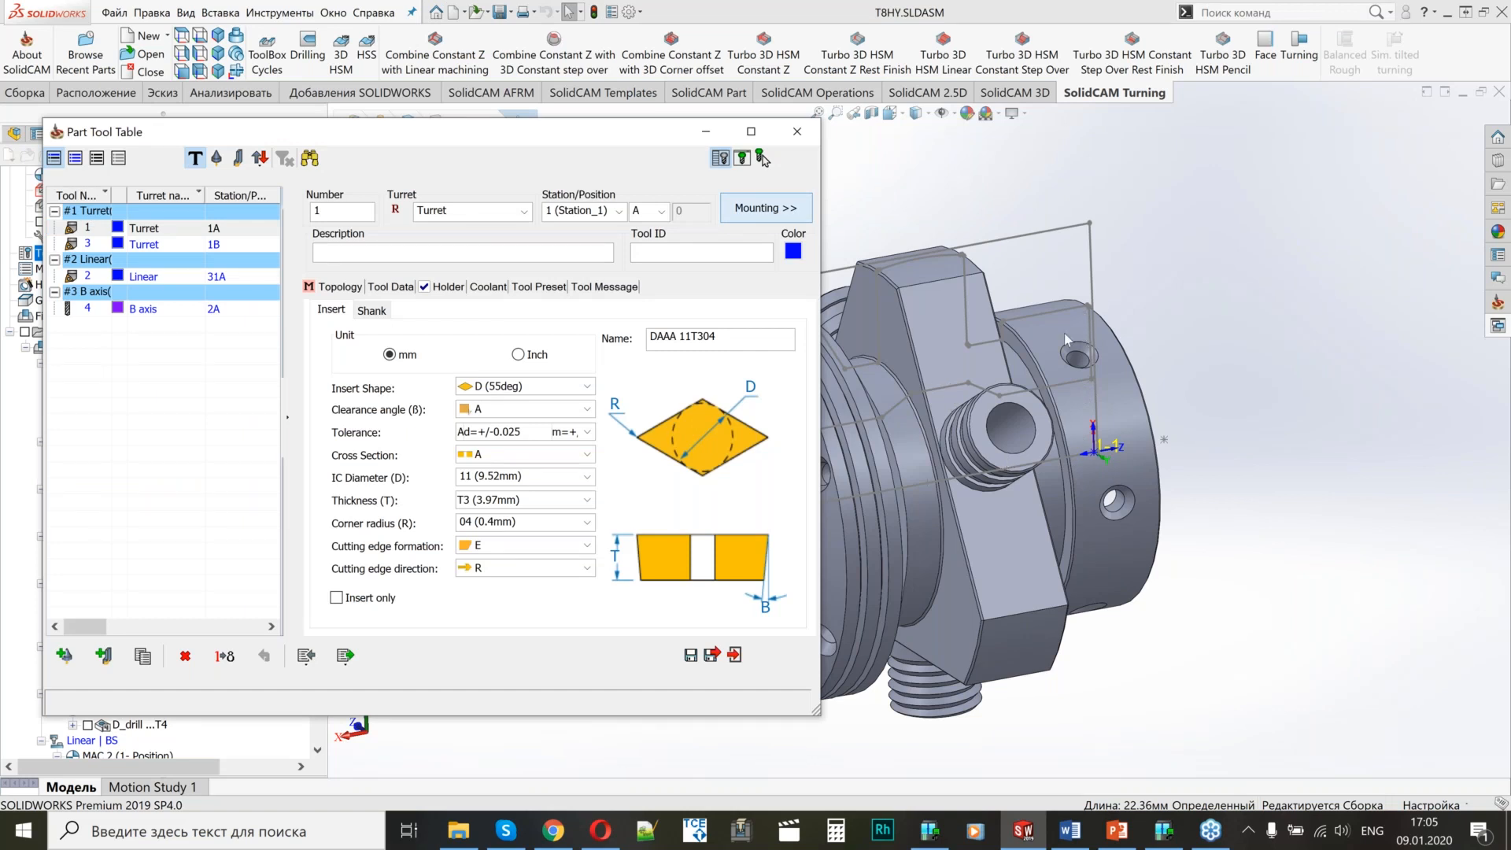
# Review the turret choices for tool 1 and examine the Turret submachine in the mounting preview.
pyautogui.click(525, 212)
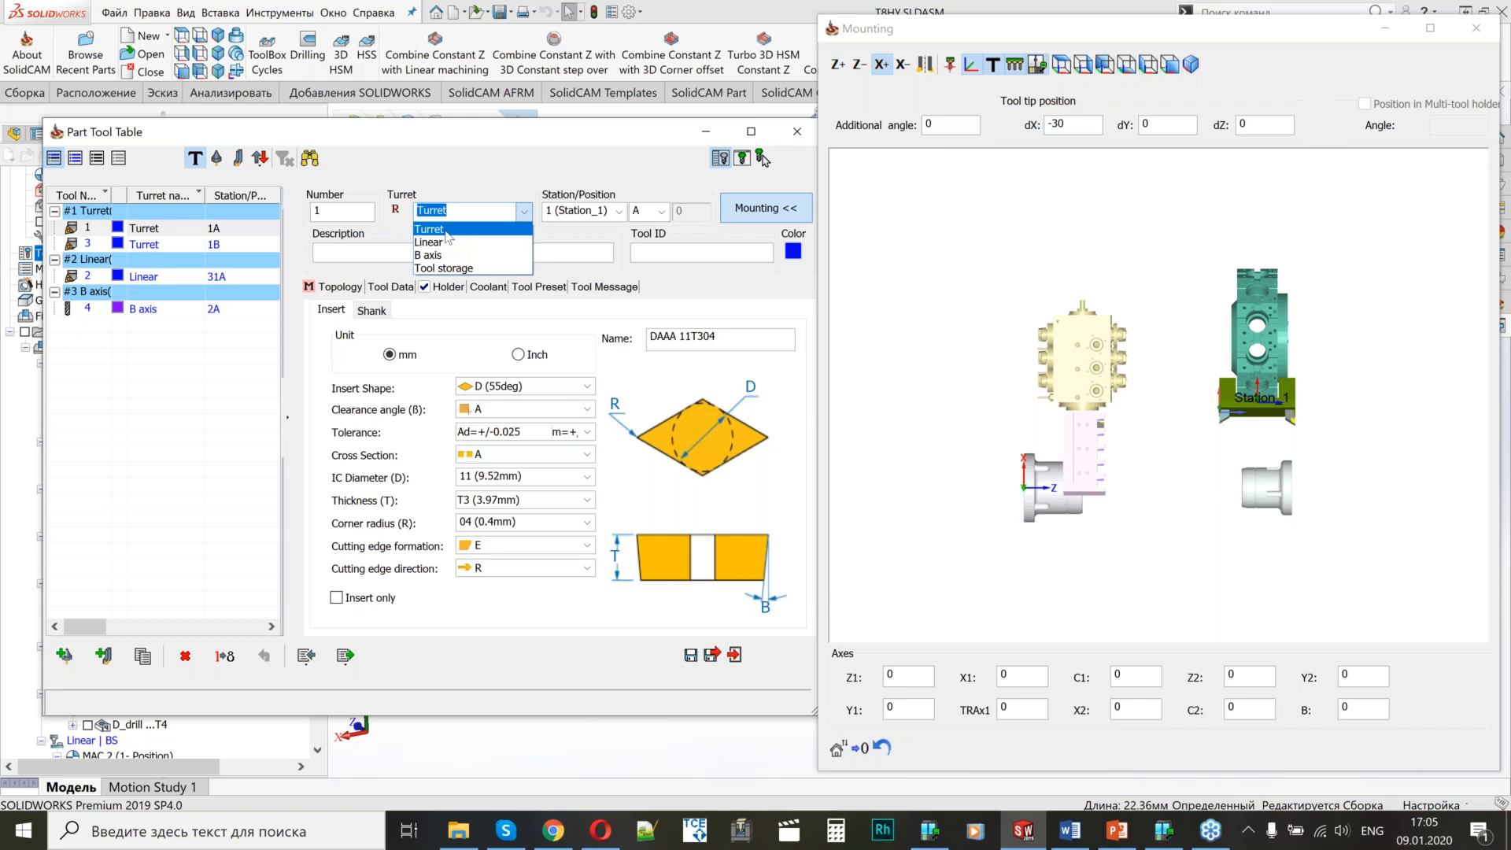
pyautogui.scroll(1, 1236, 358)
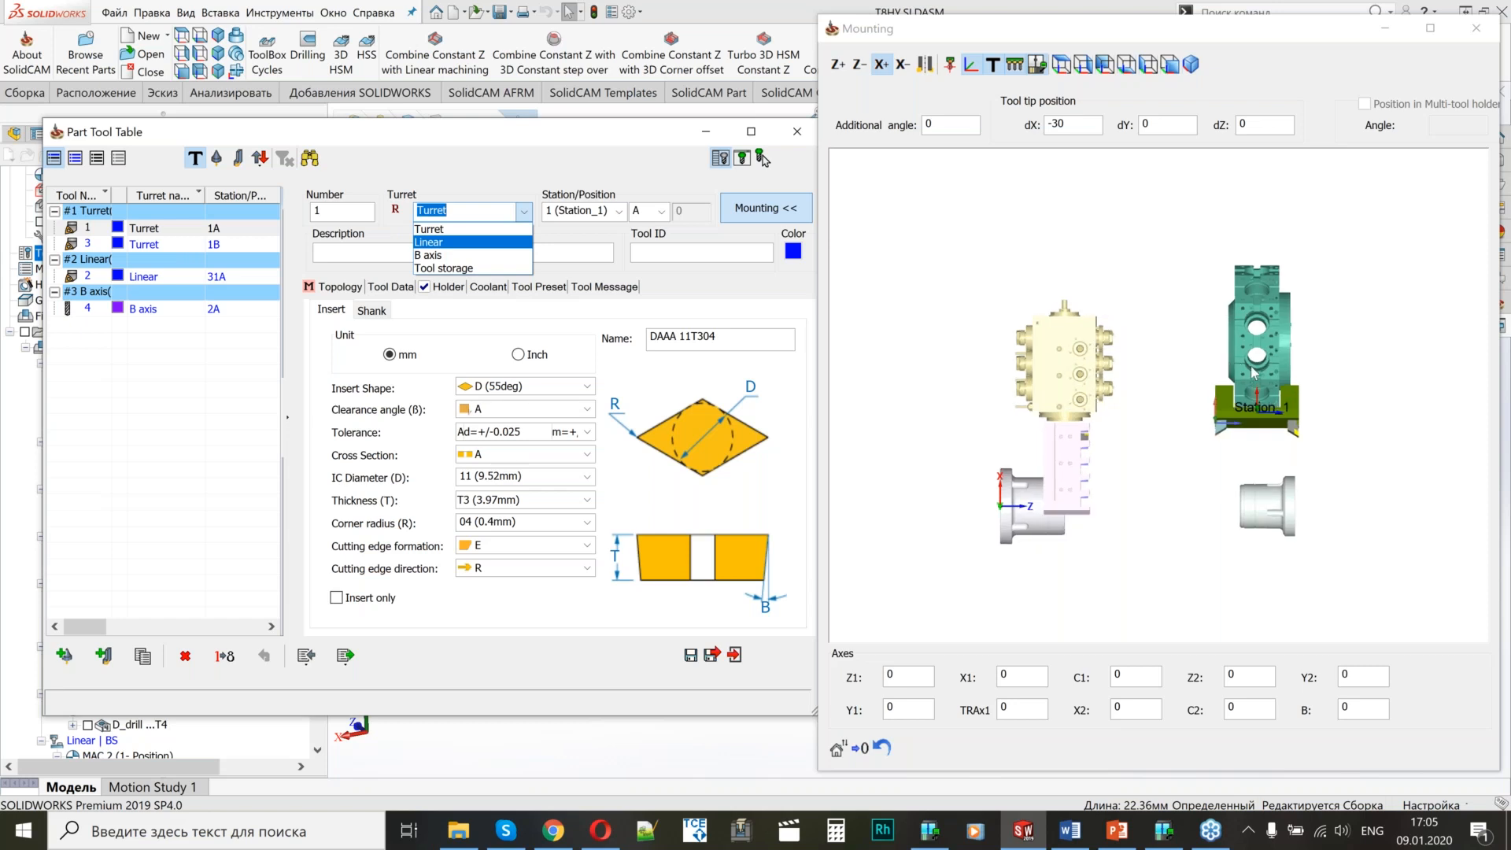
pyautogui.click(1254, 456)
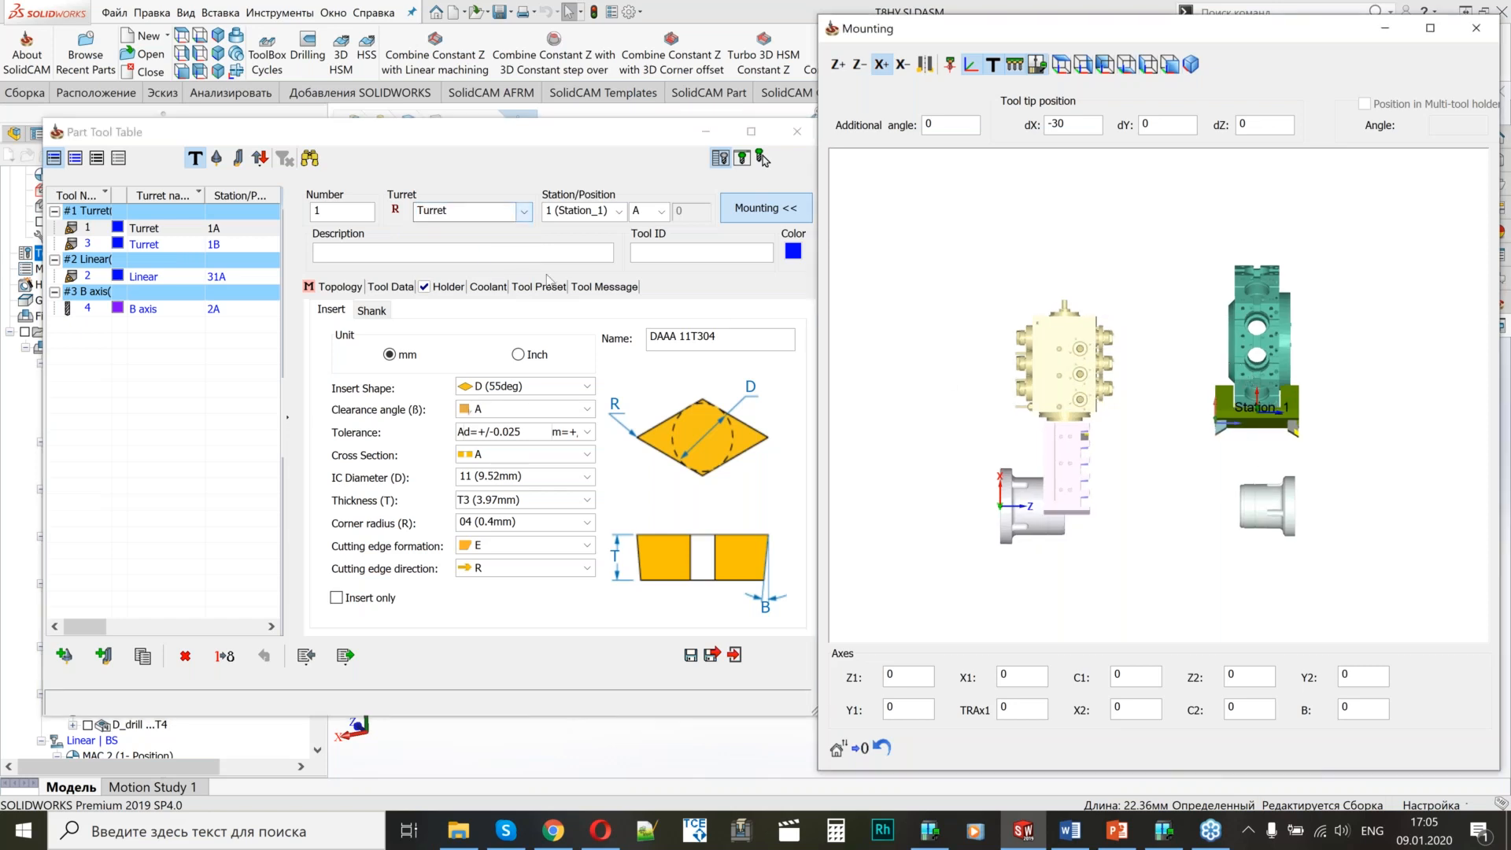
pyautogui.moveTo(1094, 425); pyautogui.dragTo(1139, 318, button='middle')
pyautogui.scroll(2, 1179, 318)
pyautogui.scroll(-2, 1179, 318)
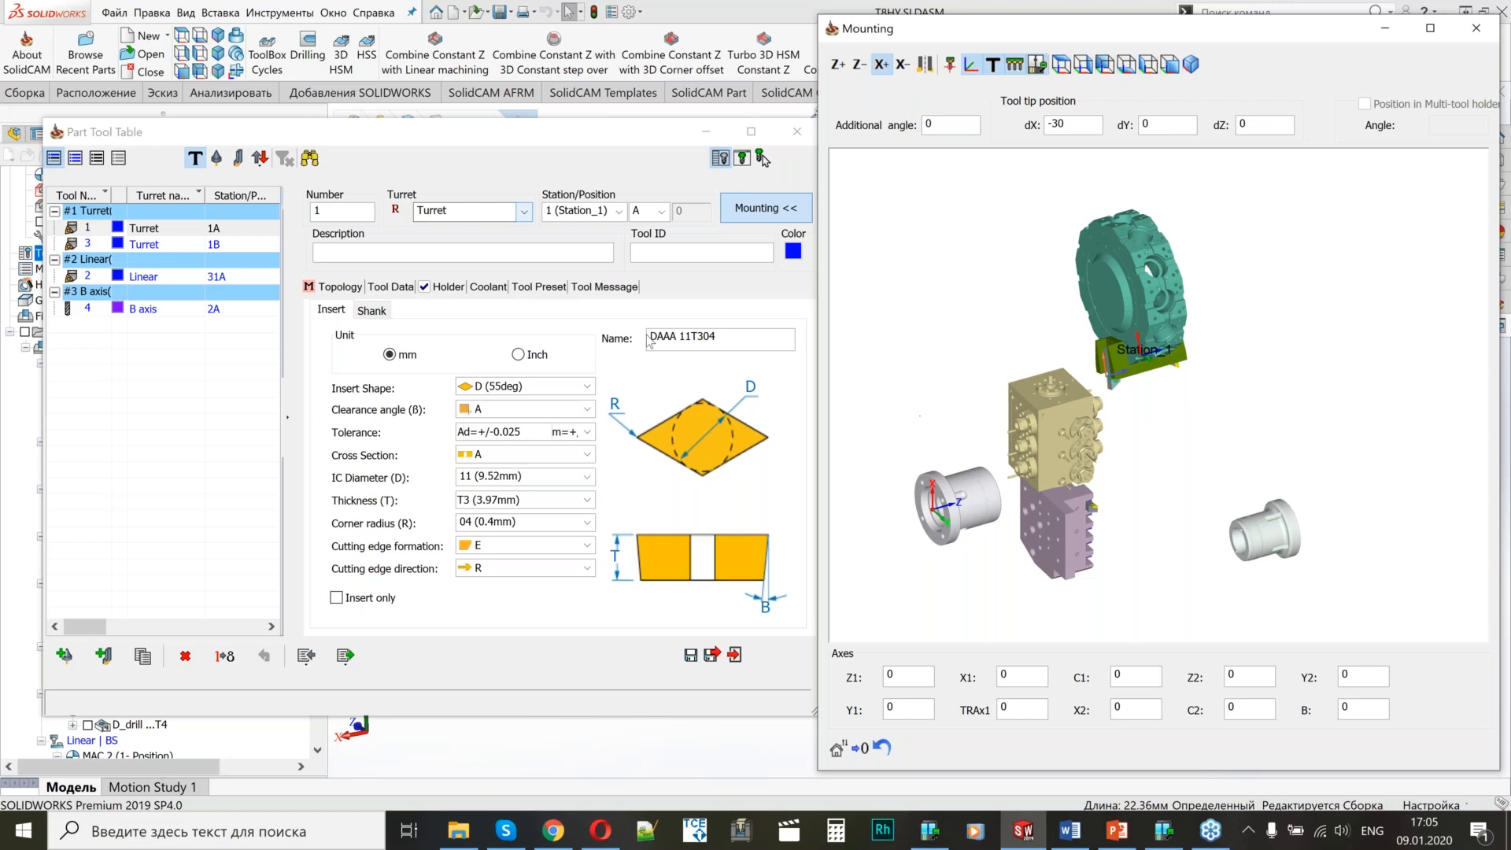
# Check the Linear choice for tool 1 and examine the linear tool block beside the spindles from several angles.
pyautogui.click(524, 212)
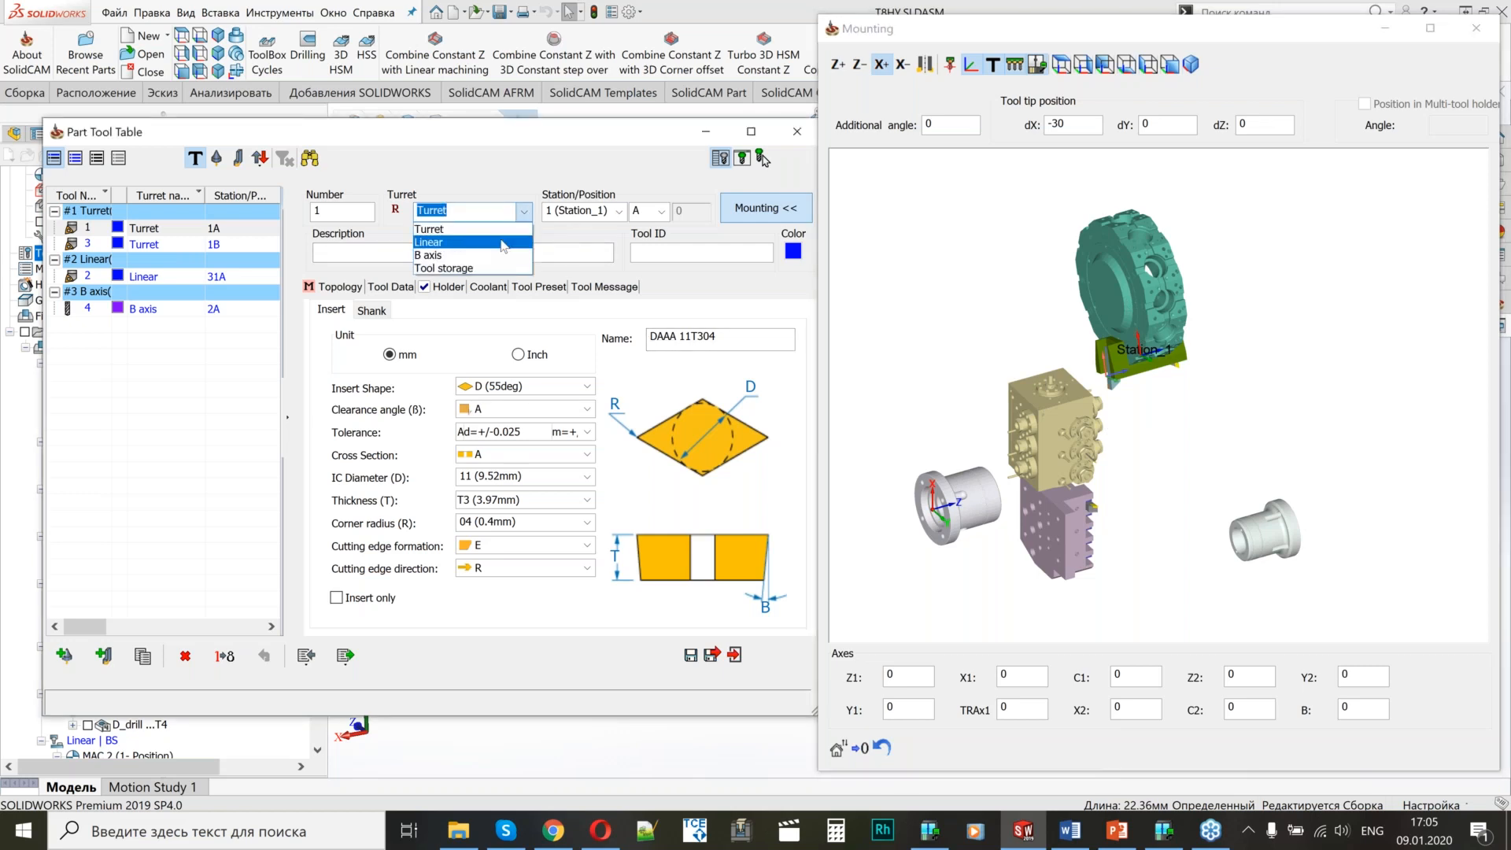
pyautogui.click(1142, 406)
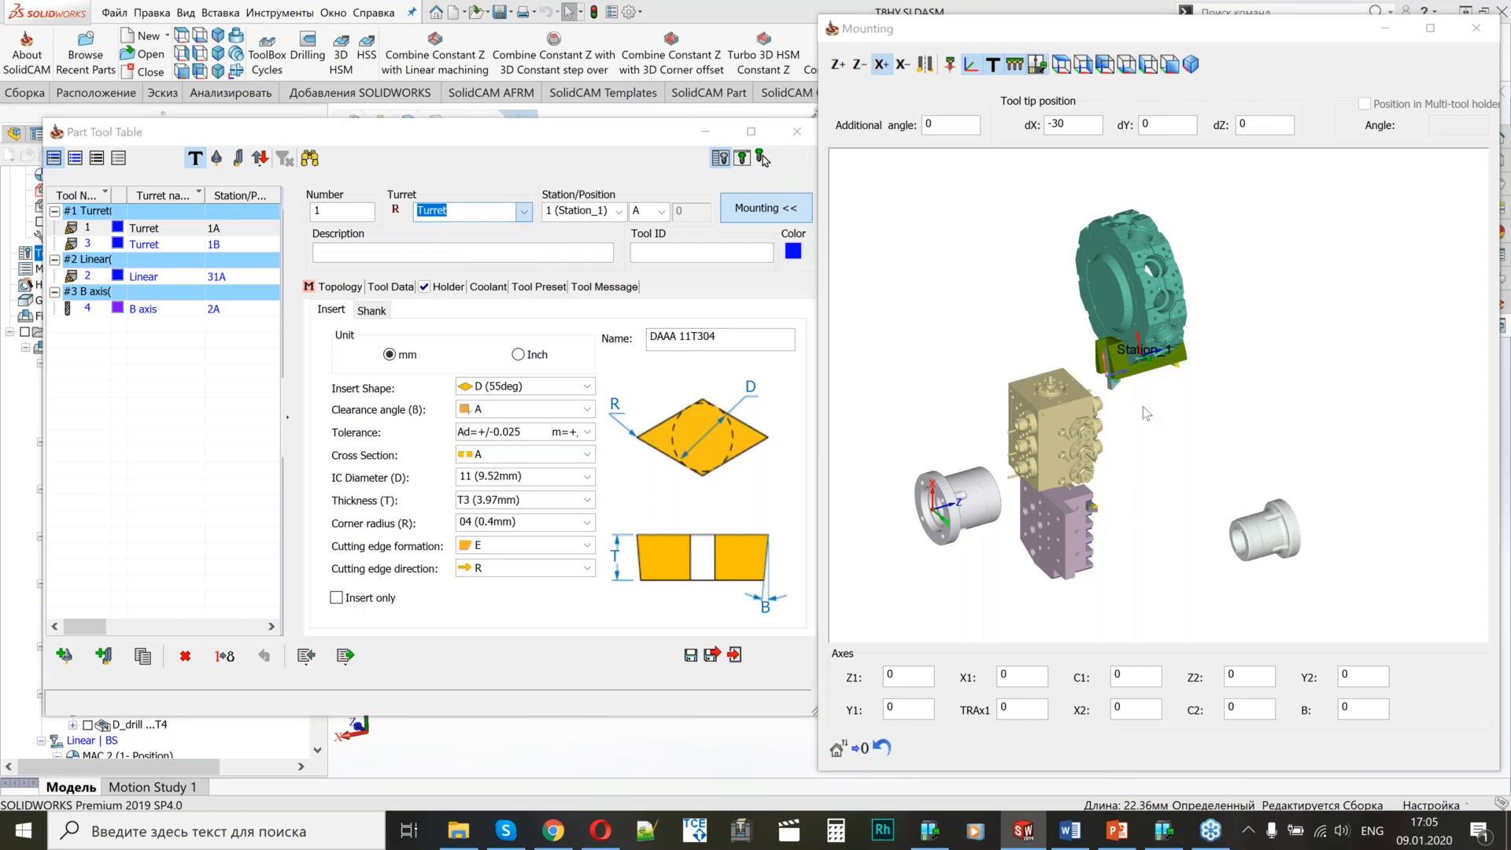
pyautogui.scroll(-1, 1143, 407)
pyautogui.scroll(3, 1094, 366)
pyautogui.moveTo(1194, 378); pyautogui.dragTo(1141, 365, button='middle')
pyautogui.scroll(-3, 1139, 359)
pyautogui.scroll(3, 989, 236)
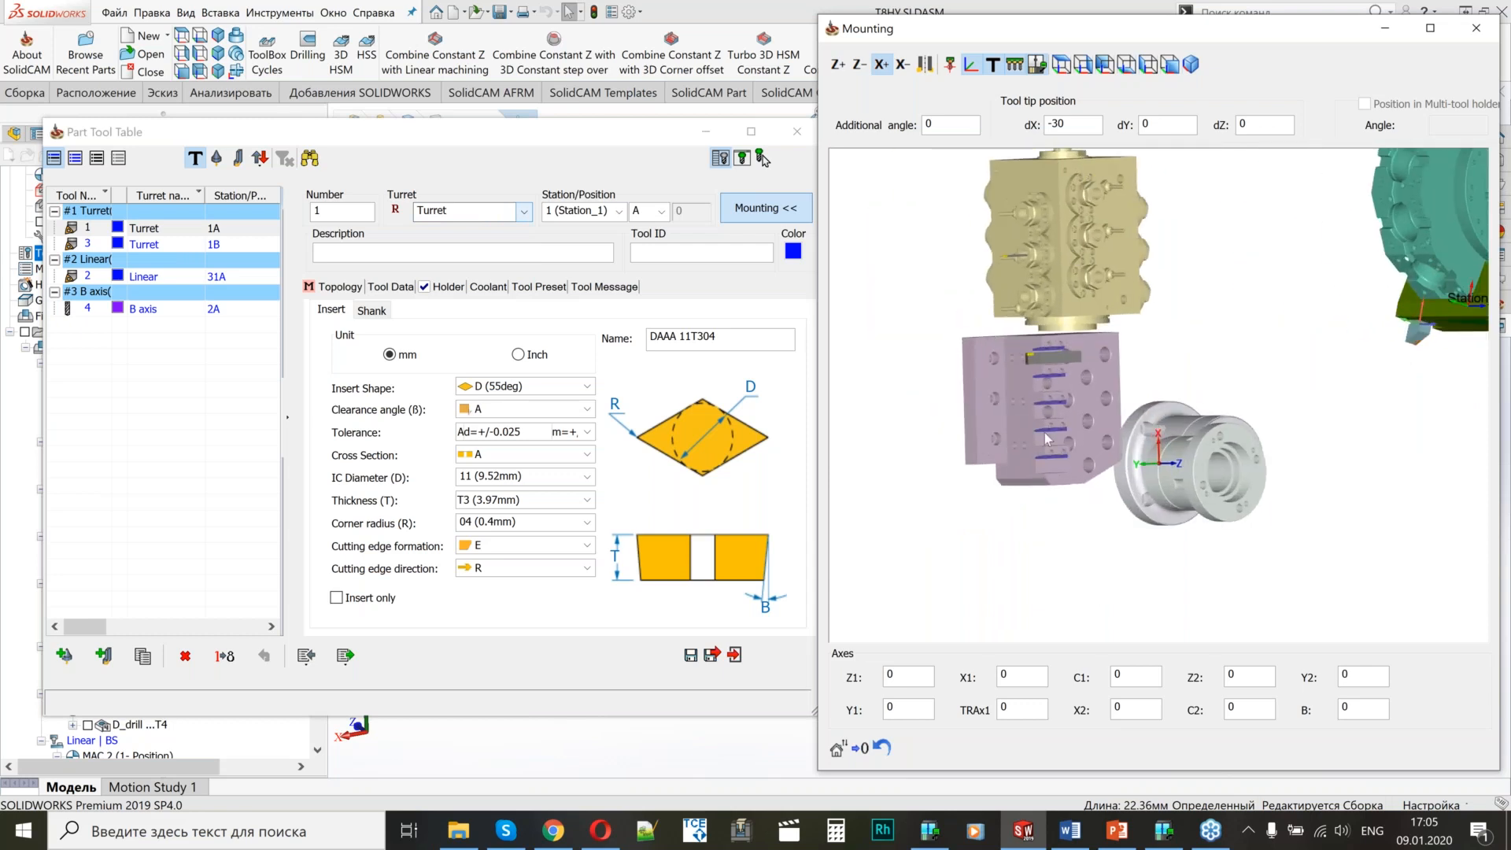
pyautogui.moveTo(1144, 444); pyautogui.dragTo(1028, 410, button='middle')
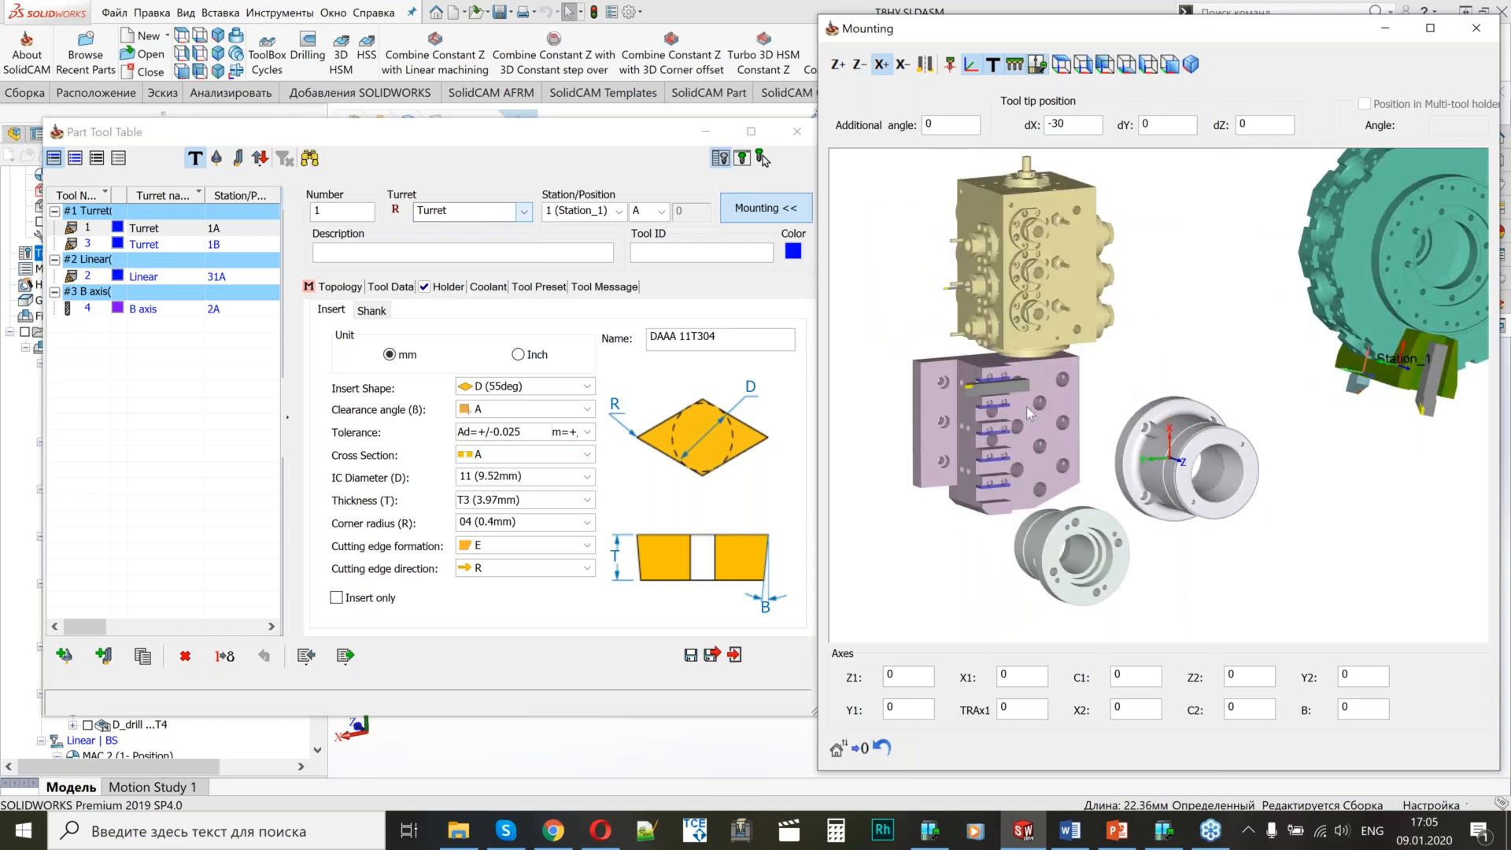
pyautogui.scroll(2, 1039, 403)
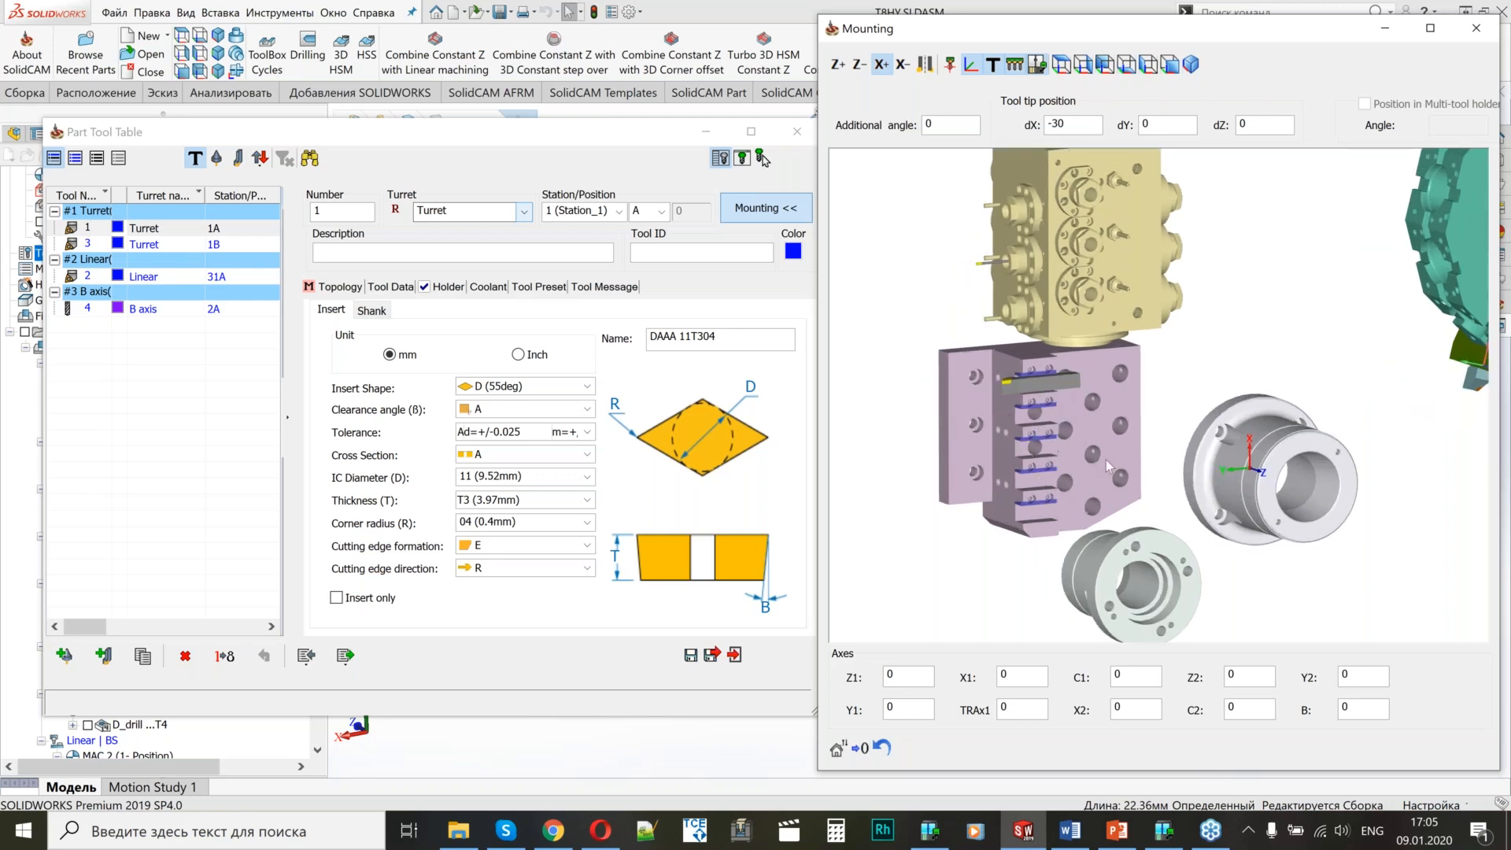
pyautogui.scroll(-2, 1116, 436)
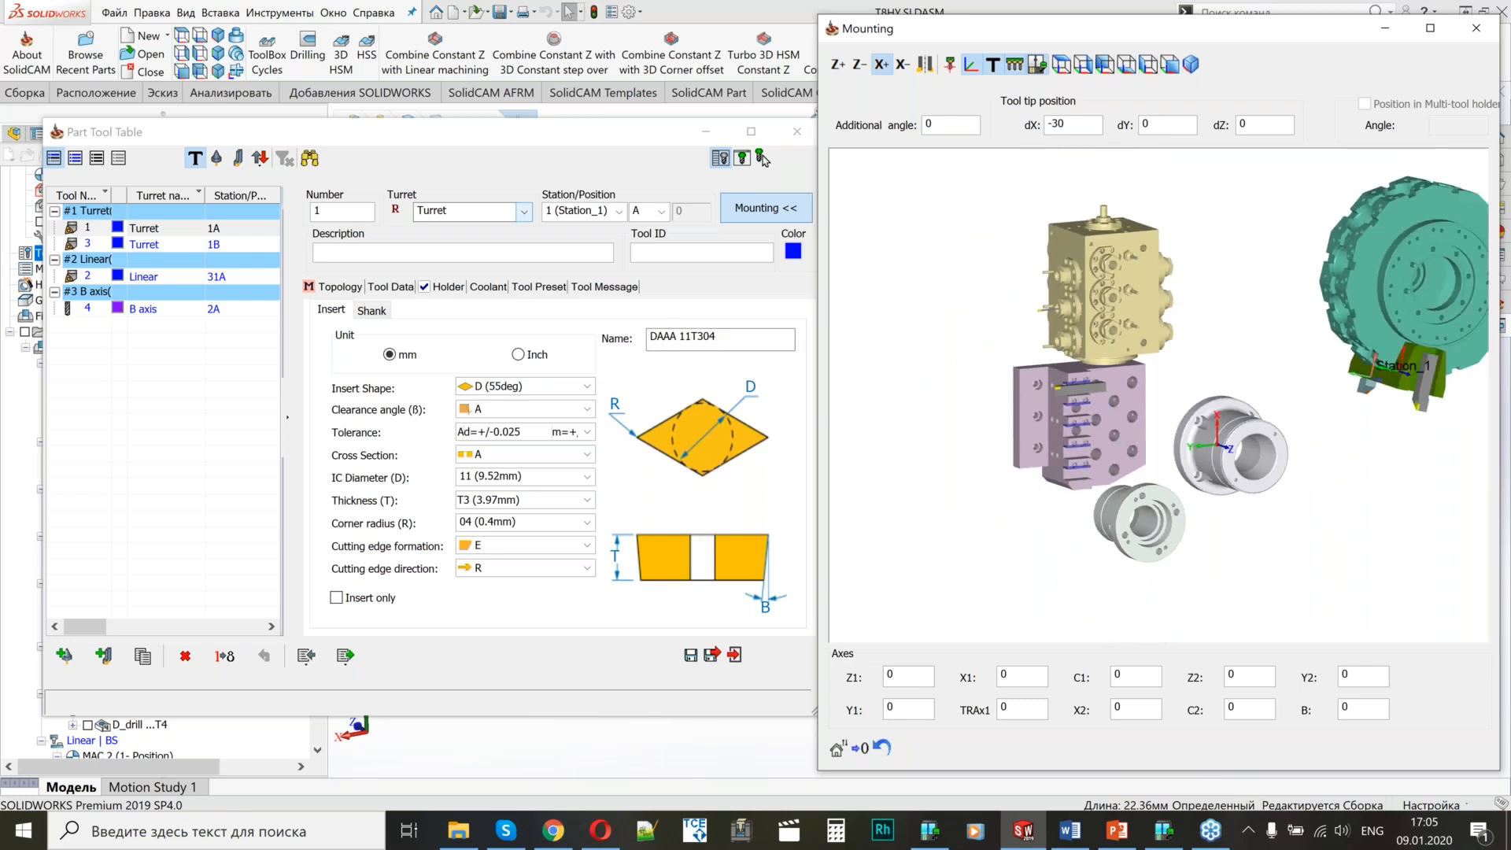
# Check the B axis choice for tool 1 and examine the B-axis head above the linear block.
pyautogui.click(521, 213)
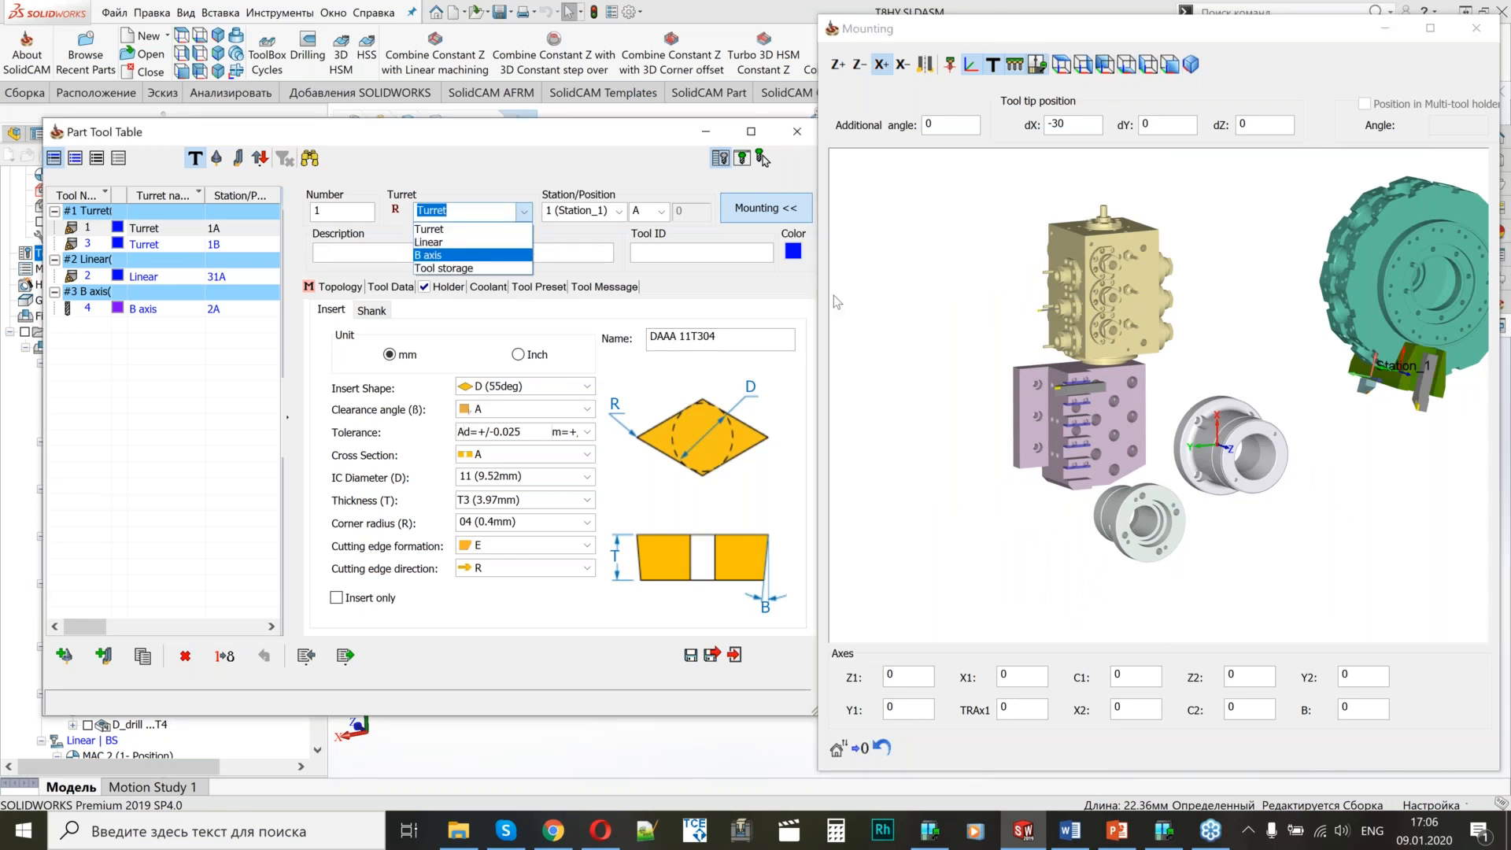
pyautogui.moveTo(900, 278); pyautogui.dragTo(1228, 405, button='middle')
pyautogui.scroll(2, 1225, 402)
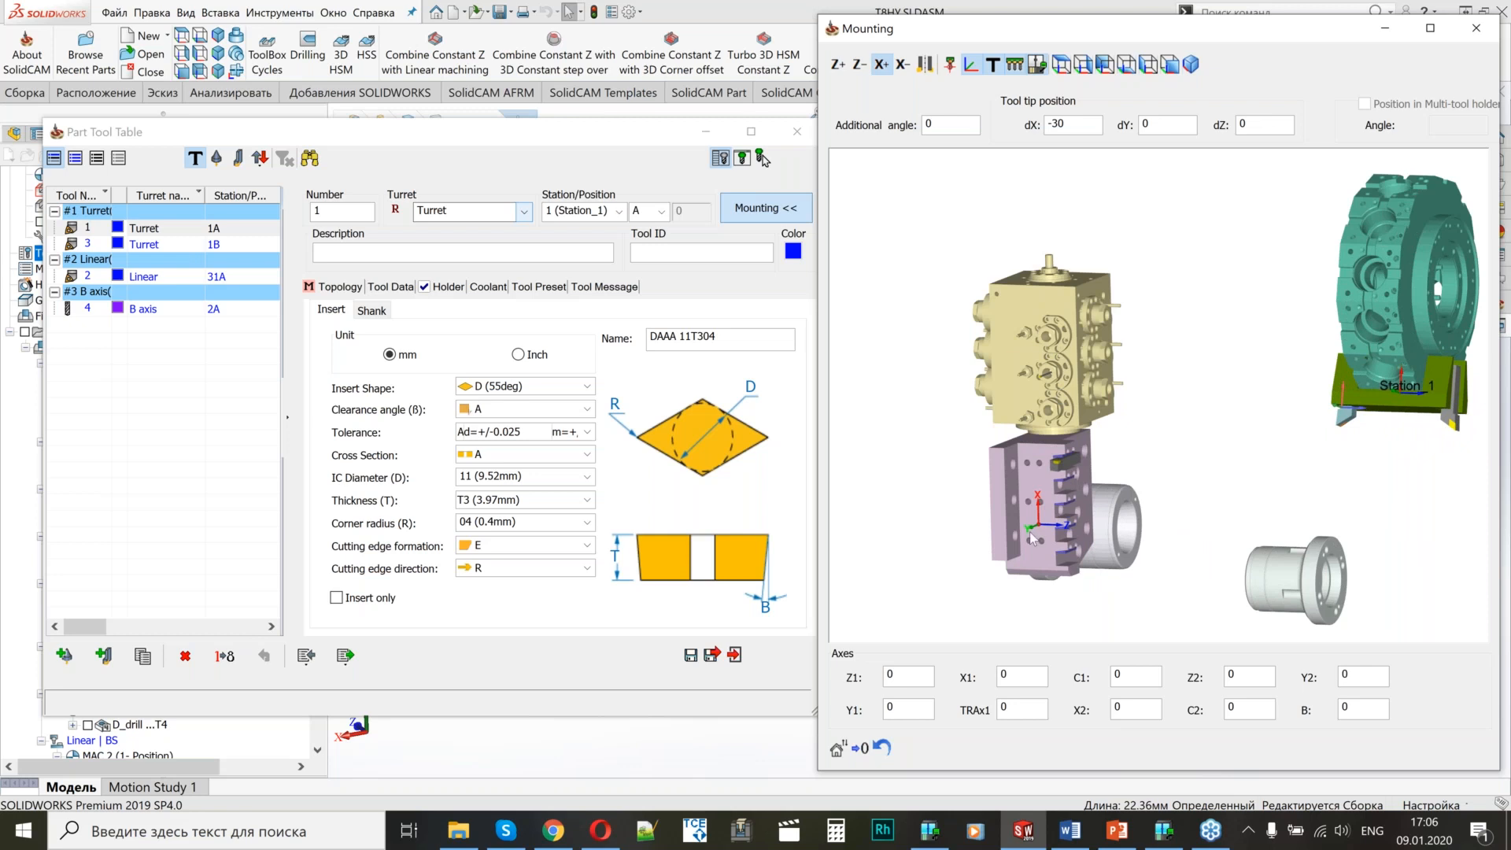
pyautogui.scroll(-3, 1027, 312)
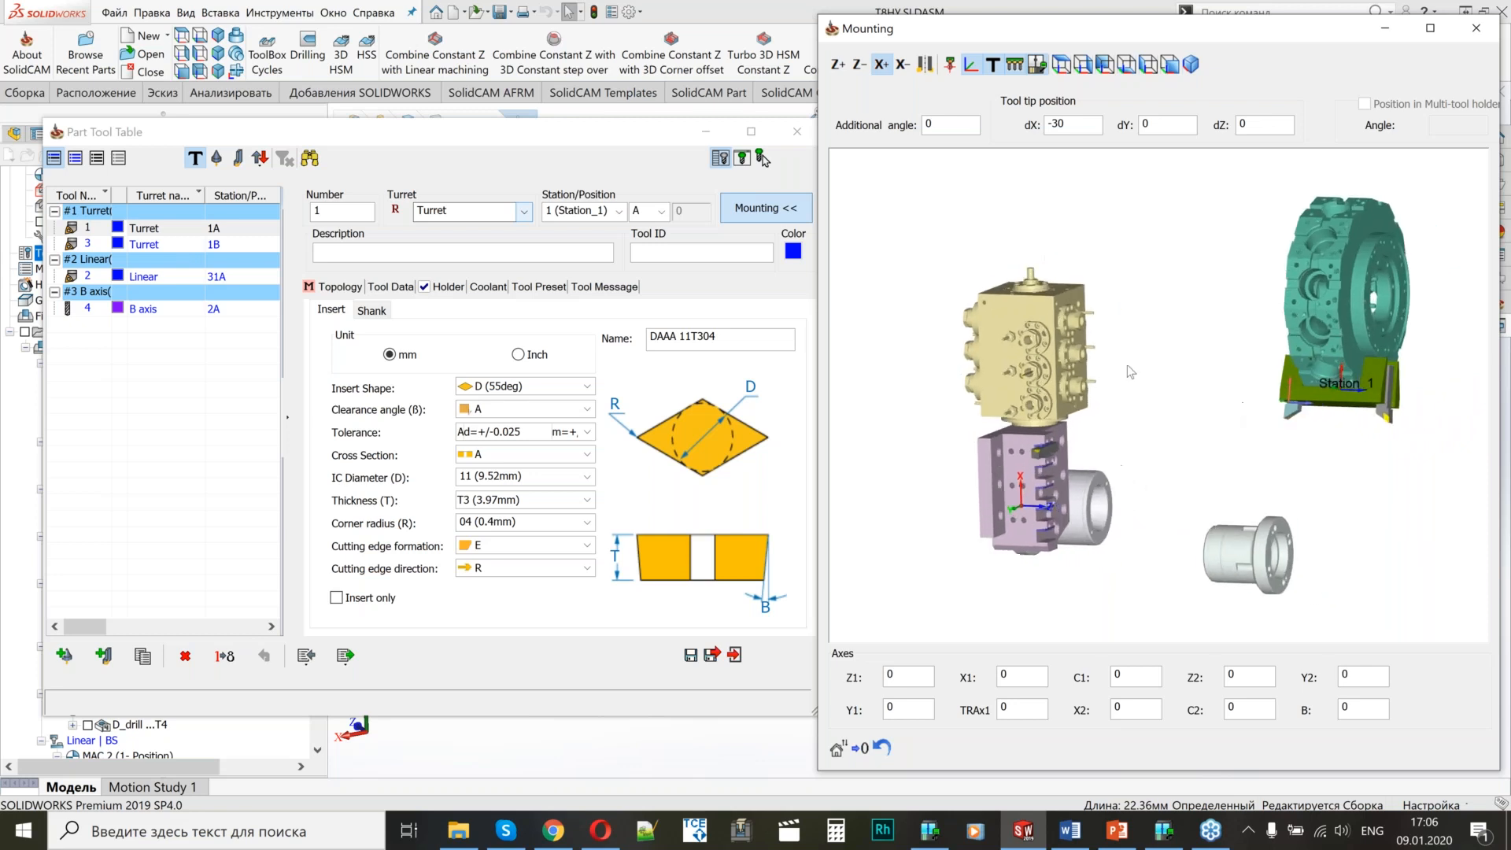
pyautogui.moveTo(1151, 415); pyautogui.dragTo(1169, 480, button='middle')
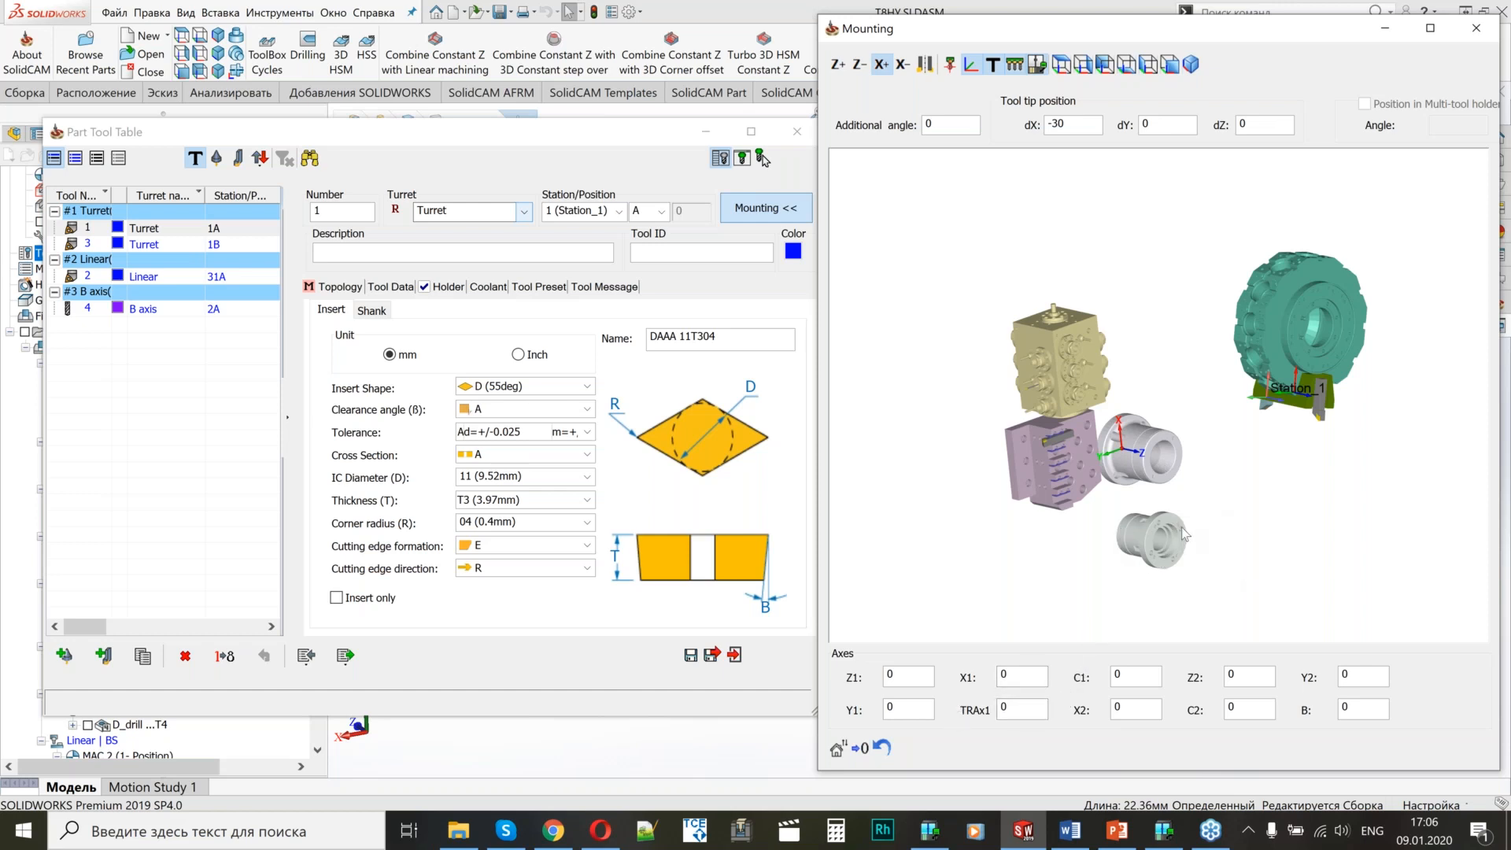
# Set the X2 axis to -400 in the mounting preview.
pyautogui.doubleClick(1135, 711)
pyautogui.write('-40')
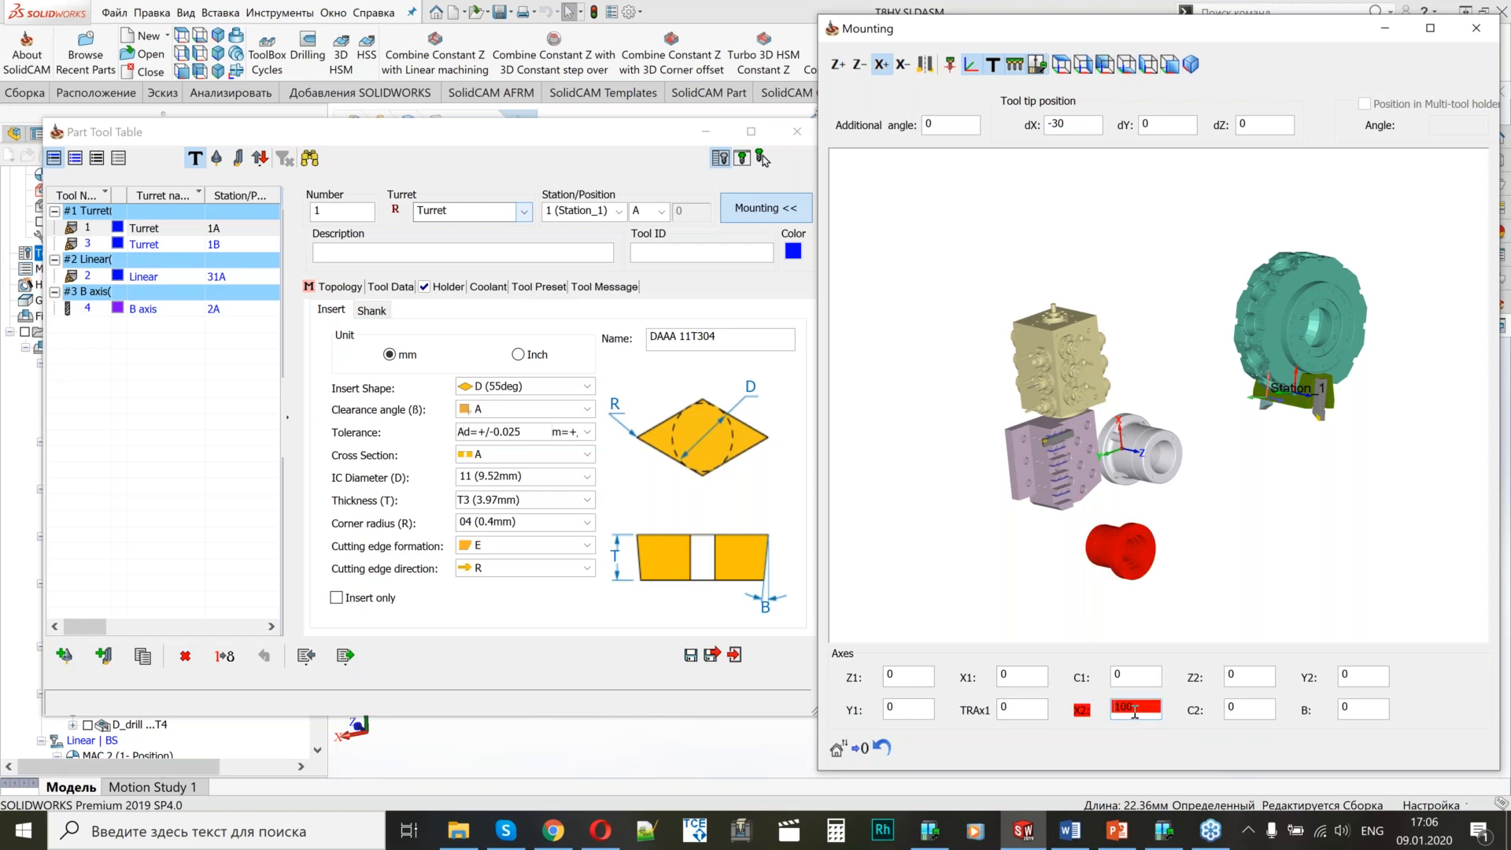
pyautogui.write('0')
pyautogui.scroll(3, 1176, 535)
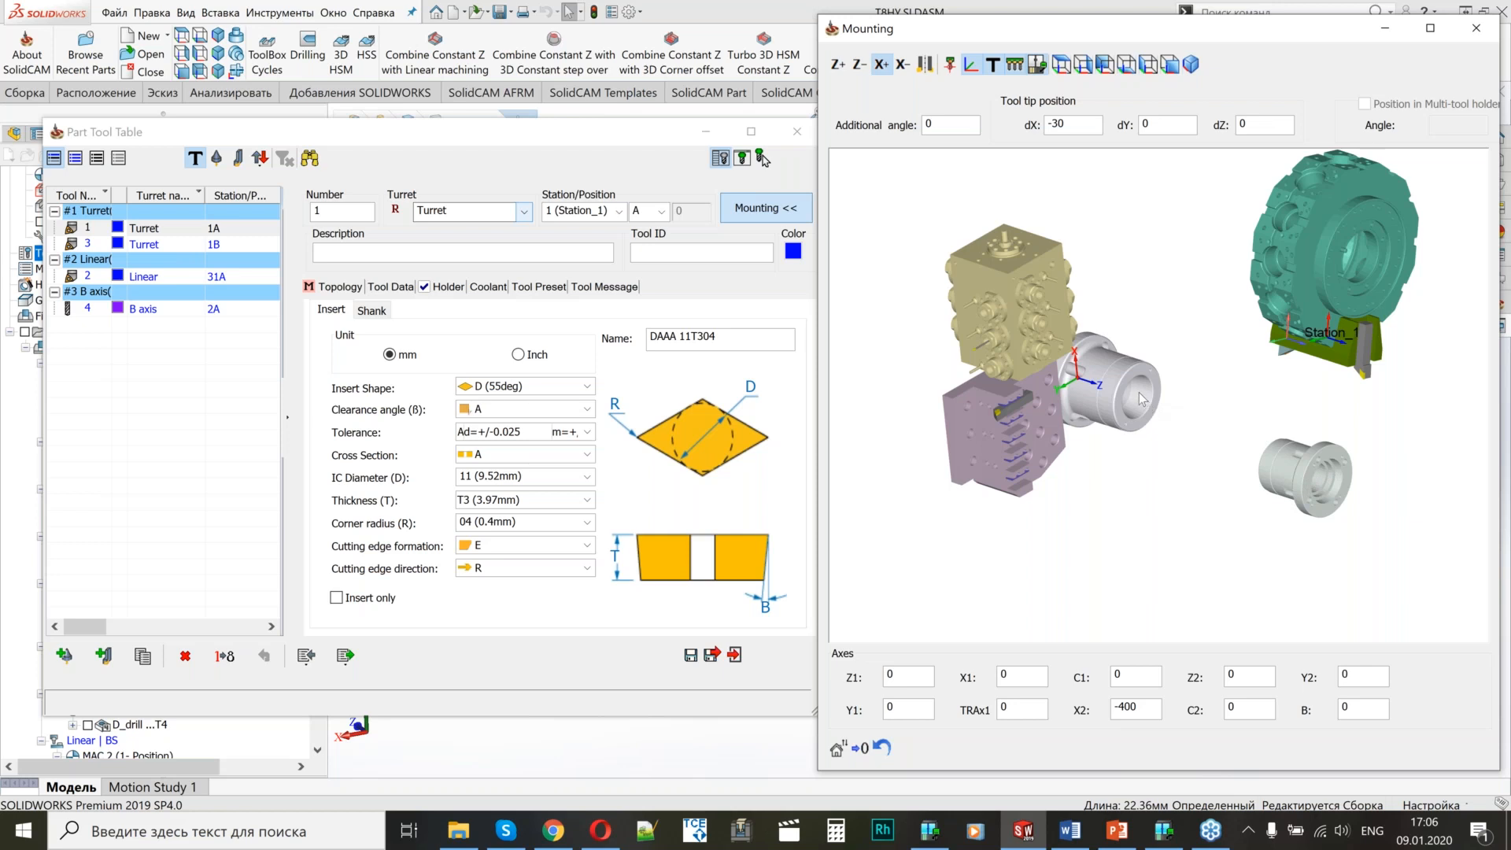
# Try a value of -100 on the Z2 and Z1 axes and reset them to 0.
pyautogui.doubleClick(1245, 679)
pyautogui.write('-100')
pyautogui.write('0')
pyautogui.doubleClick(1017, 674)
pyautogui.doubleClick(921, 677)
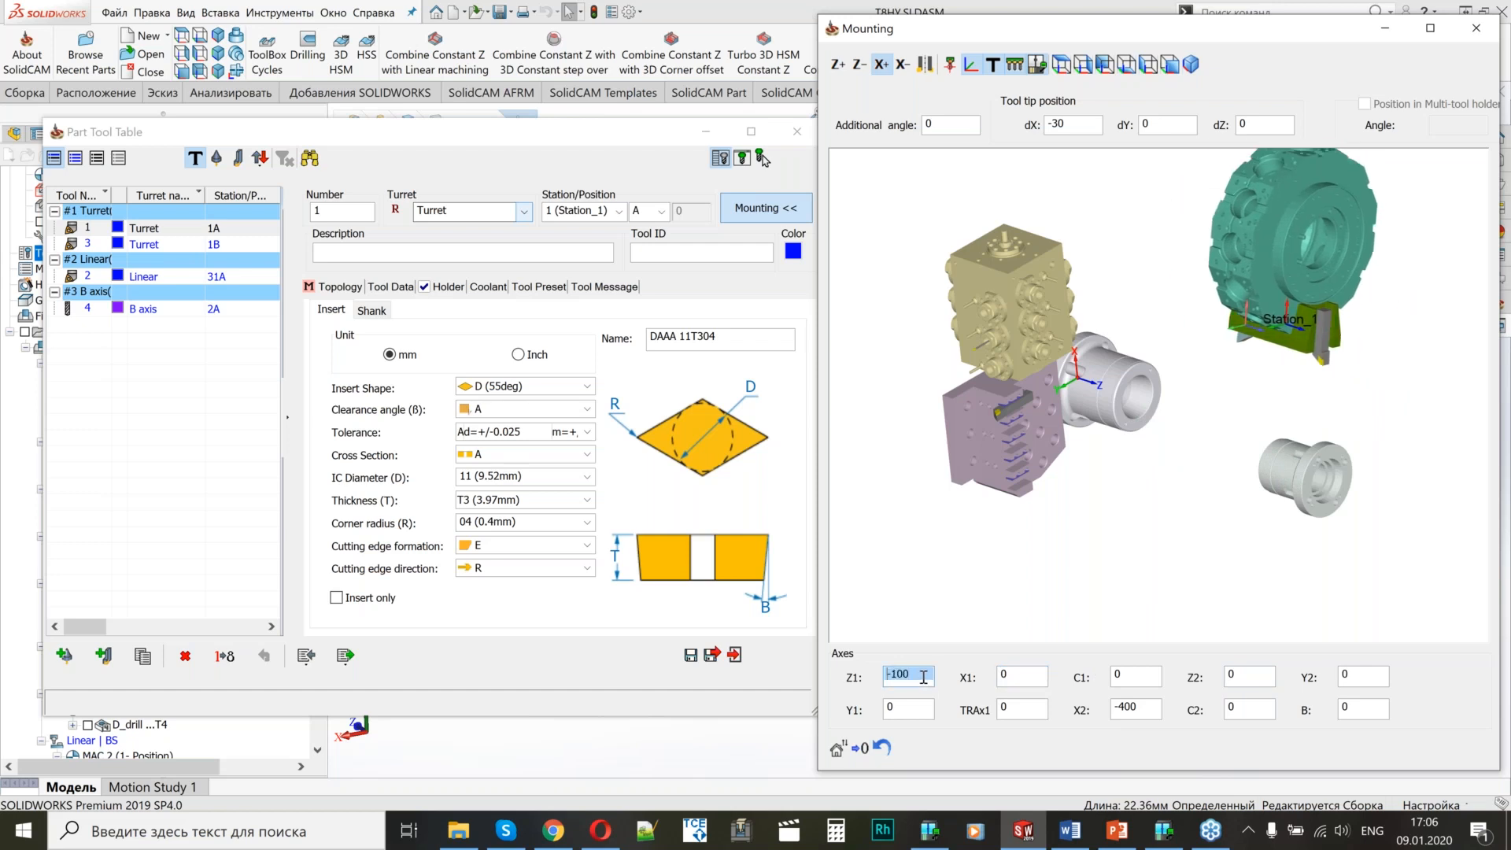
pyautogui.doubleClick(921, 708)
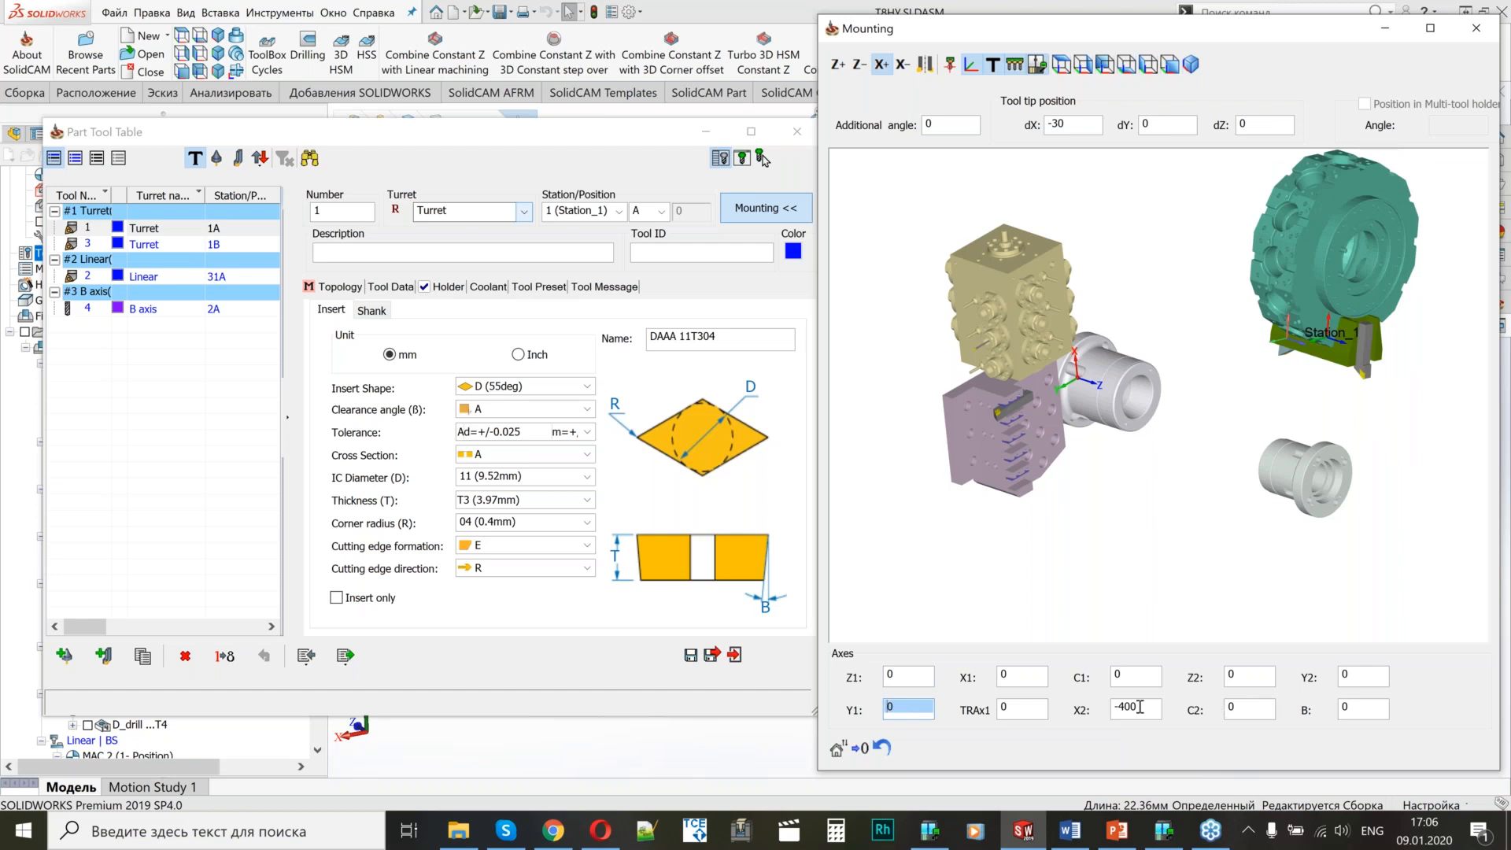
# Set the Y2 axis to -100 and the B axis to 90 in the mounting preview.
pyautogui.doubleClick(1355, 679)
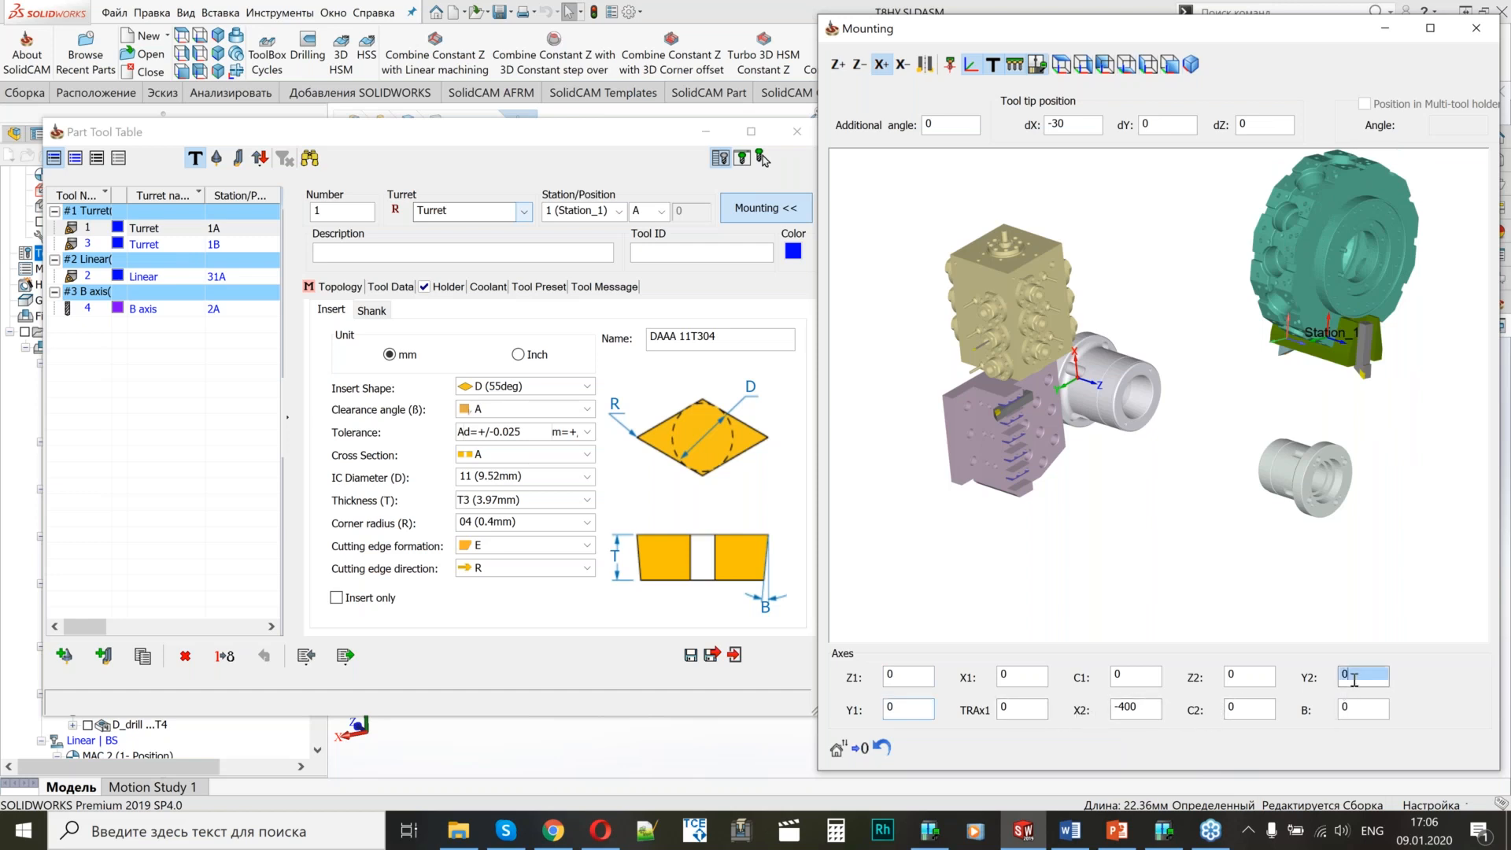
pyautogui.write('-100')
pyautogui.doubleClick(1359, 706)
pyautogui.write('90')
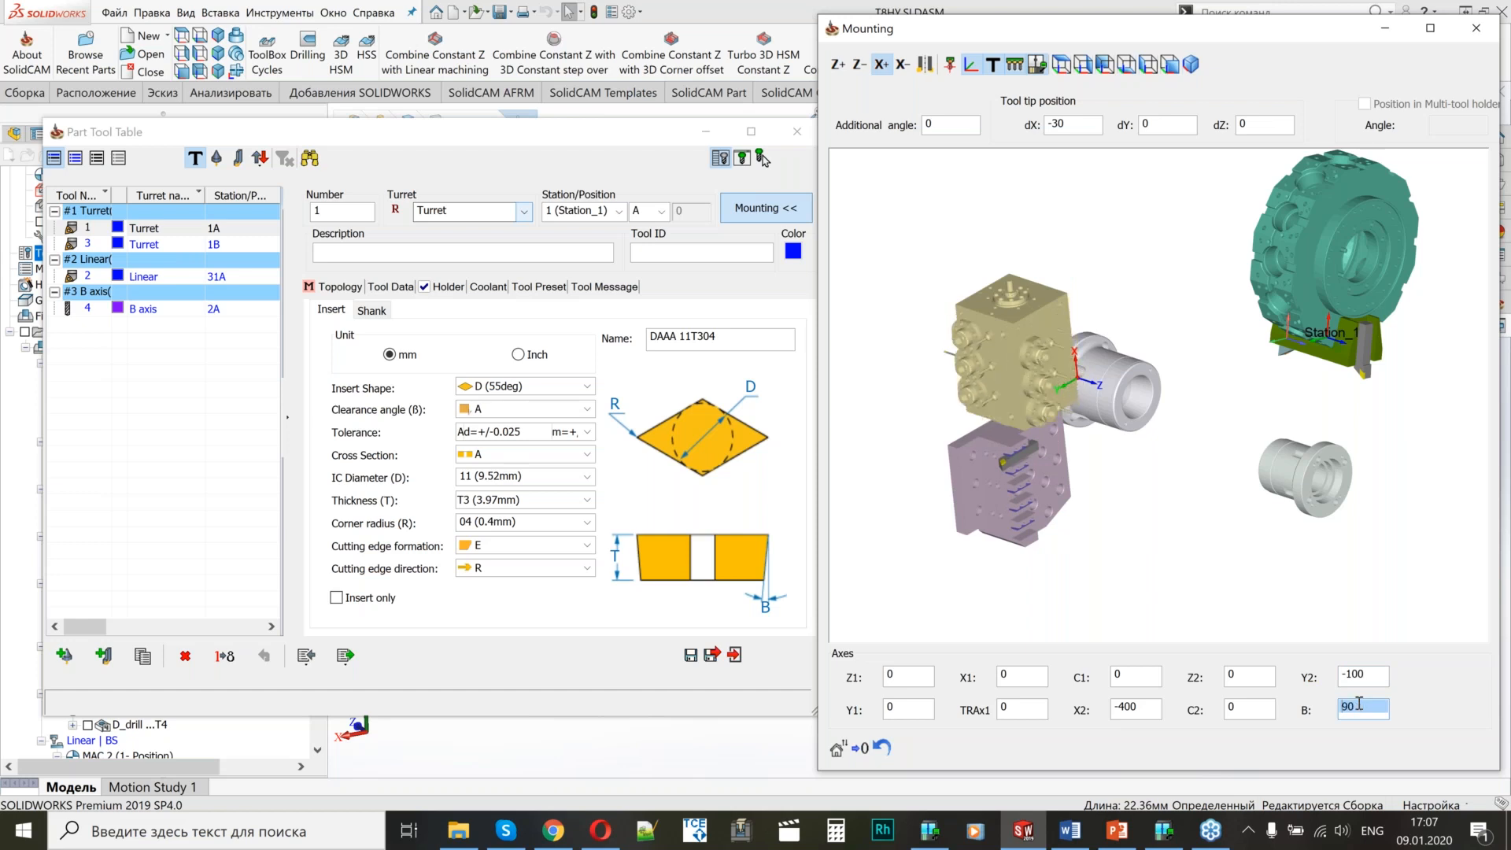
pyautogui.scroll(-4, 1051, 408)
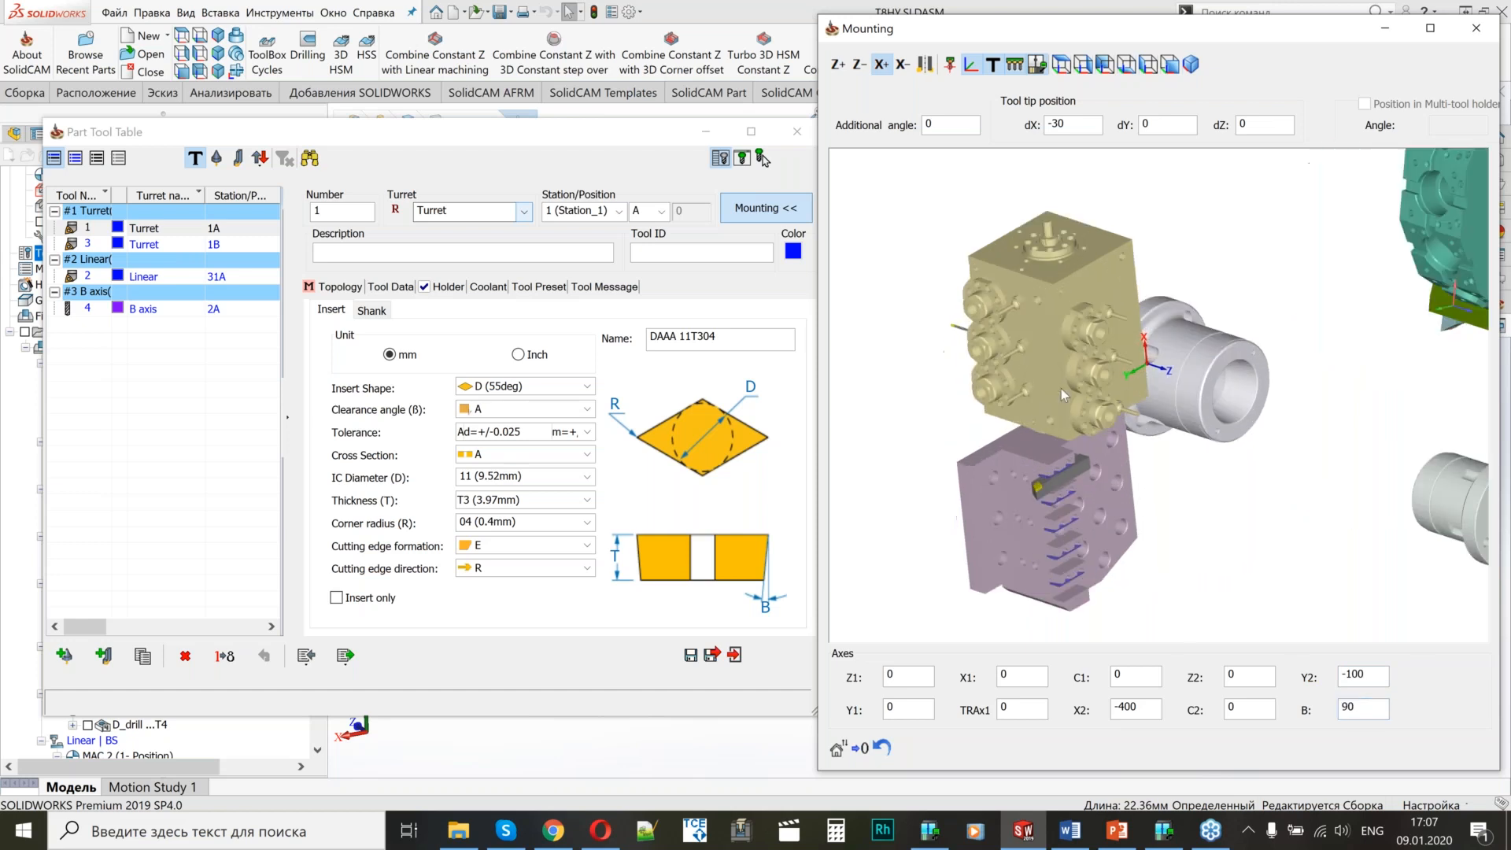
# Compare the B axis choice with the rotated B-axis head, and examine both spindles and the turret in the preview.
pyautogui.click(524, 211)
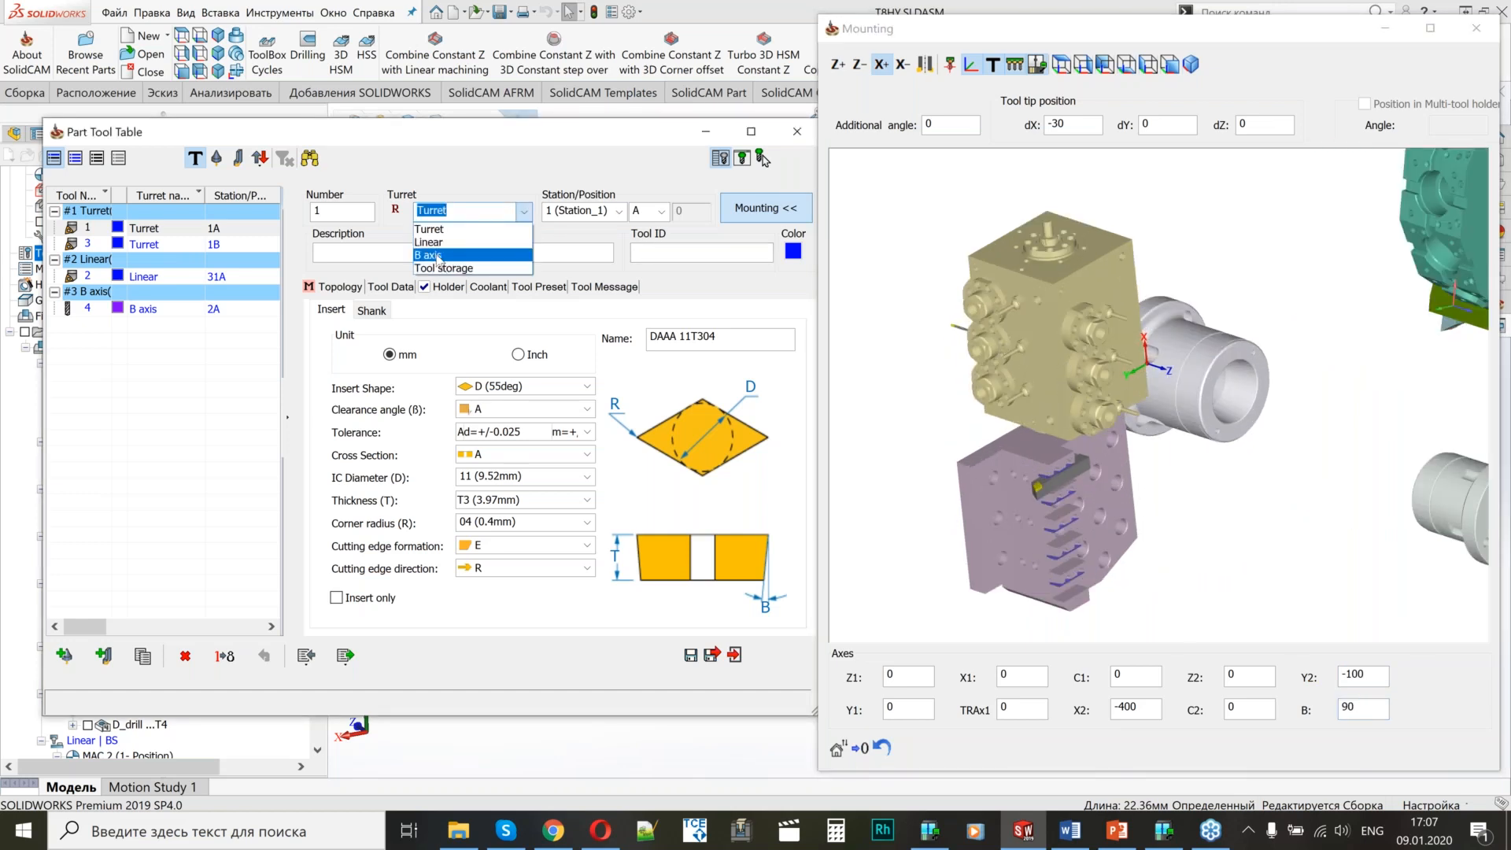
pyautogui.click(388, 258)
pyautogui.click(1059, 398)
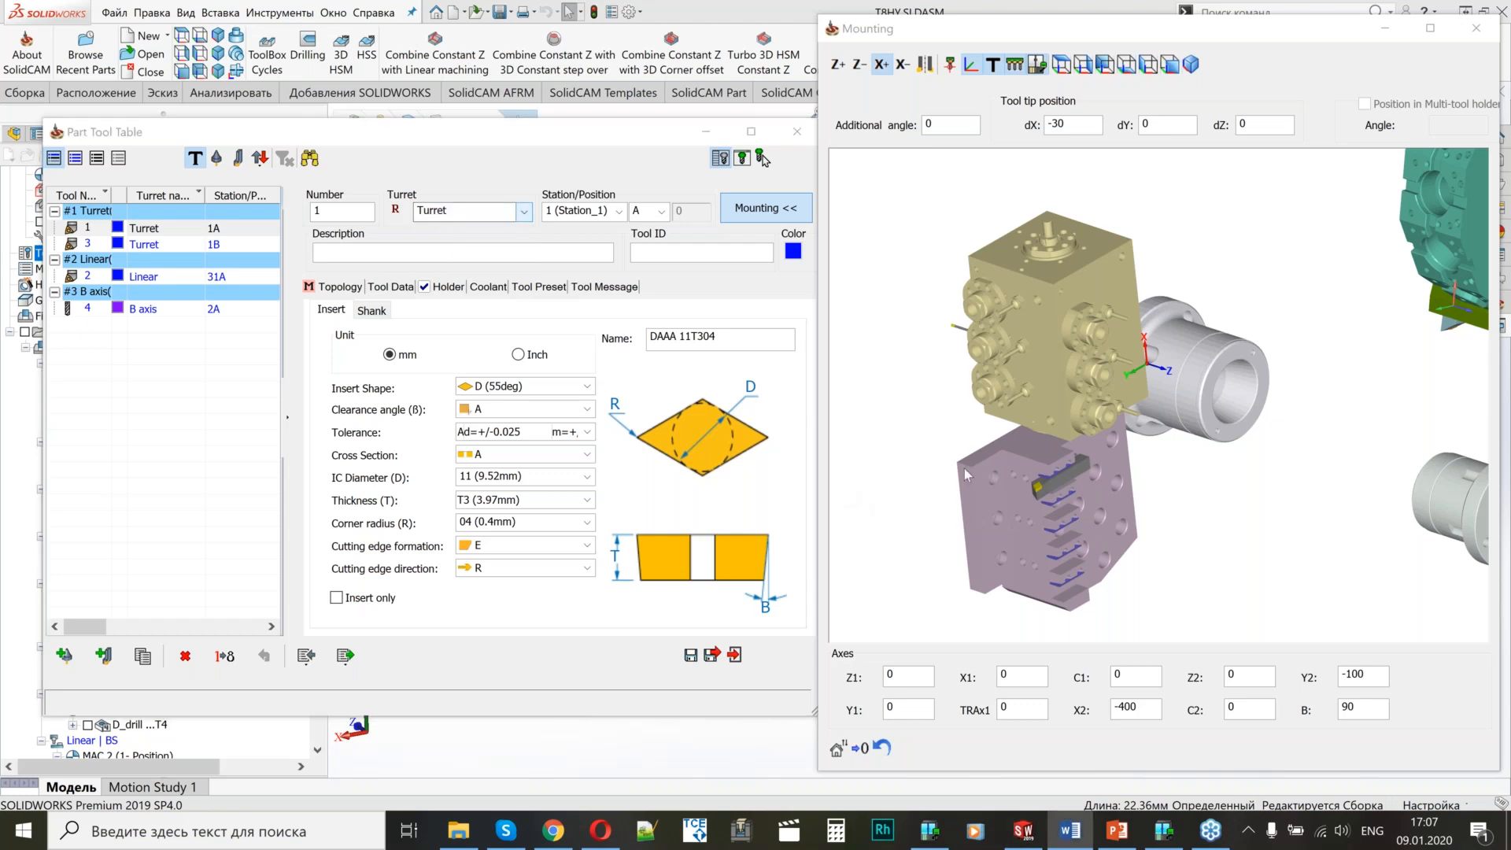
pyautogui.scroll(4, 1059, 398)
pyautogui.scroll(2, 1181, 393)
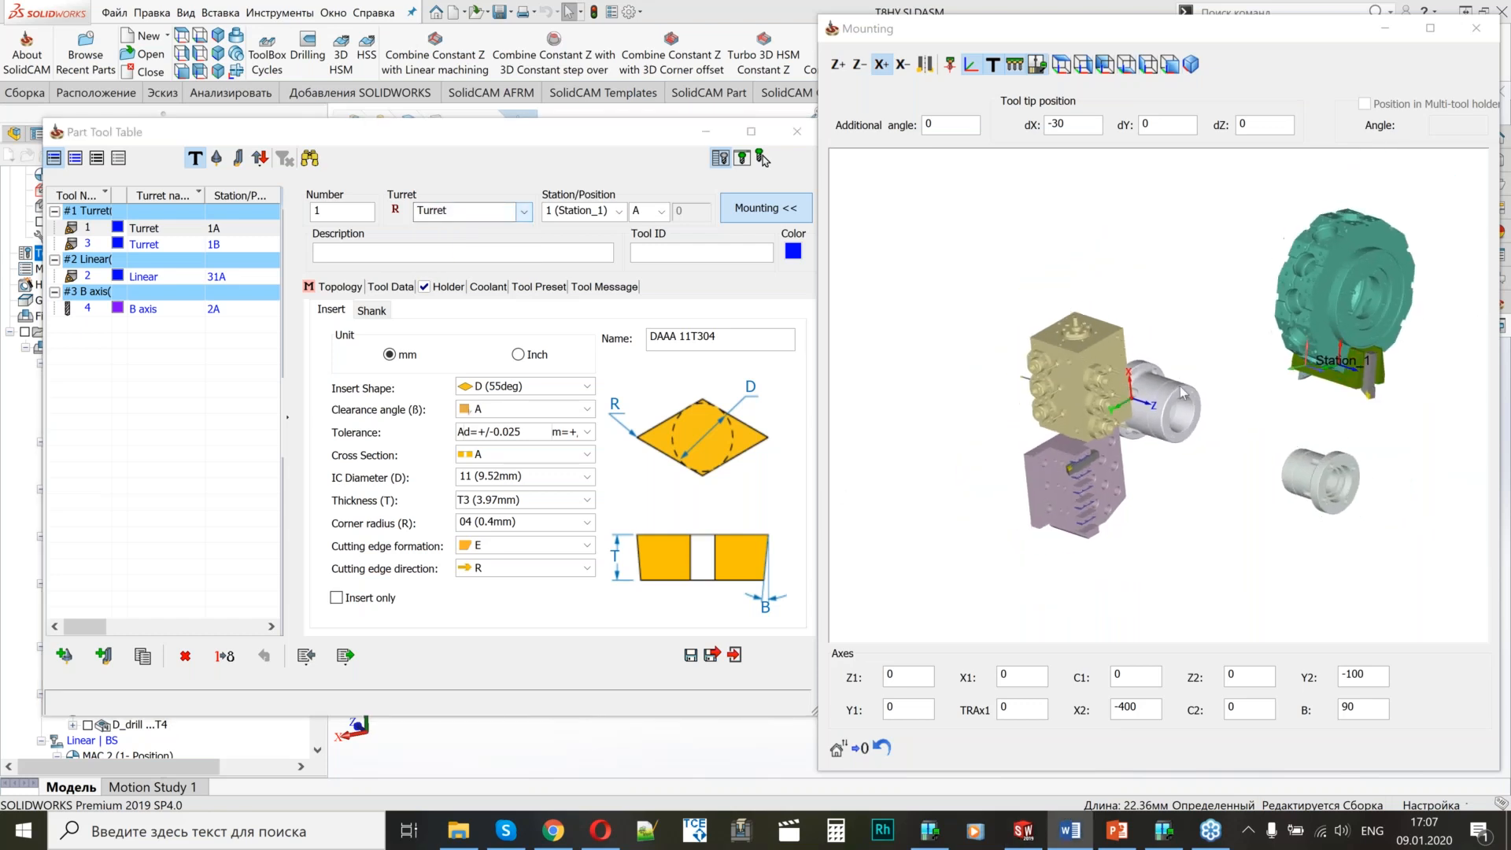
pyautogui.moveTo(1119, 448); pyautogui.dragTo(1096, 348, button='middle')
pyautogui.scroll(1, 1125, 373)
pyautogui.scroll(-1, 1346, 323)
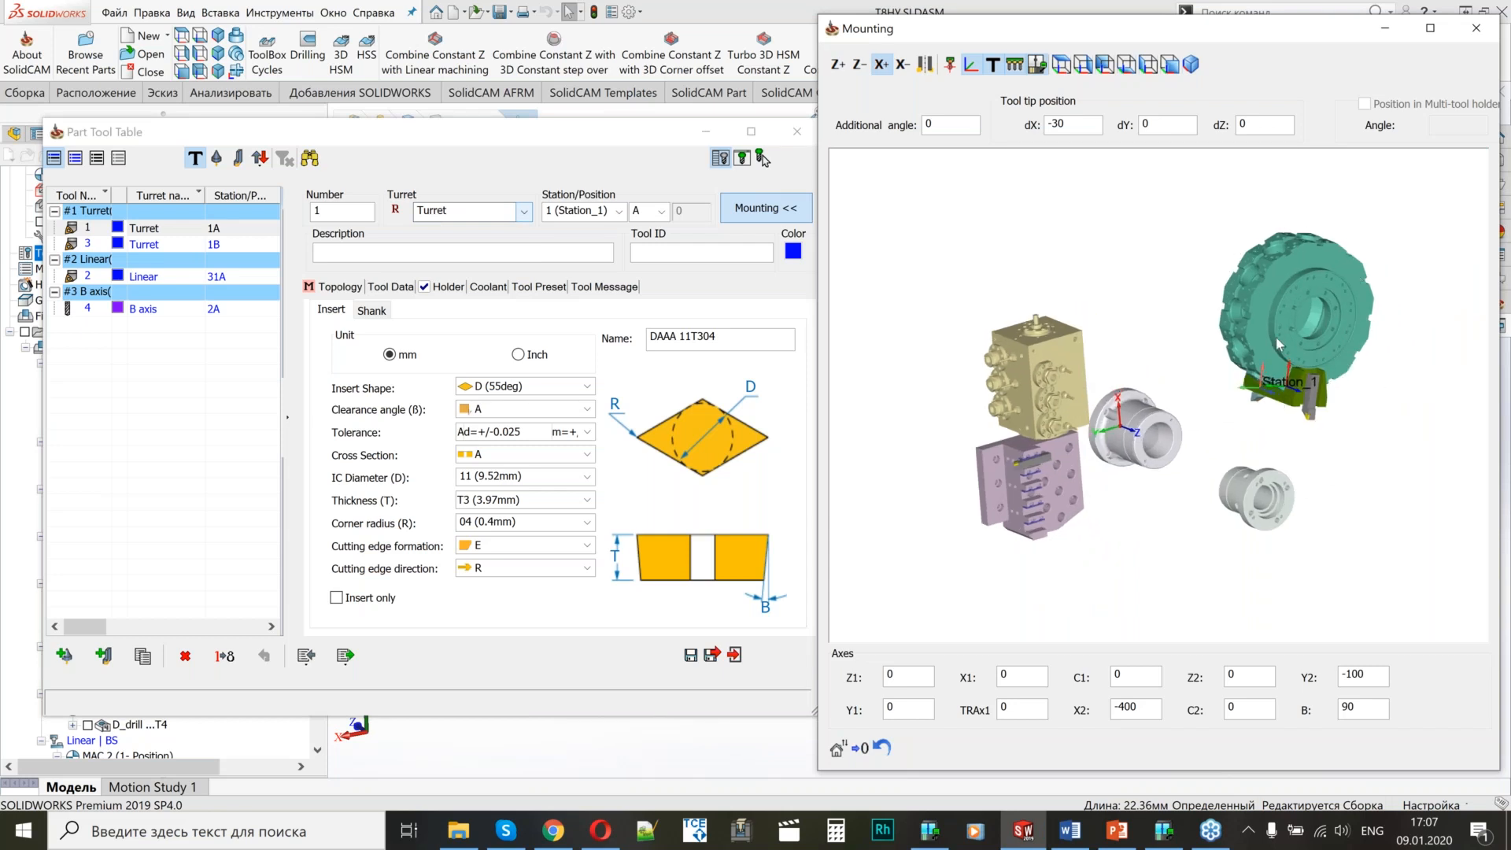
pyautogui.scroll(-2, 1279, 344)
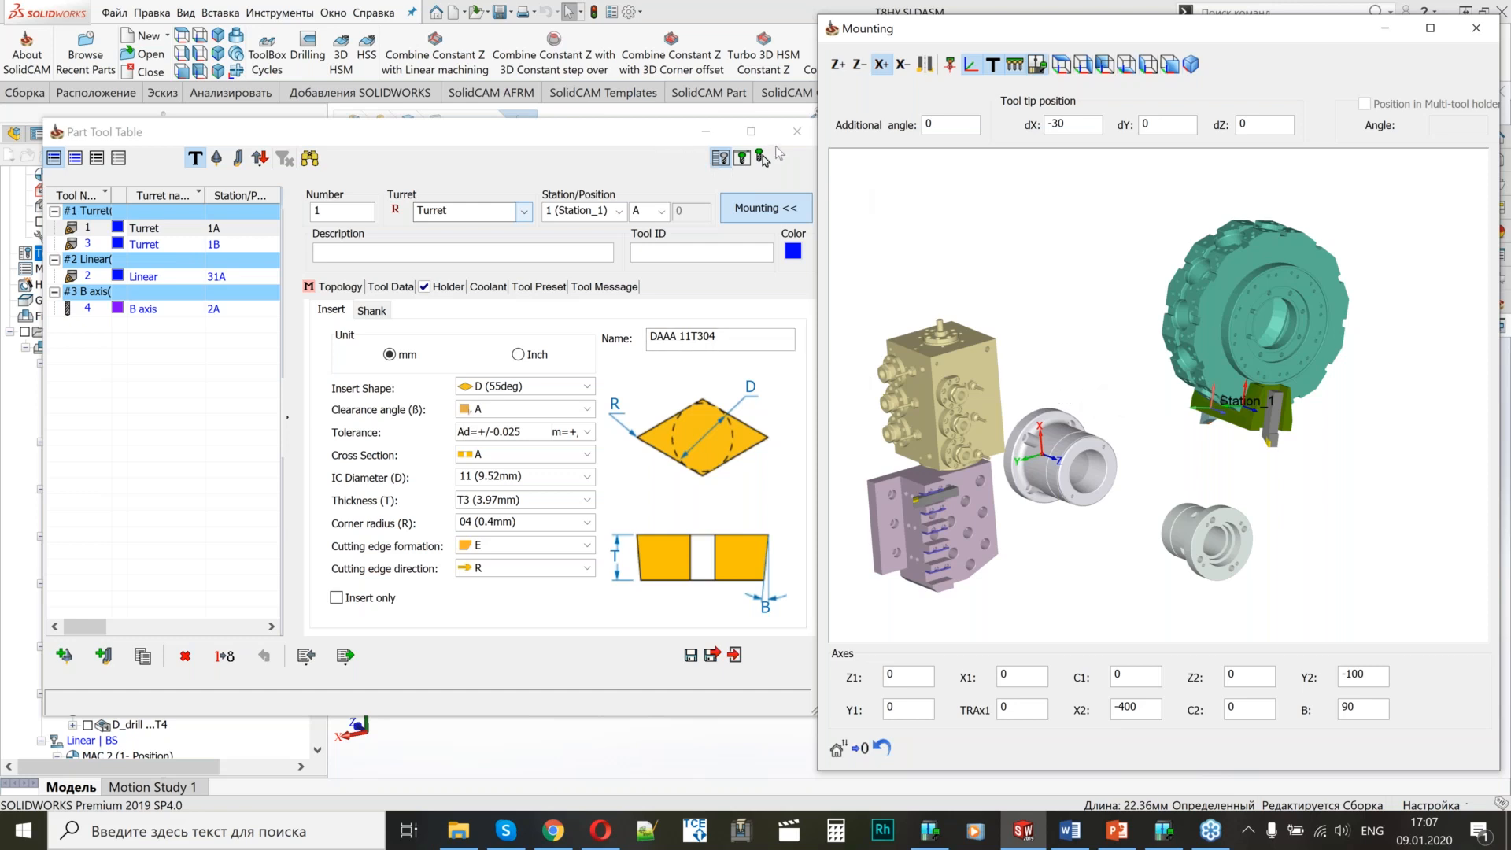
# Close the Part Tool Table and start the machine simulation for all operations of the Setup.
pyautogui.click(803, 138)
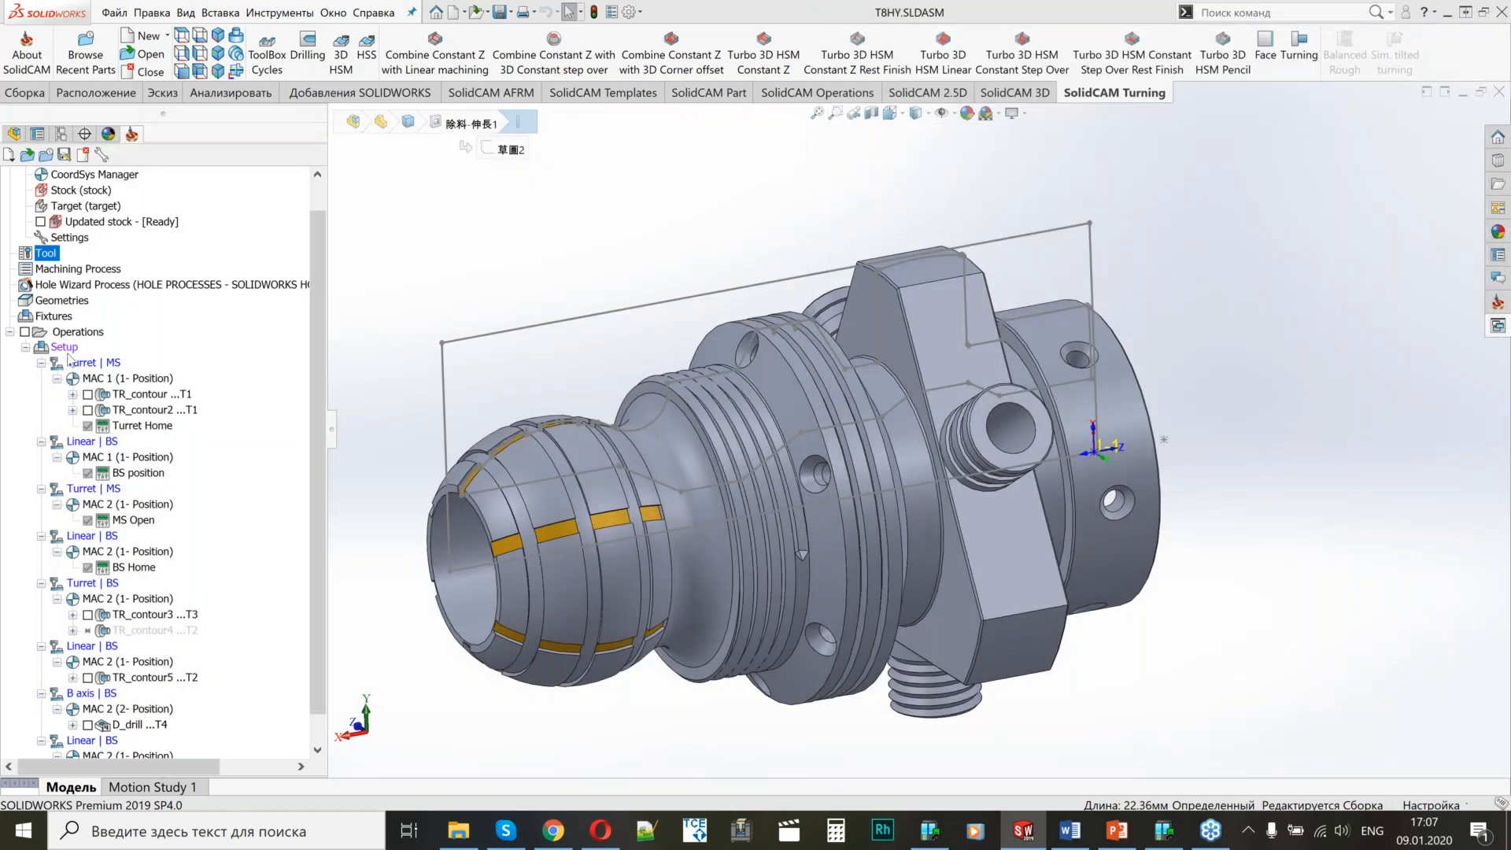
pyautogui.rightClick(66, 347)
pyautogui.click(151, 429)
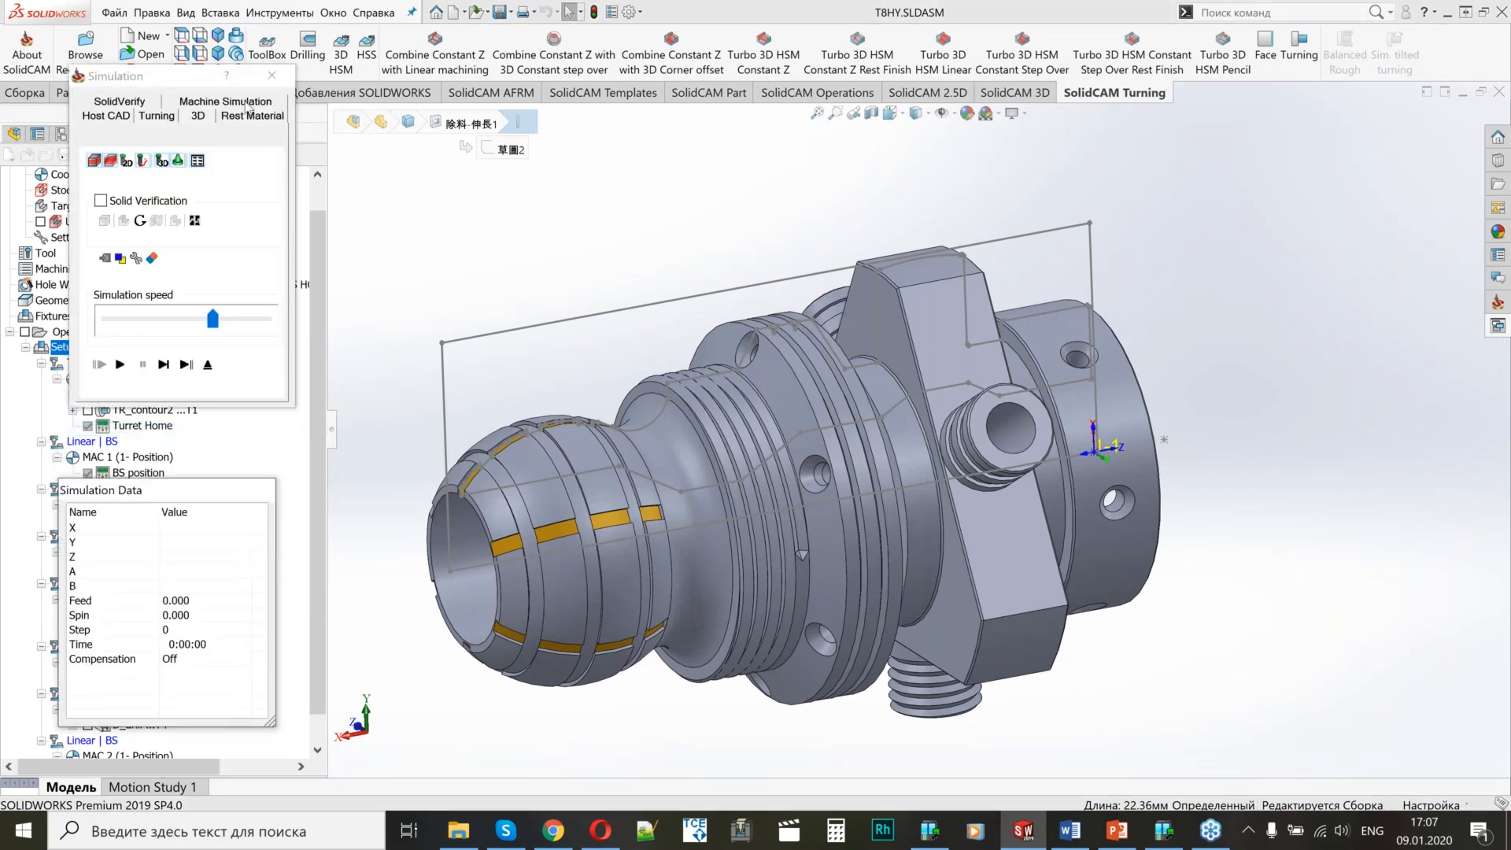
pyautogui.click(248, 108)
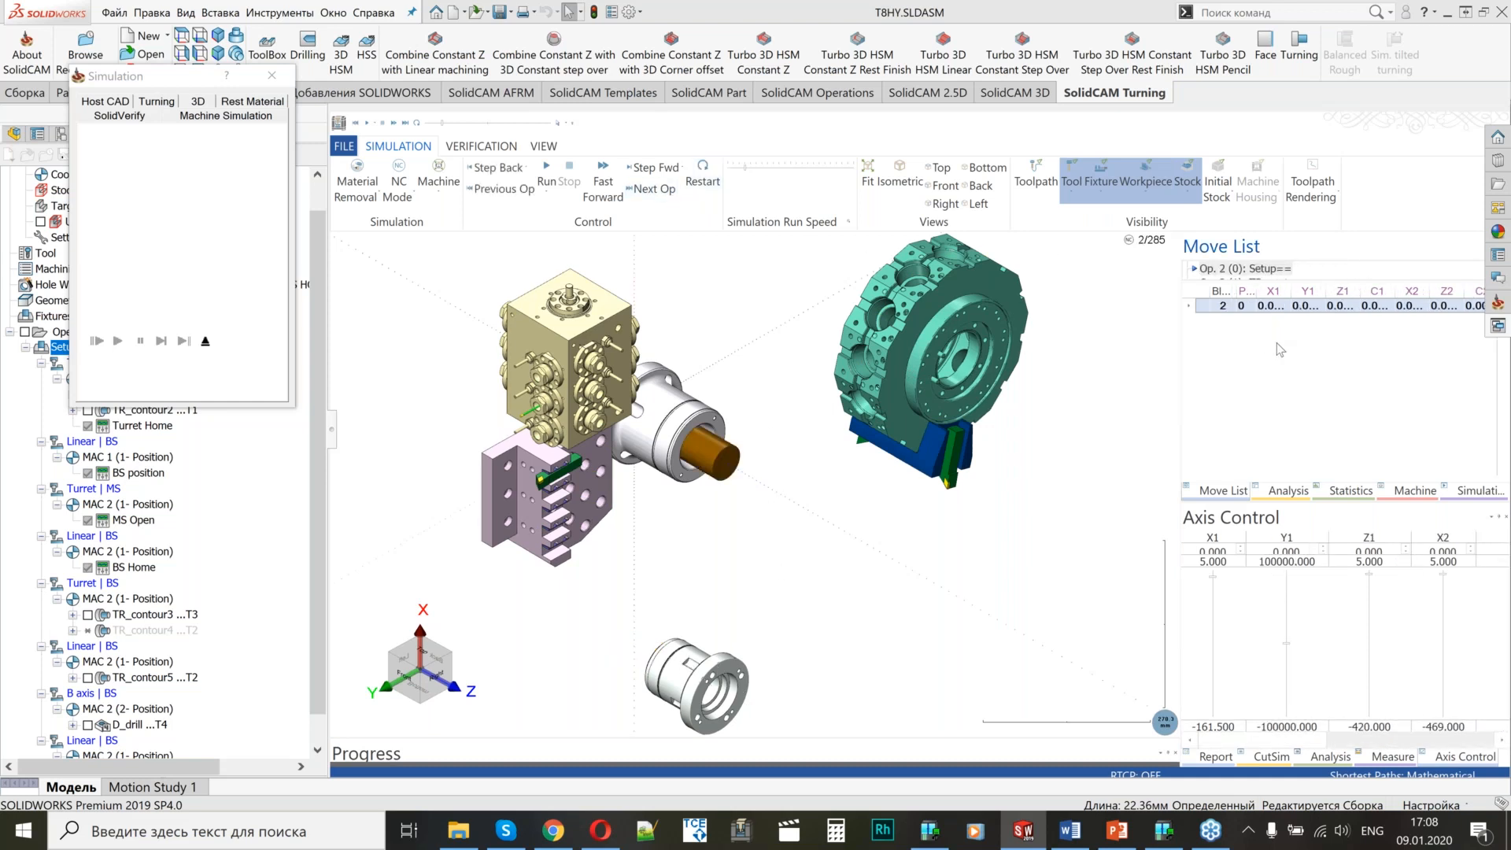
# Run the machine simulation at an increased run speed and pause it as TR_contour3 on the back spindle begins.
pyautogui.scroll(5, 787, 504)
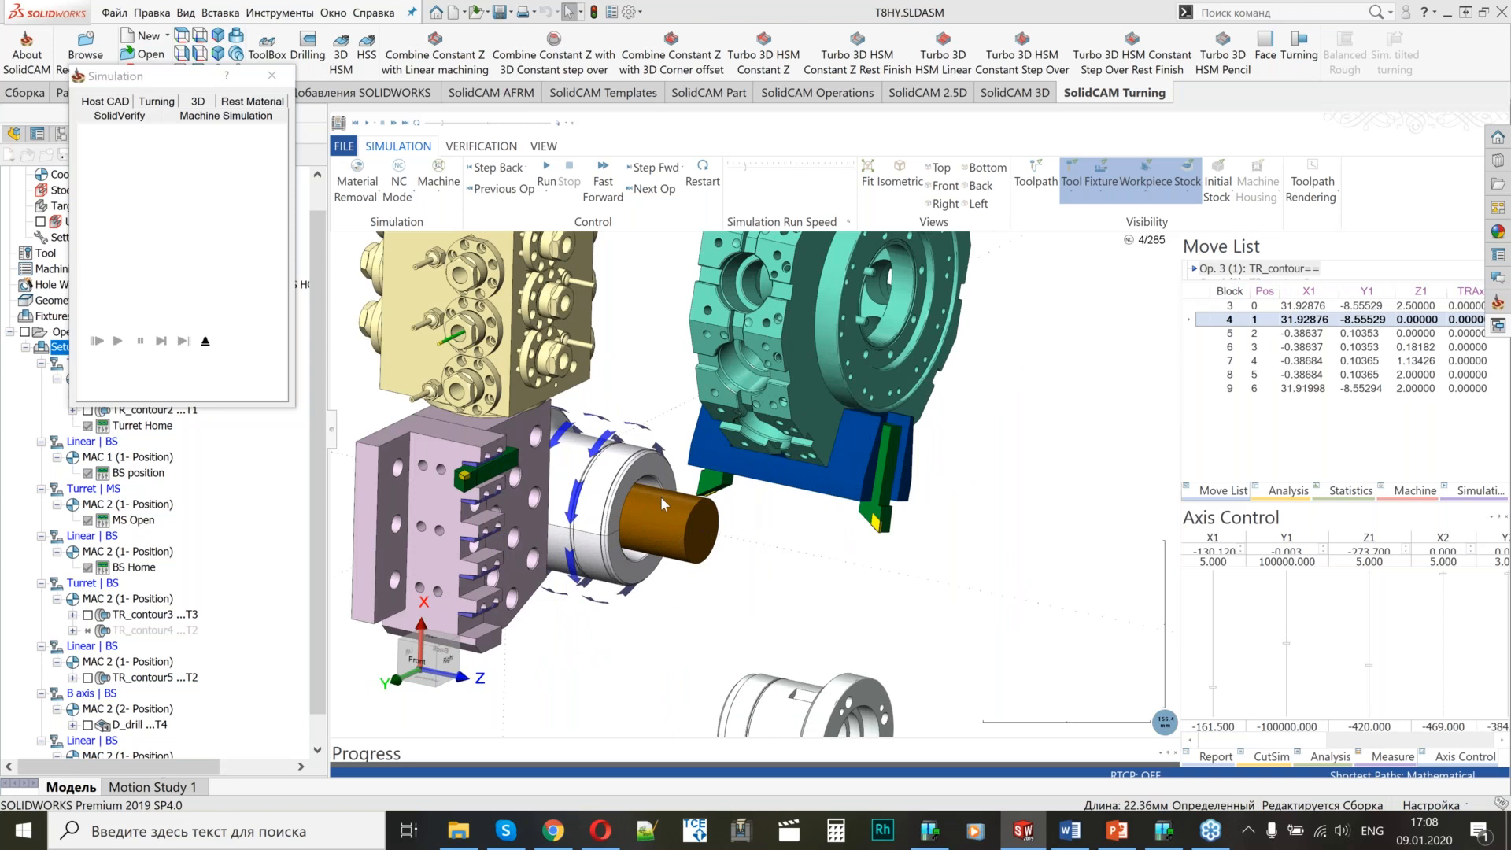
pyautogui.scroll(-3, 696, 517)
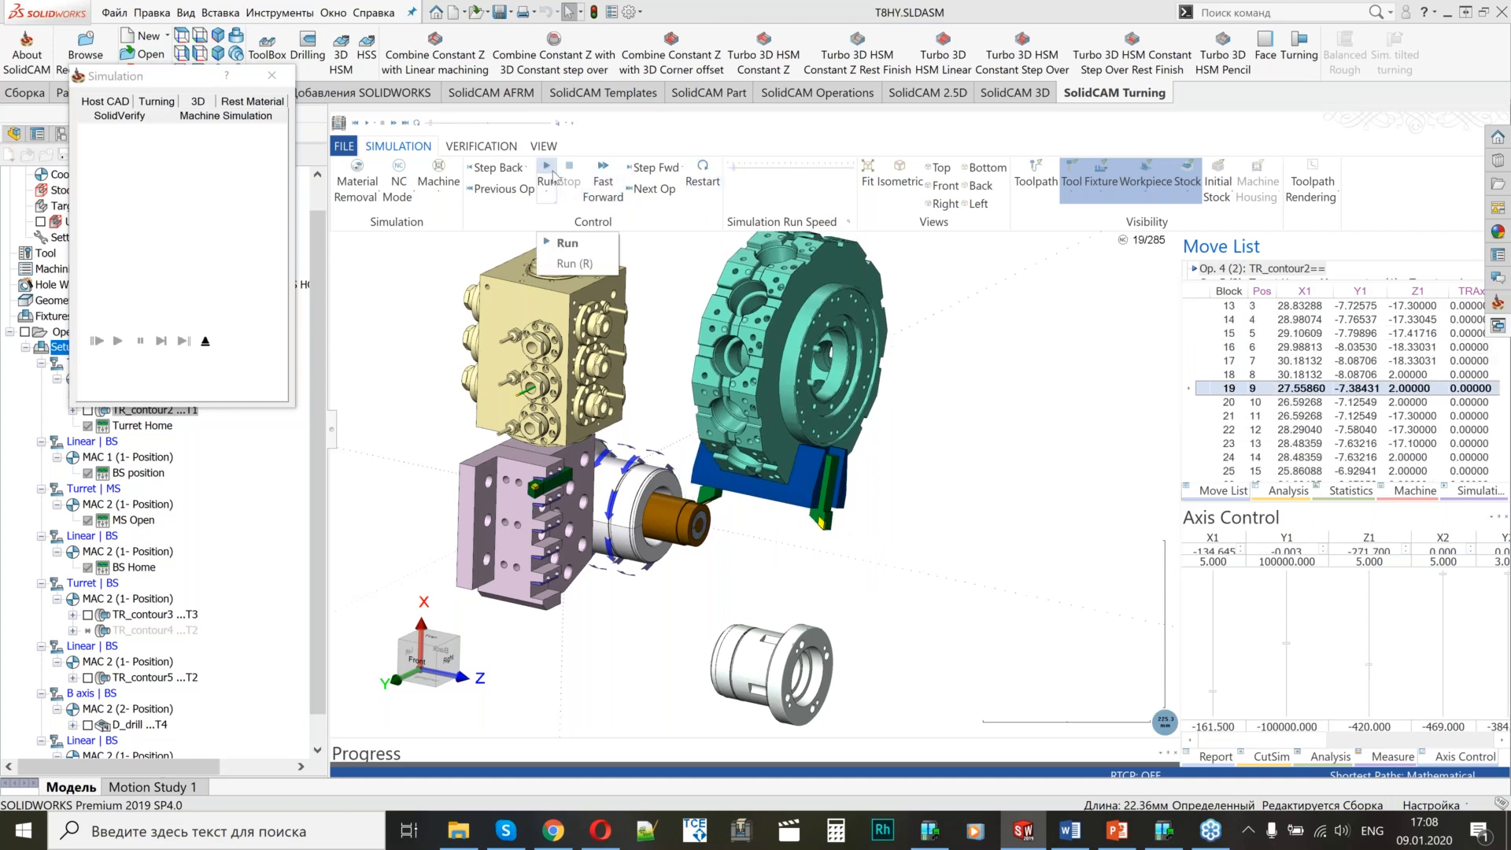
pyautogui.click(551, 173)
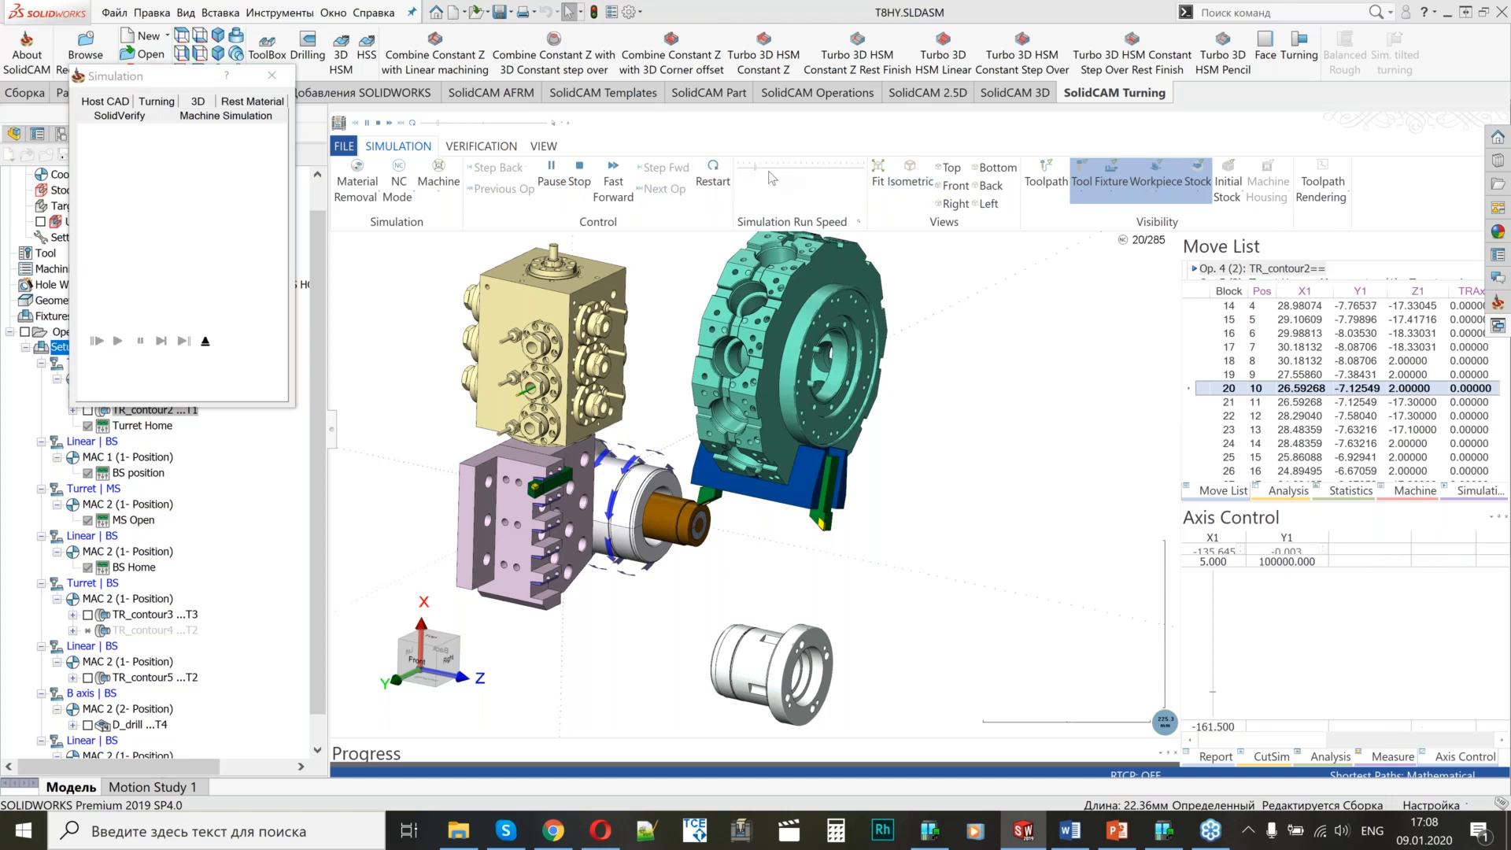
pyautogui.click(775, 168)
pyautogui.click(783, 168)
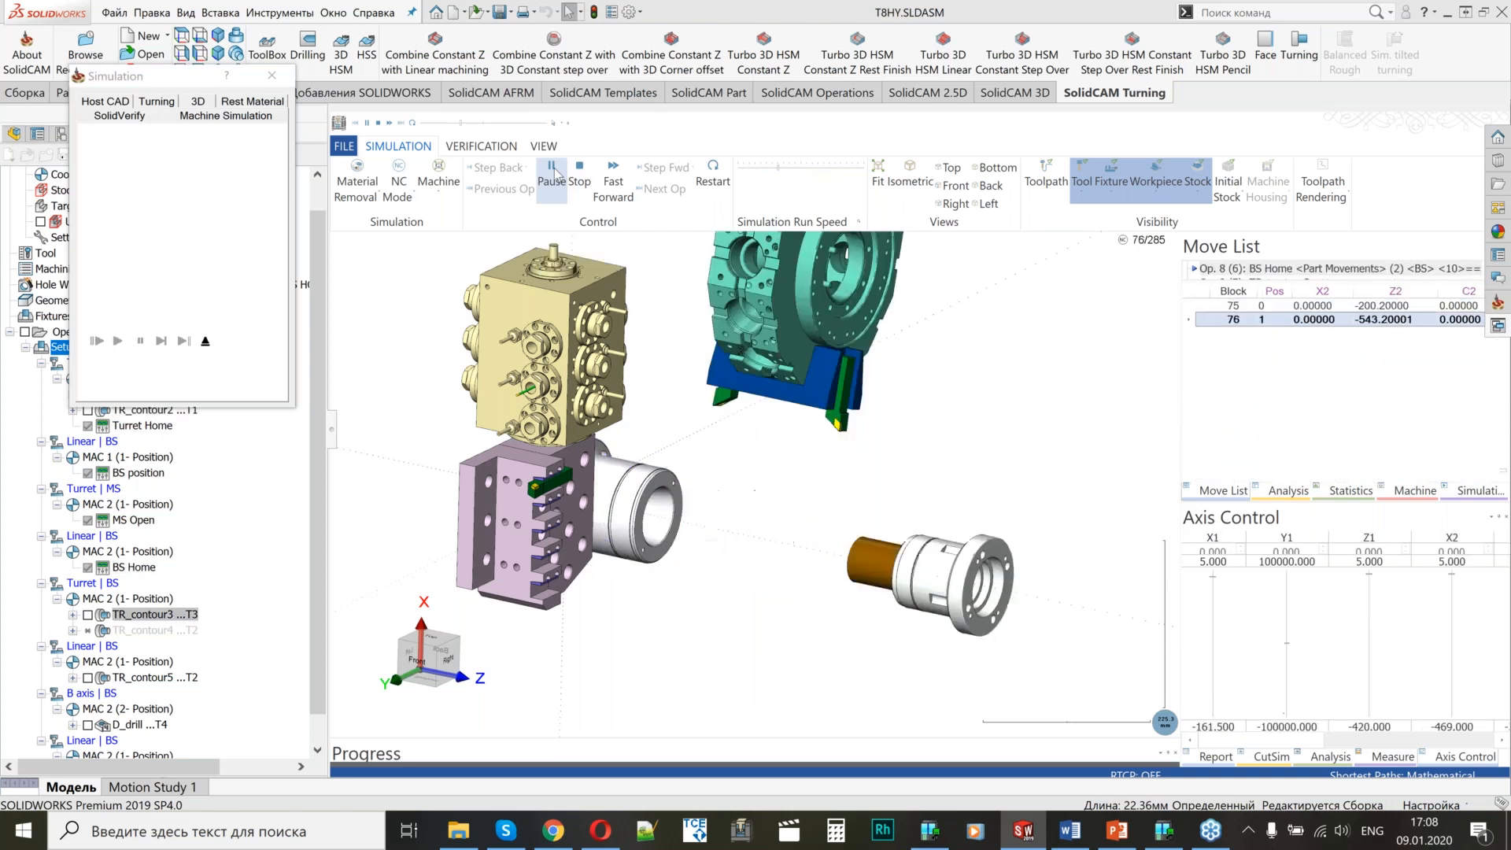
pyautogui.click(554, 173)
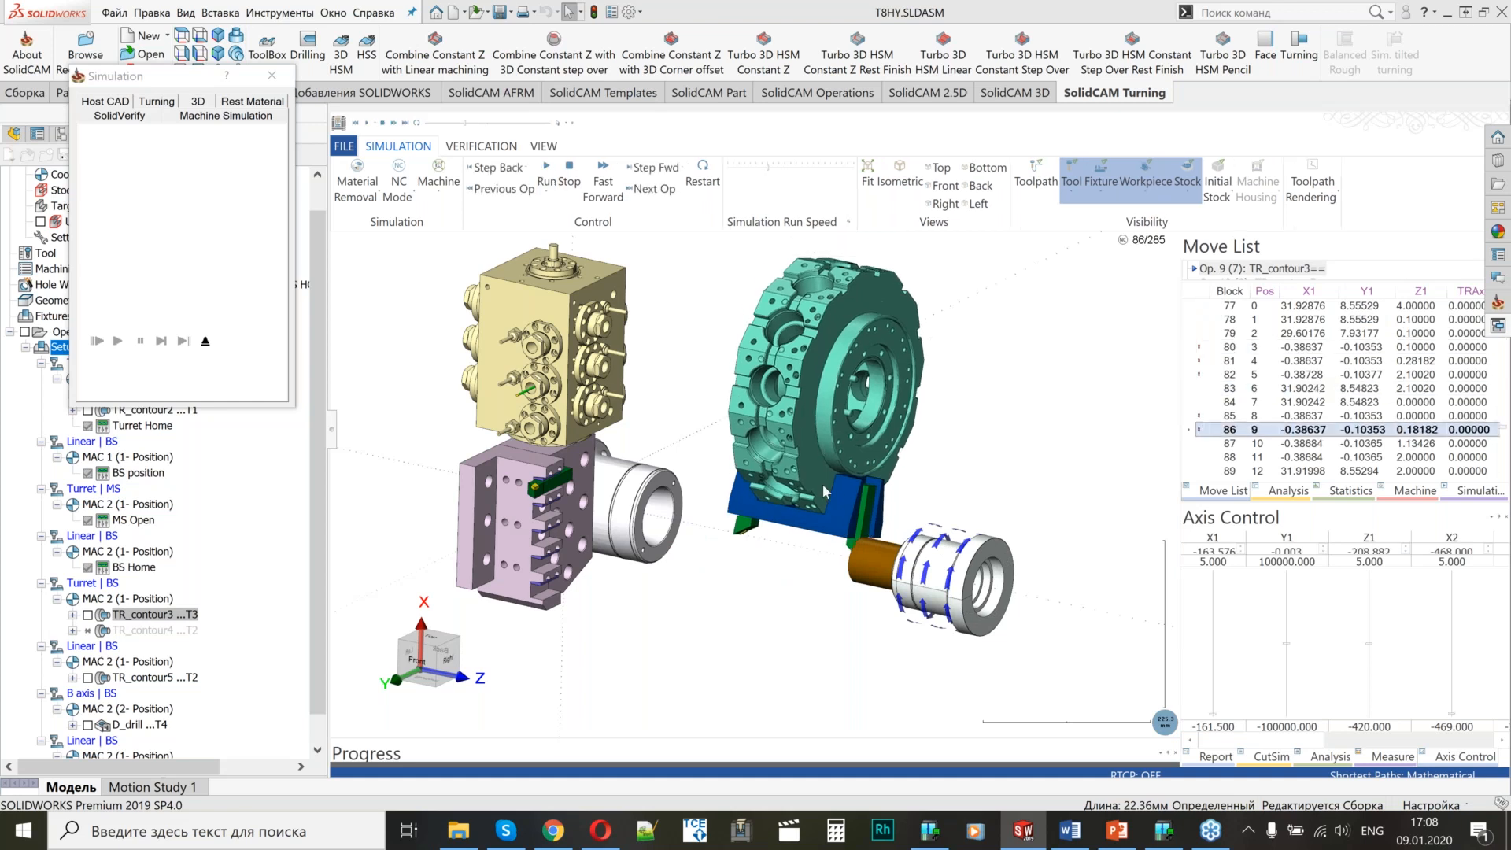
# Examine how the turret reaches the workpiece held in the back spindle during TR_contour3.
pyautogui.scroll(3, 823, 484)
pyautogui.scroll(-2, 827, 464)
pyautogui.scroll(3, 838, 422)
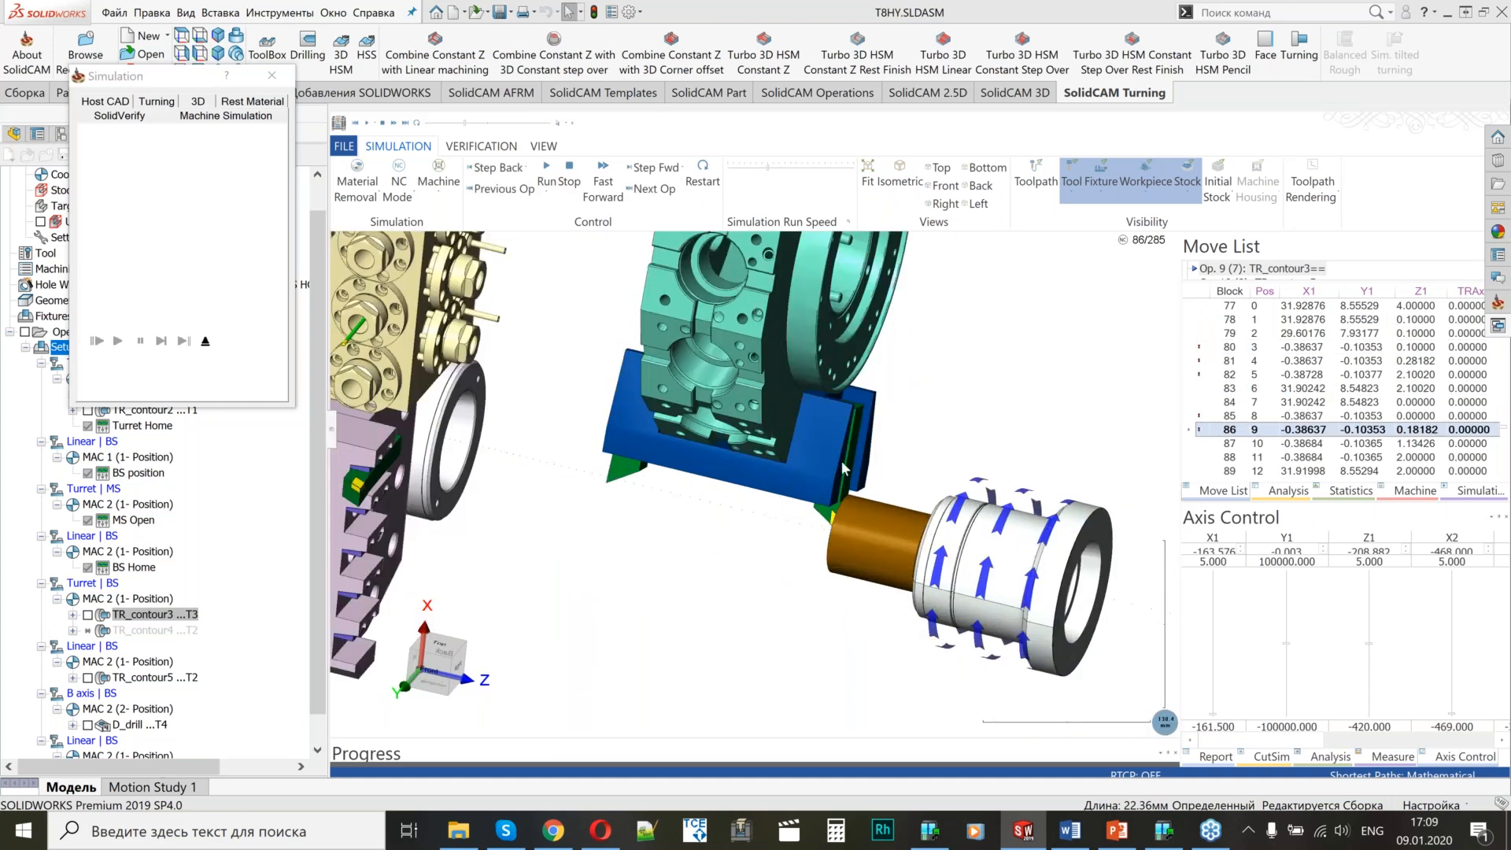
pyautogui.scroll(-2, 842, 468)
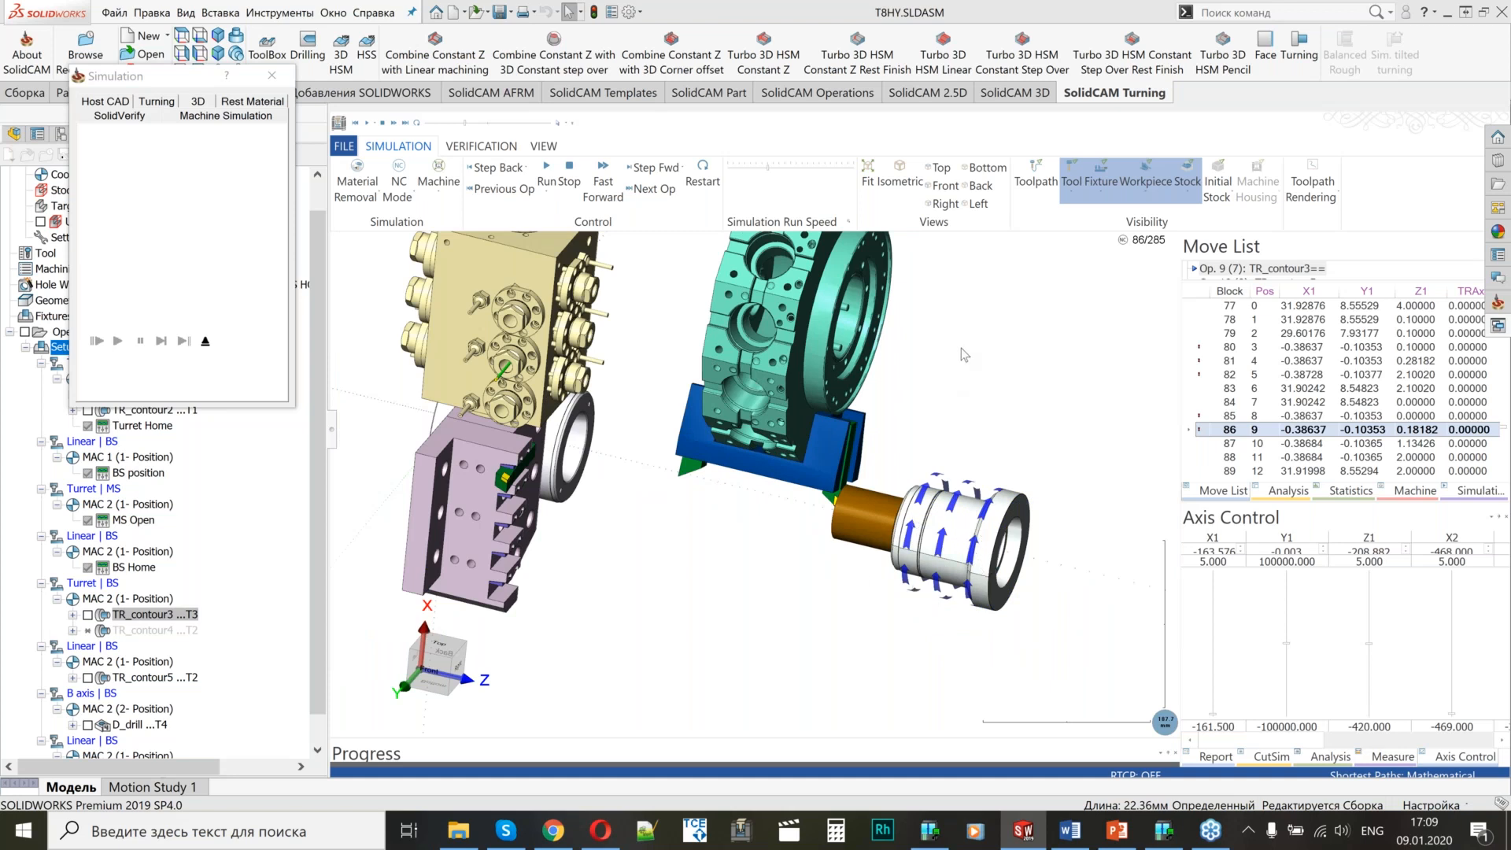
pyautogui.scroll(-3, 917, 431)
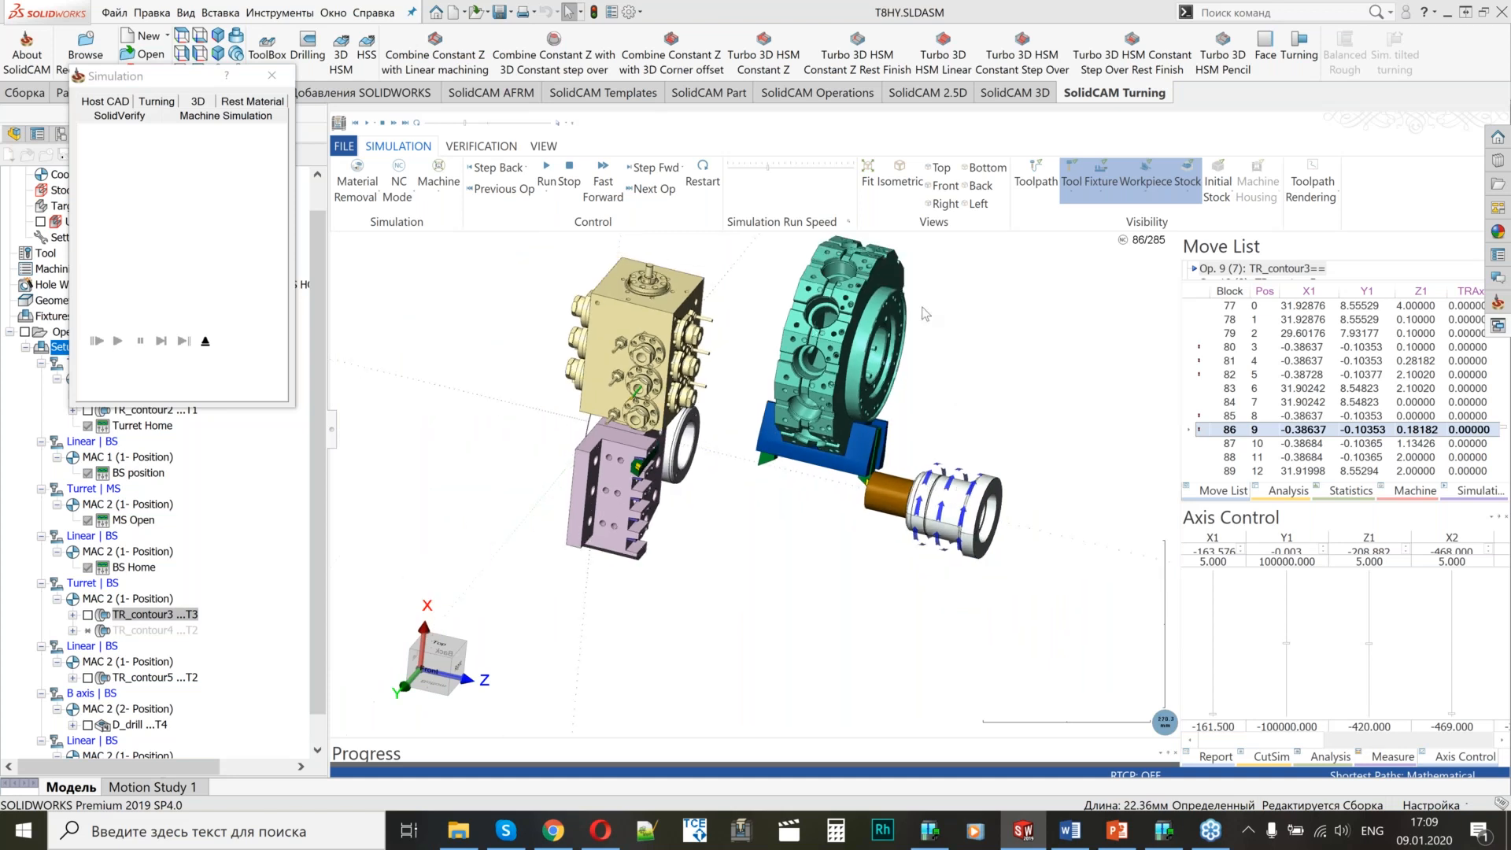
pyautogui.scroll(2, 886, 362)
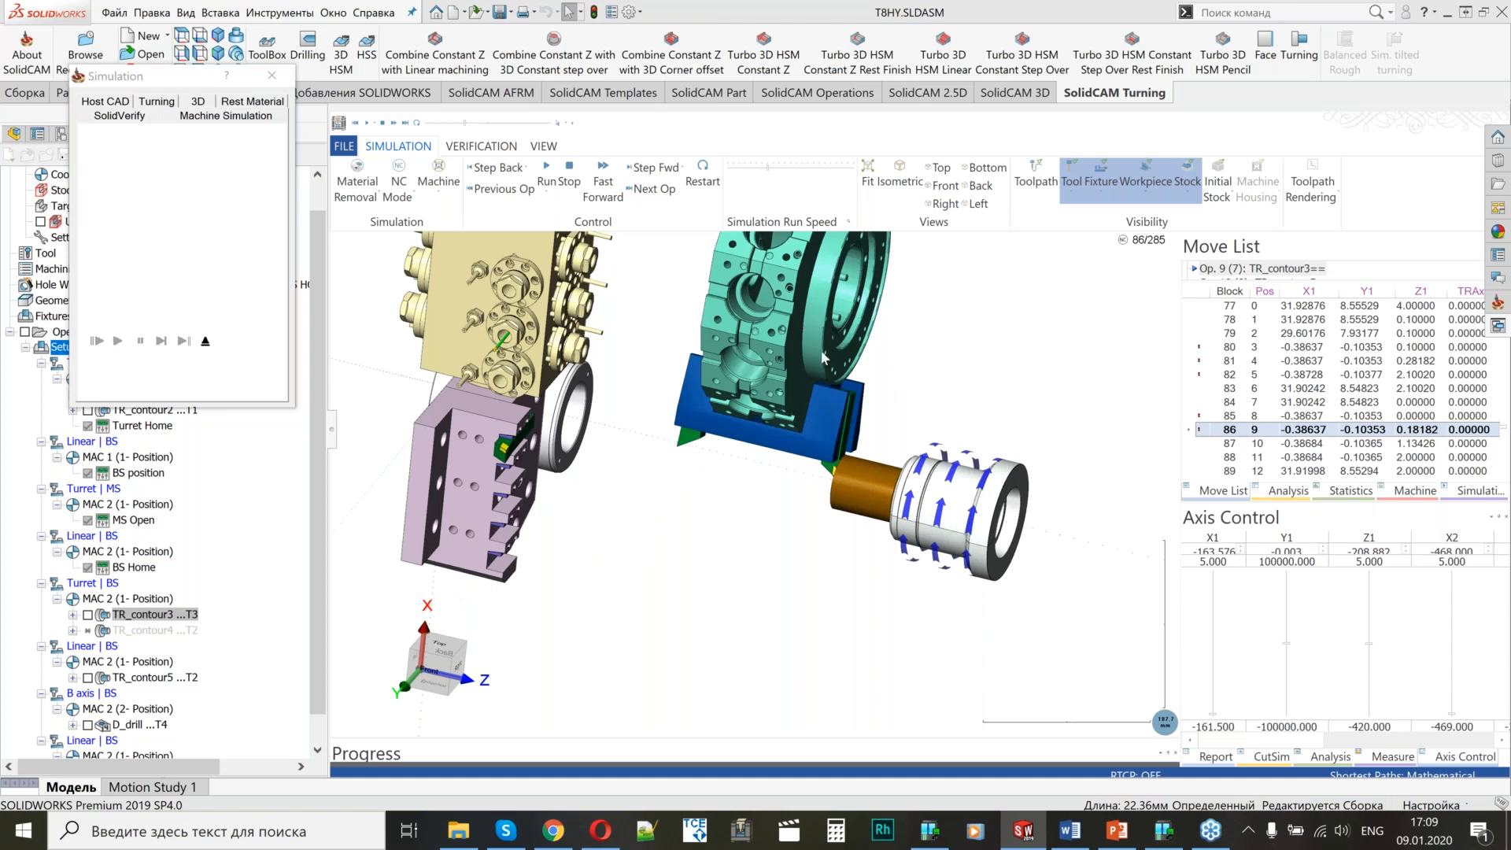
pyautogui.scroll(-2, 944, 512)
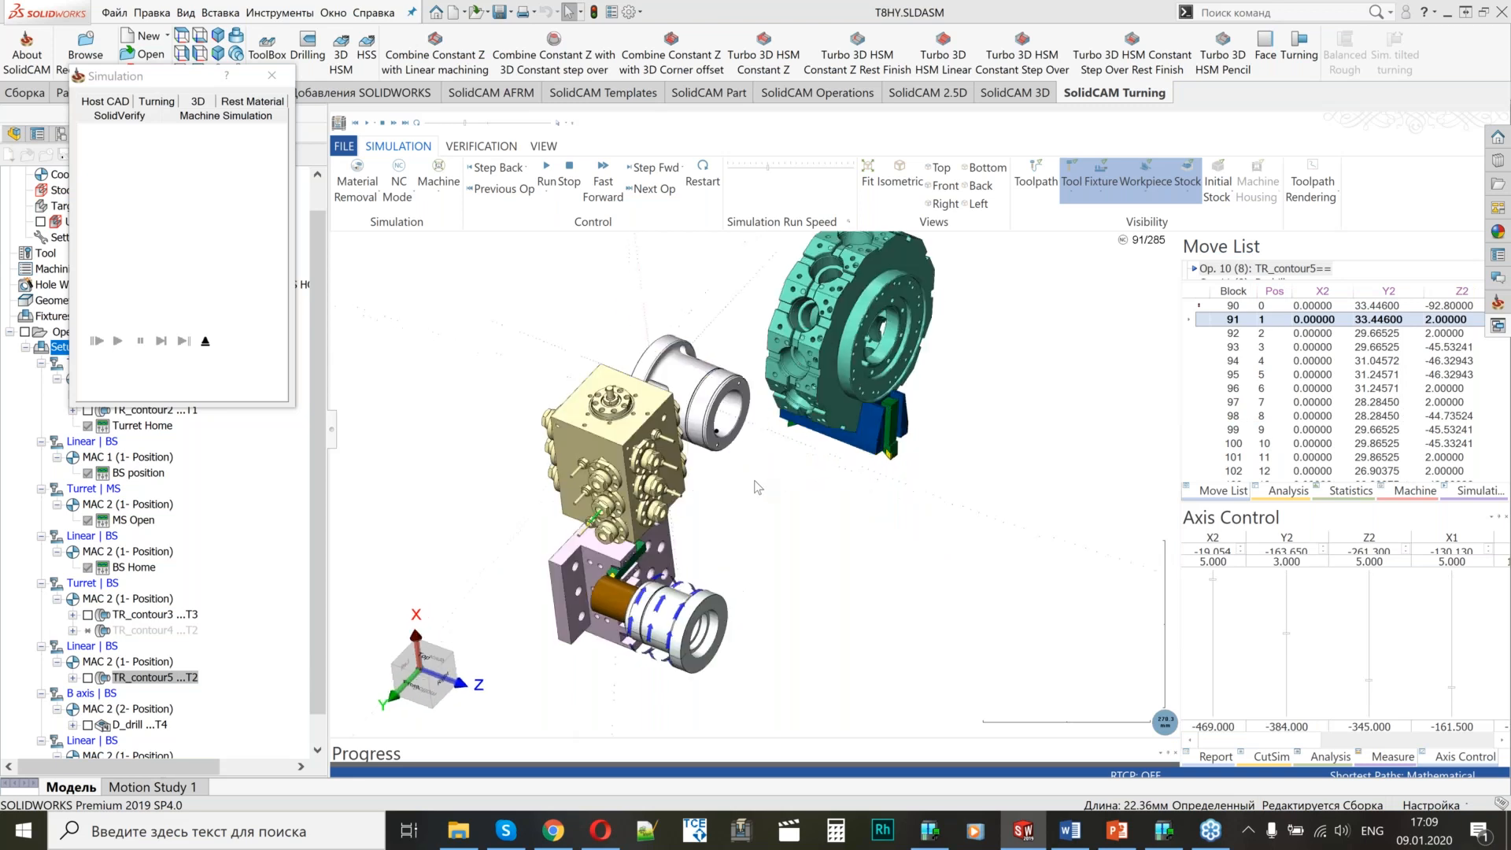
# Examine the linear tool holder turning the back-spindle workpiece during TR_contour5.
pyautogui.scroll(3, 675, 590)
pyautogui.moveTo(693, 557); pyautogui.dragTo(694, 566, button='middle')
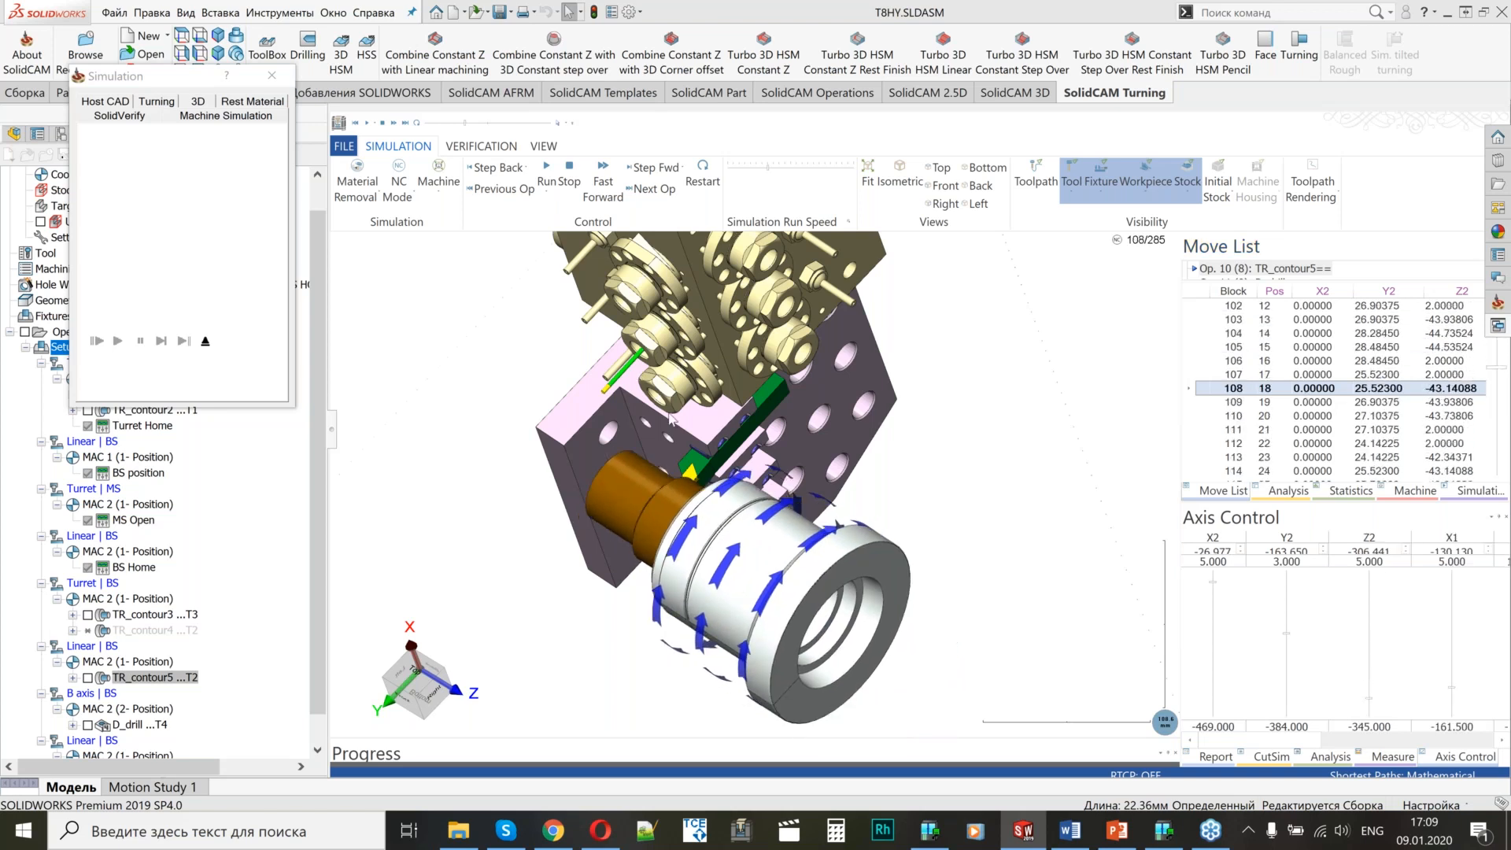
pyautogui.scroll(-3, 740, 461)
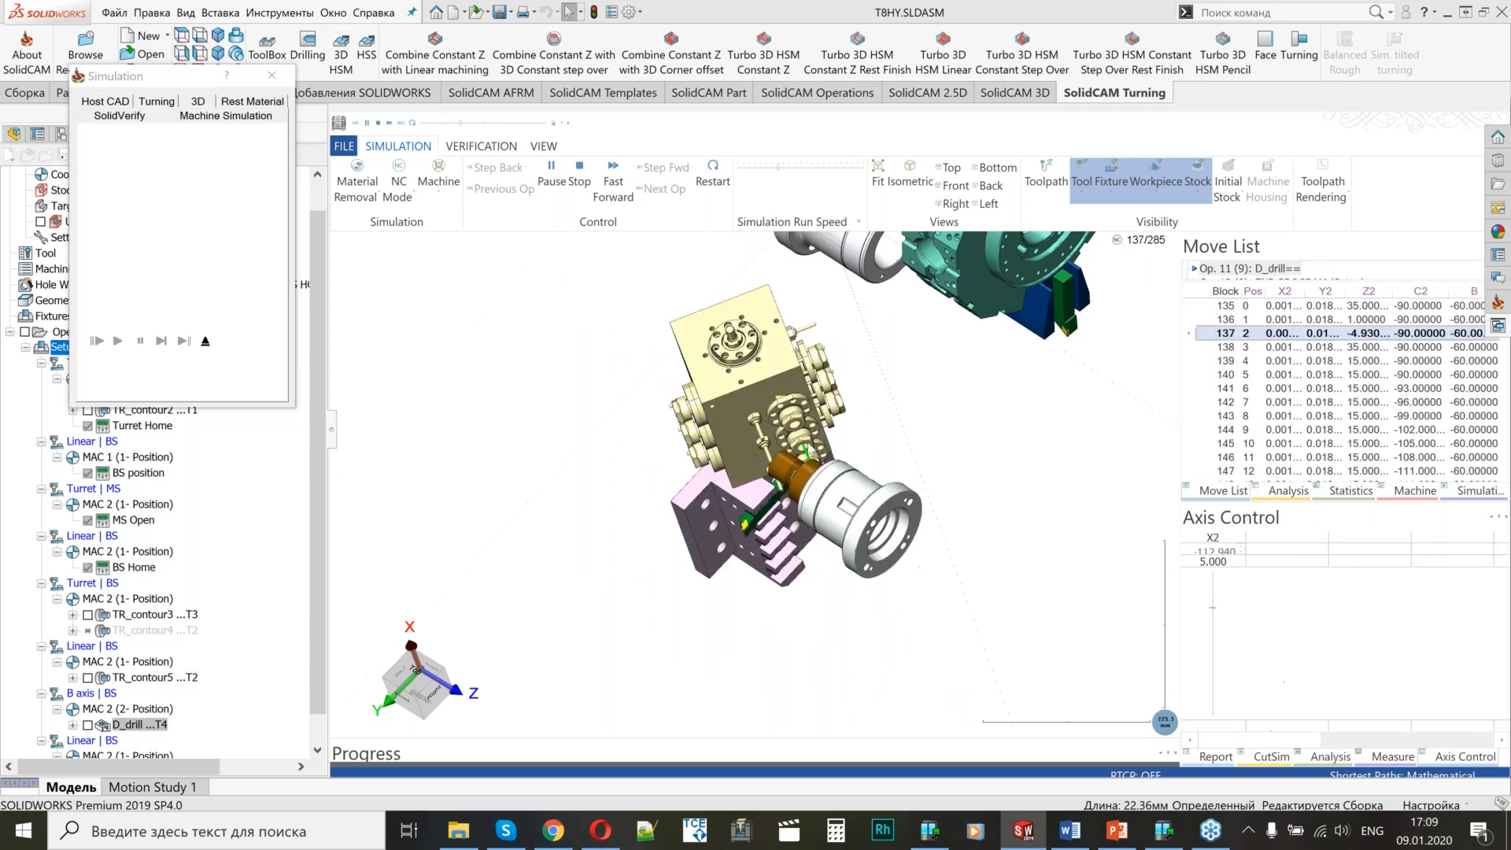
# Examine the B-axis head machining the back-spindle workpiece from several angles during D_drill.
pyautogui.moveTo(773, 467); pyautogui.dragTo(758, 398, button='middle')
pyautogui.scroll(3, 758, 400)
pyautogui.moveTo(866, 512); pyautogui.dragTo(816, 508, button='middle')
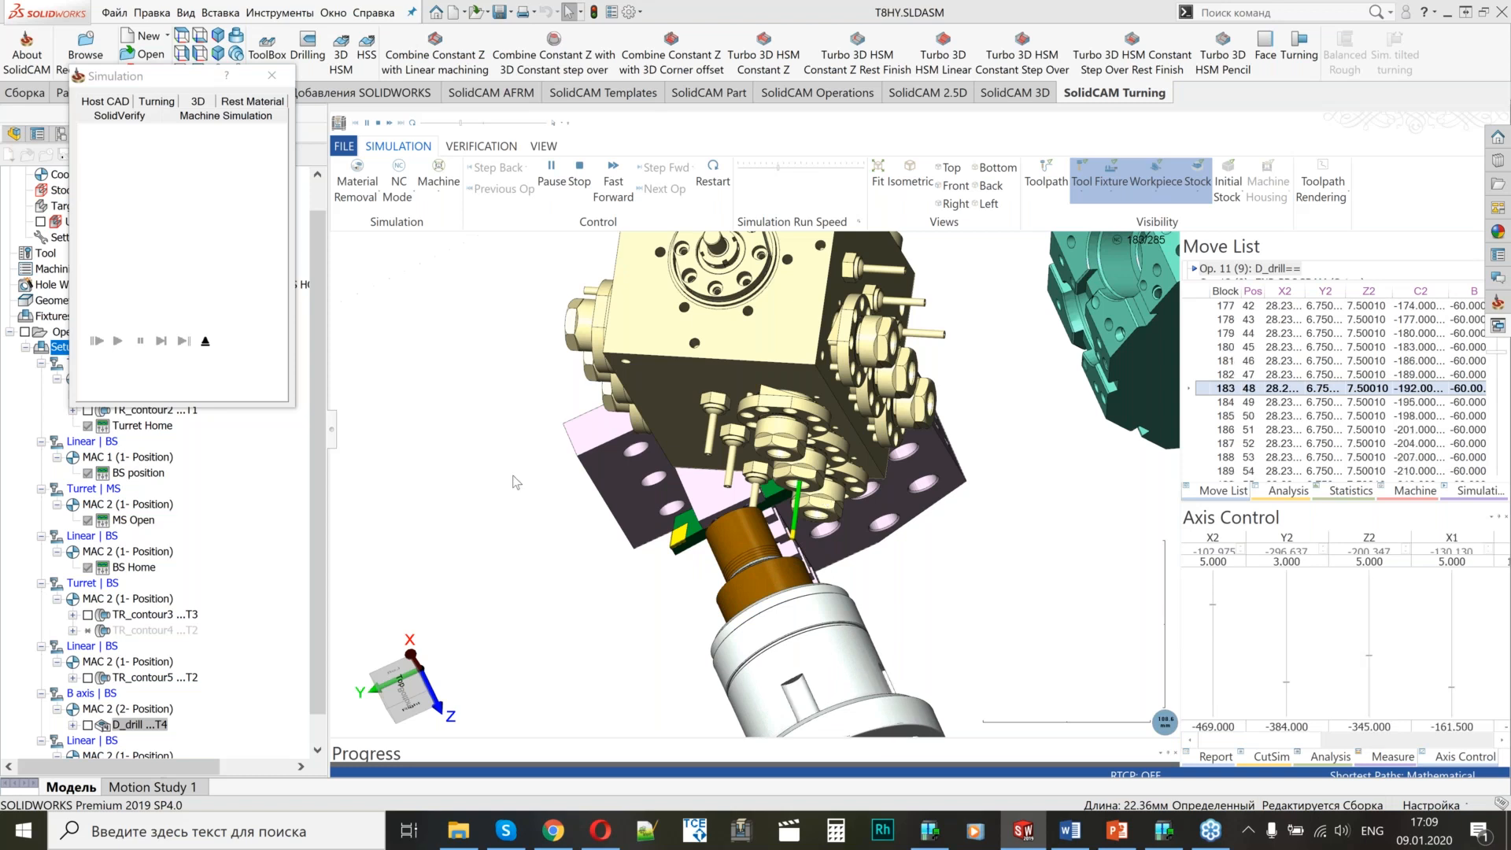
pyautogui.scroll(-3, 684, 489)
pyautogui.moveTo(685, 489); pyautogui.dragTo(839, 584, button='middle')
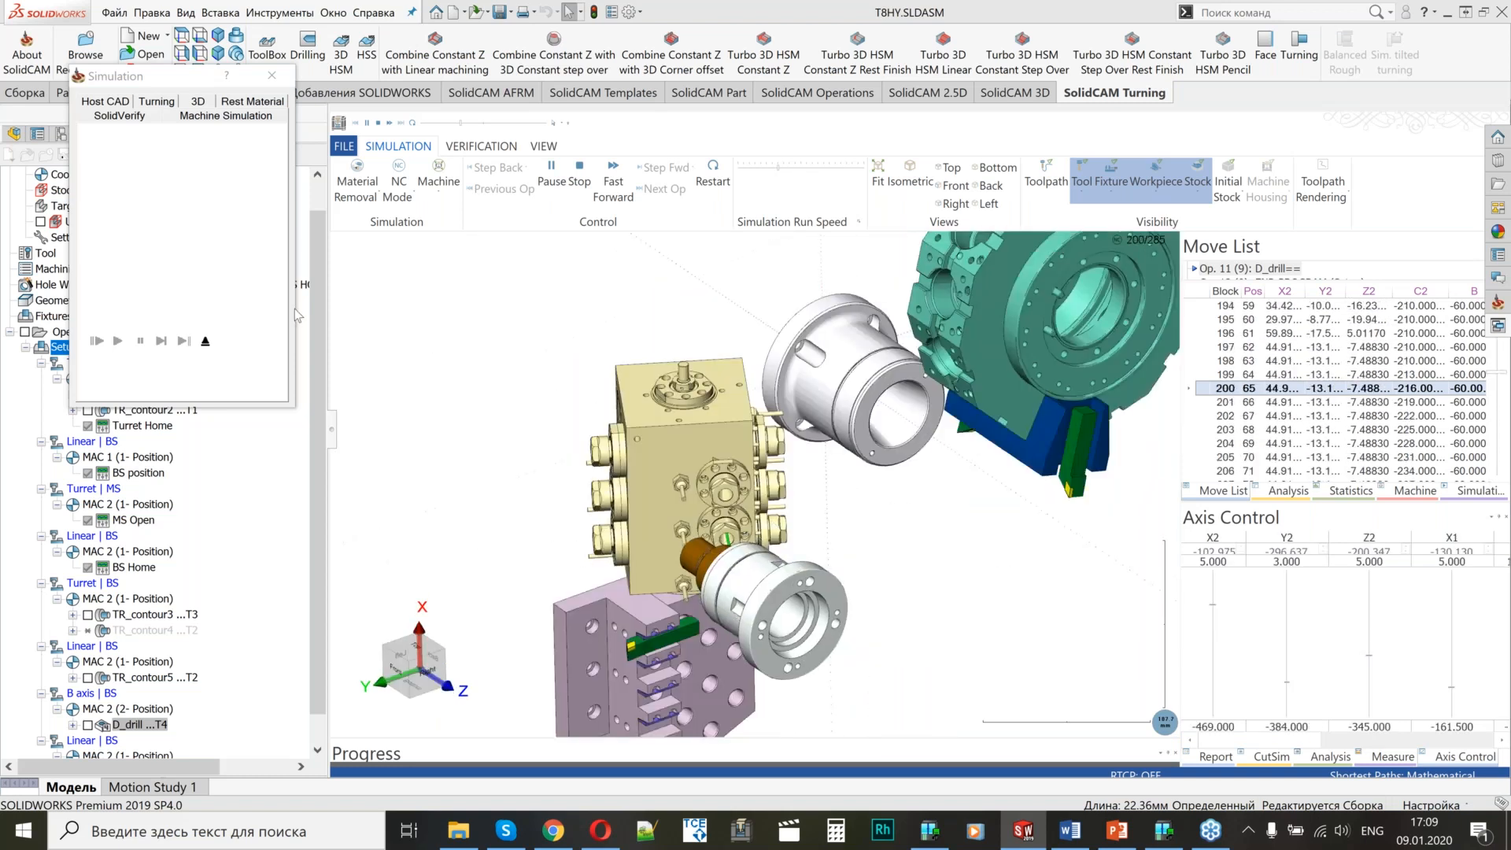
# Exit the simulation, switch to the PowerPoint slideshow and advance to the Submachine definition slide.
pyautogui.click(206, 340)
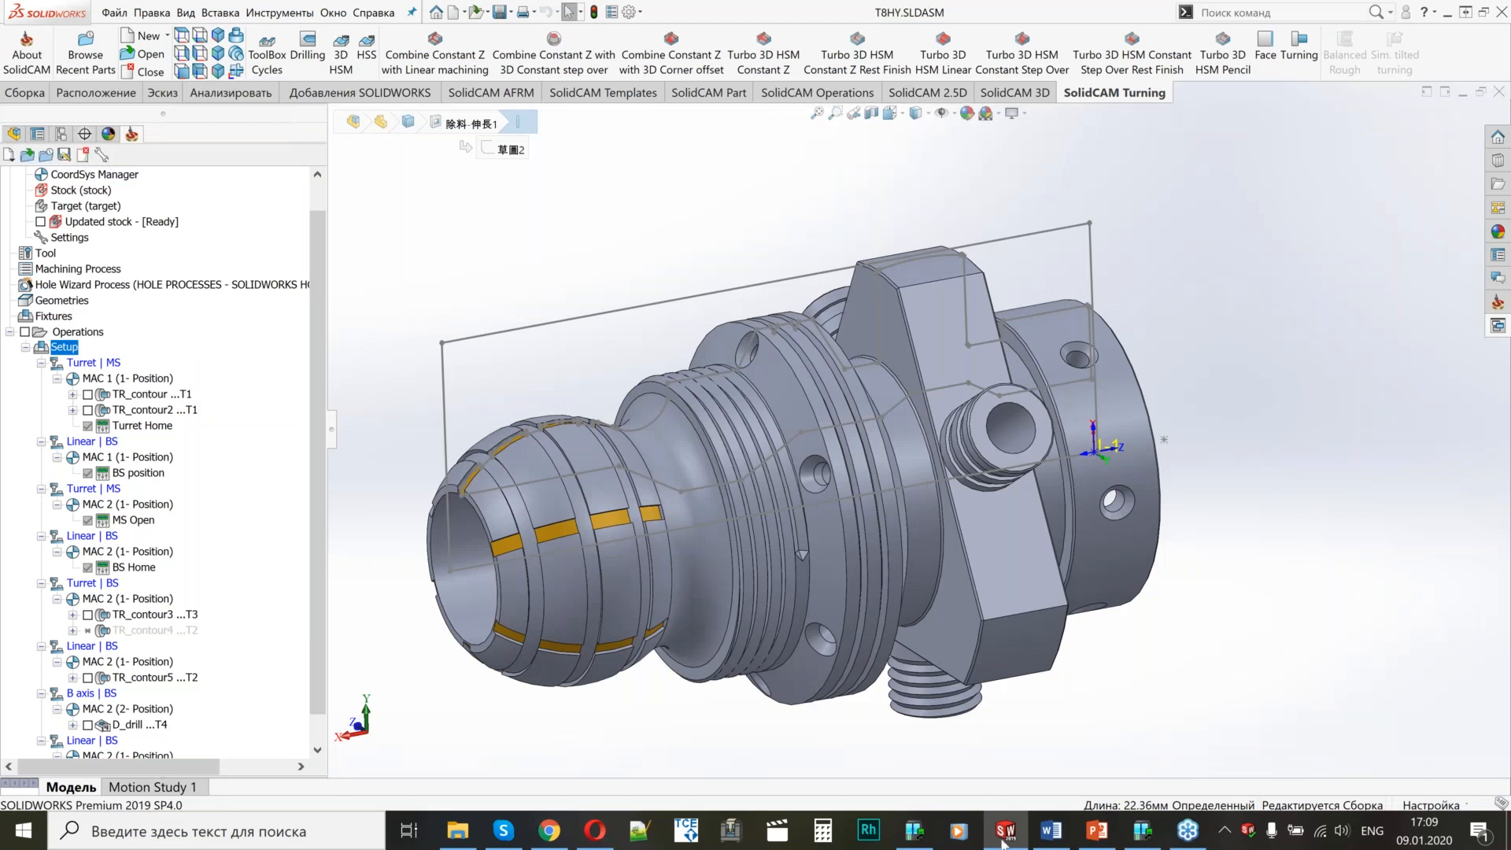
pyautogui.click(1093, 831)
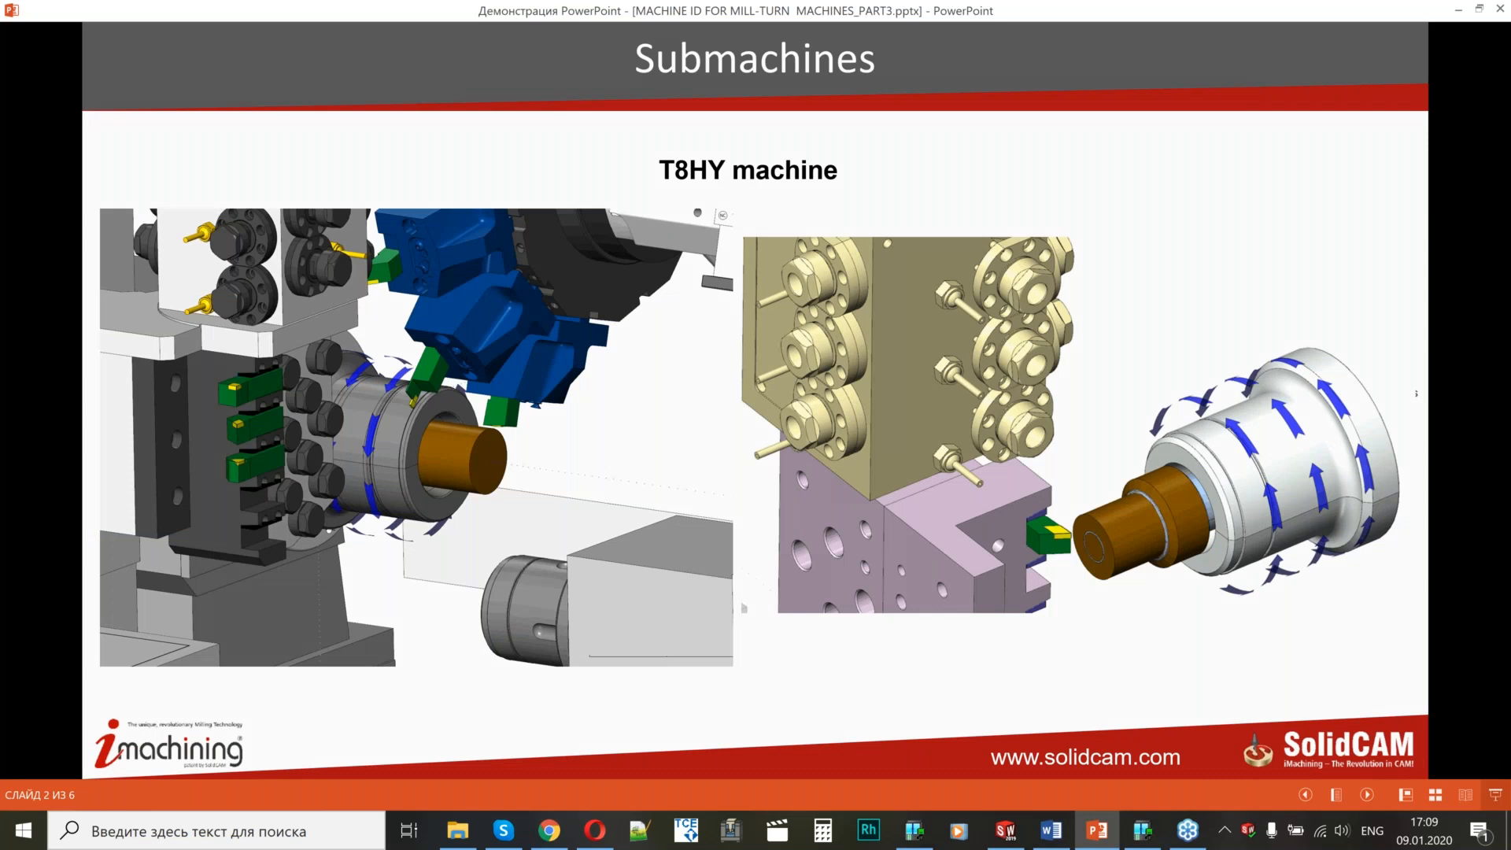
pyautogui.press('Right')
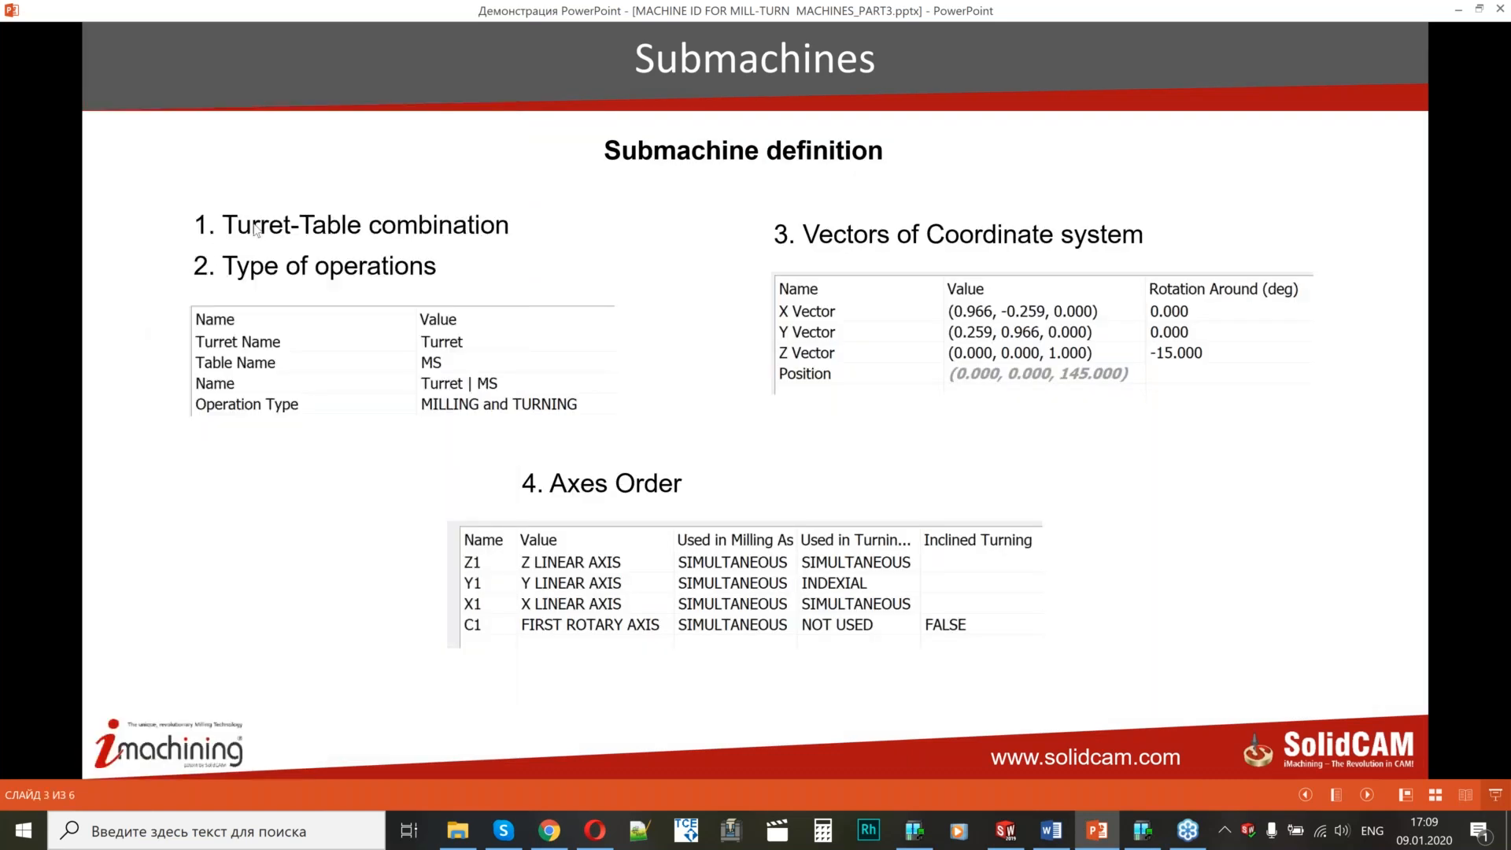
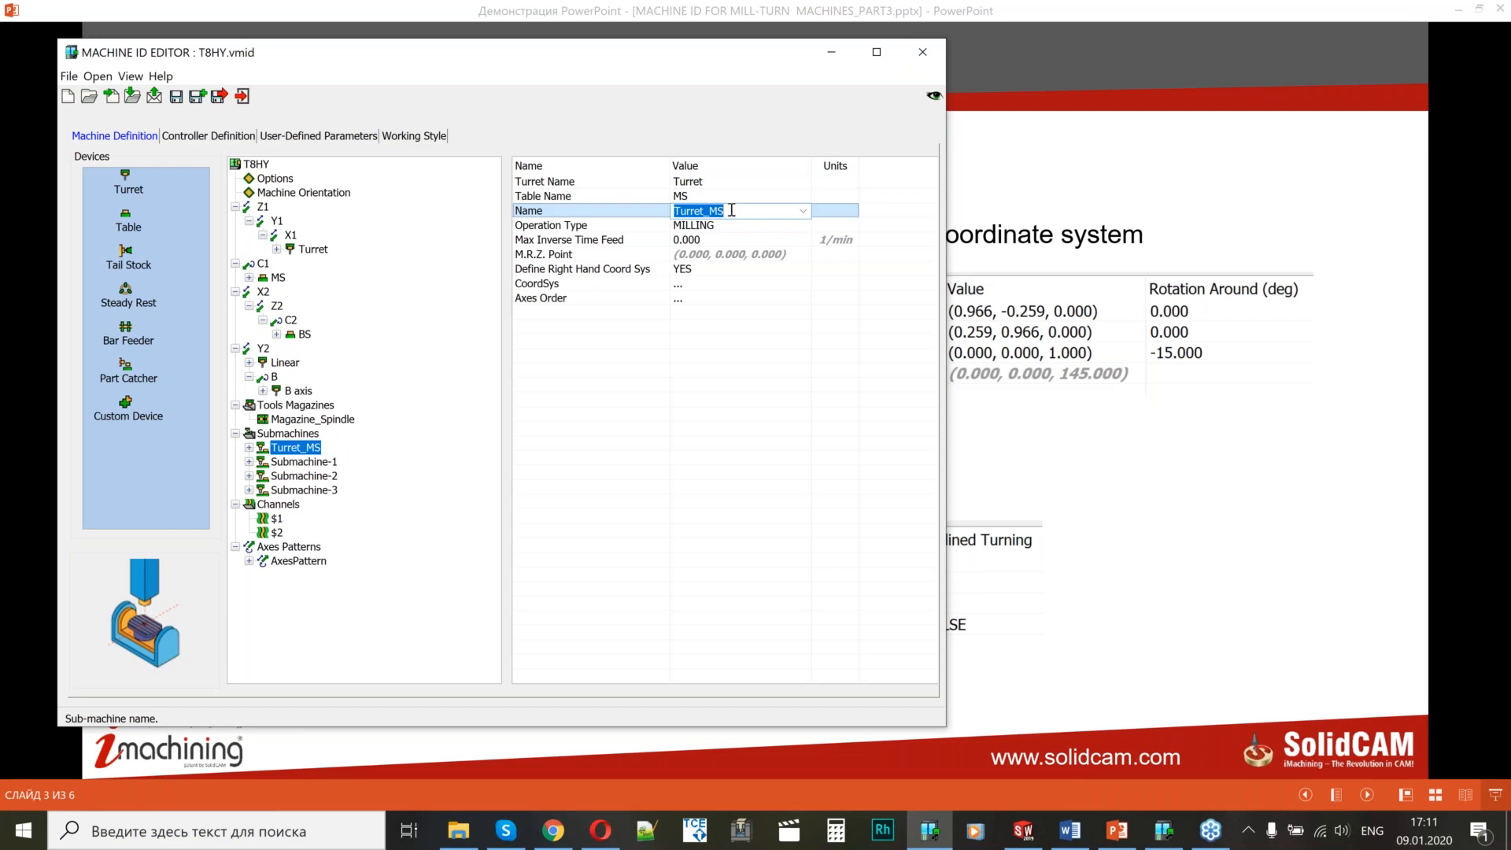
# Rename the Turret_MS submachine as "Turret | MS" and set its operation type to MILLING and TURNING.
pyautogui.click(731, 210)
pyautogui.press('Left')
pyautogui.press('Left')
pyautogui.press('BackSpace')
pyautogui.write('|')
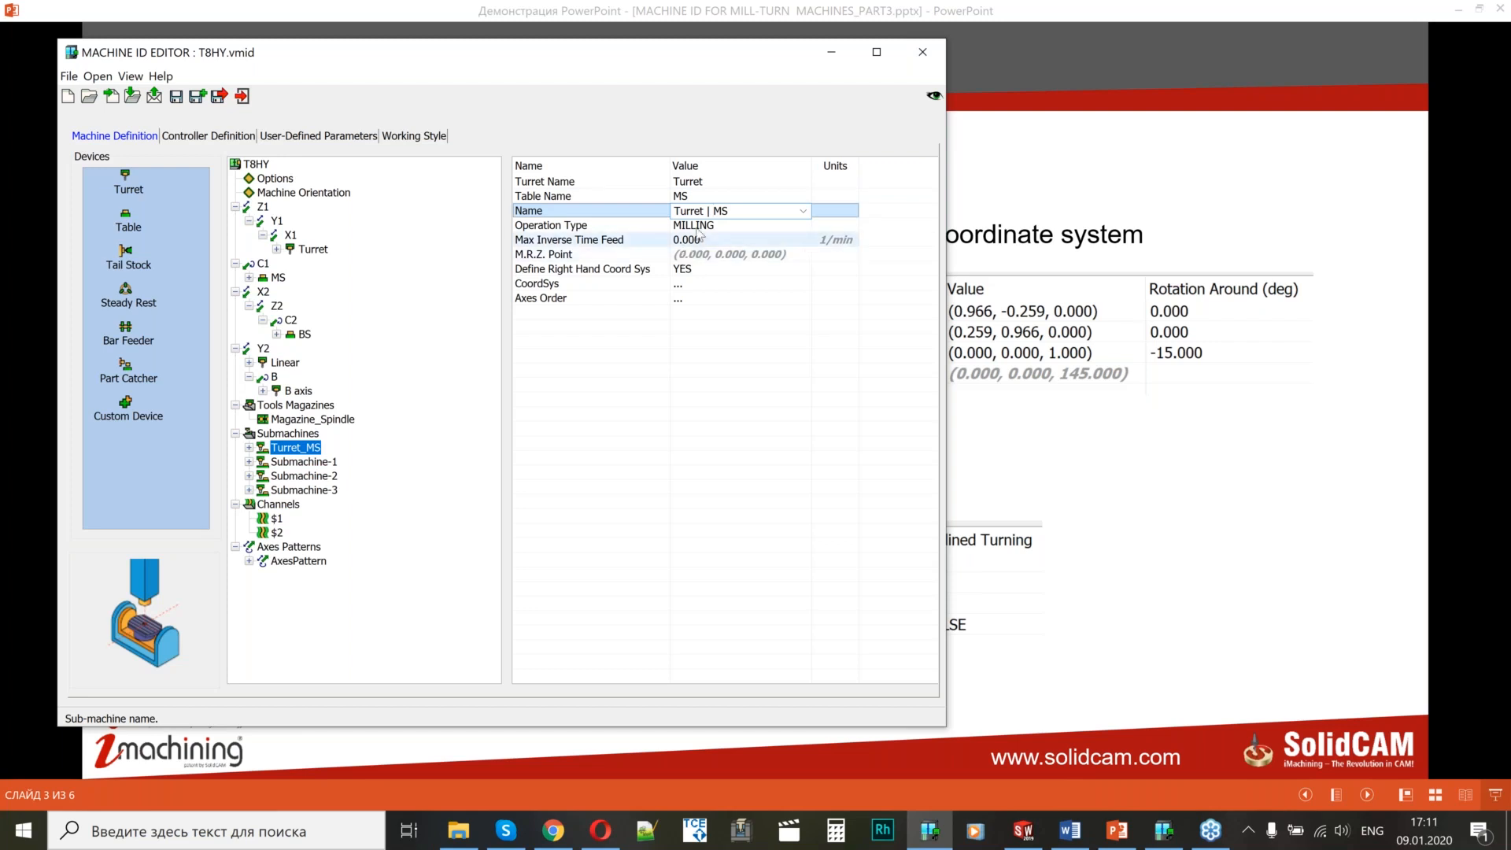
pyautogui.click(718, 246)
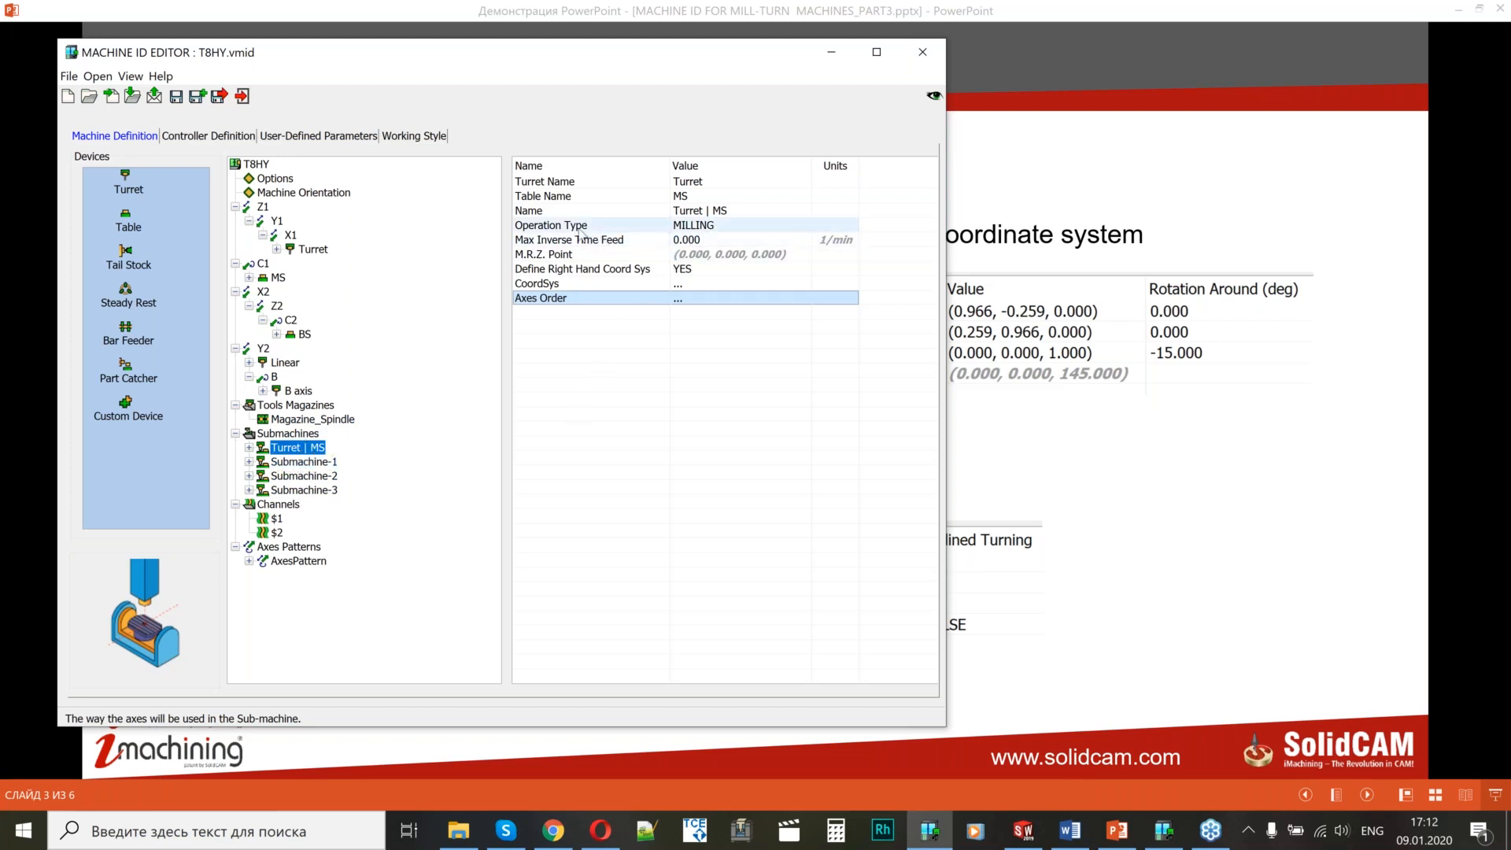
pyautogui.click(723, 227)
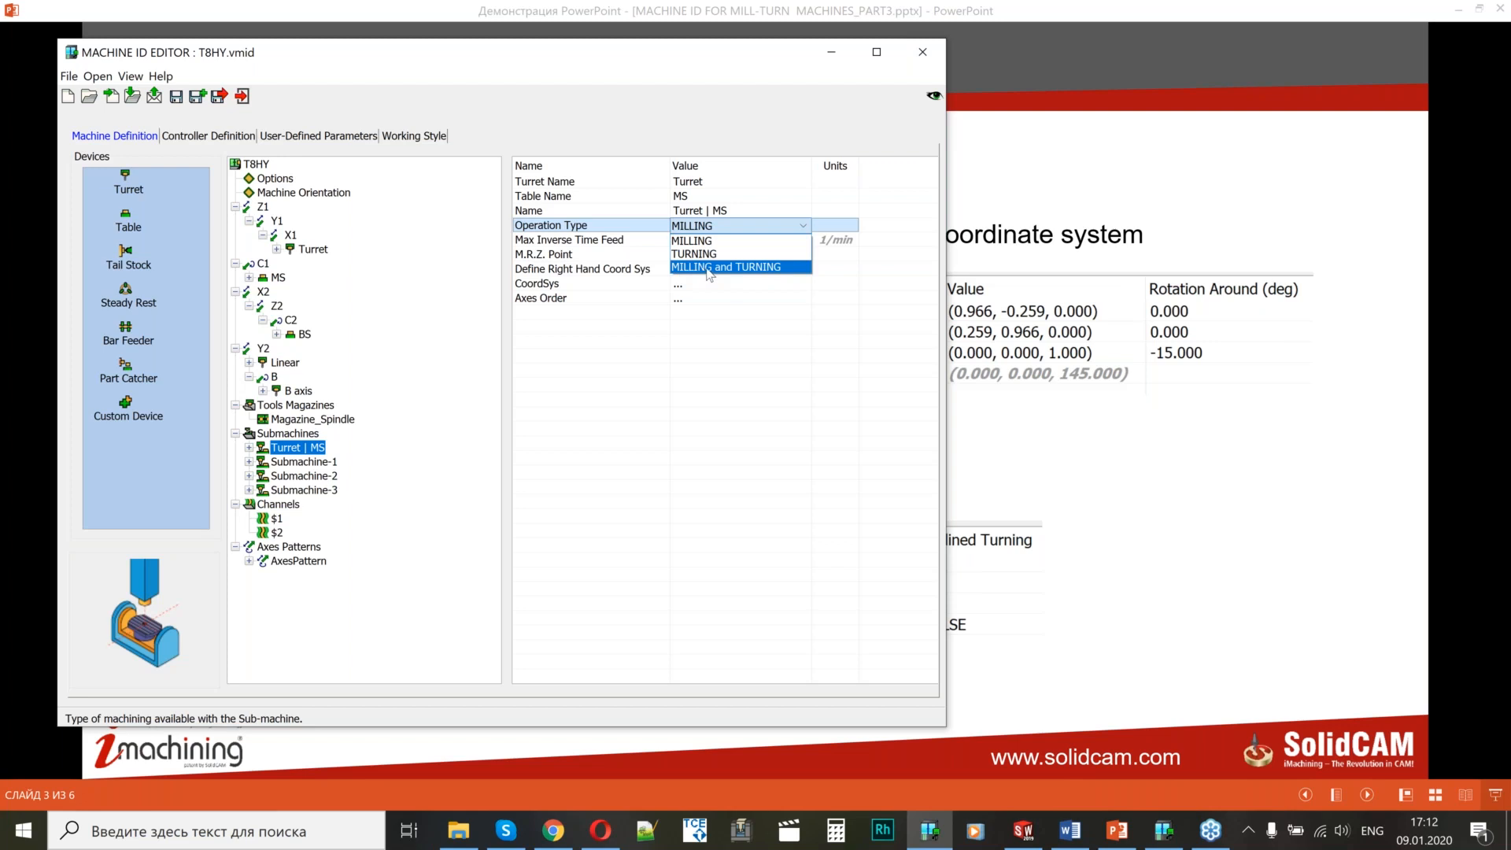
pyautogui.click(710, 267)
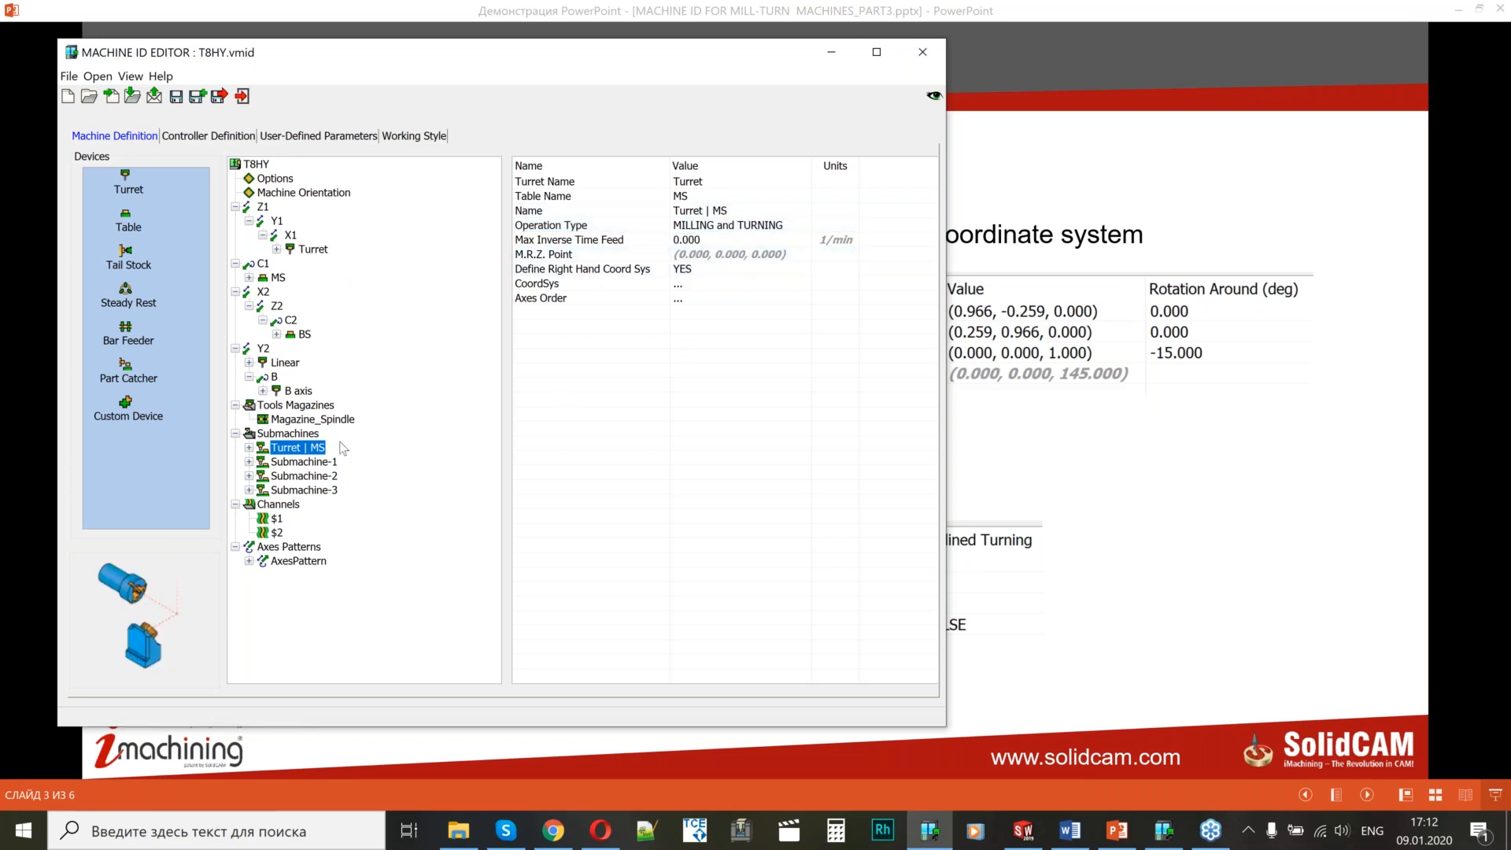
# Show the CoordSys vectors of the Turret | MS submachine and examine the main spindle's coordinate system in the machine preview.
pyautogui.click(249, 447)
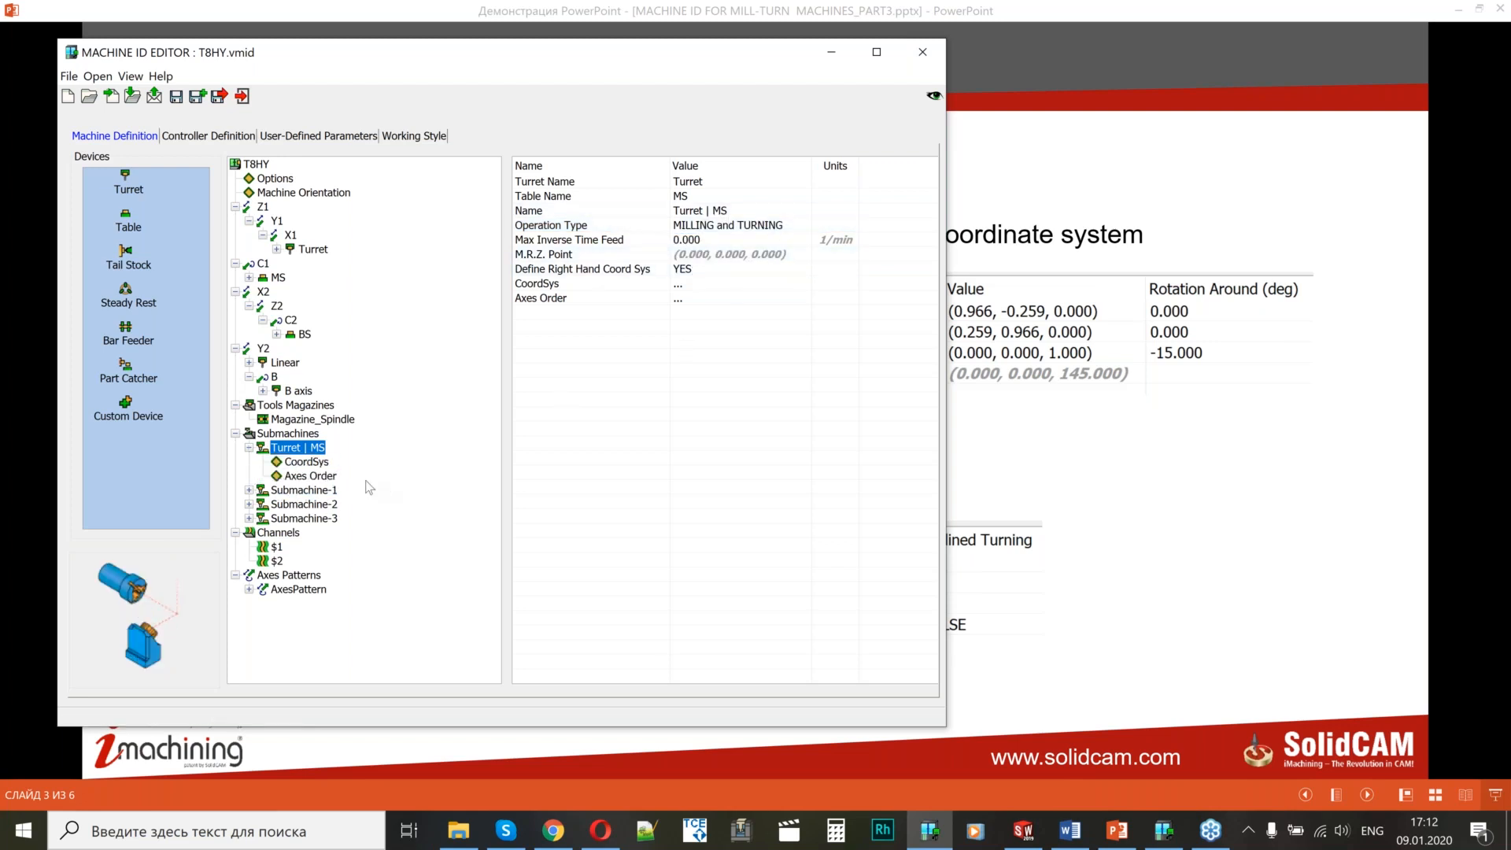
pyautogui.click(317, 464)
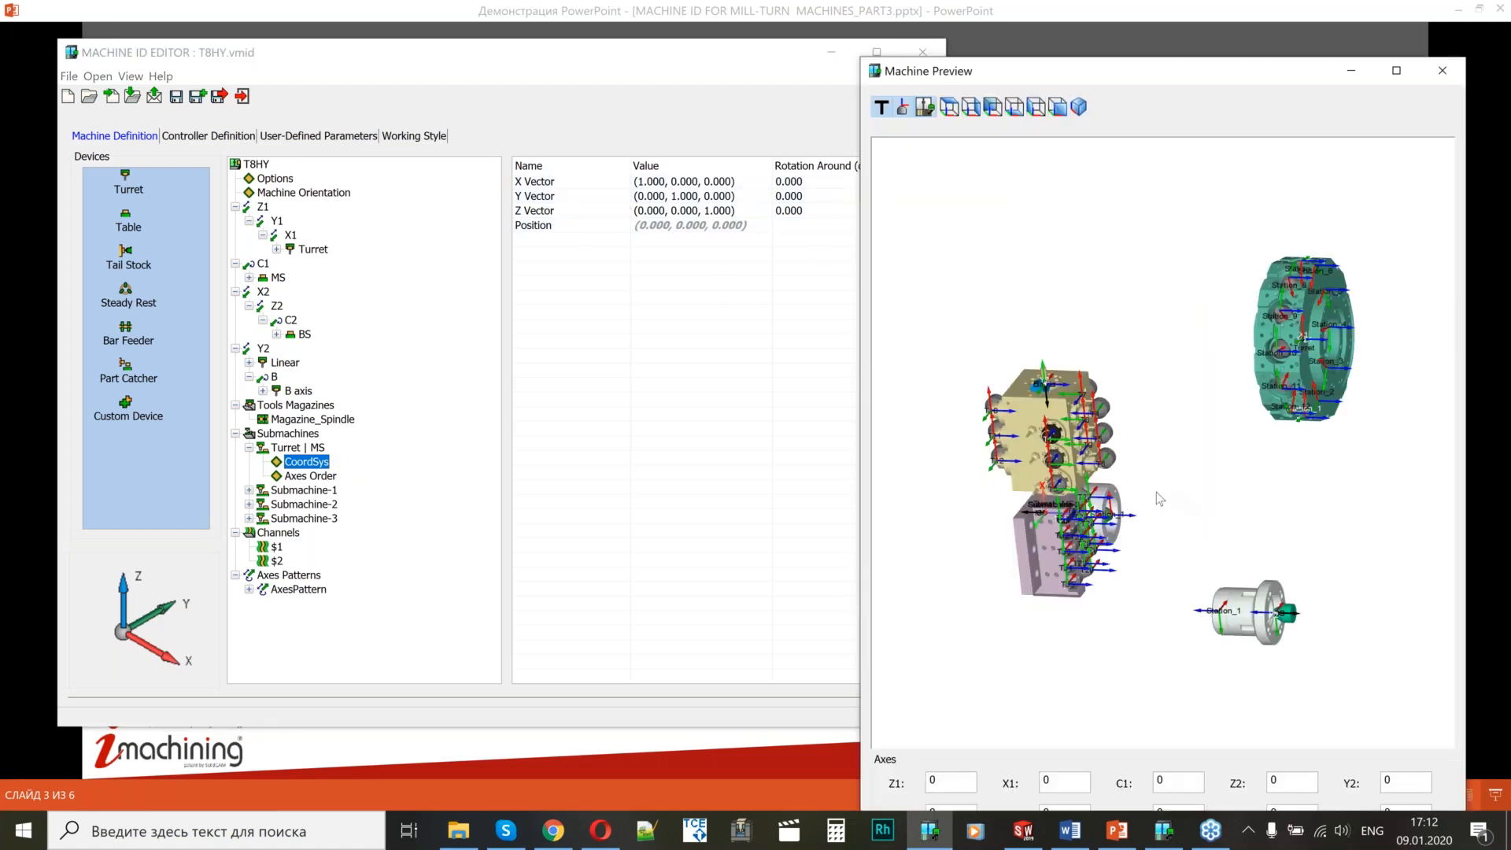
pyautogui.moveTo(1127, 452); pyautogui.dragTo(1190, 397, button='middle')
pyautogui.scroll(-3, 1191, 397)
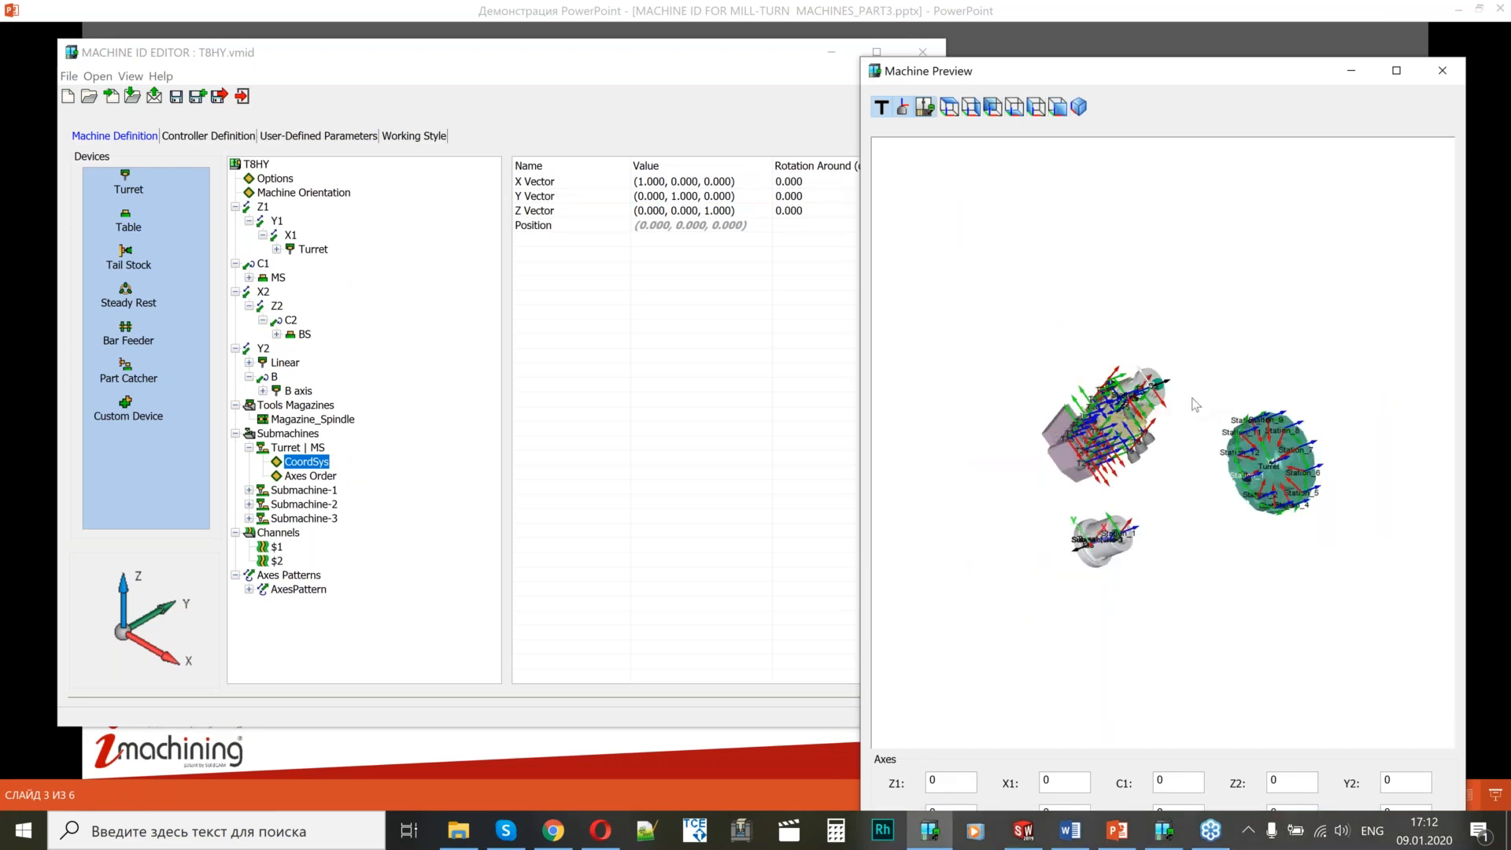
pyautogui.moveTo(1204, 461); pyautogui.dragTo(1110, 472, button='middle')
pyautogui.scroll(3, 1233, 358)
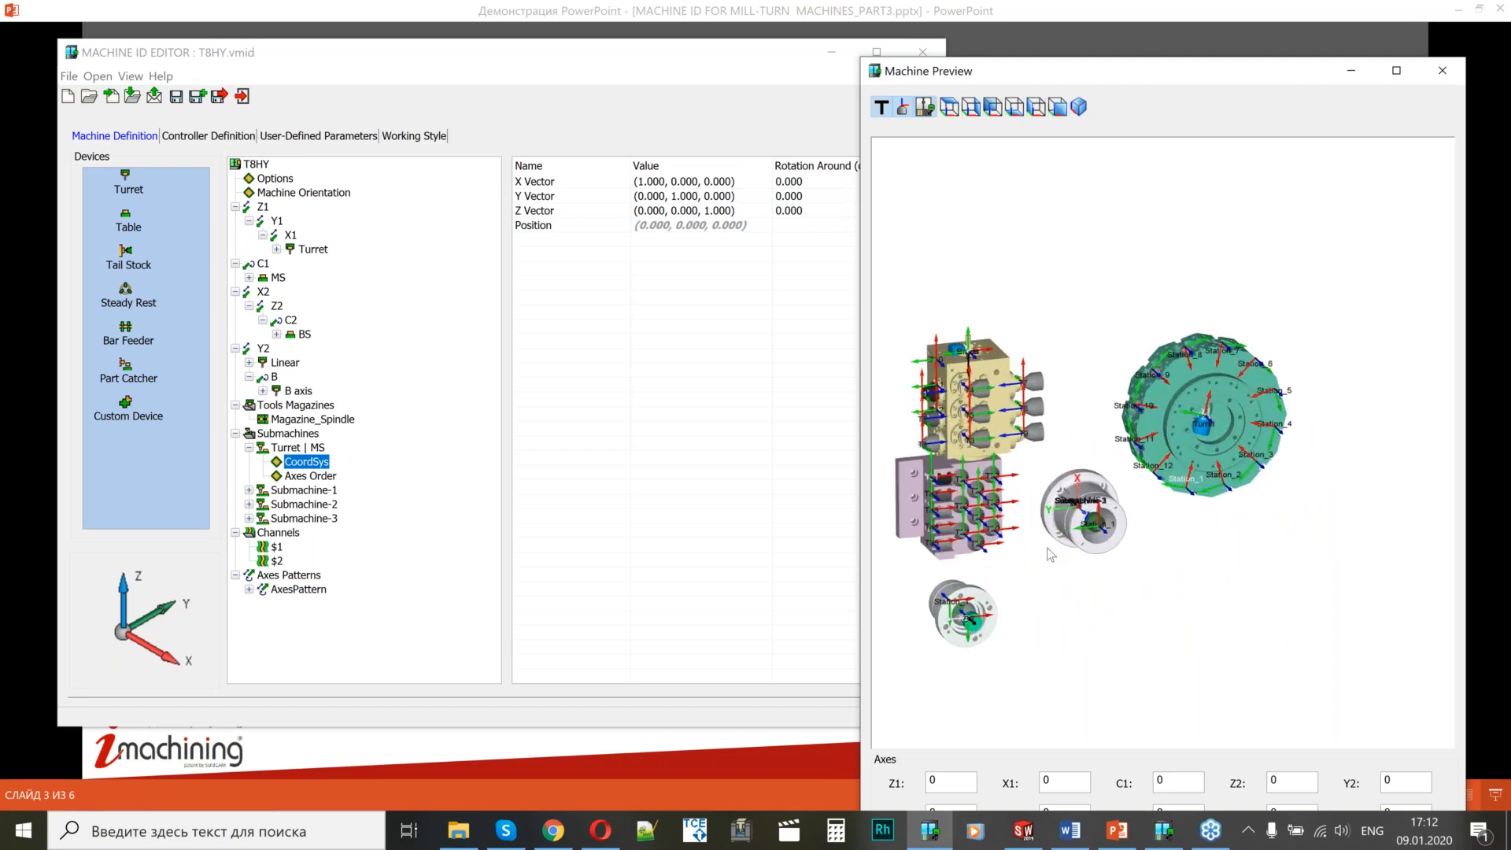
pyautogui.scroll(3, 1078, 532)
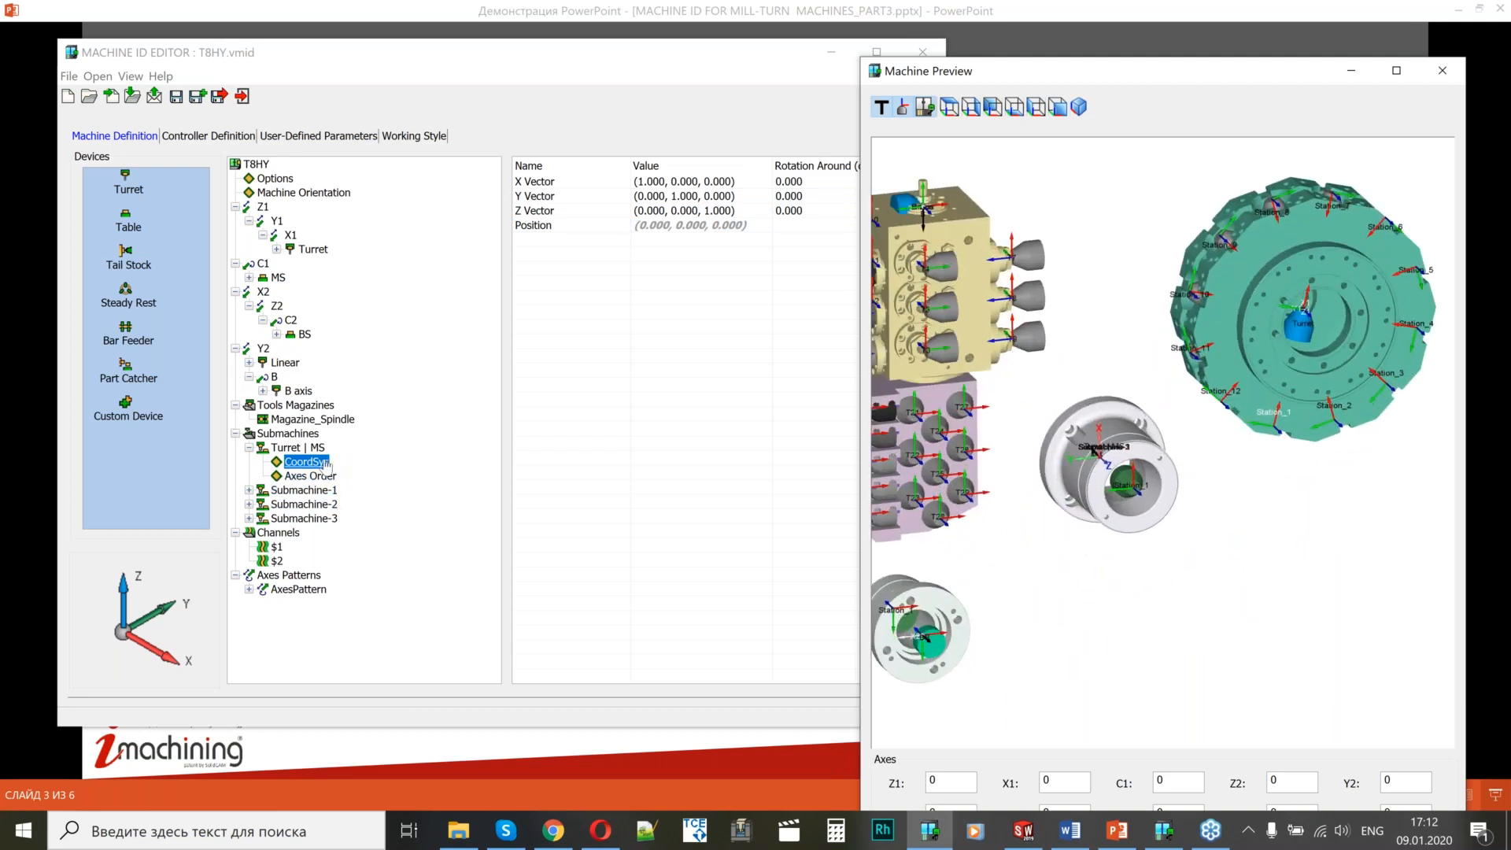
pyautogui.scroll(2, 1154, 494)
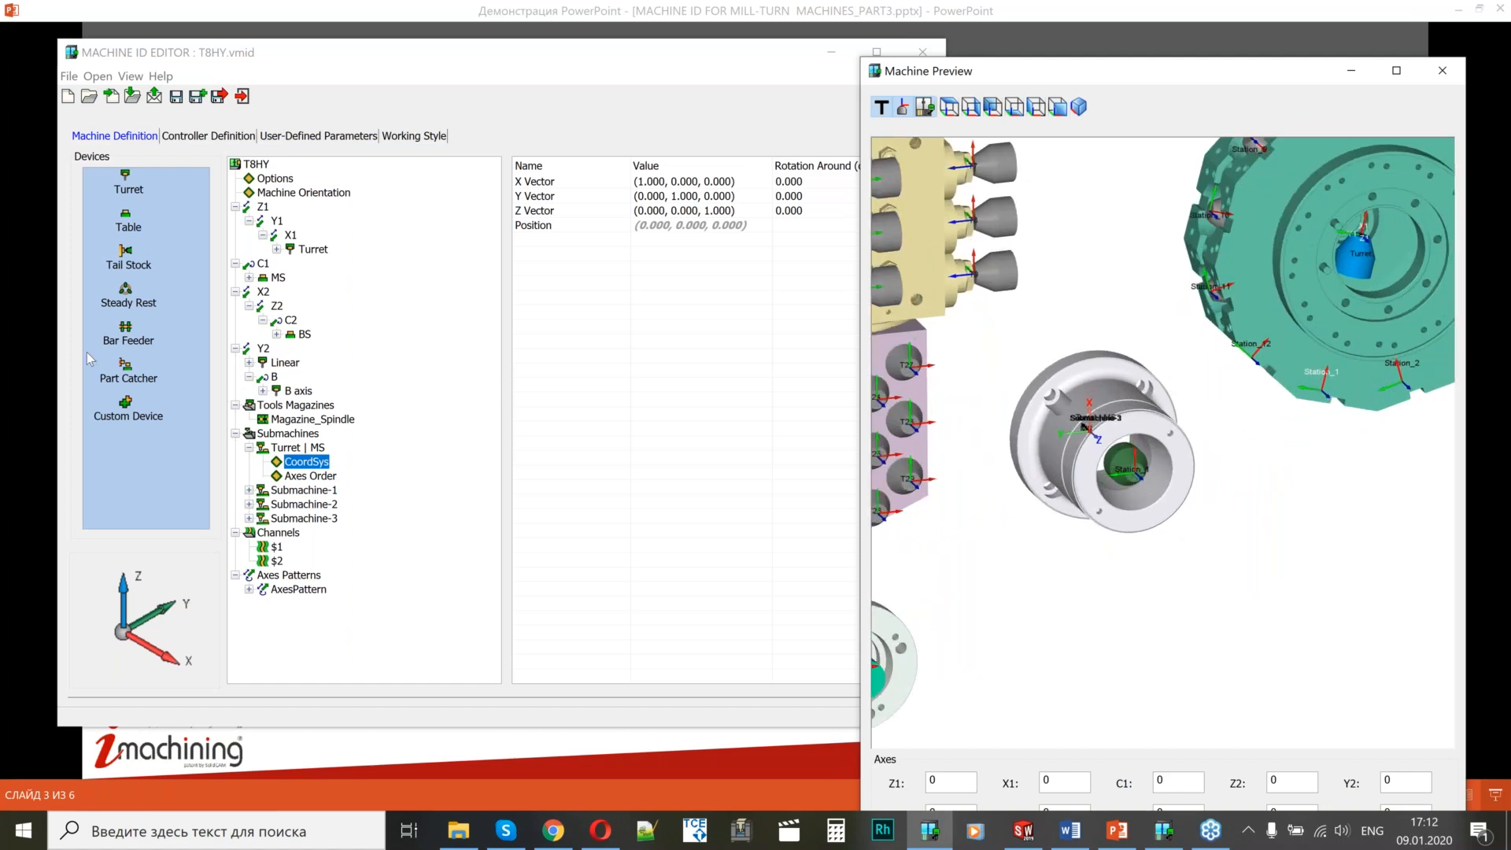
pyautogui.scroll(-3, 1352, 441)
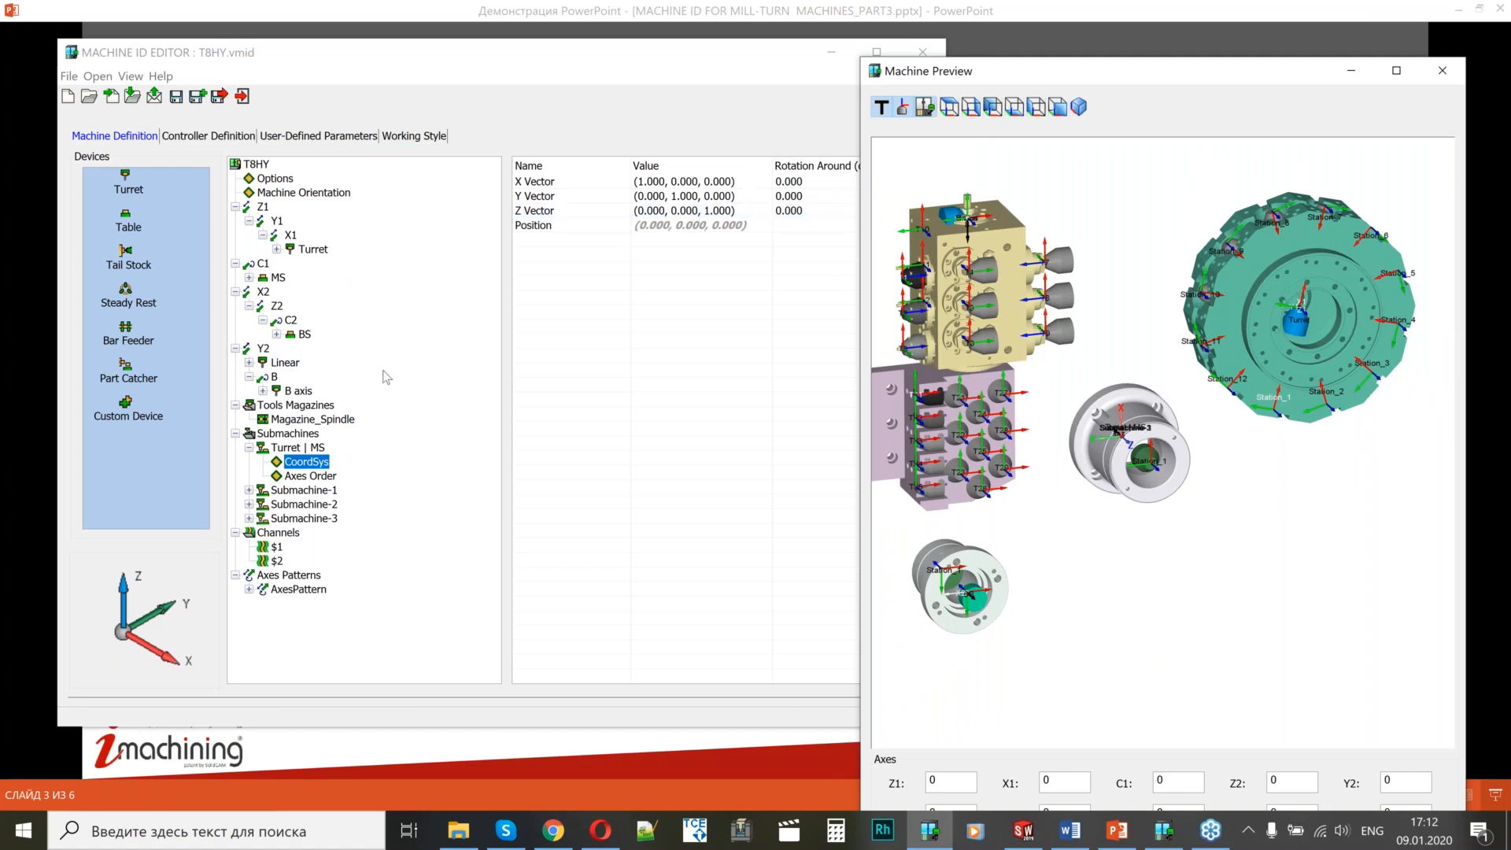
# Set the rotation around the Z vector to -15 degrees in the Turret | MS coordinate system.
pyautogui.click(818, 212)
pyautogui.write('-1')
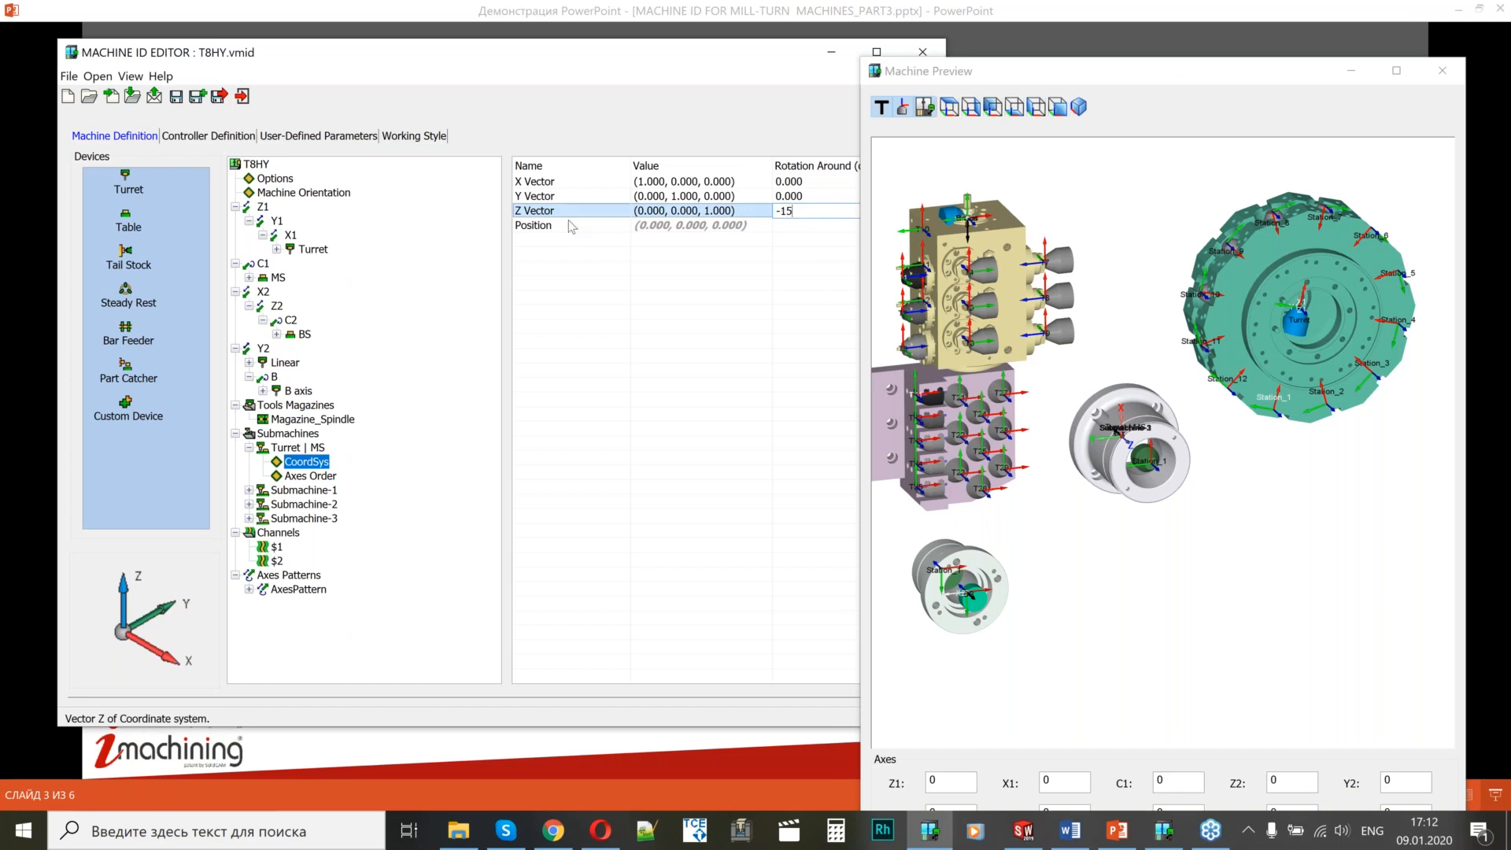
pyautogui.click(644, 325)
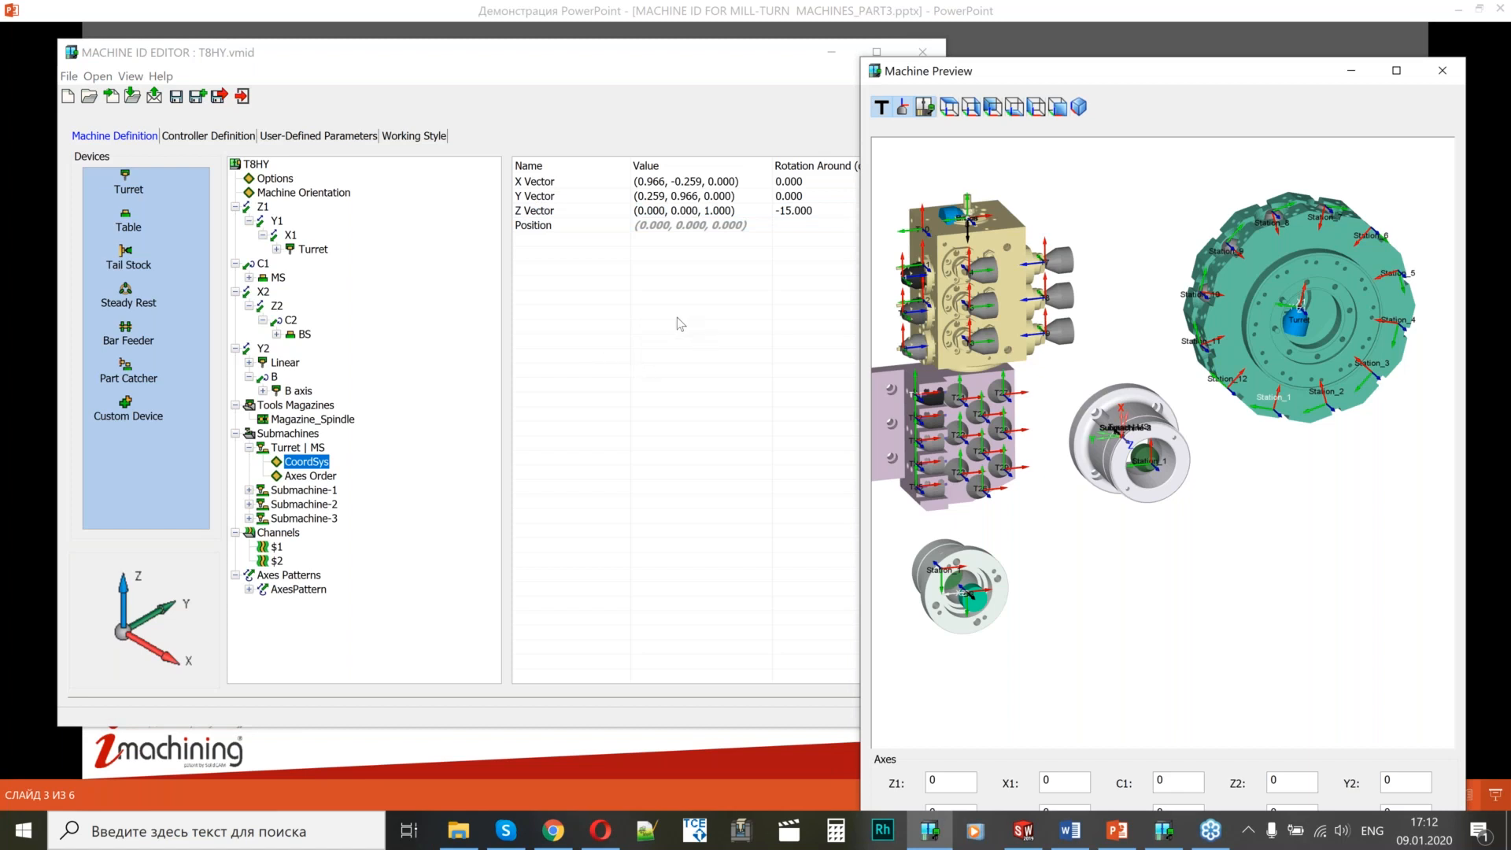
# Show the Axes Order of the Turret | MS submachine and move the editor window away from the machine preview.
pyautogui.click(319, 478)
pyautogui.click(888, 145)
pyautogui.moveTo(708, 63); pyautogui.dragTo(658, 68)
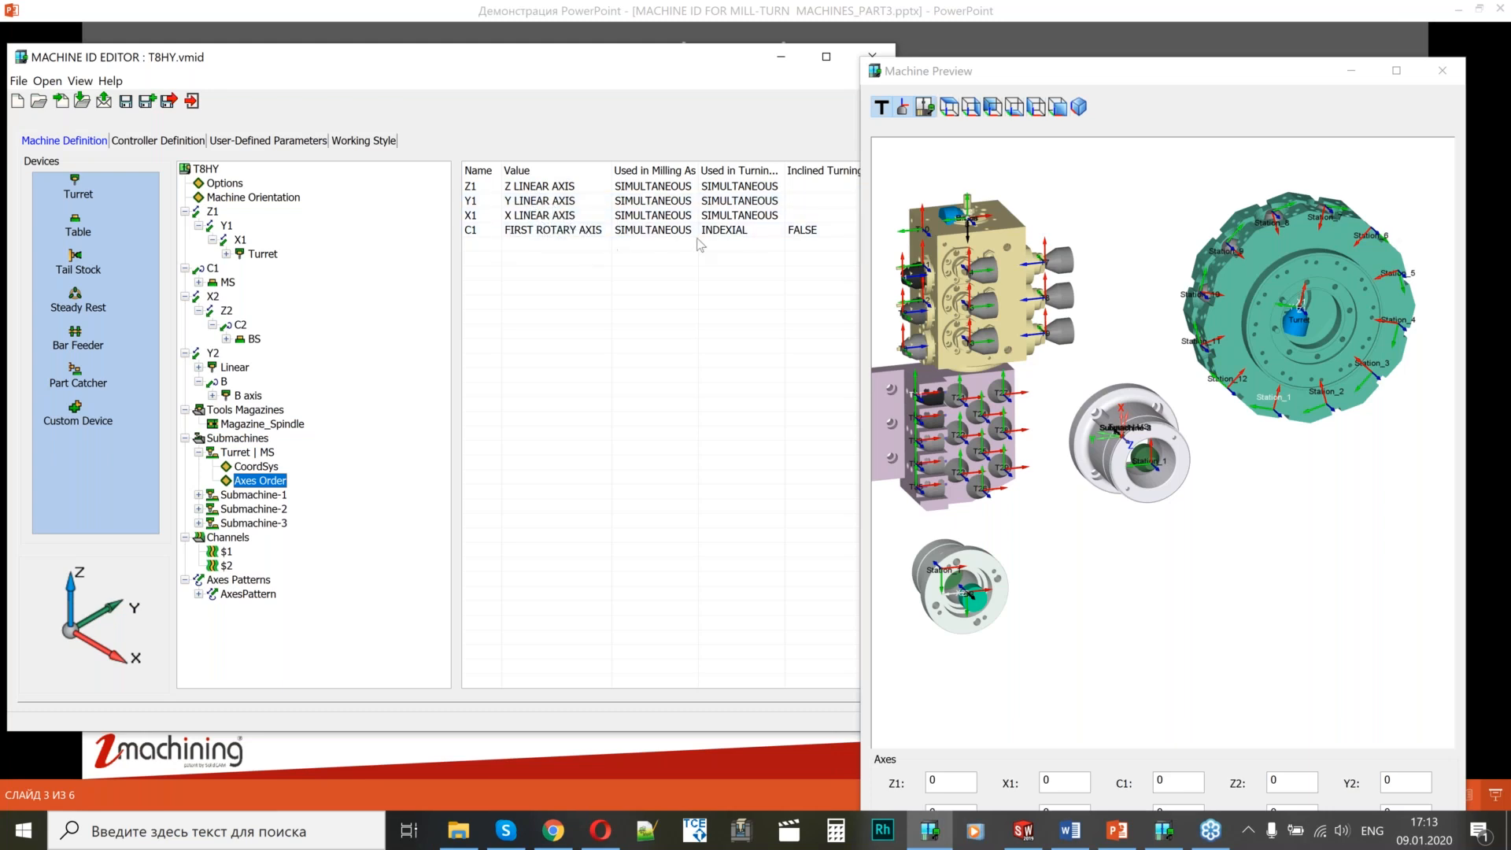
# Set the C1 axis to NOT USED for turning in the Turret | MS axes order and collapse that submachine.
pyautogui.click(738, 231)
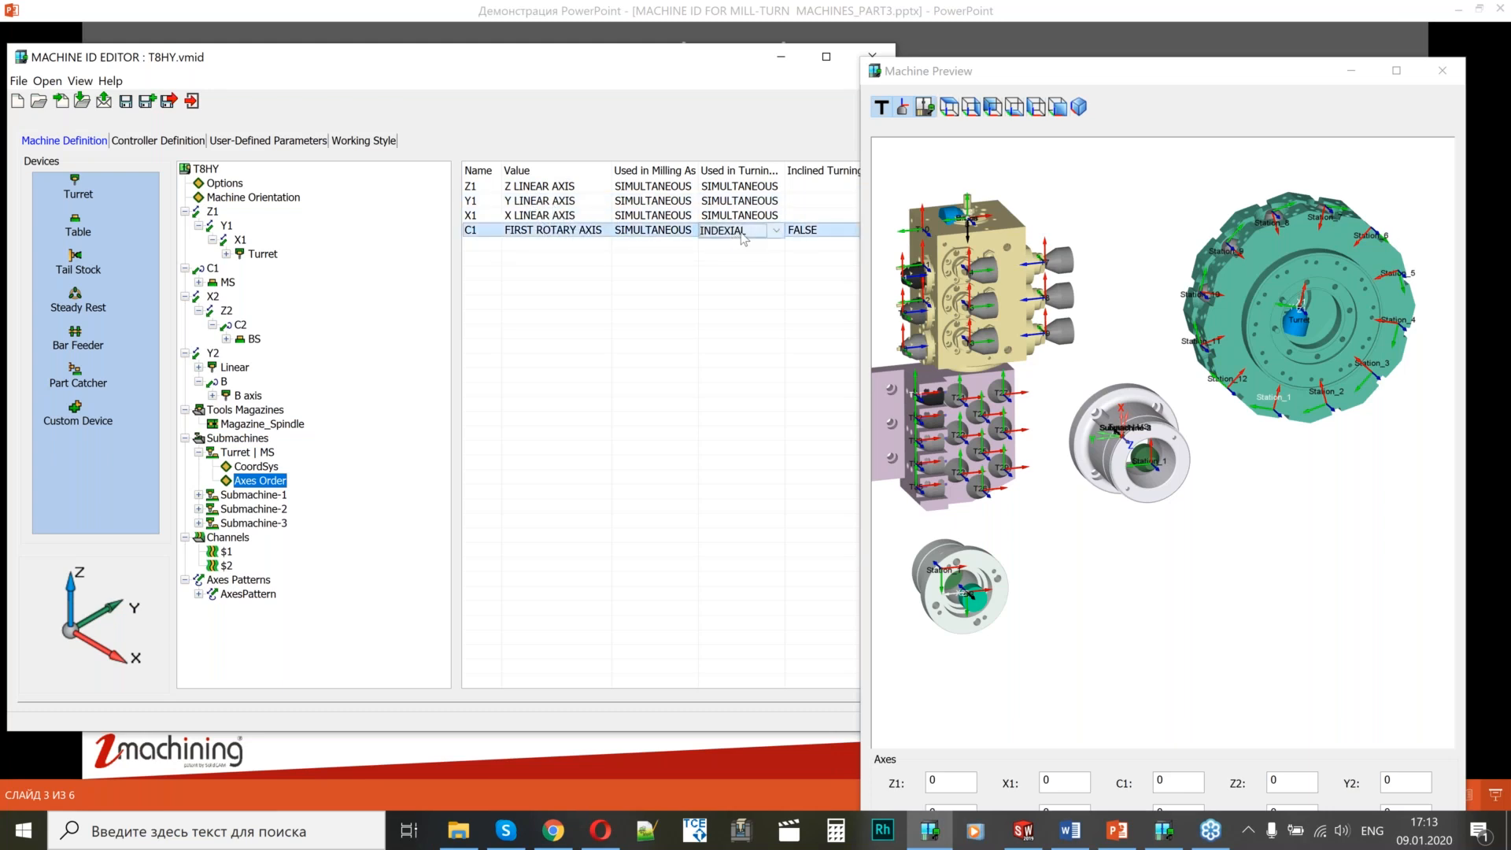
pyautogui.click(742, 236)
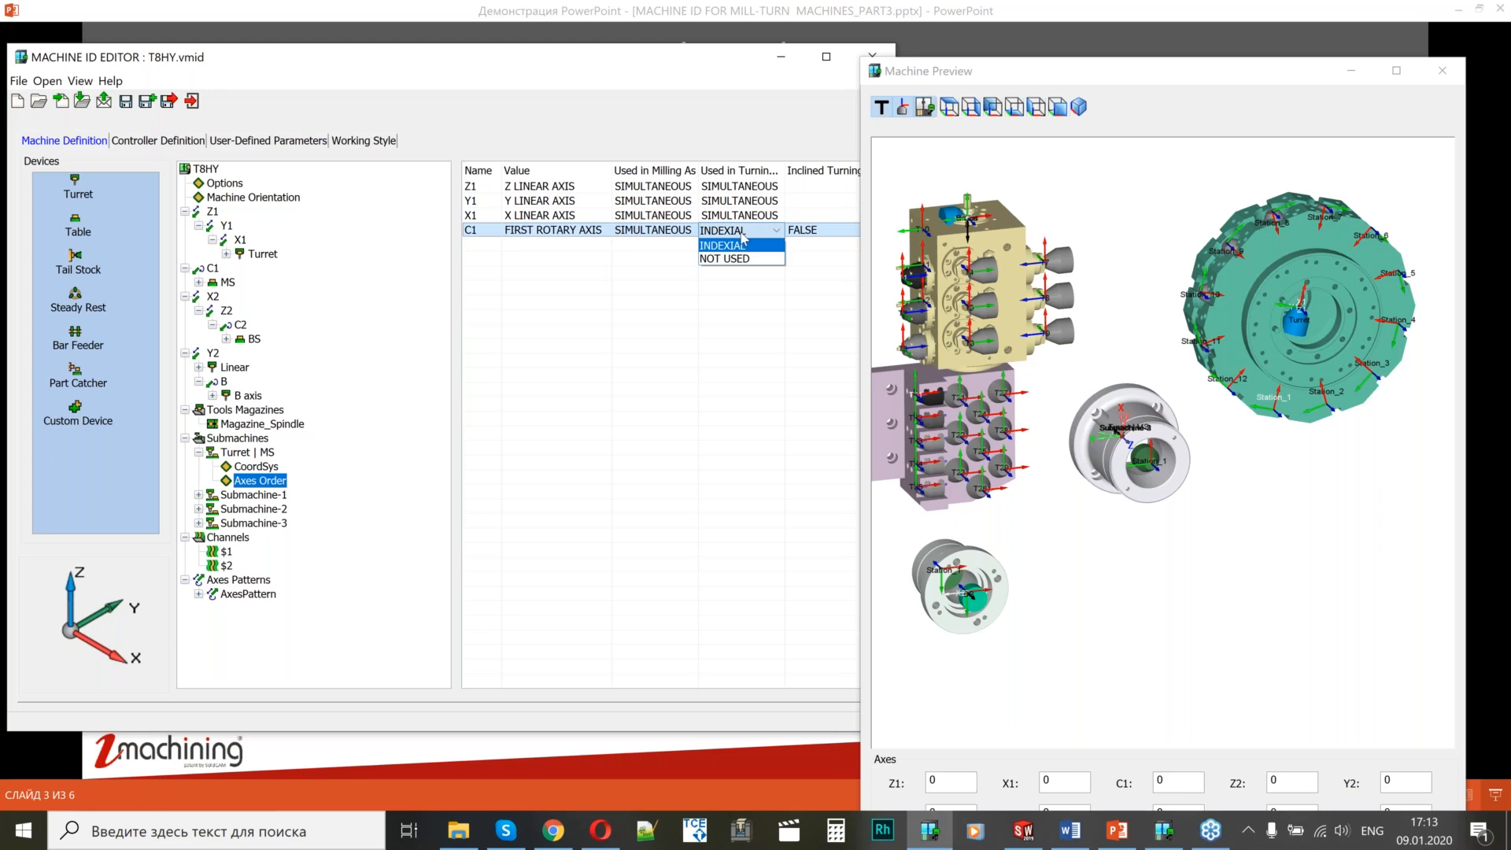
pyautogui.click(736, 258)
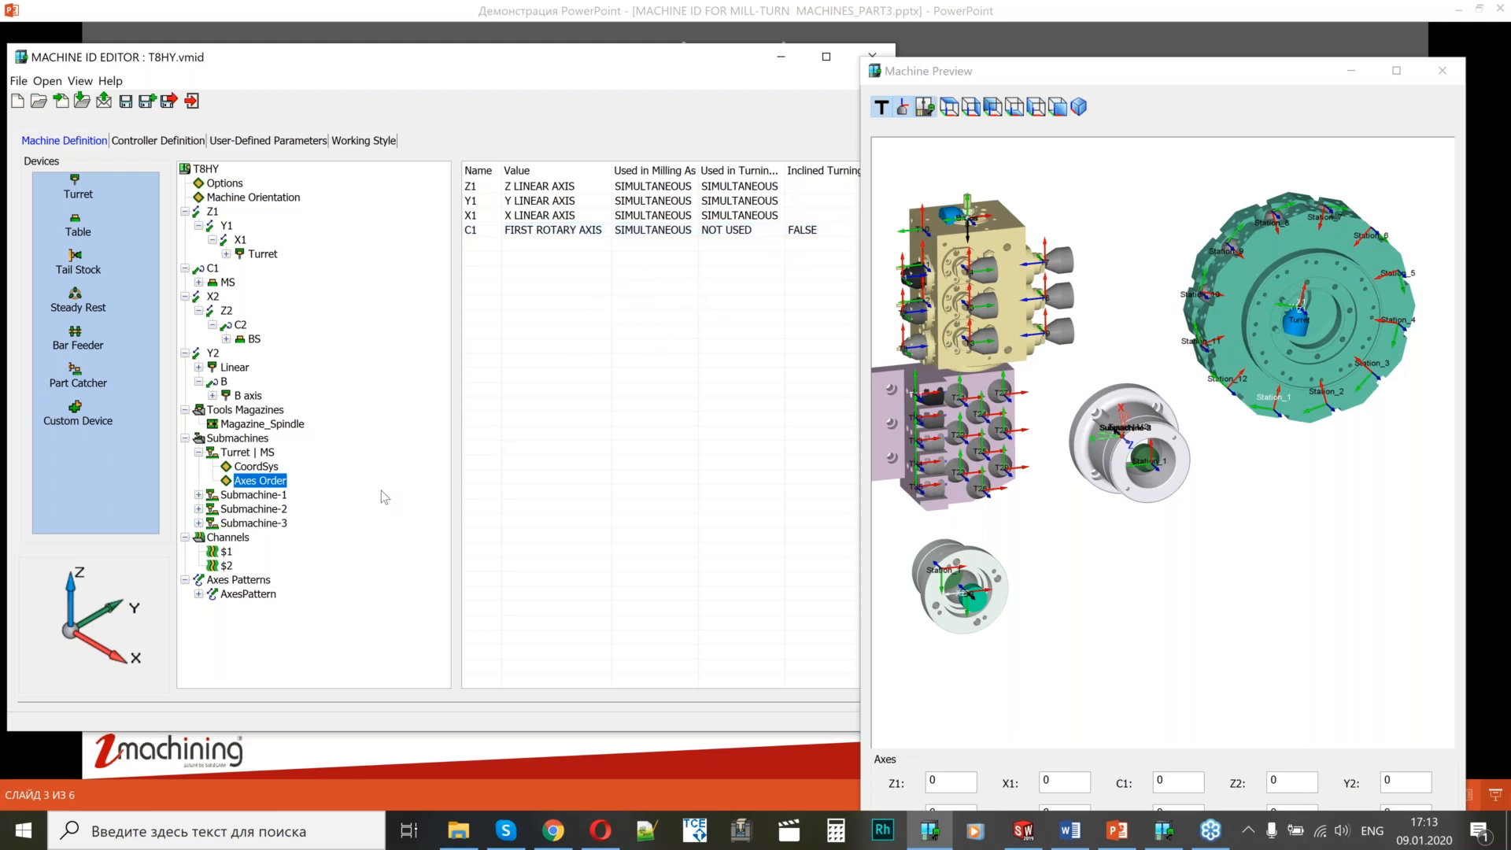
pyautogui.click(198, 453)
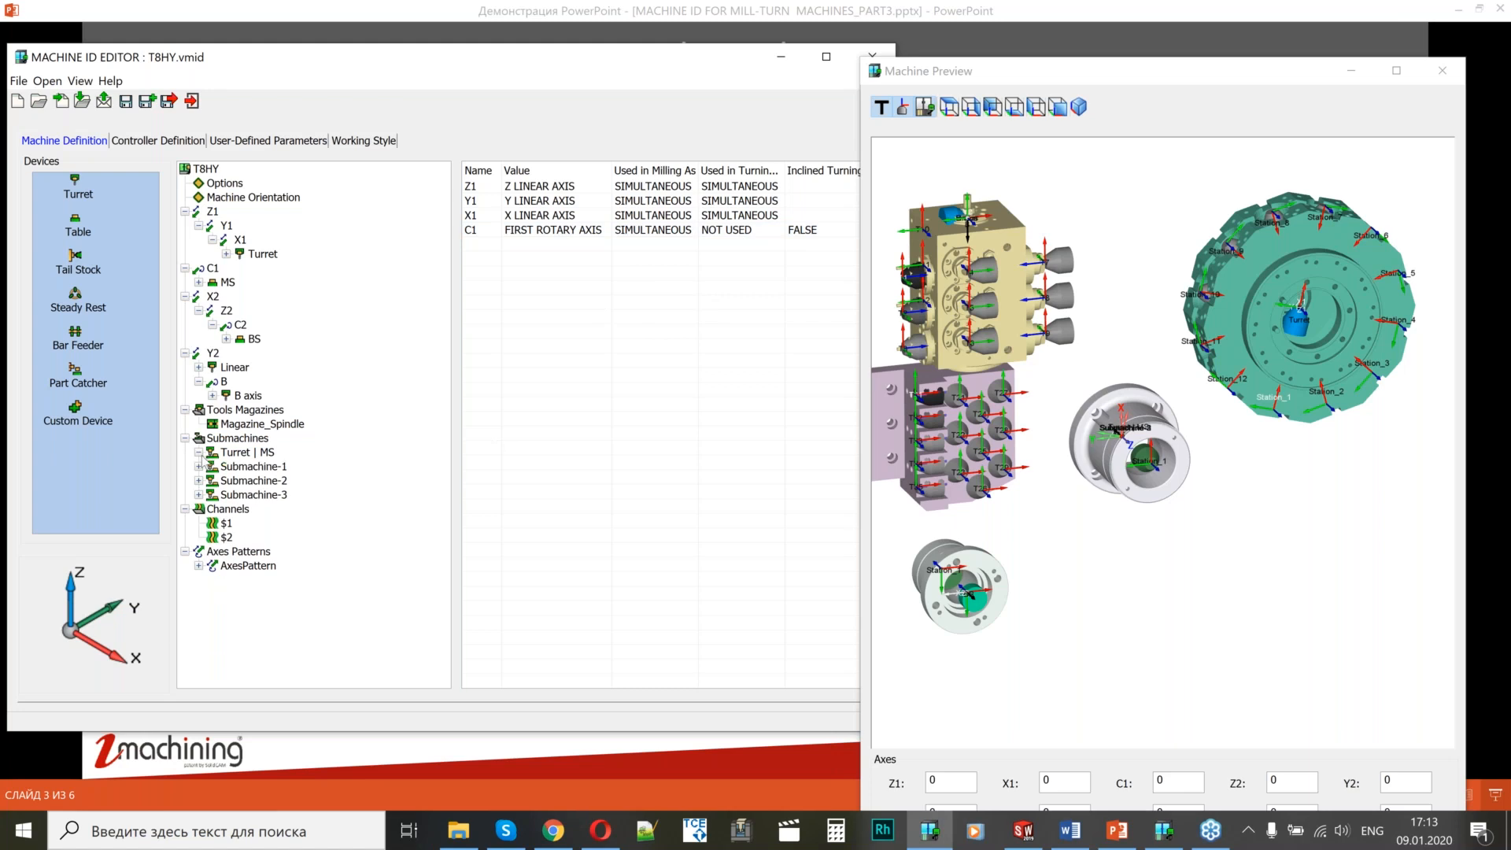
# Assign the BS table to Submachine-1.
pyautogui.click(250, 467)
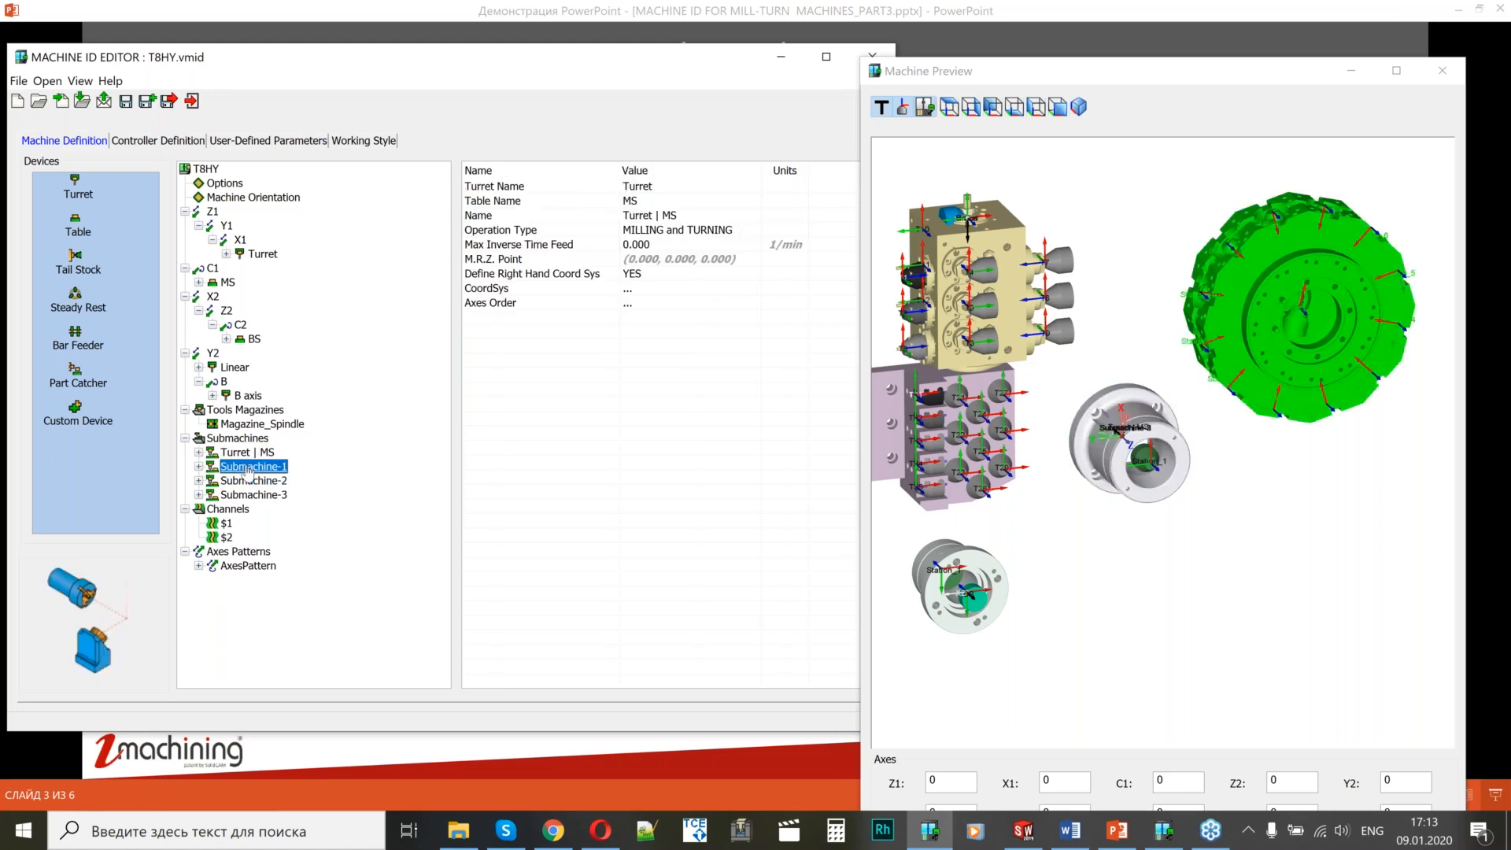
pyautogui.click(654, 190)
pyautogui.click(654, 191)
pyautogui.click(653, 202)
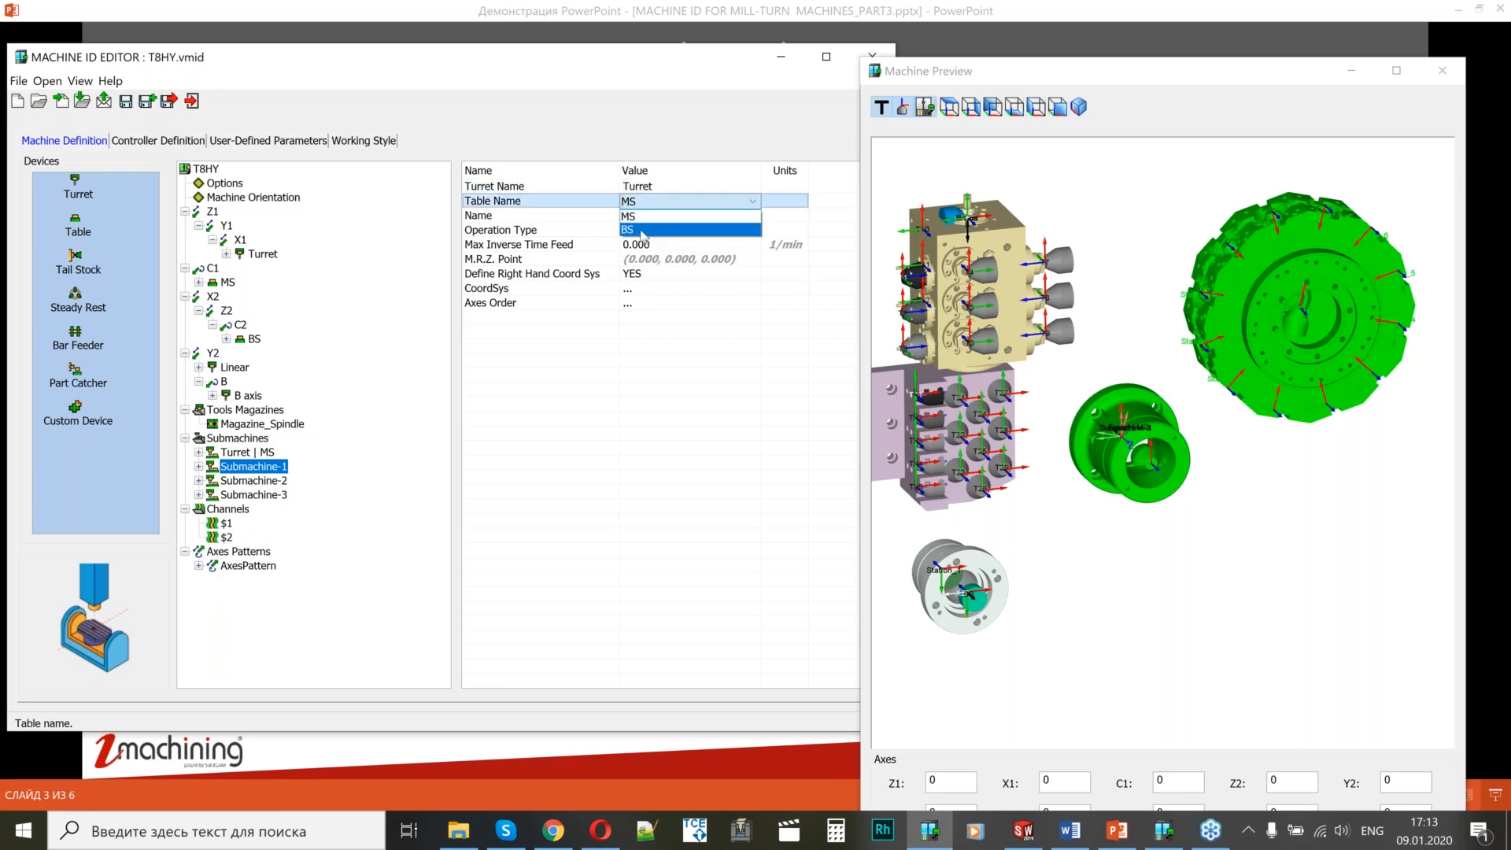
pyautogui.click(643, 229)
# Rename Submachine-1 as "Turret | BS" and set its operation type to MILLING and TURNING.
pyautogui.click(703, 216)
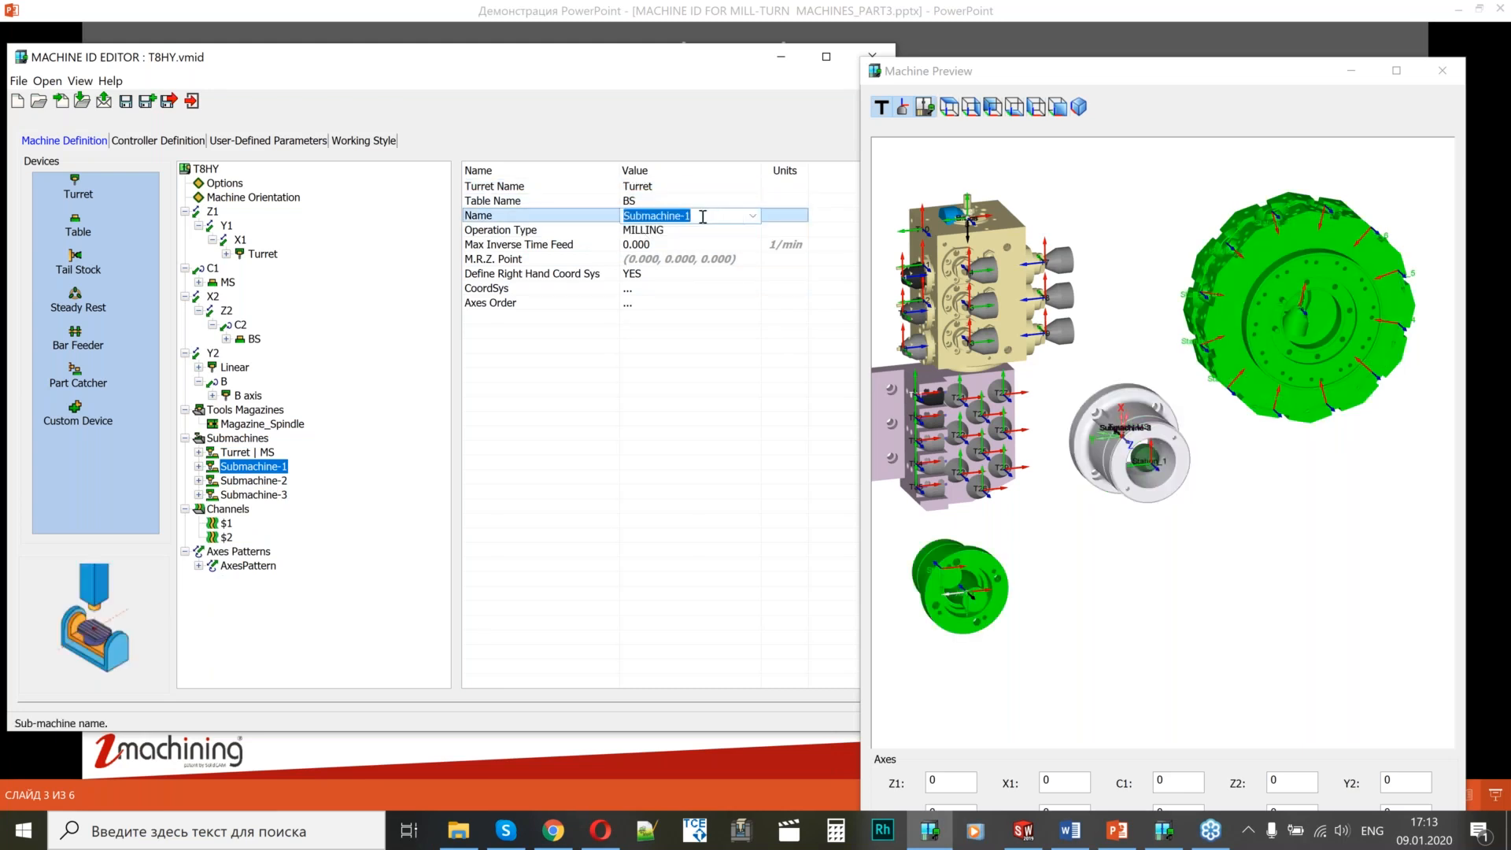
pyautogui.write('Turret | BS')
pyautogui.click(690, 229)
pyautogui.click(760, 259)
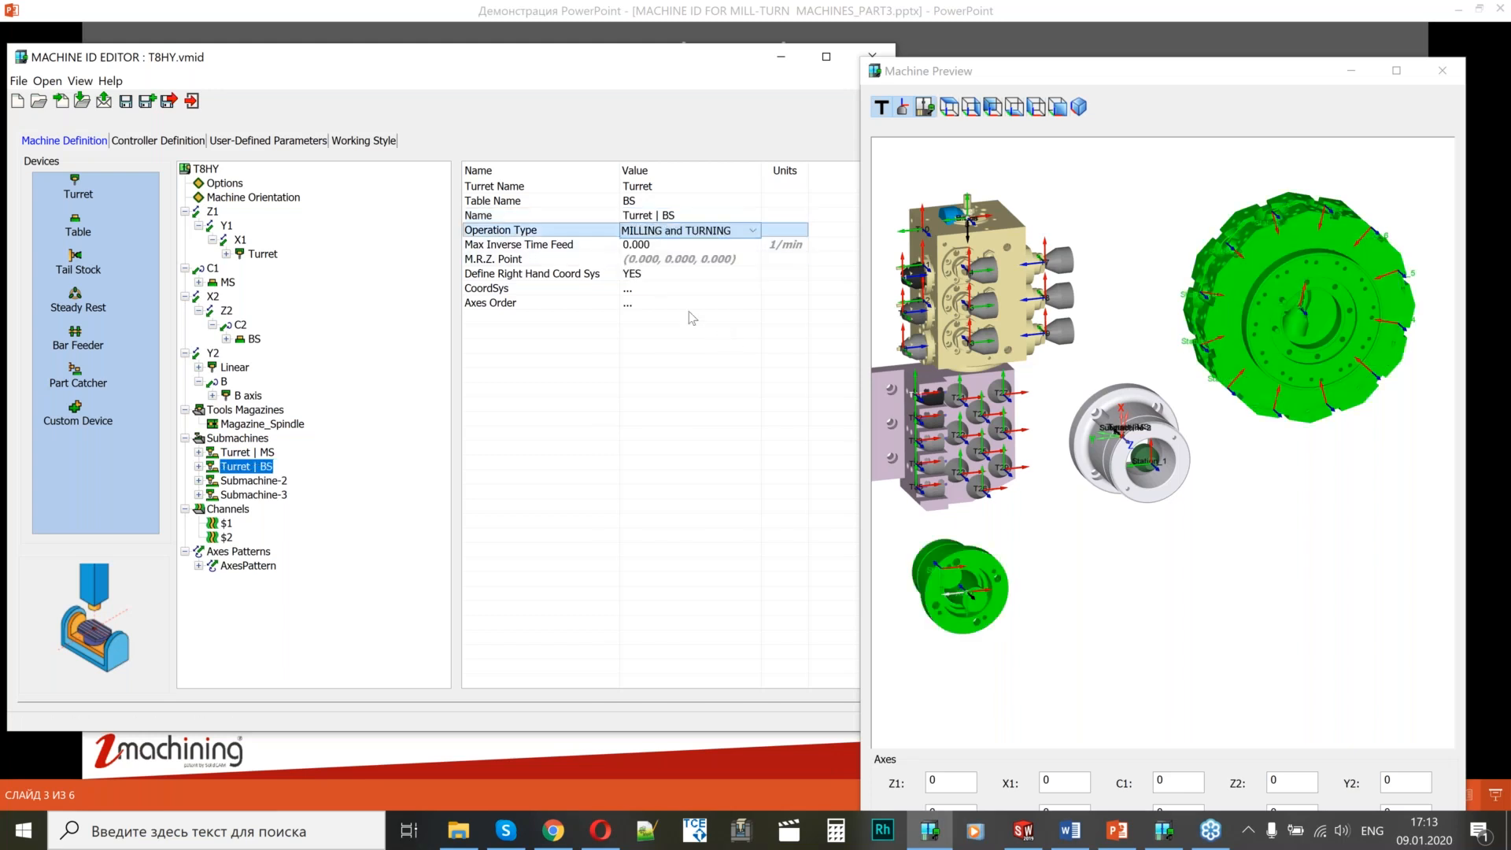
# Show the CoordSys vectors of the Turret | BS submachine and examine the back spindle's and turret's coordinate systems in the machine preview.
pyautogui.click(199, 466)
pyautogui.click(256, 480)
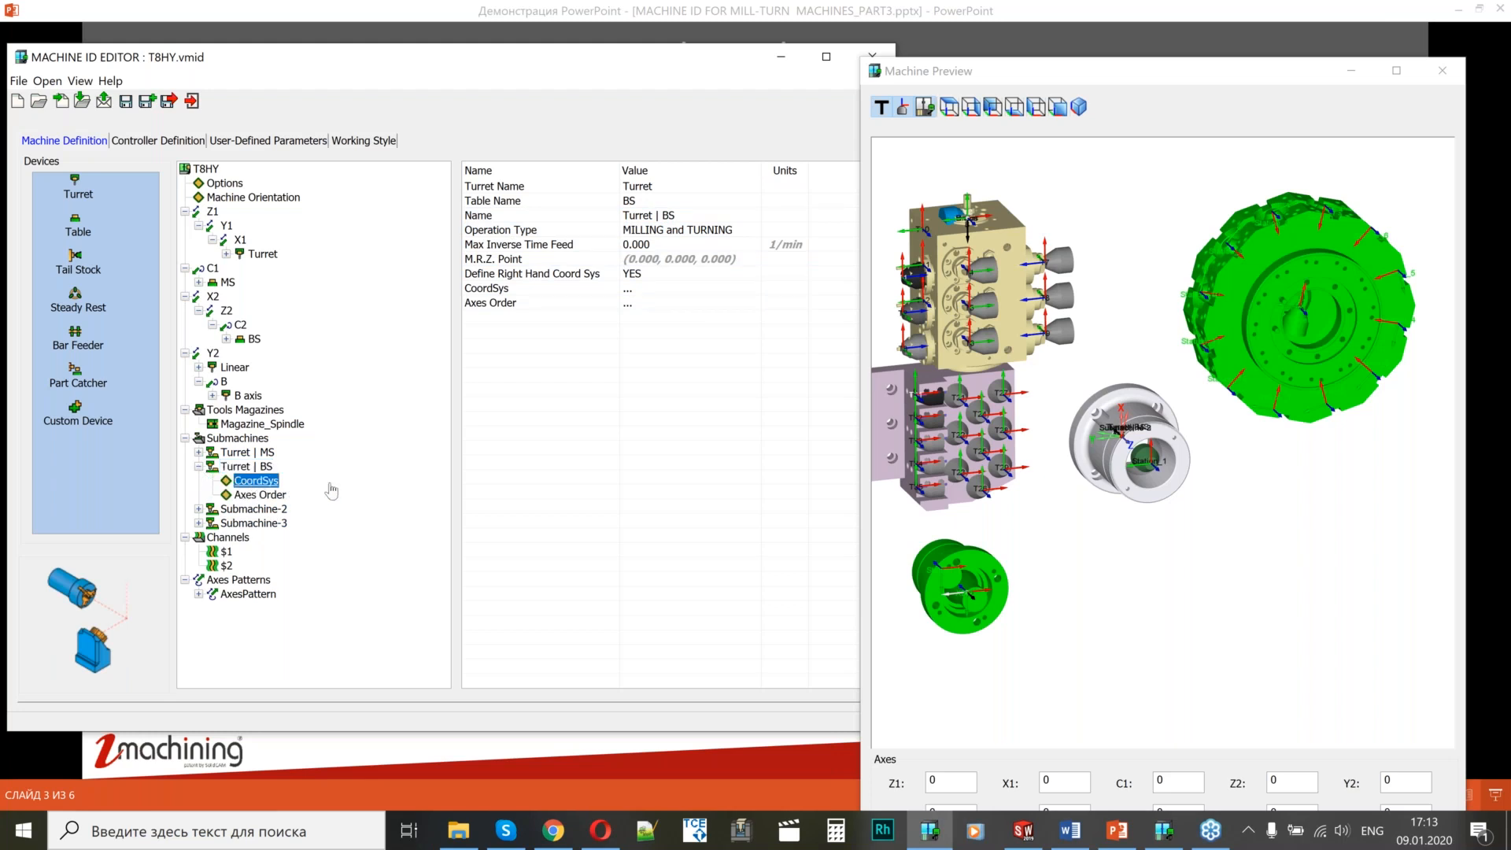
pyautogui.click(1051, 619)
pyautogui.scroll(-3, 1051, 620)
pyautogui.moveTo(1005, 567); pyautogui.dragTo(1136, 546, button='middle')
pyautogui.scroll(3, 1137, 551)
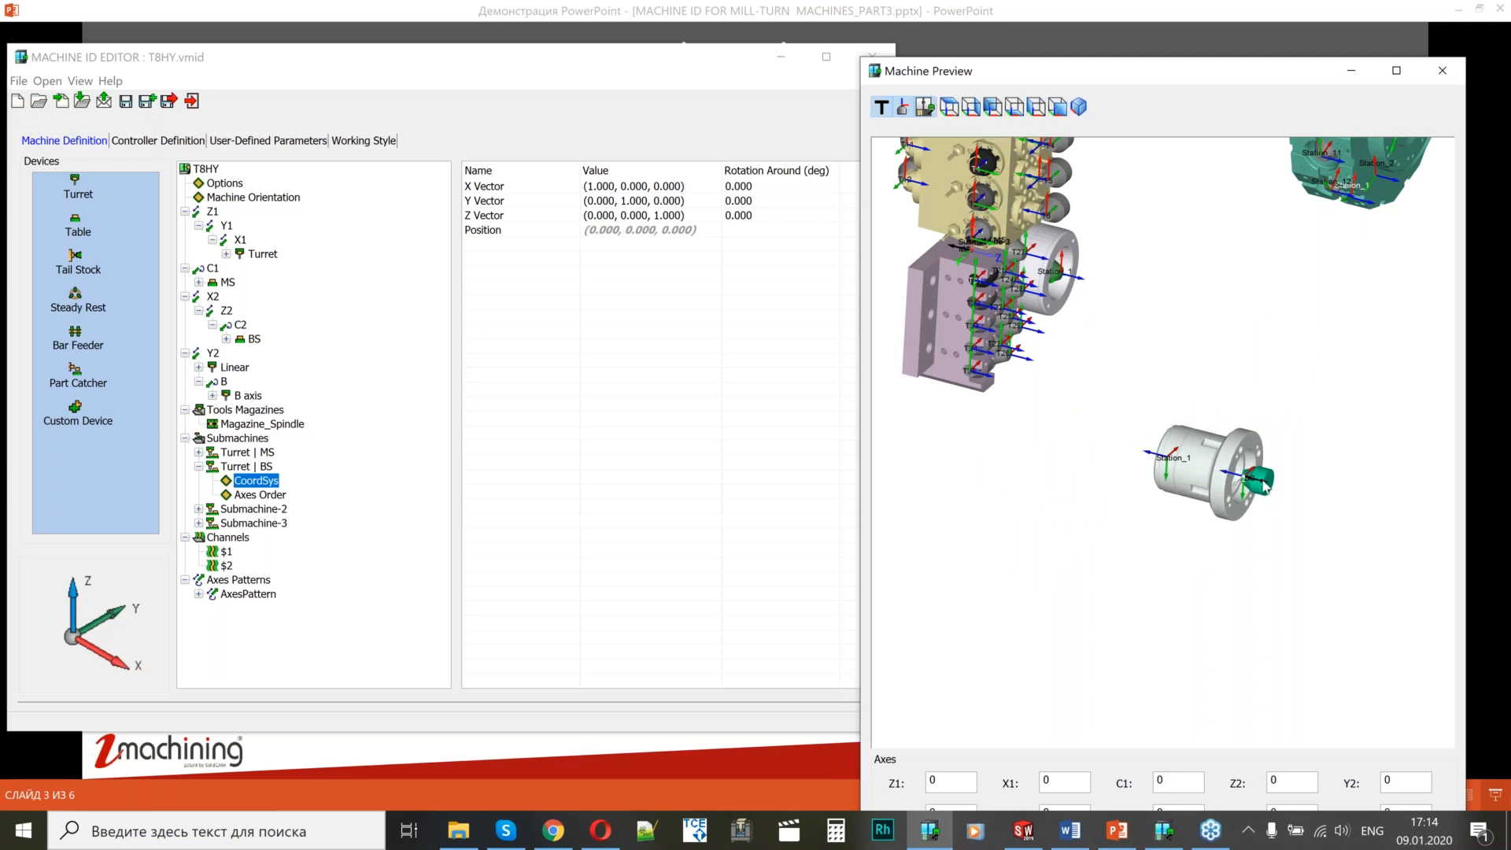
pyautogui.scroll(-3, 1263, 485)
pyautogui.moveTo(1281, 287); pyautogui.dragTo(1219, 329, button='middle')
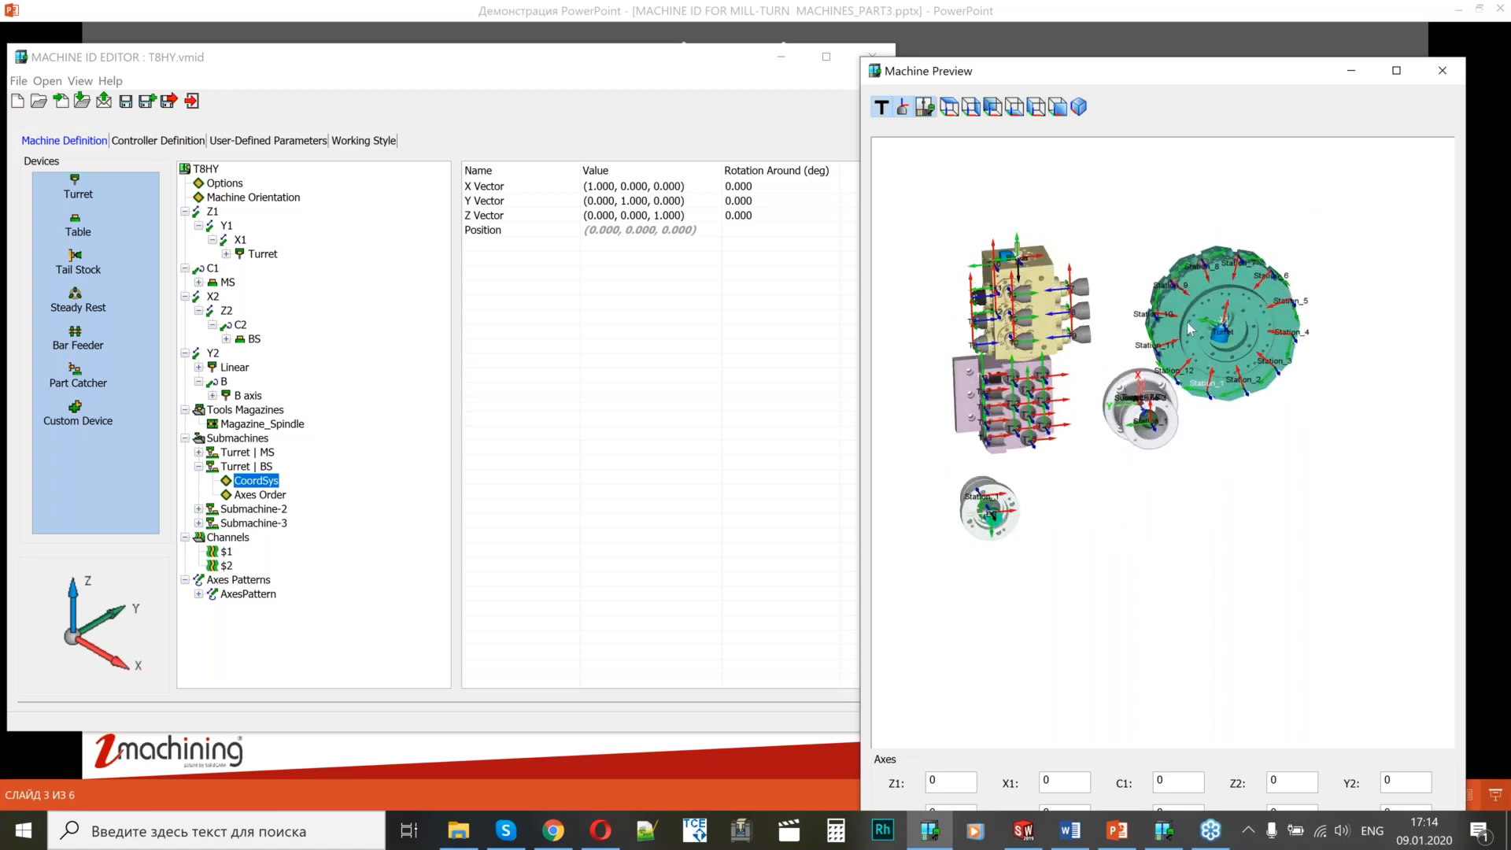
# Set the rotation around the X vector to 180 degrees in the Turret | BS coordinate system.
pyautogui.click(742, 189)
pyautogui.click(741, 189)
pyautogui.write('180')
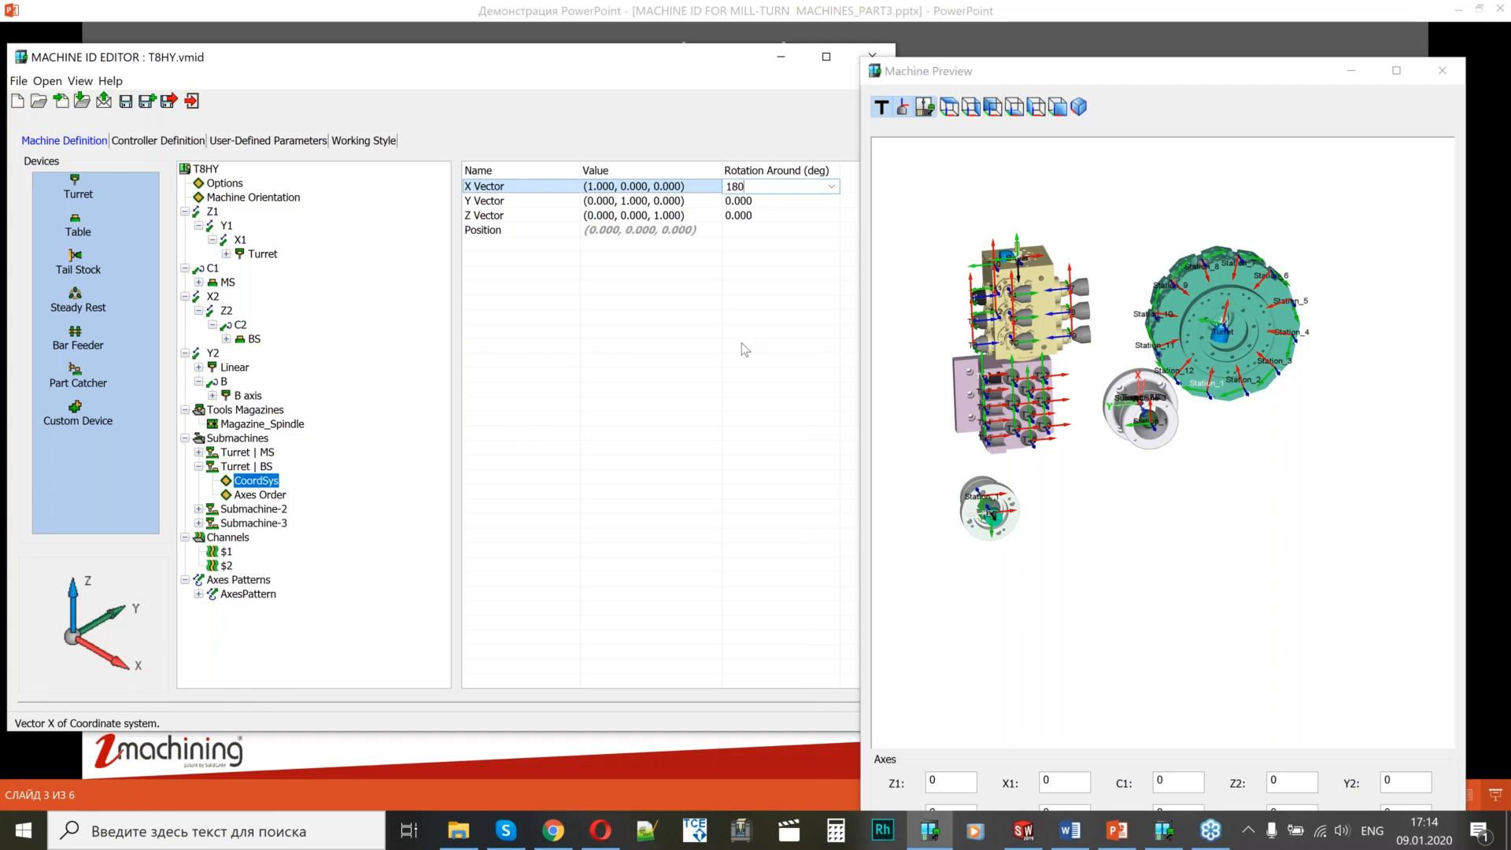
pyautogui.click(630, 312)
# Set the rotation around the Z vector to 15 degrees in the Turret | BS coordinate system.
pyautogui.click(739, 217)
pyautogui.click(740, 217)
pyautogui.click(1145, 427)
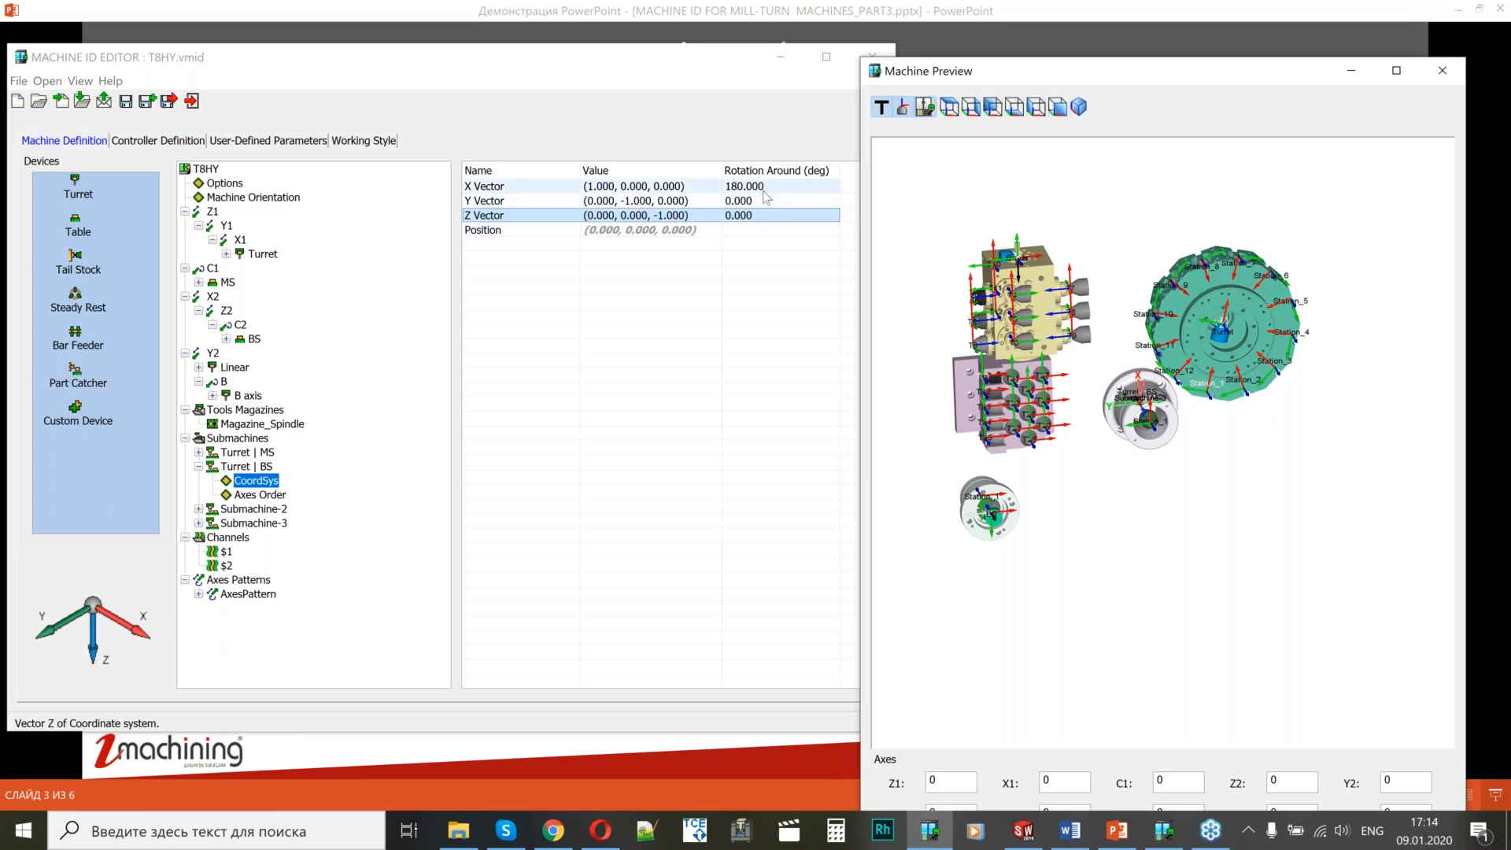
pyautogui.click(767, 215)
pyautogui.click(987, 468)
pyautogui.click(760, 215)
pyautogui.write('15')
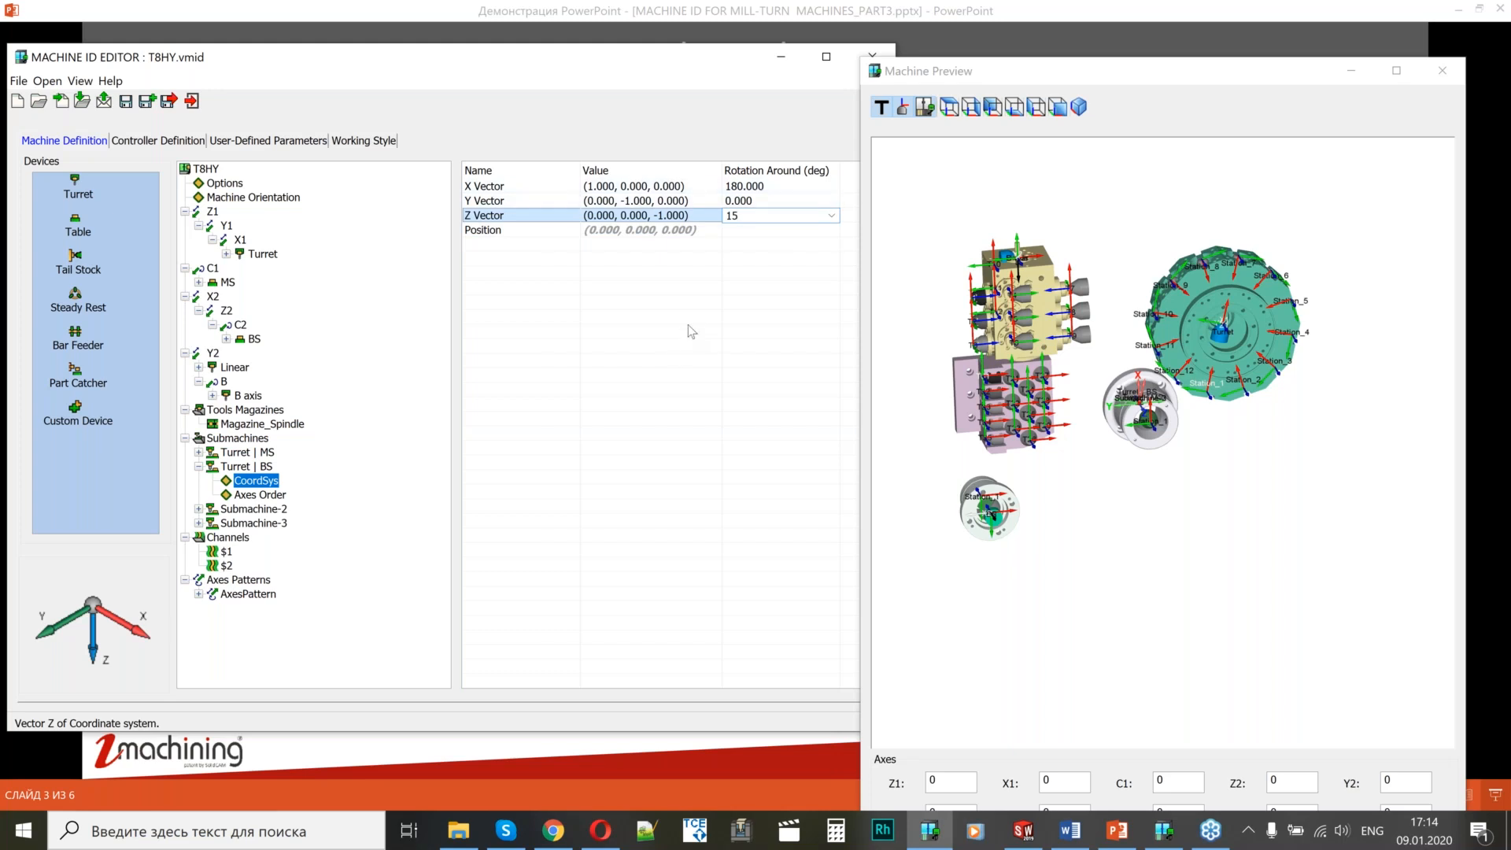
pyautogui.click(692, 345)
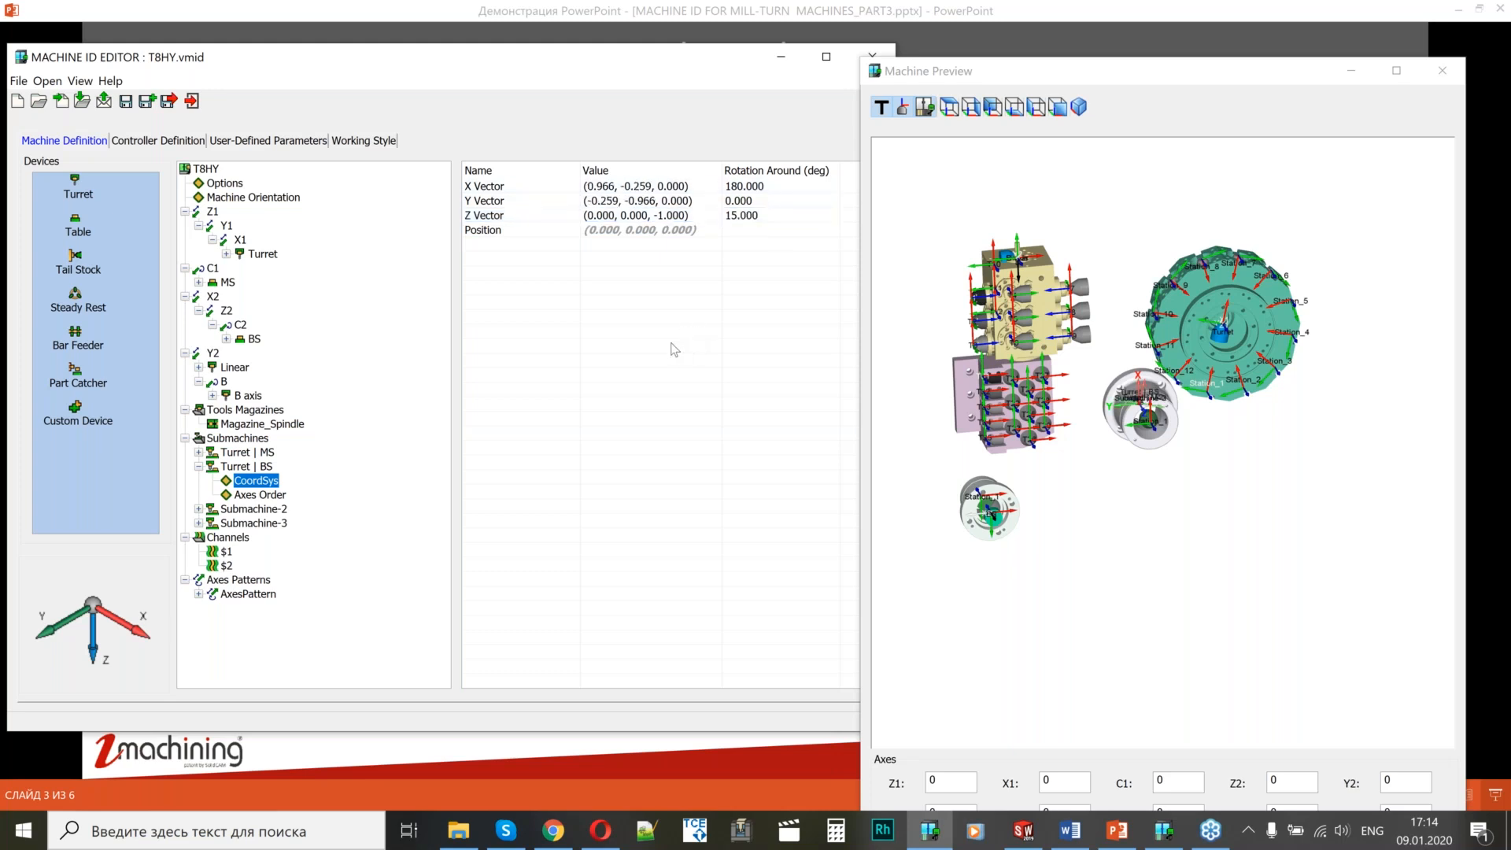
# In the Turret | BS axes order, assign Z1 as the Z LINEAR AXIS and X1 as the X LINEAR AXIS.
pyautogui.click(268, 495)
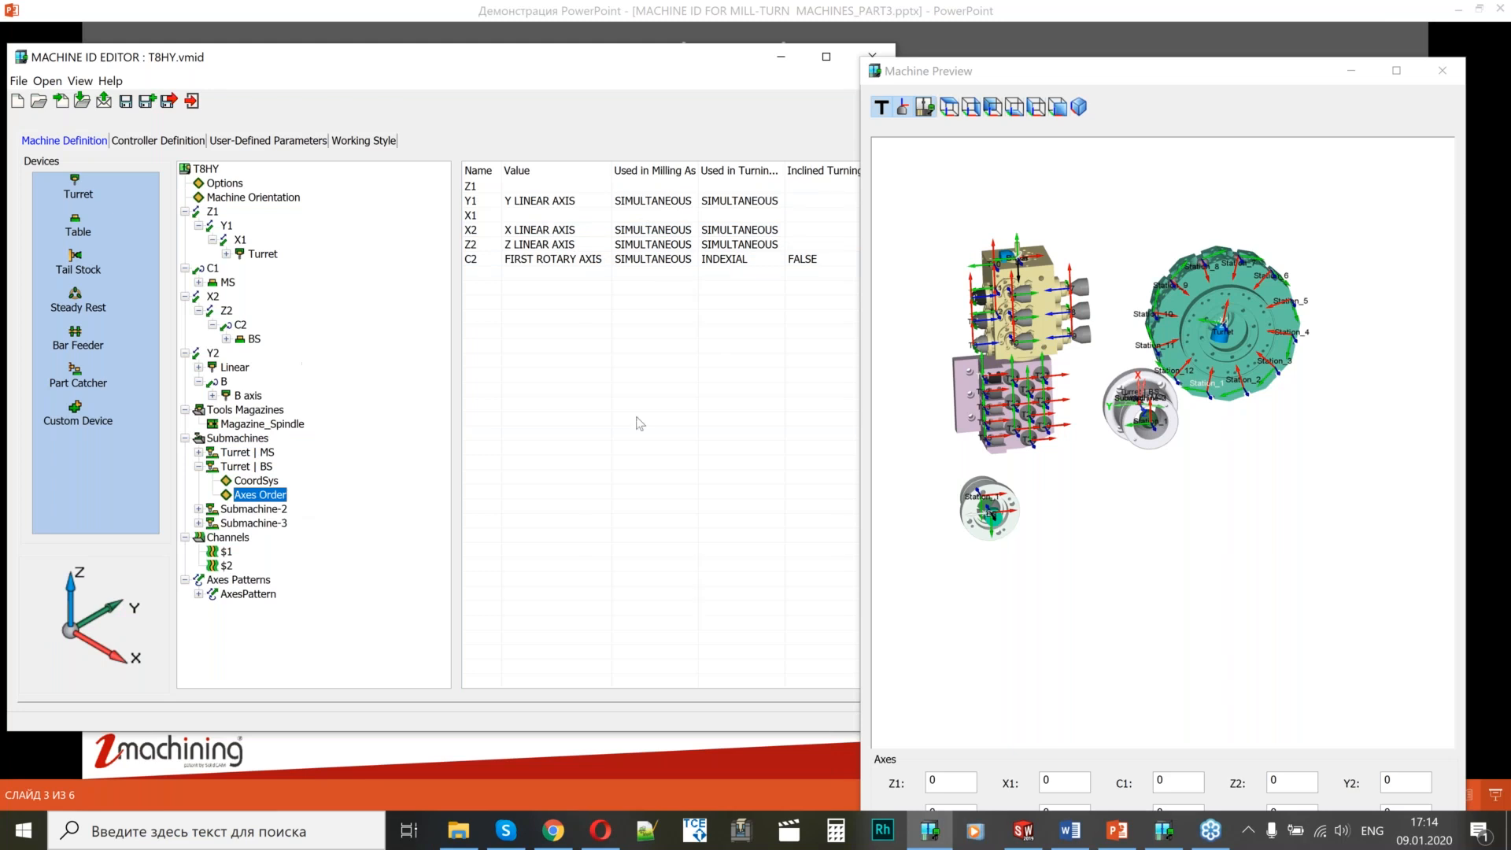
pyautogui.moveTo(1202, 291); pyautogui.dragTo(1257, 283)
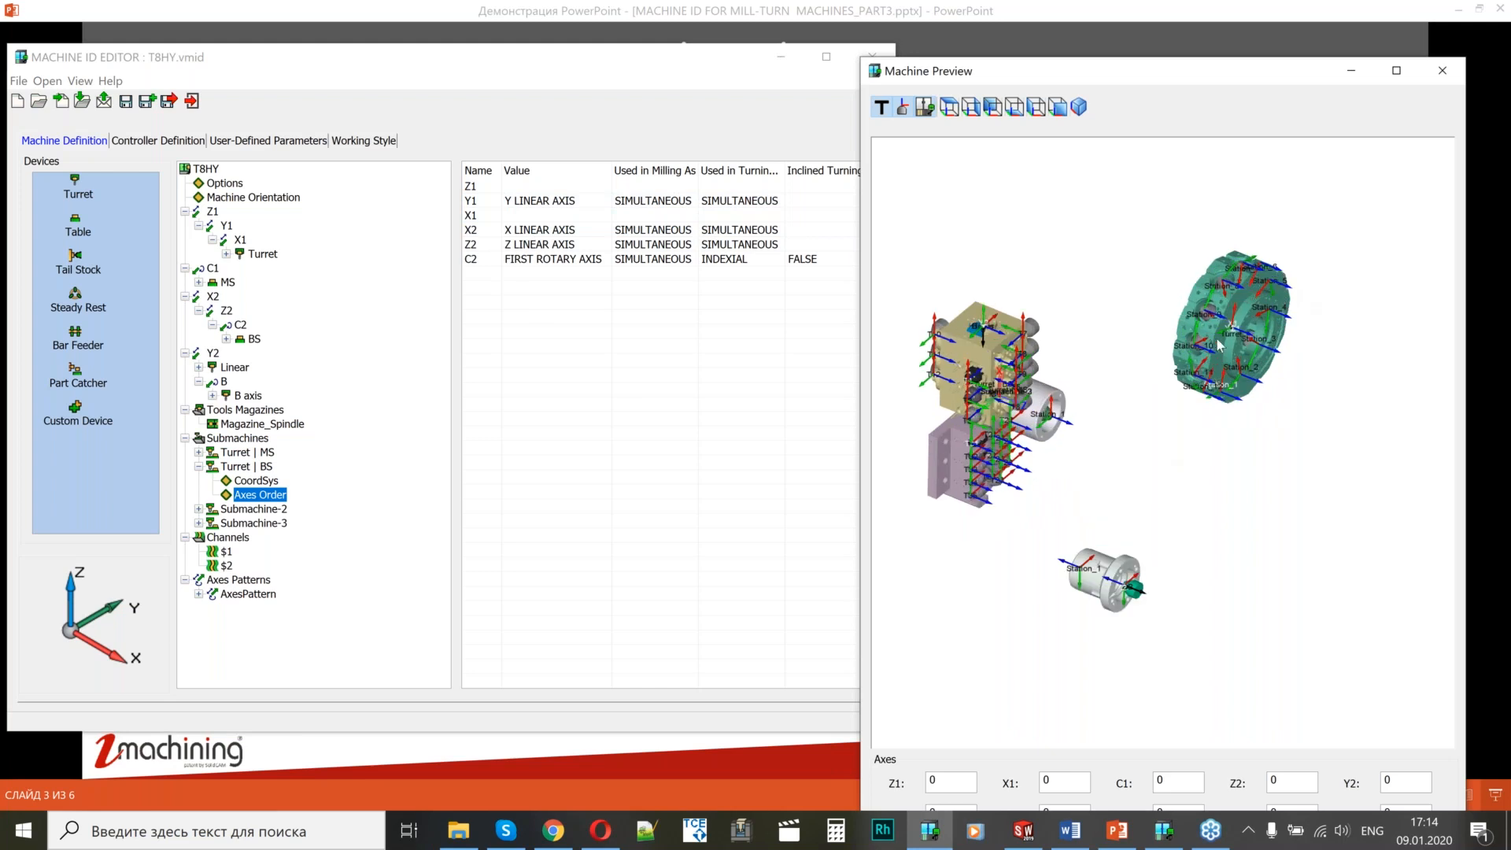
pyautogui.click(540, 187)
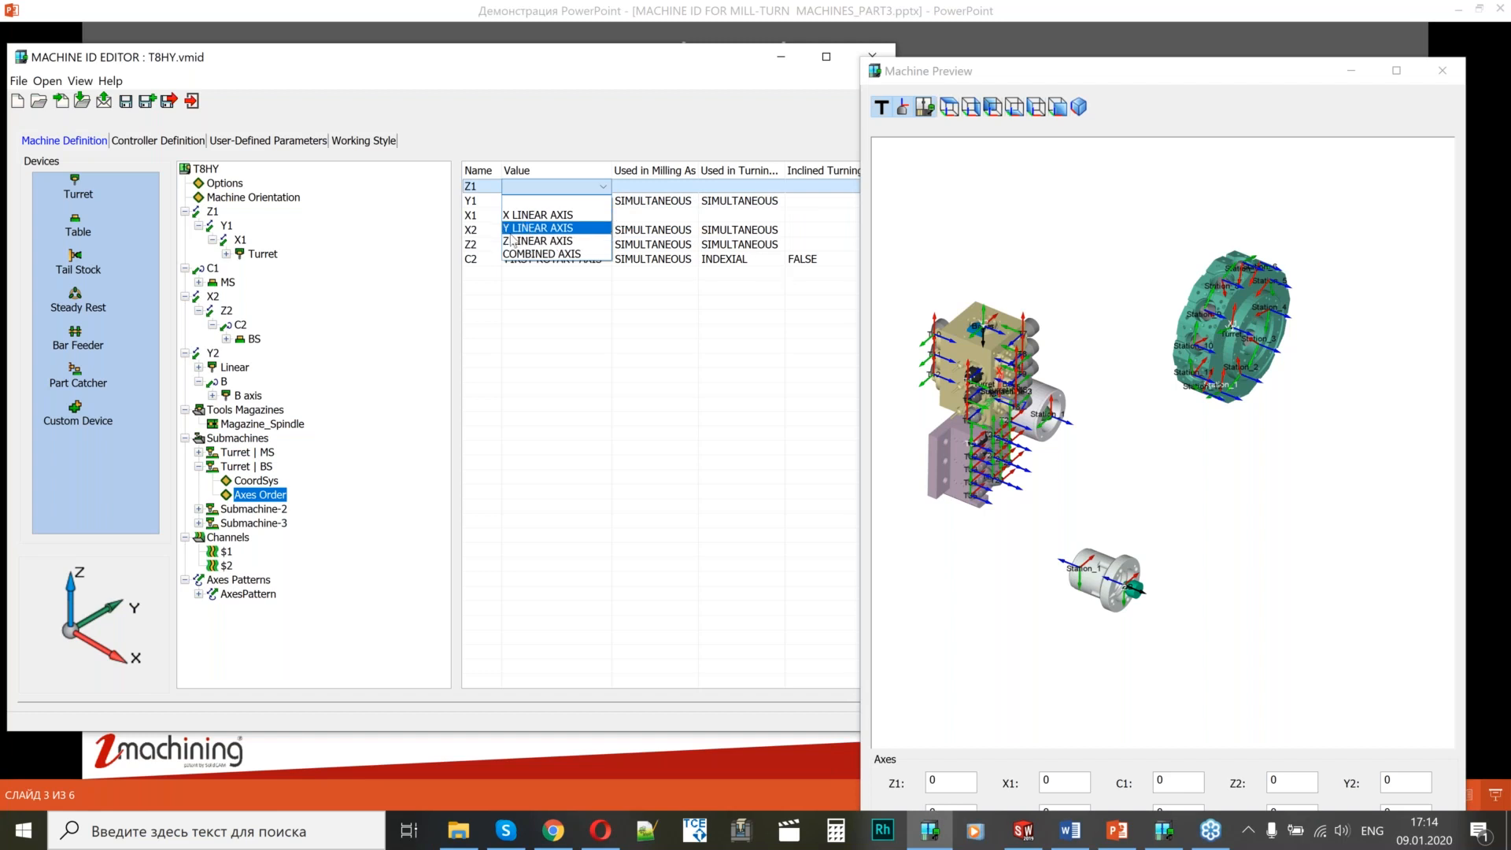
pyautogui.click(534, 241)
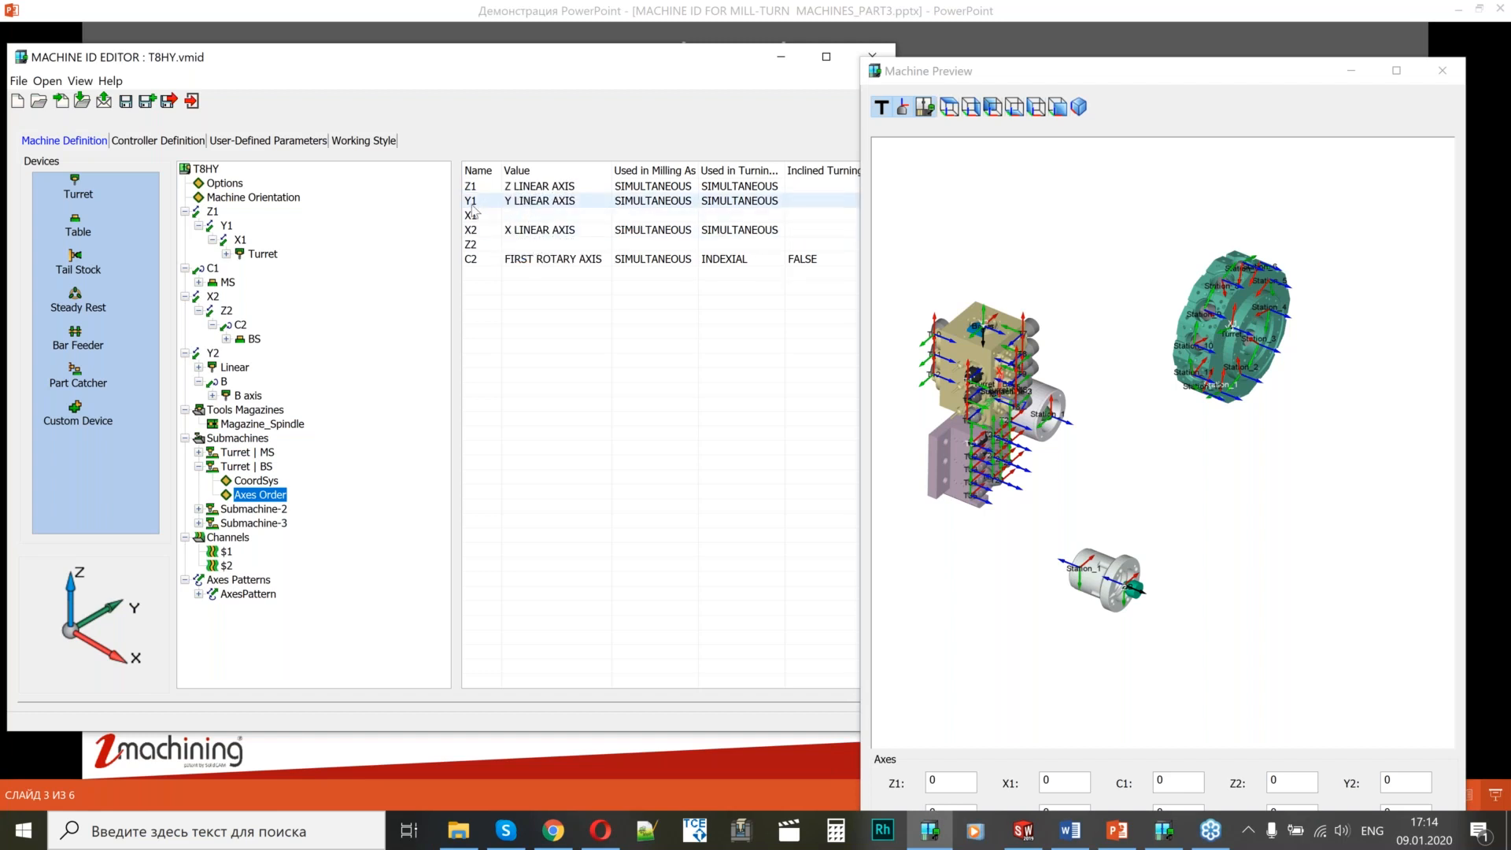
pyautogui.click(534, 212)
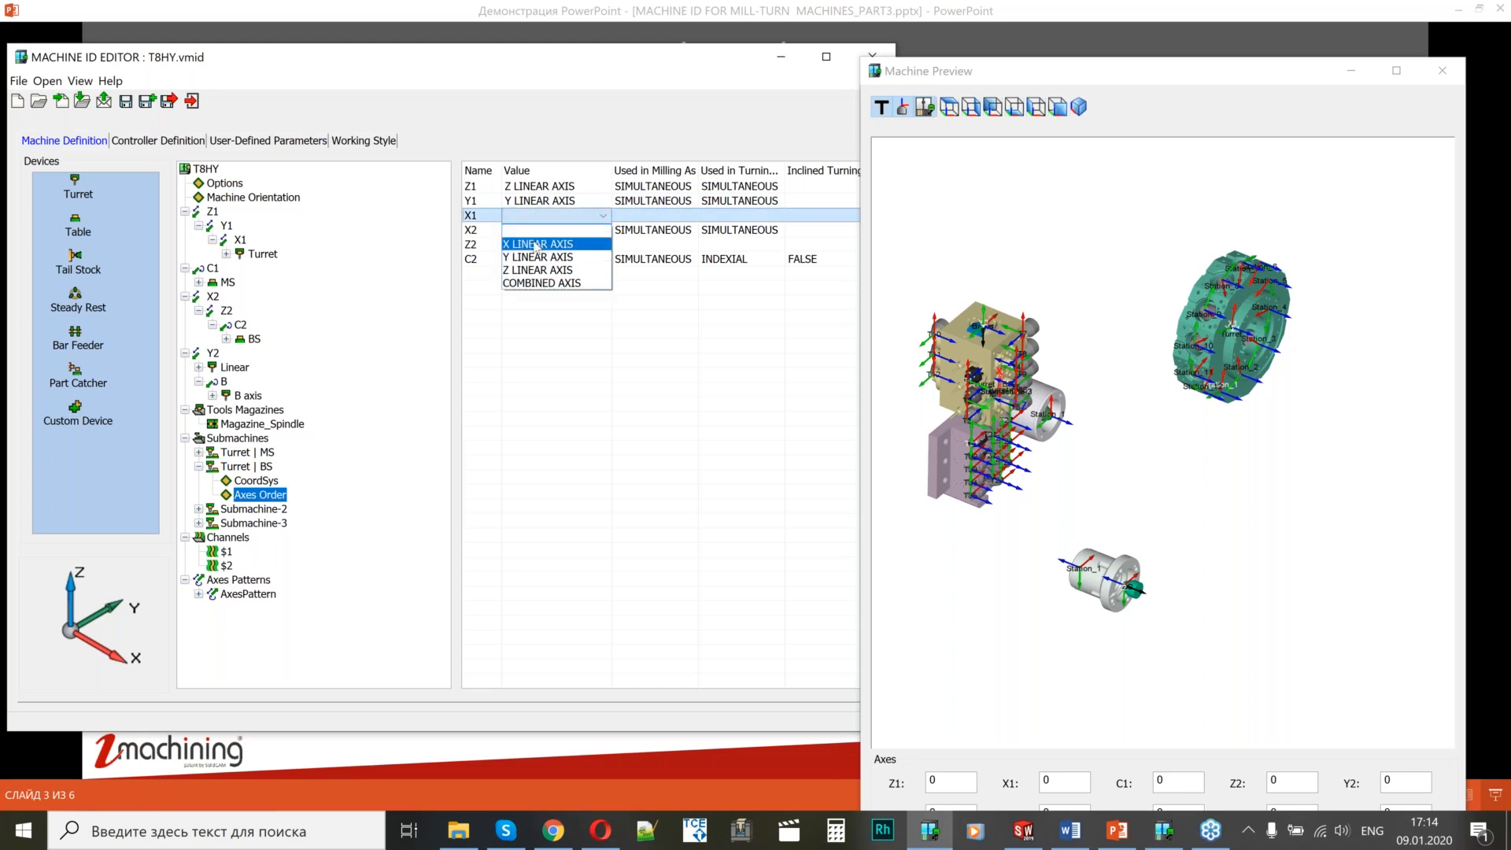
pyautogui.click(536, 246)
pyautogui.click(1108, 524)
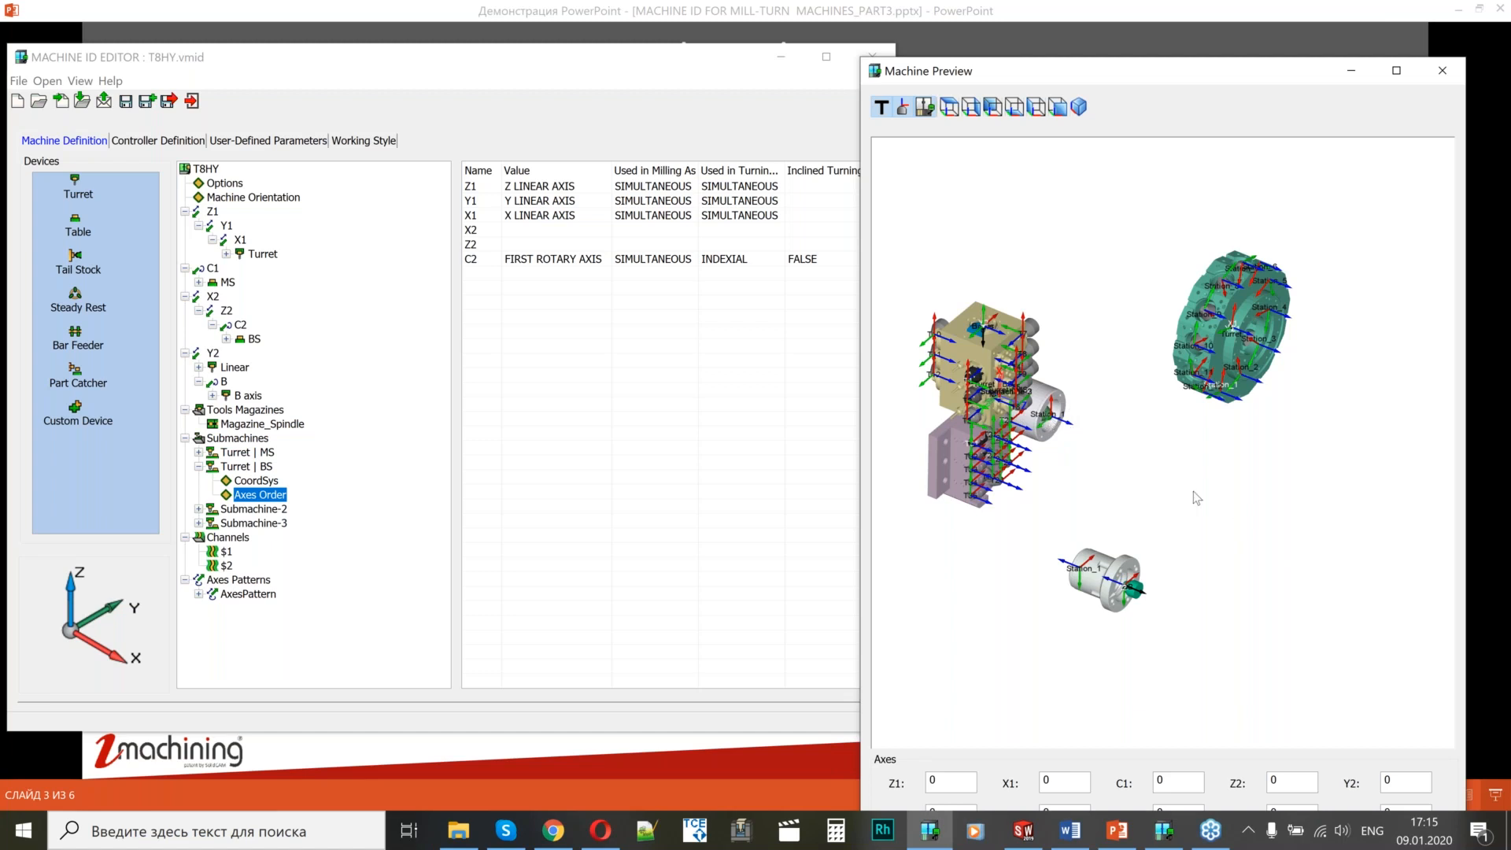
# Set the C2 axis to NOT USED for turning in the Turret | BS axes order and collapse that submachine.
pyautogui.scroll(1, 1184, 450)
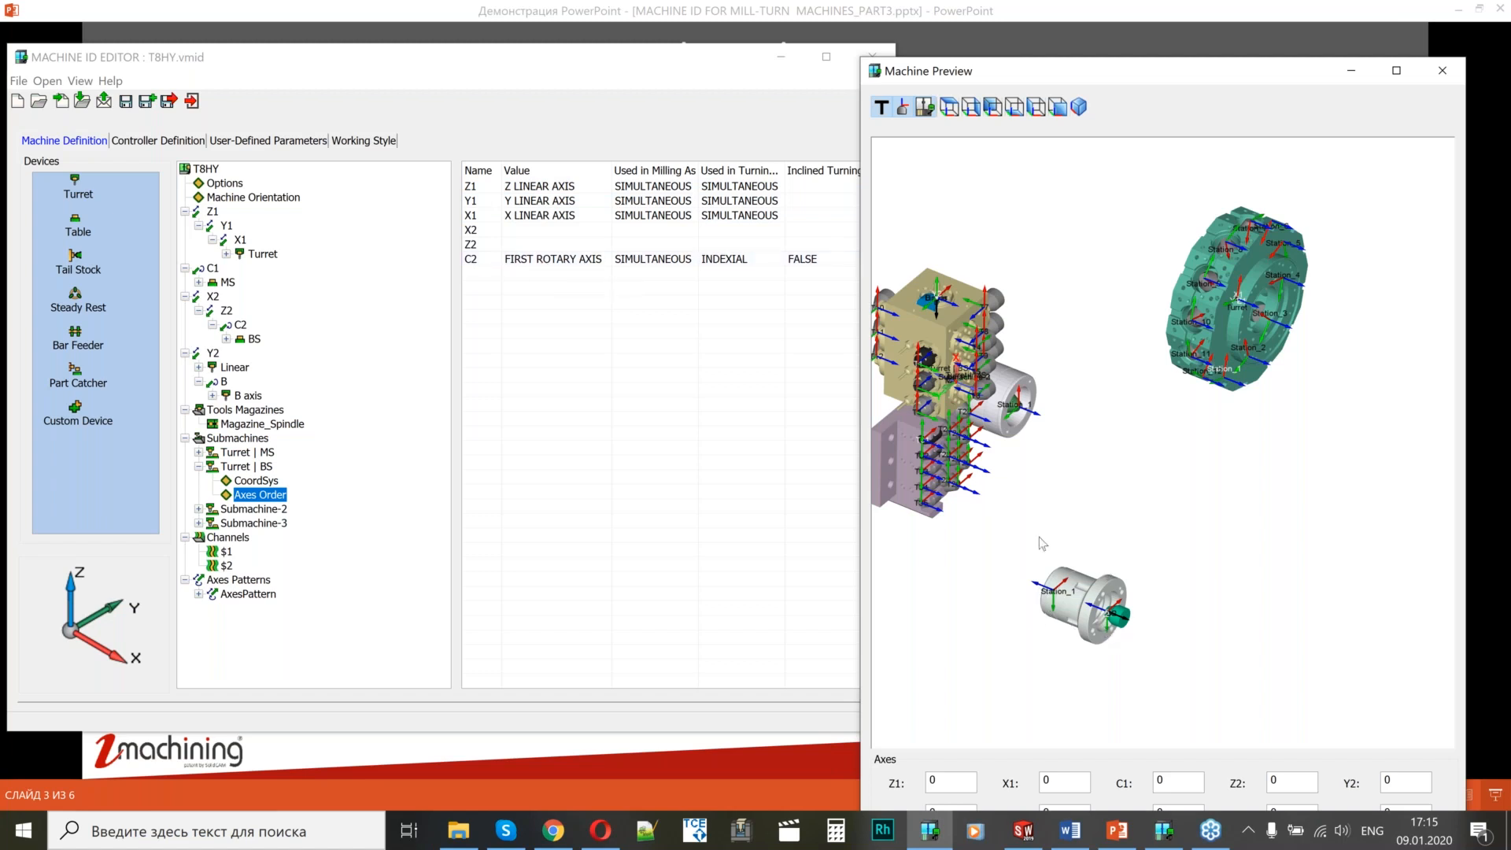
pyautogui.click(738, 262)
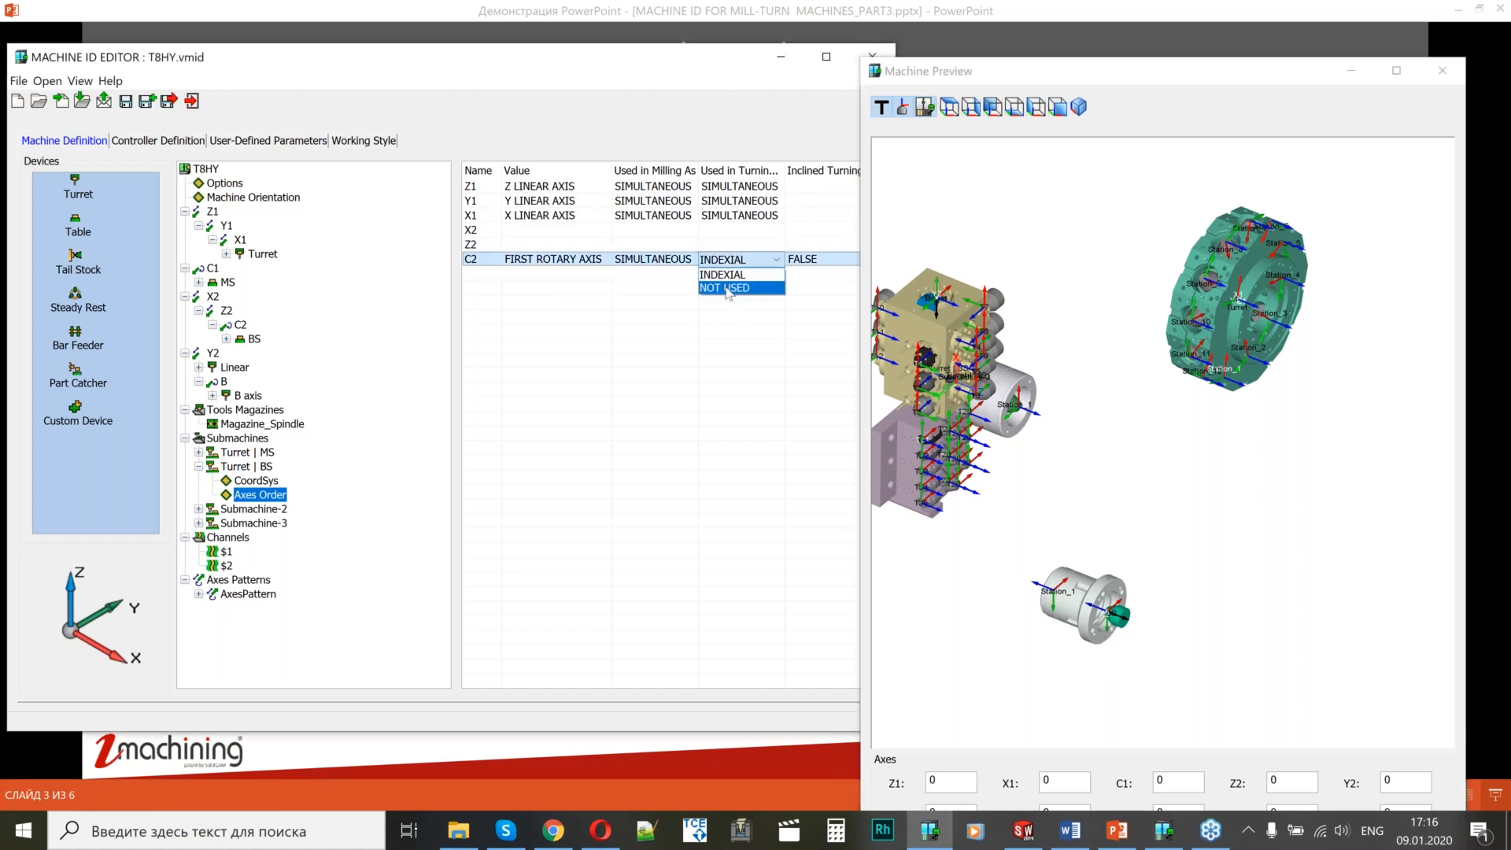
pyautogui.click(727, 288)
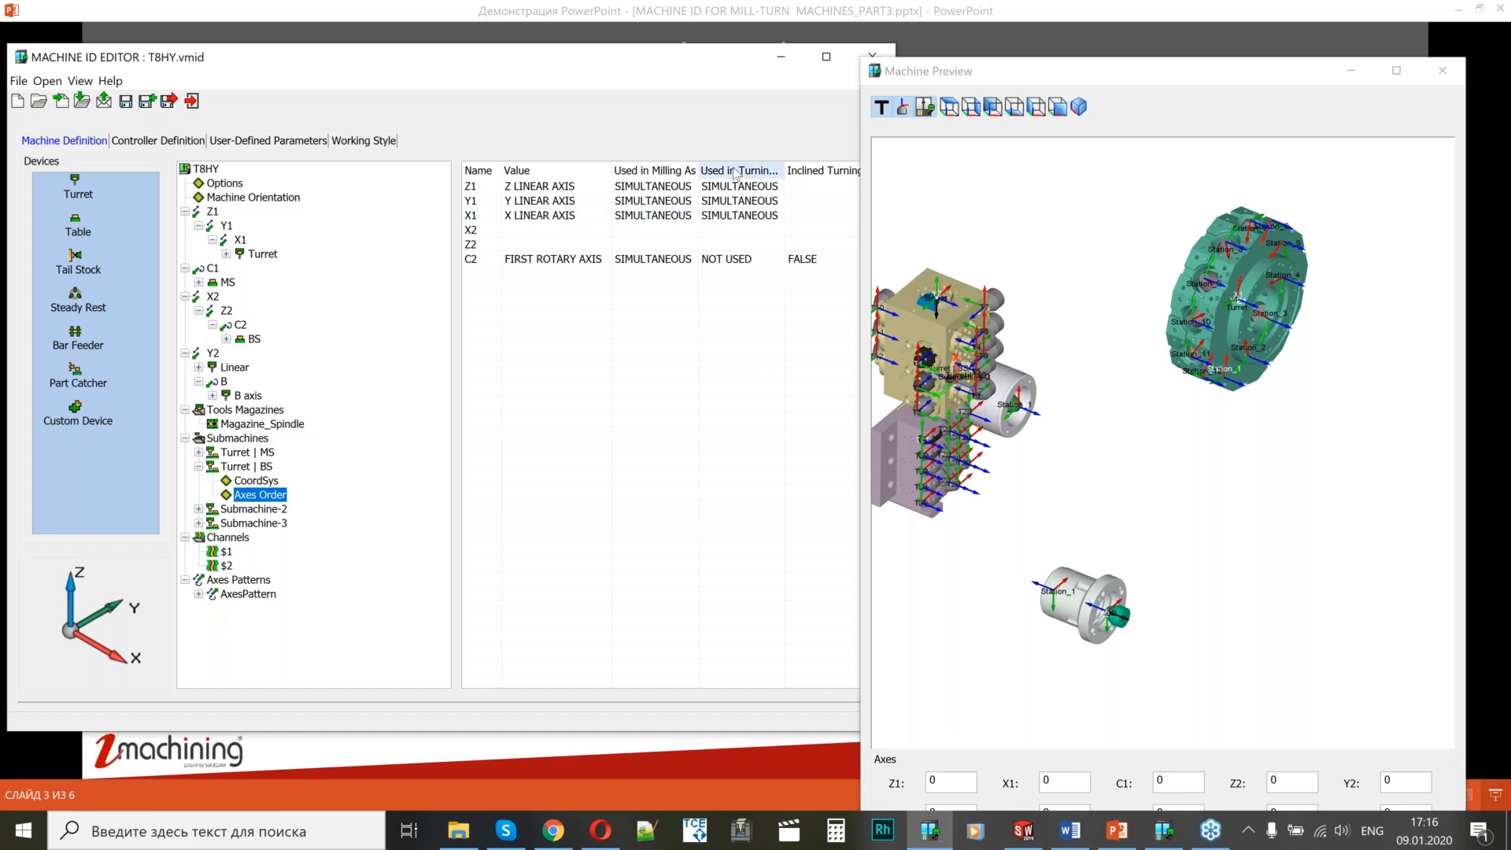
pyautogui.click(199, 467)
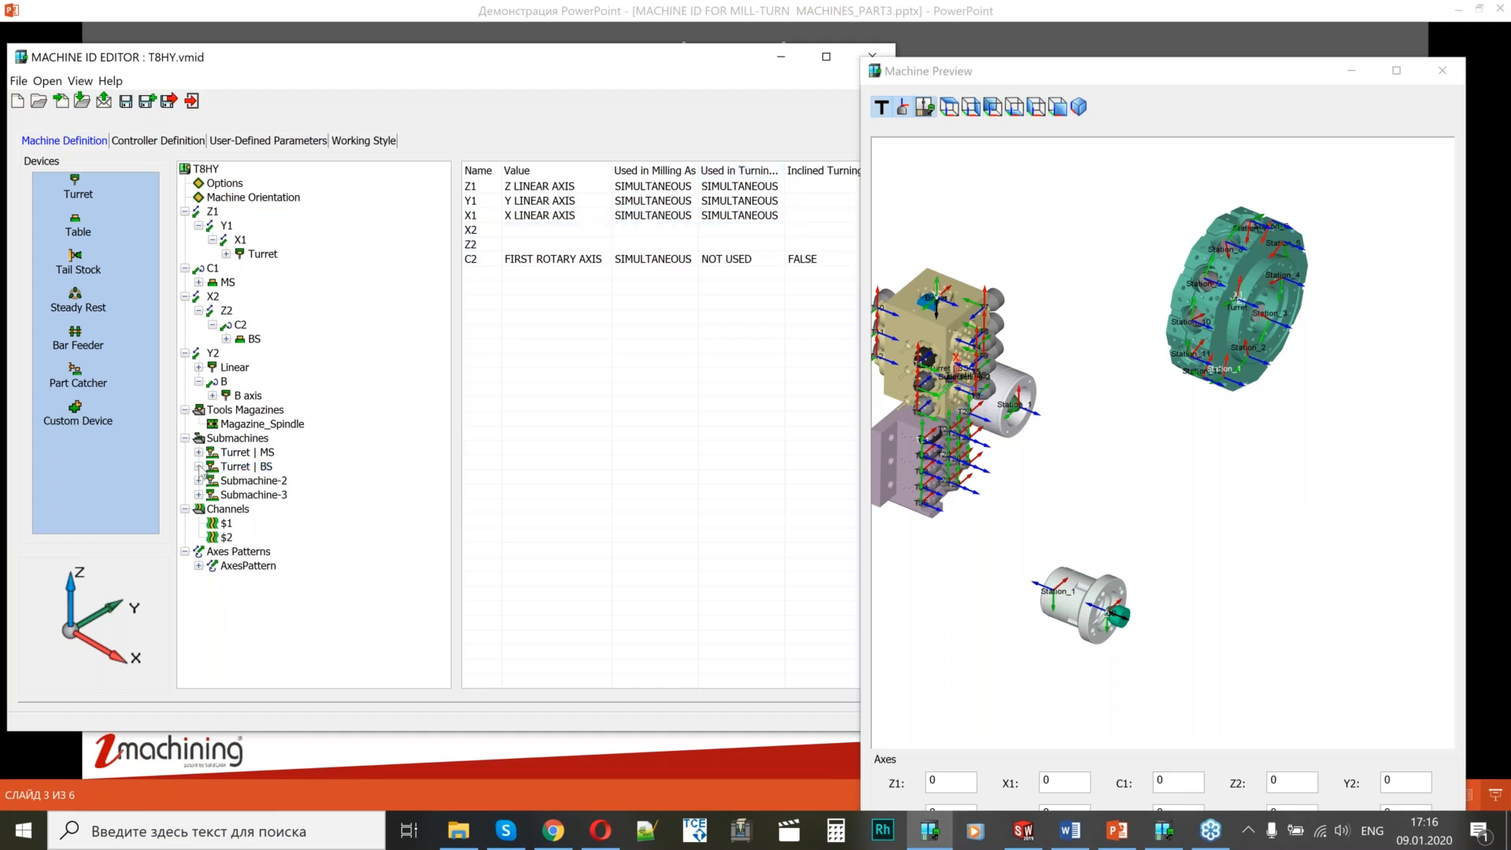
# Assign the Linear turret and the BS table to Submachine-2.
pyautogui.click(236, 481)
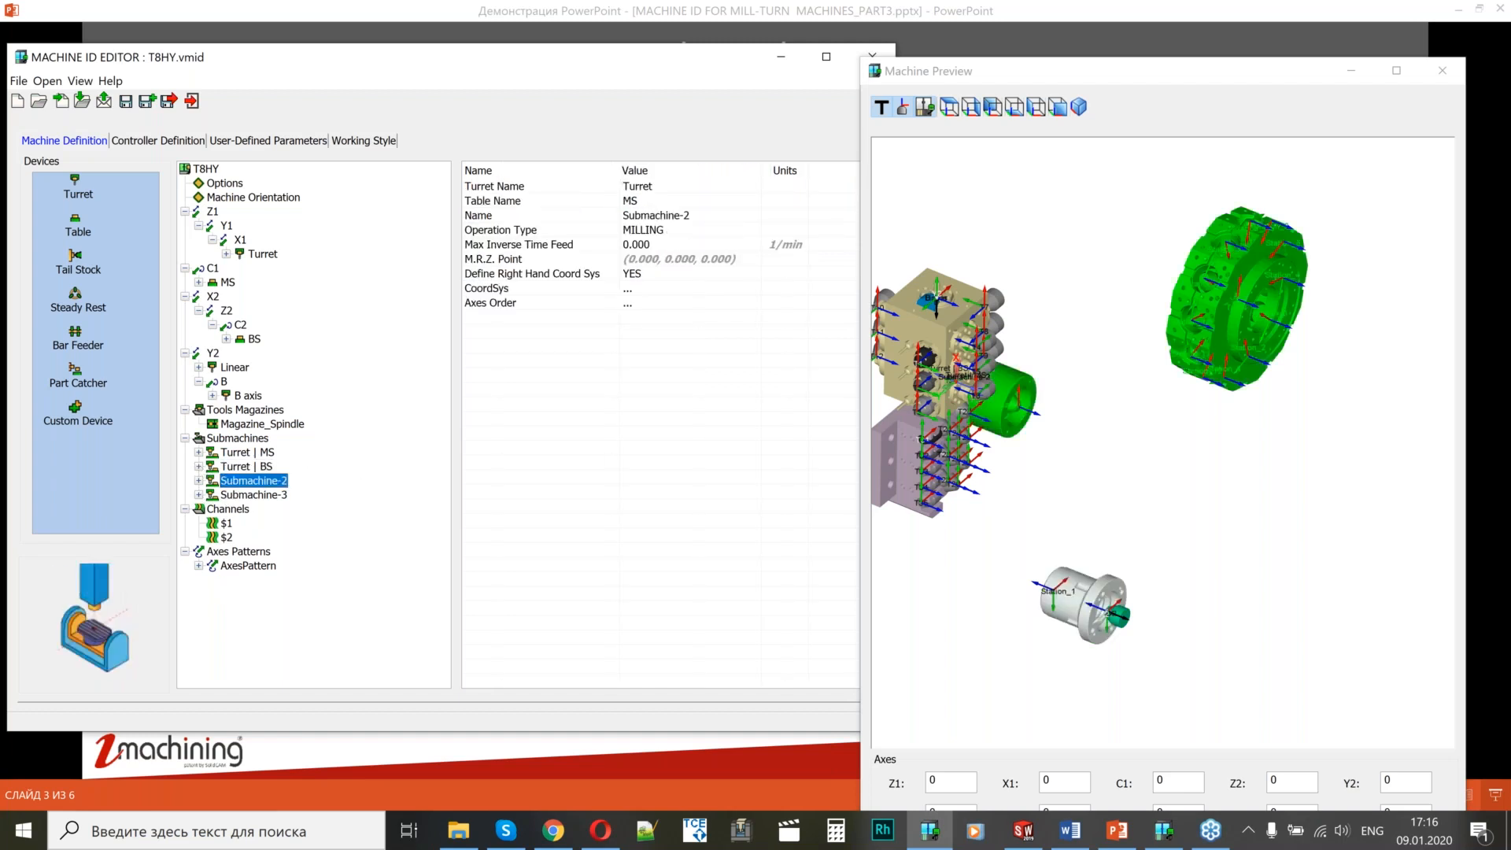
pyautogui.click(891, 382)
pyautogui.click(716, 191)
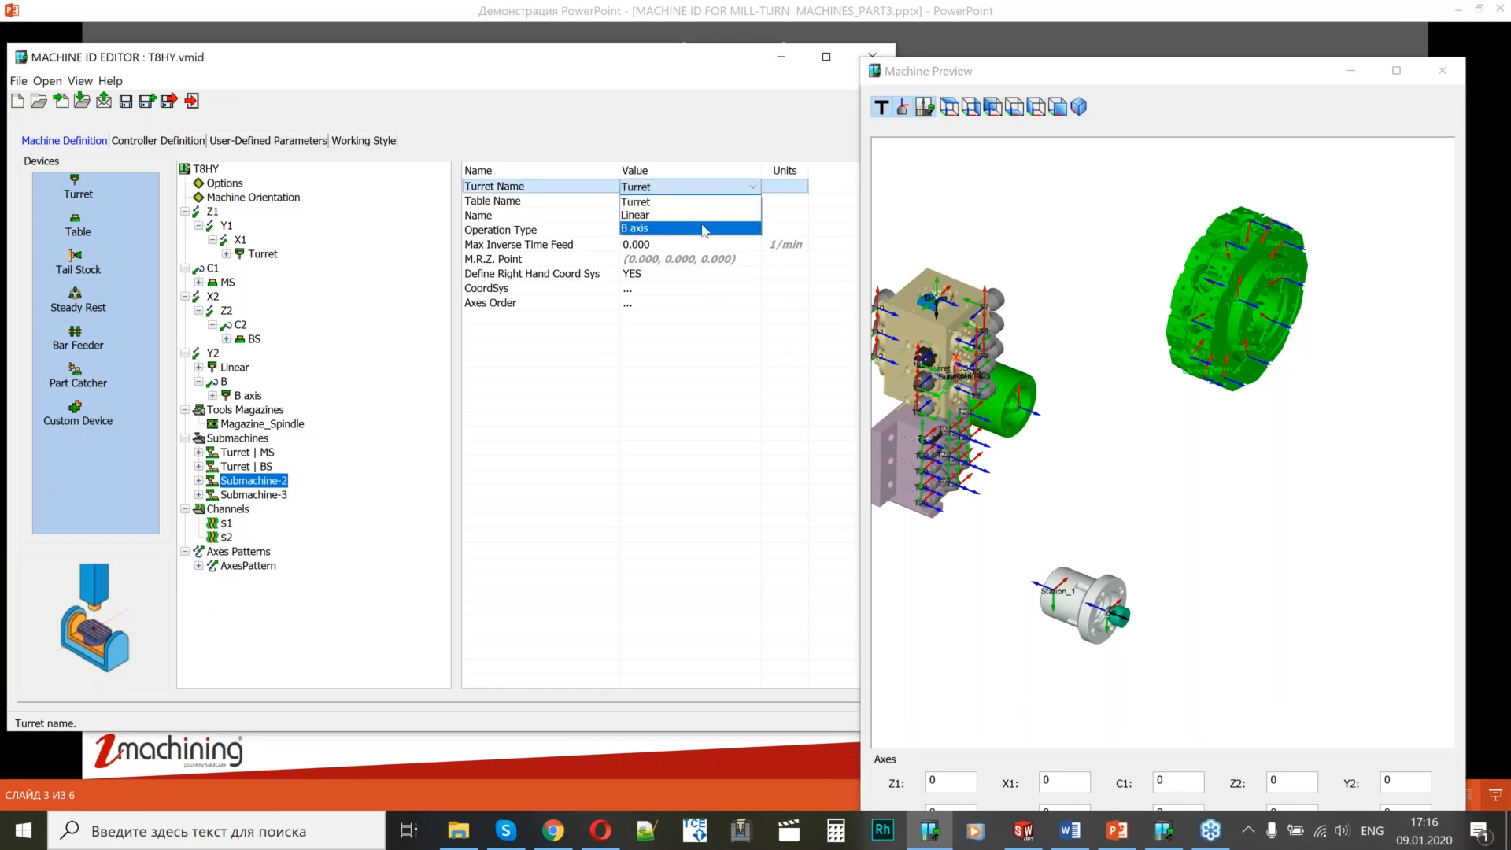
pyautogui.click(692, 215)
pyautogui.click(1078, 470)
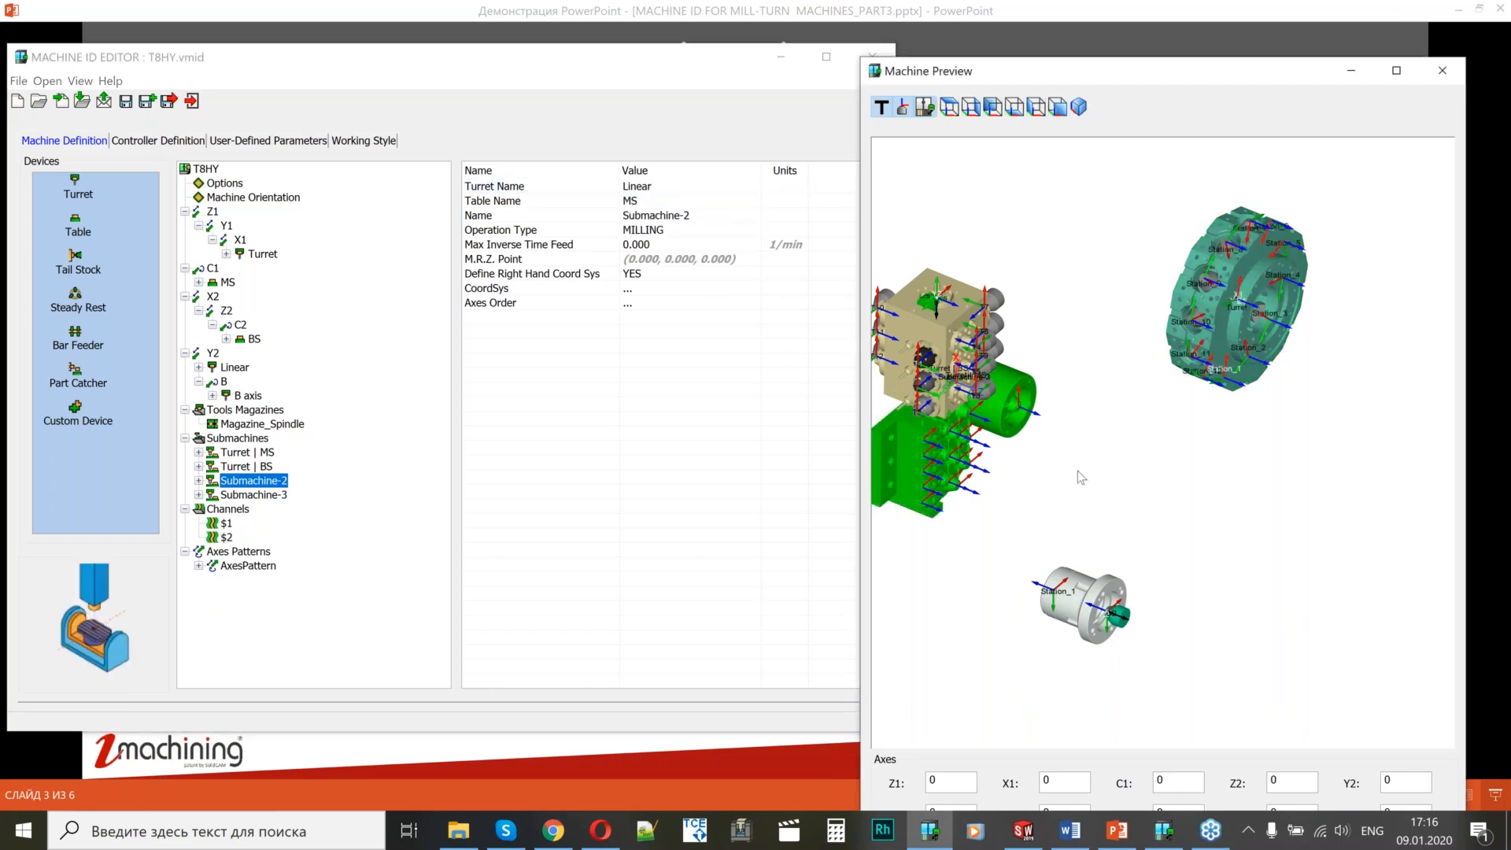
pyautogui.scroll(5, 985, 473)
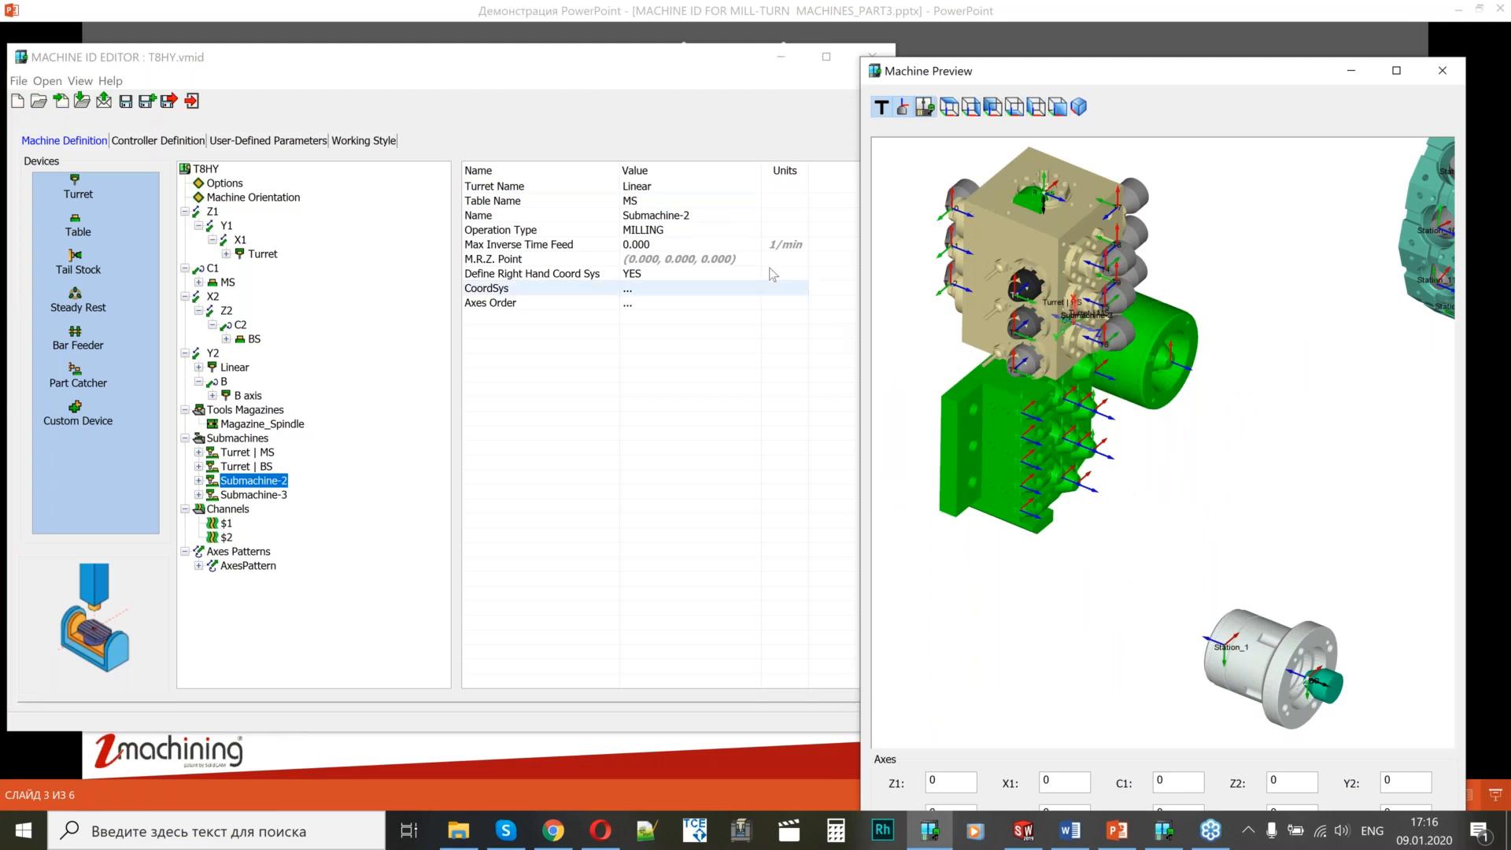
pyautogui.click(704, 201)
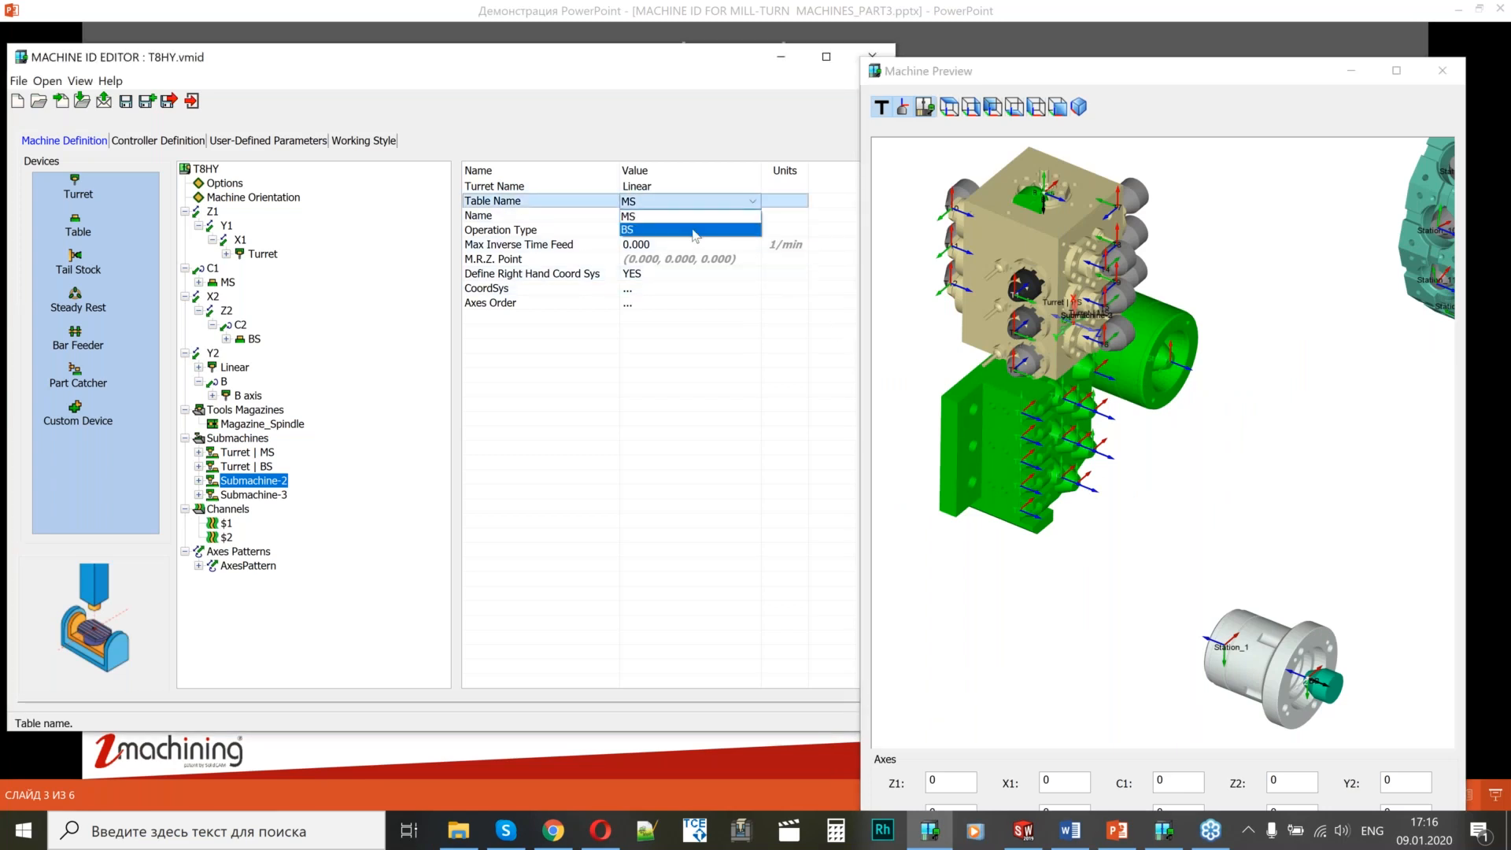
pyautogui.click(692, 231)
# Rename Submachine-2 as "Linear | BS" and set its operation type to TURNING.
pyautogui.write('Linear | BS')
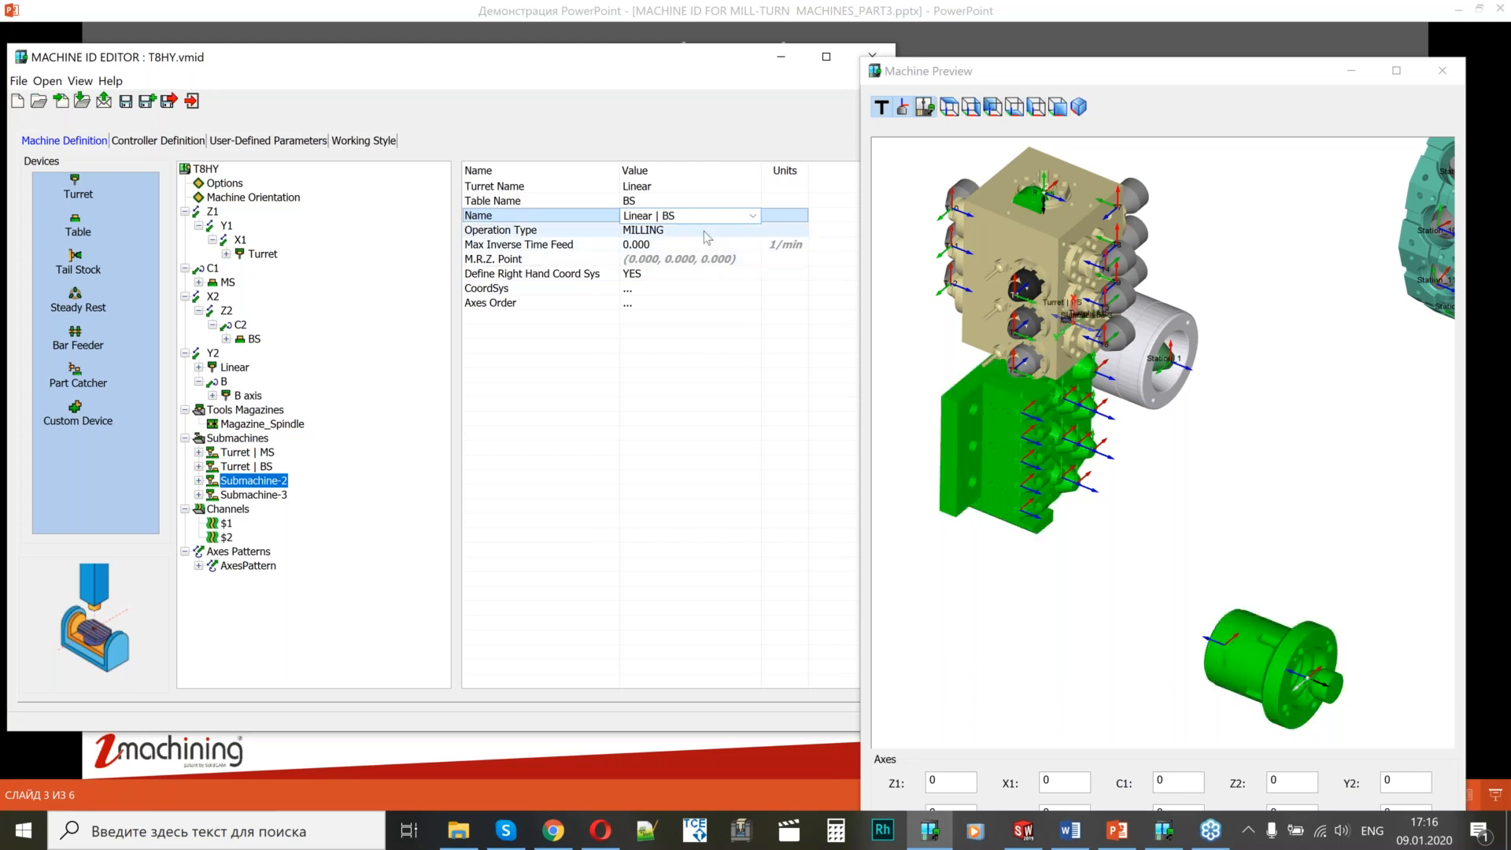
pyautogui.click(708, 232)
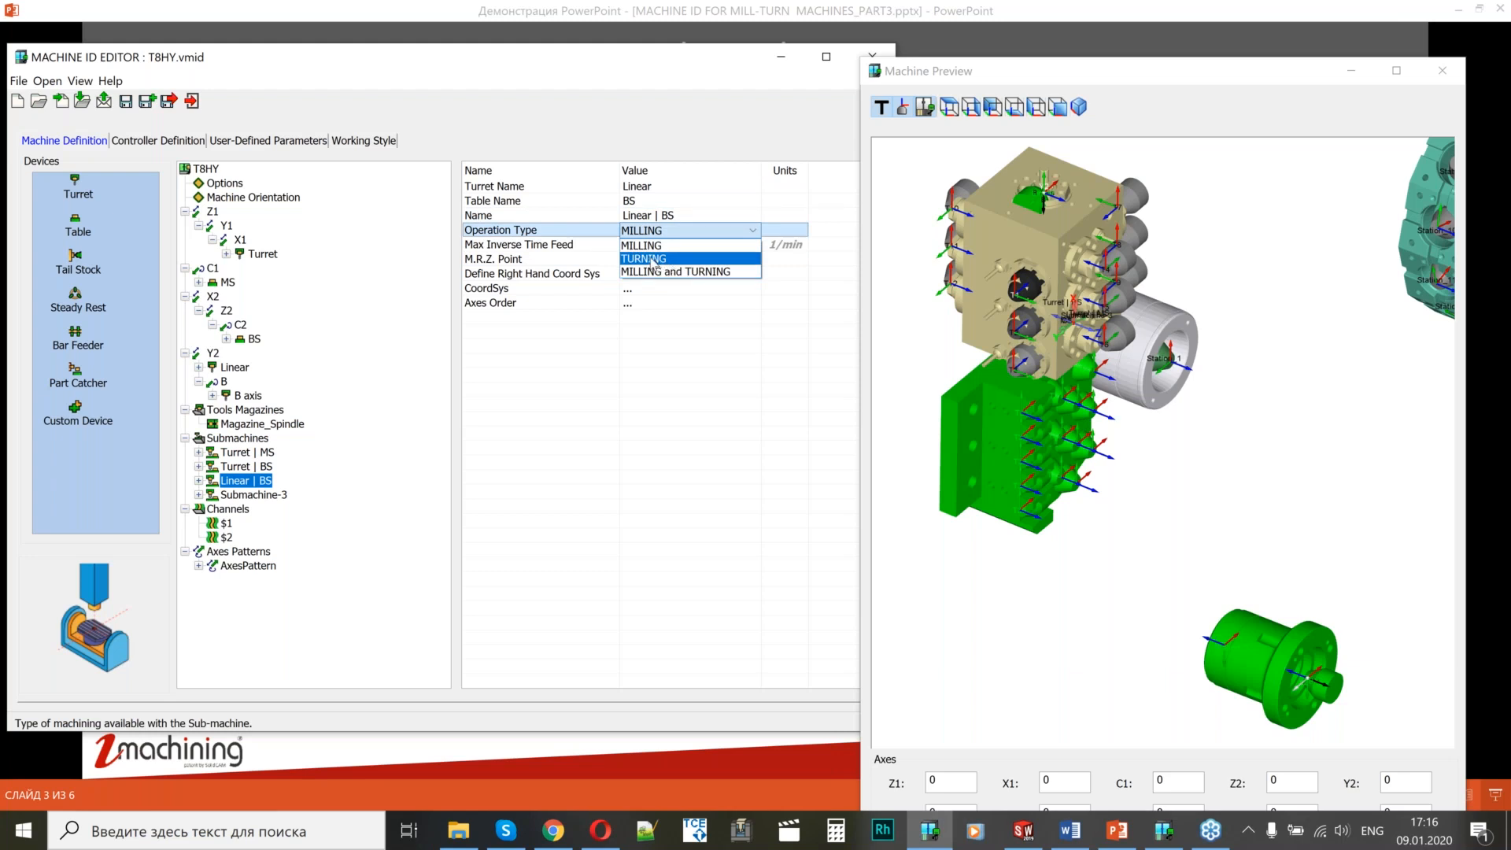
pyautogui.click(653, 259)
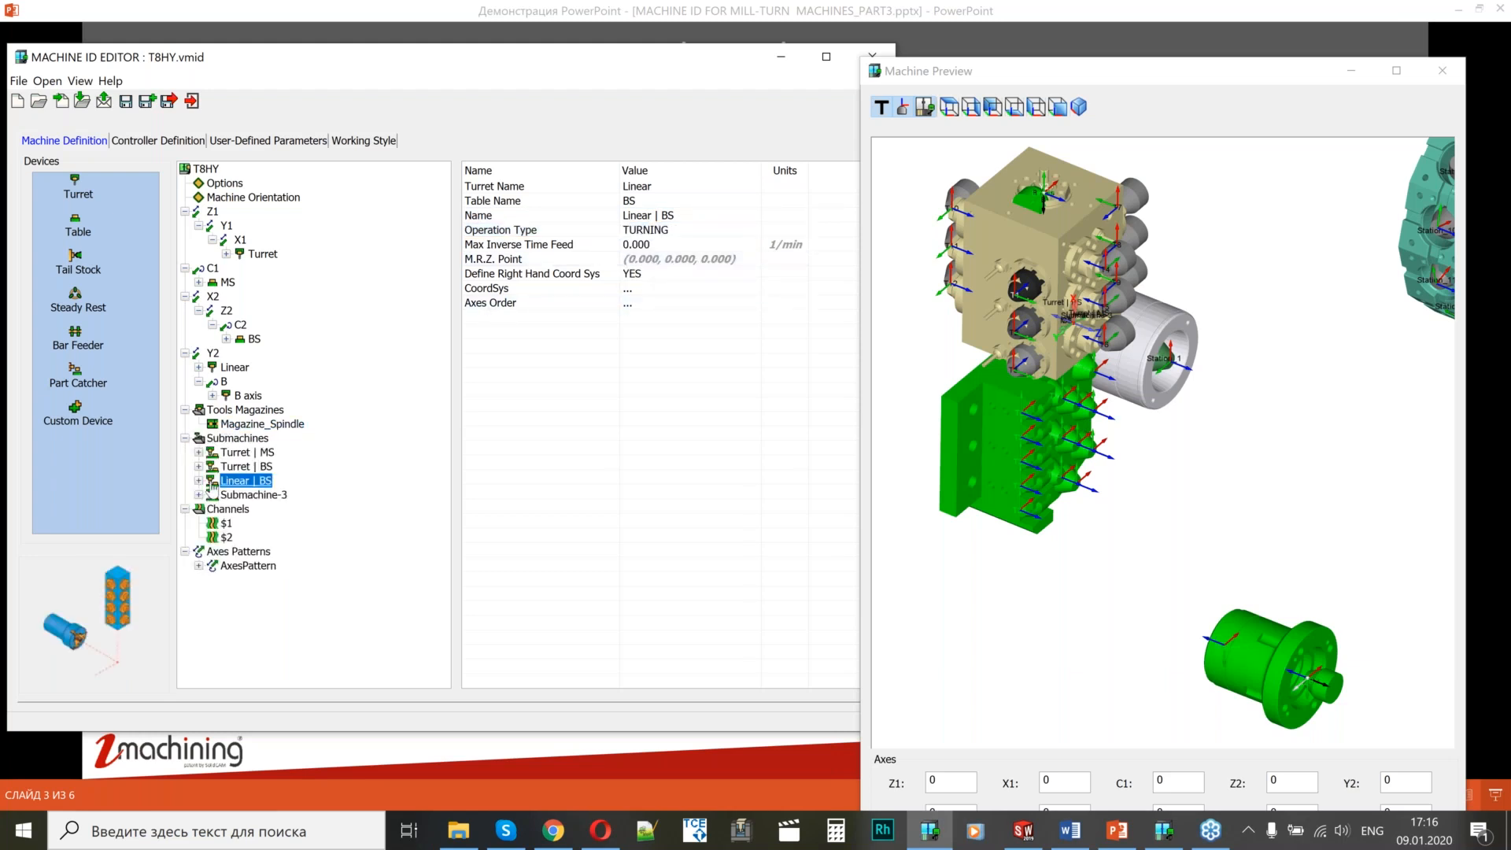
# Rotate the Linear | BS coordinate system 180 degrees around the X vector and 90 degrees around the Z vector.
pyautogui.click(199, 480)
pyautogui.click(240, 495)
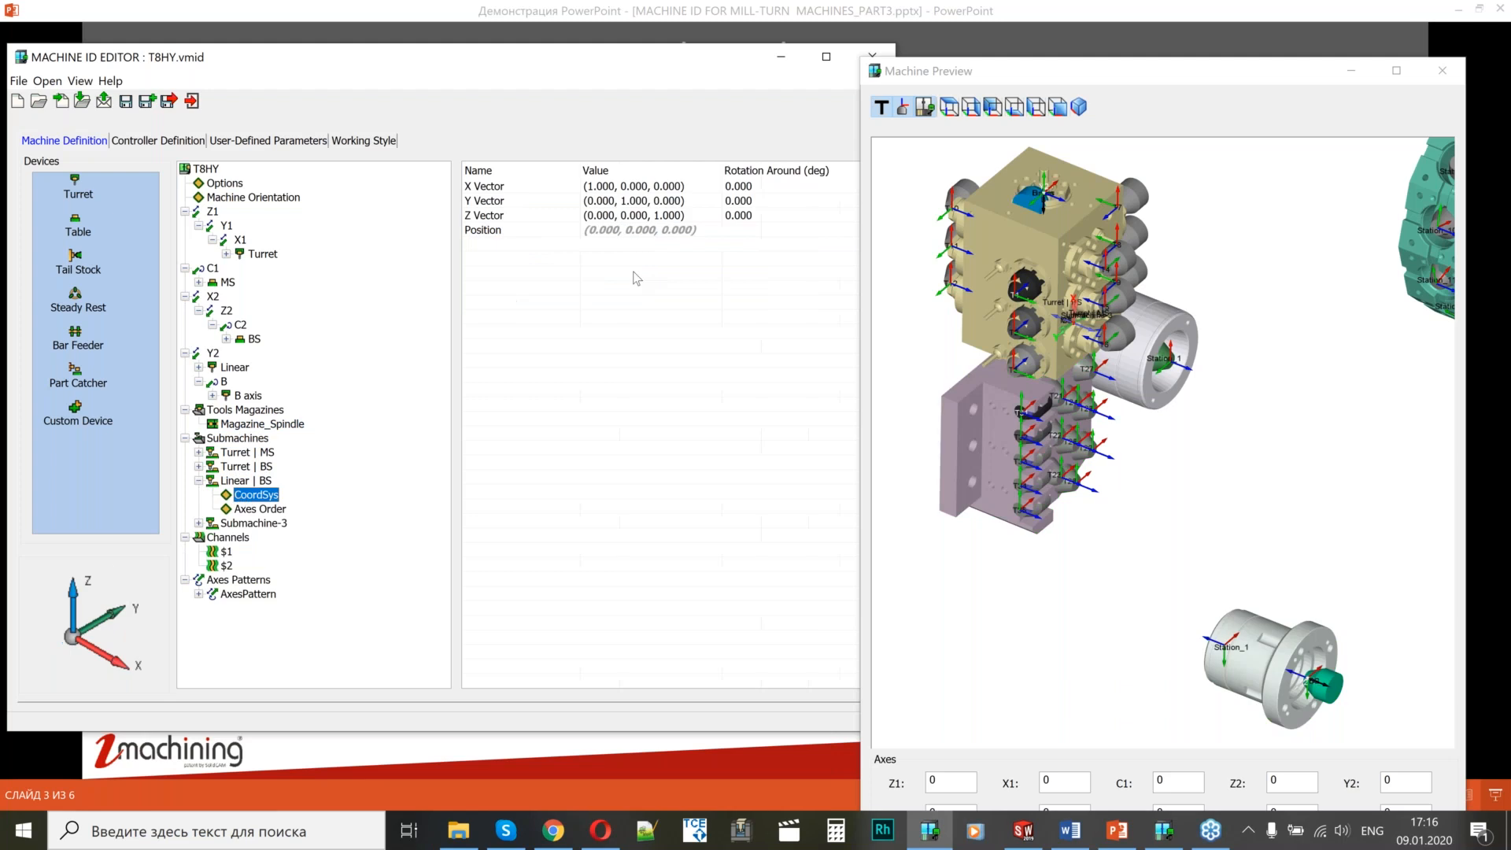
pyautogui.moveTo(1124, 471); pyautogui.dragTo(1307, 572, button='middle')
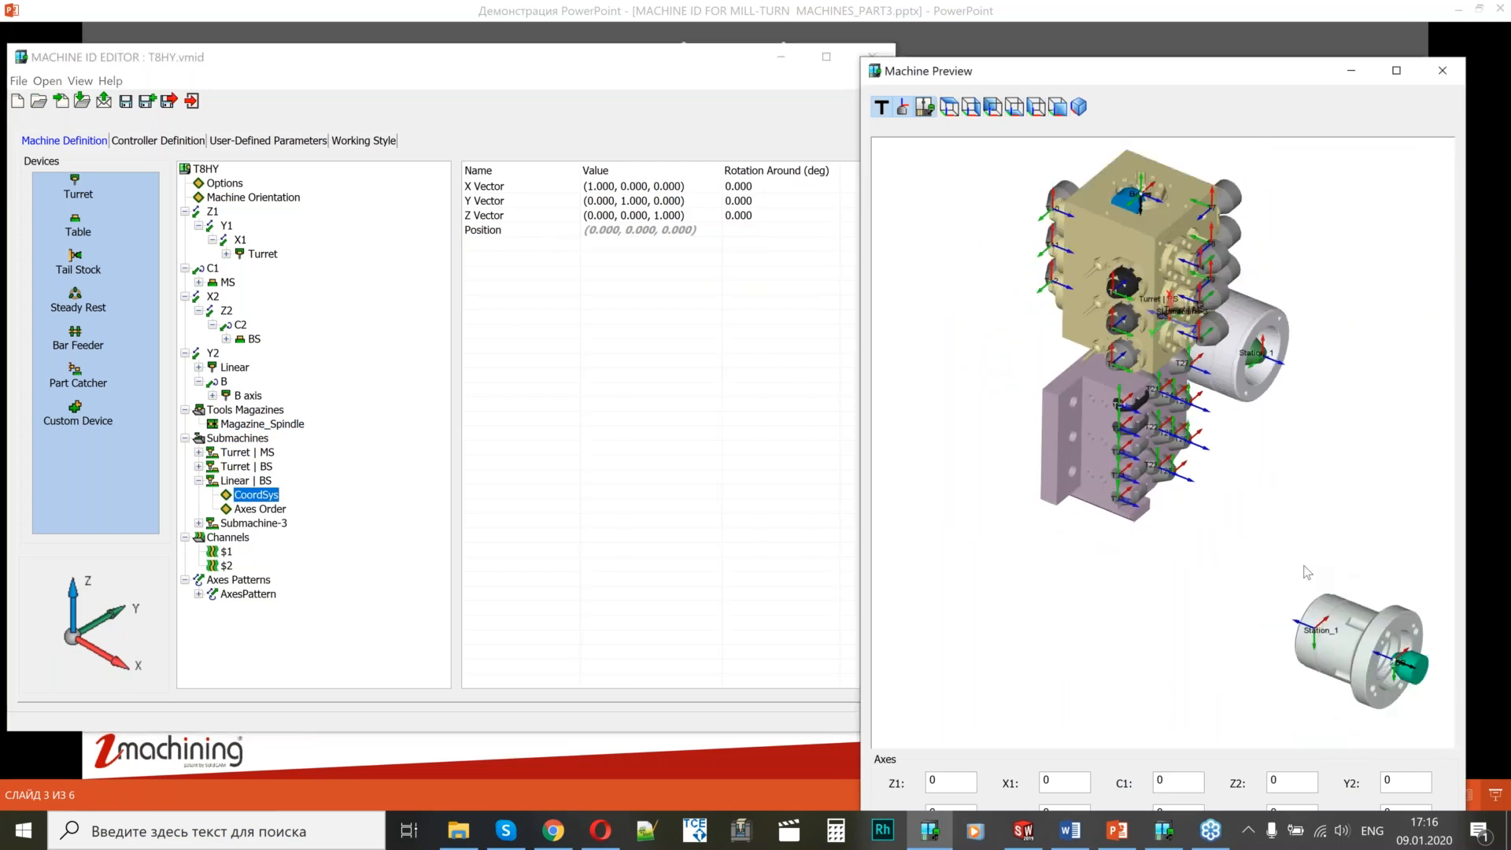
pyautogui.scroll(3, 1304, 566)
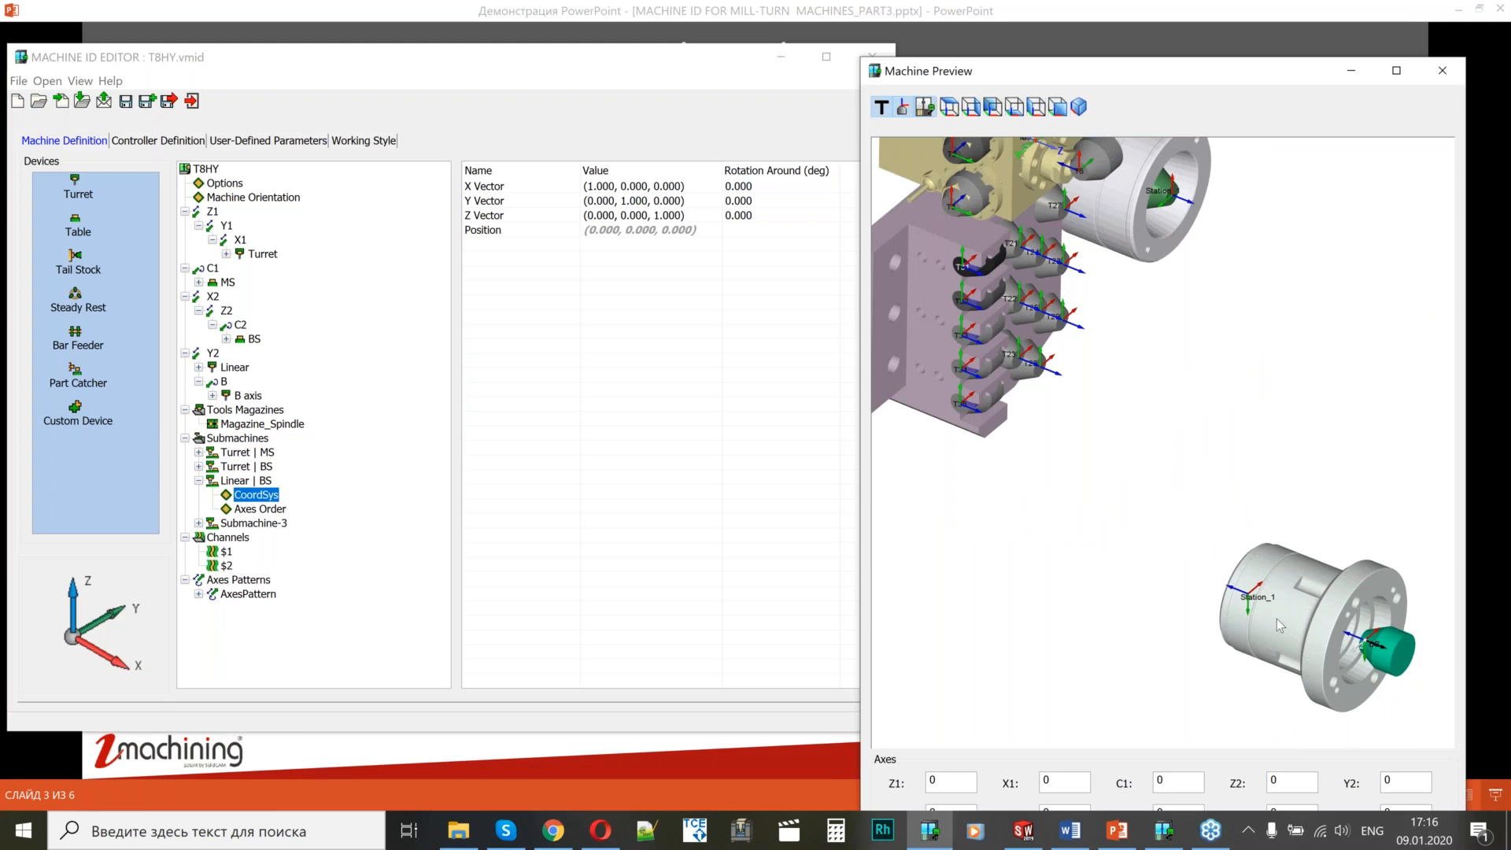
pyautogui.scroll(5, 931, 278)
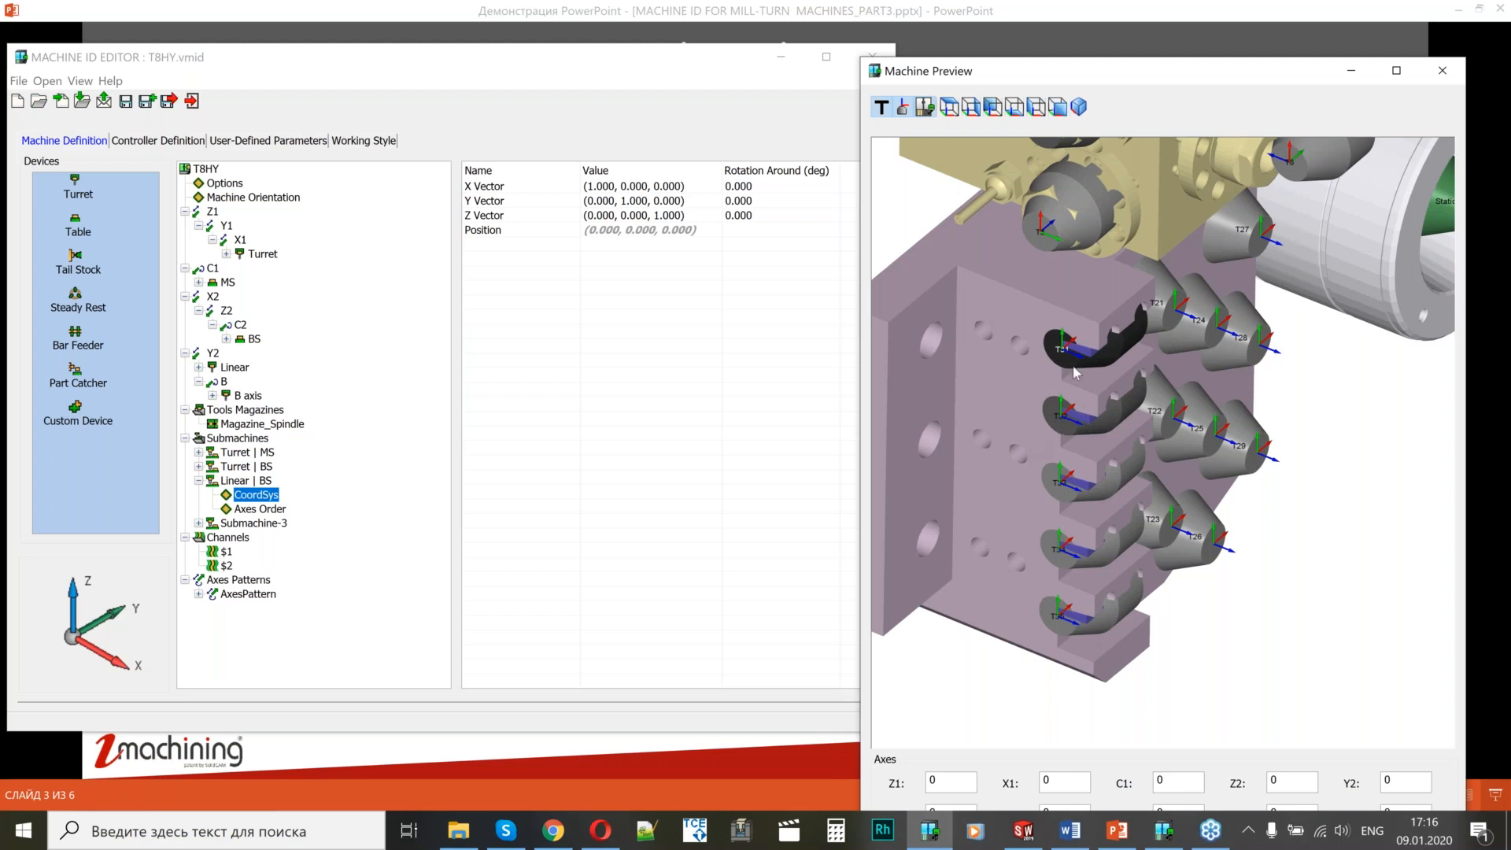
pyautogui.scroll(-3, 1101, 536)
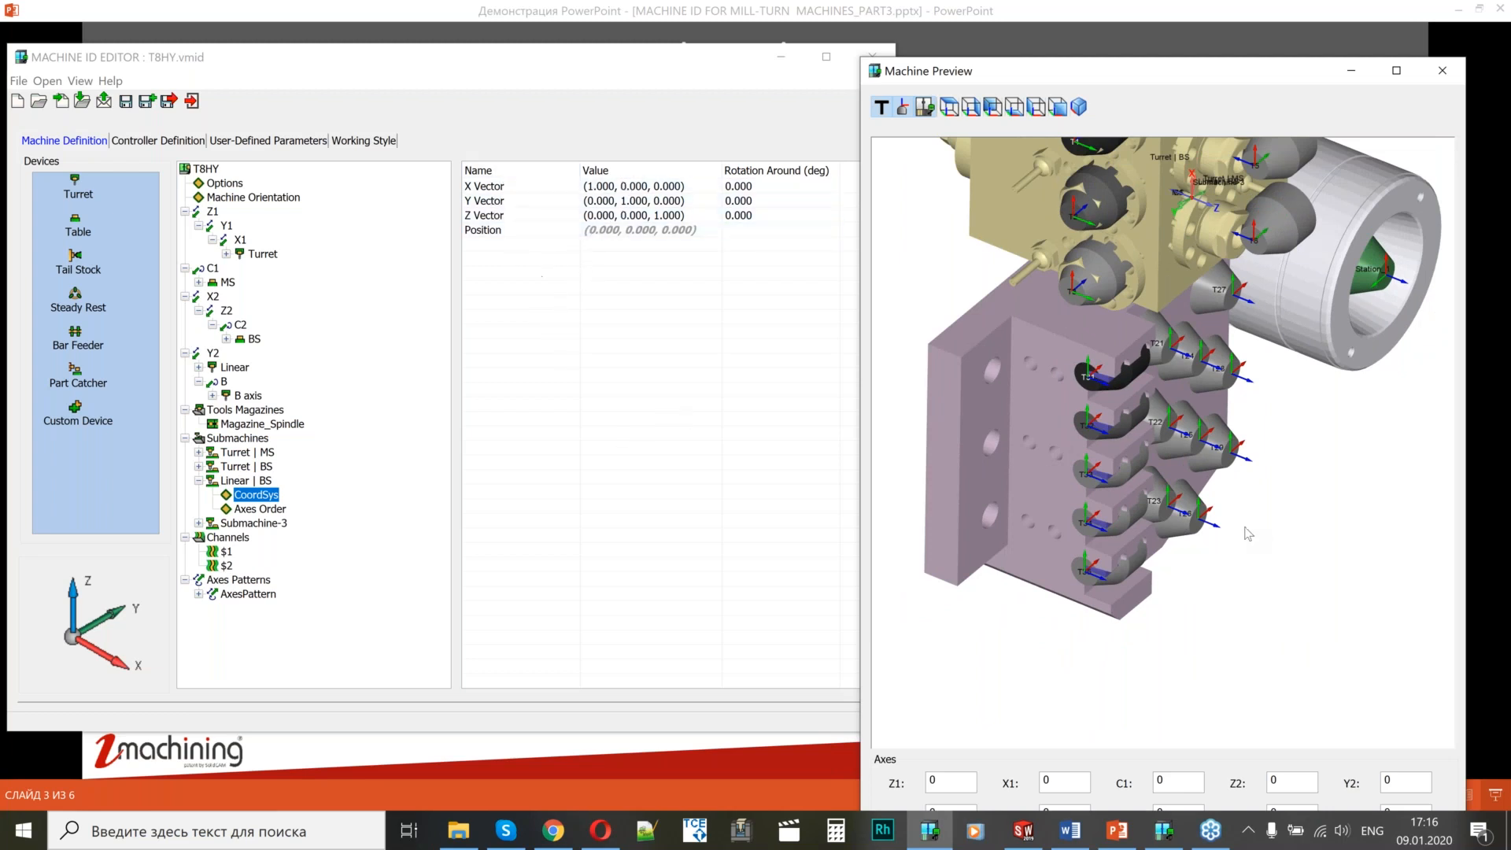
pyautogui.scroll(-3, 1256, 538)
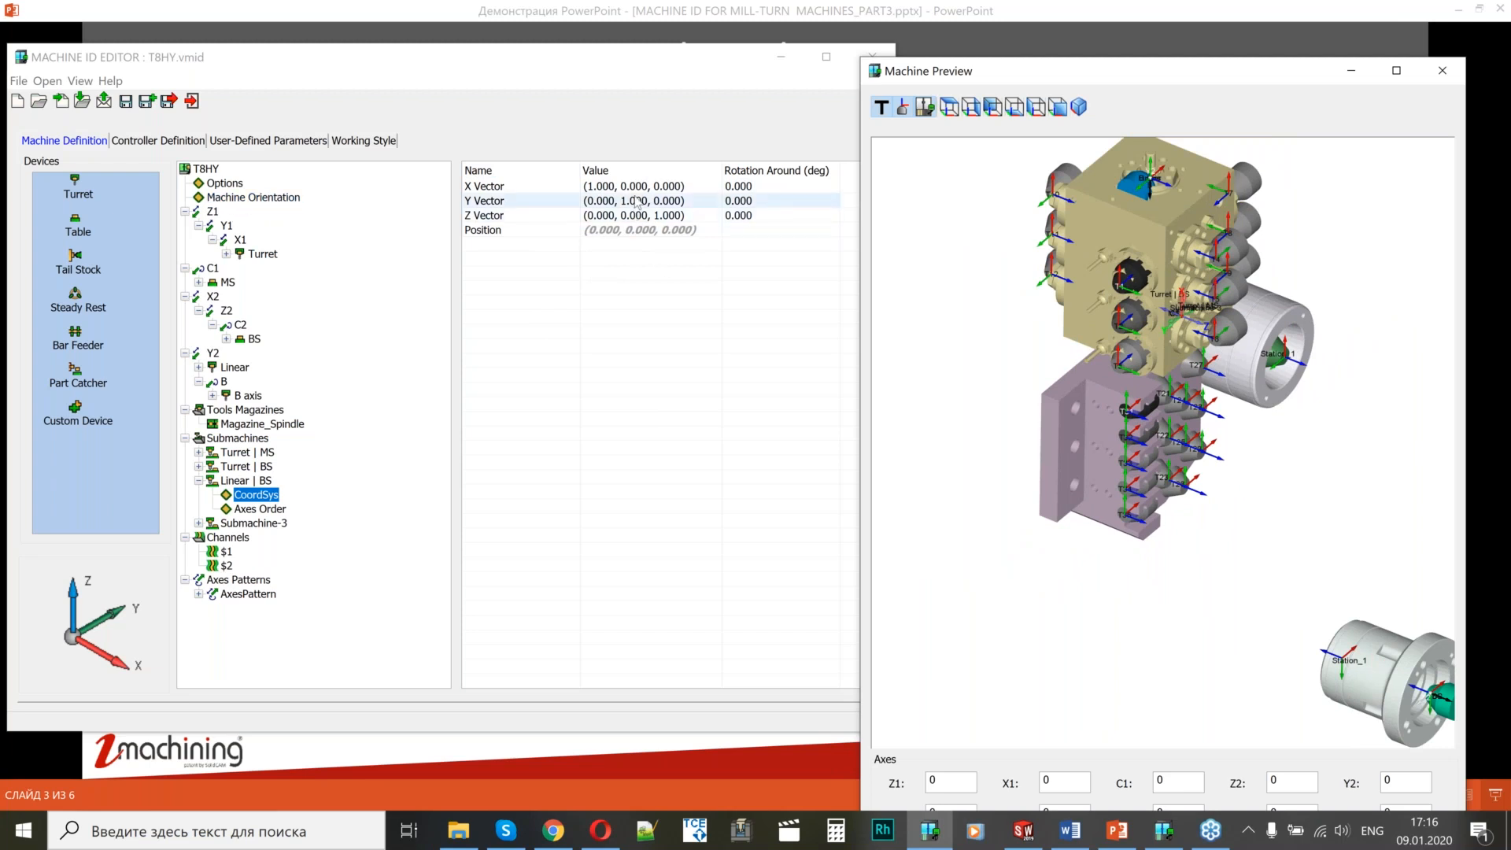
pyautogui.click(753, 187)
pyautogui.write('180')
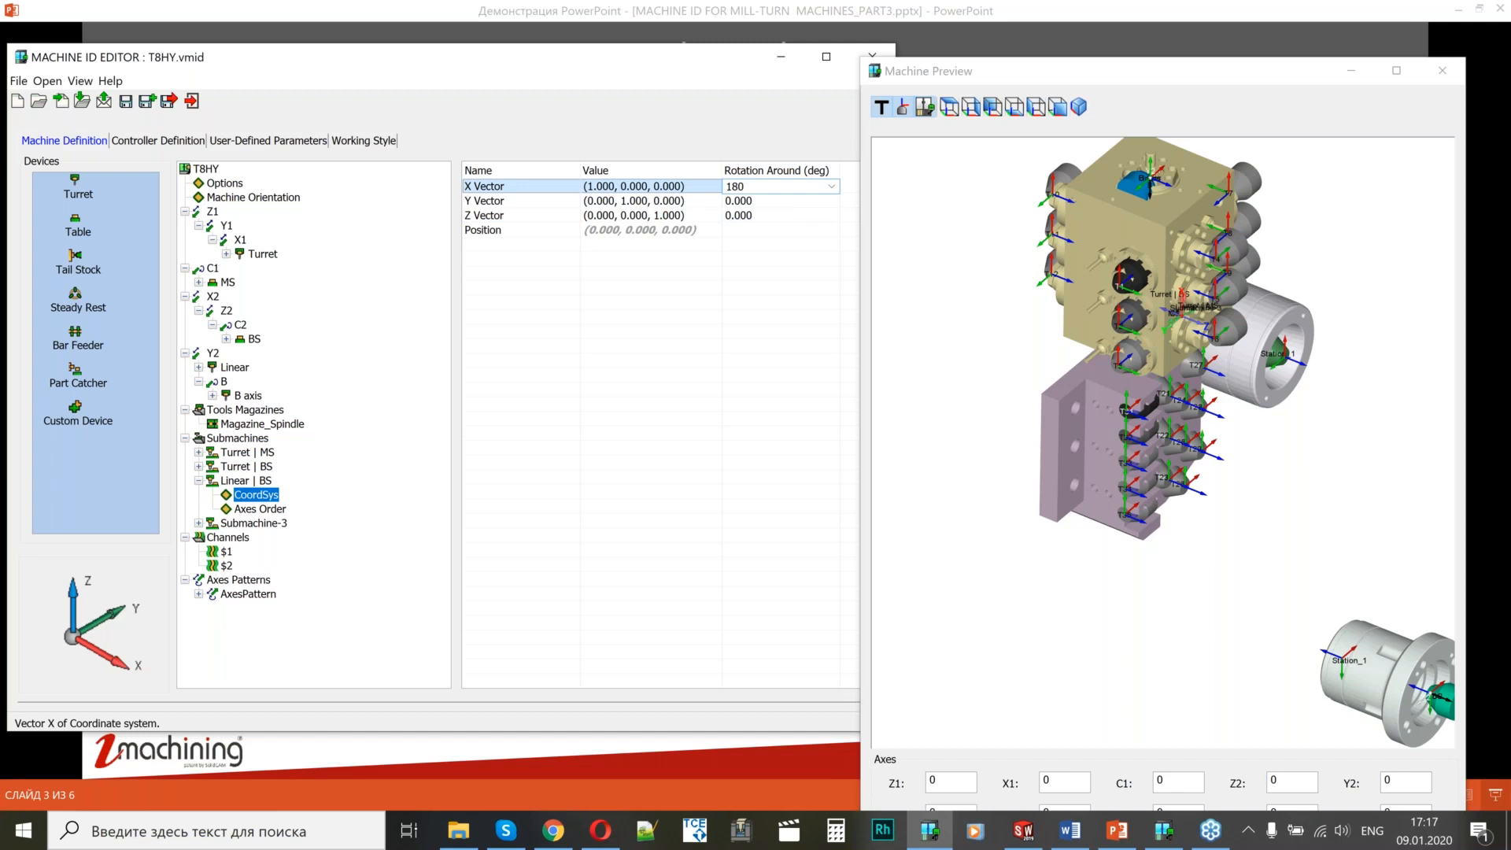
pyautogui.click(751, 216)
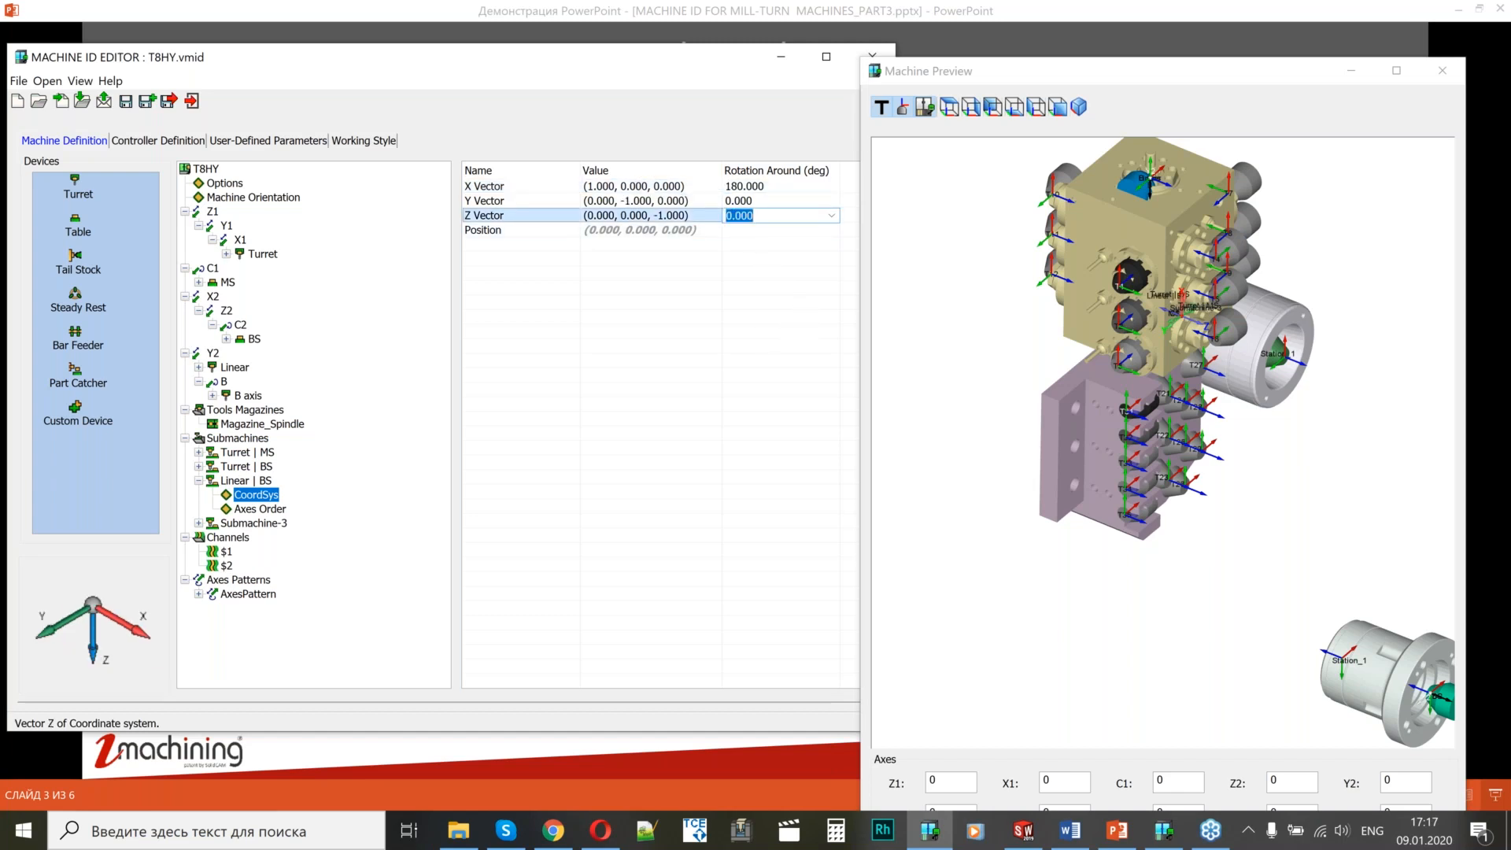
pyautogui.write('90')
pyautogui.click(677, 299)
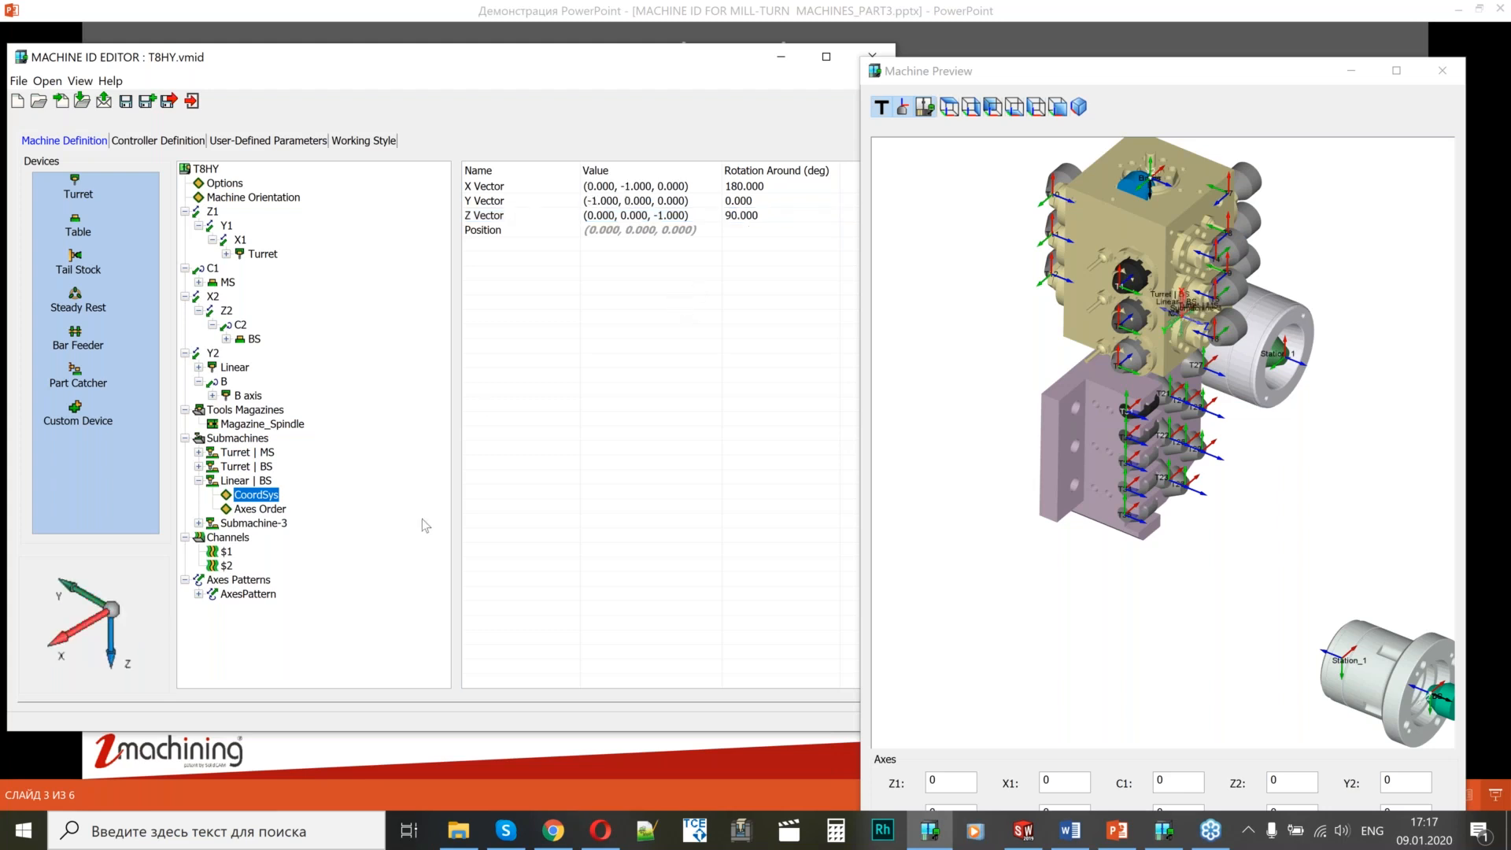
# Show the Linear | BS axes order and move the Y2 axis to -100 in the machine preview.
pyautogui.click(254, 510)
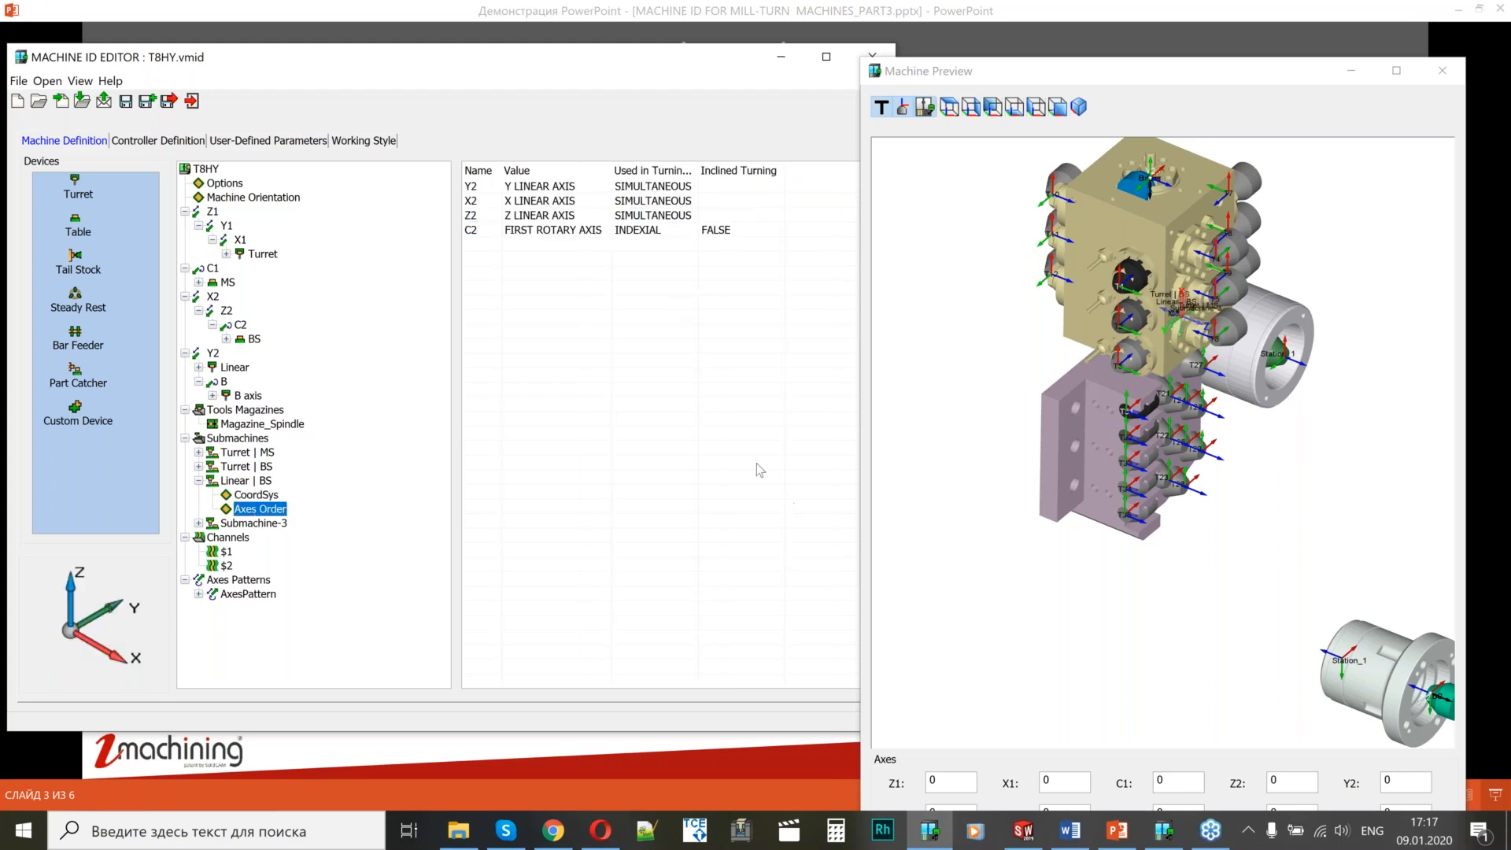
pyautogui.click(1330, 373)
pyautogui.scroll(-5, 1330, 373)
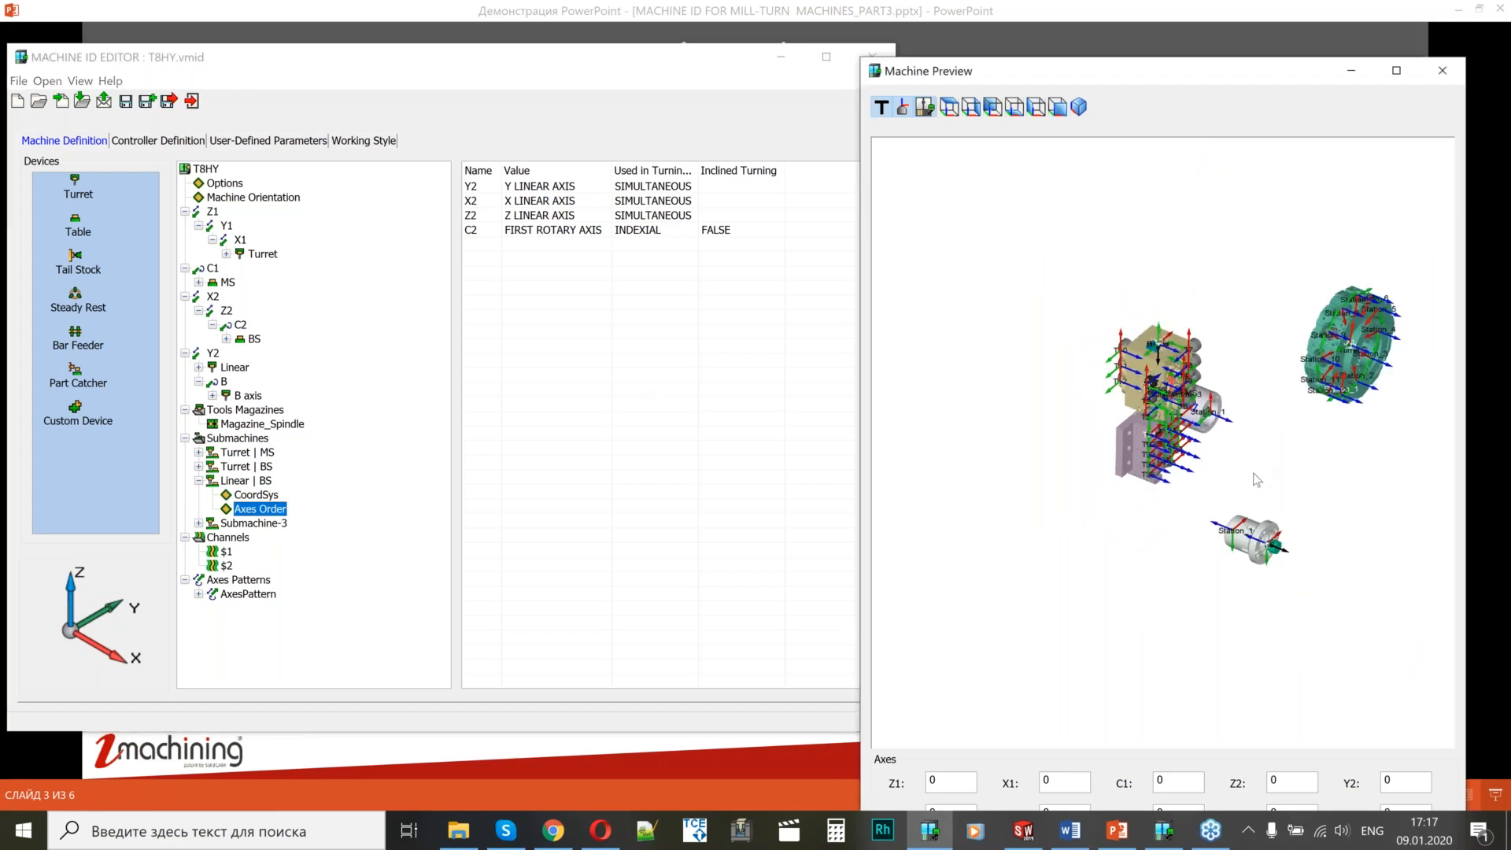
pyautogui.scroll(4, 1263, 472)
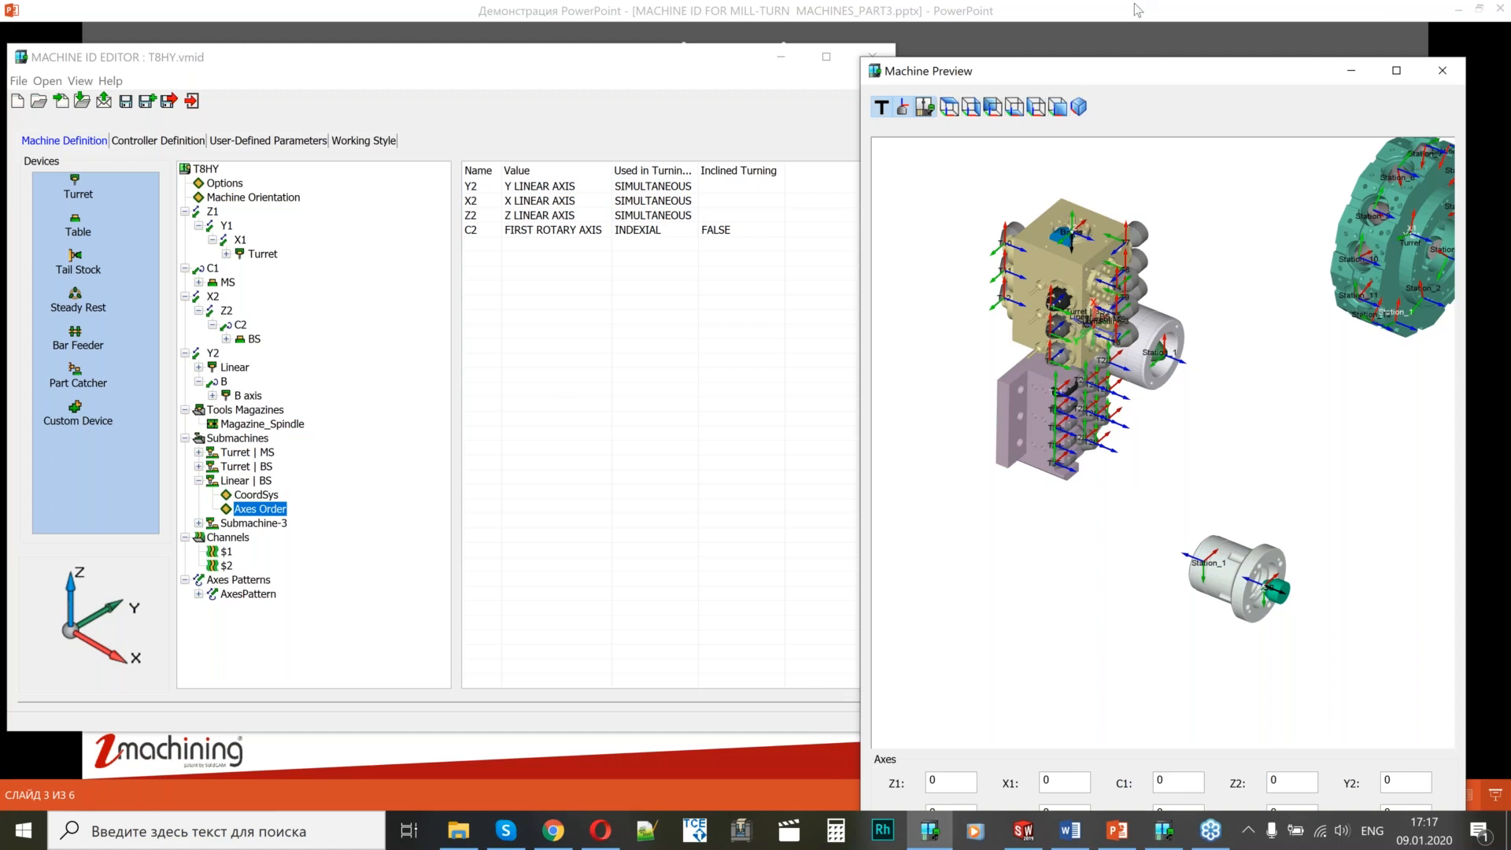
pyautogui.moveTo(1130, 59)
pyautogui.mouseDown()
pyautogui.moveTo(1120, 122)
pyautogui.moveTo(1135, 55)
pyautogui.mouseUp()
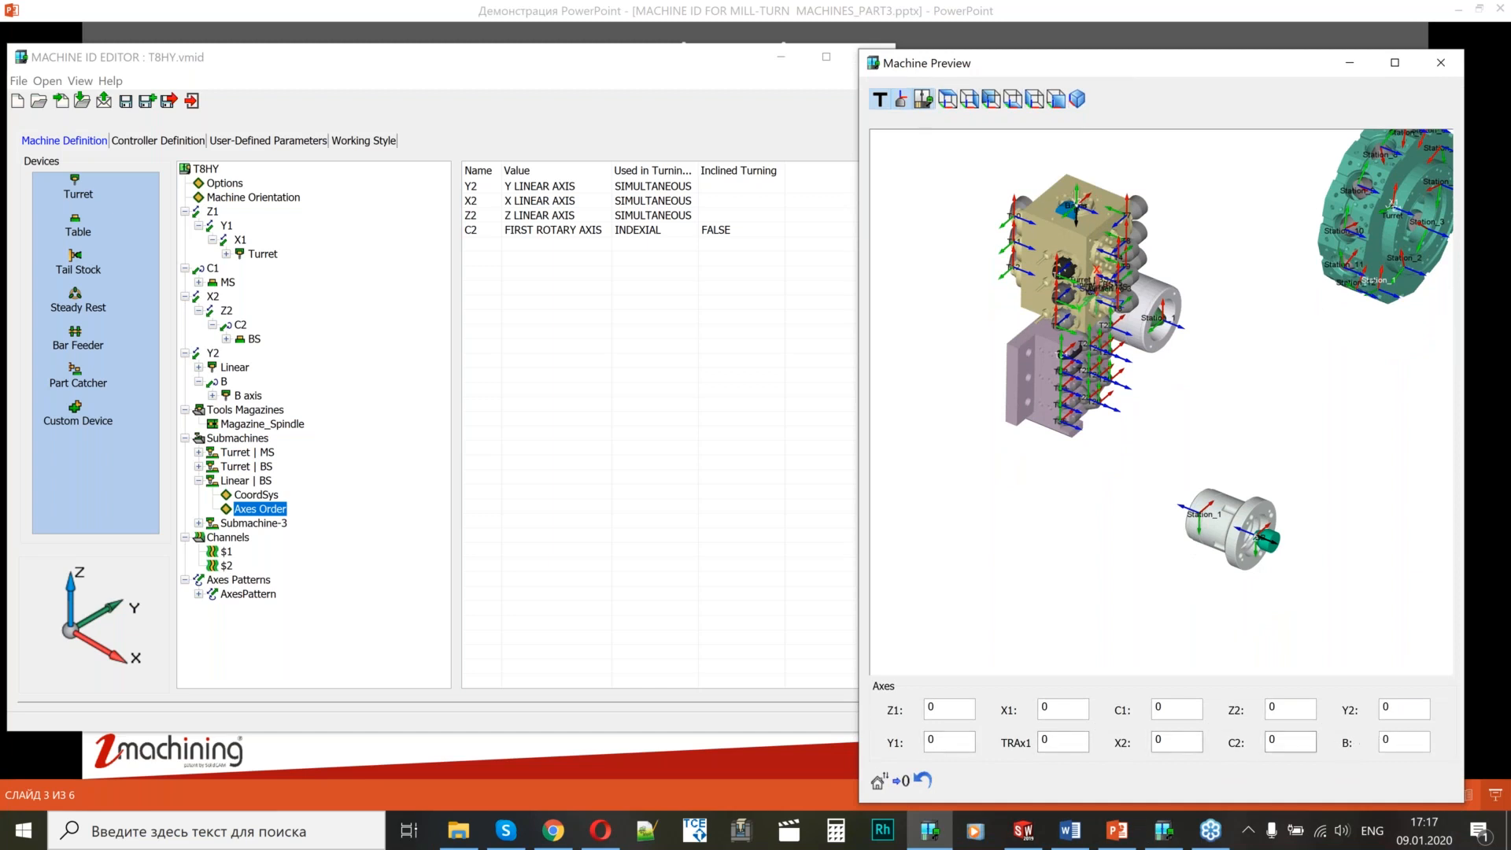
pyautogui.doubleClick(1409, 715)
pyautogui.write('-100')
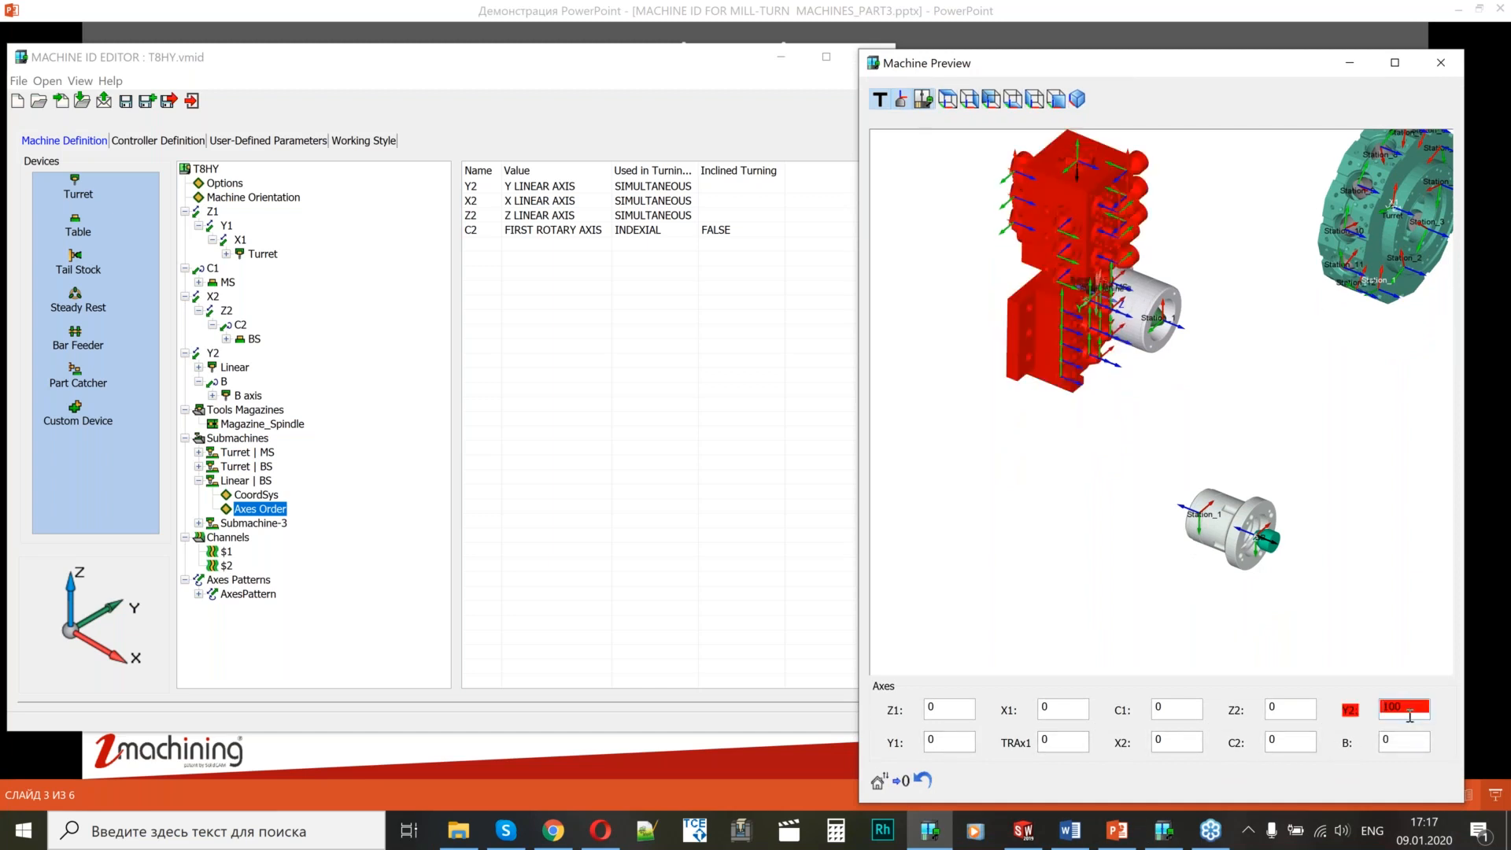
pyautogui.press('Return')
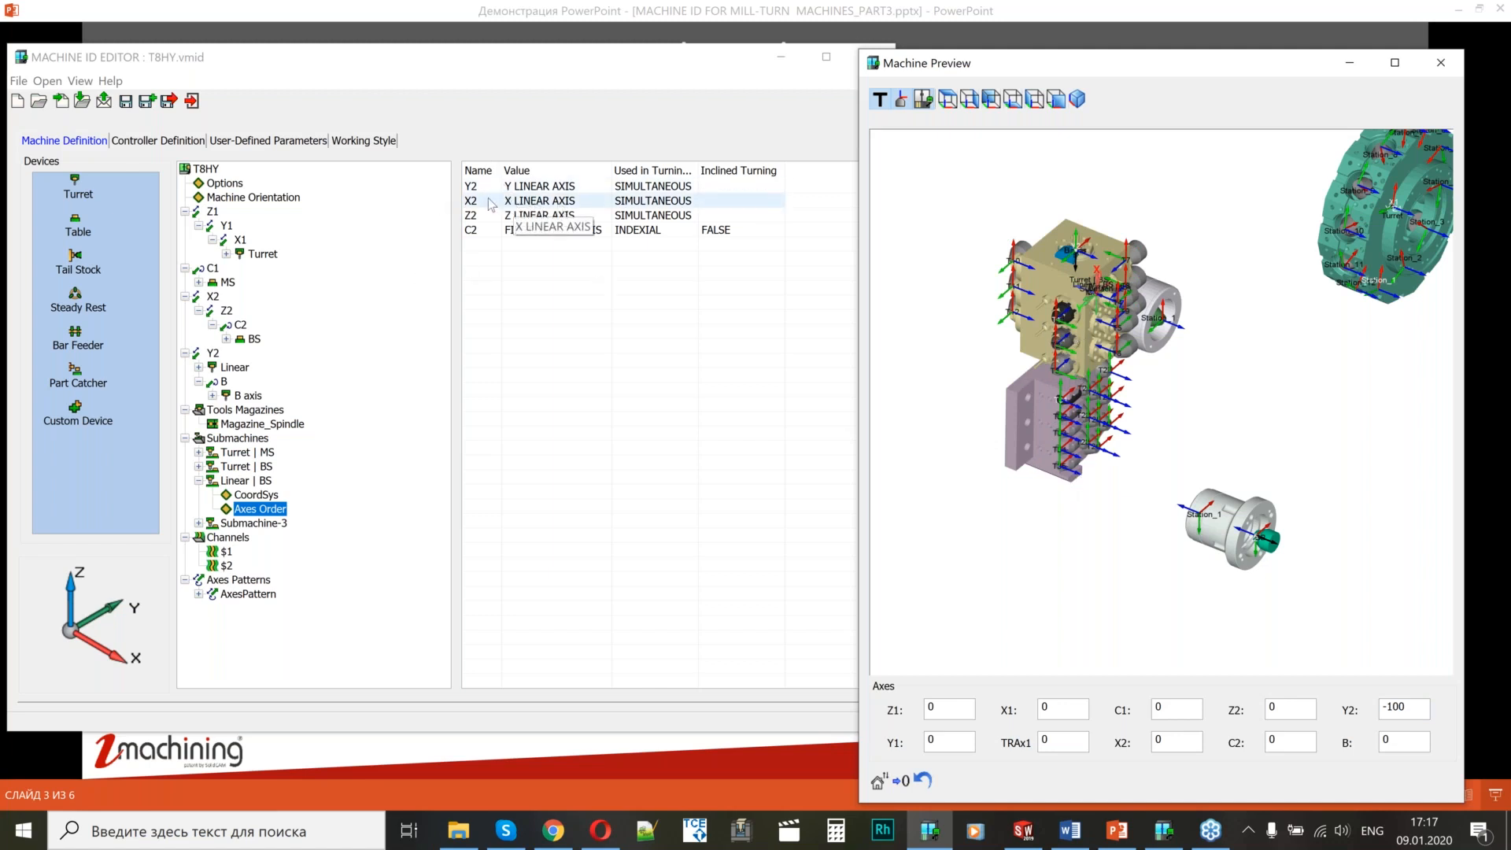
# Check the X2 axis motion in the machine preview by moving it to -200 and back to 0.
pyautogui.click(1157, 740)
pyautogui.write('-200')
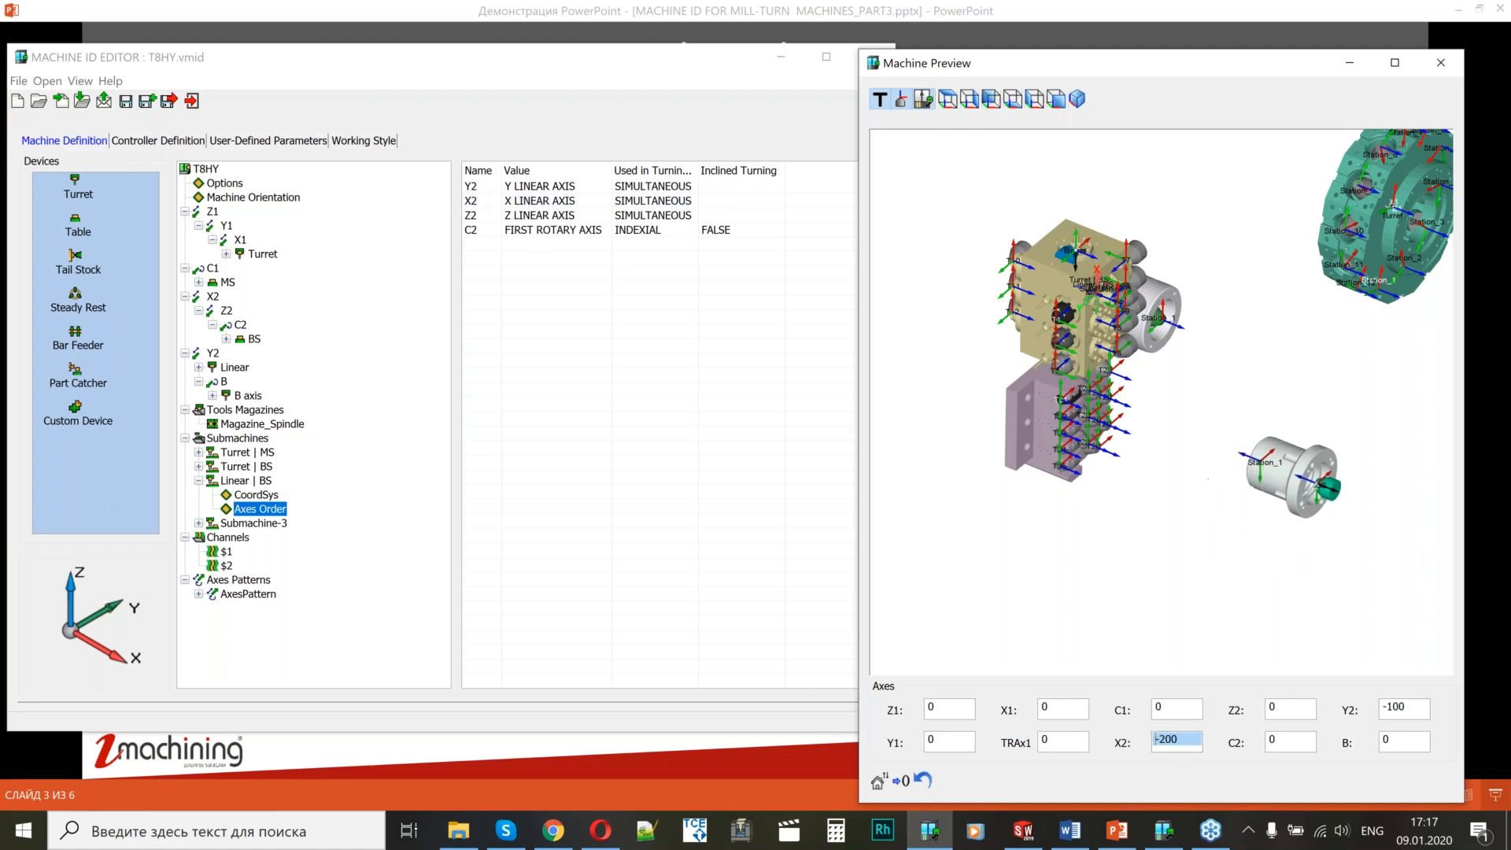
pyautogui.press('Return')
pyautogui.write('0')
pyautogui.press('Return')
pyautogui.scroll(-2, 1176, 741)
pyautogui.scroll(2, 1176, 740)
pyautogui.scroll(-1, 1176, 740)
pyautogui.scroll(1, 1176, 740)
pyautogui.scroll(-1, 1176, 741)
pyautogui.scroll(1, 1176, 741)
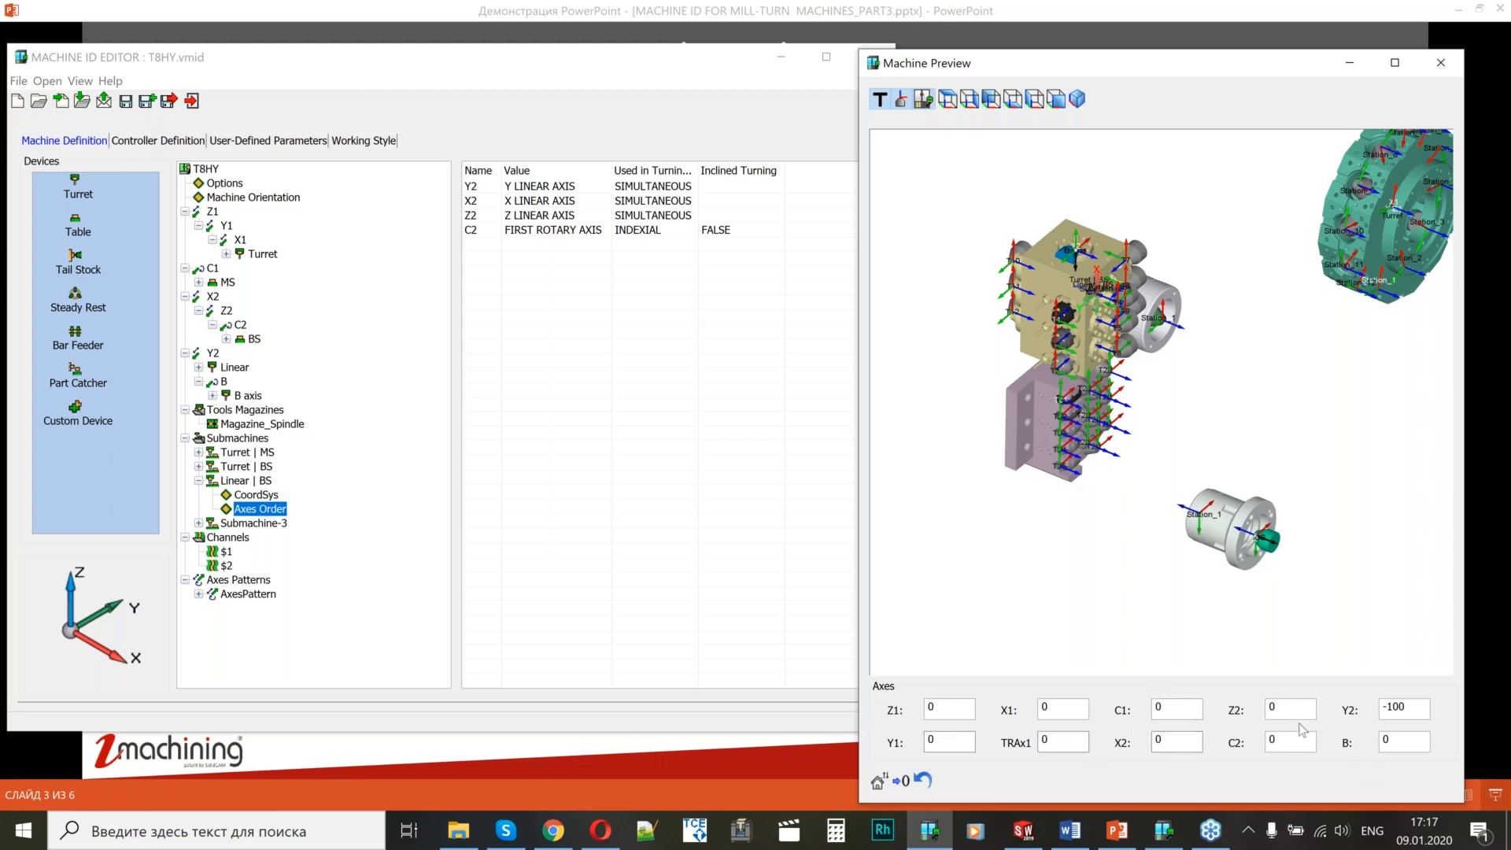
# Check the Z2 axis motion in the machine preview by moving it to -100 and back to 0.
pyautogui.click(1295, 711)
pyautogui.scroll(-2, 1295, 710)
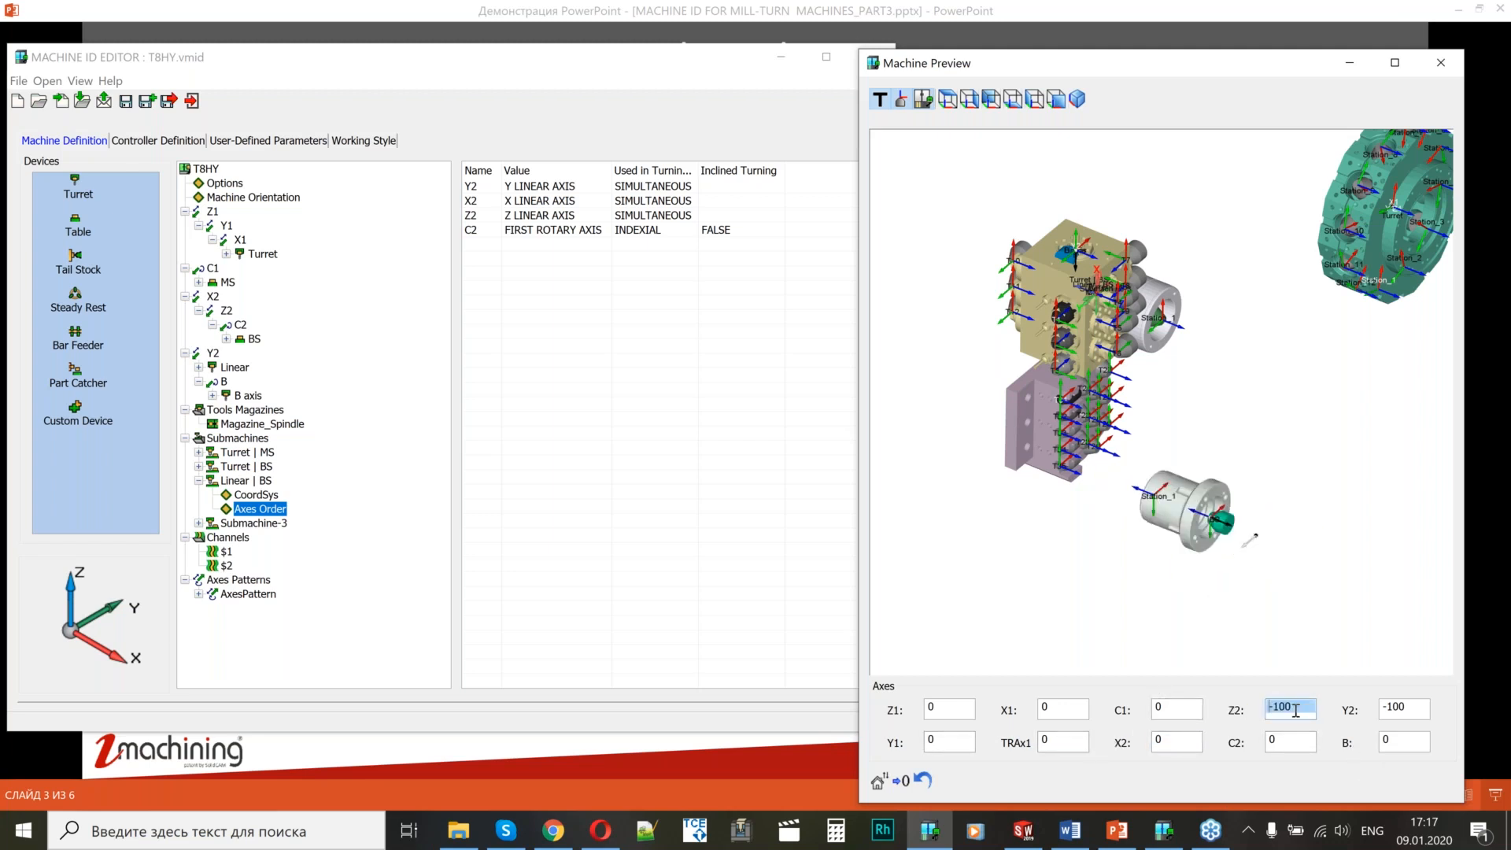
pyautogui.scroll(2, 1295, 710)
pyautogui.scroll(4, 1205, 512)
pyautogui.scroll(-4, 1102, 453)
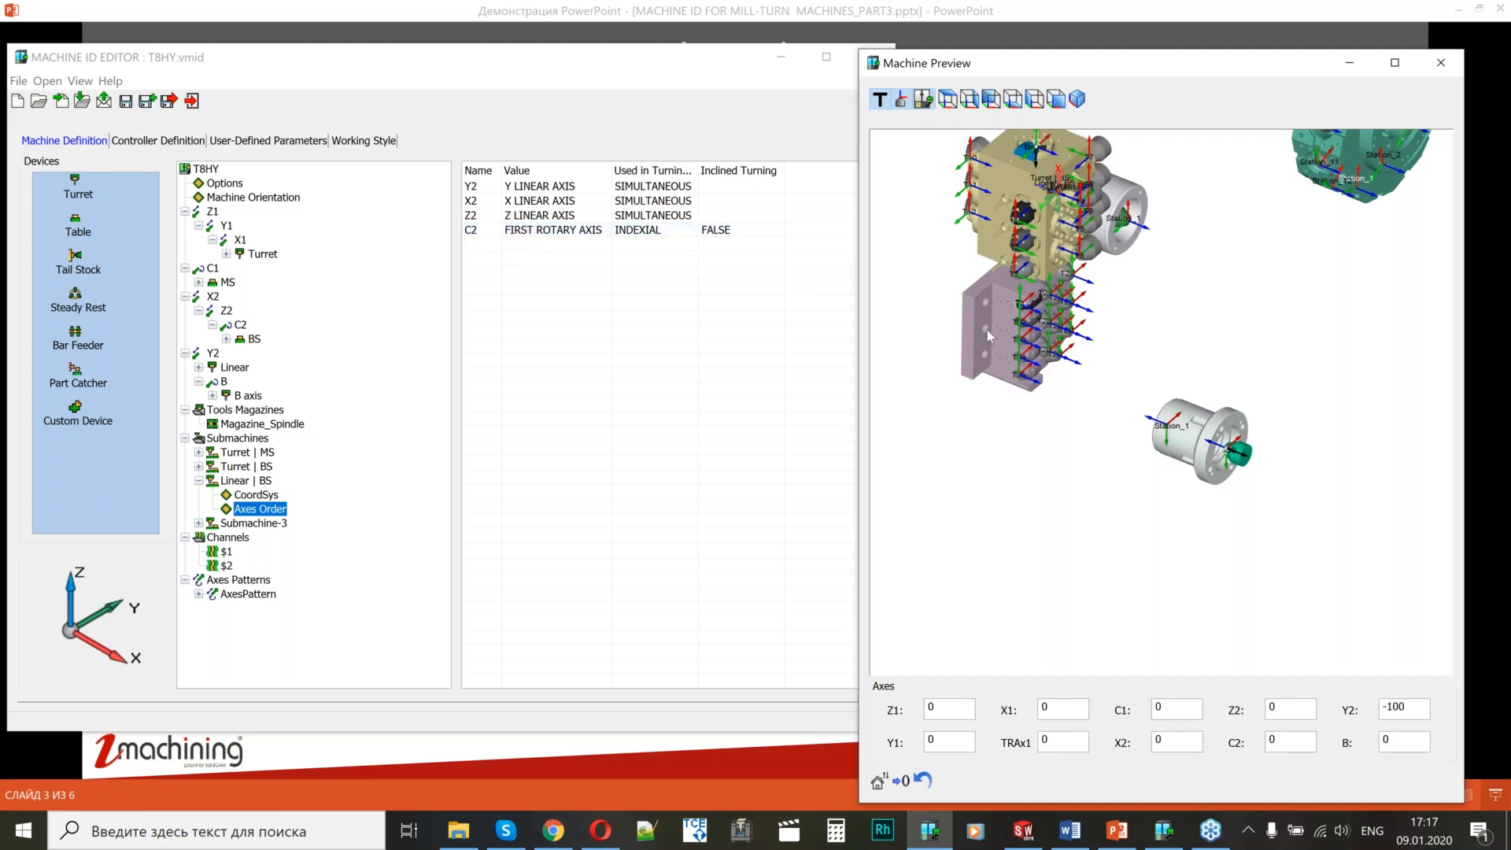
# Set the C2 axis to NOT USED for turning in the Linear | BS axes order and collapse that submachine.
pyautogui.click(669, 229)
pyautogui.click(642, 244)
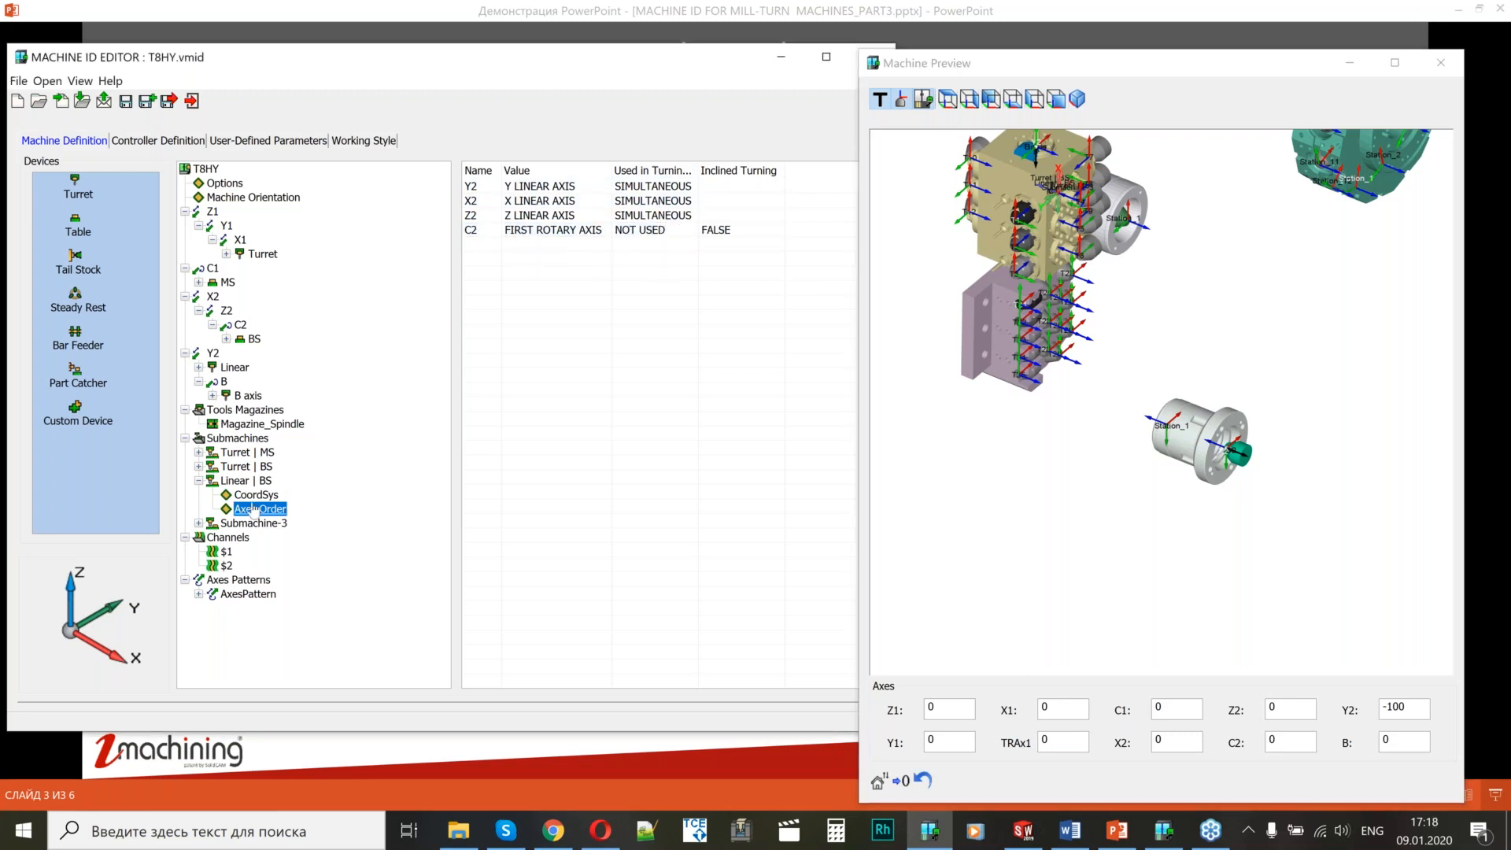
pyautogui.click(199, 480)
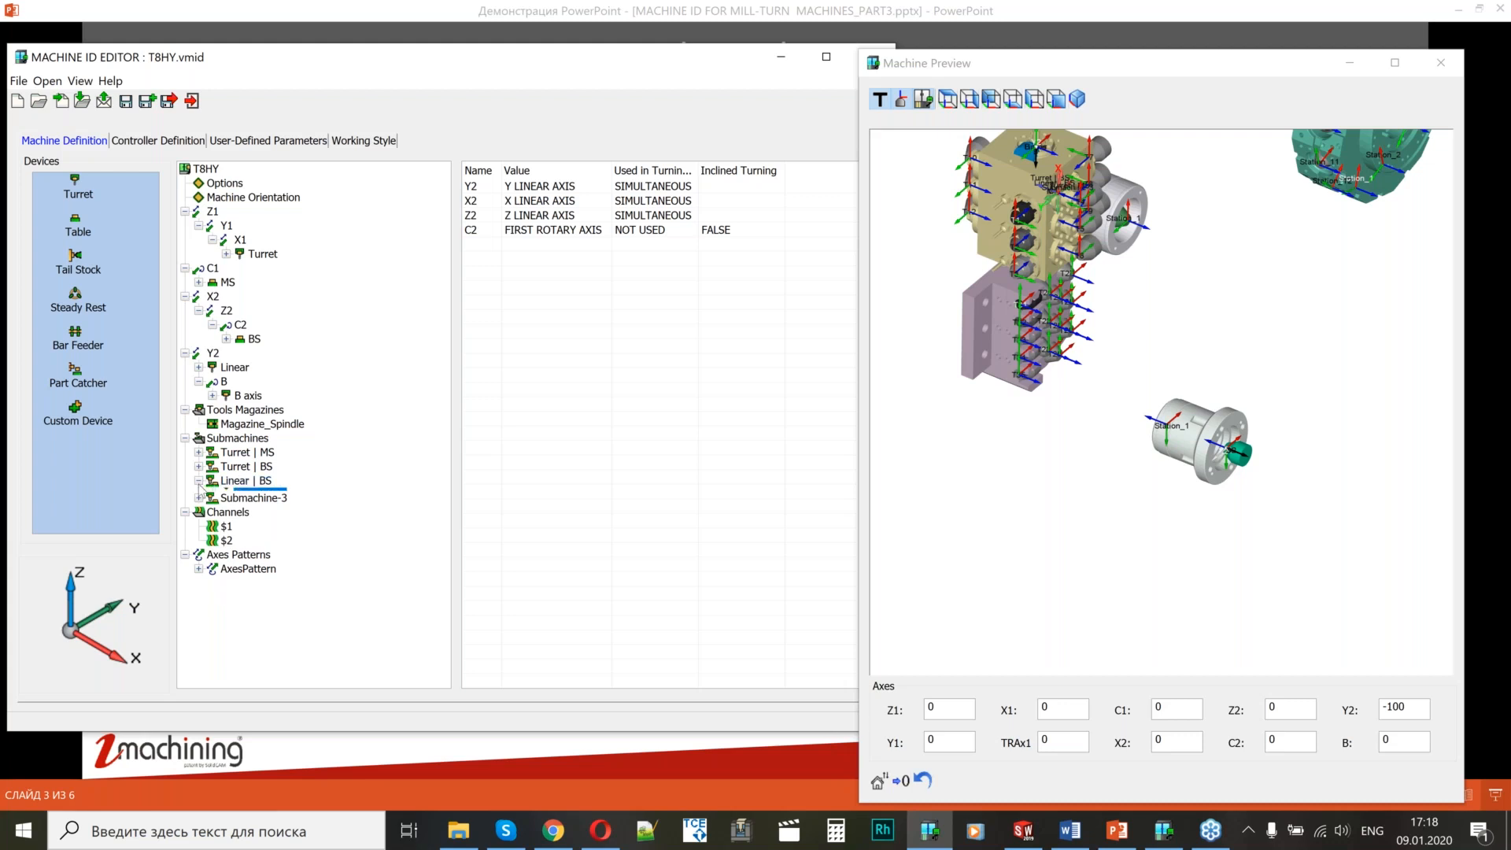
# Assign the B axis turret and the BS table to Submachine-3.
pyautogui.click(250, 495)
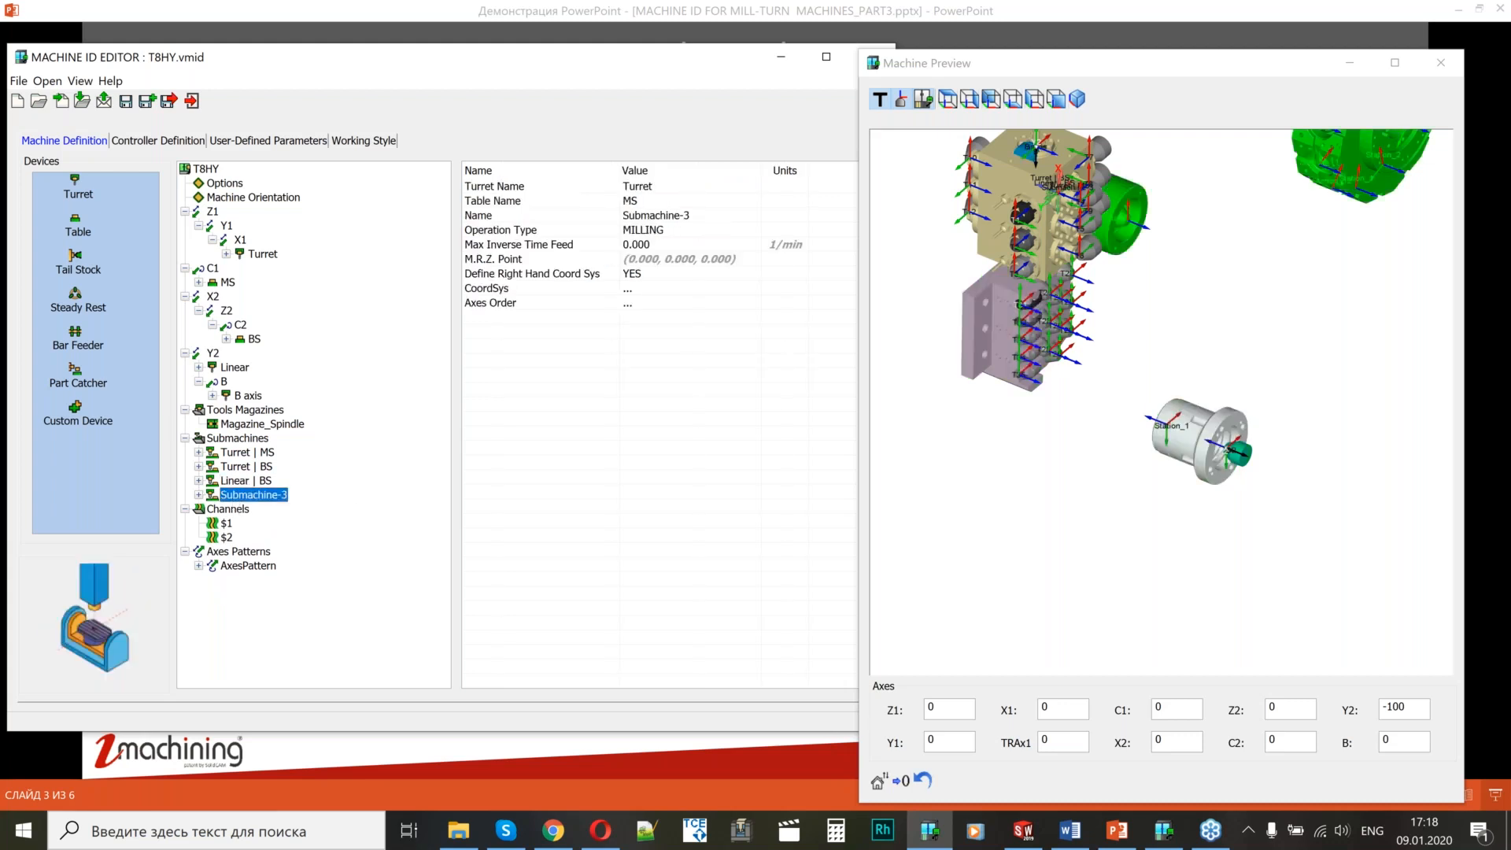
pyautogui.click(888, 343)
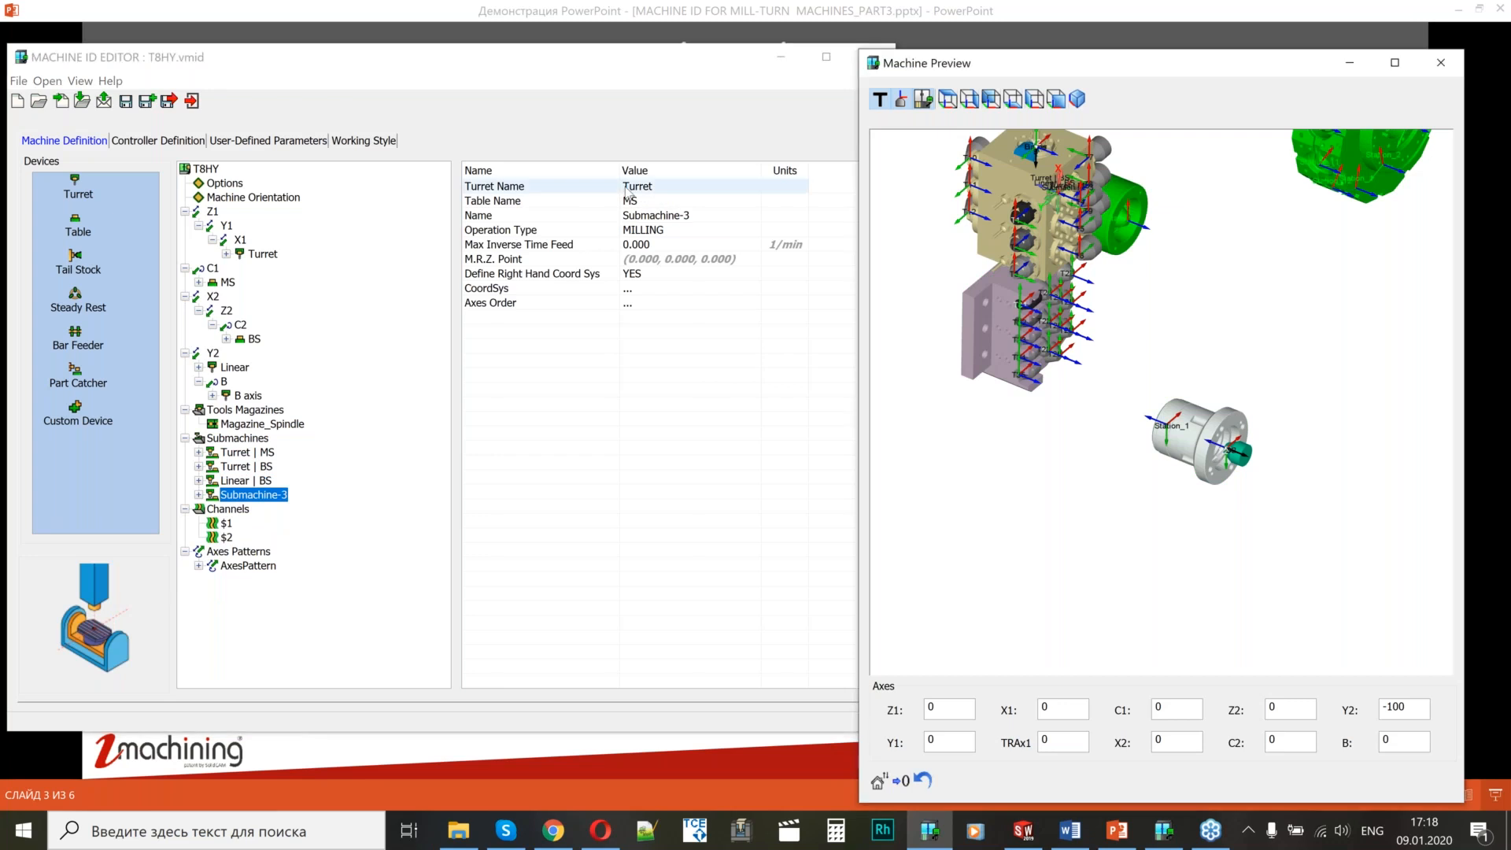
pyautogui.click(627, 186)
pyautogui.click(645, 230)
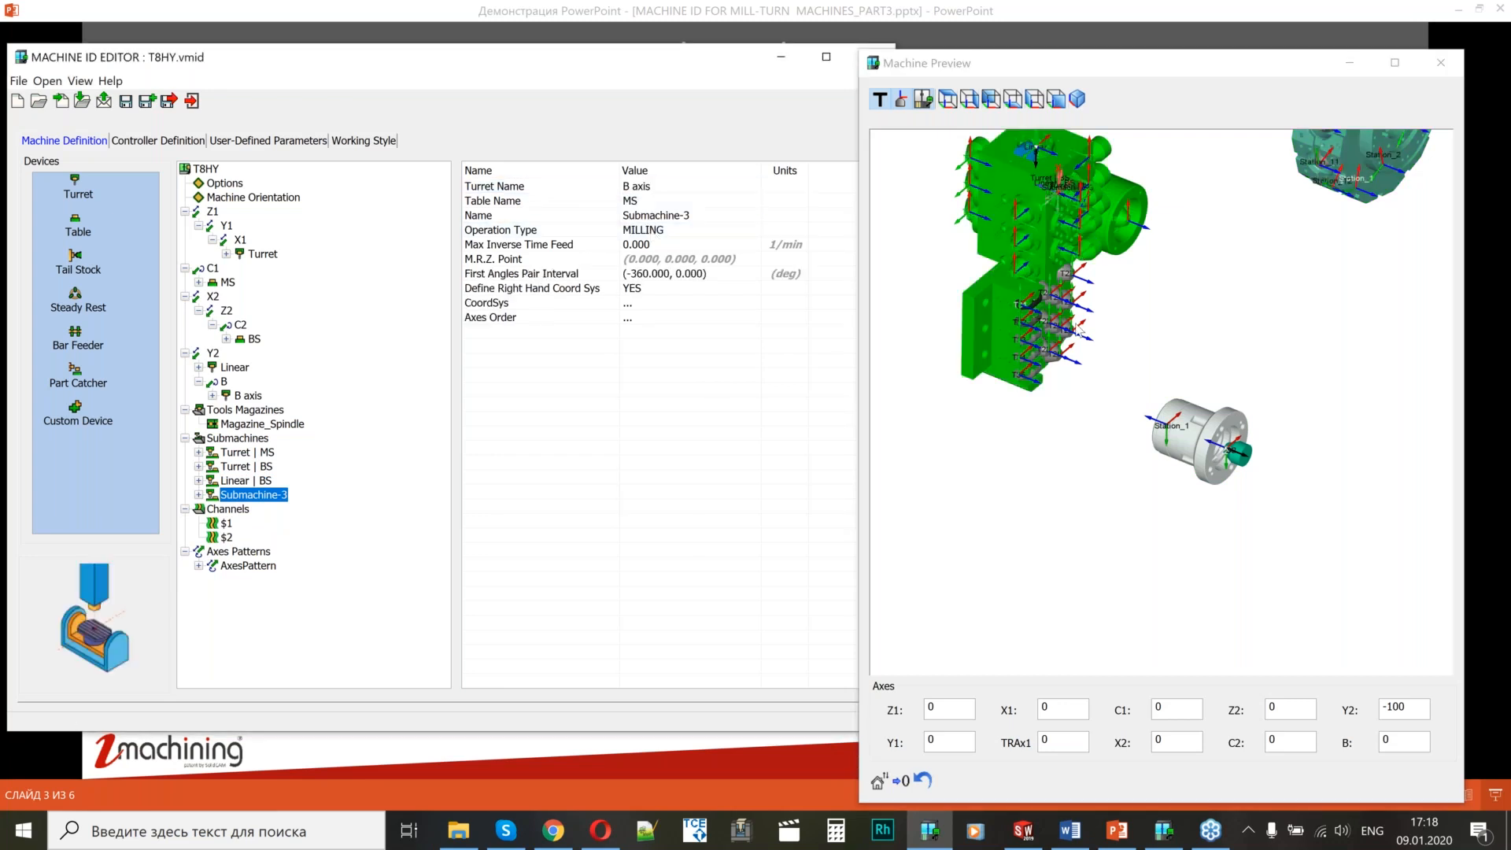
pyautogui.scroll(-2, 1088, 348)
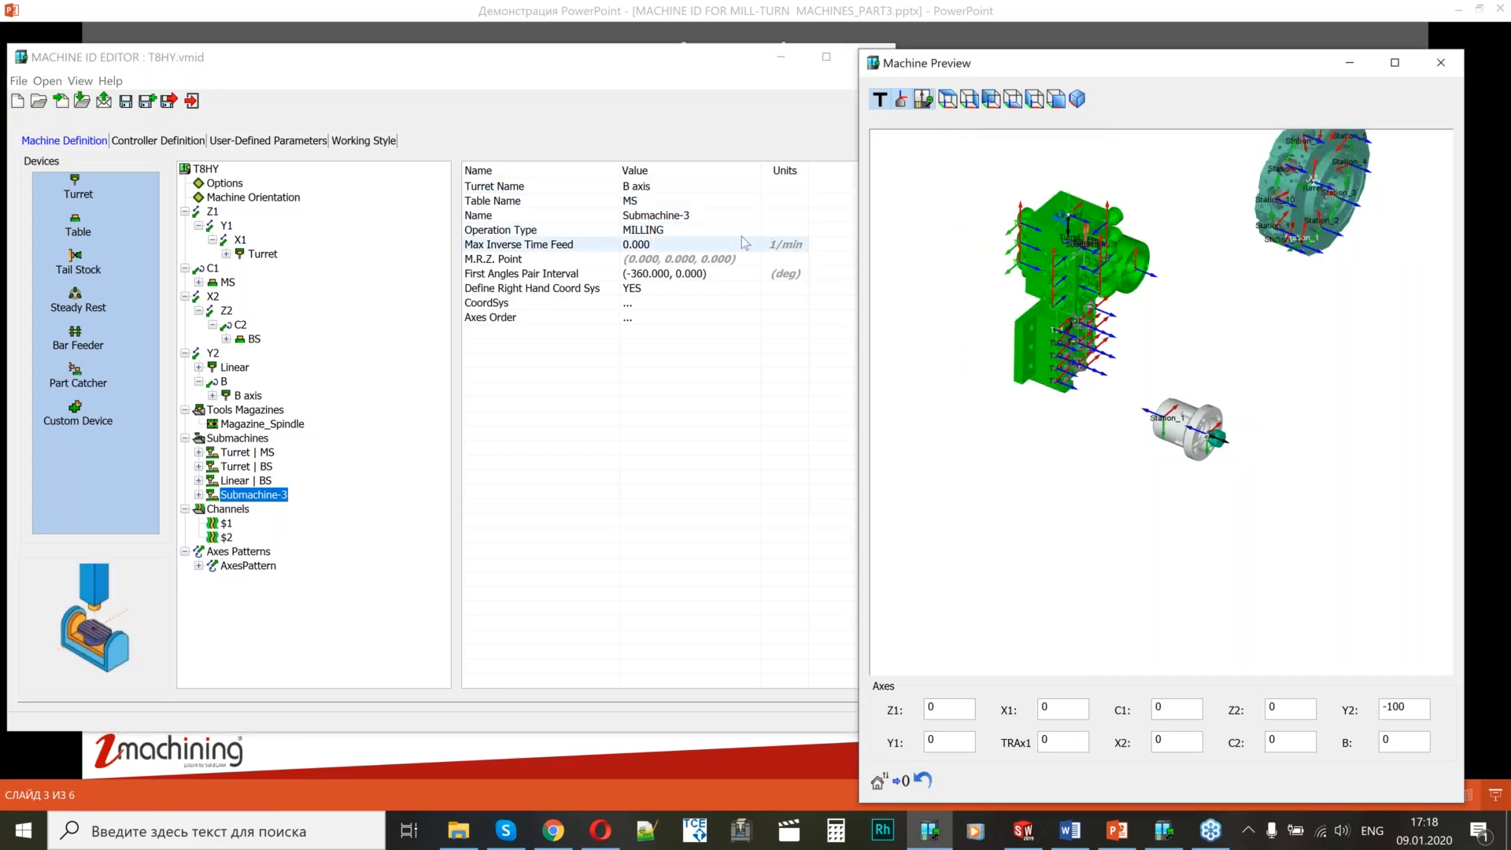
pyautogui.click(638, 203)
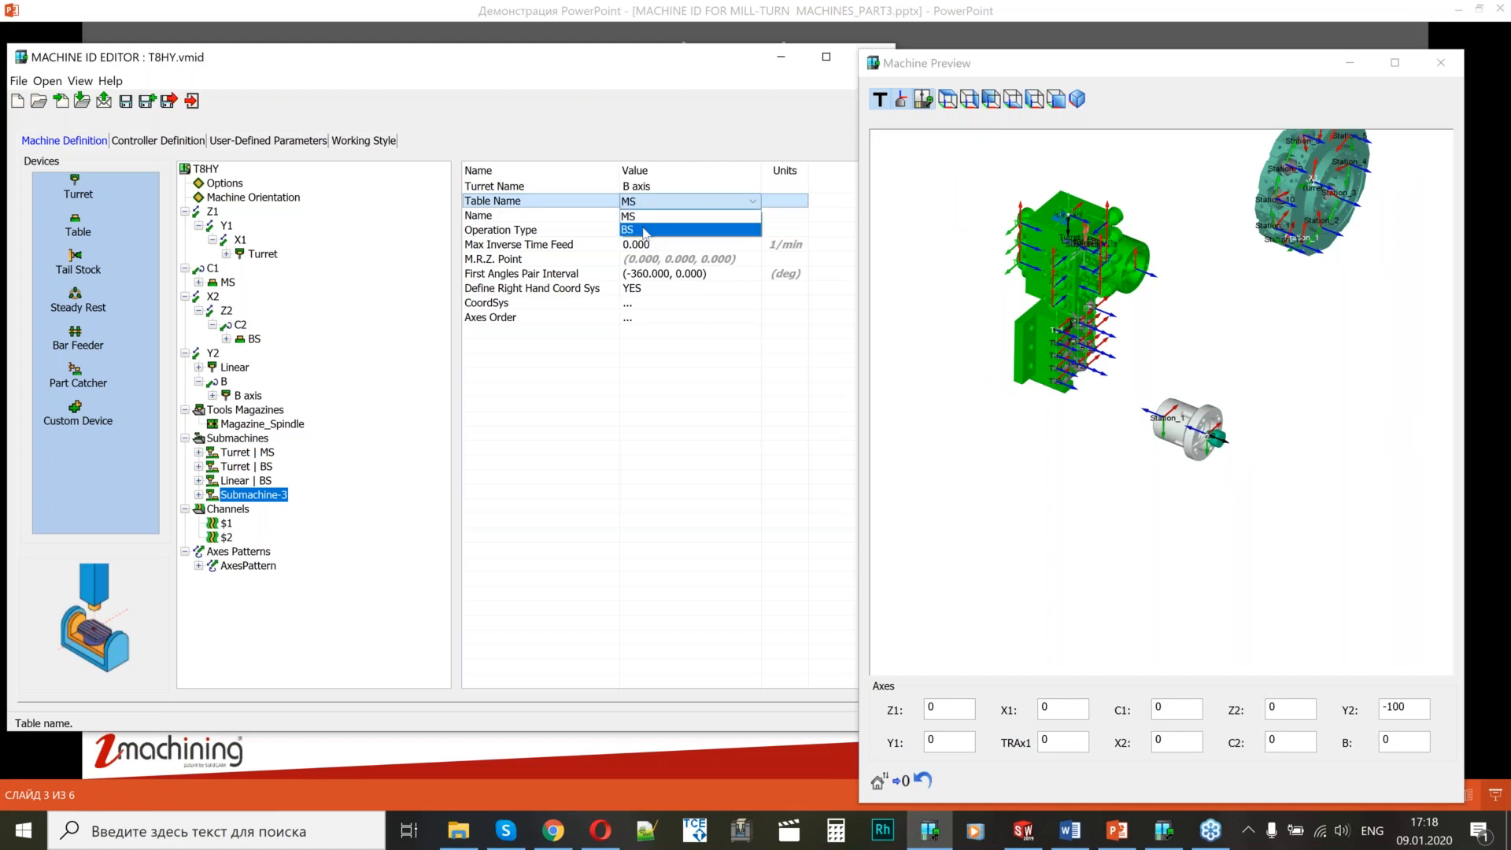
pyautogui.click(645, 230)
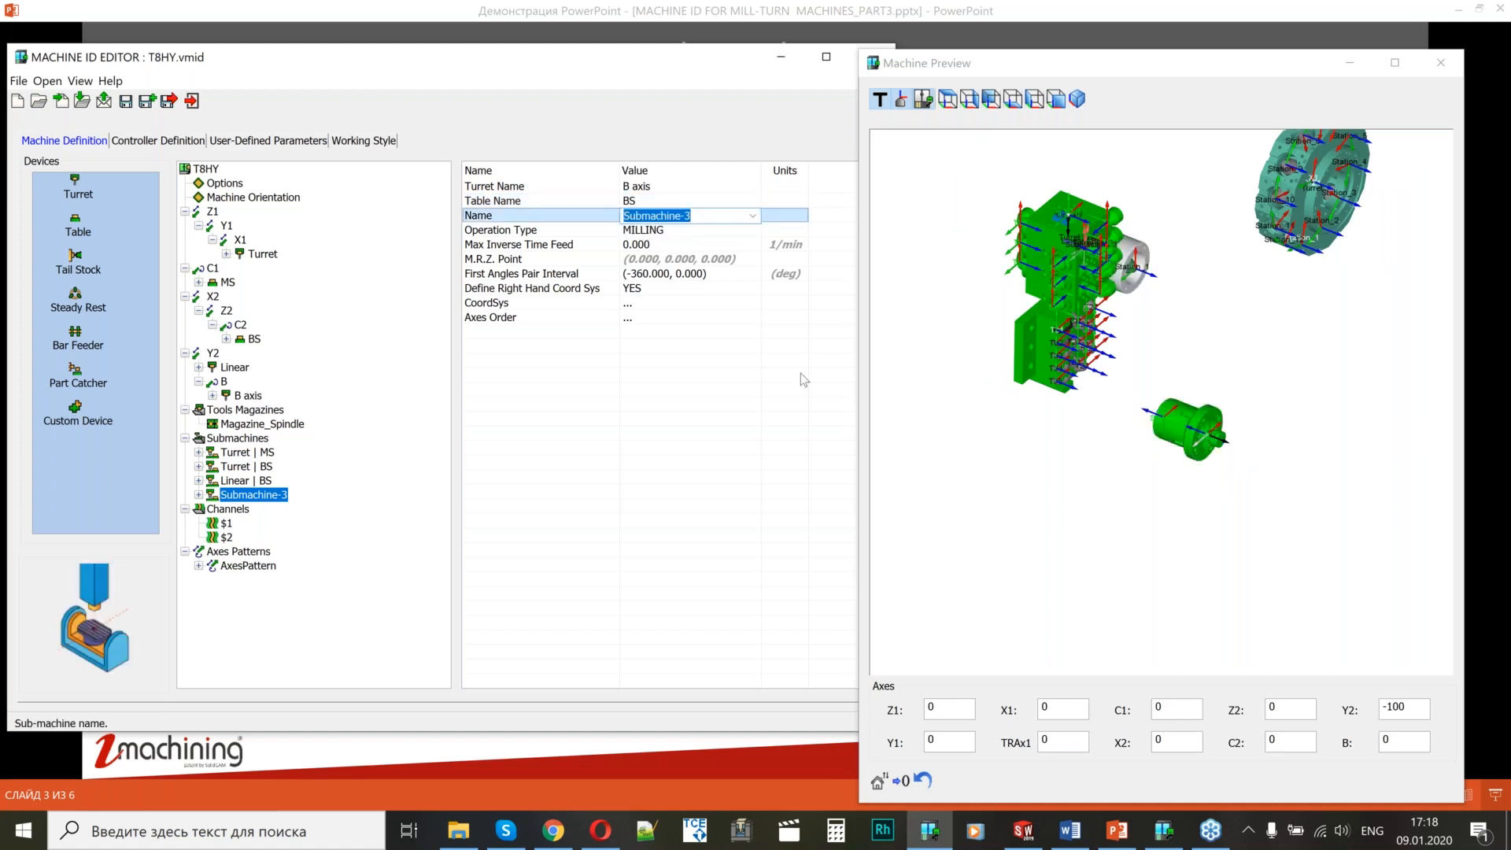
# Rename Submachine-3 as "B axis | BS" and choose MILLING as its operation type.
pyautogui.write('B')
pyautogui.click(674, 230)
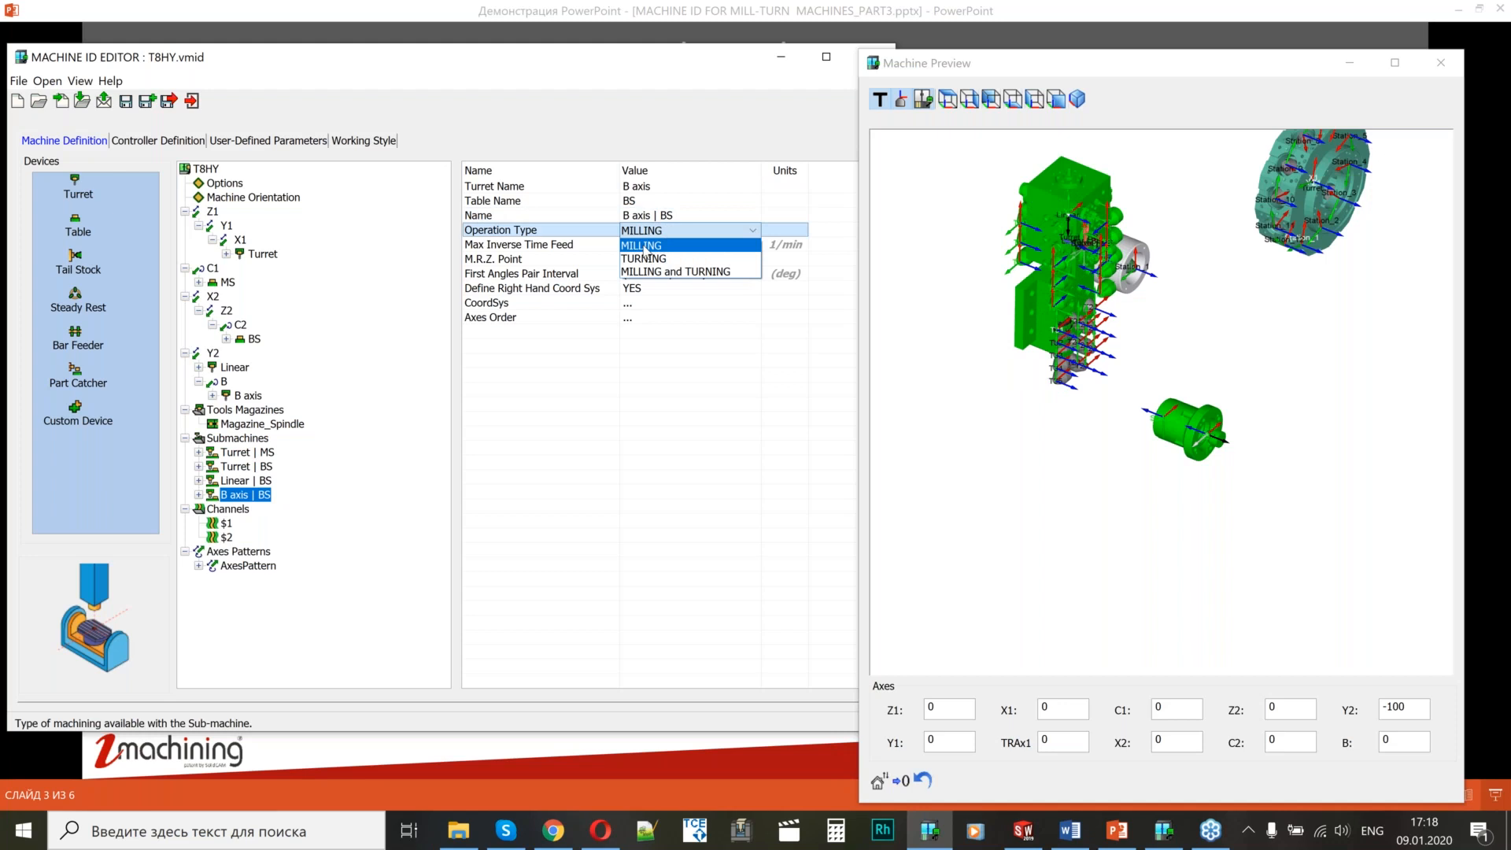
pyautogui.click(644, 247)
pyautogui.click(1211, 368)
pyautogui.scroll(1, 1204, 340)
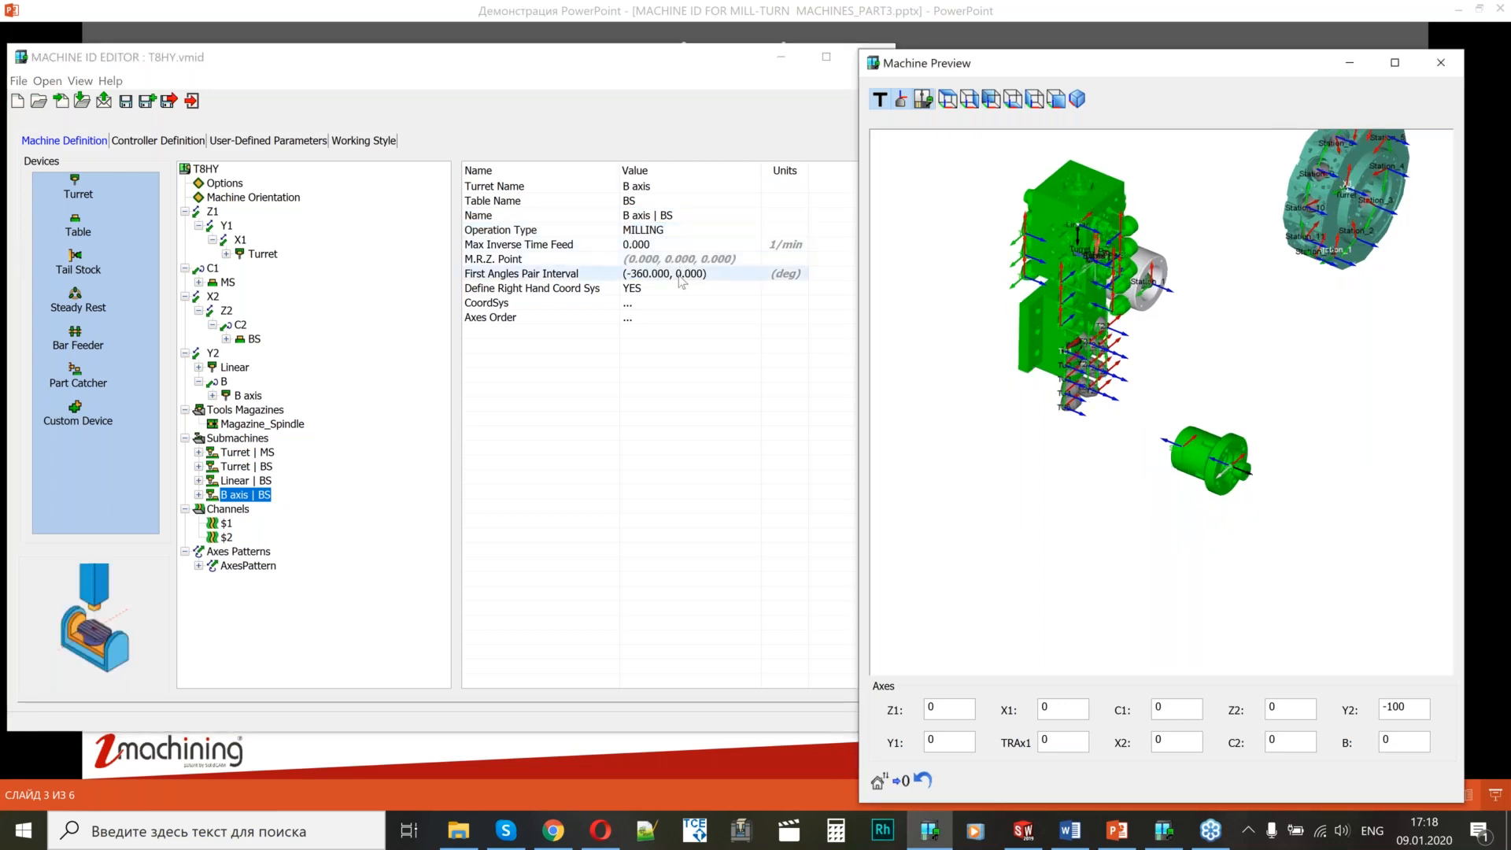
# Rotate the coordinate system of the B axis | BS submachine 180 degrees around X and 90 degrees around Z.
pyautogui.click(199, 495)
pyautogui.click(266, 510)
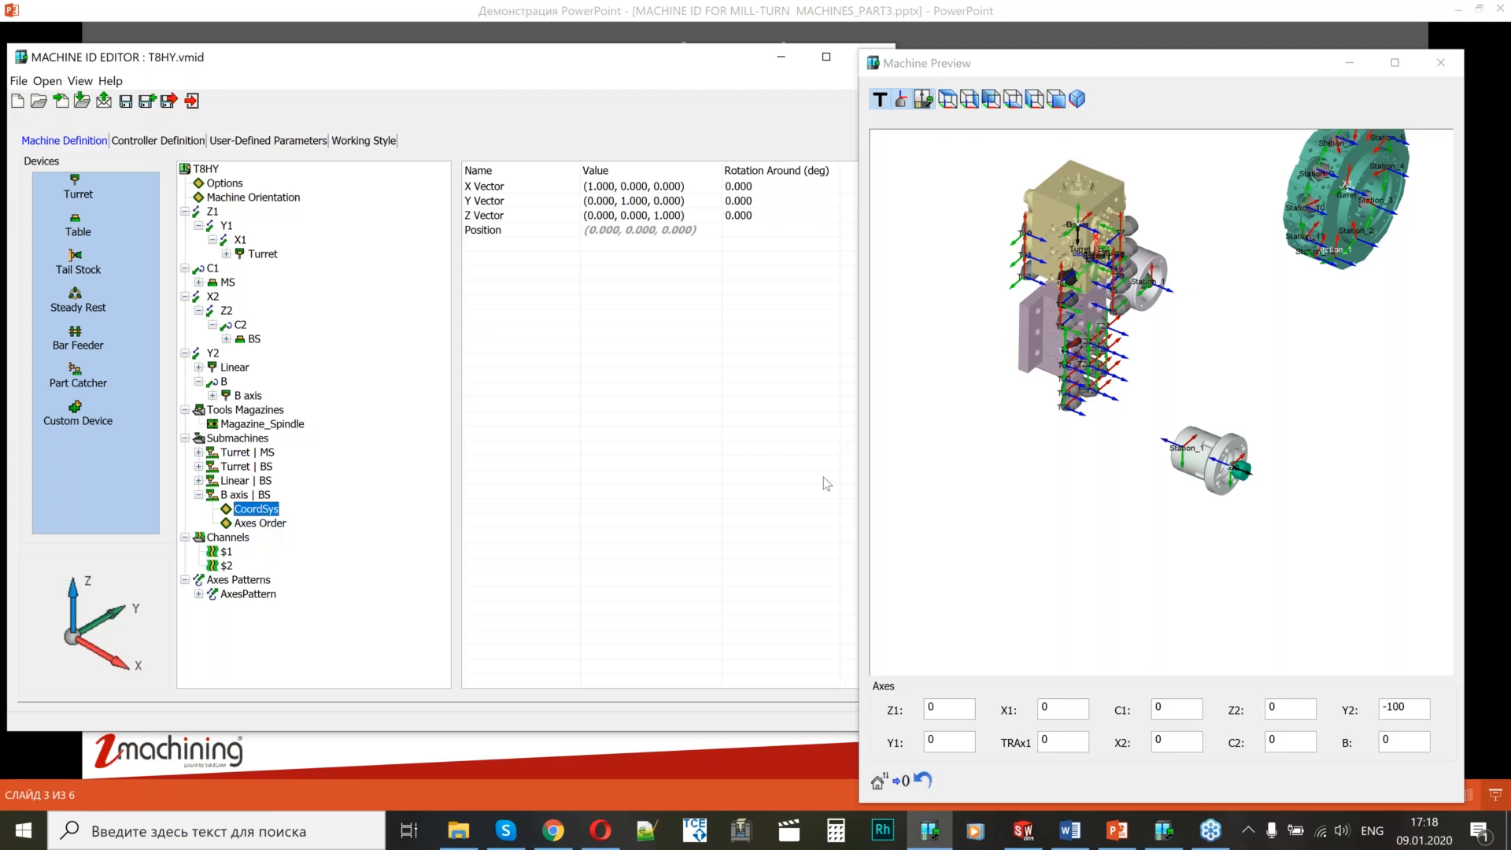
pyautogui.scroll(2, 998, 363)
pyautogui.scroll(-3, 1163, 405)
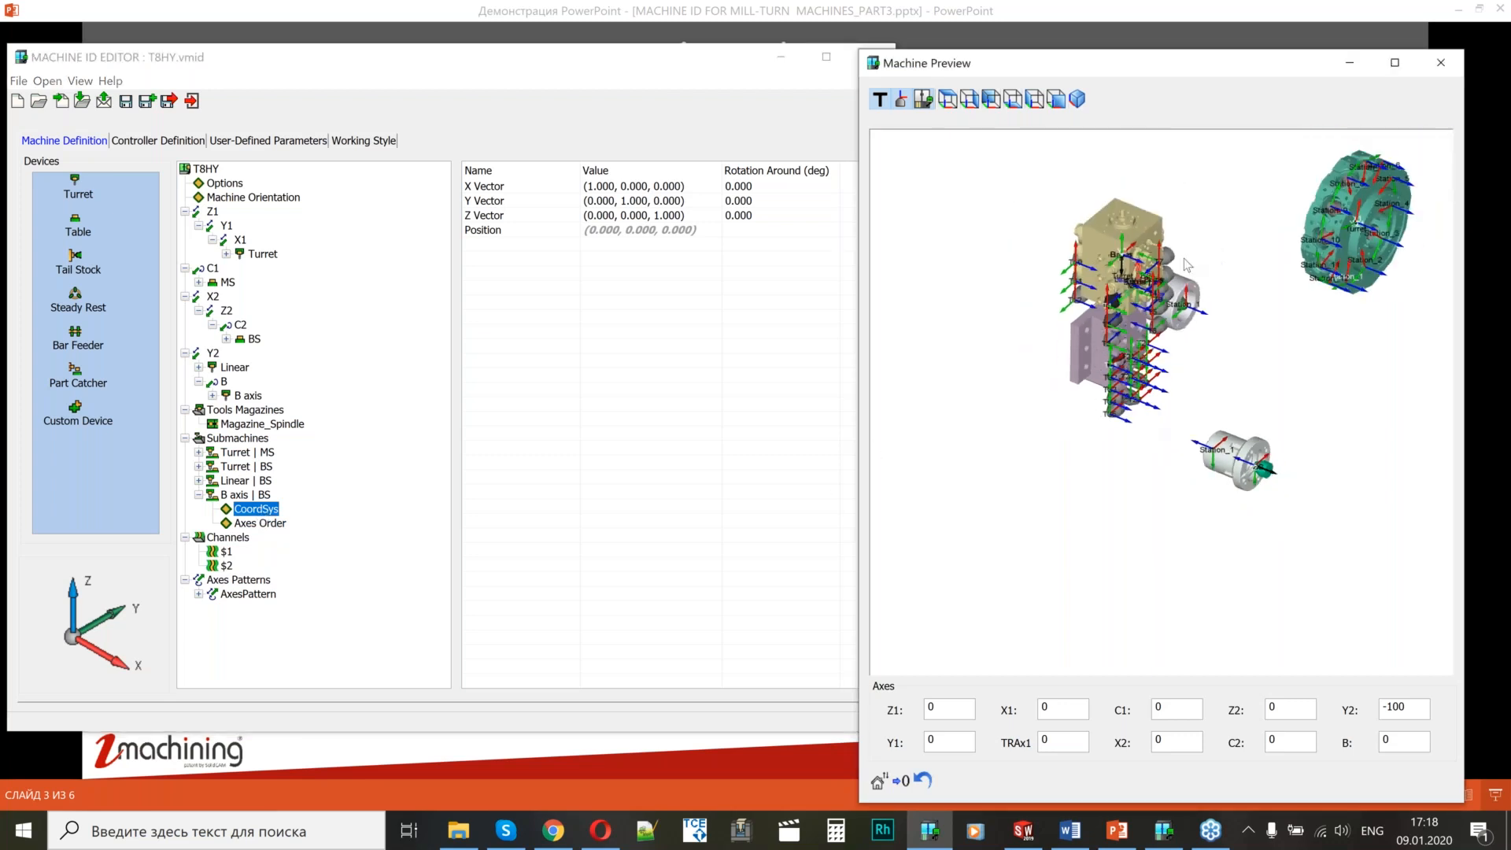
pyautogui.scroll(1, 1183, 258)
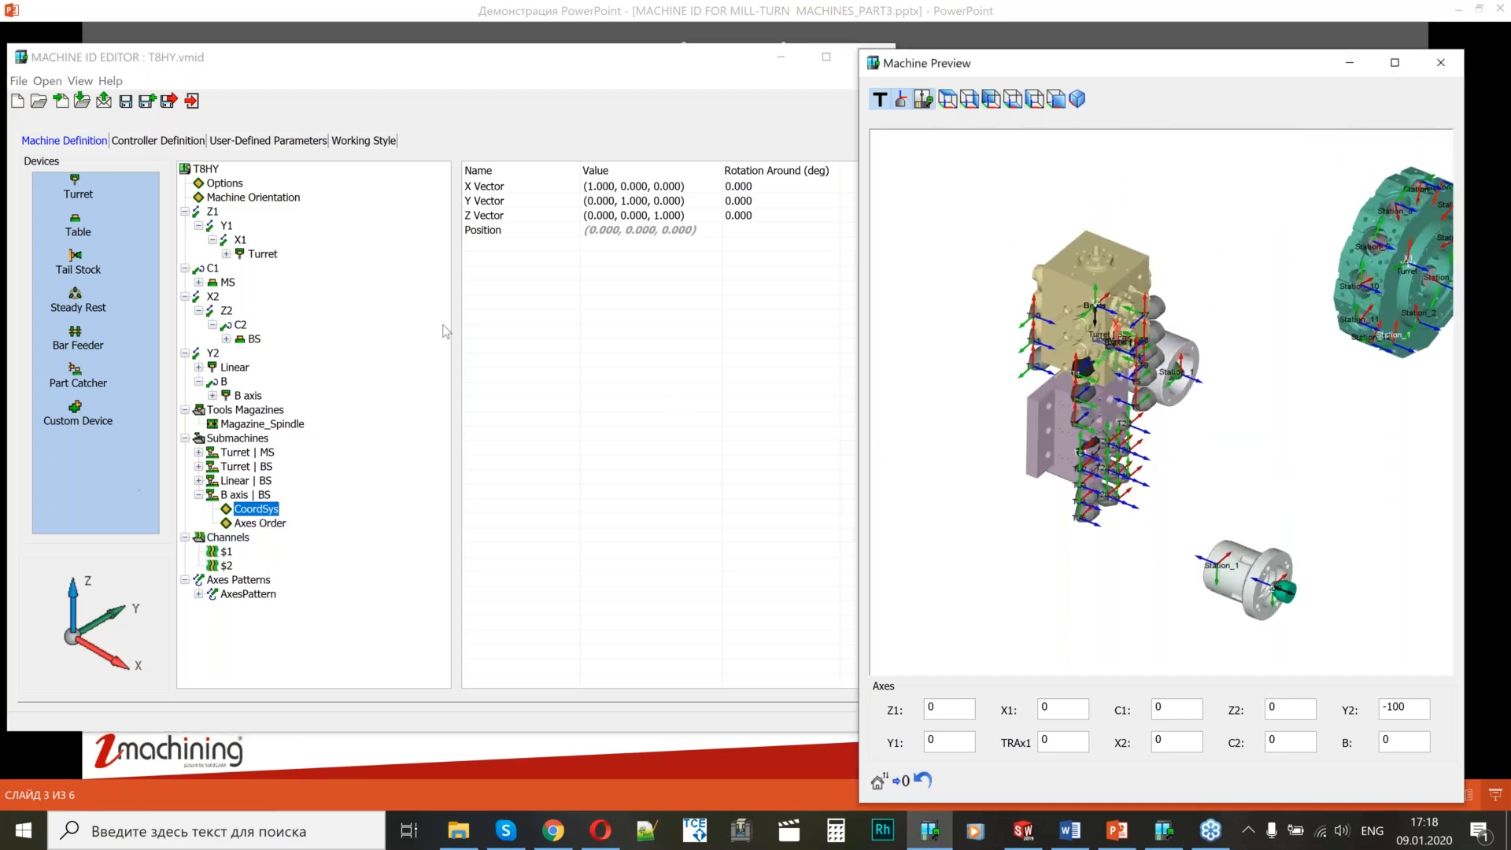
pyautogui.click(762, 186)
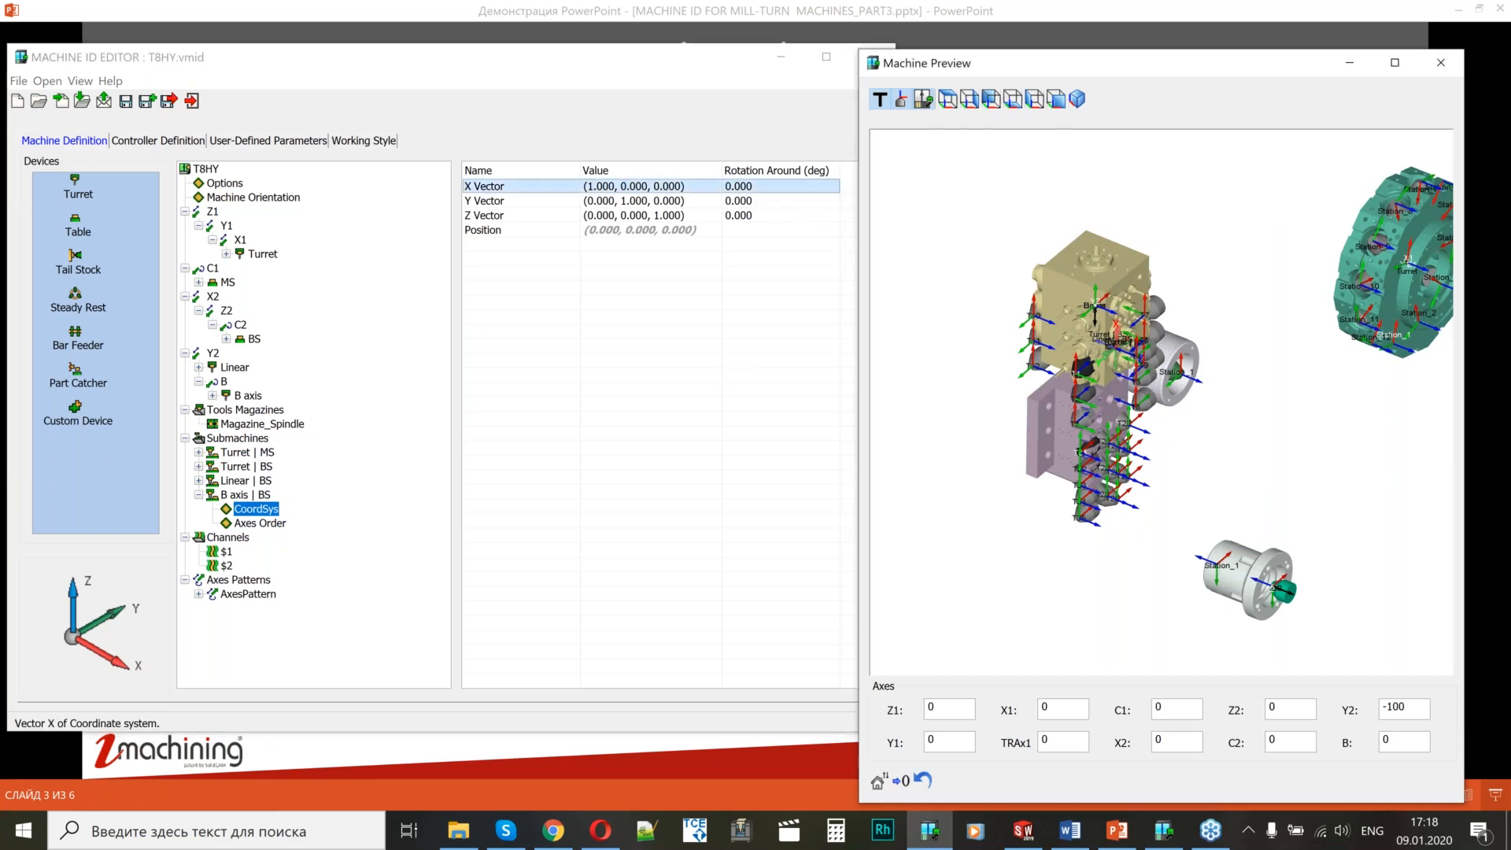
pyautogui.click(754, 190)
pyautogui.click(760, 187)
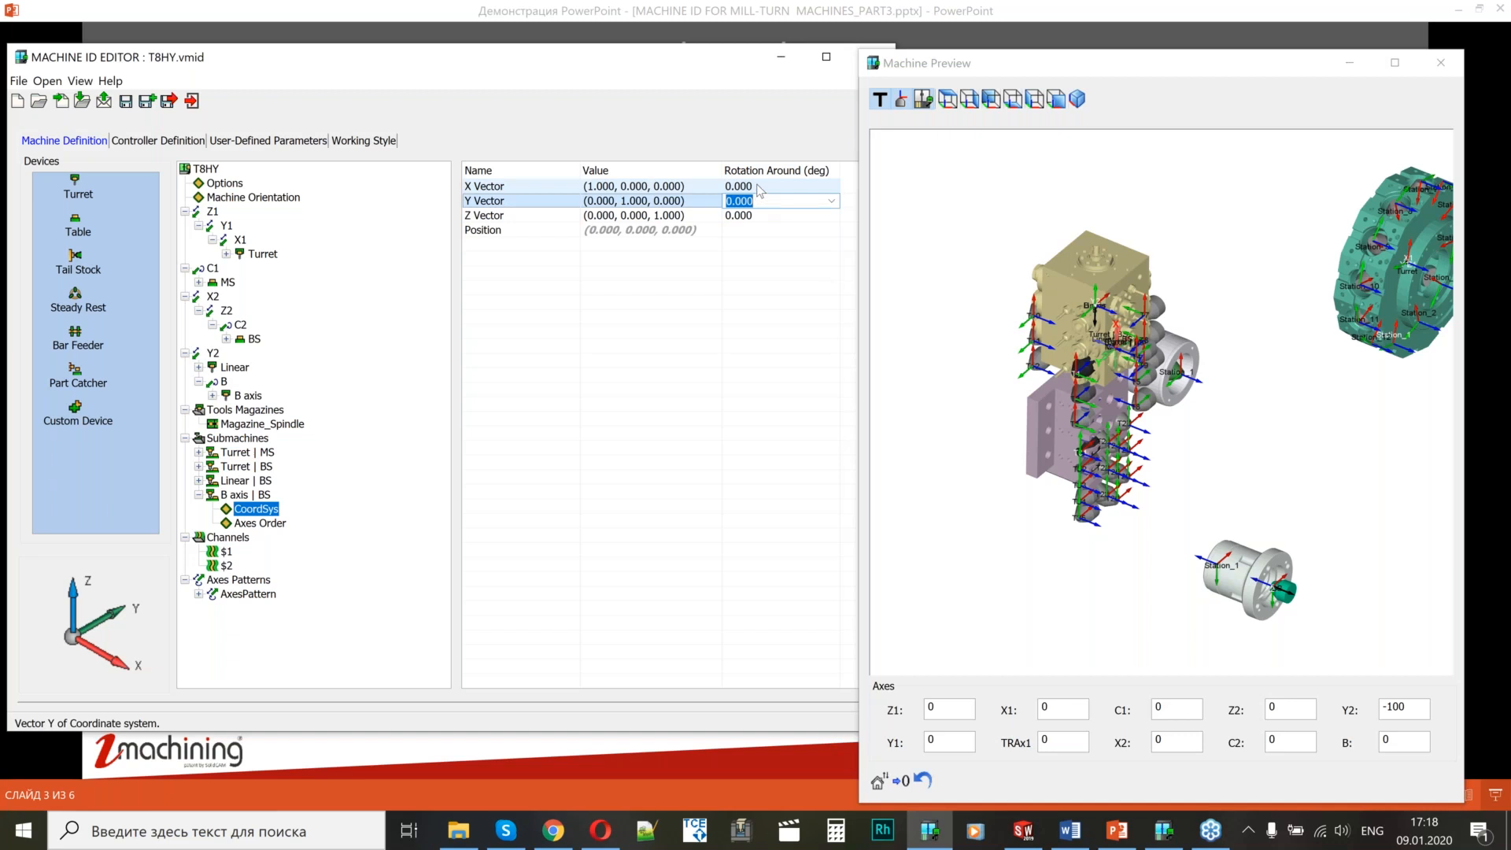
pyautogui.write('180')
pyautogui.press('Return')
pyautogui.click(769, 215)
pyautogui.write('9')
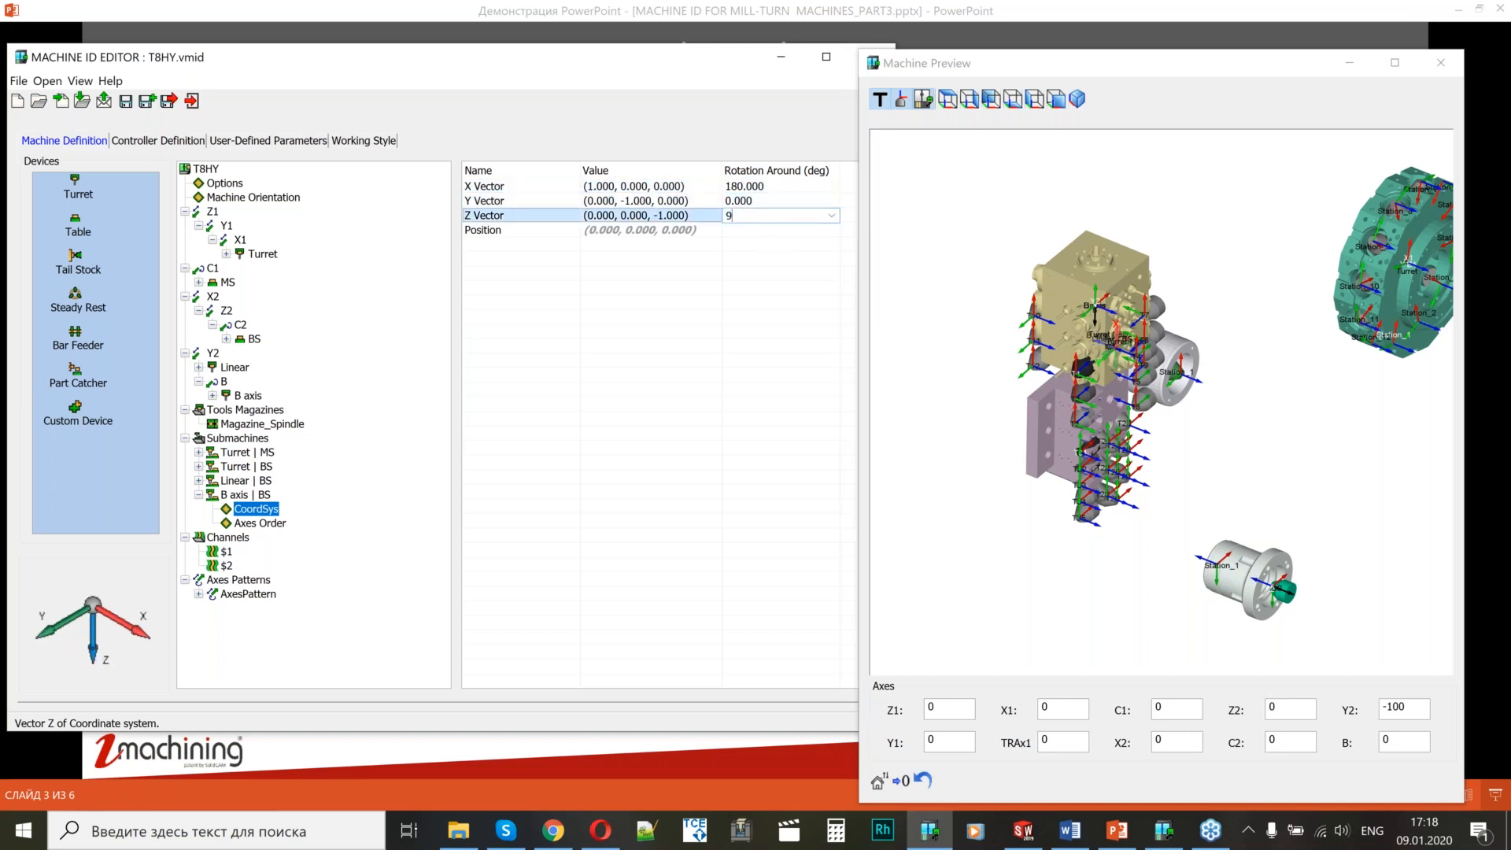
pyautogui.press('Return')
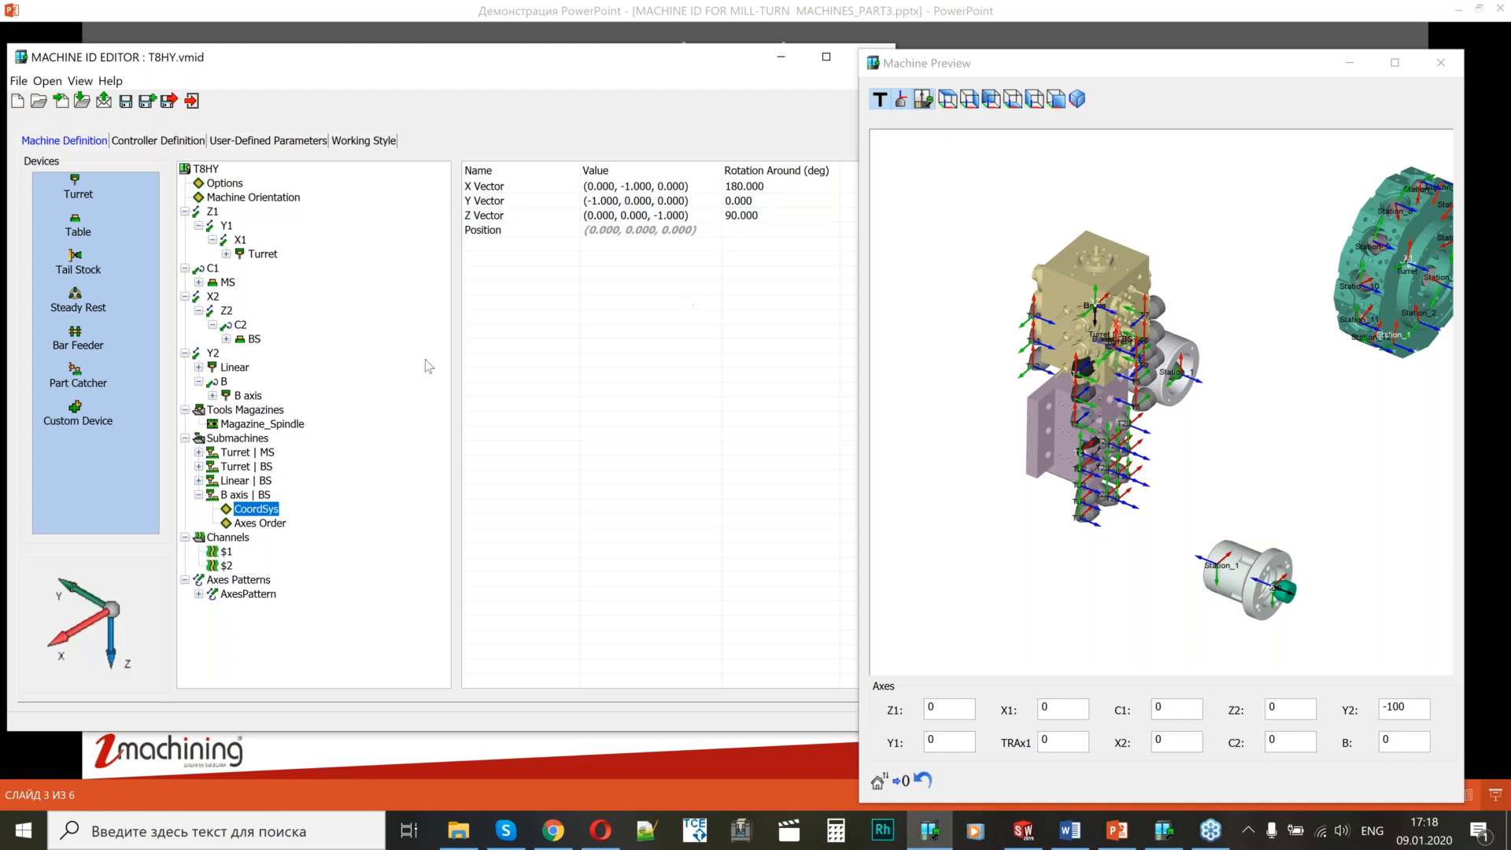
# Set the Y2 axis to Y LINEAR AXIS in the axes order of the B axis | BS submachine.
pyautogui.click(259, 523)
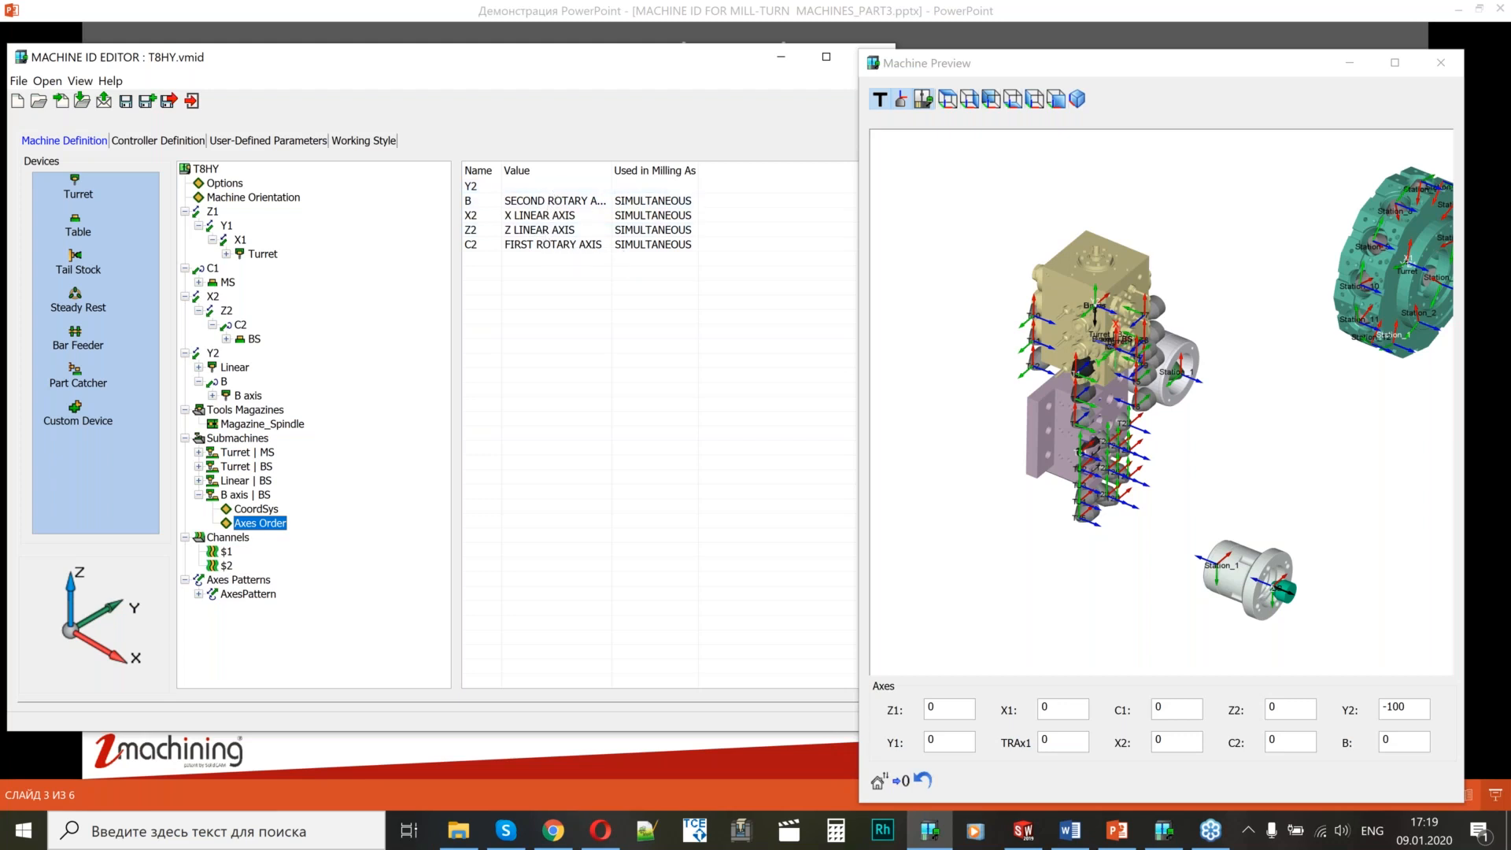
pyautogui.click(551, 186)
pyautogui.click(554, 186)
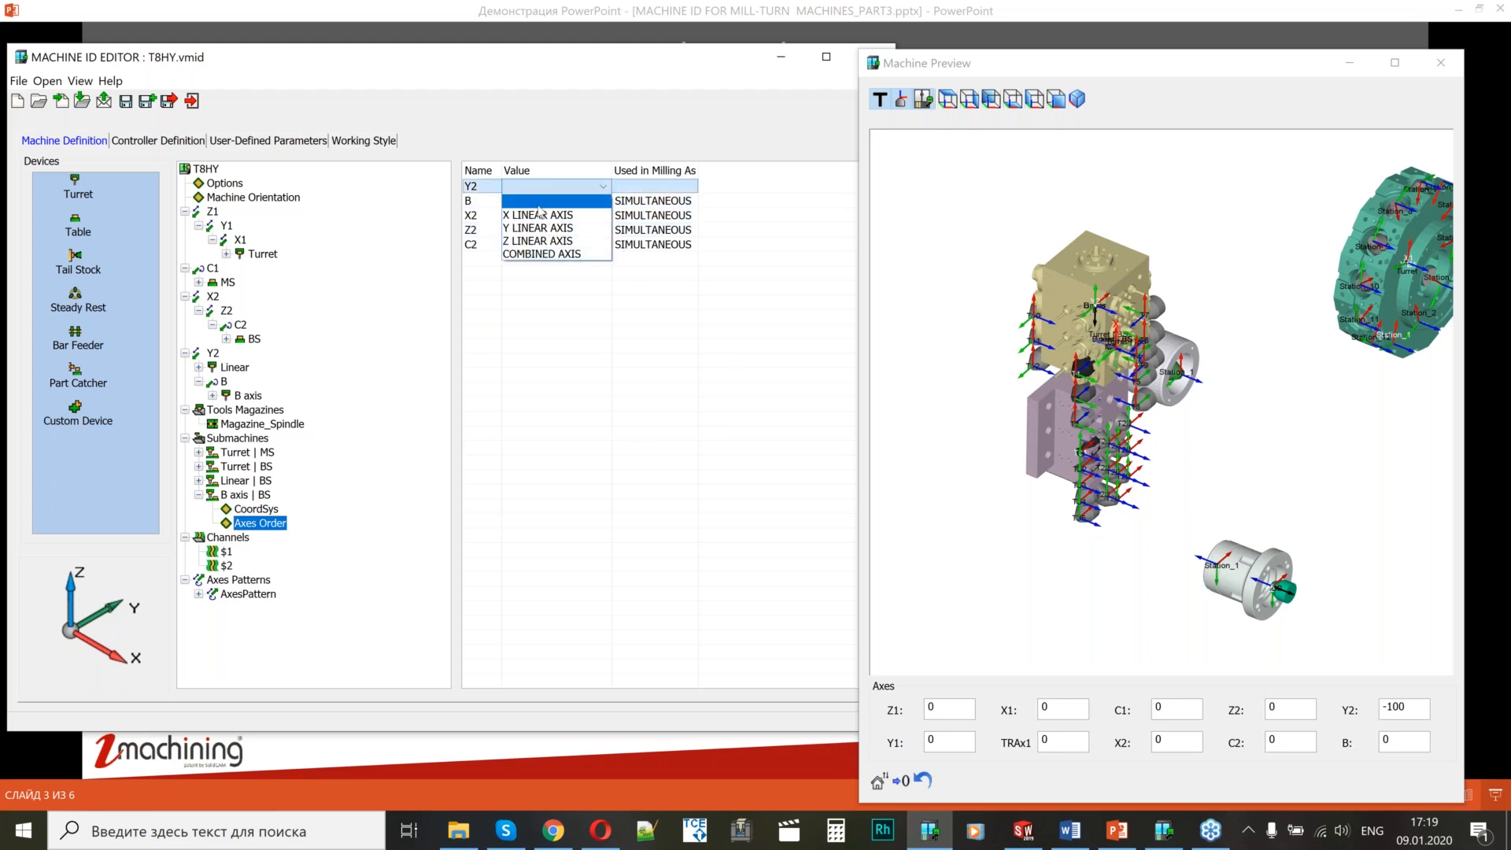
pyautogui.click(535, 227)
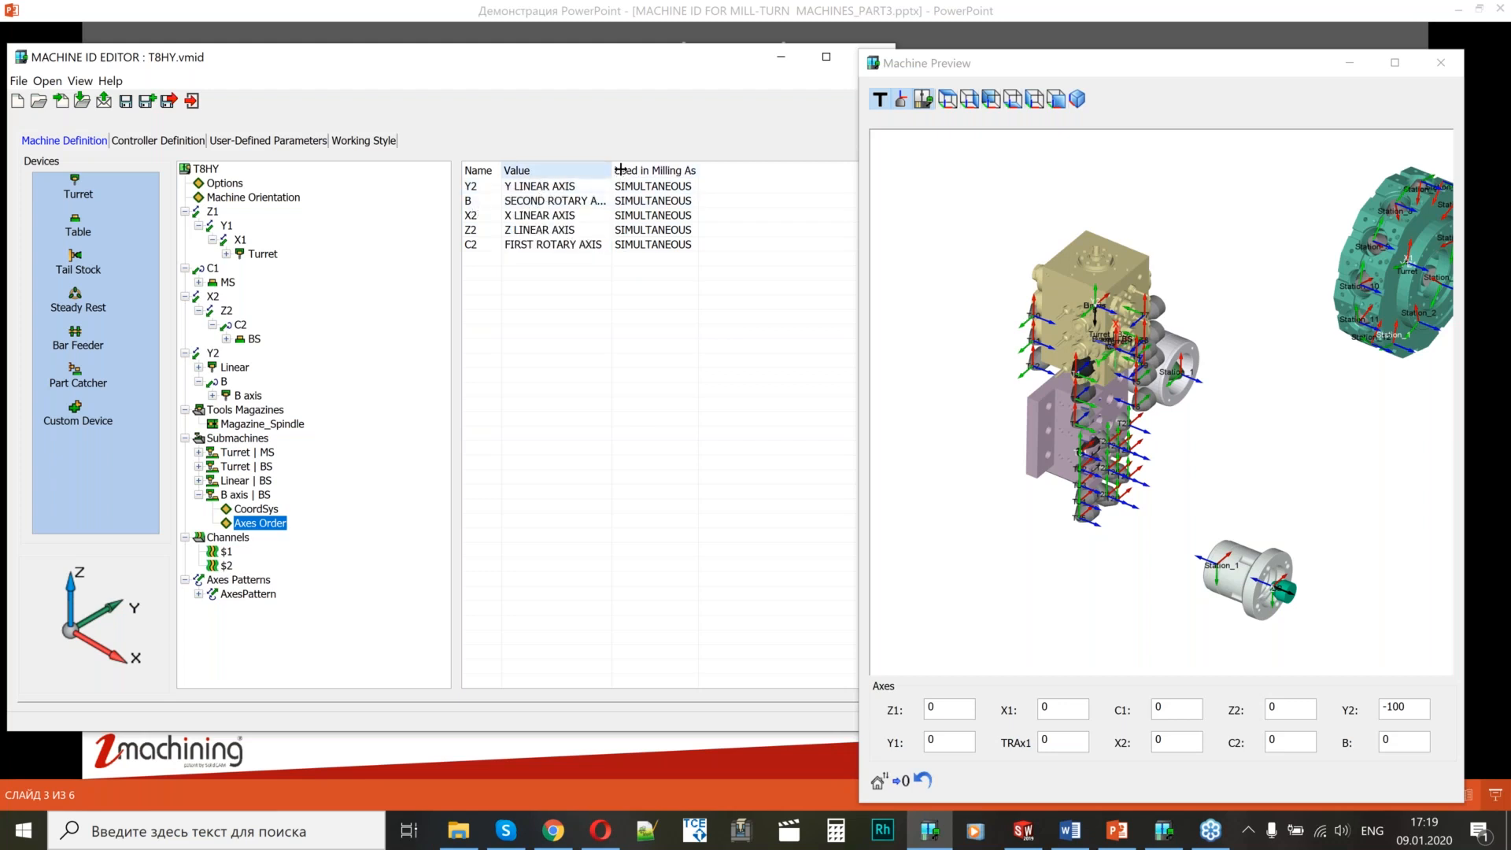
# Widen the axis value column, keep the B axis SIMULTANEOUS for milling, and collapse the B axis | BS submachine.
pyautogui.moveTo(615, 173); pyautogui.dragTo(675, 173)
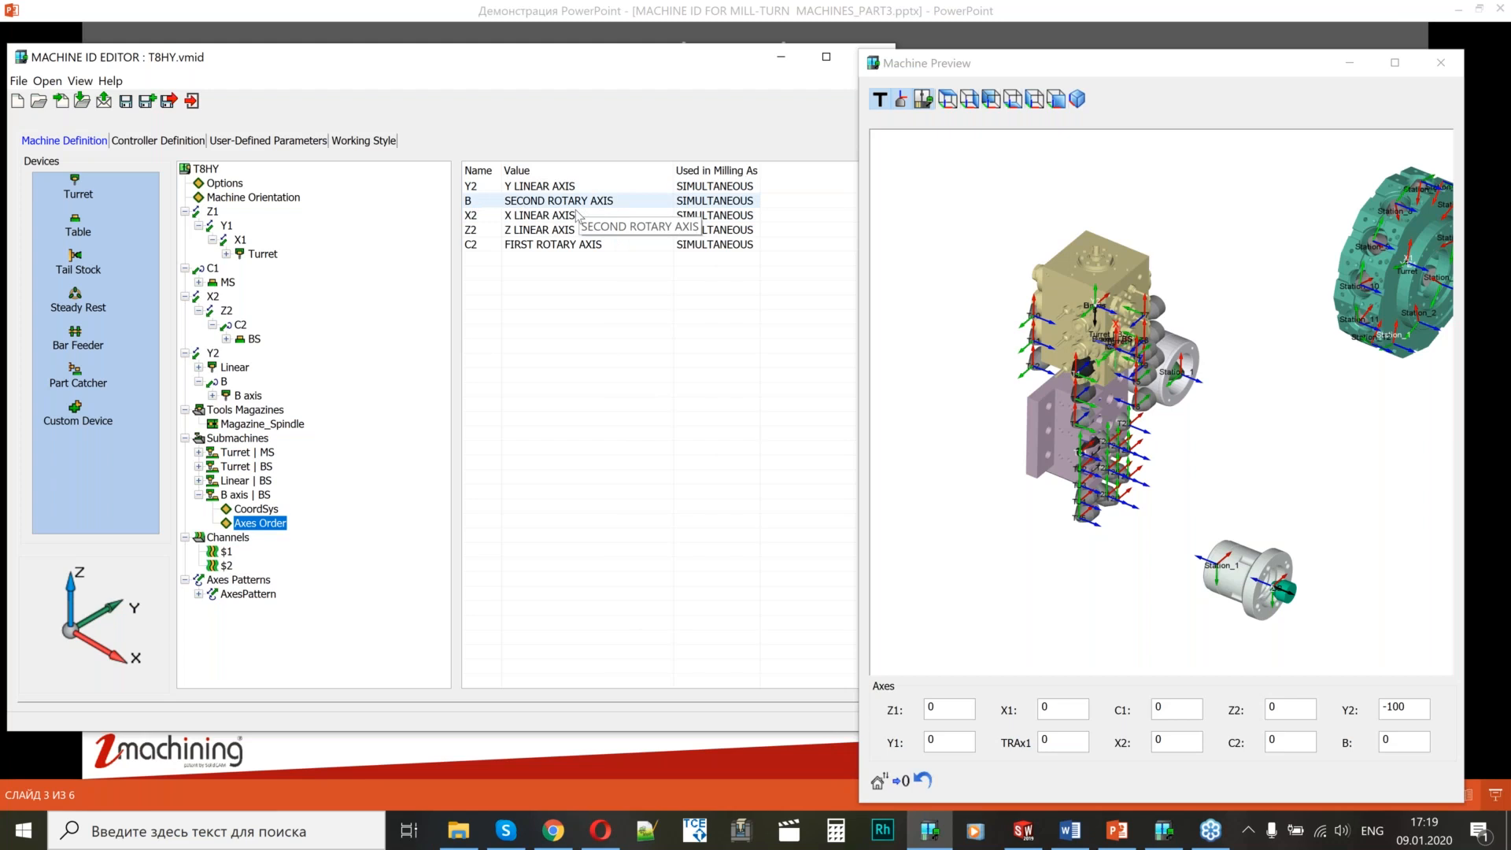
pyautogui.click(728, 203)
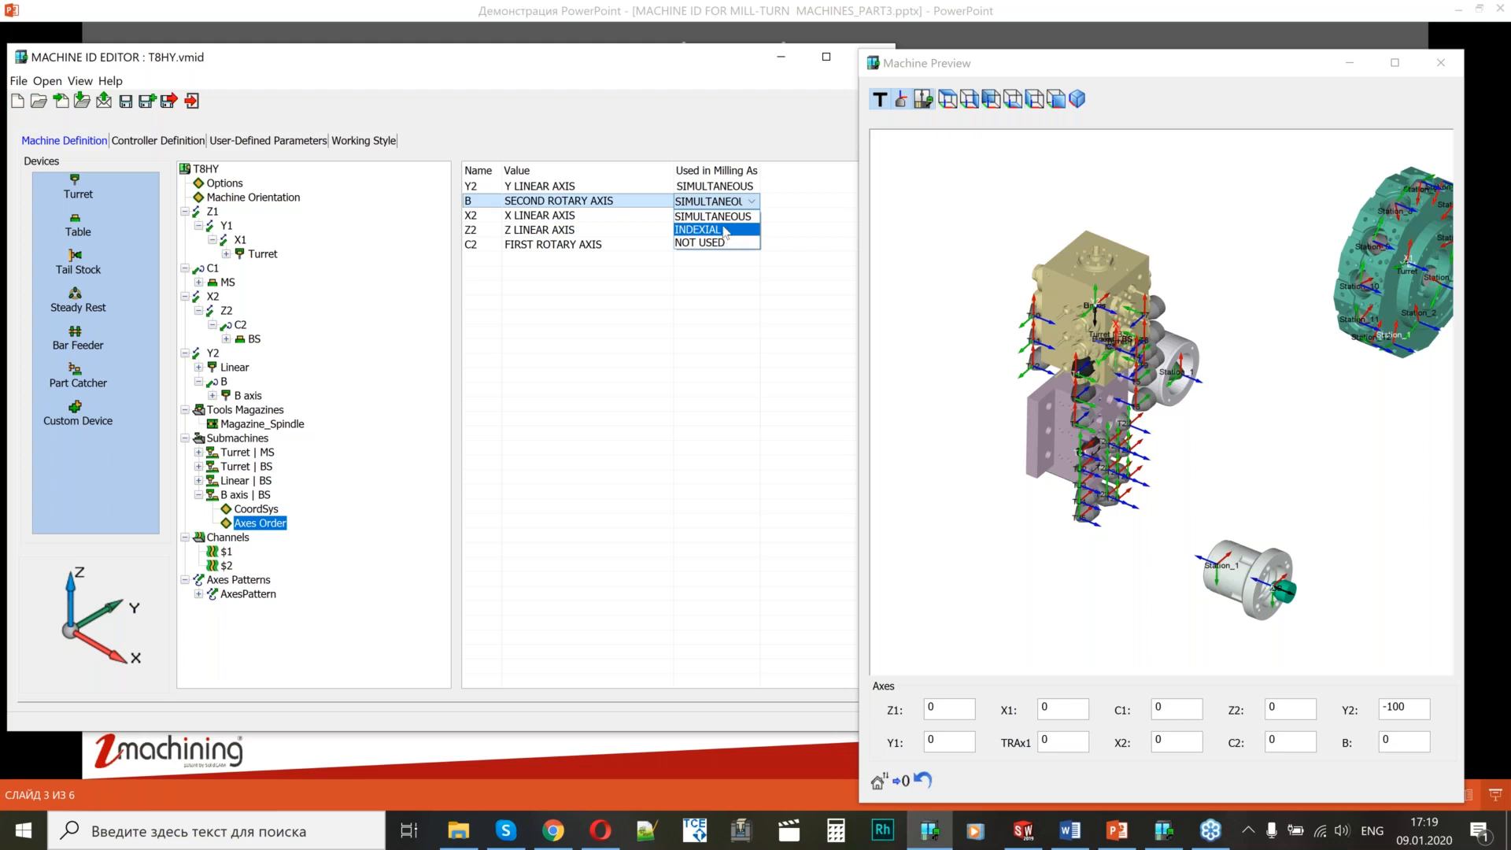
pyautogui.click(722, 214)
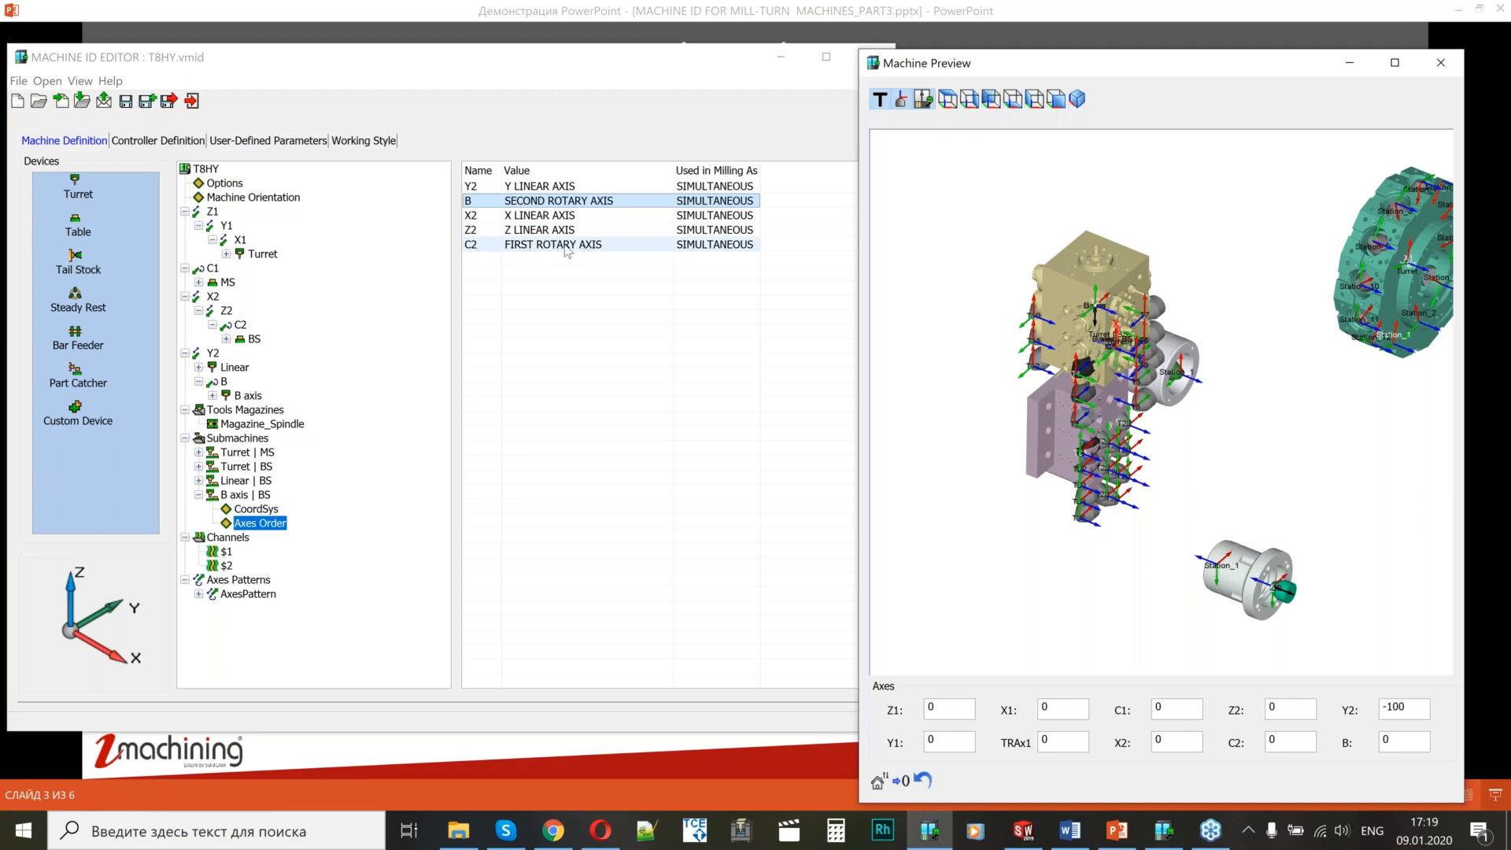
pyautogui.click(198, 495)
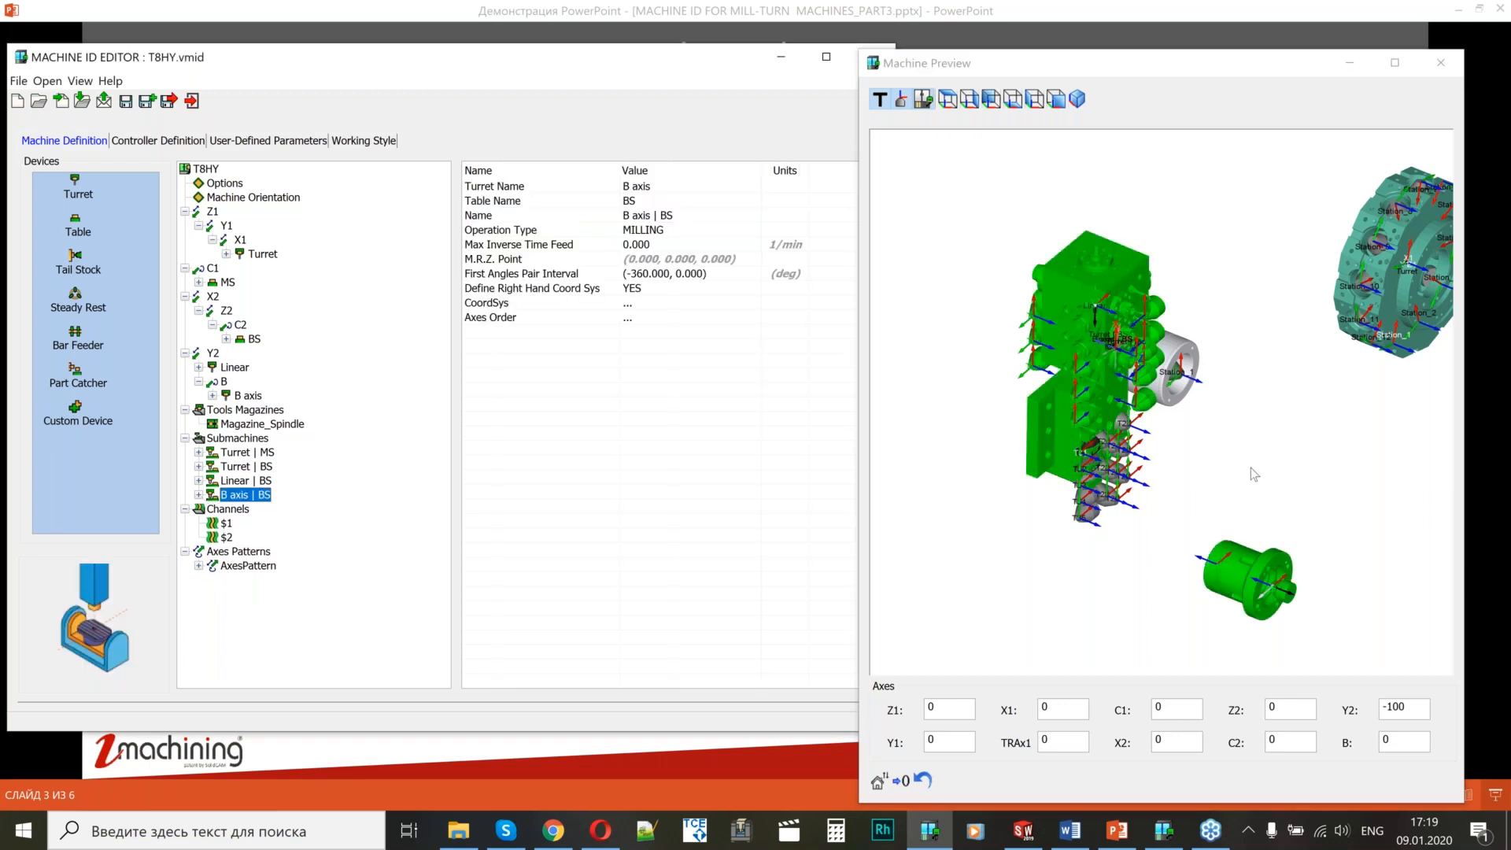
# Reload the machine preview and examine where the submachine coordinate systems sit on the spindles.
pyautogui.click(1440, 62)
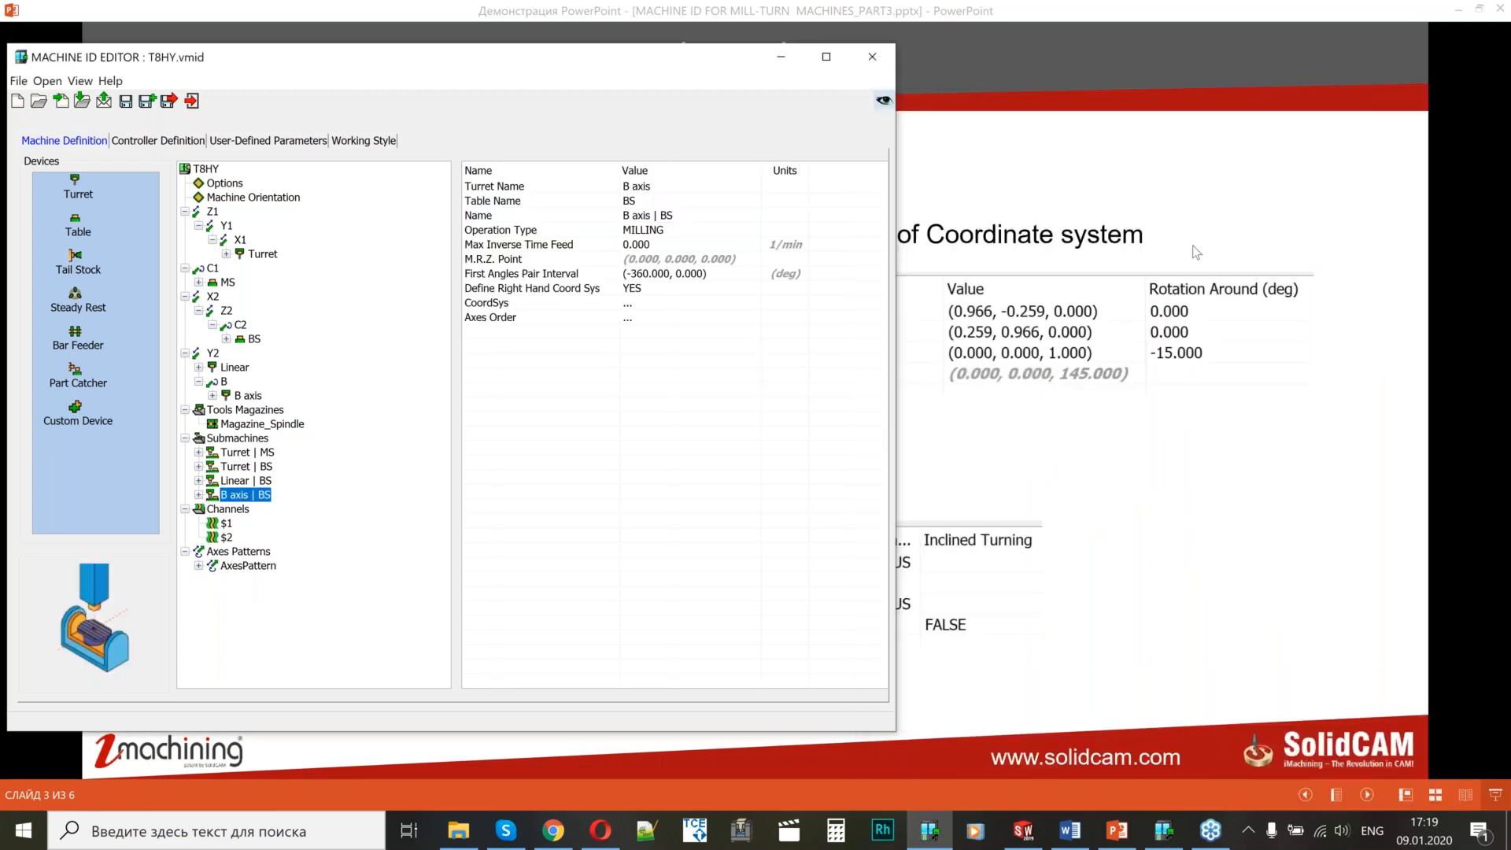
pyautogui.scroll(2, 1214, 394)
pyautogui.scroll(-2, 1200, 432)
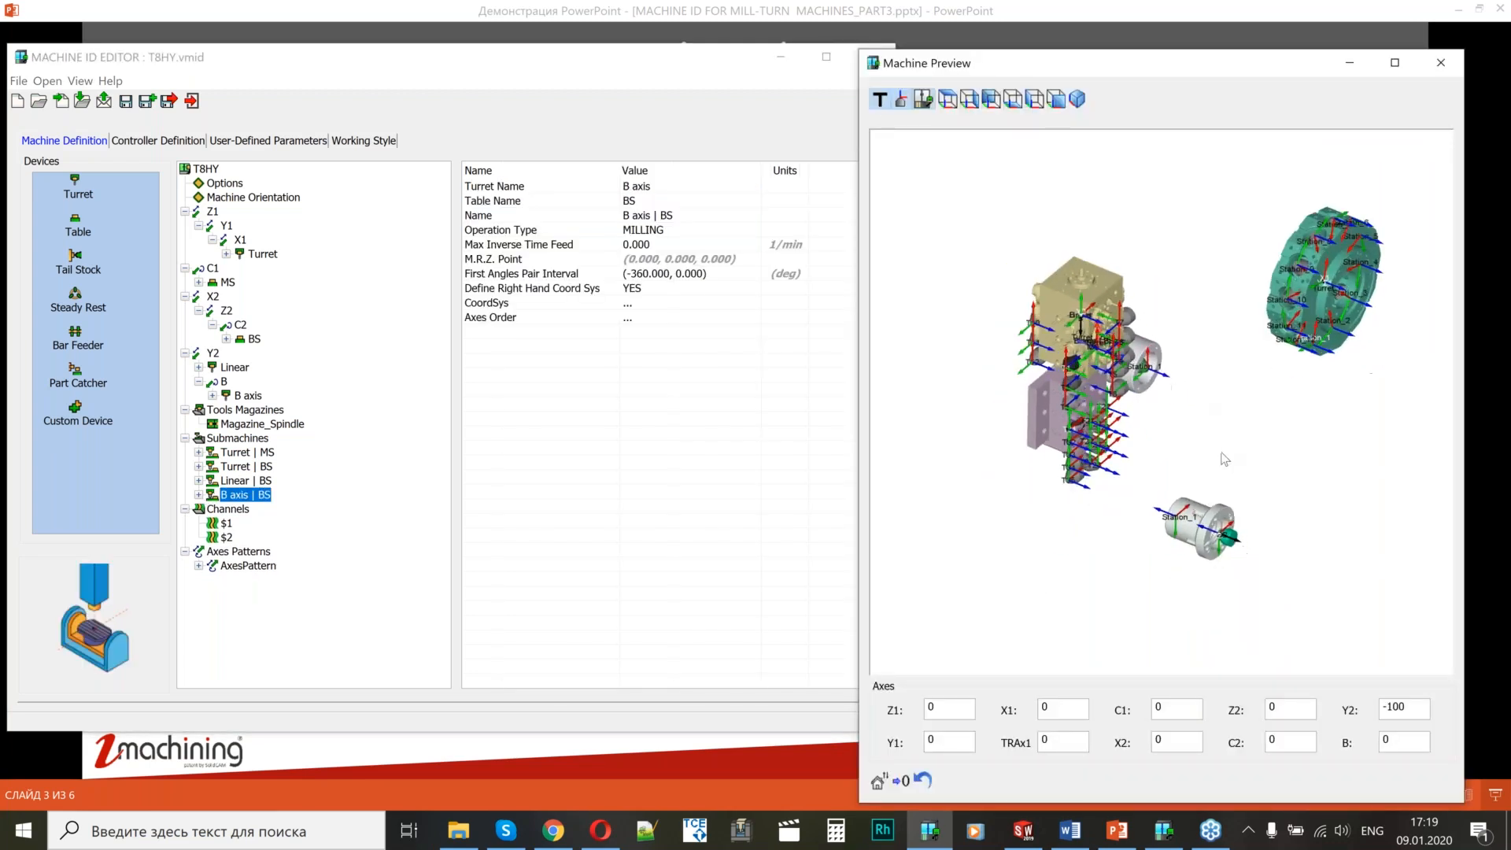
pyautogui.moveTo(1214, 436)
pyautogui.mouseDown(button='middle')
pyautogui.moveTo(1189, 390)
pyautogui.moveTo(1211, 447)
pyautogui.moveTo(1197, 437)
pyautogui.mouseUp(button='middle')
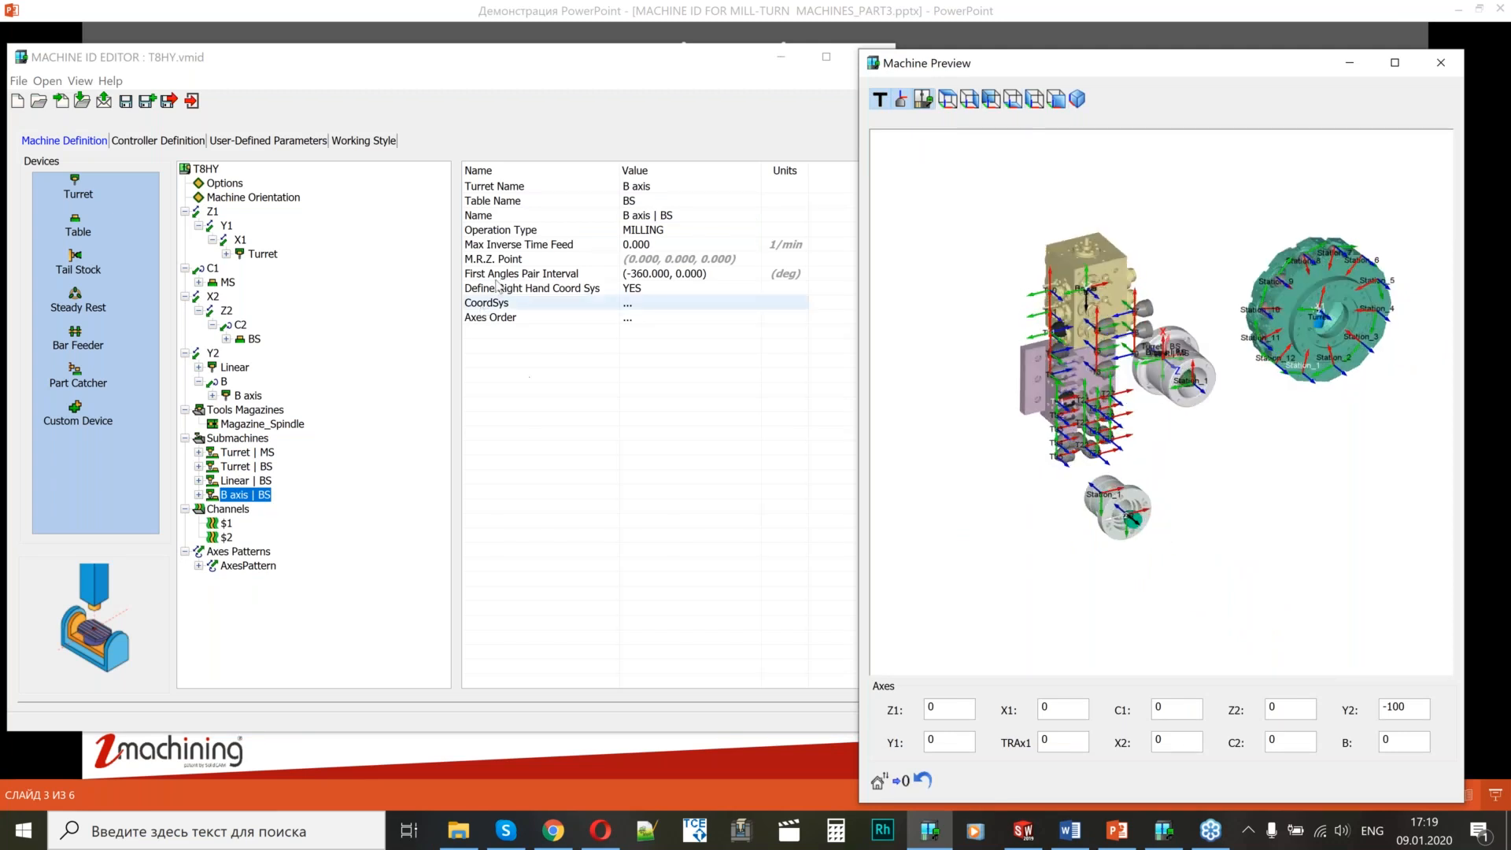
pyautogui.scroll(3, 1096, 409)
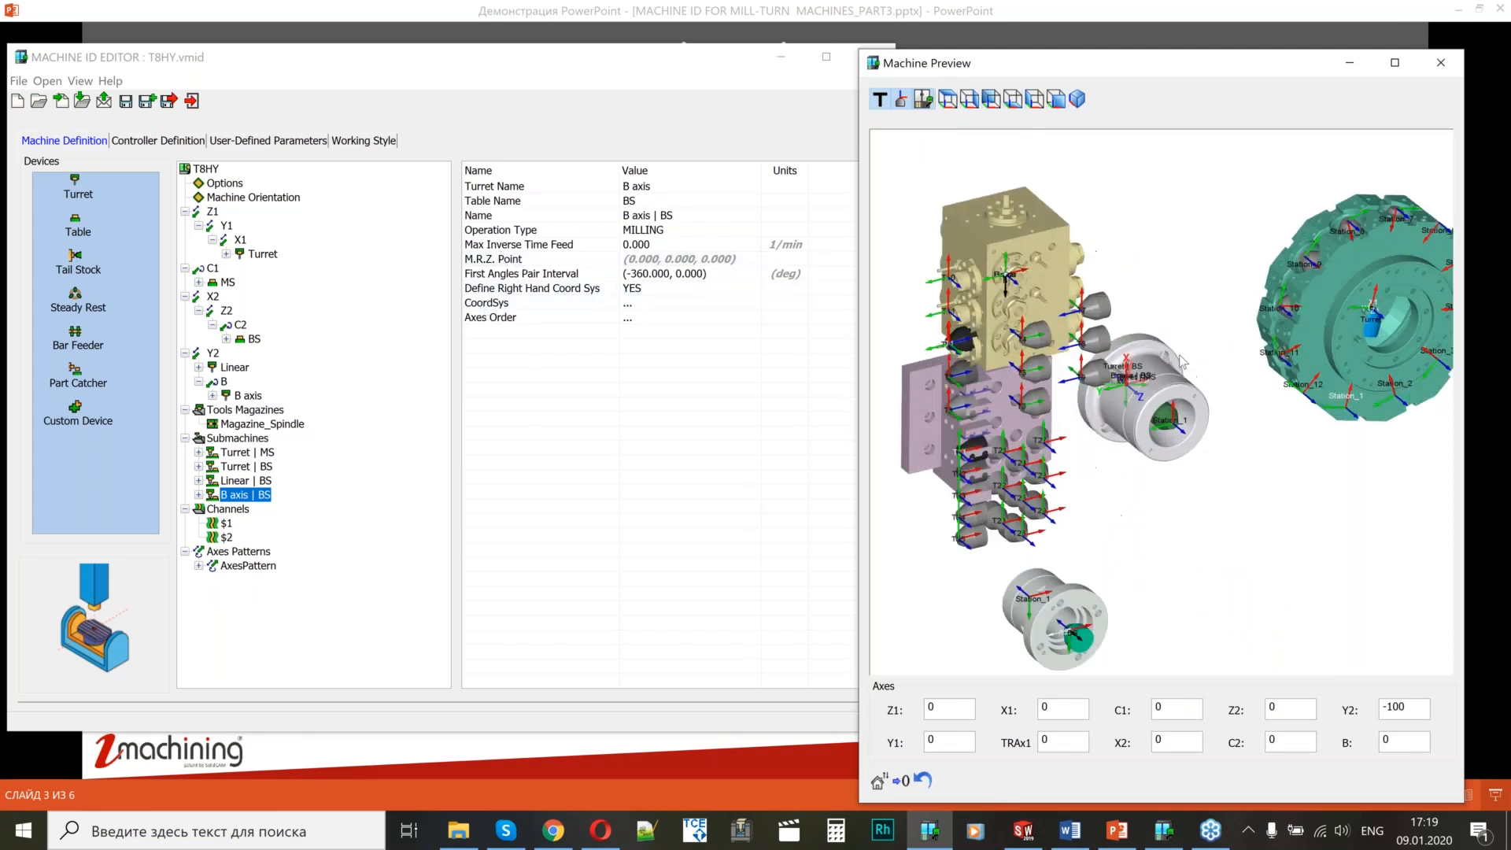
pyautogui.scroll(3, 1139, 370)
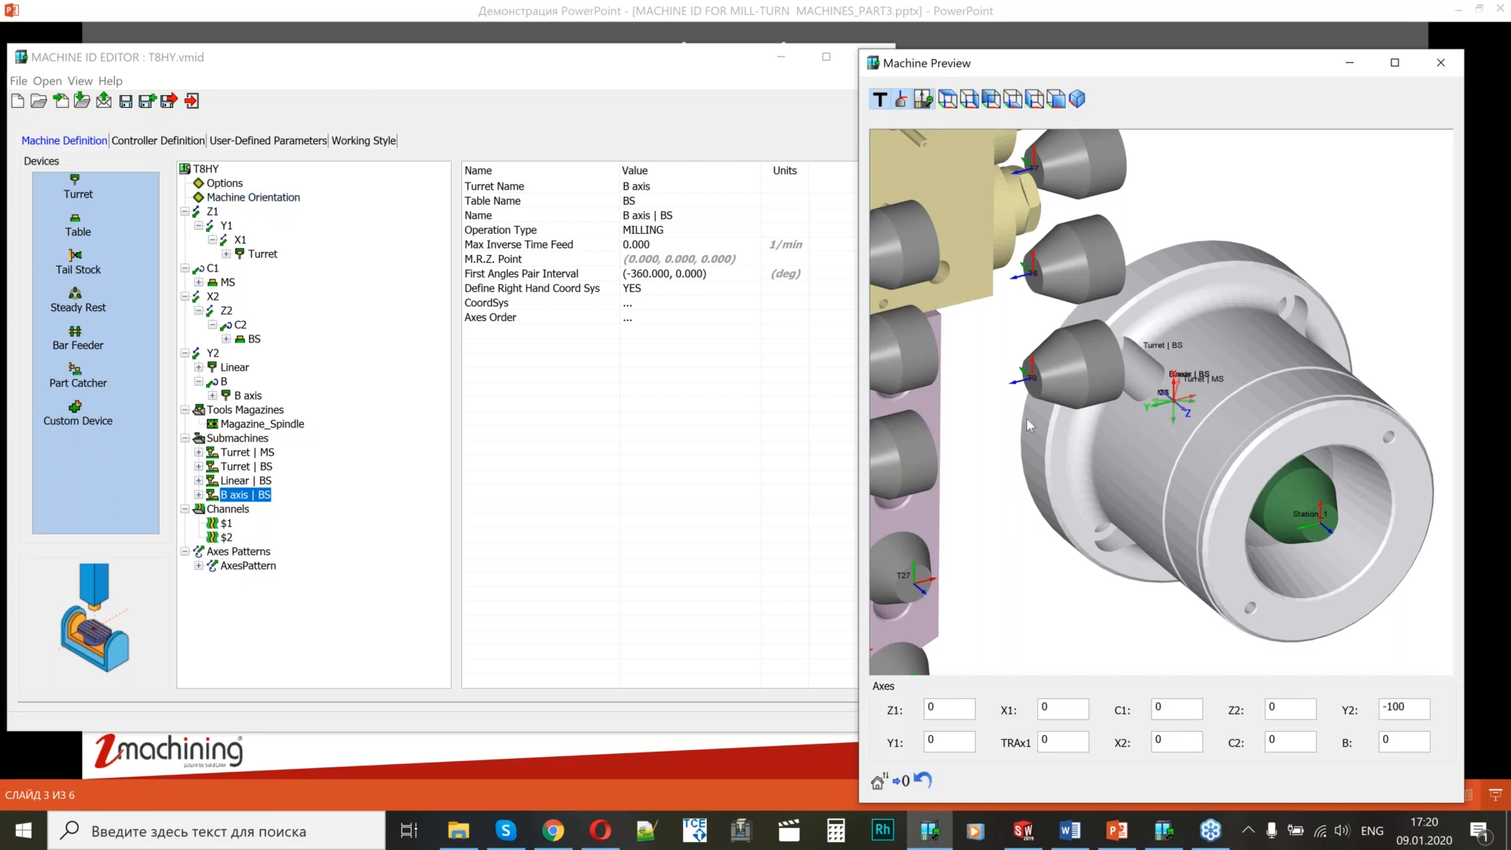
pyautogui.scroll(-8, 1024, 403)
pyautogui.moveTo(1181, 435); pyautogui.dragTo(1113, 455, button='middle')
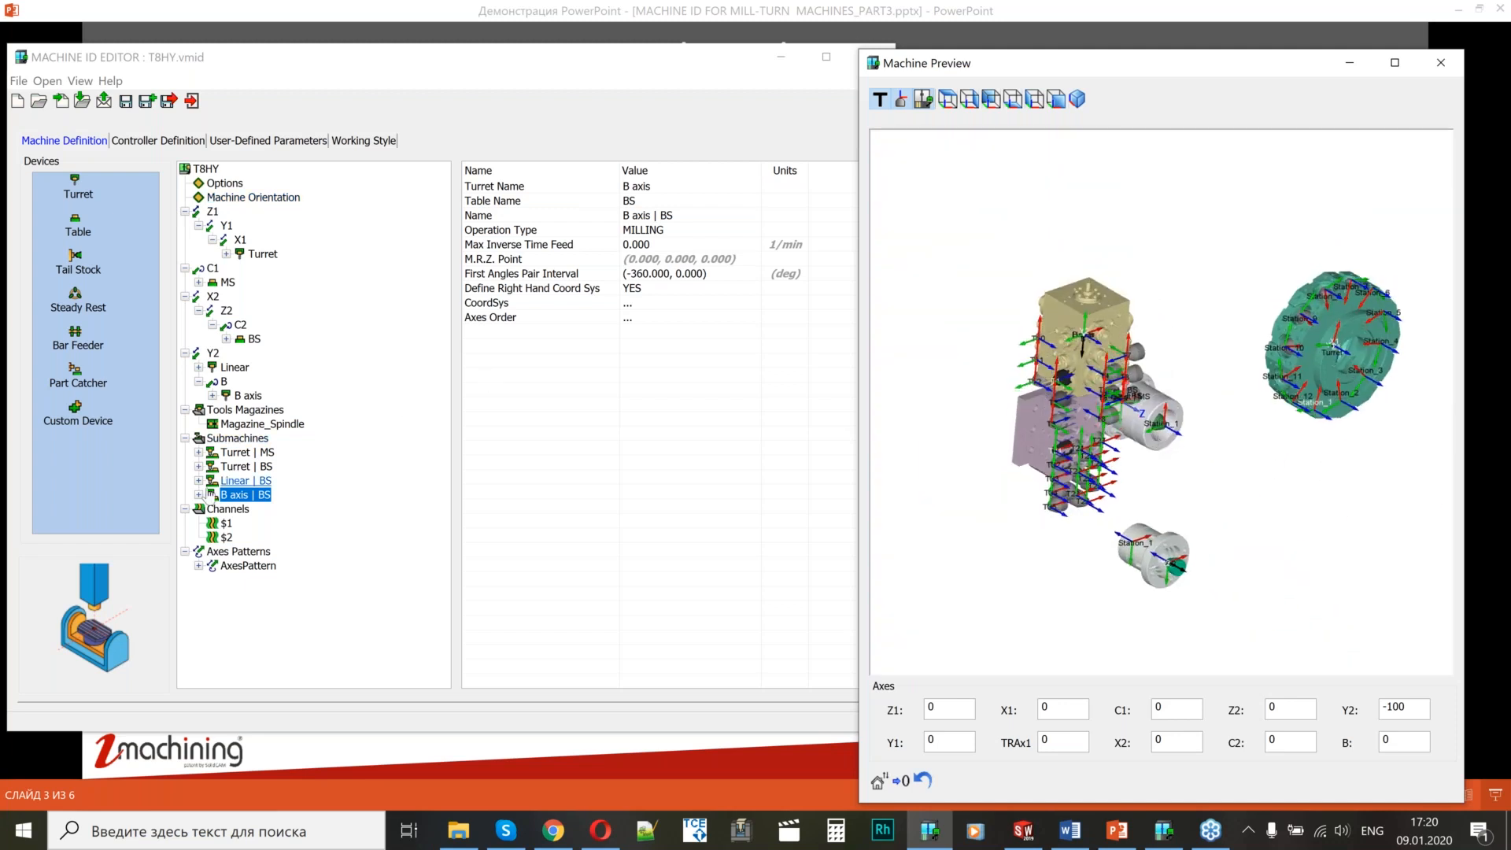
# Open the coordinate system of B axis | BS and compare it with the back spindle in the machine preview.
pyautogui.click(199, 495)
pyautogui.click(253, 523)
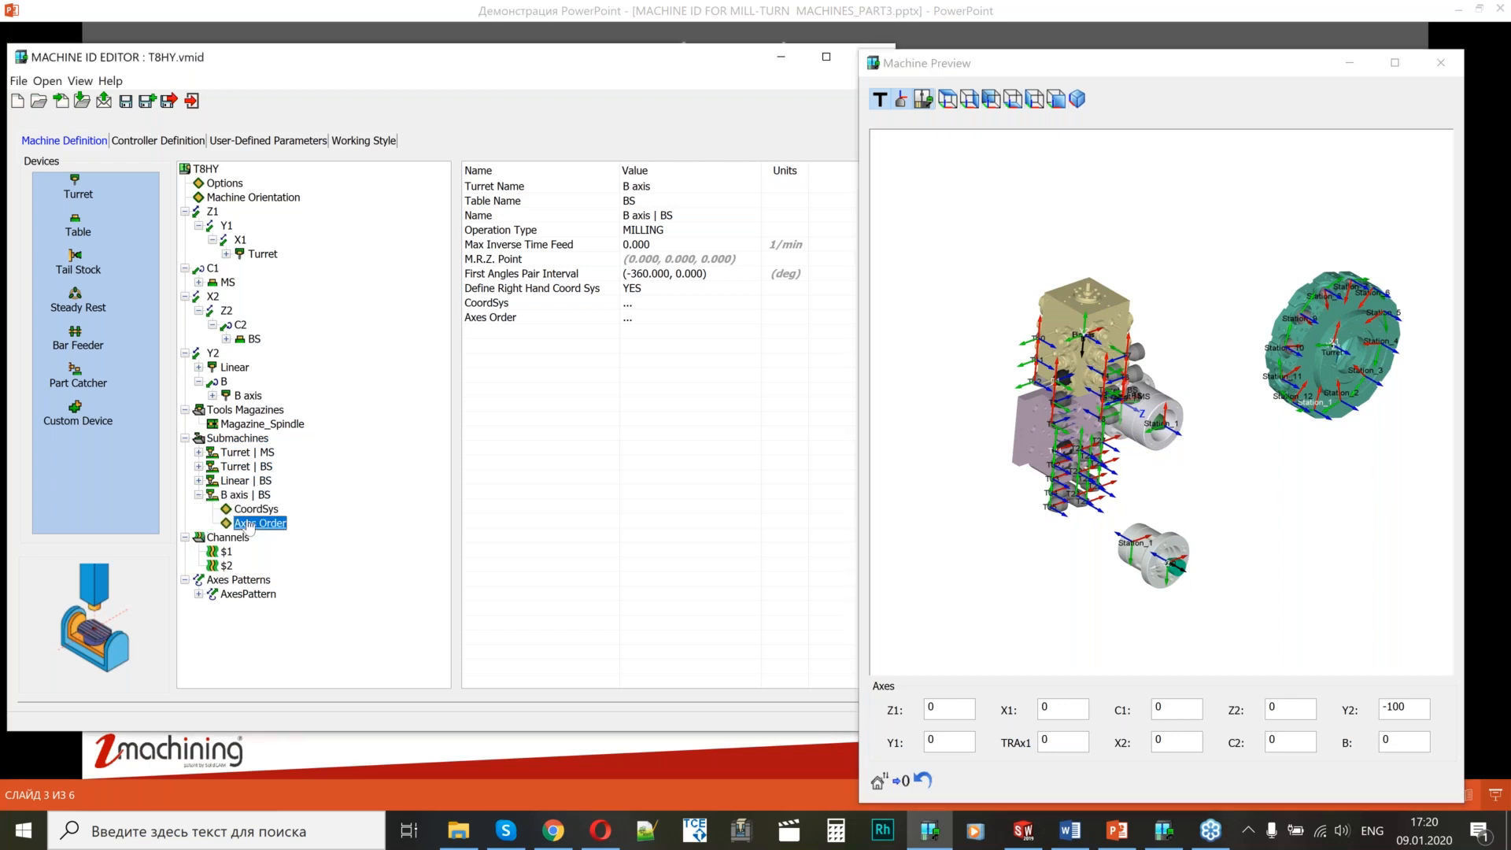
pyautogui.click(253, 510)
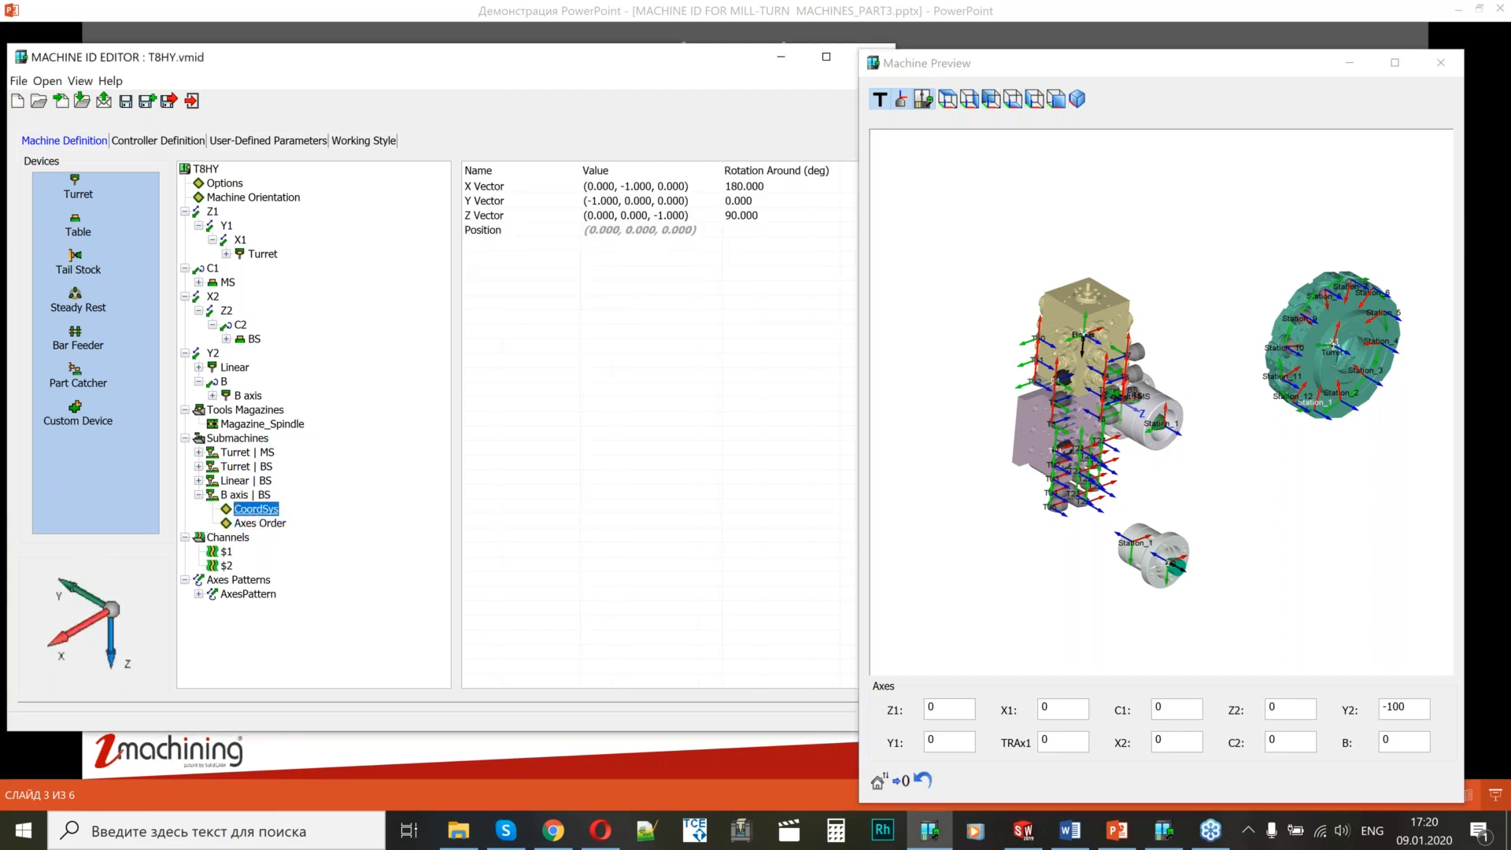
pyautogui.click(1095, 506)
pyautogui.scroll(5, 1157, 358)
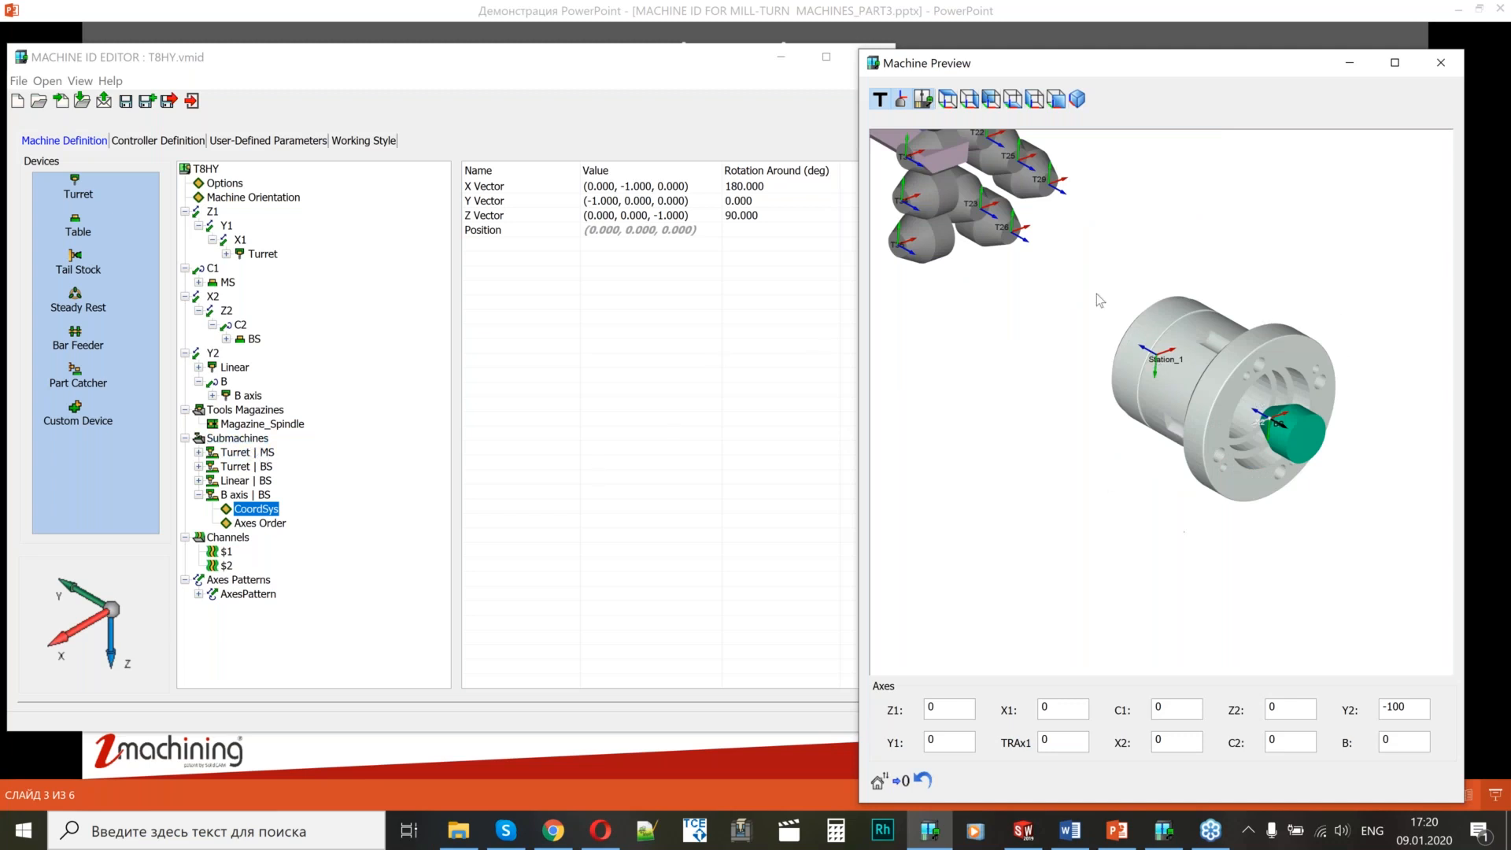
pyautogui.scroll(-6, 1254, 456)
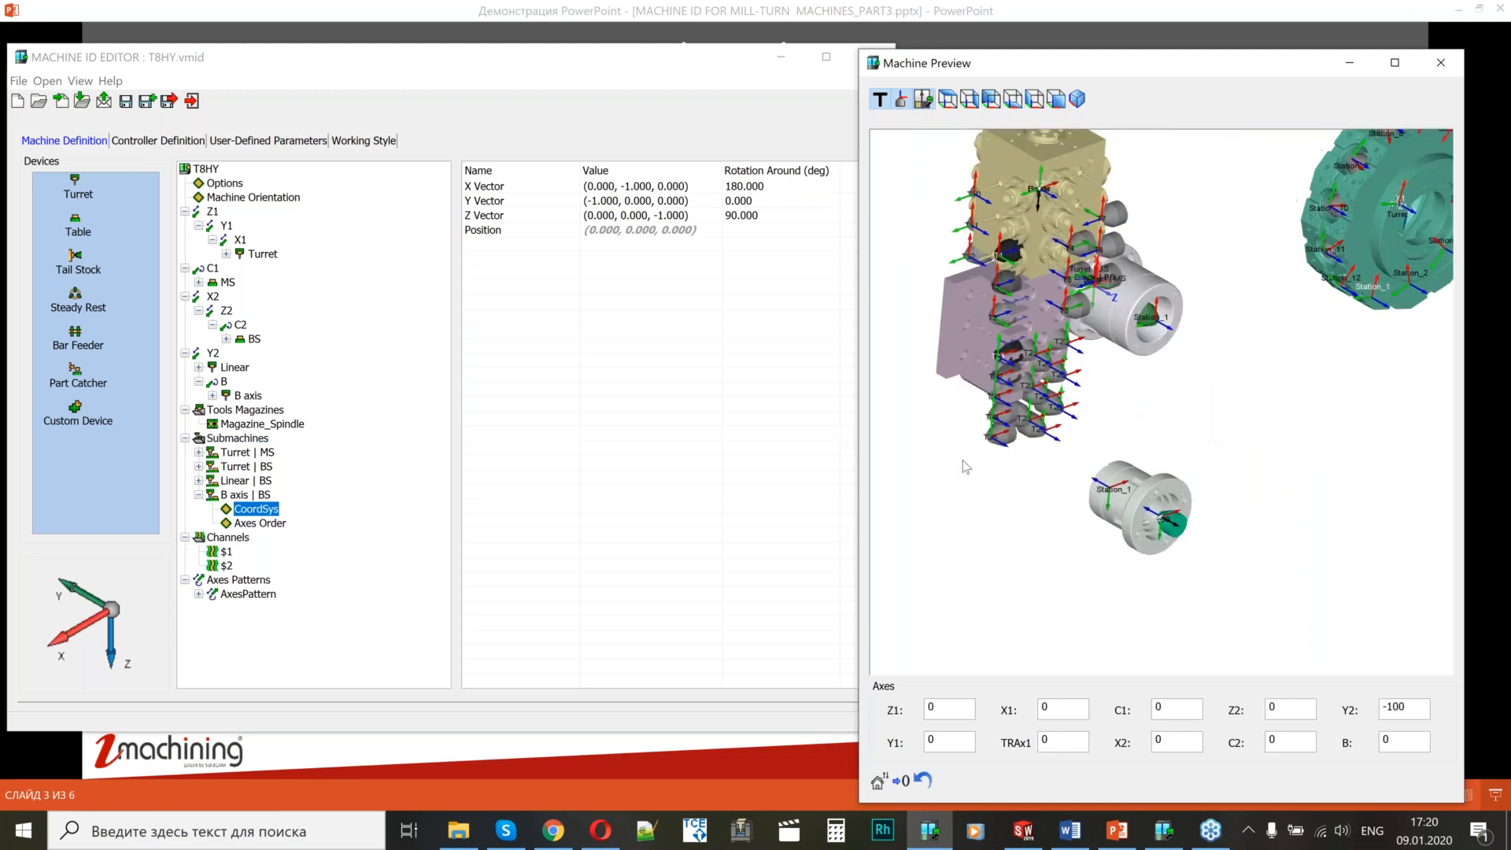
# Expand the BS table under C2 down to Station_1 and open the station's coordinate system.
pyautogui.click(227, 340)
pyautogui.click(239, 395)
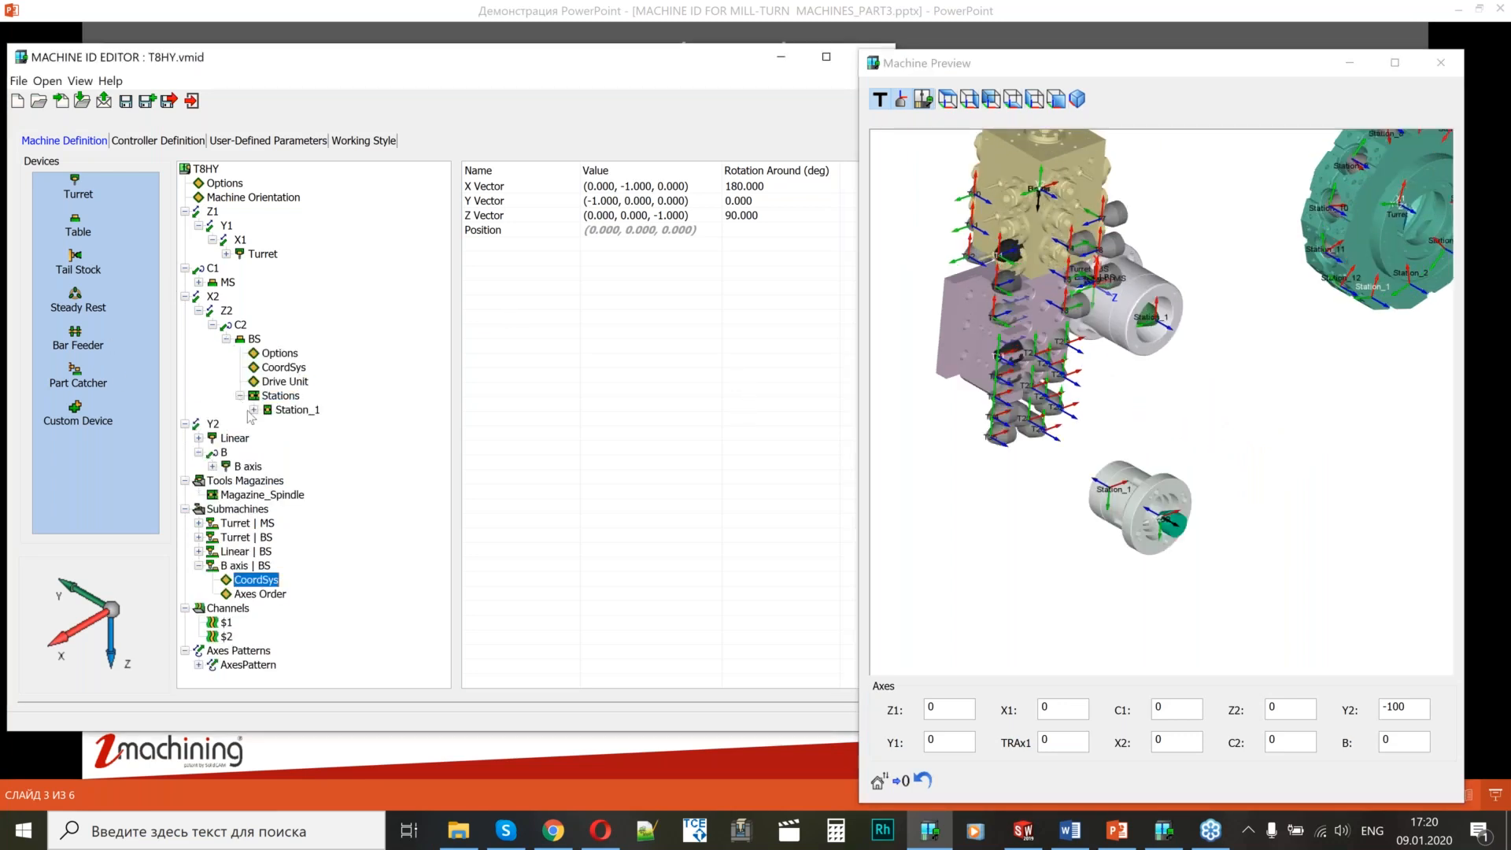
pyautogui.click(253, 410)
pyautogui.click(309, 424)
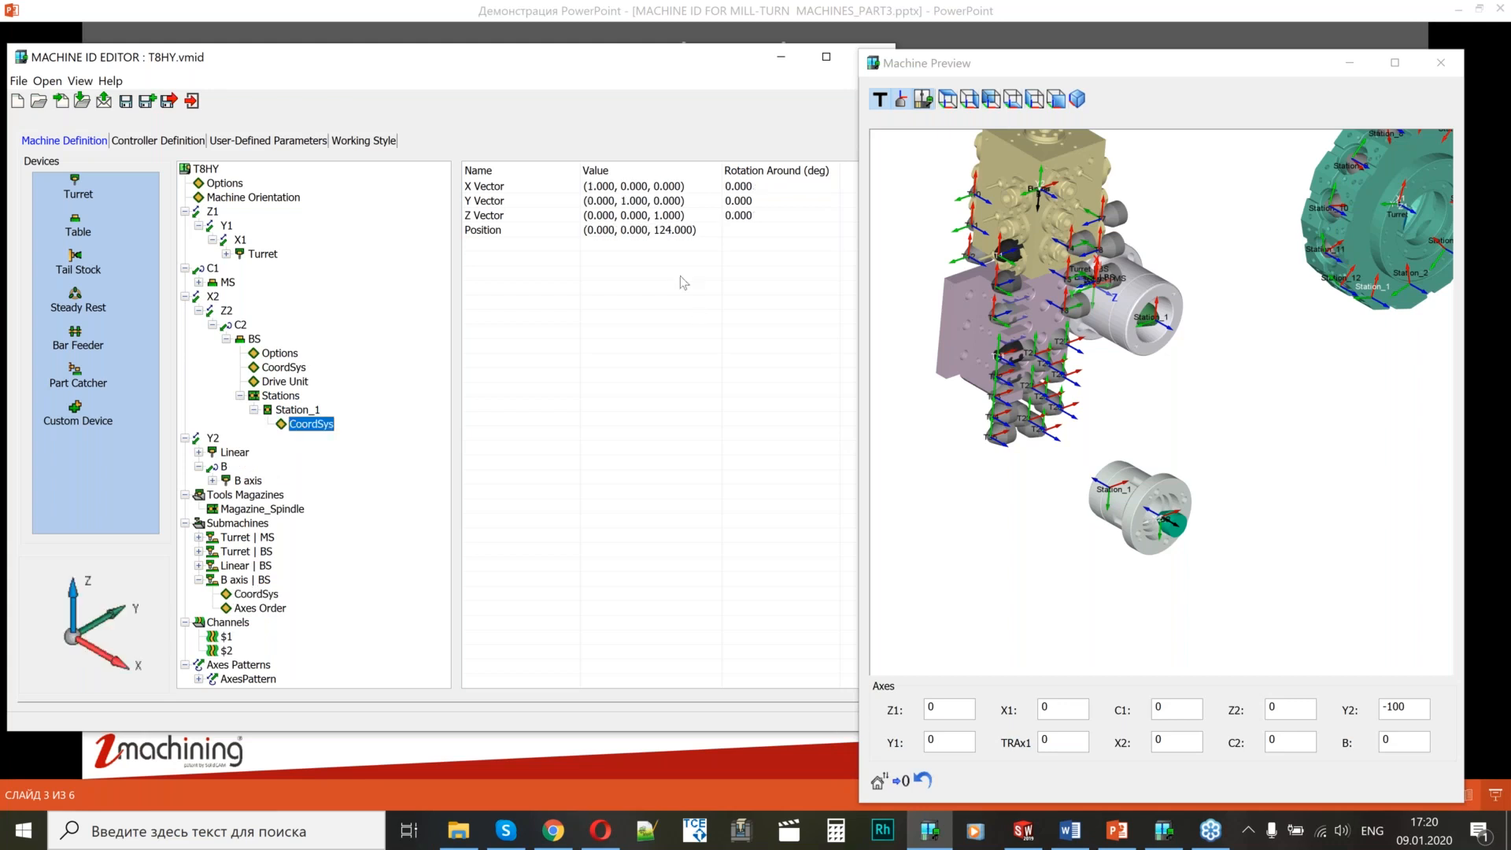
# Close the machine preview, change the Z position of the Station_1 coordinate system to 125, and return it to 124.
pyautogui.click(673, 233)
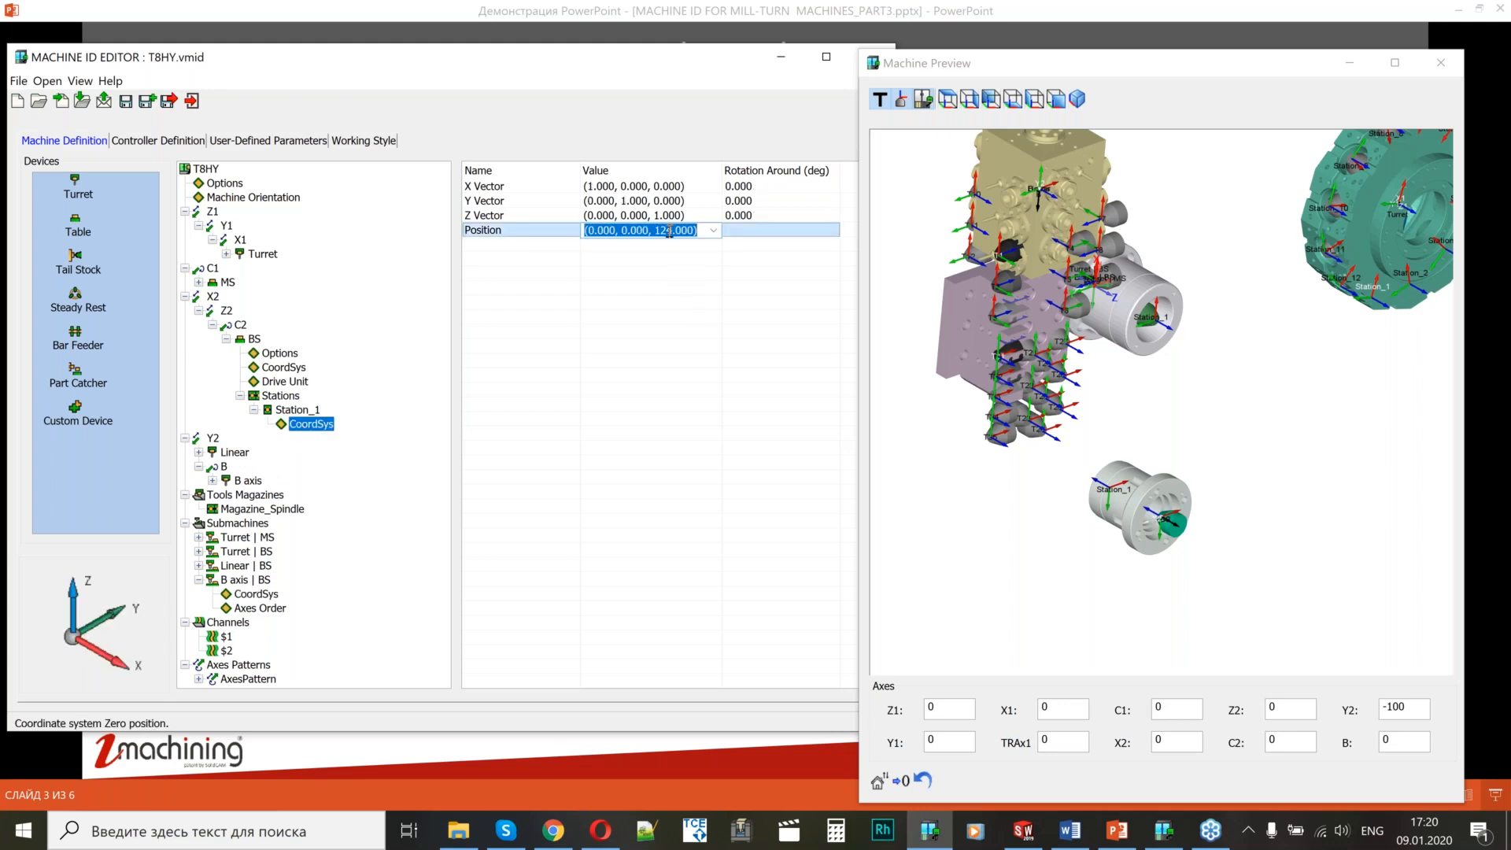
pyautogui.click(1387, 96)
pyautogui.click(1436, 55)
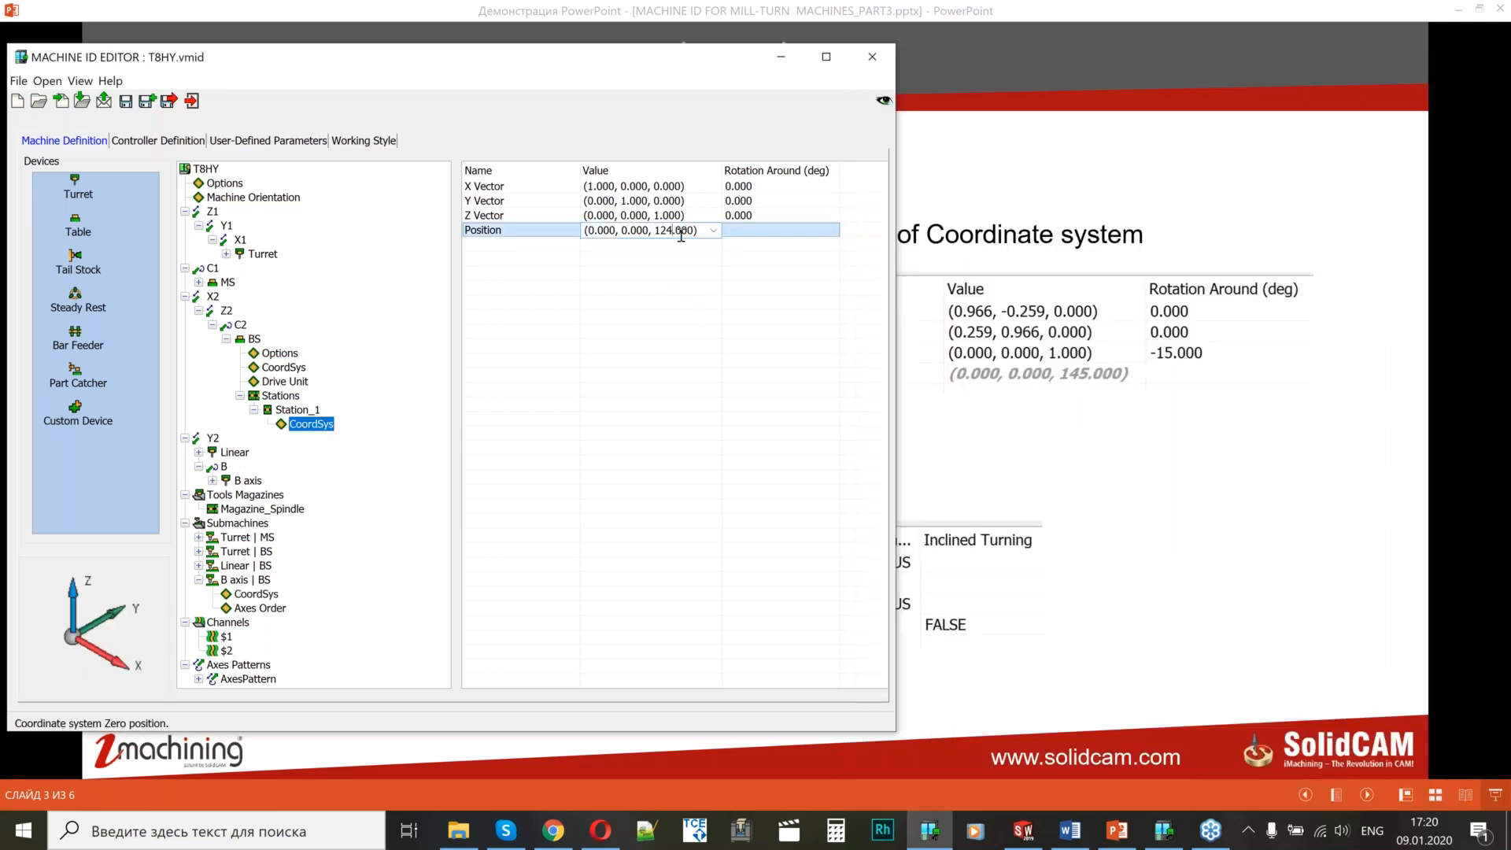
pyautogui.press('BackSpace')
pyautogui.write('5')
pyautogui.click(673, 233)
pyautogui.click(674, 233)
pyautogui.press('BackSpace')
pyautogui.write('4')
pyautogui.click(669, 364)
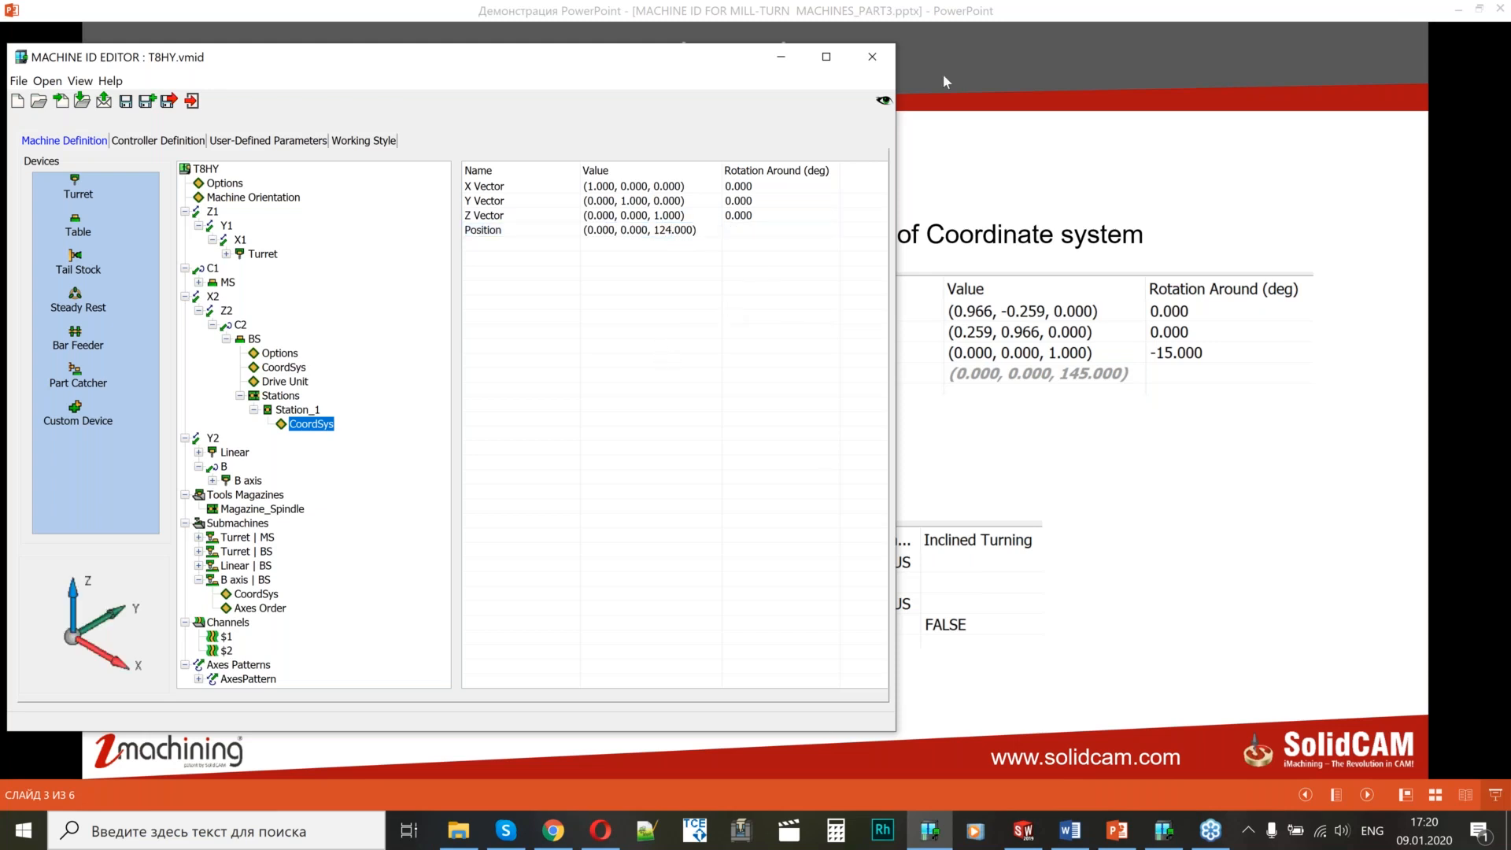
# Reopen the machine preview and check the B axis | BS coordinate system's position values and its location on the back spindle.
pyautogui.moveTo(1118, 495); pyautogui.dragTo(1127, 500, button='middle')
pyautogui.scroll(5, 1130, 470)
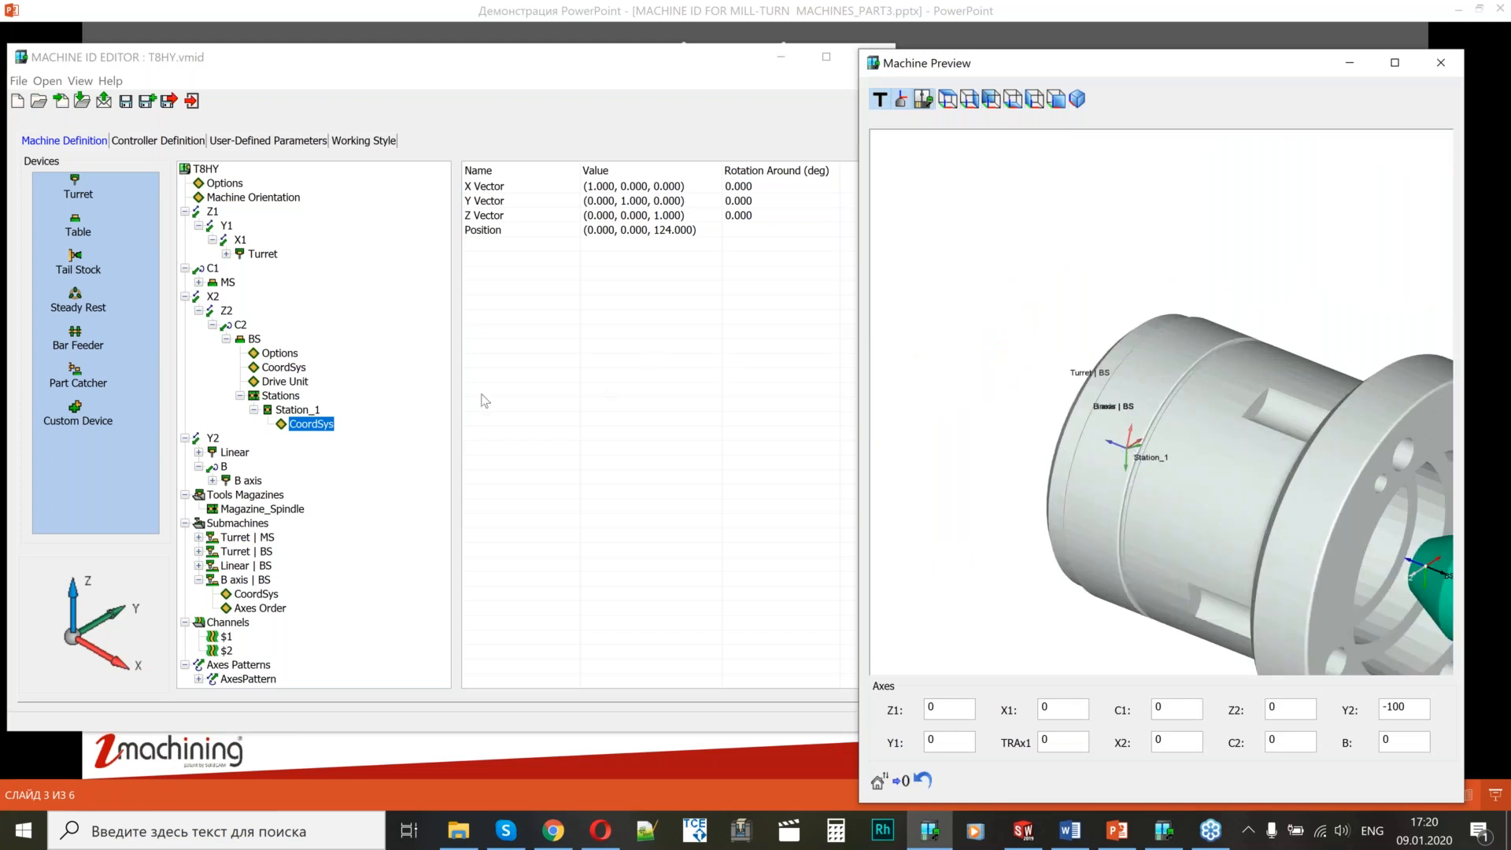
pyautogui.click(252, 595)
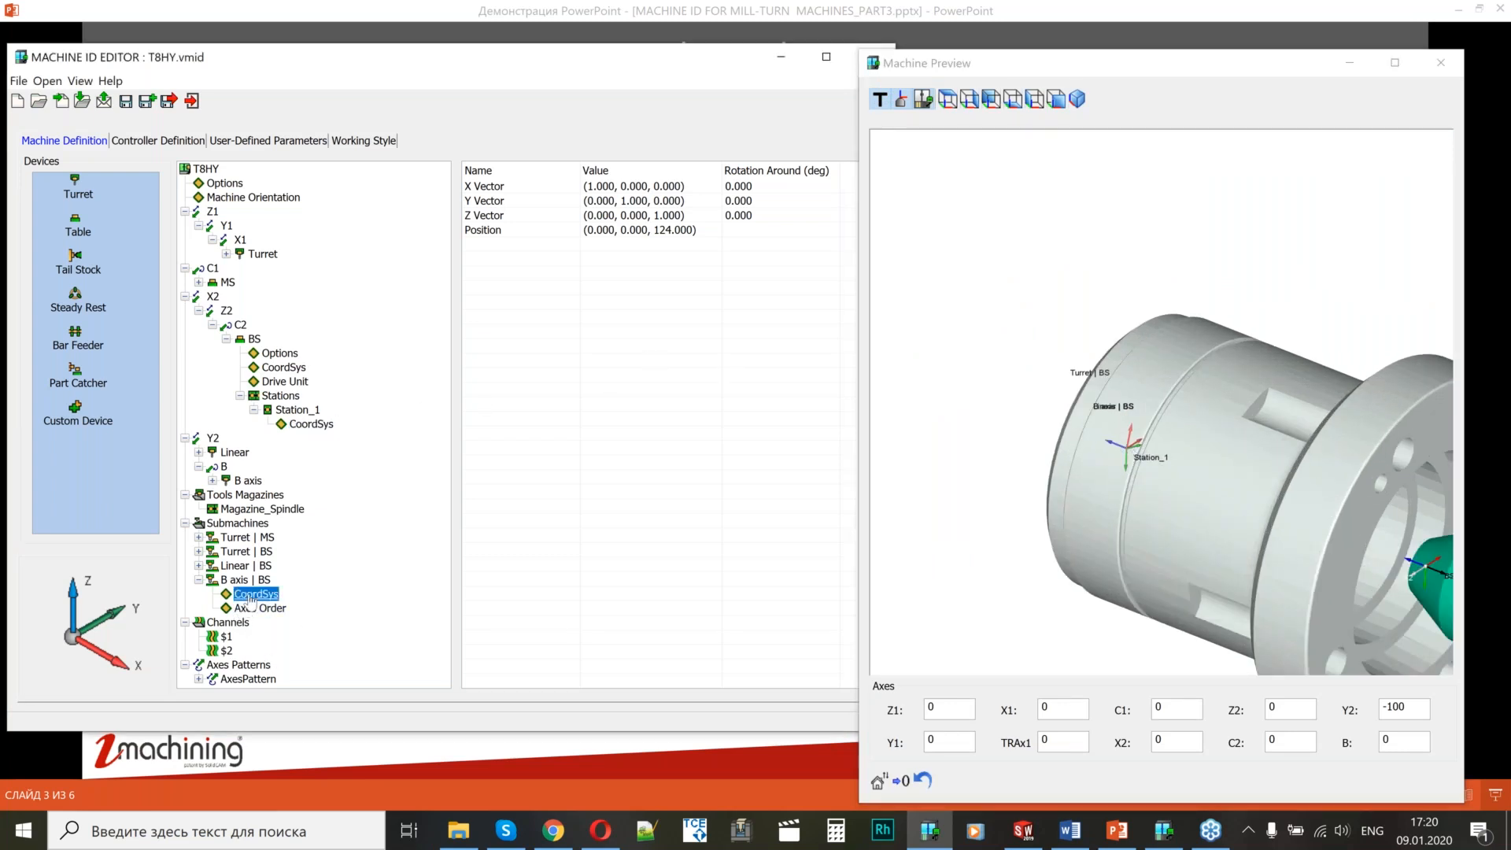
pyautogui.moveTo(722, 169); pyautogui.dragTo(769, 170)
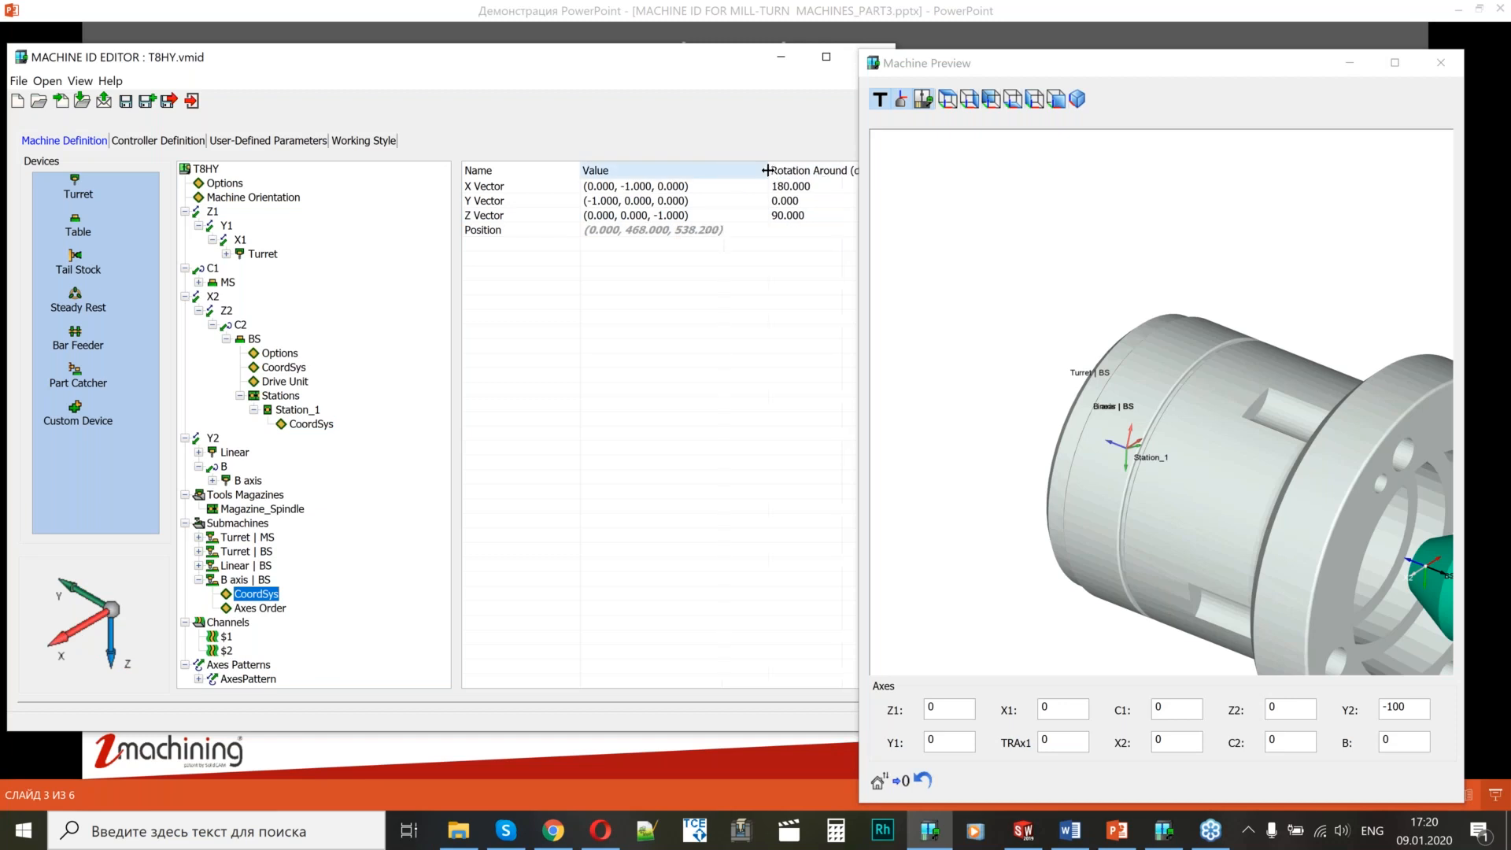
pyautogui.click(913, 314)
pyautogui.scroll(-3, 1274, 425)
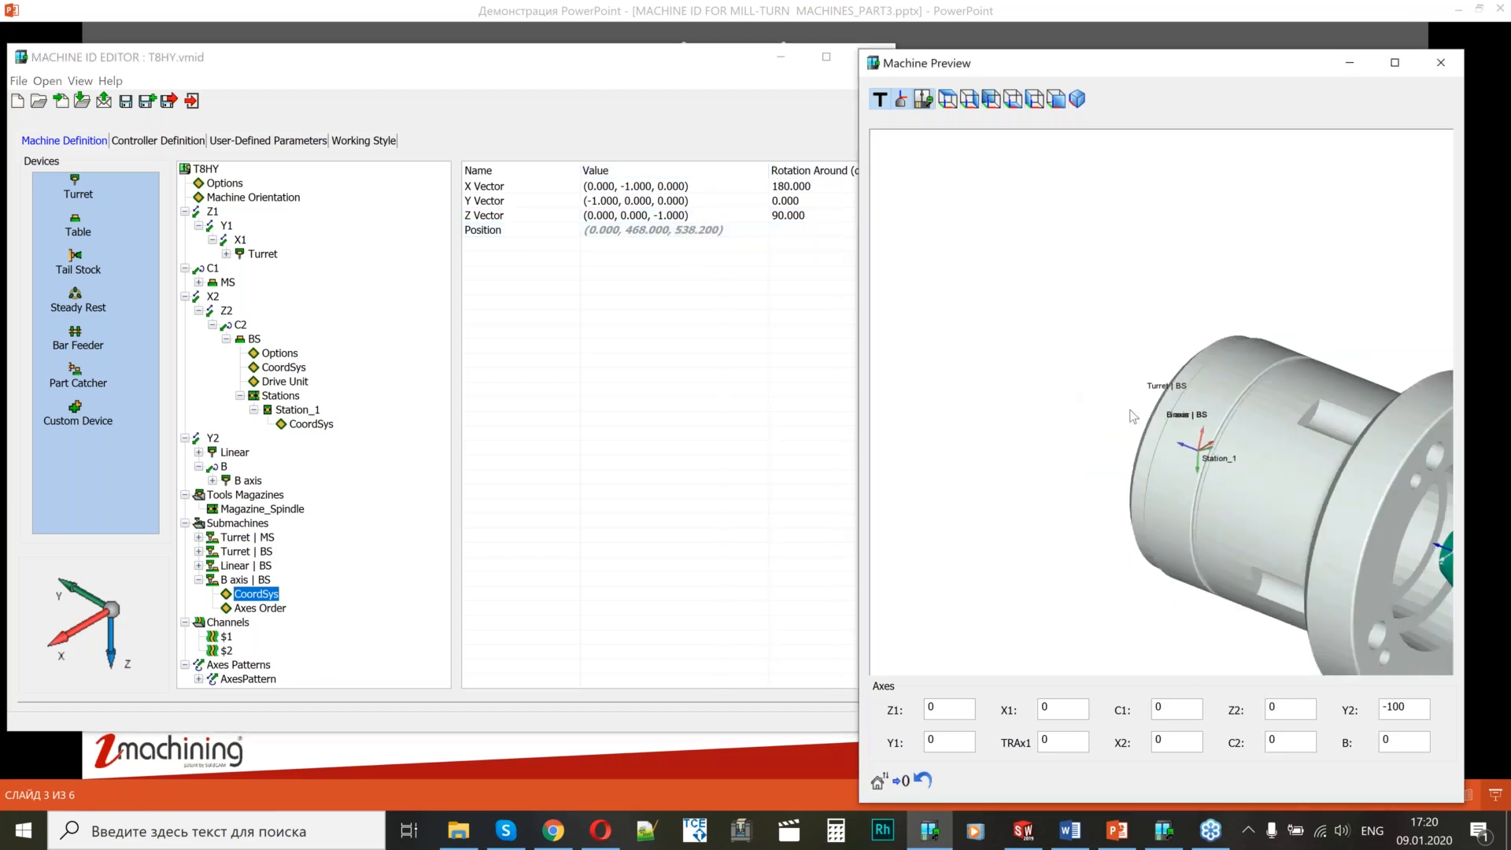
pyautogui.scroll(-5, 1190, 439)
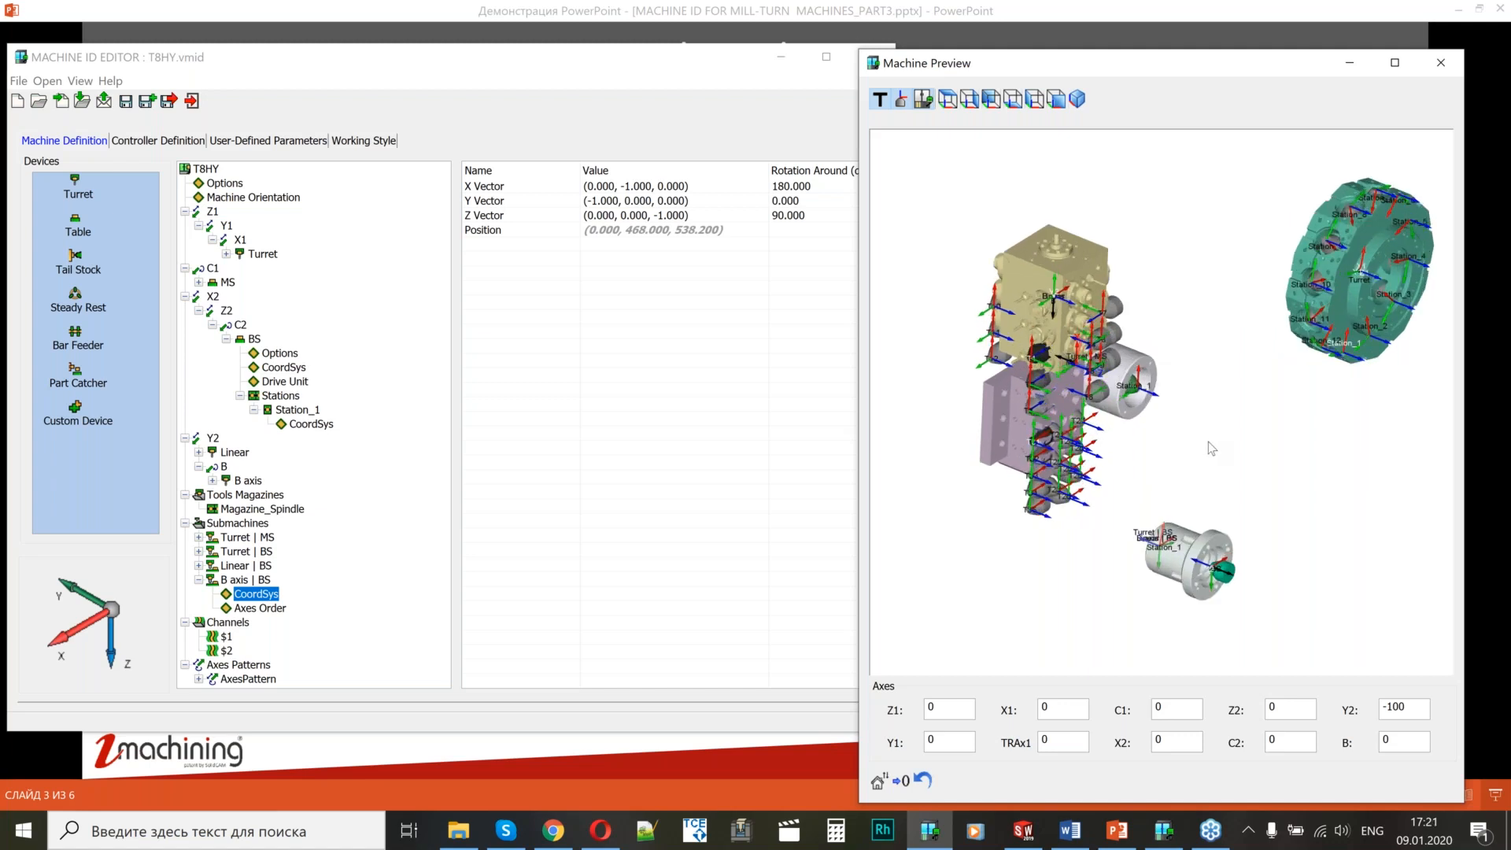
pyautogui.scroll(4, 1211, 436)
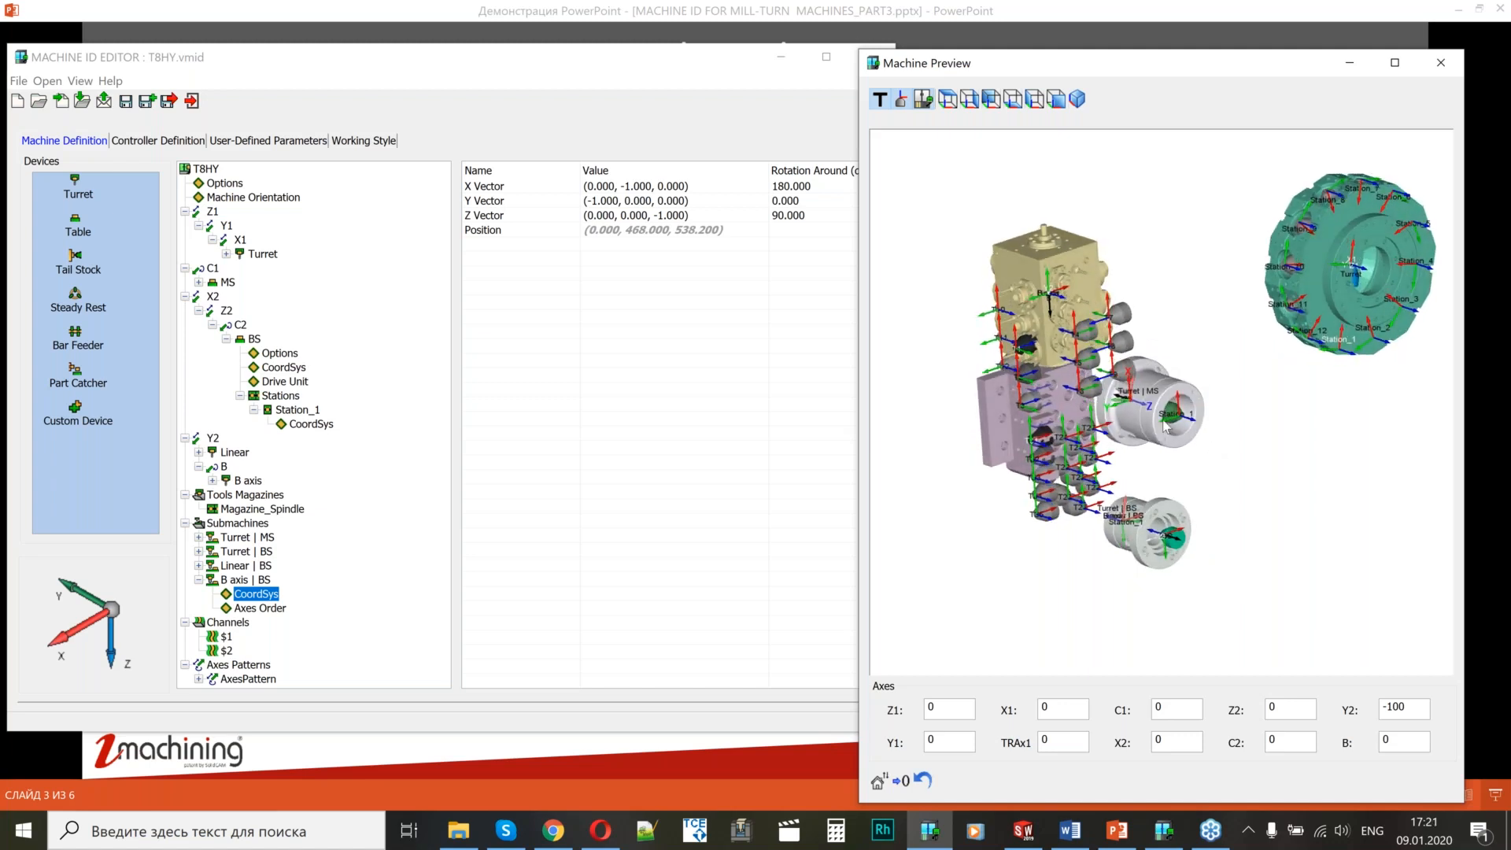
# Expand the MS table under C1 down to Station_1 and open the station's coordinate system.
pyautogui.scroll(5, 1079, 419)
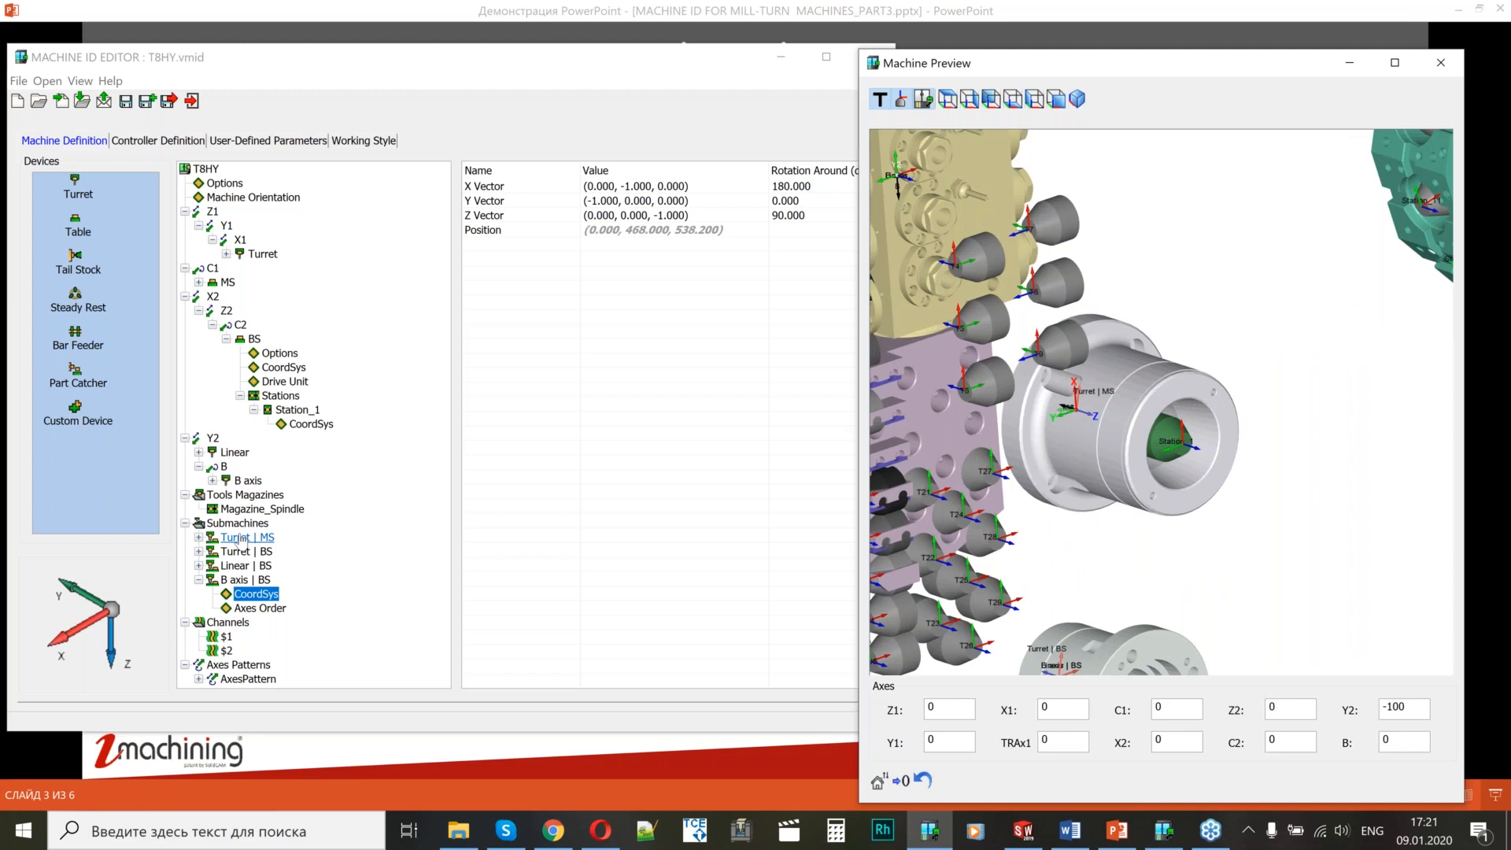
pyautogui.click(198, 282)
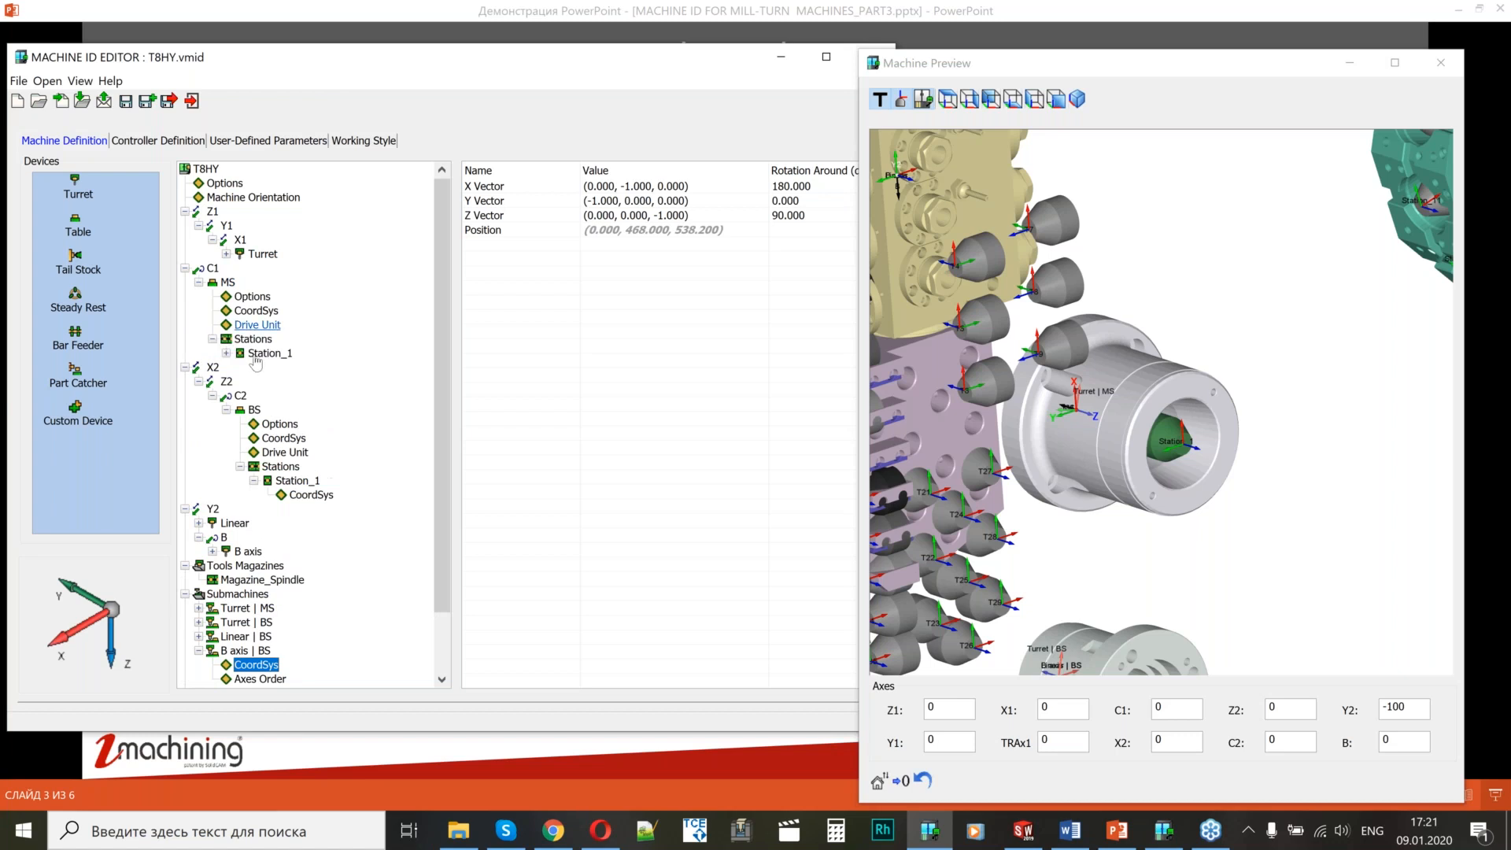
pyautogui.click(283, 368)
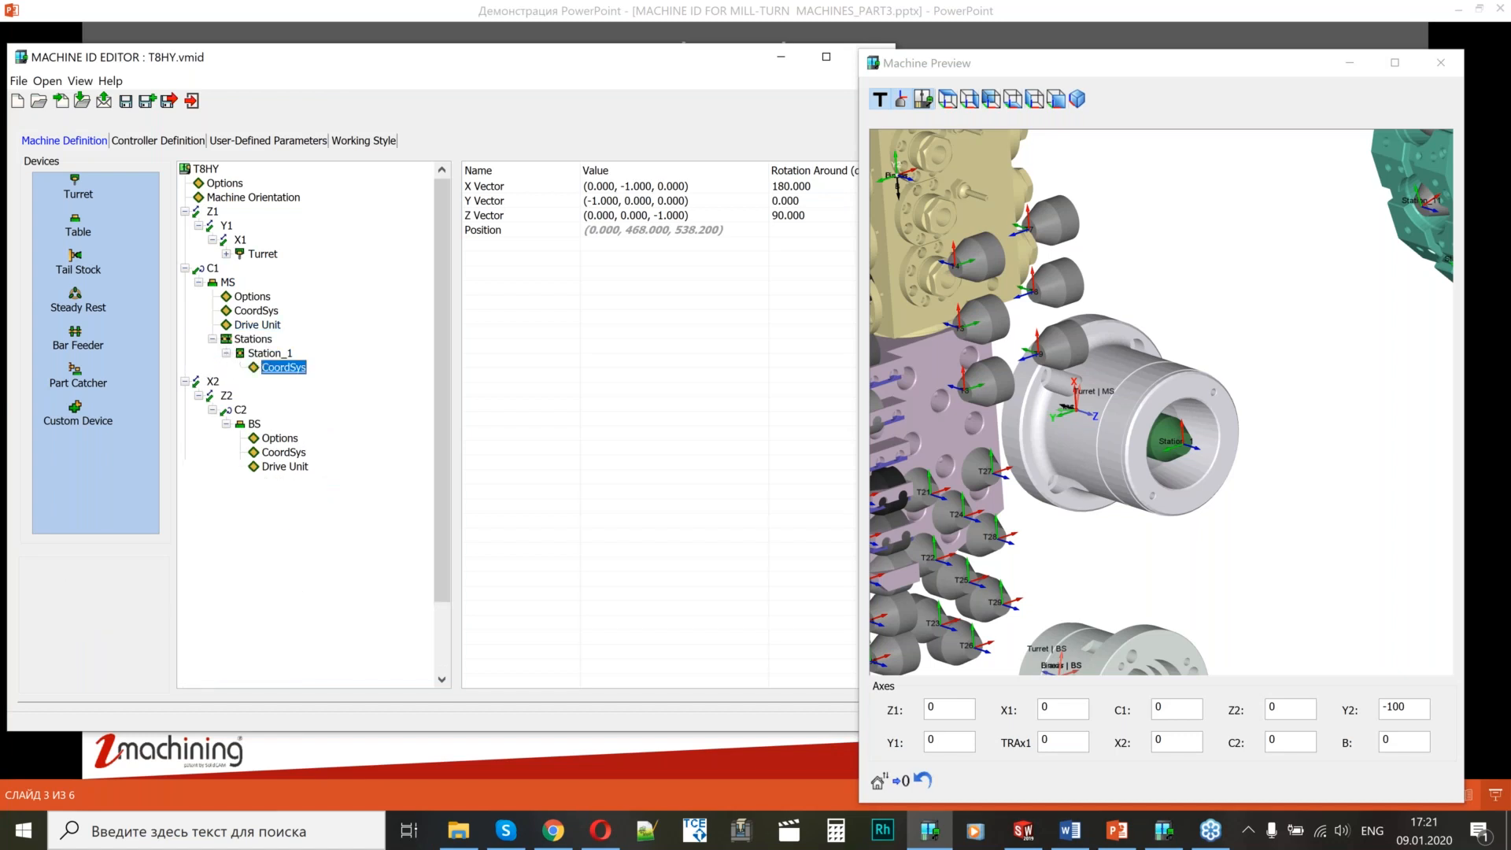
# Change the Z position of the MS Station_1 coordinate system to 146, close the machine preview, and return the position to 145.
pyautogui.click(673, 233)
pyautogui.click(673, 235)
pyautogui.click(672, 234)
pyautogui.press('BackSpace')
pyautogui.write('6.000)')
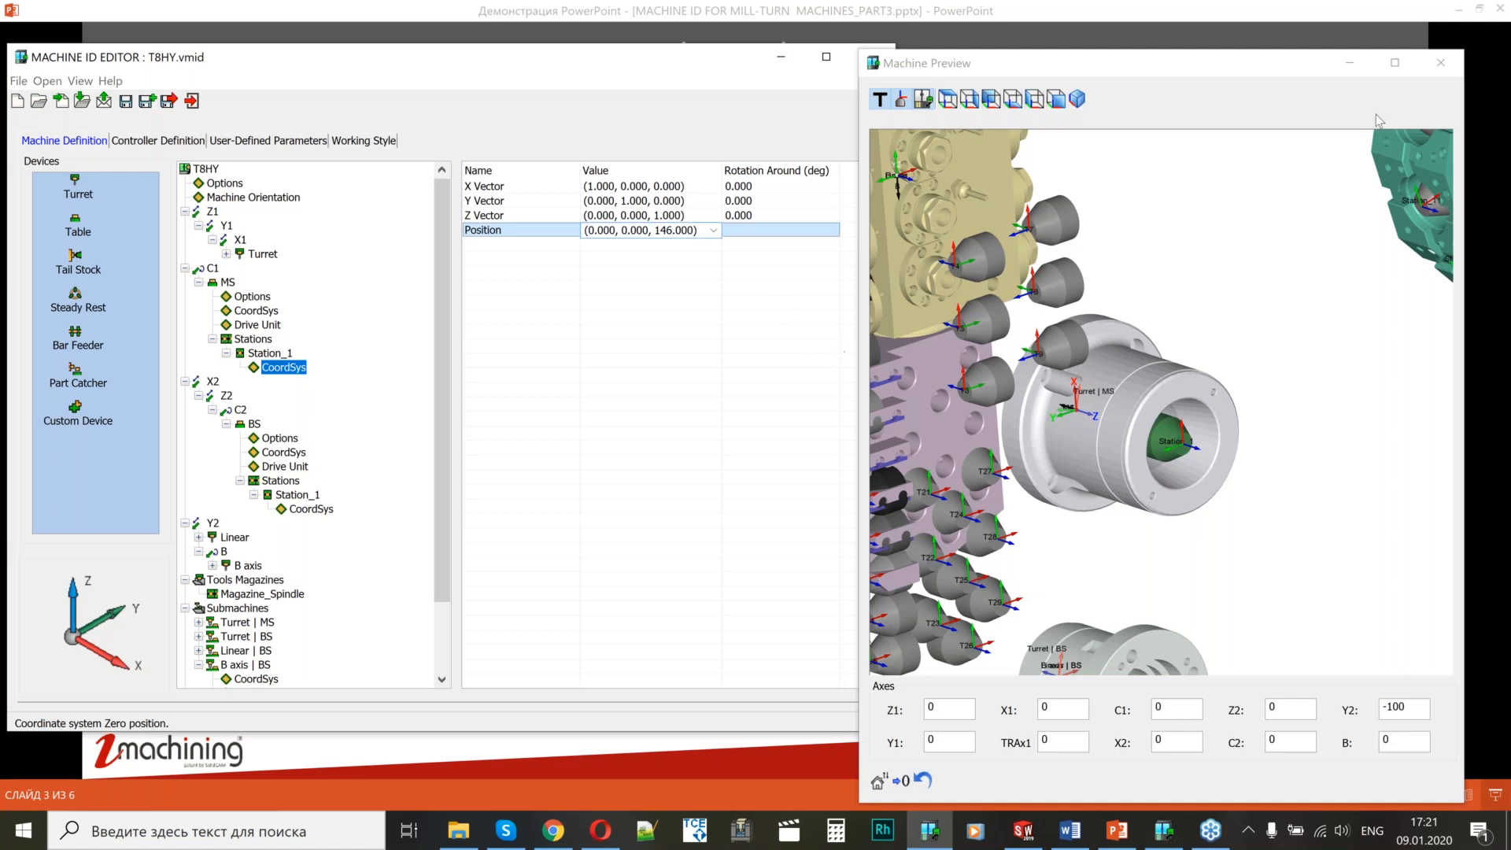
pyautogui.click(1441, 62)
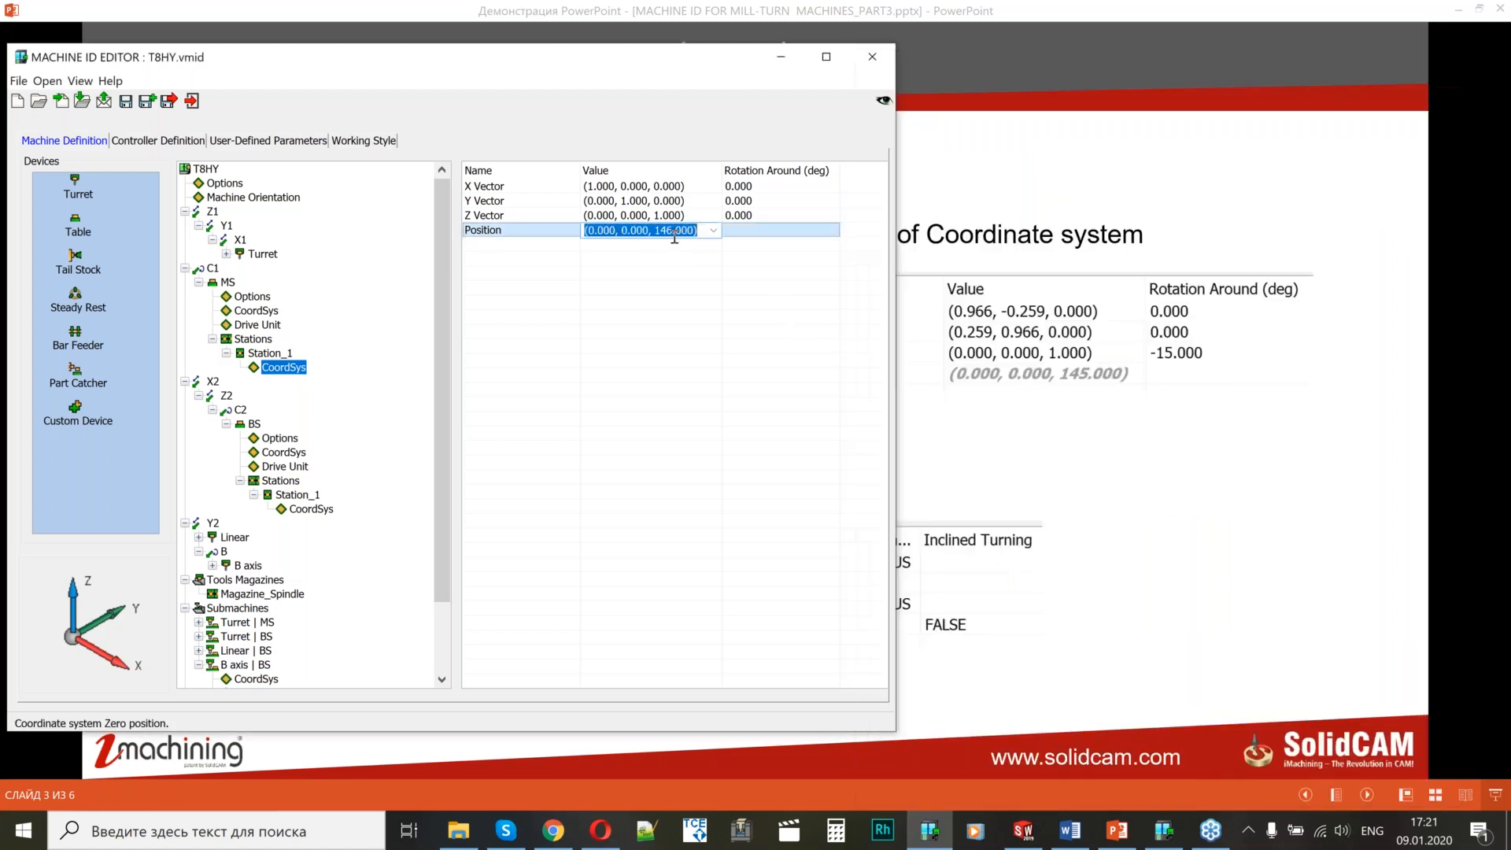
pyautogui.press('BackSpace')
pyautogui.write('5')
pyautogui.click(872, 272)
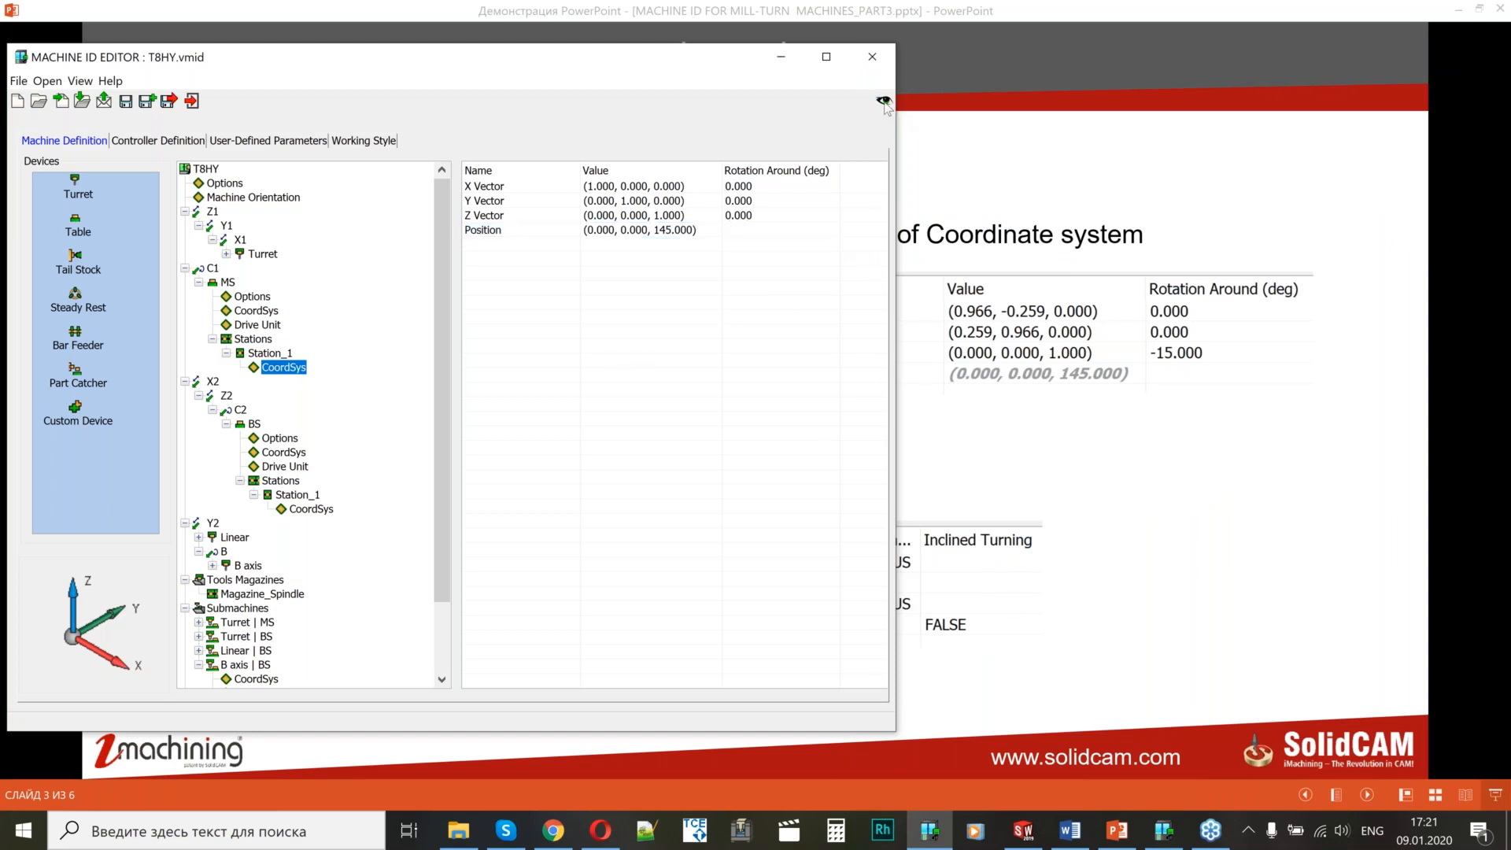
# Reopen the machine preview and examine where the Turret | MS coordinate system lies on the main spindle.
pyautogui.scroll(-3, 1184, 437)
pyautogui.moveTo(1196, 441); pyautogui.dragTo(1124, 355, button='middle')
pyautogui.scroll(-3, 1079, 372)
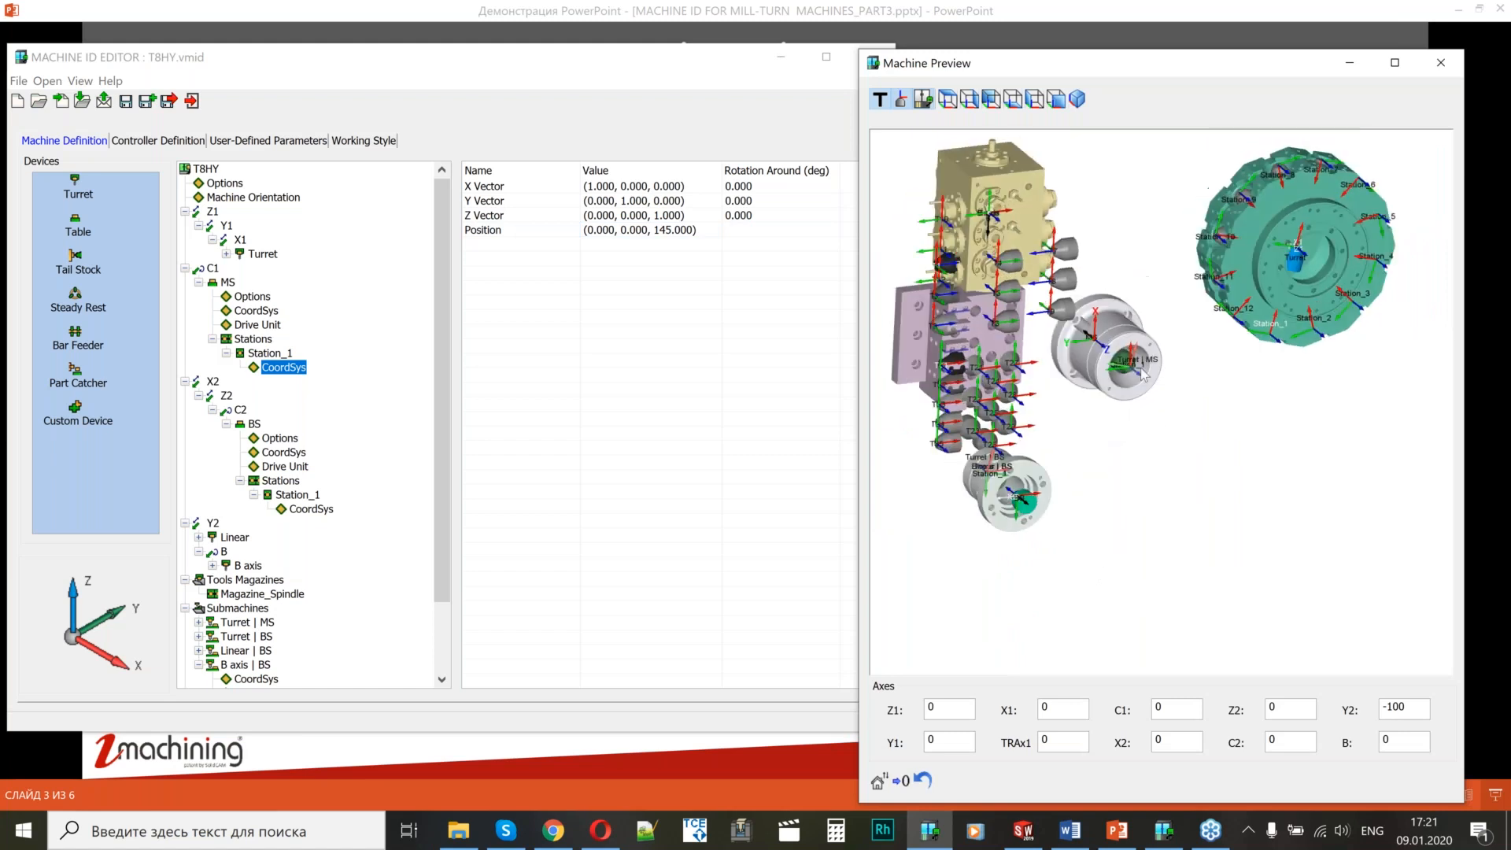
pyautogui.scroll(4, 1141, 368)
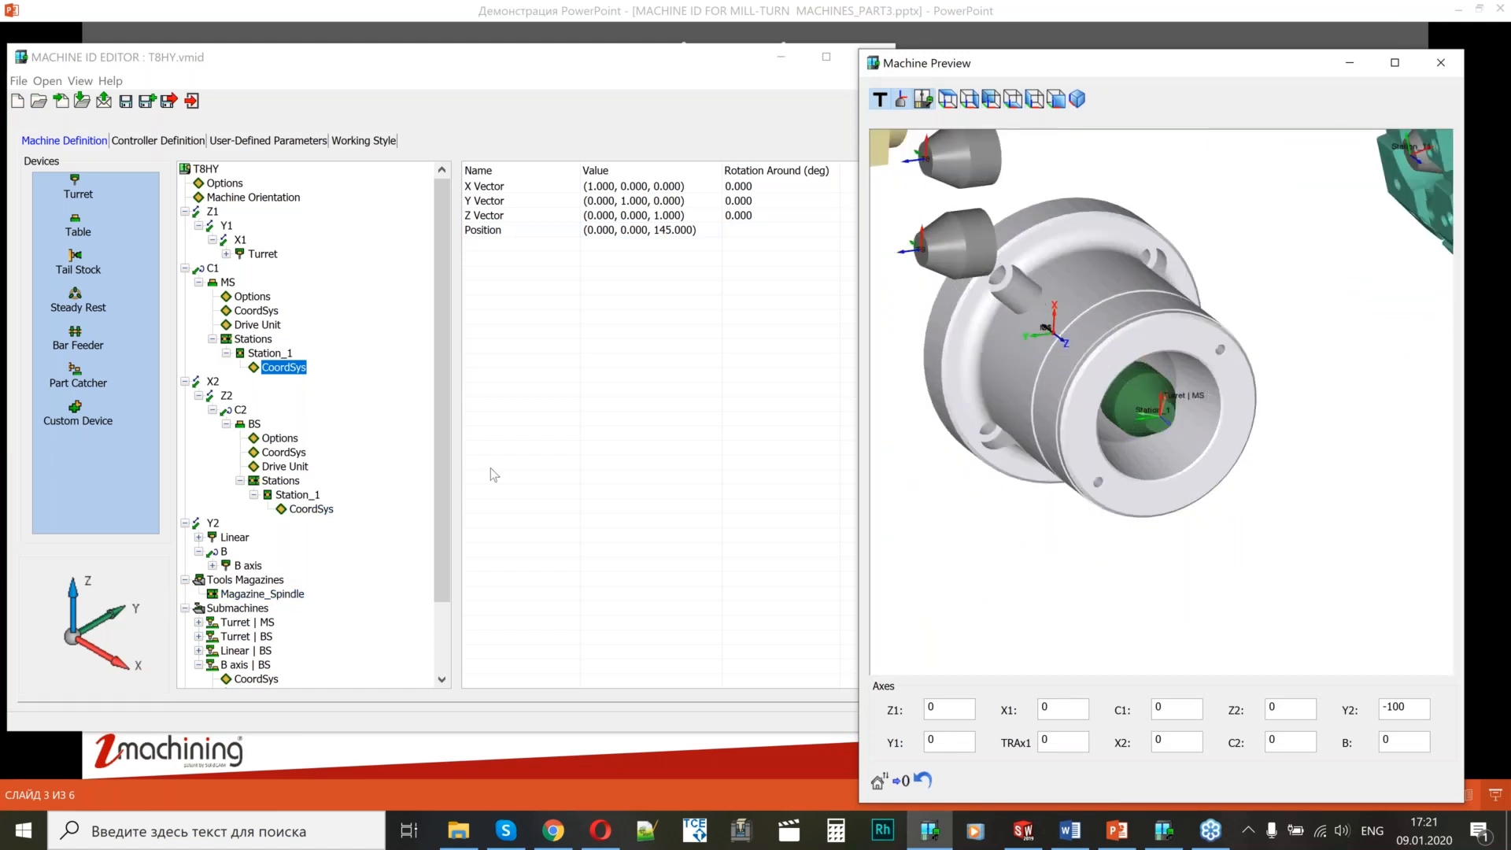
pyautogui.moveTo(442, 470); pyautogui.dragTo(442, 541)
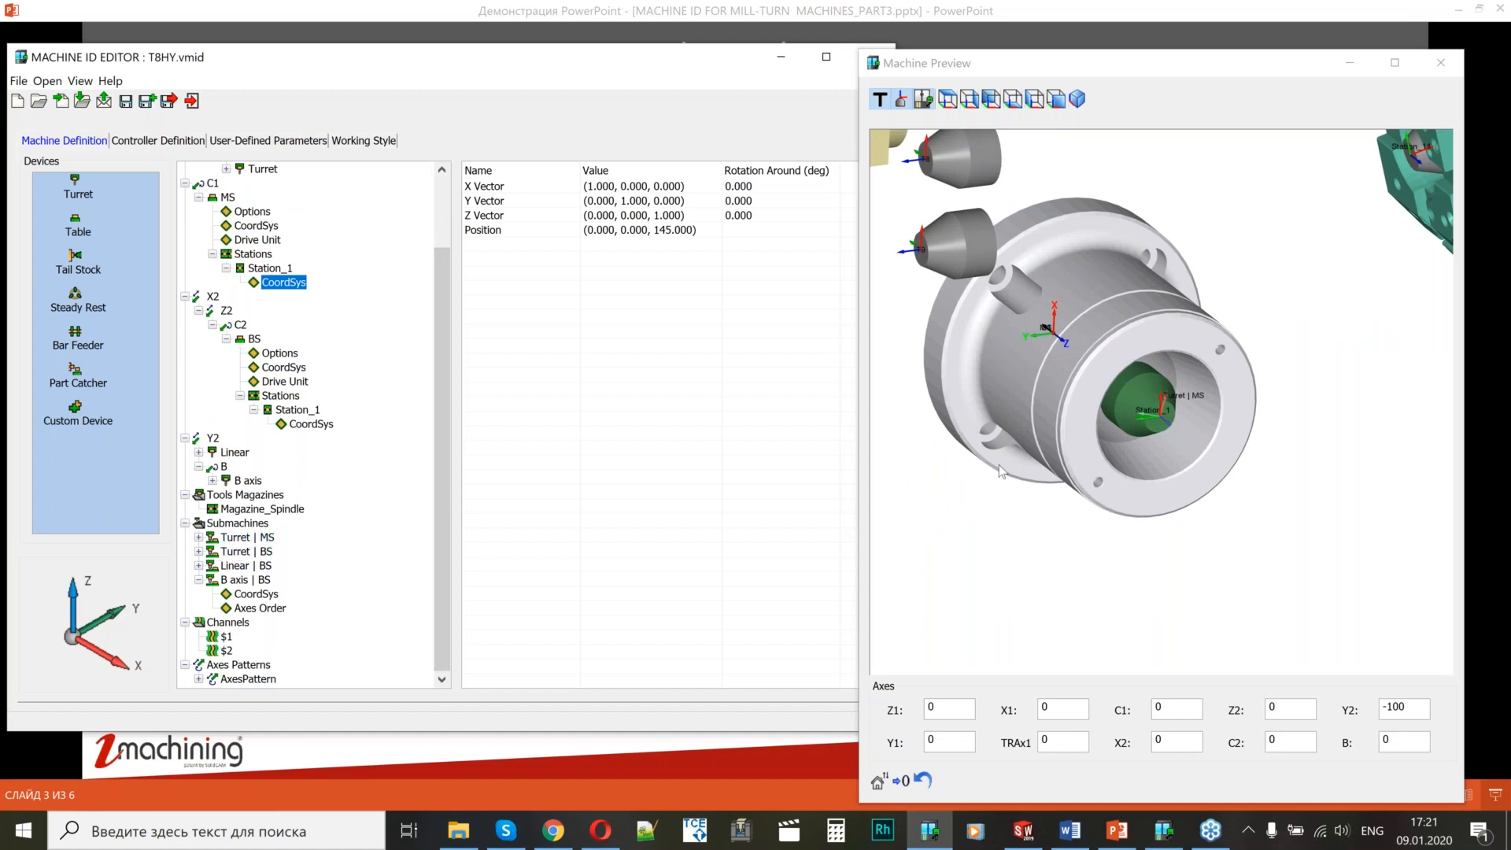
pyautogui.scroll(2, 1134, 383)
pyautogui.scroll(1, 1165, 421)
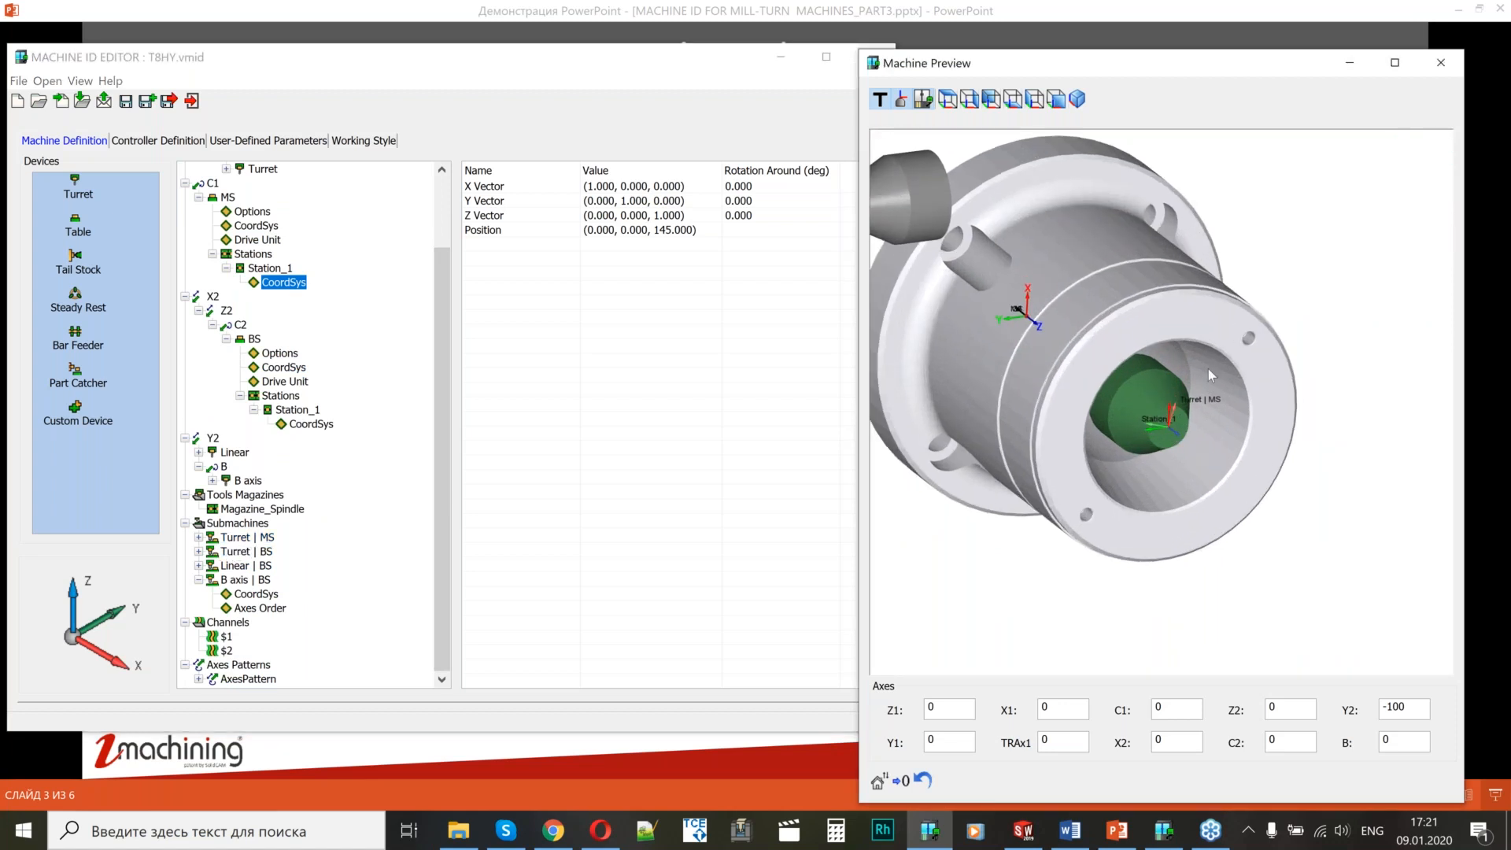
# Compare the coordinate systems on the turret, main spindle and back spindle in the machine preview.
pyautogui.scroll(-5, 1207, 368)
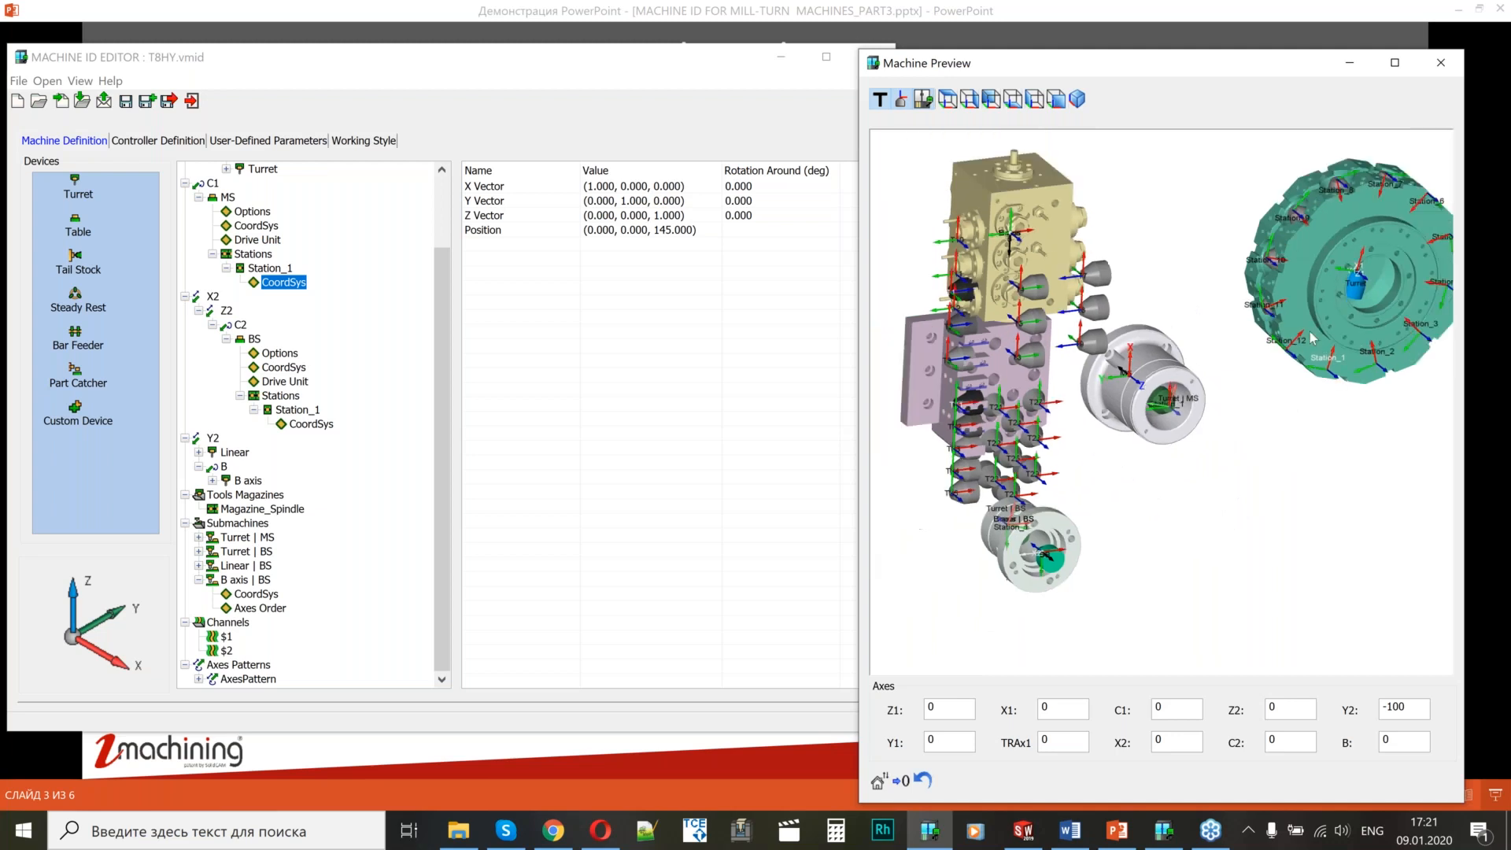
pyautogui.scroll(-1, 1312, 338)
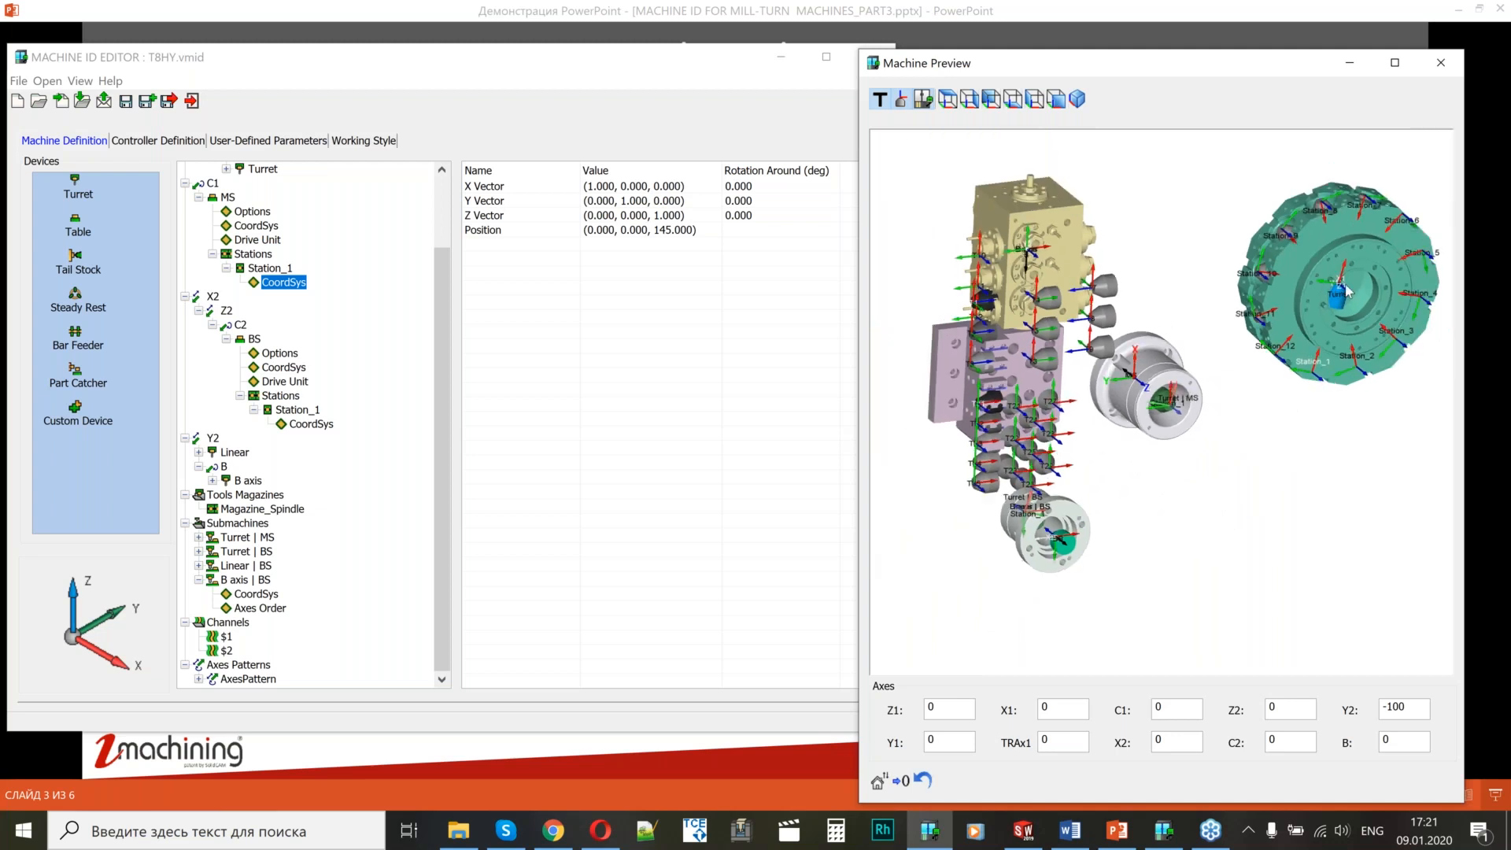
pyautogui.scroll(-4, 1188, 370)
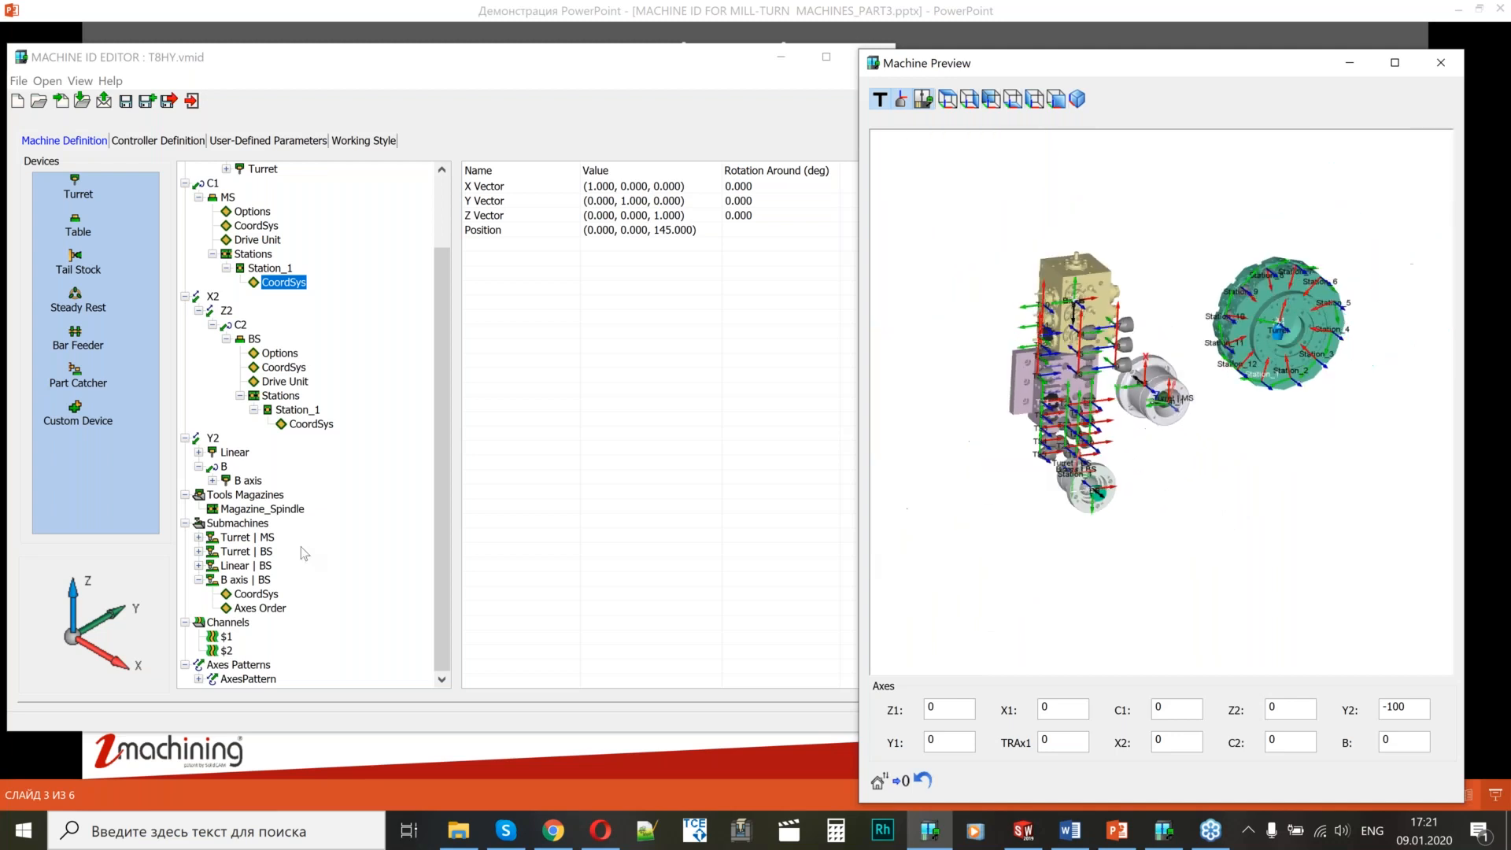
pyautogui.scroll(1, 1090, 497)
pyautogui.scroll(3, 1130, 483)
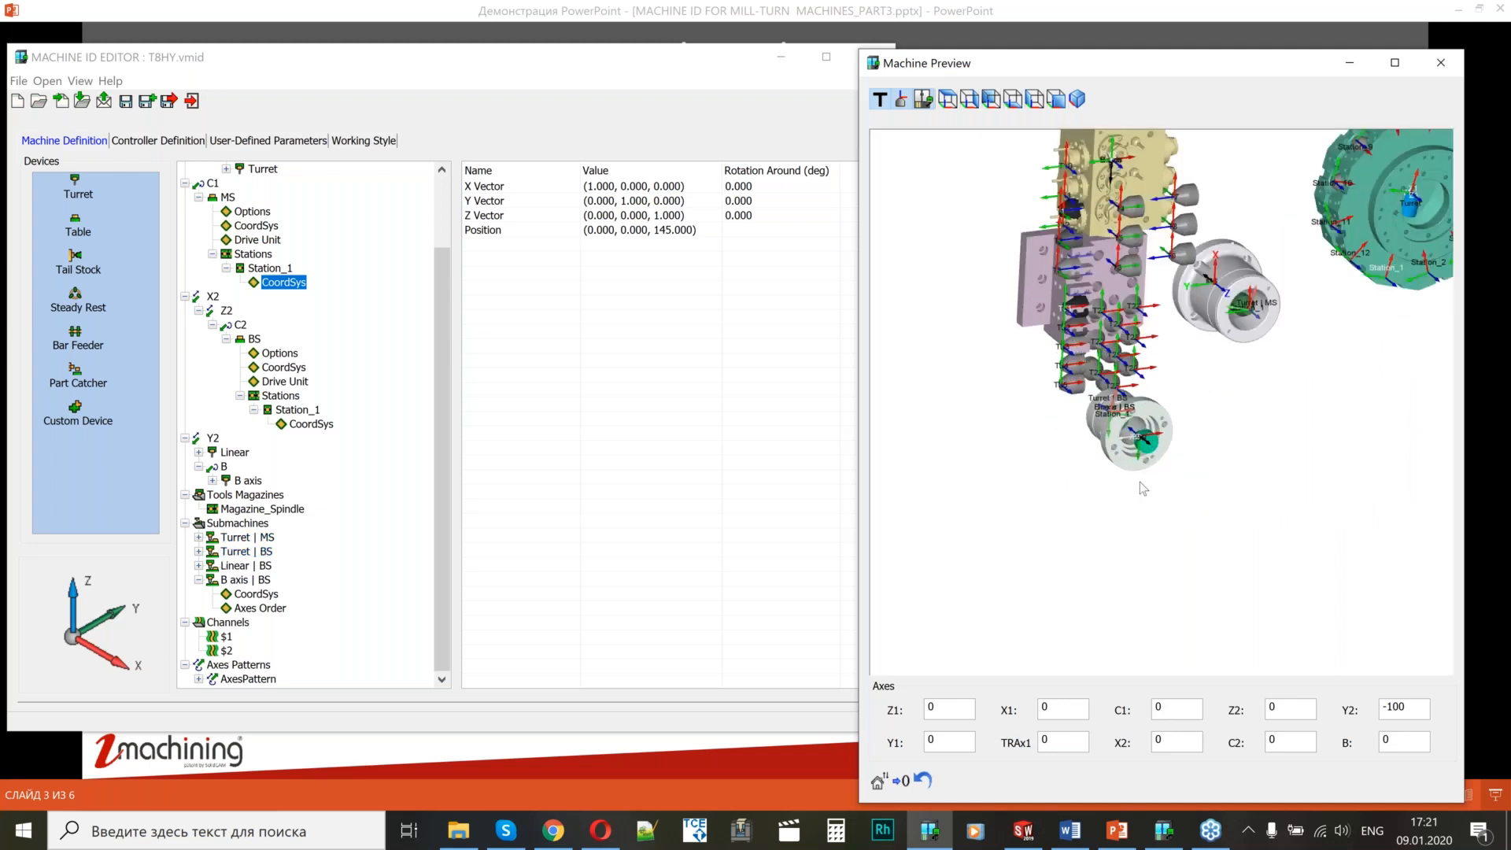
pyautogui.scroll(-2, 1152, 483)
pyautogui.scroll(4, 1194, 478)
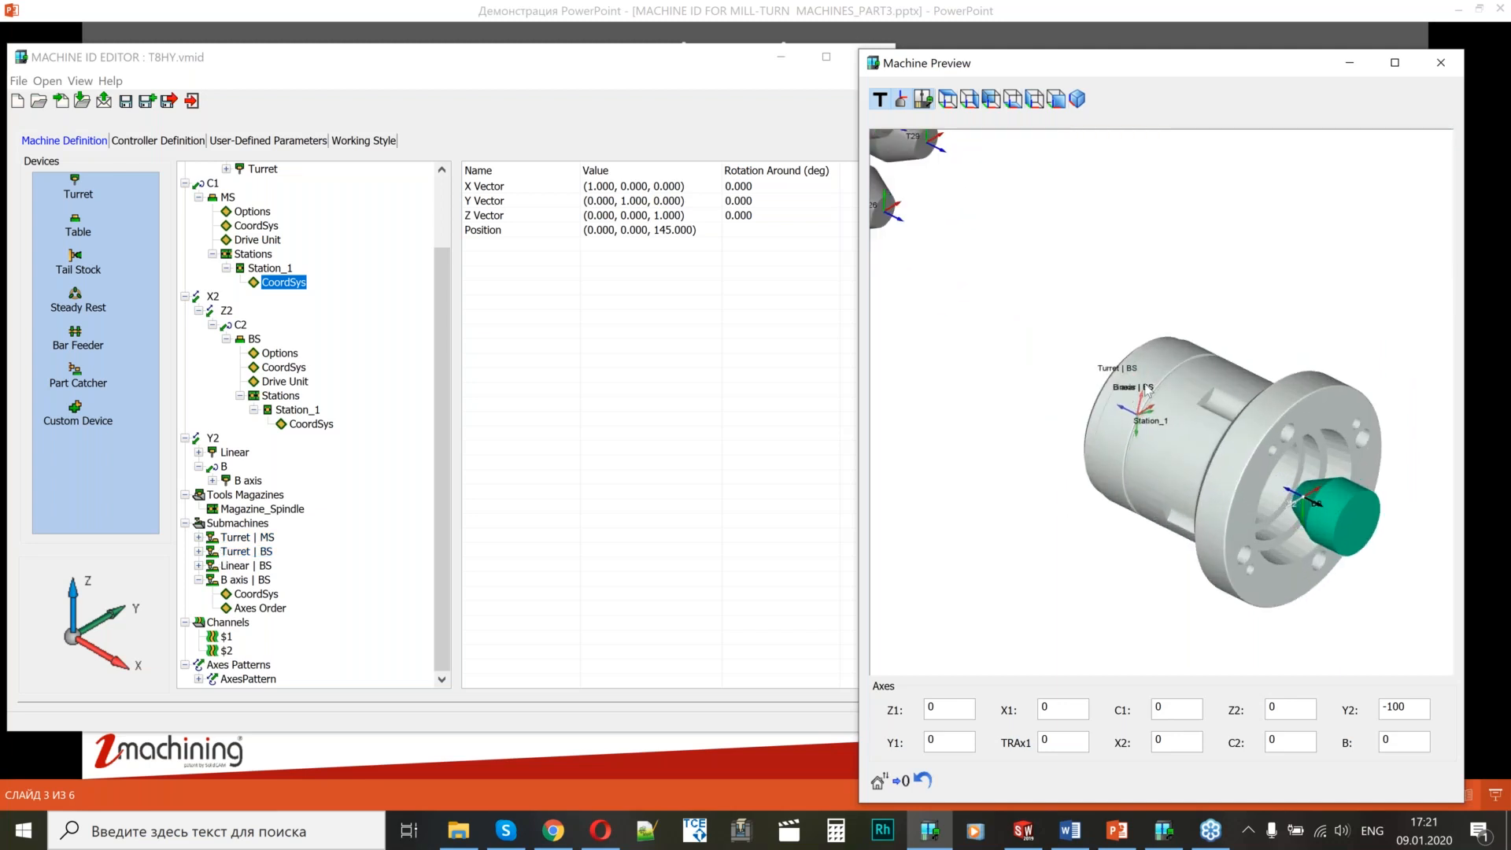
# Show only the Turret | BS submachine in the preview and examine its coordinate system, turret and back spindle.
pyautogui.rightClick(268, 552)
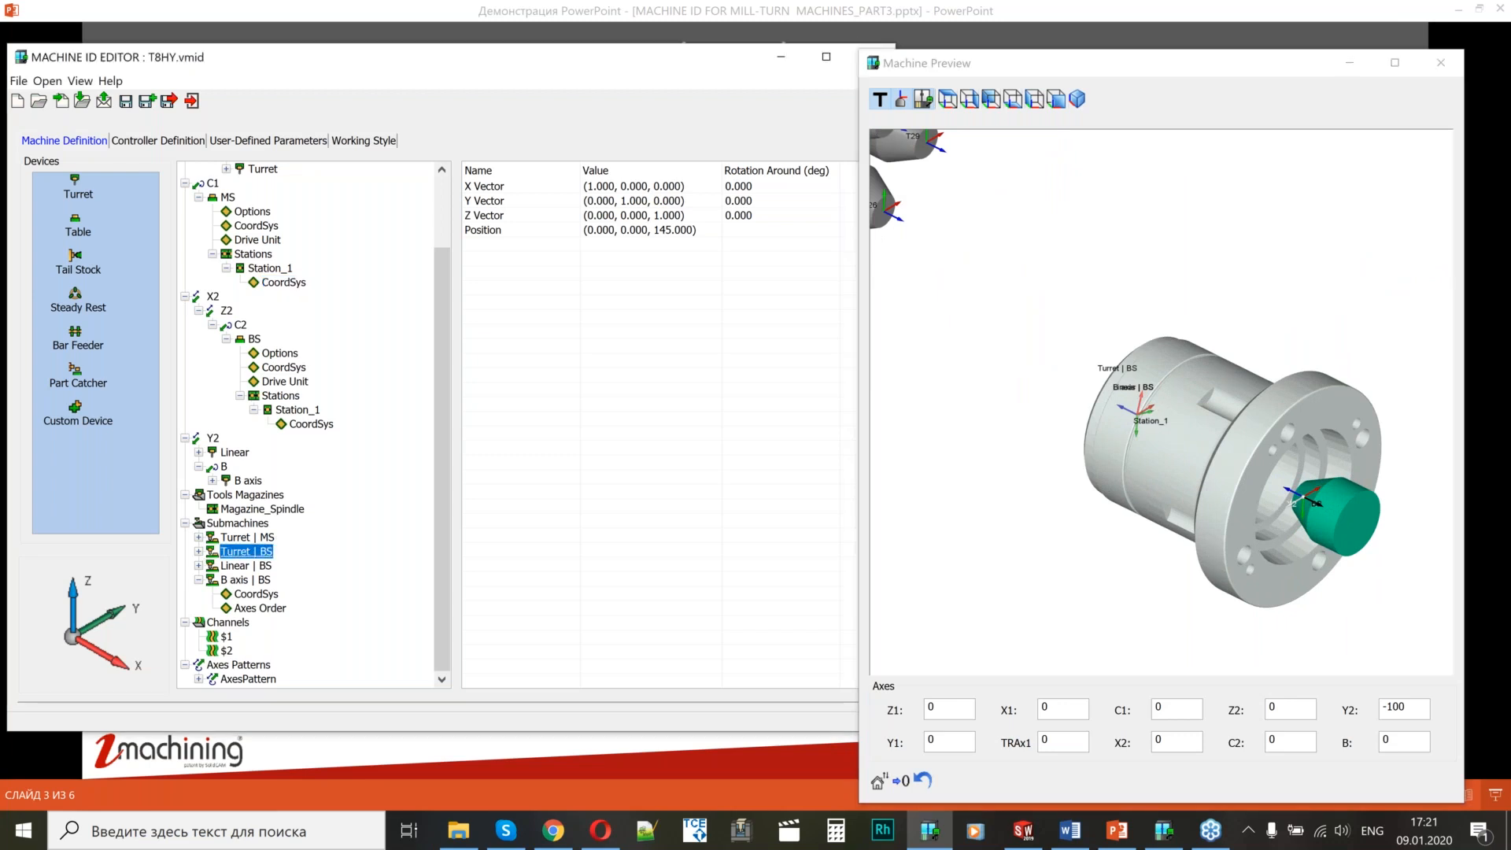
pyautogui.click(306, 595)
pyautogui.scroll(3, 1149, 401)
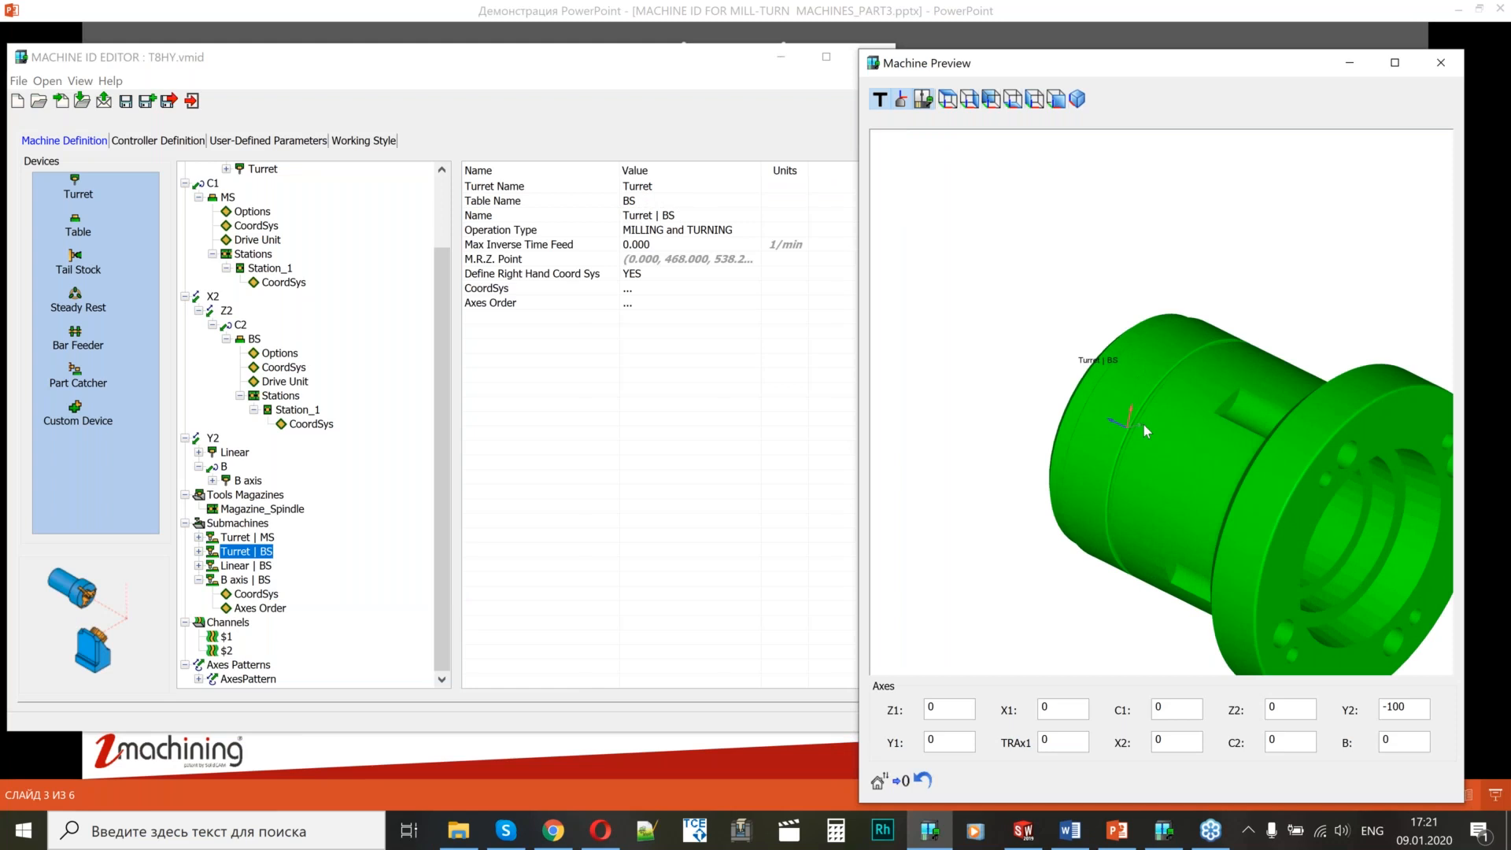
pyautogui.scroll(-5, 1141, 425)
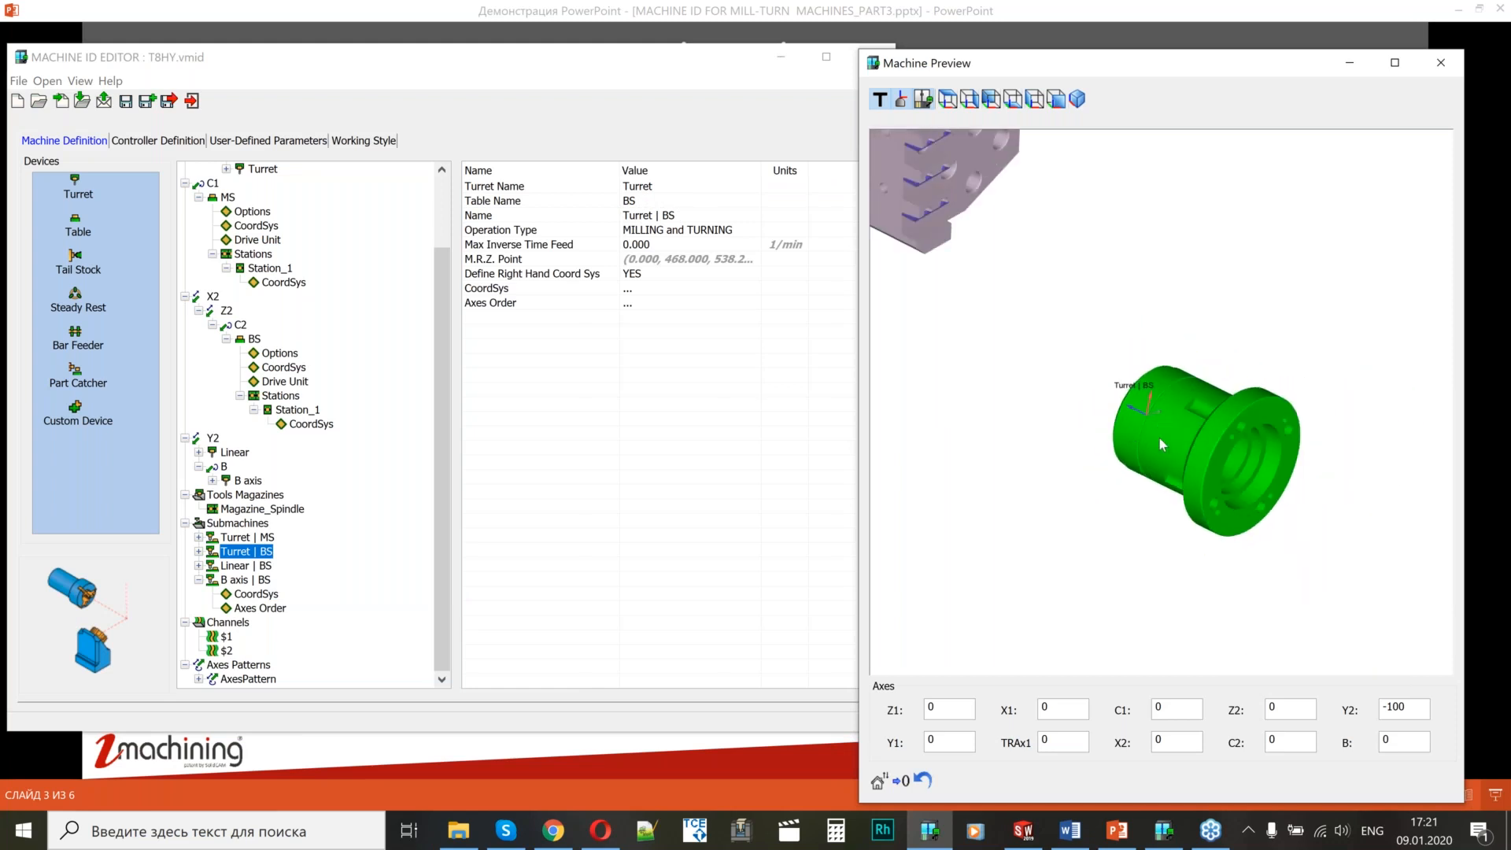
pyautogui.scroll(-5, 1158, 436)
pyautogui.scroll(-2, 1161, 433)
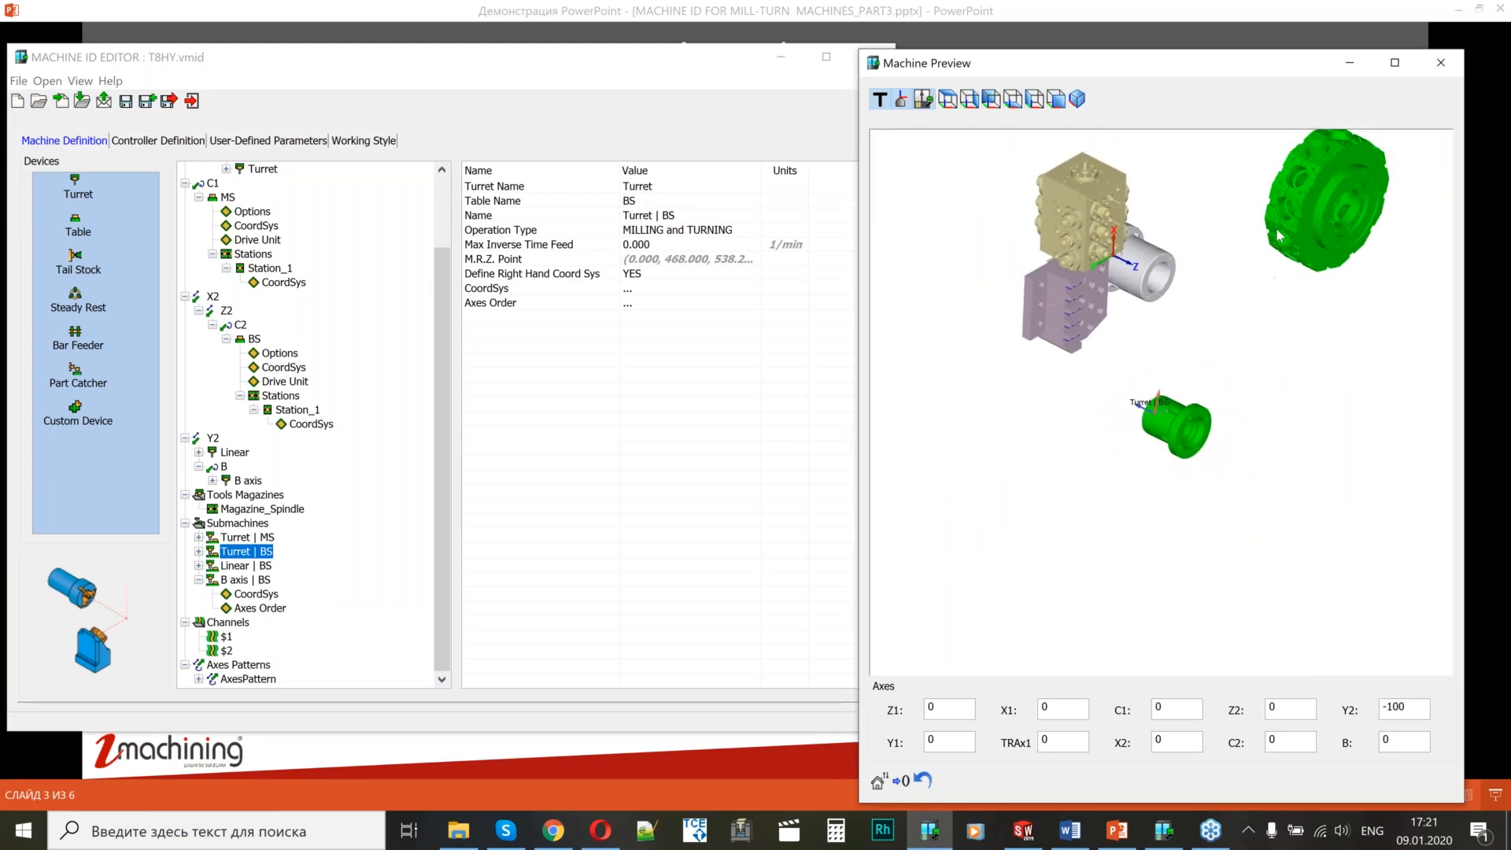
# Show only the Linear | BS submachine in the preview and examine its linear tool block and back spindle.
pyautogui.rightClick(254, 567)
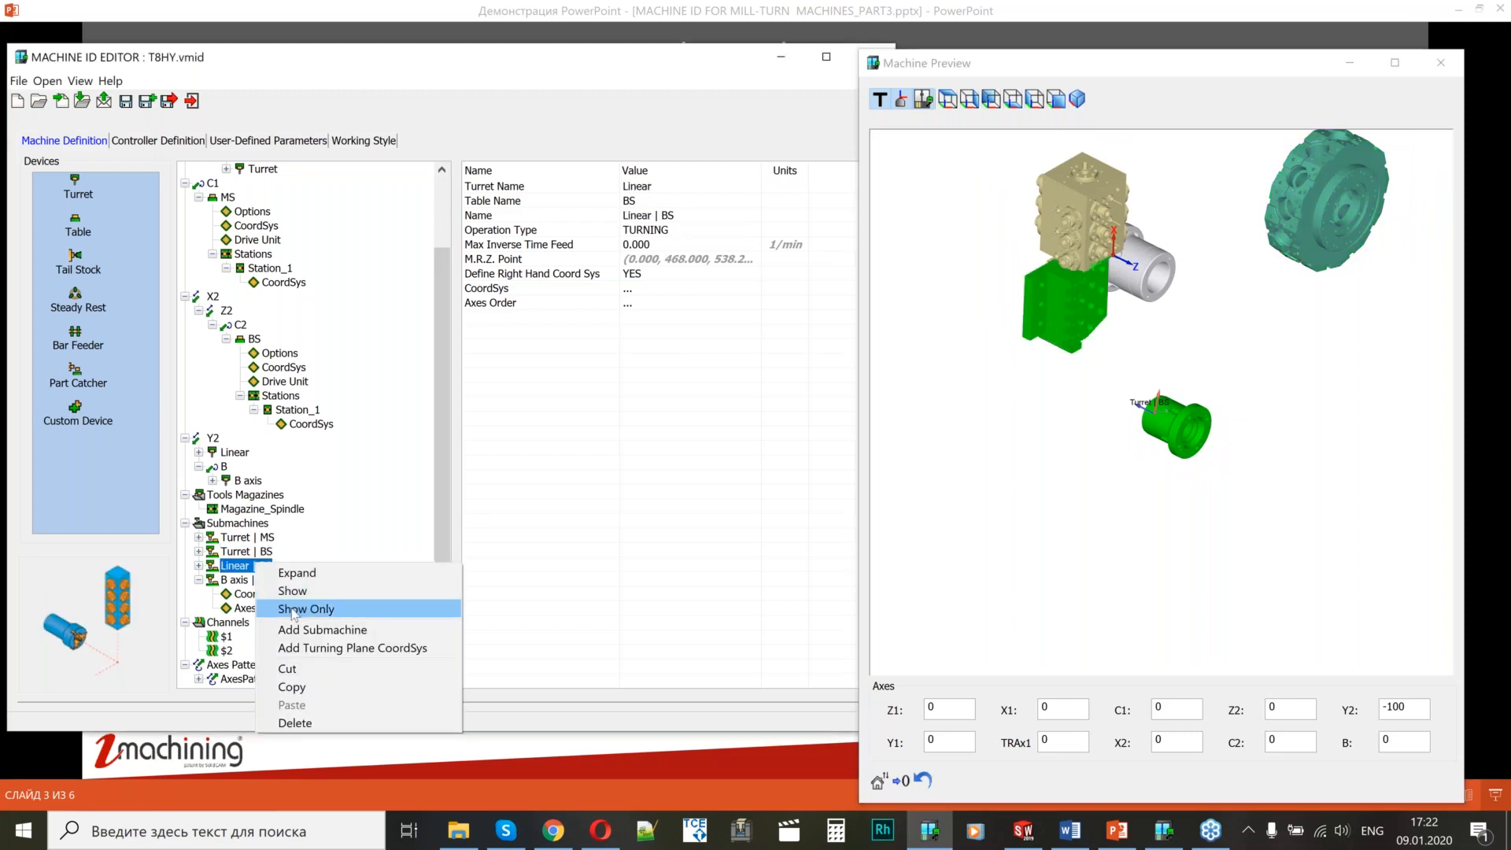
pyautogui.click(293, 610)
pyautogui.click(942, 472)
pyautogui.scroll(3, 1141, 409)
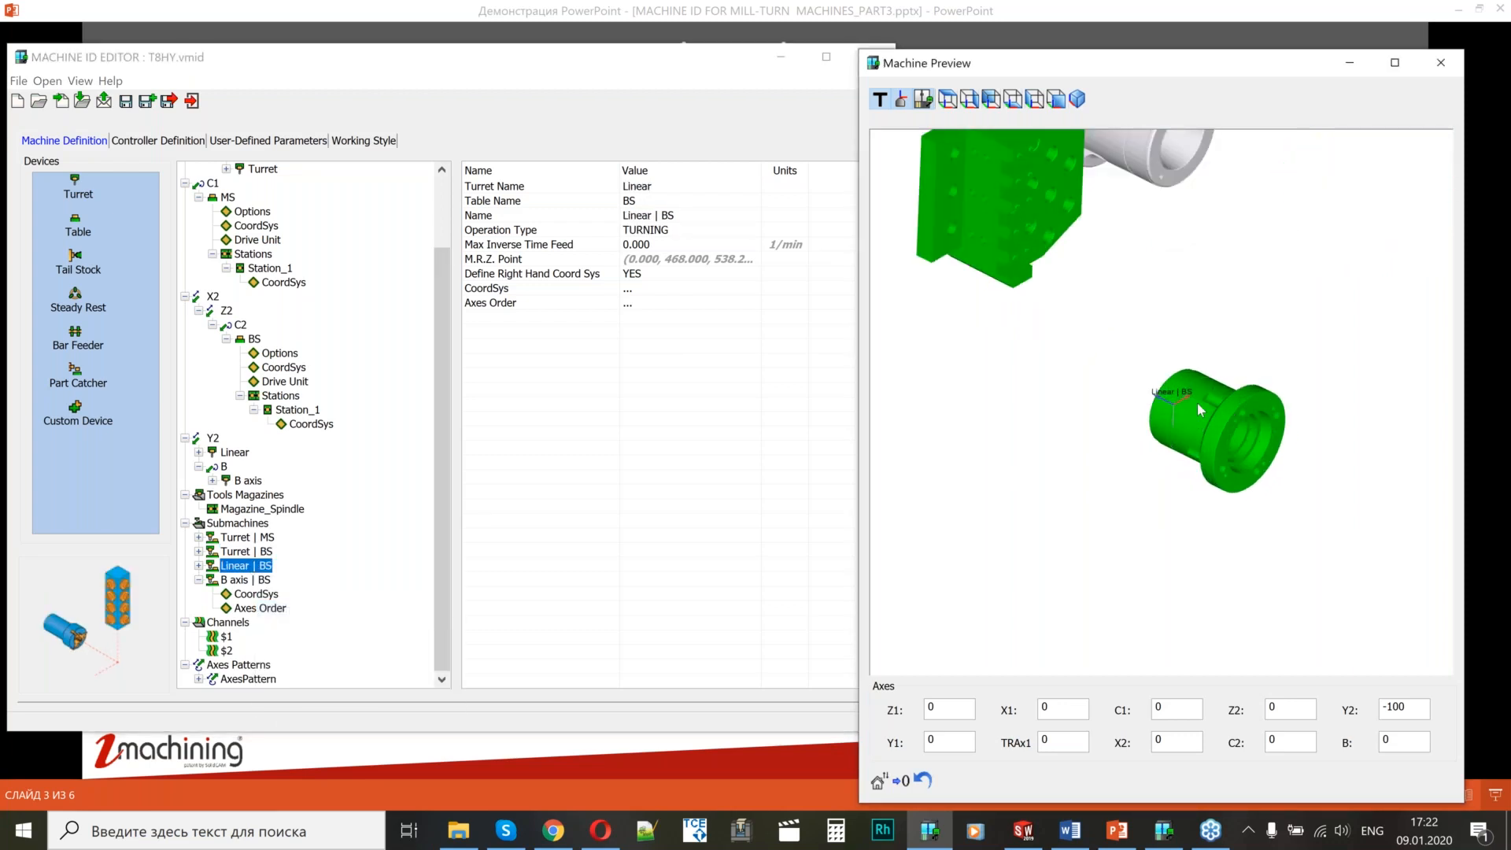
pyautogui.scroll(-2, 1215, 434)
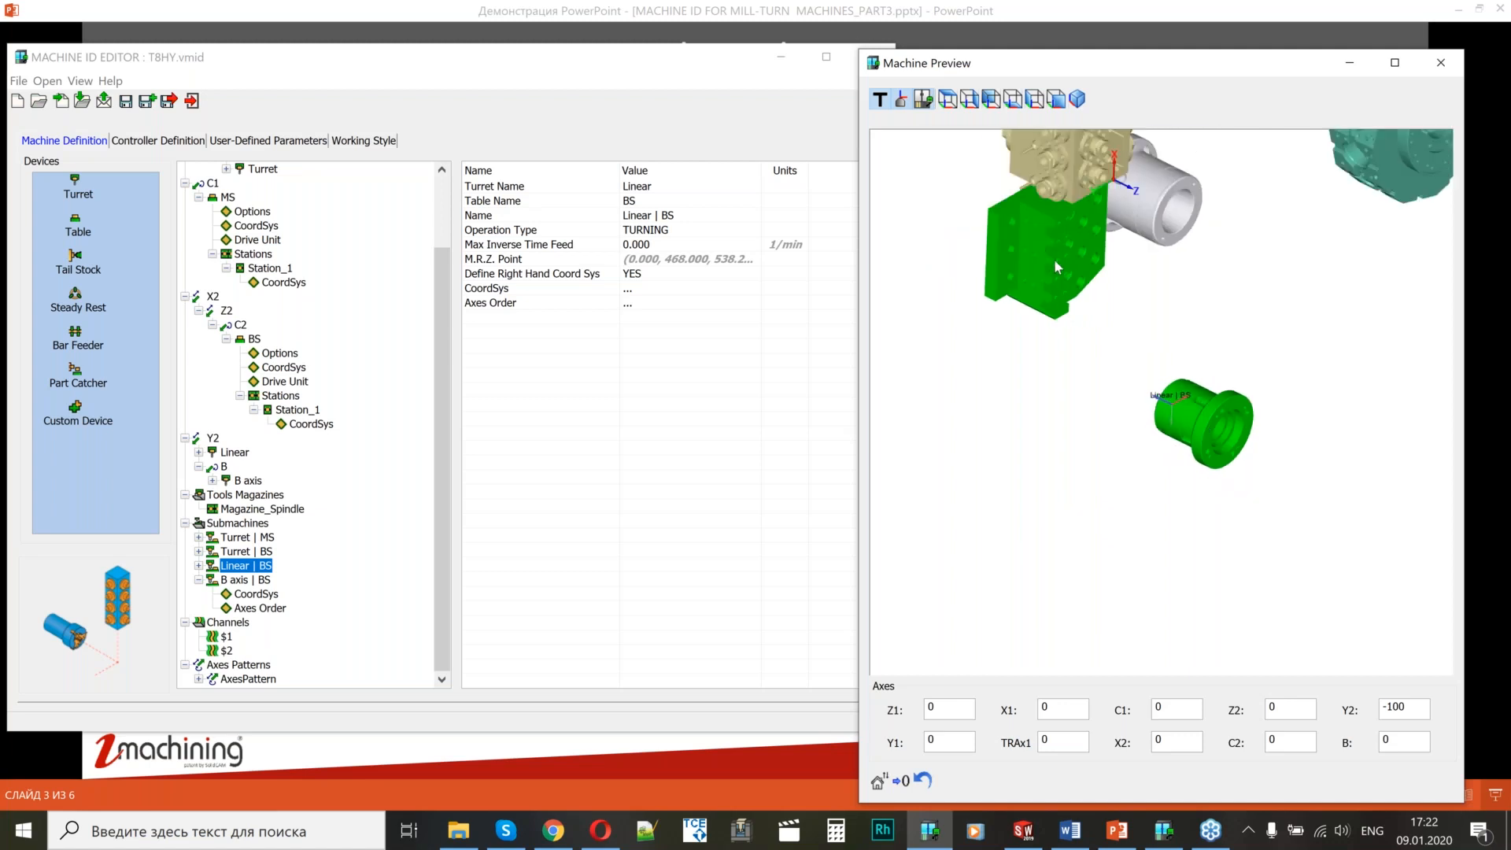
pyautogui.scroll(-3, 1056, 260)
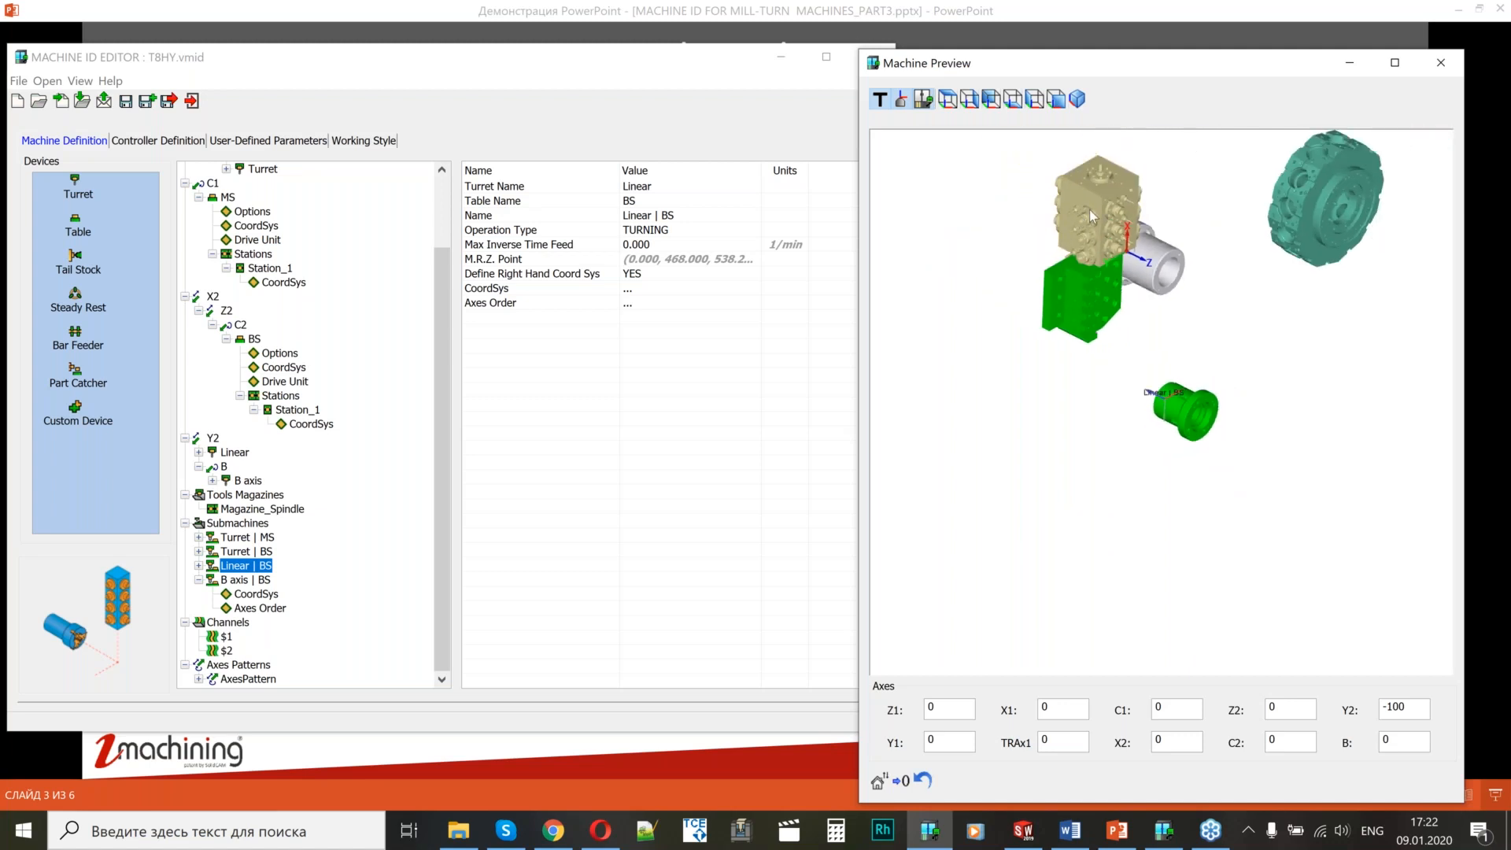
pyautogui.scroll(2, 1218, 423)
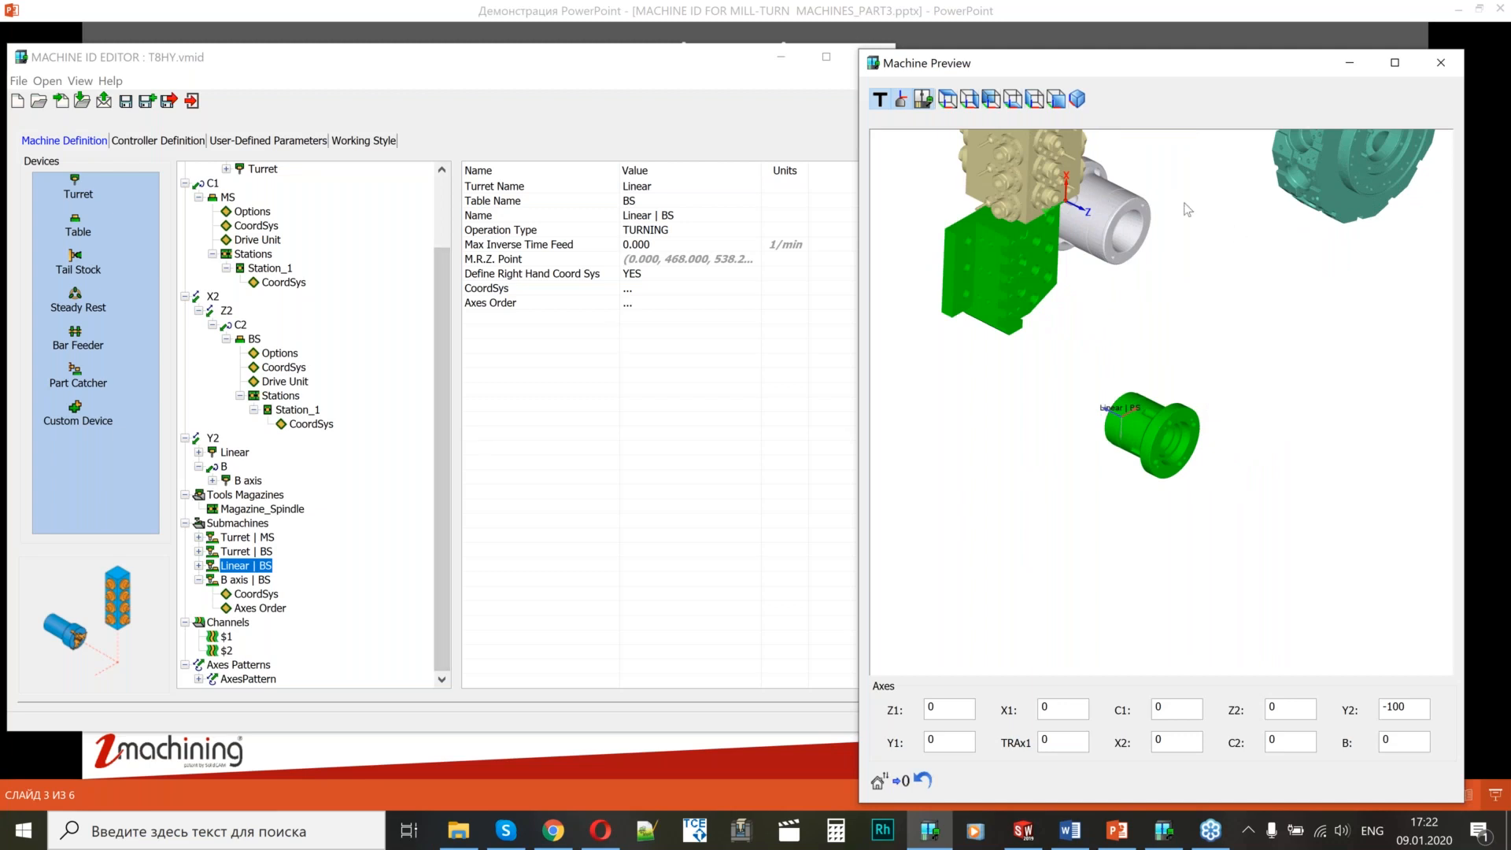
# Close the machine preview, collapse the B axis | BS submachine, and open the parameters of channel $2.
pyautogui.click(1441, 63)
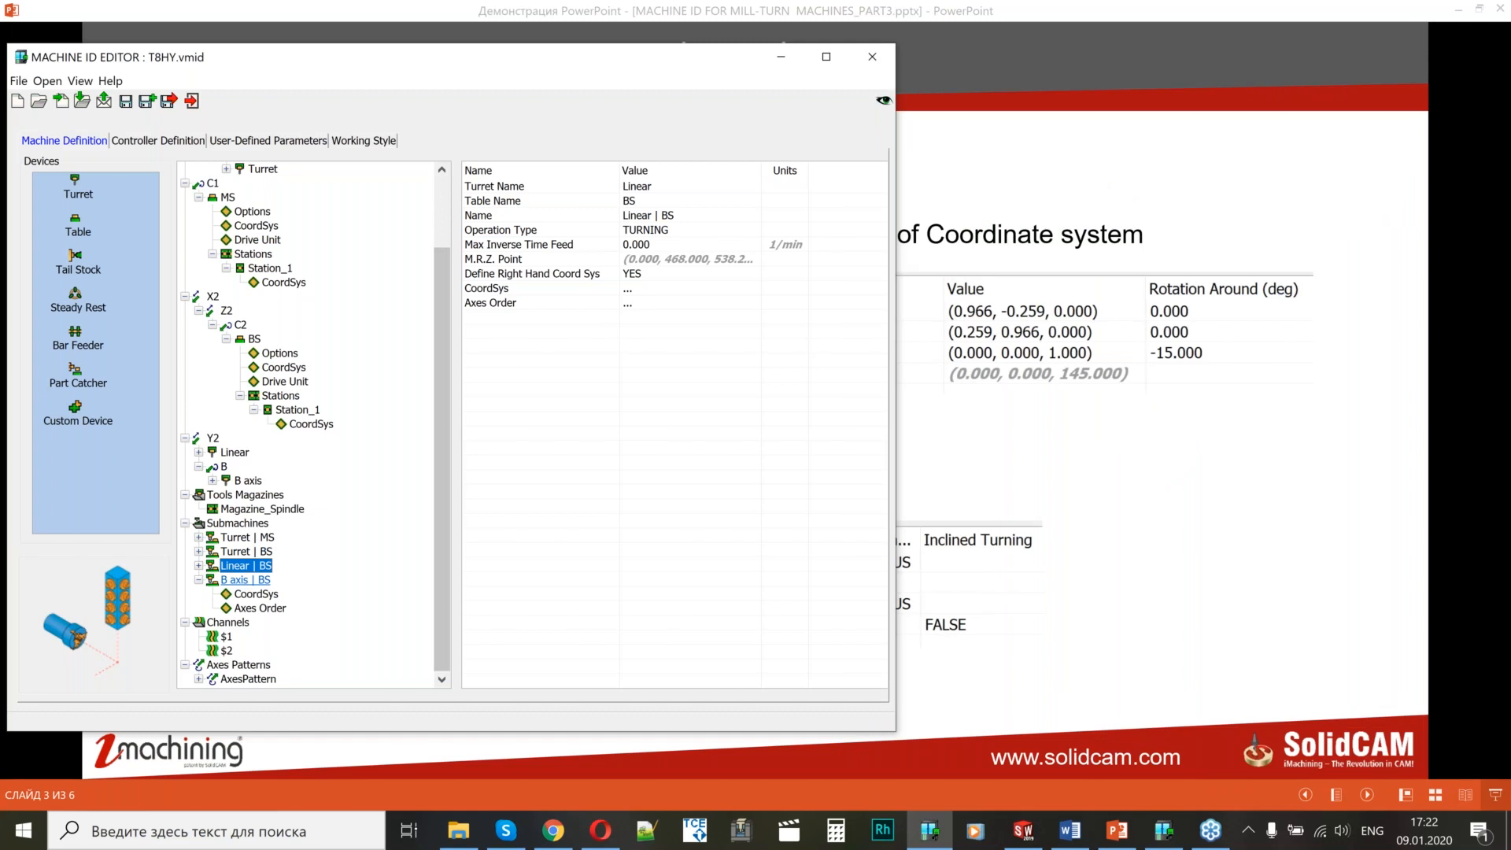
pyautogui.click(198, 580)
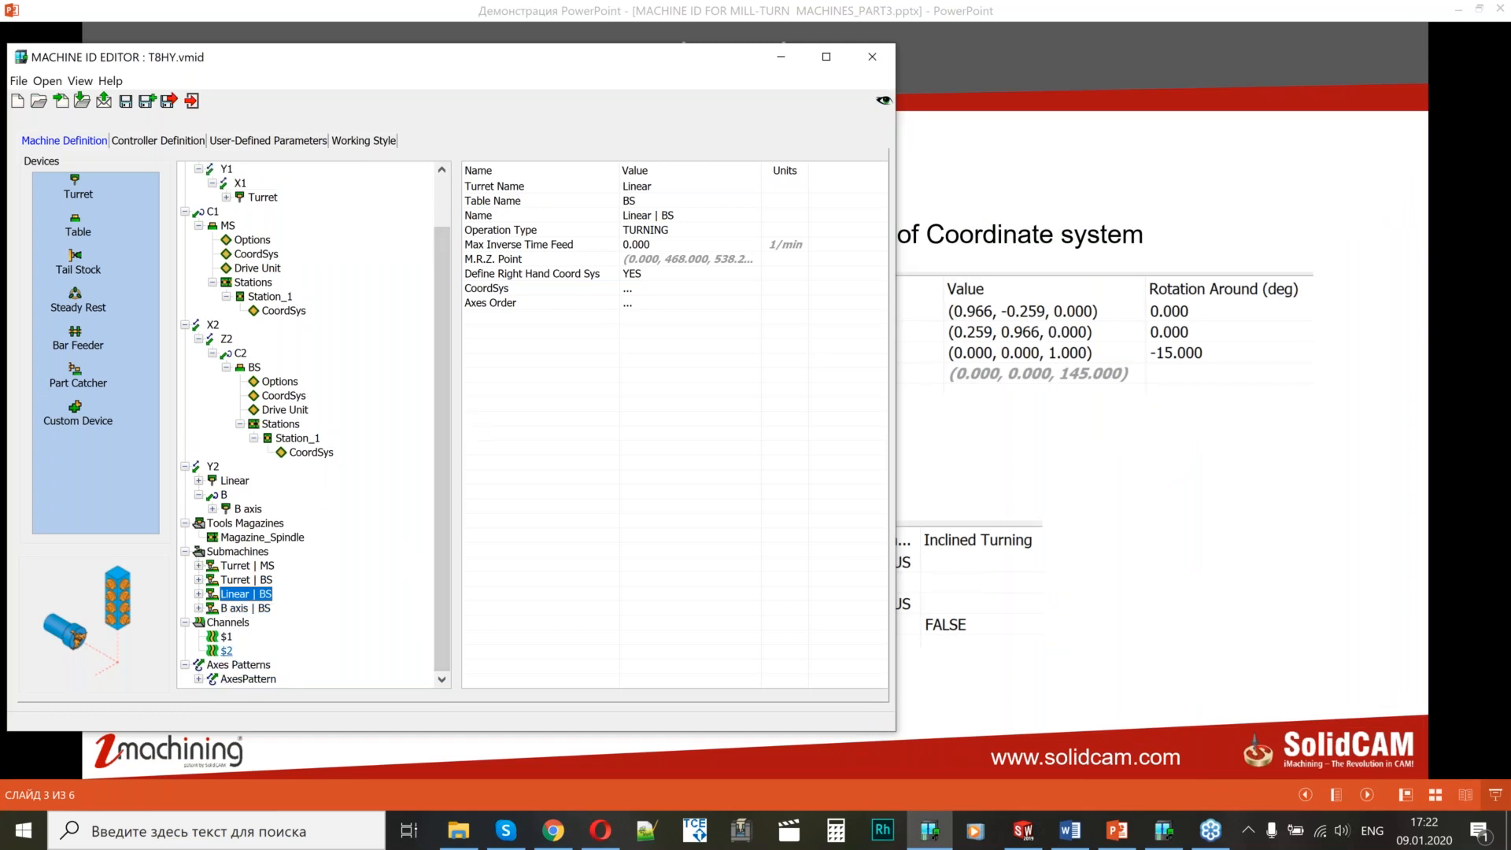
pyautogui.click(227, 650)
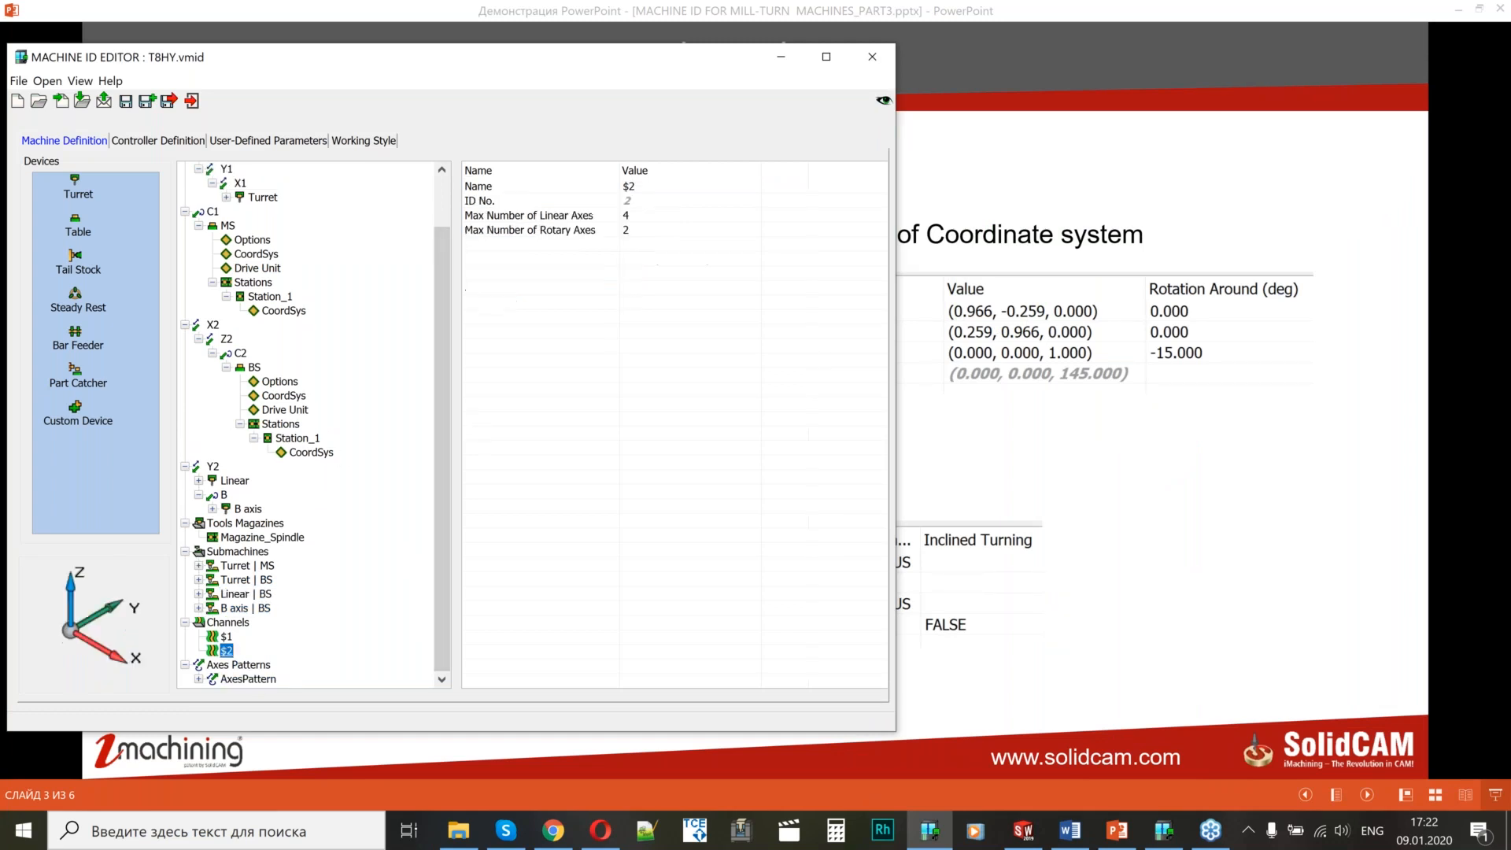
pyautogui.click(226, 650)
# Delete channel $1 from the machine's channels.
pyautogui.rightClick(226, 637)
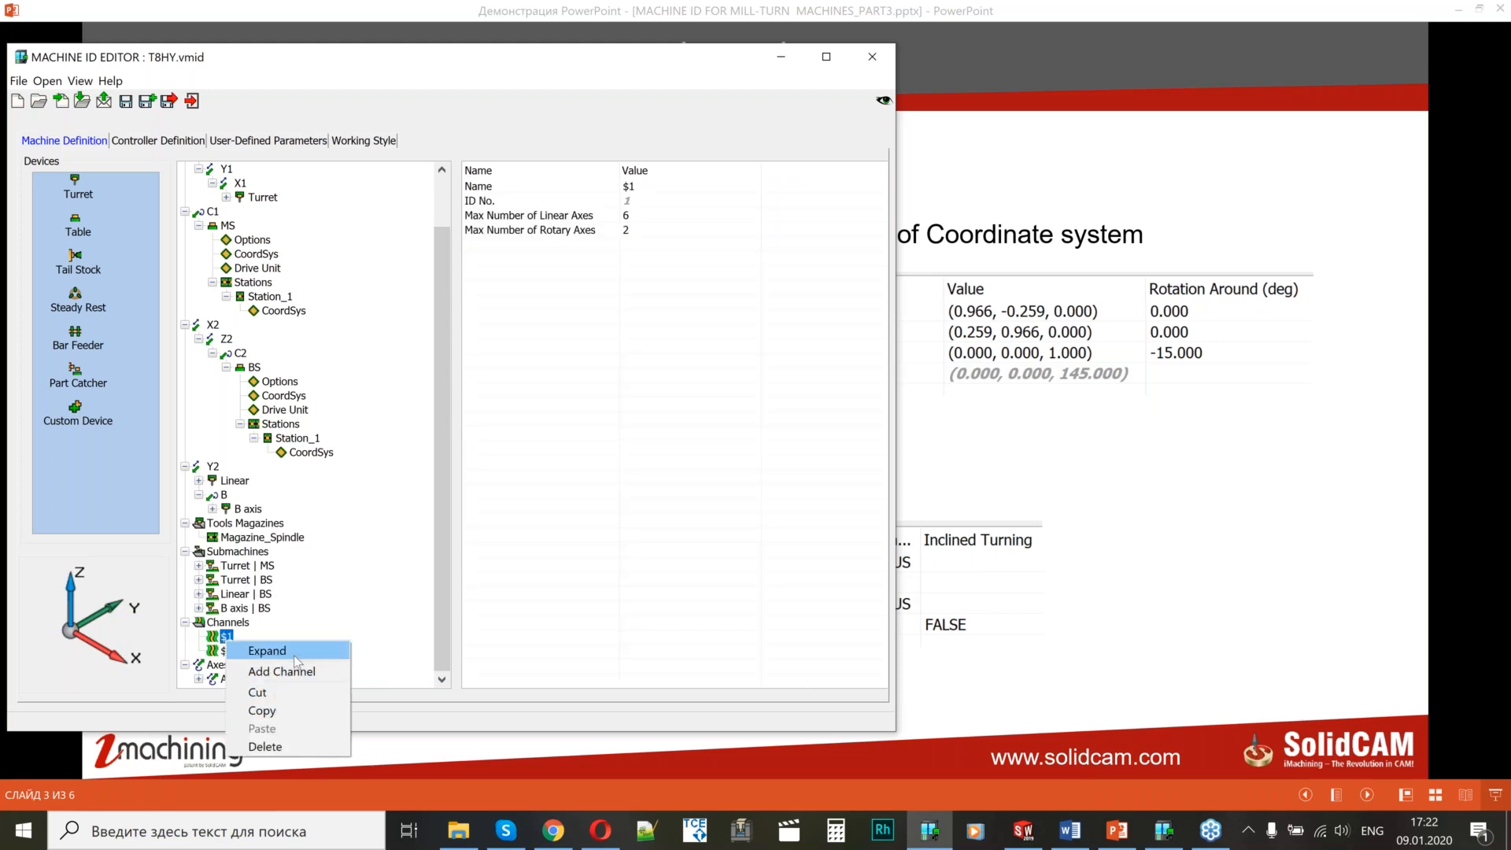
pyautogui.click(286, 702)
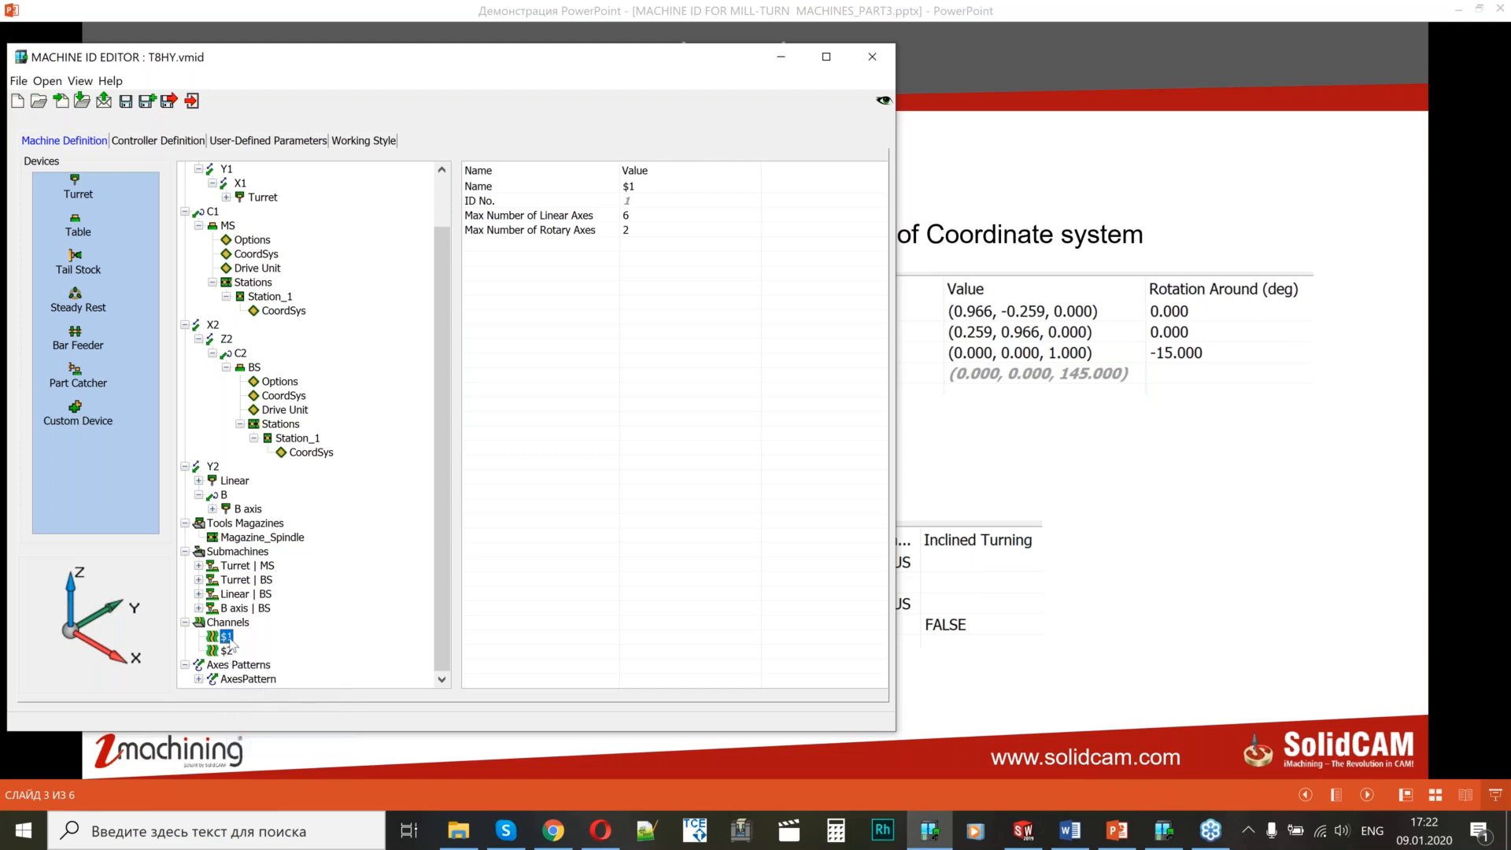
pyautogui.press('Delete')
pyautogui.click(466, 443)
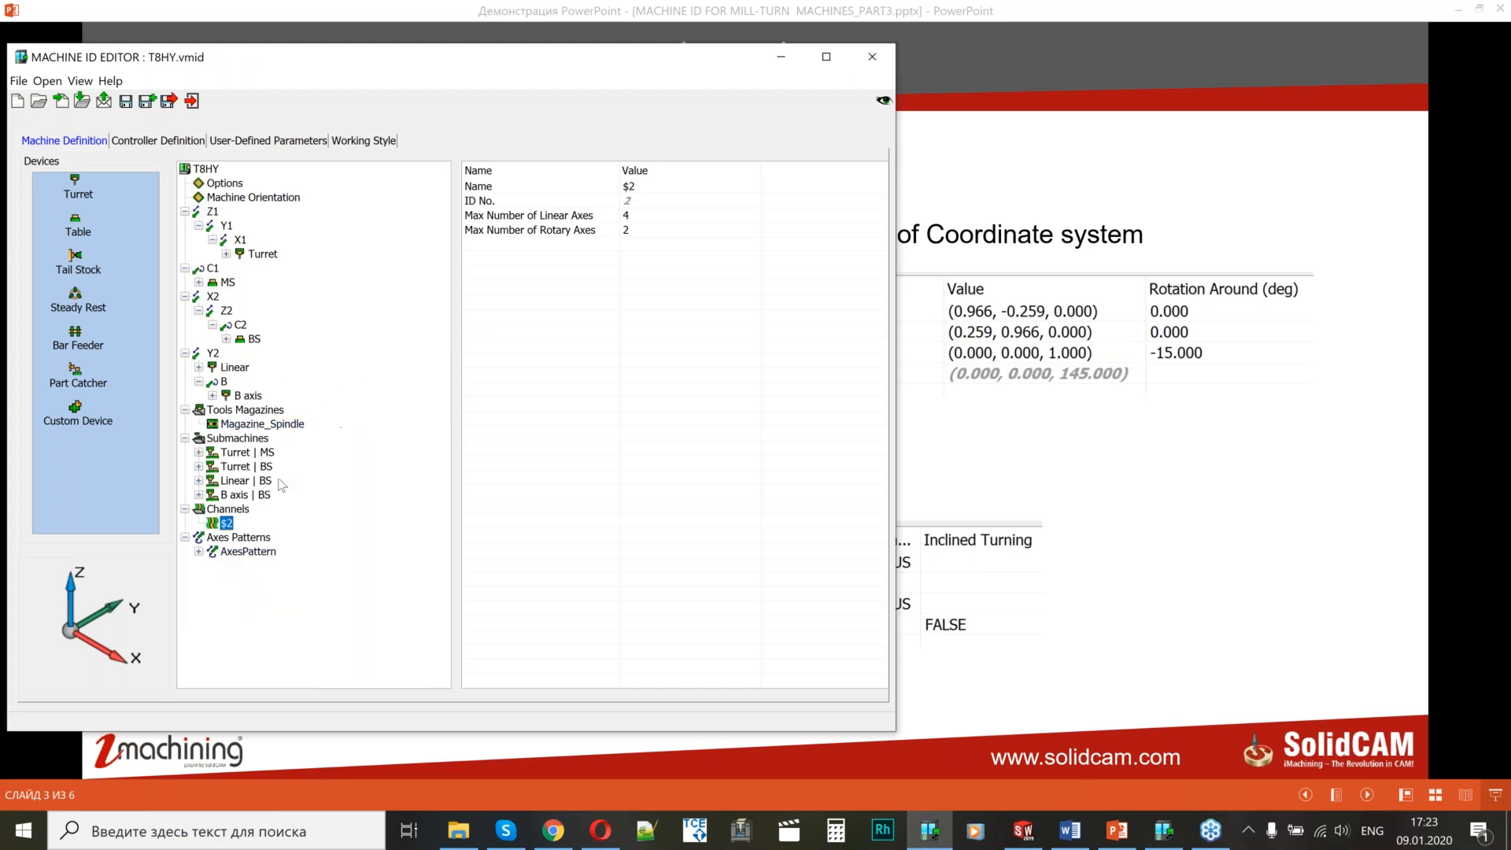
# Try to delete the remaining channel $2.
pyautogui.rightClick(223, 524)
pyautogui.click(269, 633)
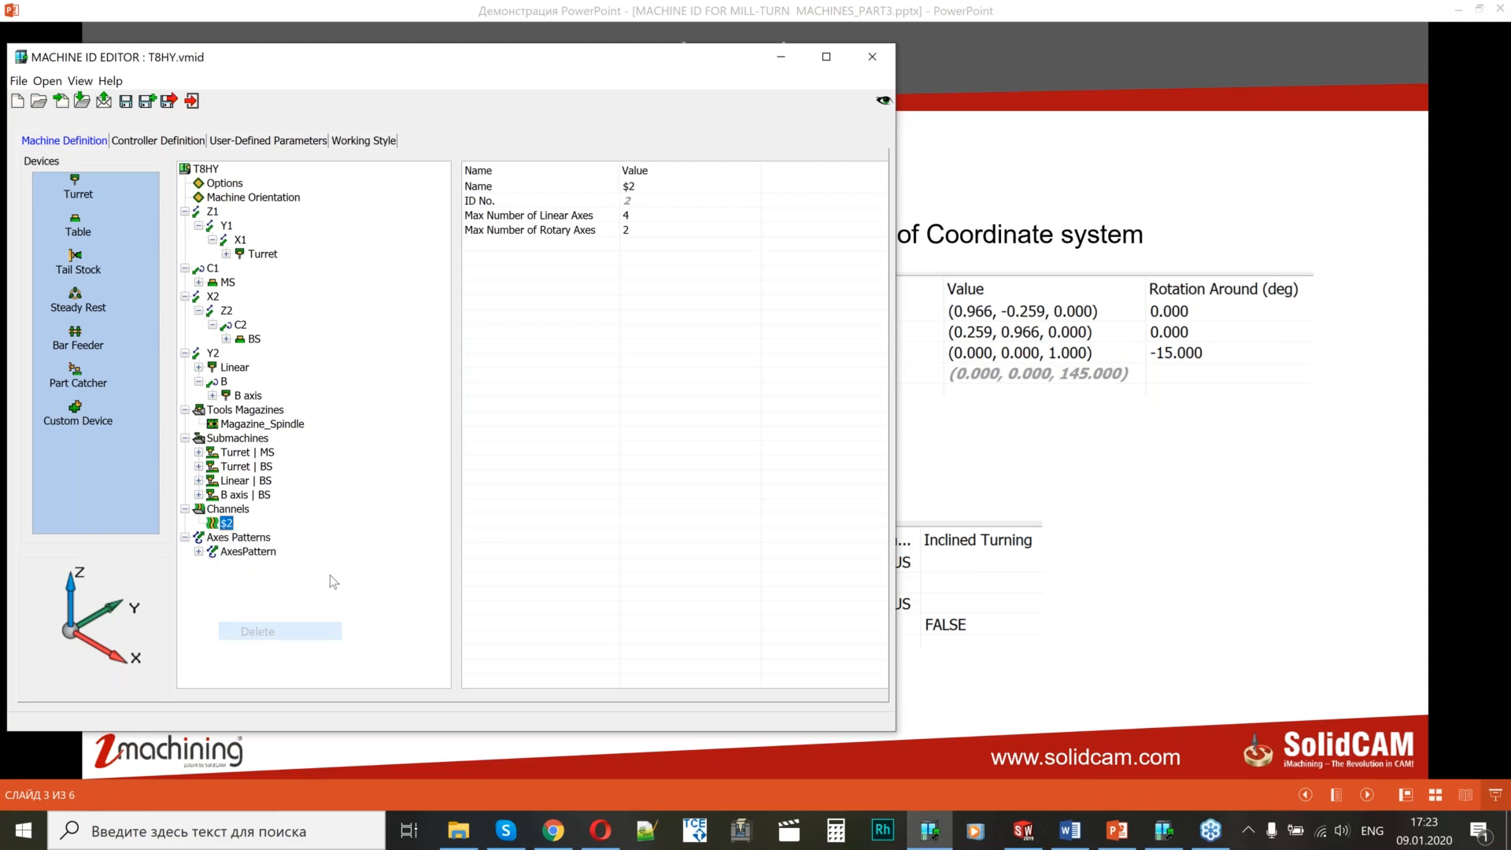
pyautogui.click(436, 450)
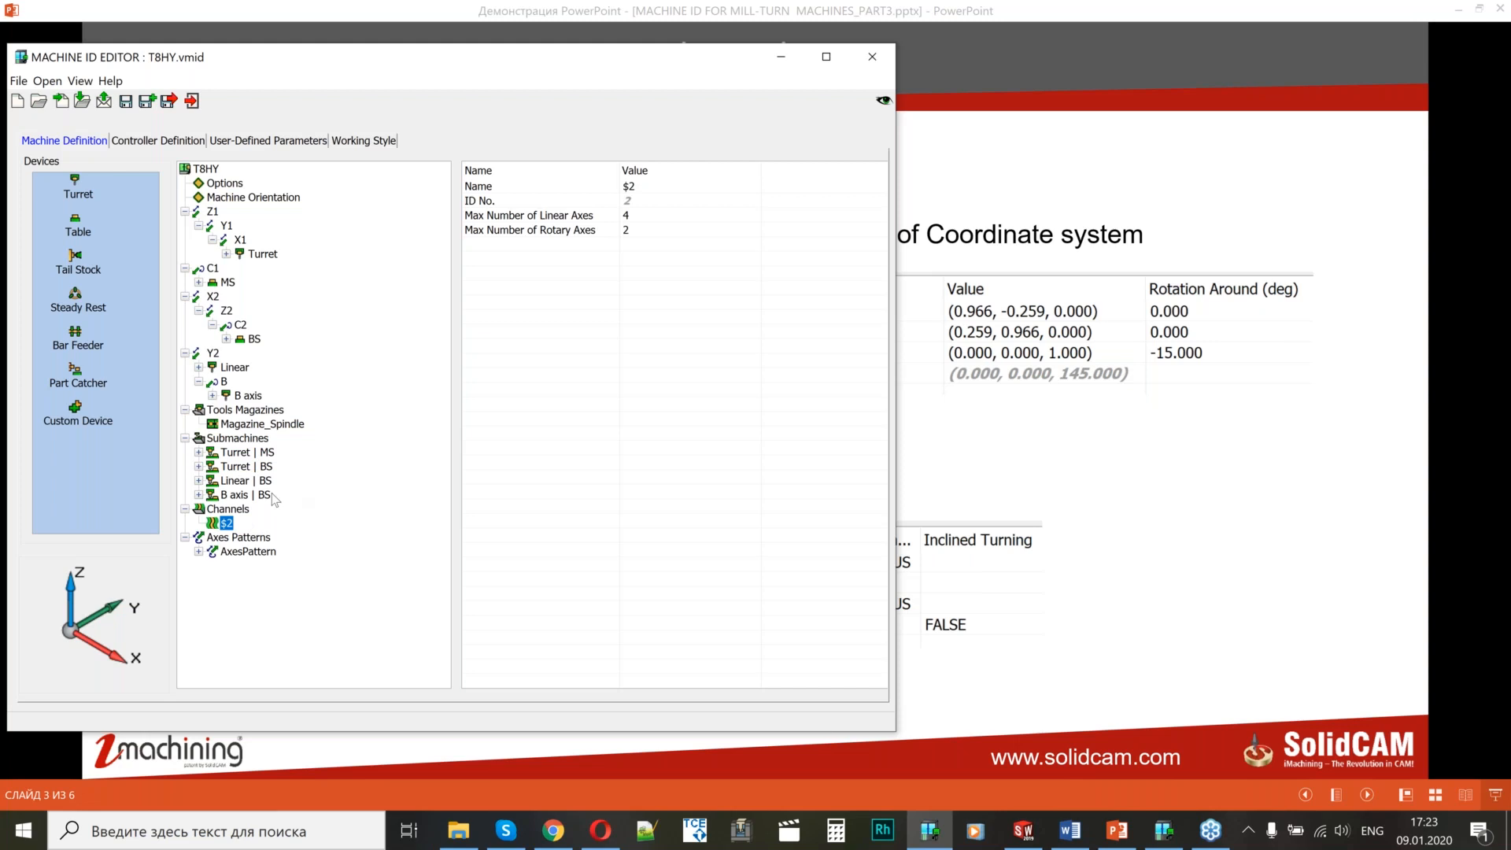
pyautogui.click(1032, 840)
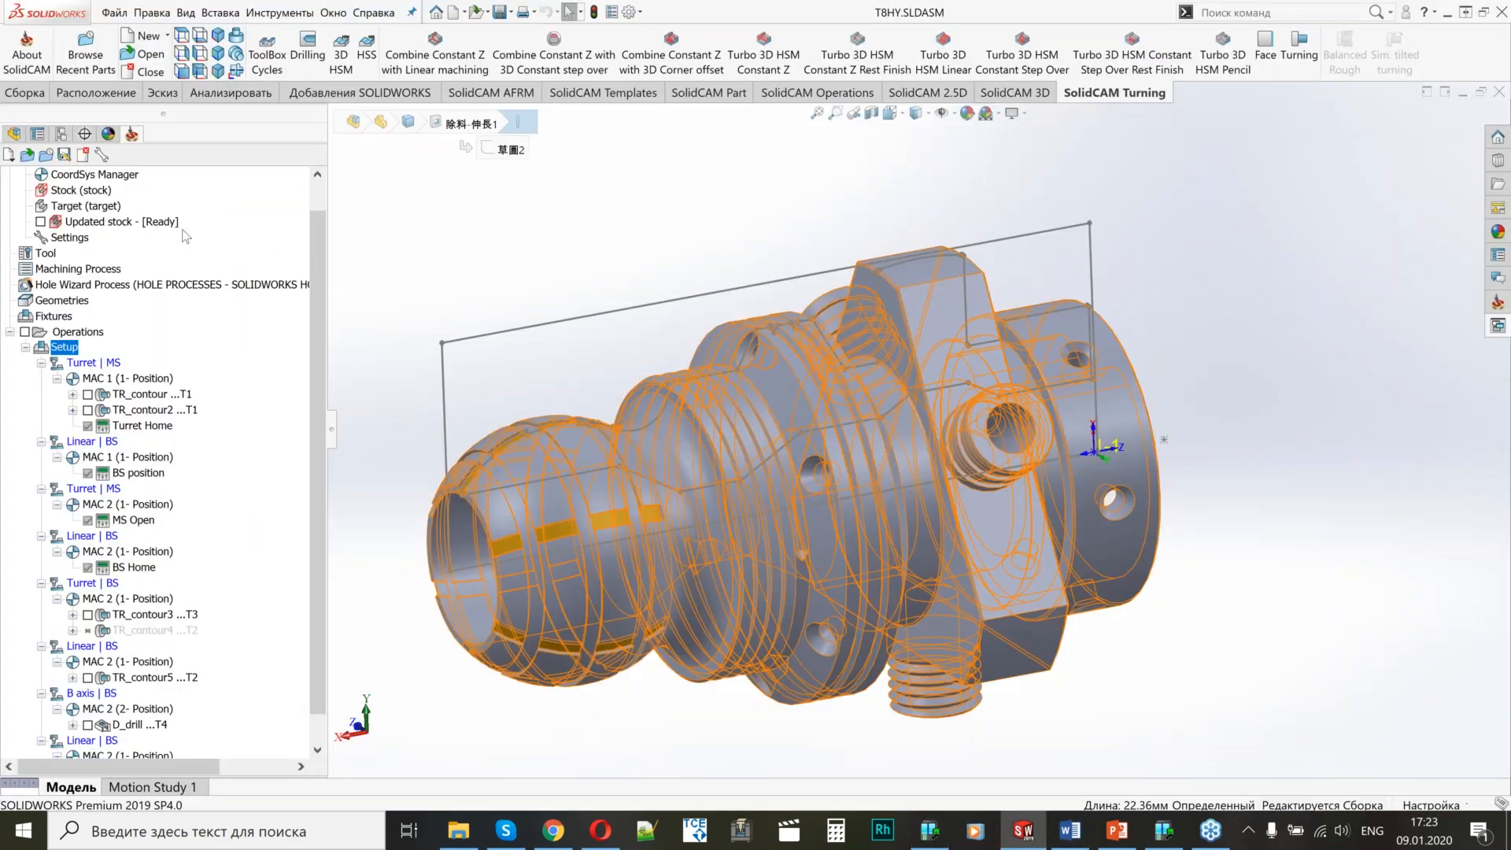
pyautogui.rightClick(71, 348)
pyautogui.click(124, 592)
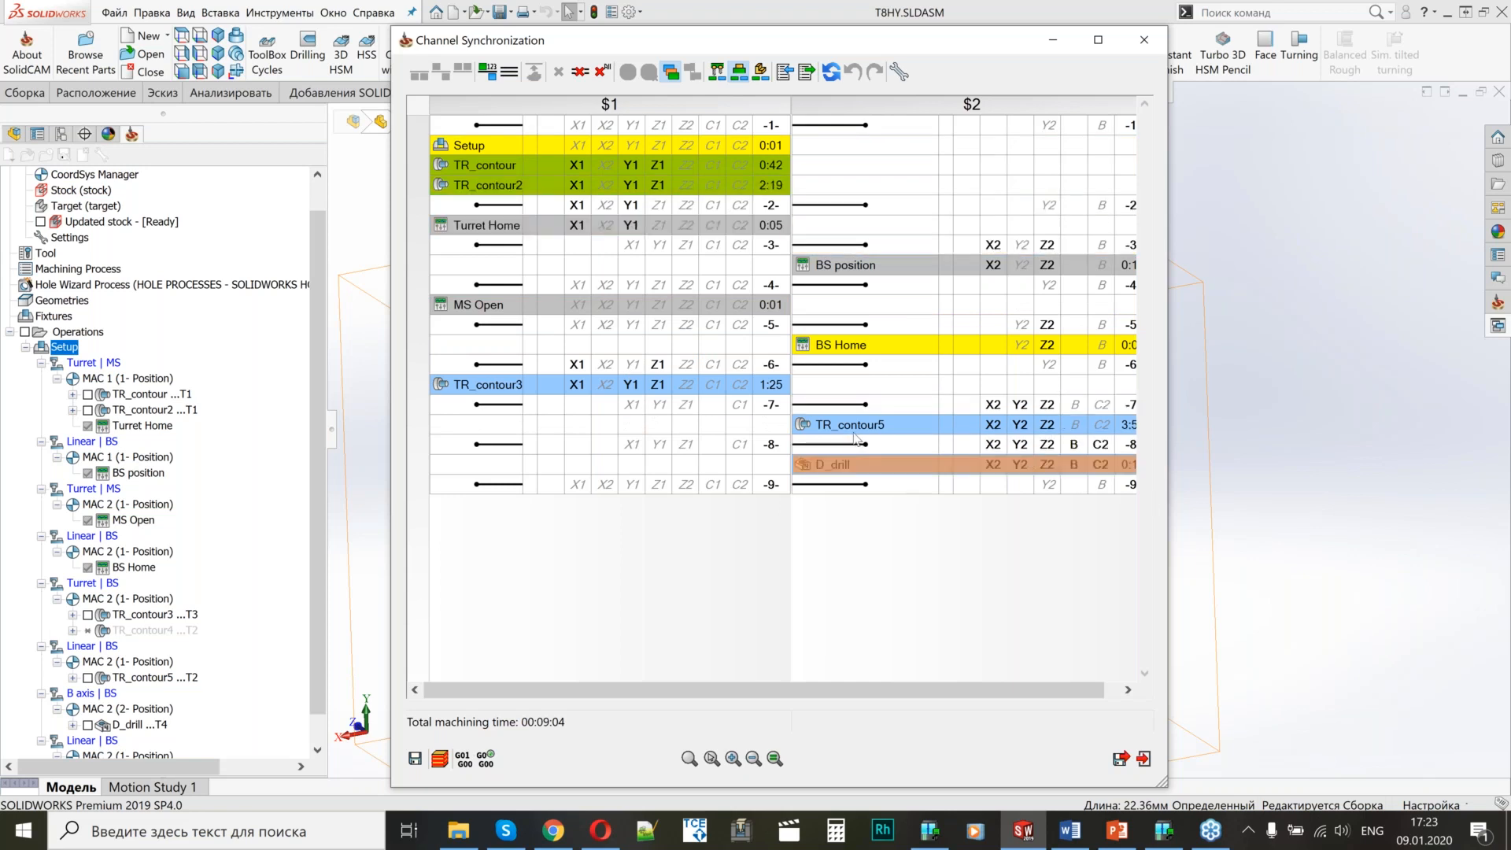
pyautogui.click(1153, 39)
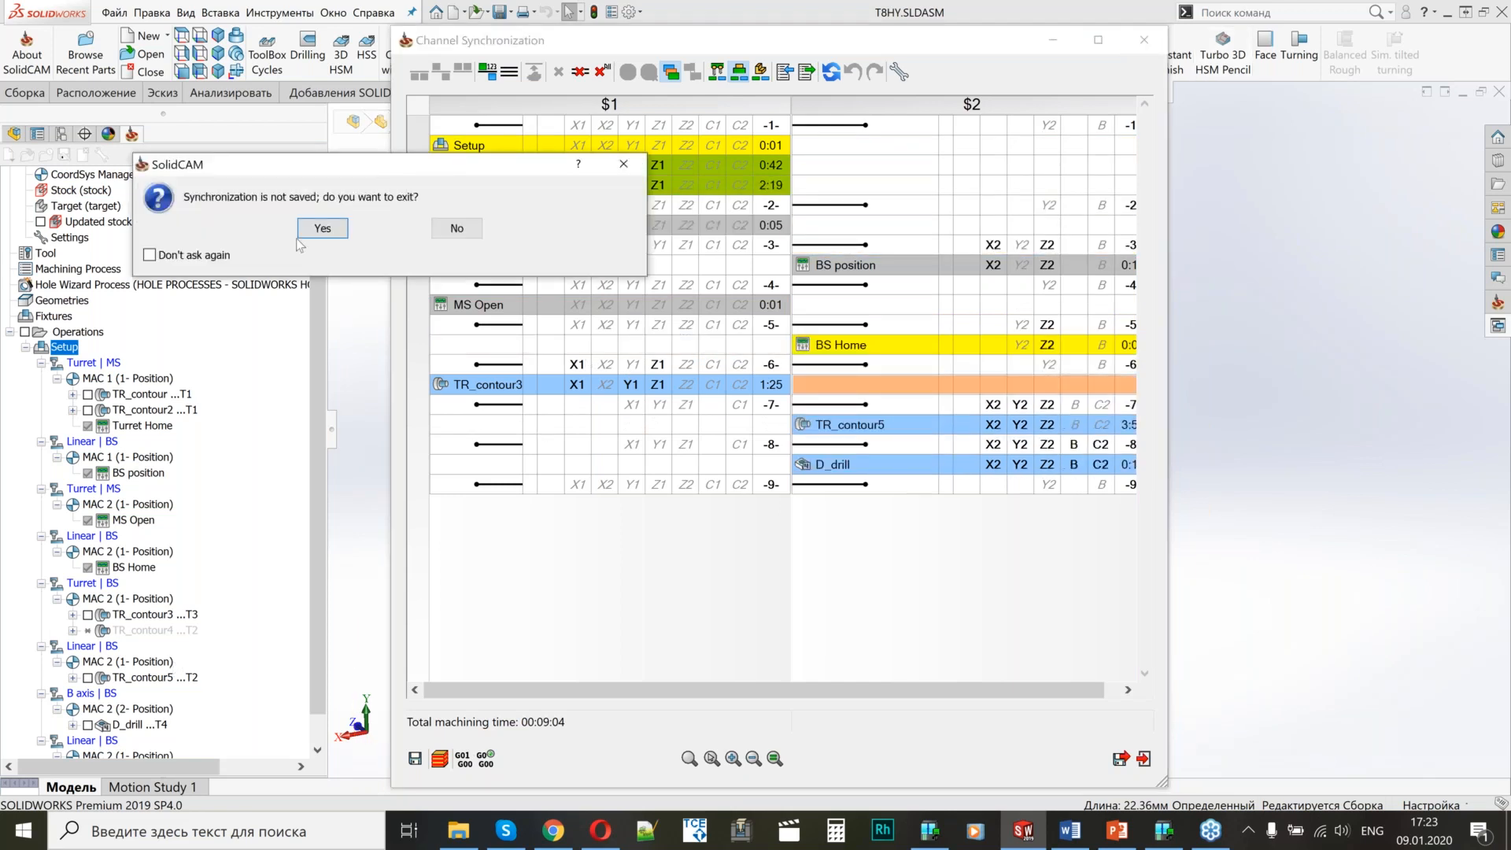
pyautogui.click(324, 228)
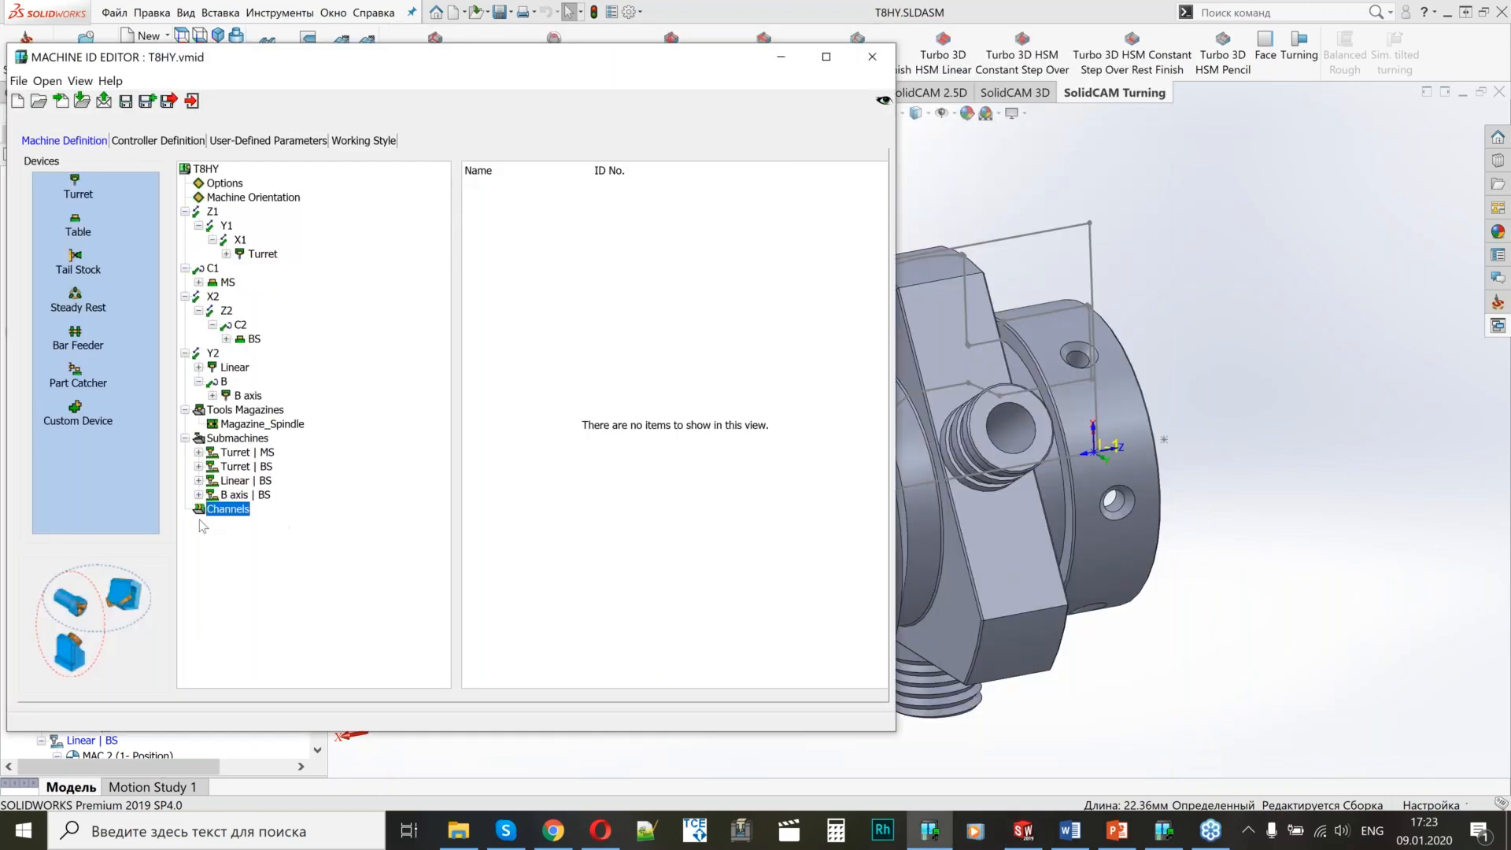
# Add two new channels to the machine's Channels.
pyautogui.rightClick(222, 510)
pyautogui.click(239, 543)
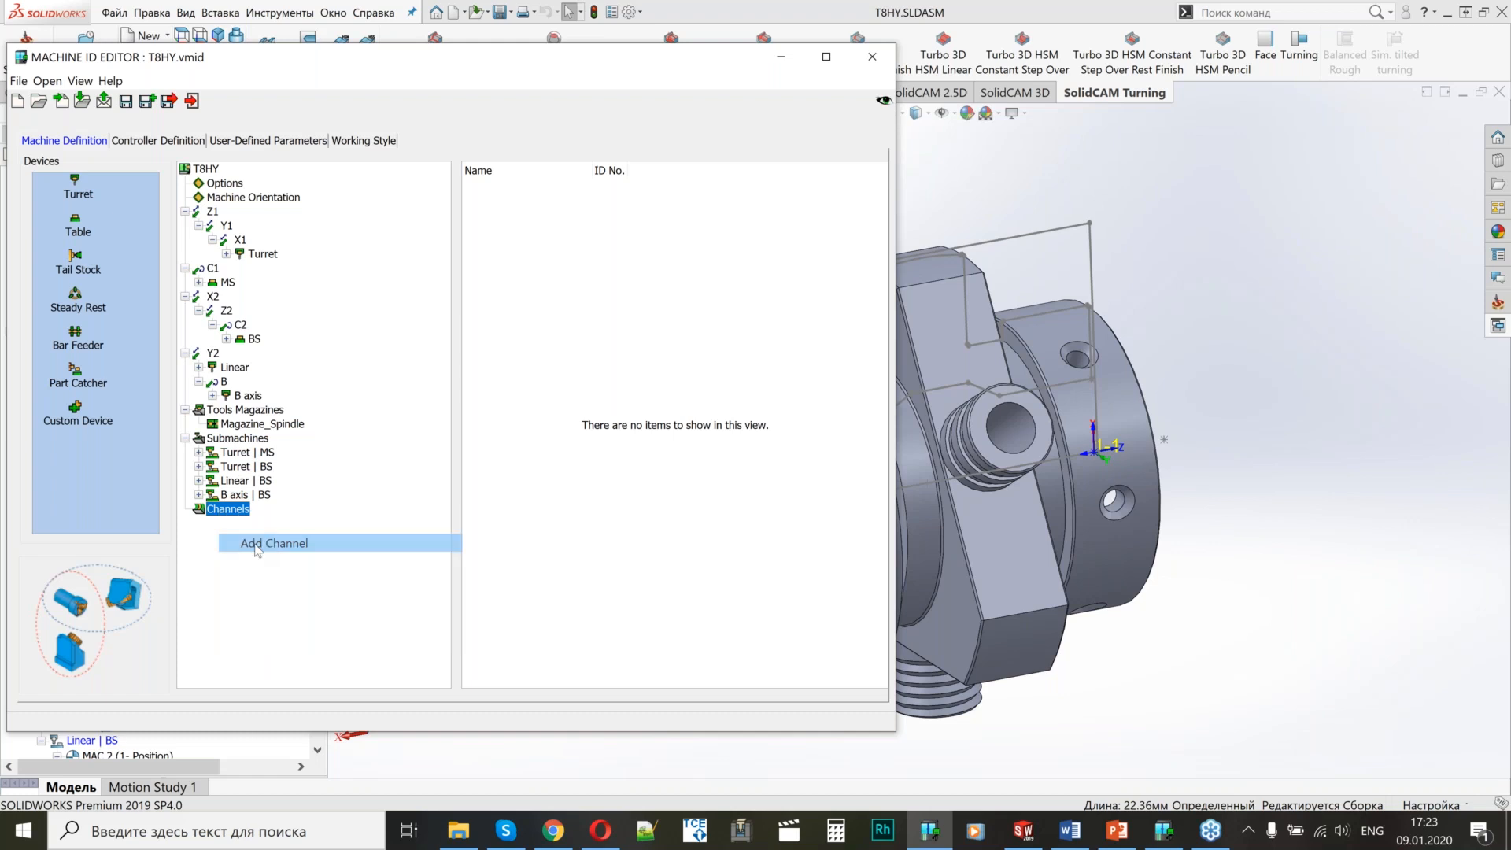
pyautogui.rightClick(234, 524)
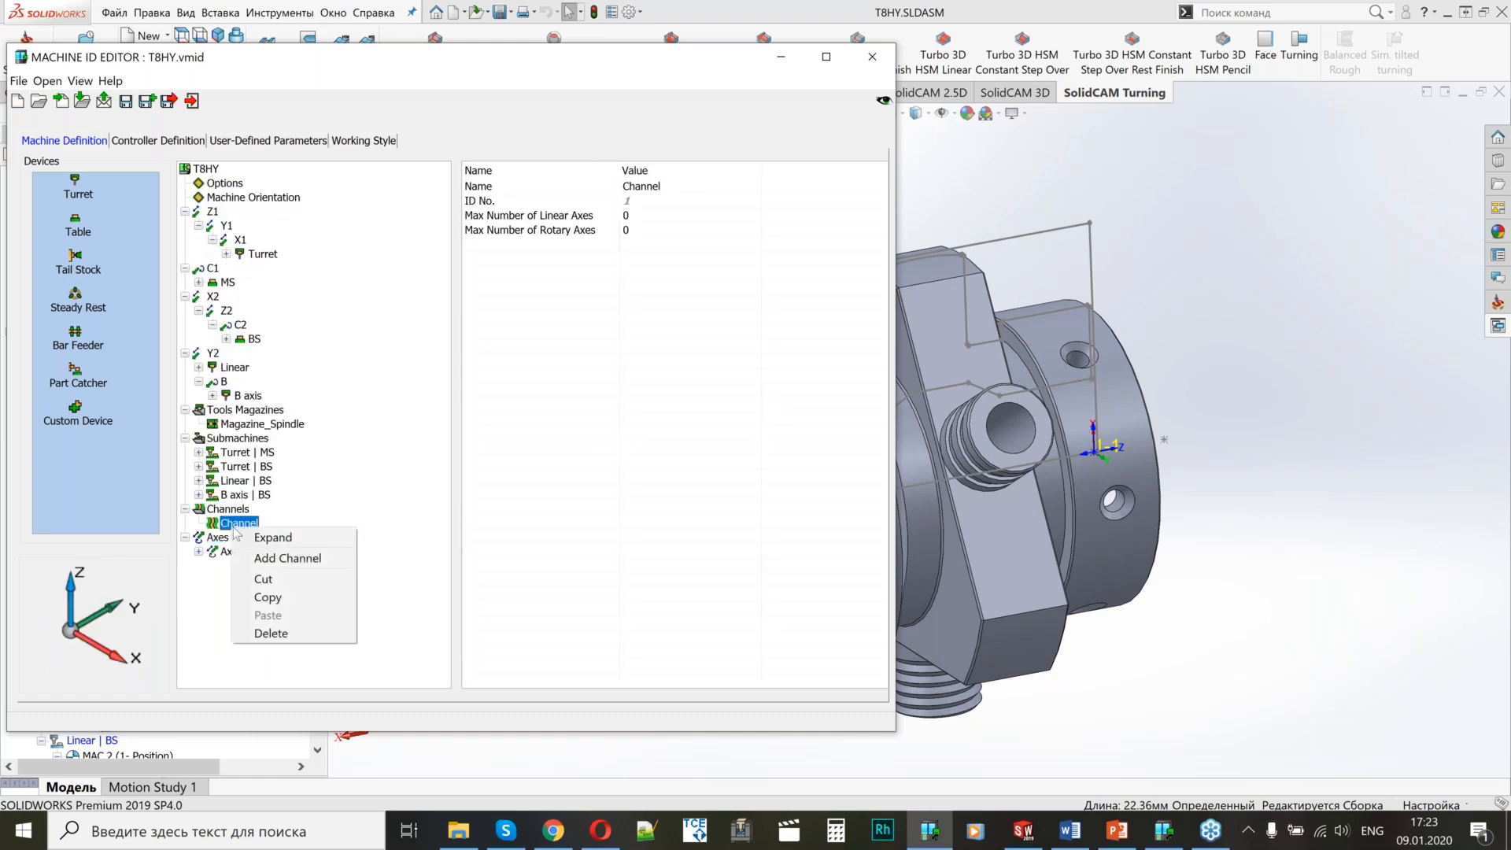
pyautogui.click(255, 558)
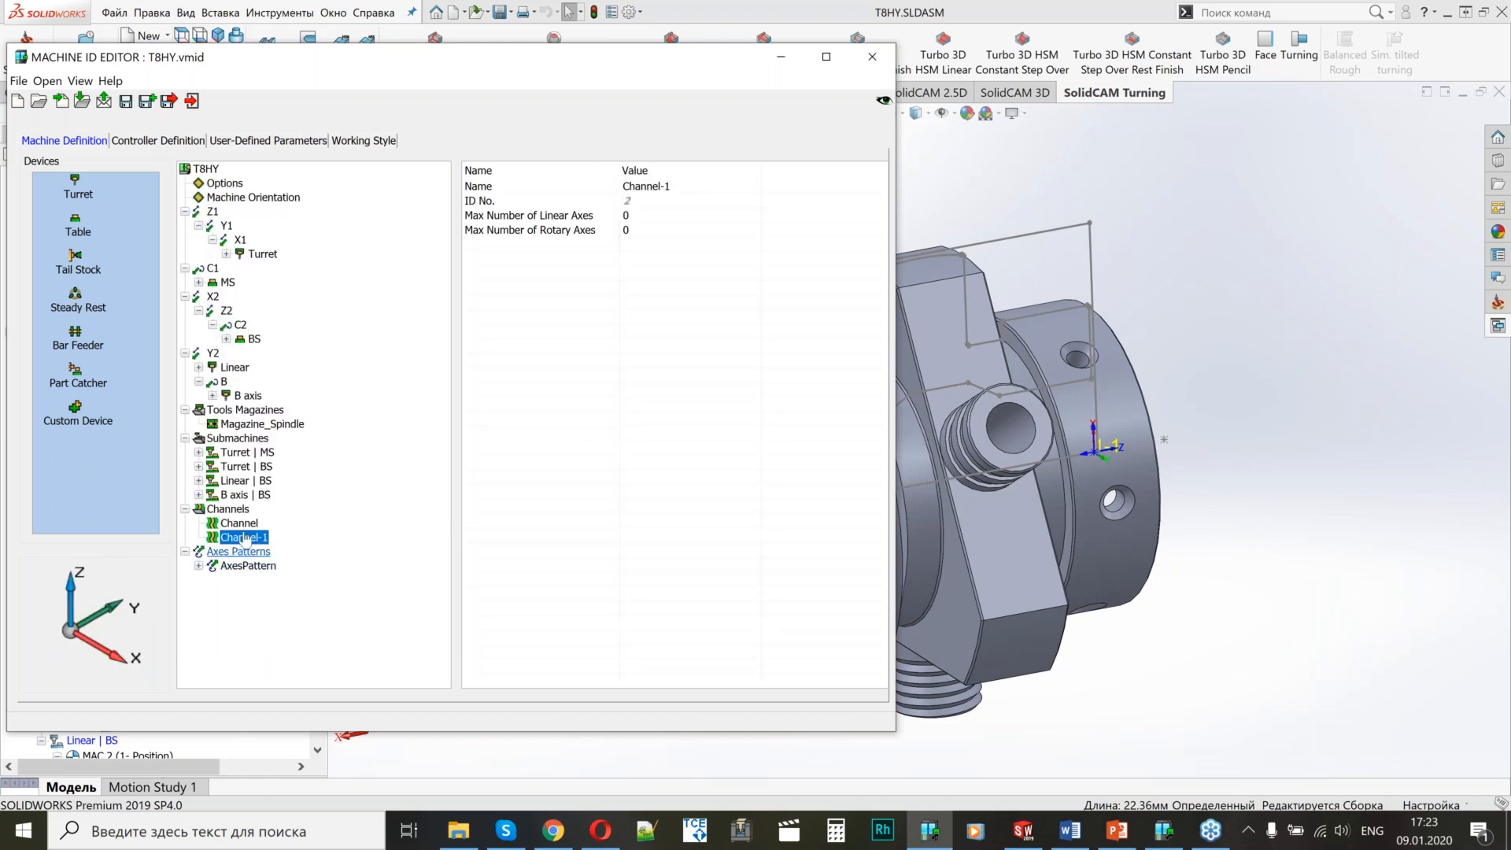
# Rename the first new channel as $1.
pyautogui.click(239, 523)
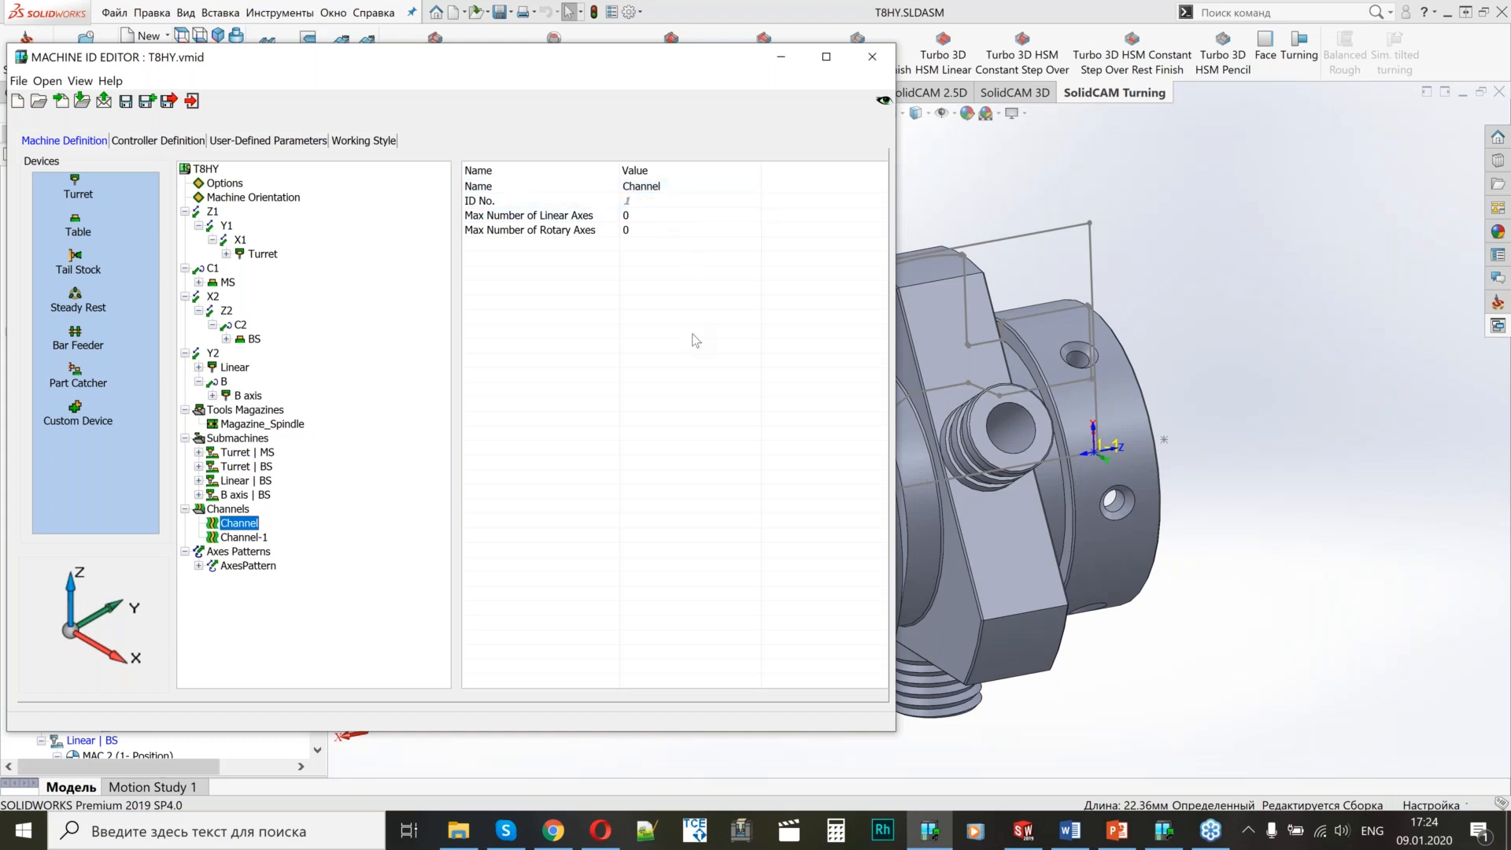
pyautogui.click(654, 189)
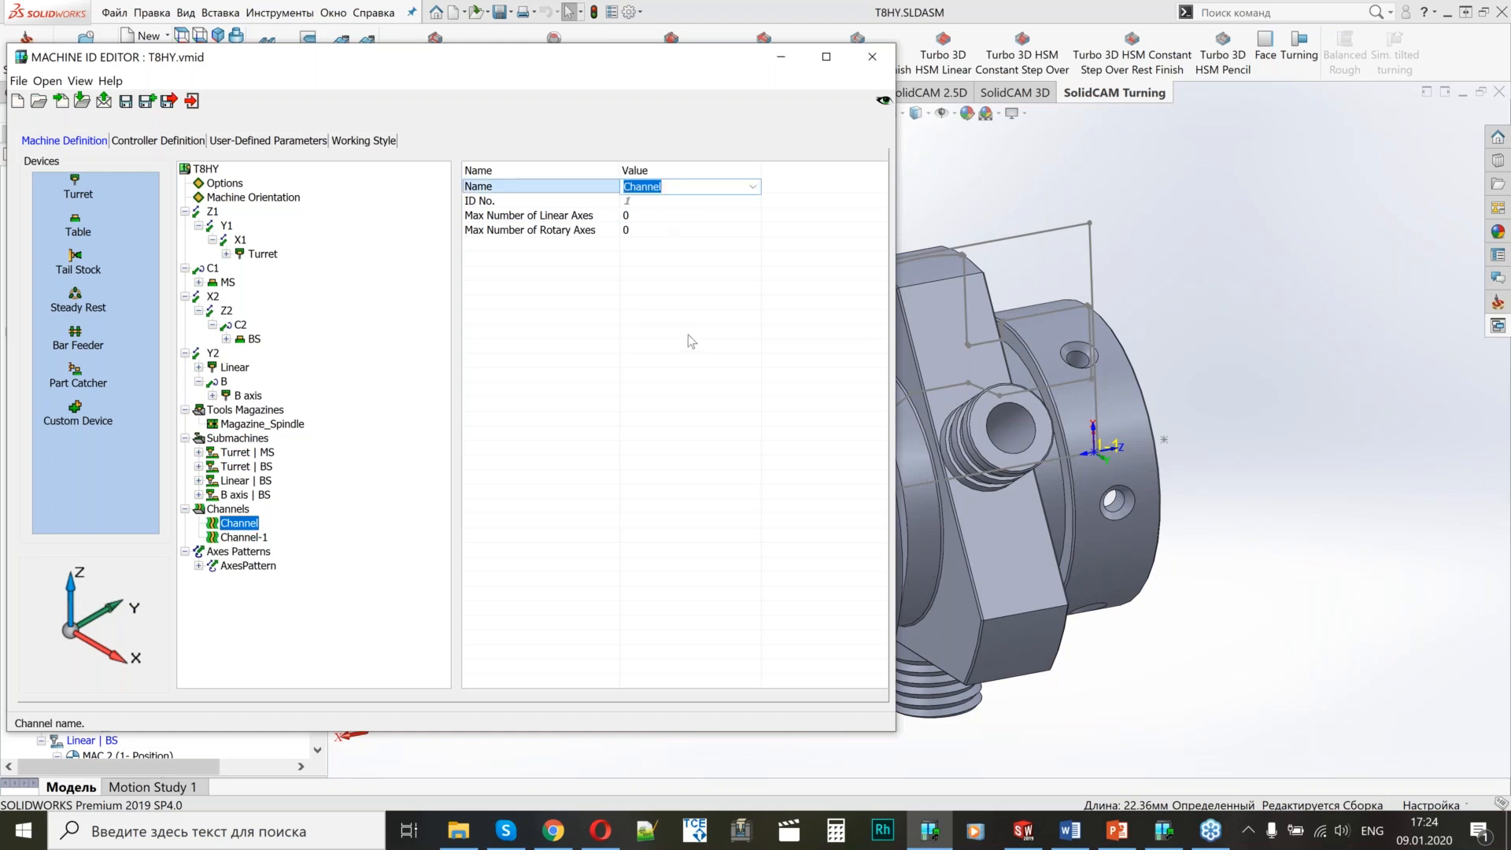
pyautogui.write('$1')
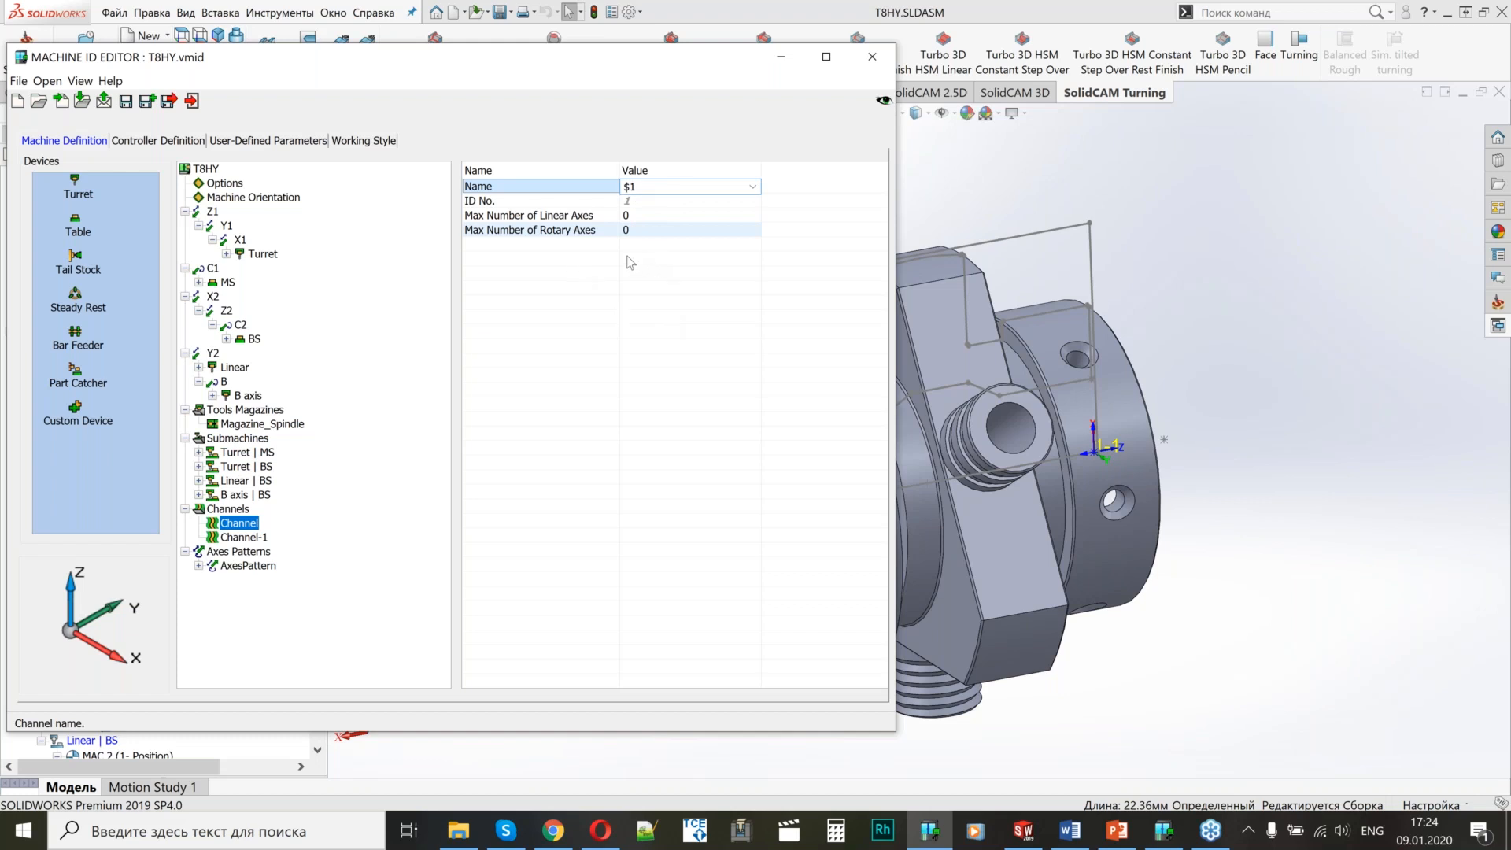
# Set channel $1's maximum number of linear axes to 6 and of rotary axes to 2.
pyautogui.click(638, 216)
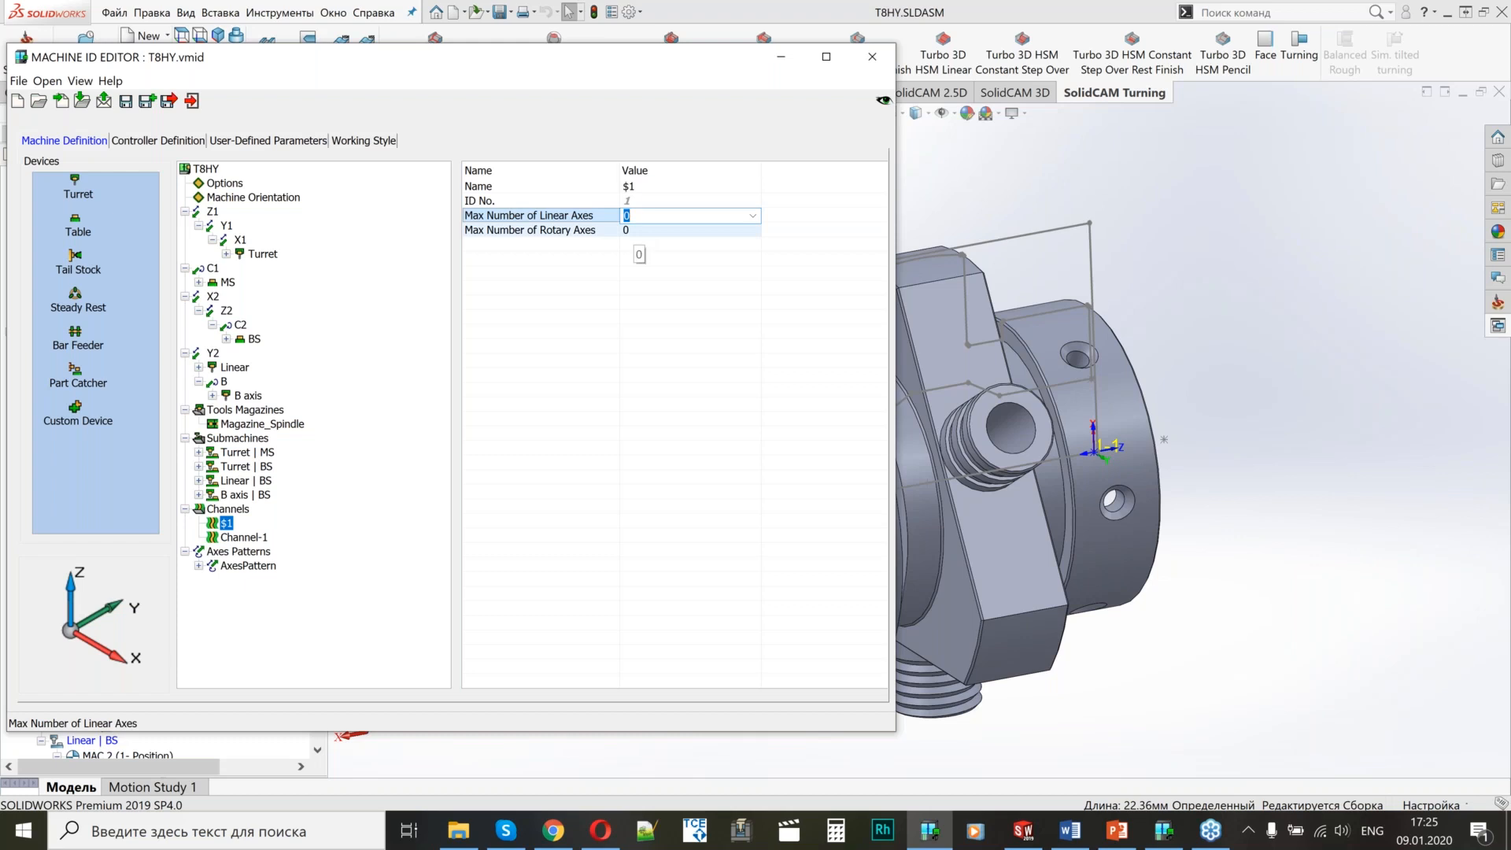
pyautogui.click(634, 230)
pyautogui.click(634, 215)
pyautogui.click(638, 229)
pyautogui.click(636, 216)
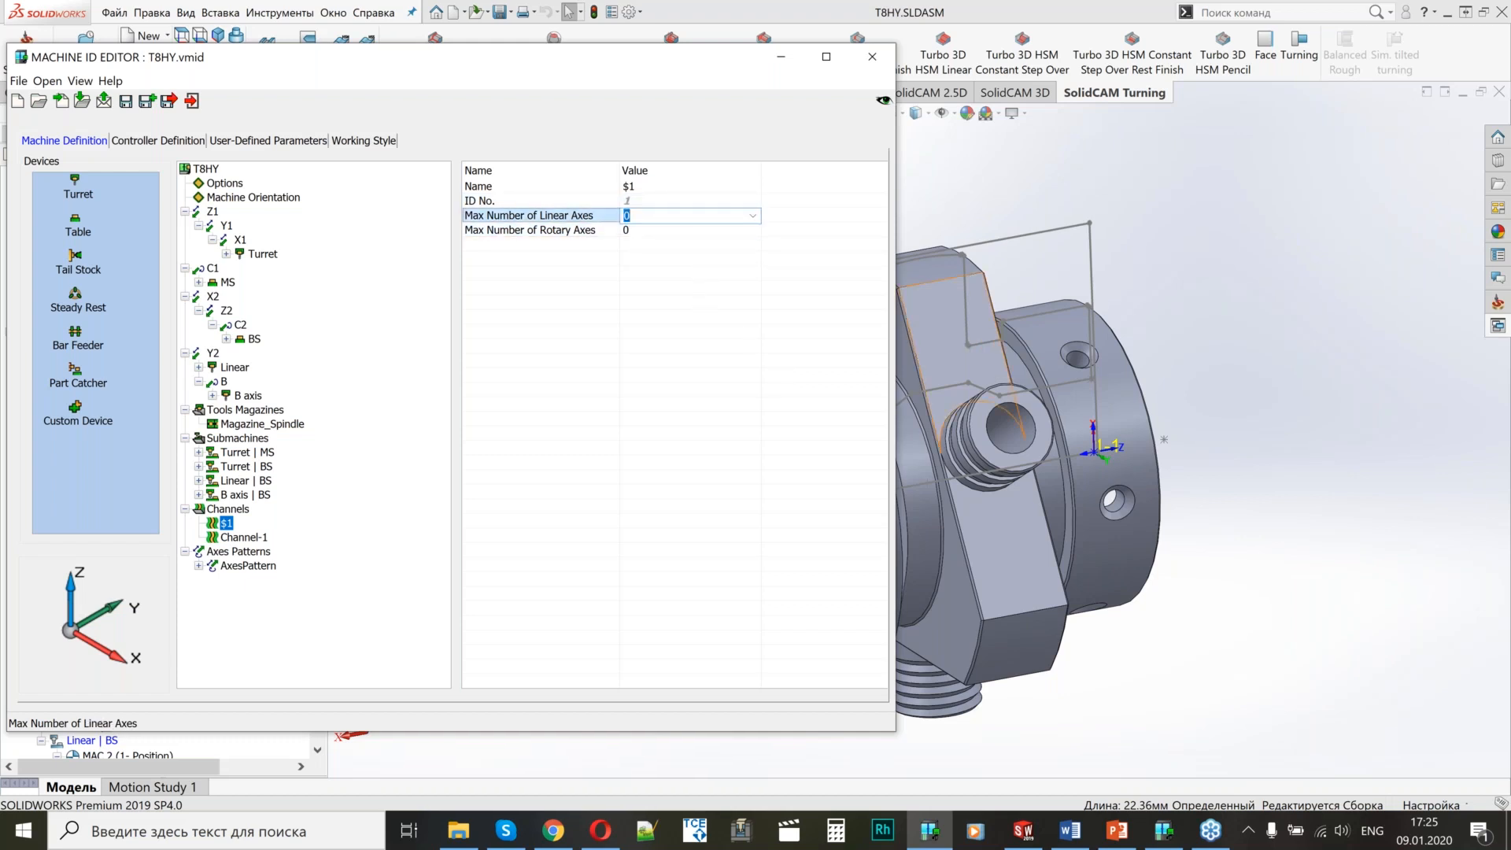
pyautogui.write('6')
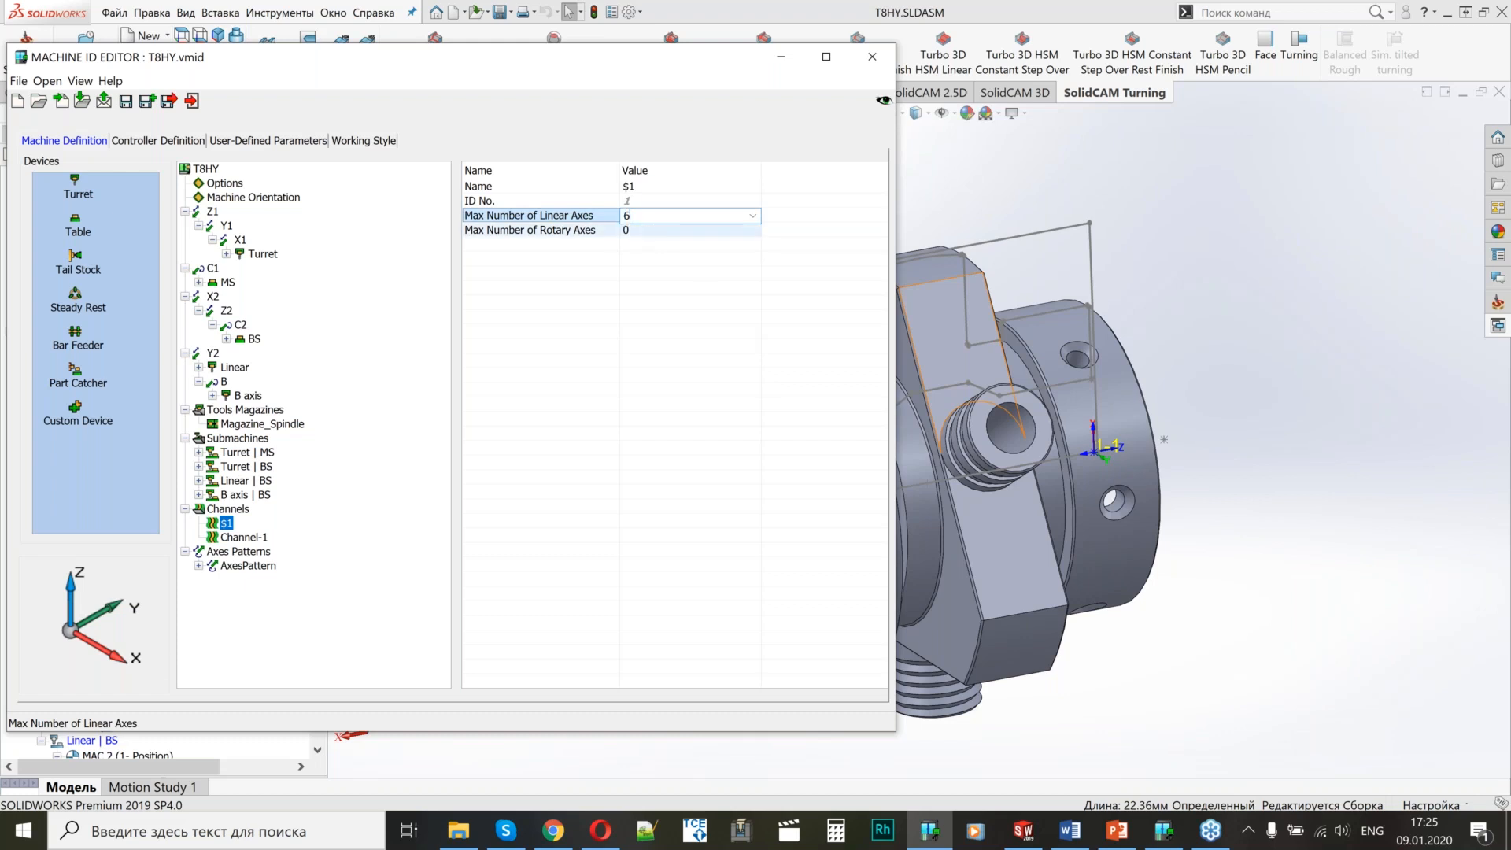
pyautogui.click(639, 230)
pyautogui.click(632, 222)
pyautogui.click(632, 231)
pyautogui.click(640, 229)
pyautogui.write('2')
pyautogui.click(565, 250)
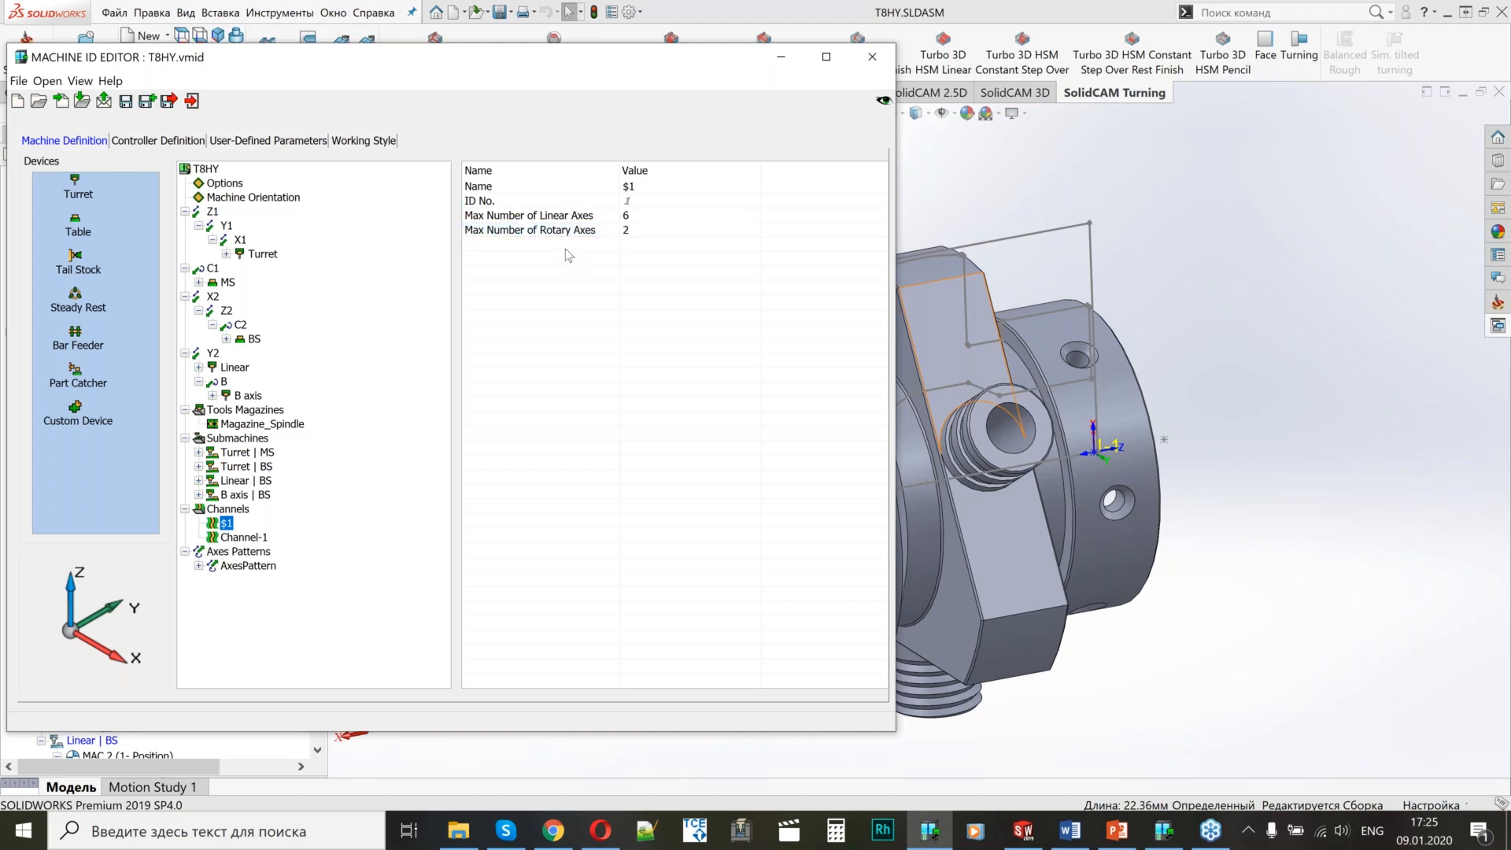
# Add a submachine entry to channel $1 and assign Turret | MS to it.
pyautogui.rightClick(565, 250)
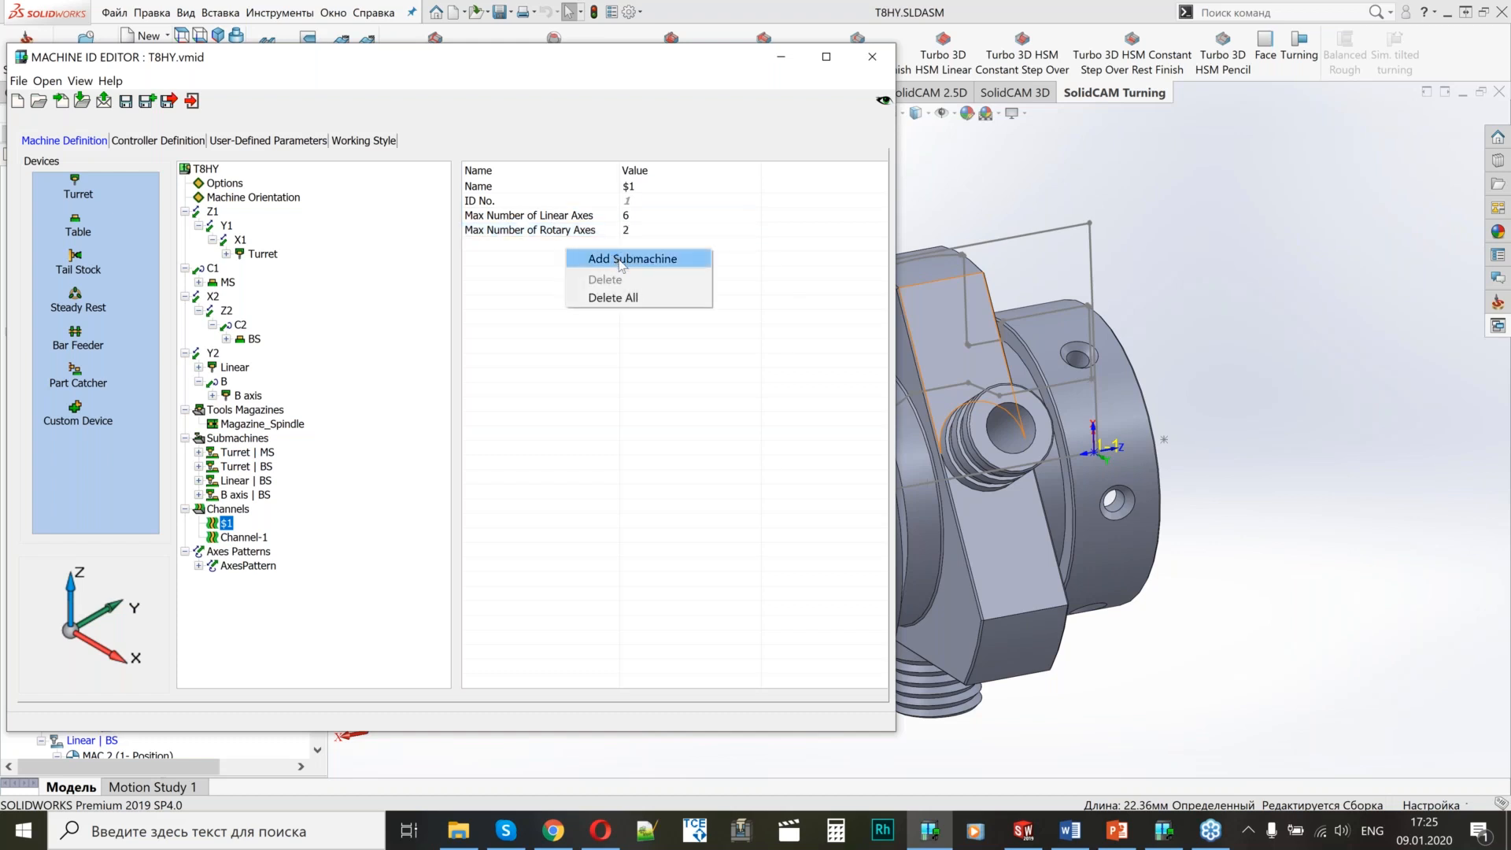
pyautogui.click(620, 262)
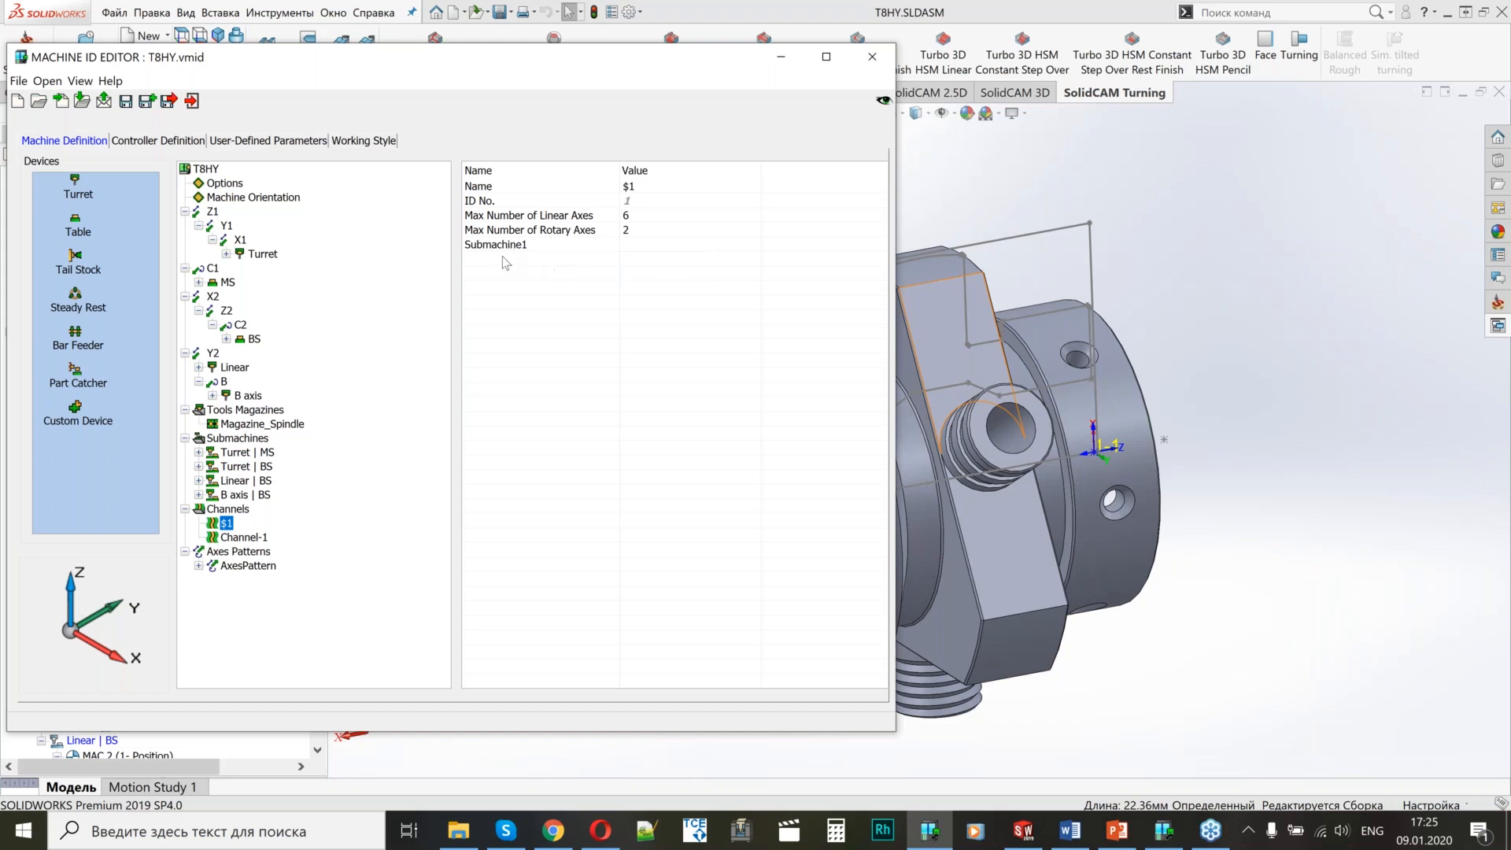
pyautogui.click(672, 249)
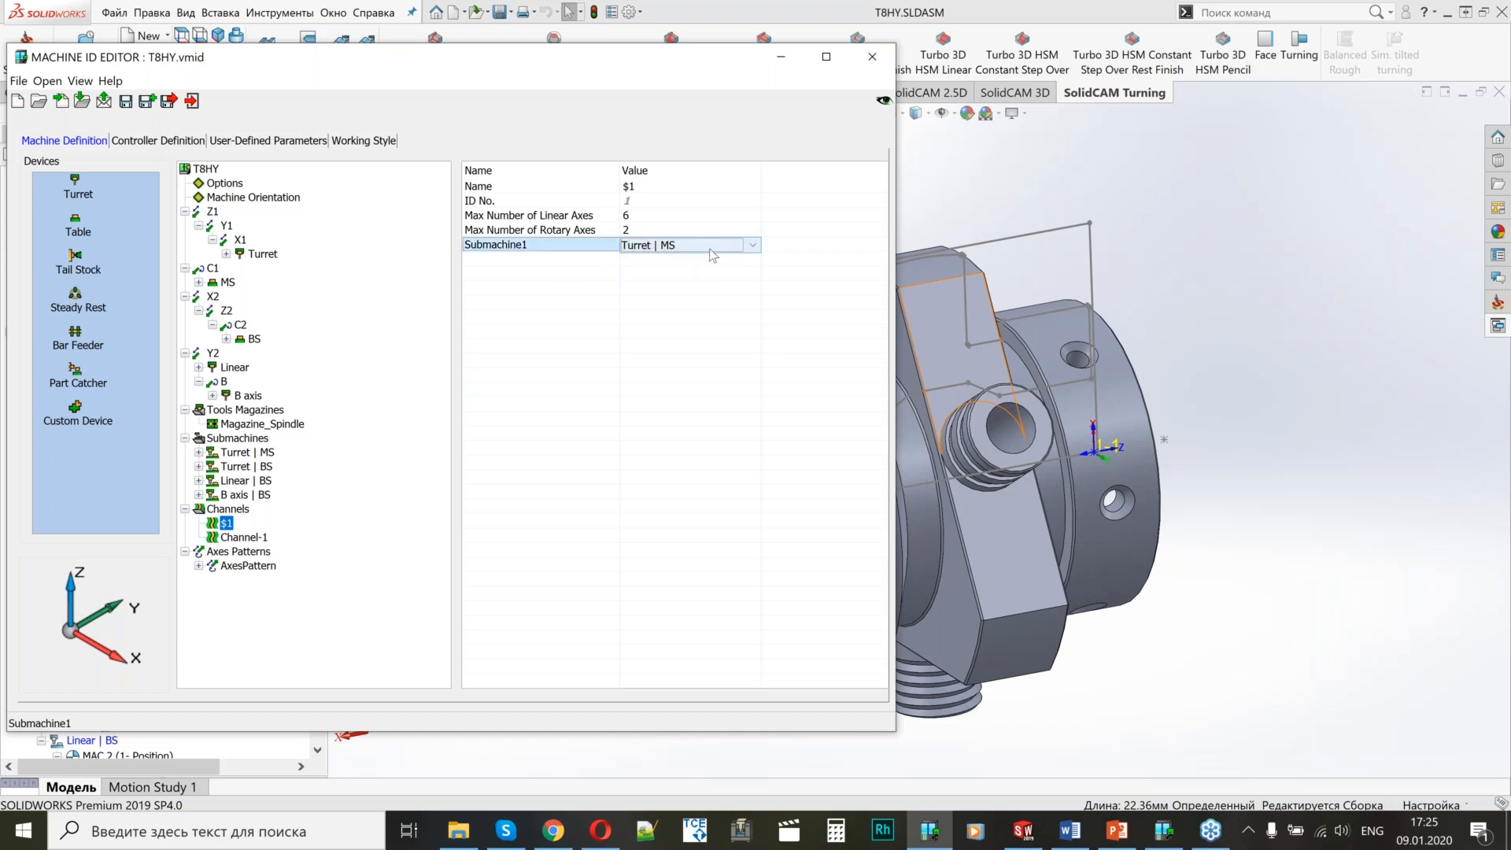
pyautogui.click(710, 250)
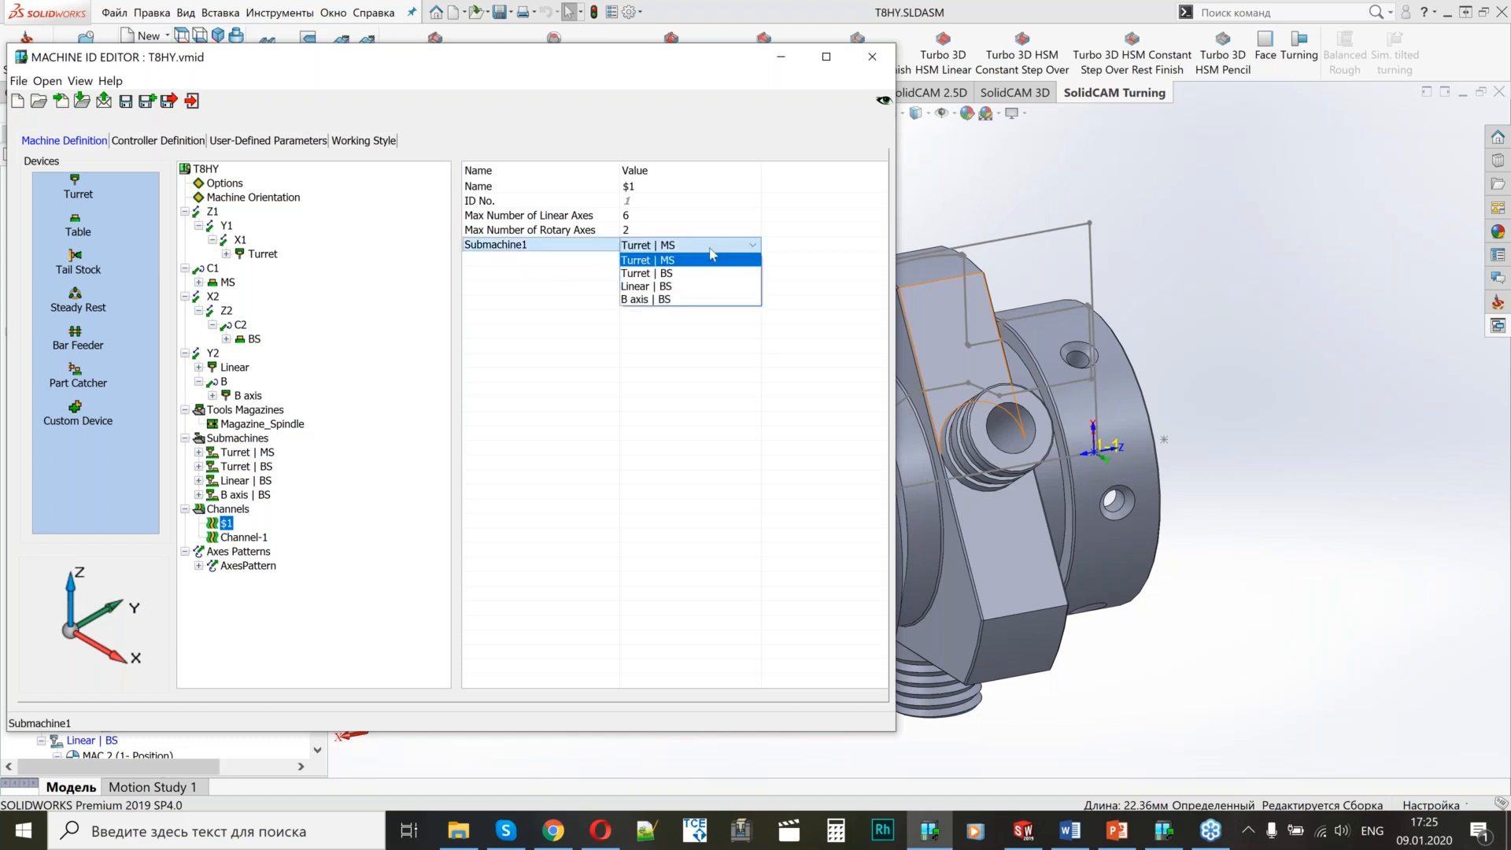
pyautogui.click(647, 262)
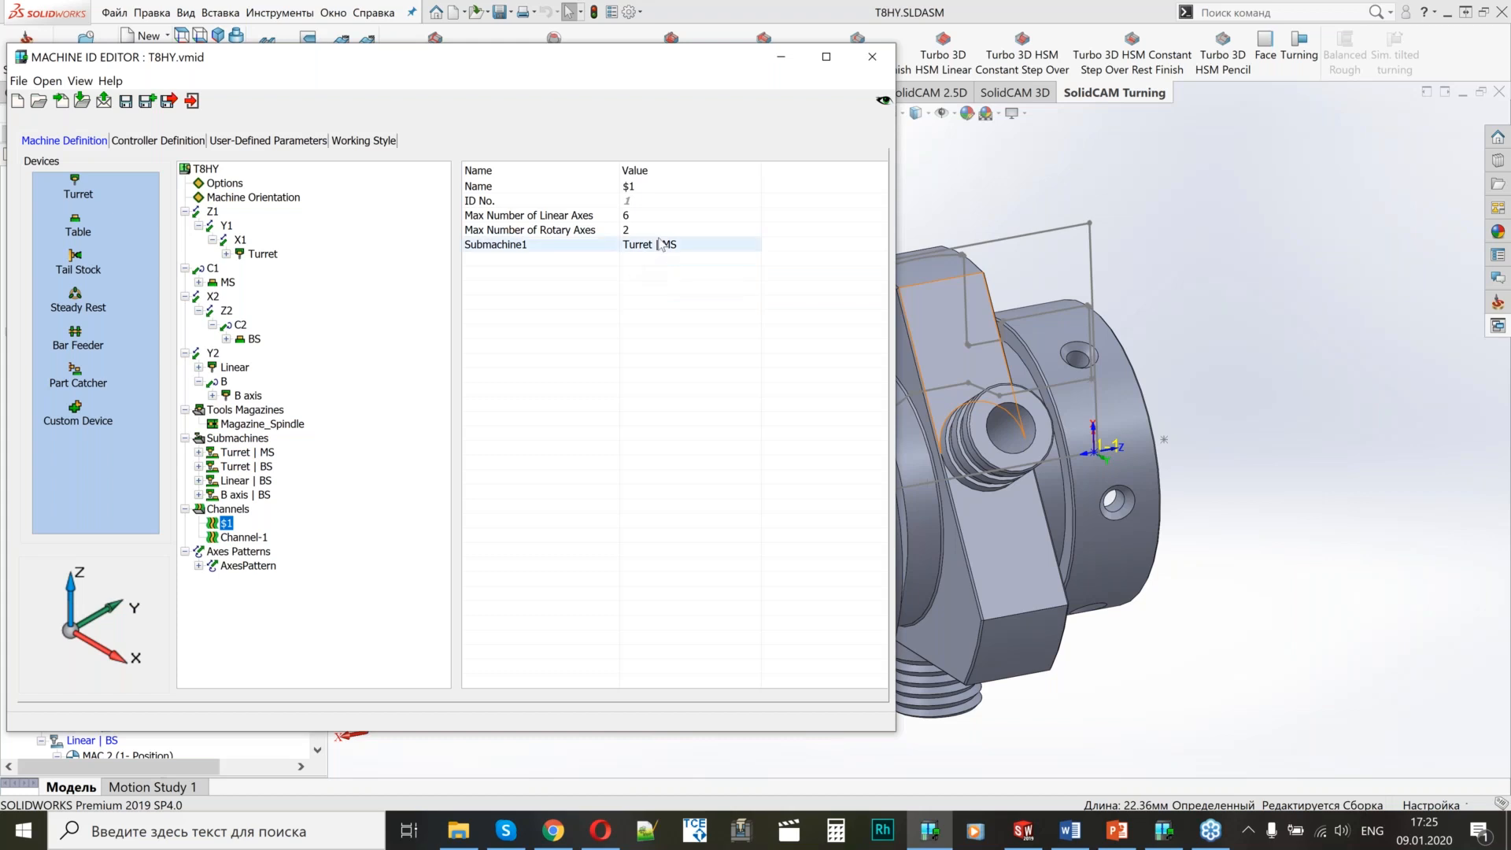
# Add a second submachine entry to channel $1 and assign Turret | BS to it.
pyautogui.rightClick(518, 266)
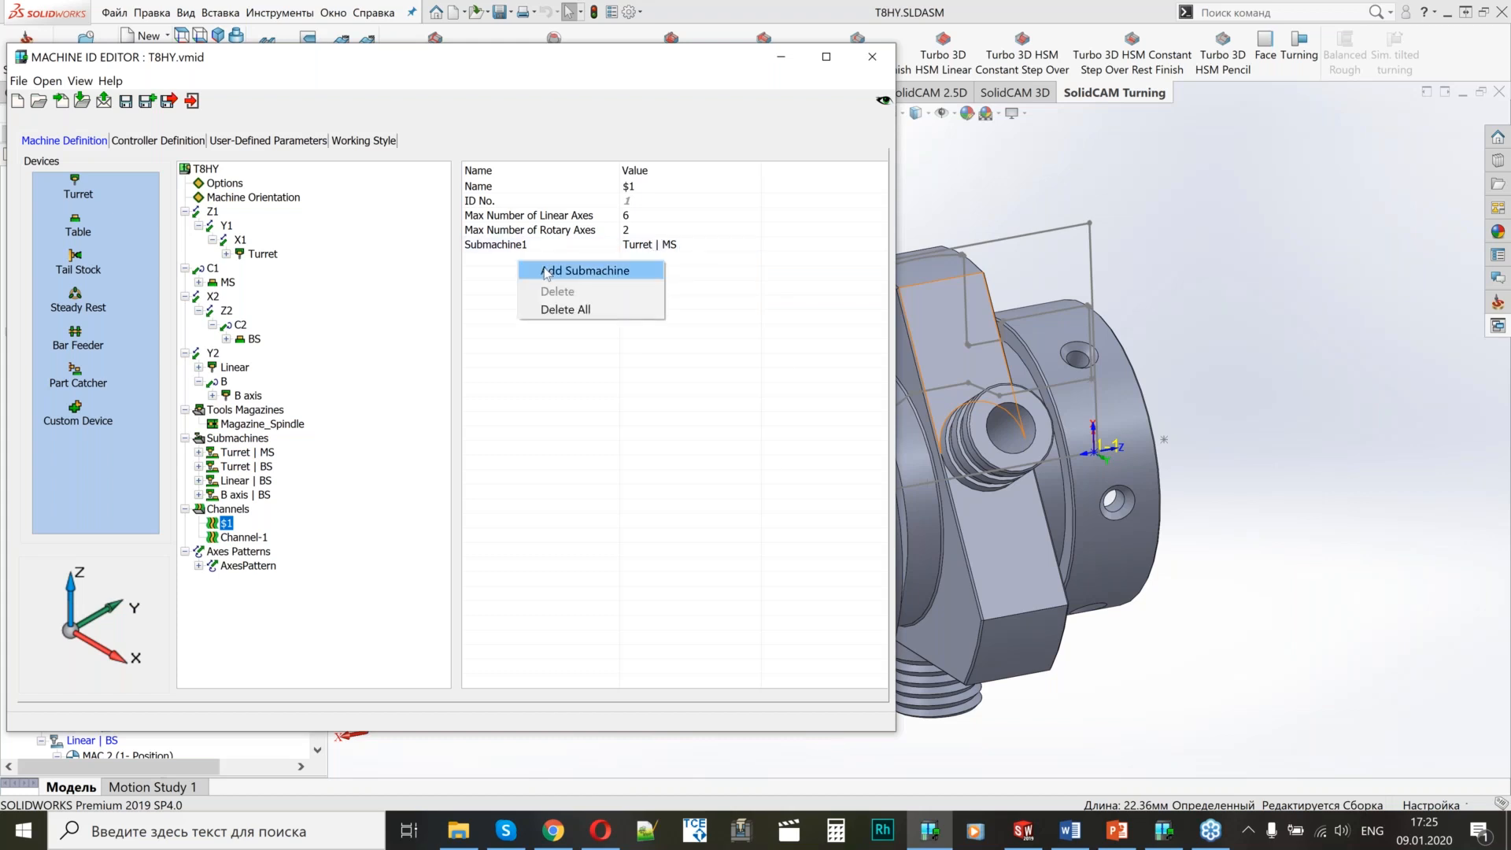
pyautogui.click(550, 270)
pyautogui.click(688, 259)
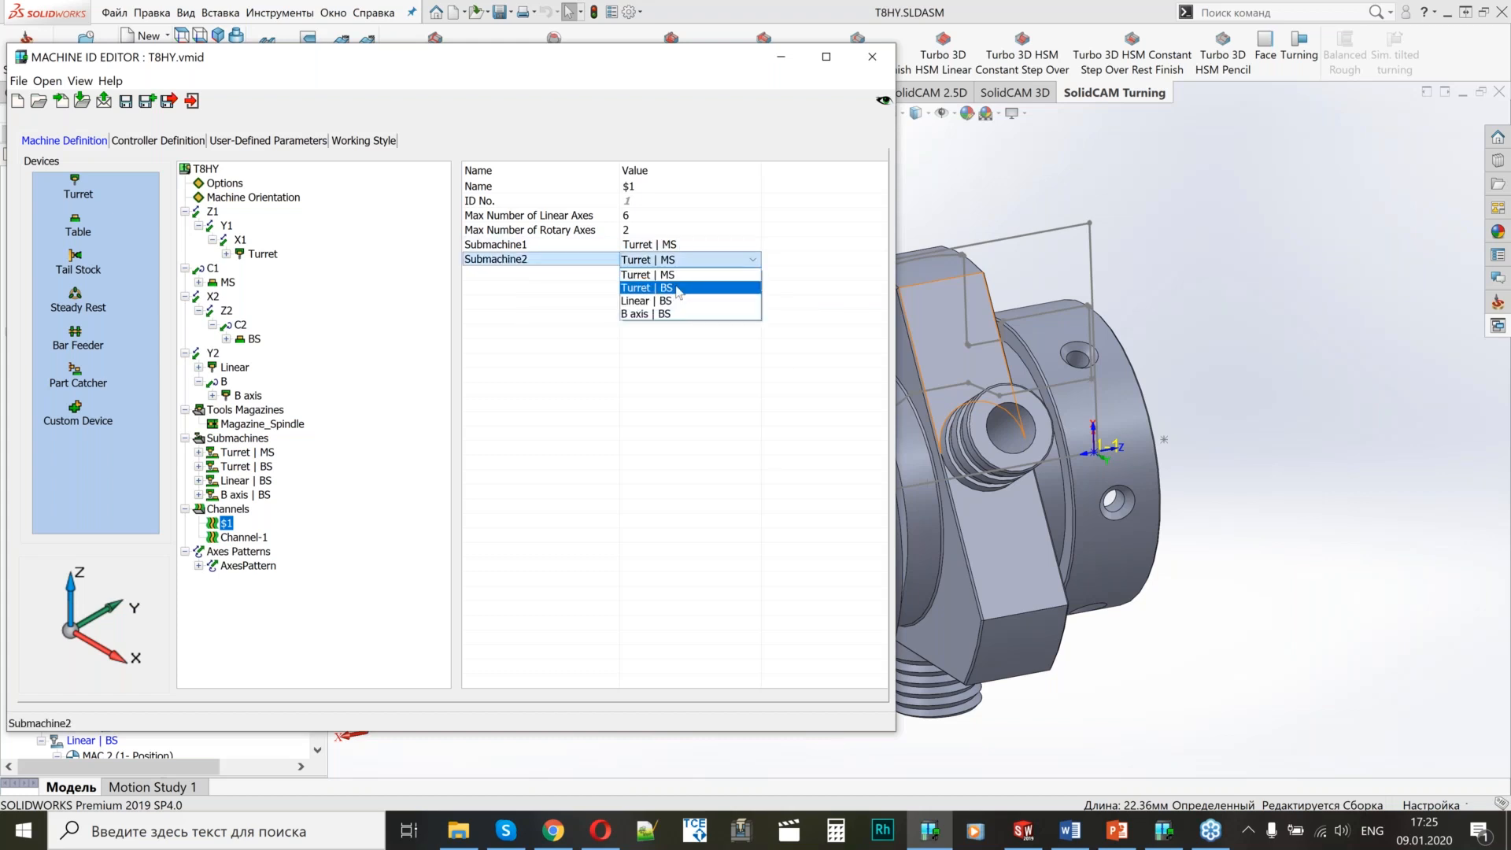
pyautogui.click(679, 288)
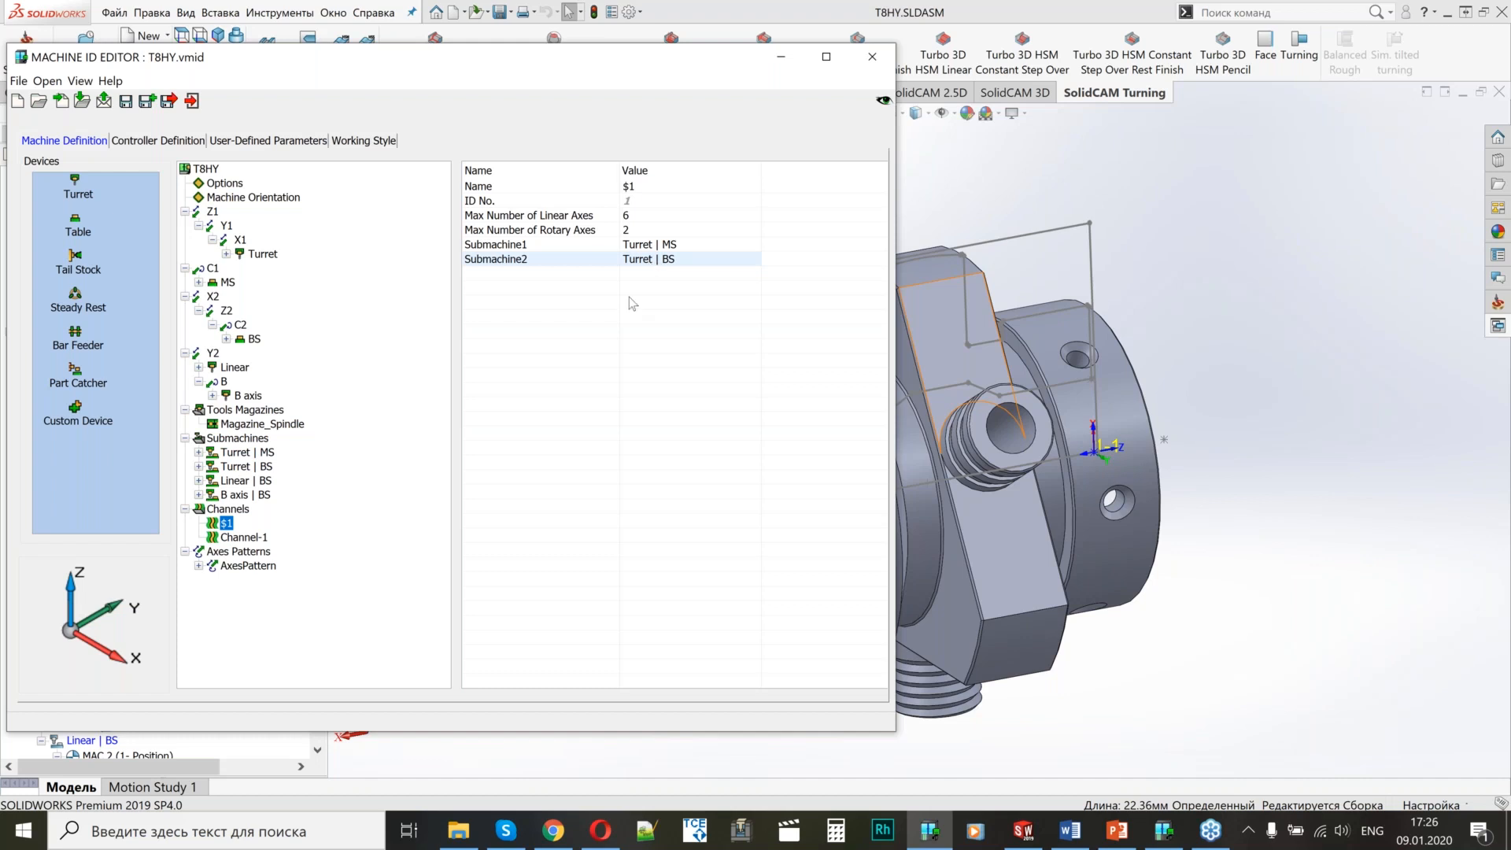
# Rename the second new channel as $2.
pyautogui.click(244, 536)
pyautogui.click(658, 189)
pyautogui.write('$2')
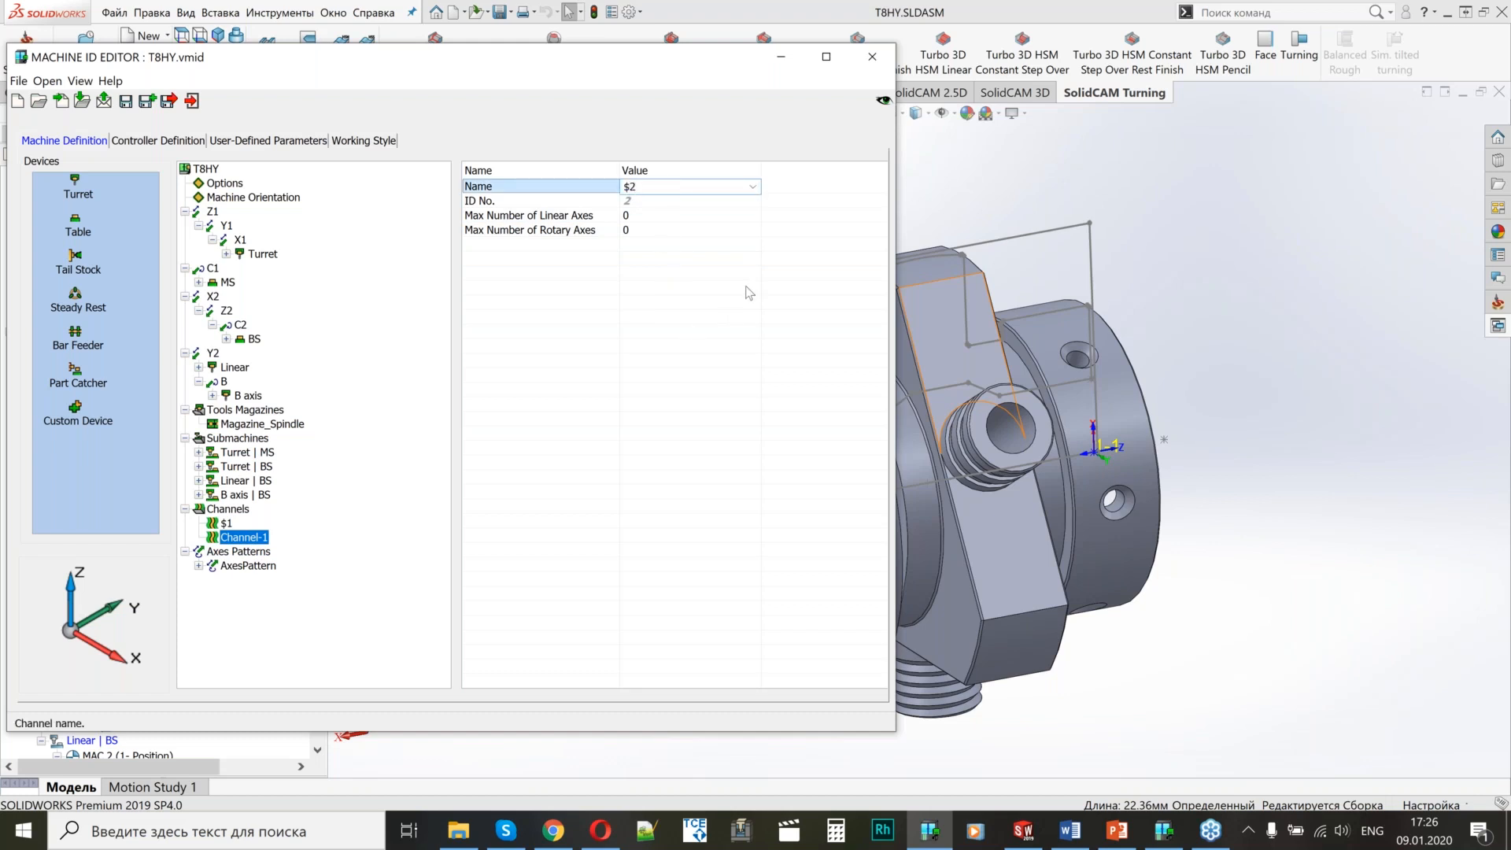
# Set channel $2's maximum number of linear axes to 4 and of rotary axes to 2.
pyautogui.click(665, 216)
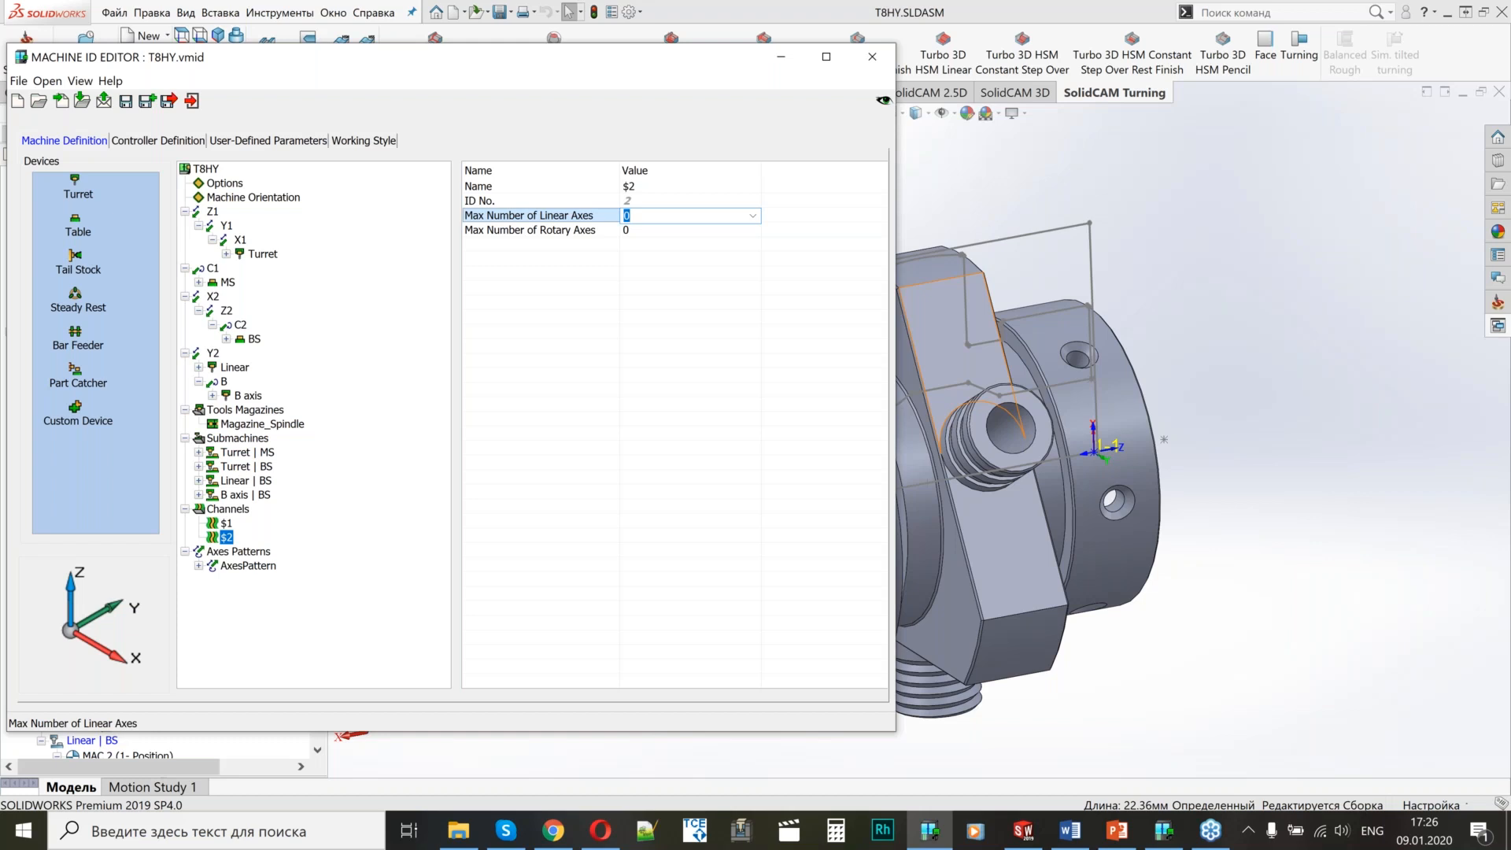
pyautogui.click(645, 232)
pyautogui.click(647, 212)
pyautogui.click(634, 230)
pyautogui.click(630, 232)
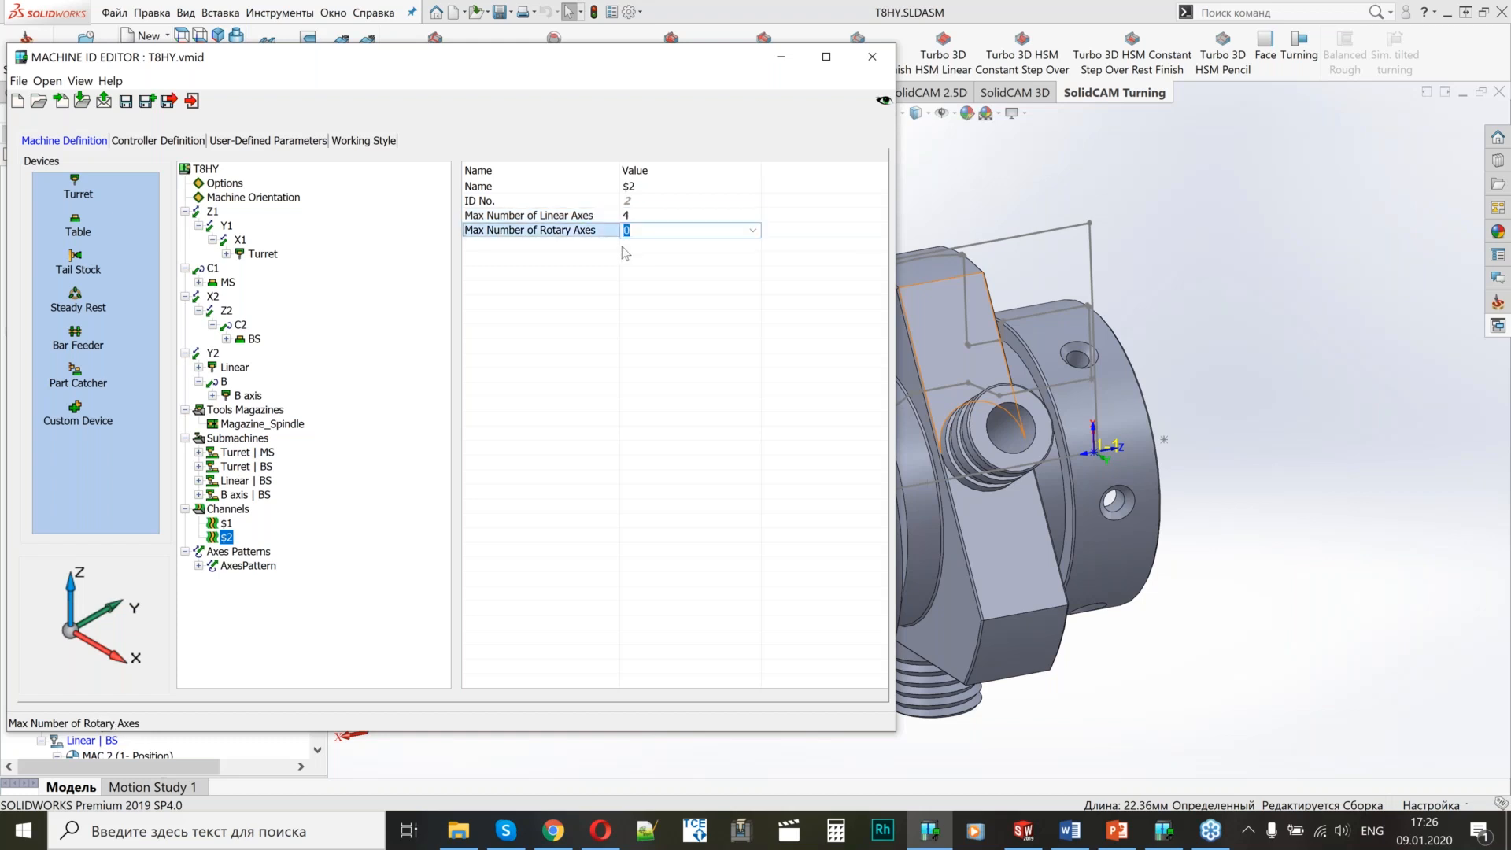
pyautogui.write('2')
pyautogui.click(589, 303)
# Add a submachine entry to channel $2 and assign Linear | BS to it.
pyautogui.rightClick(567, 249)
pyautogui.click(634, 257)
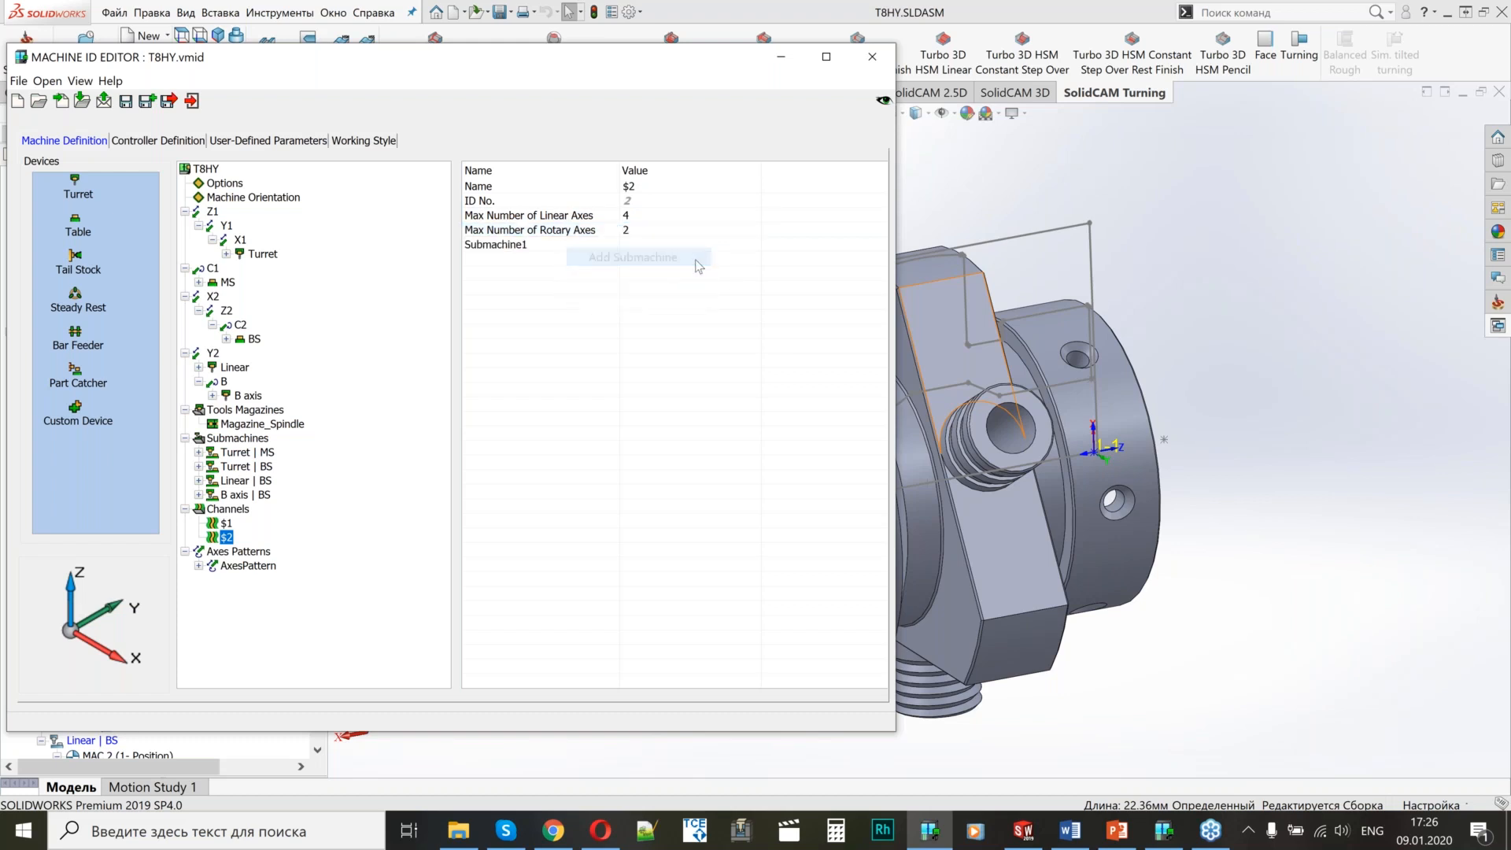
pyautogui.click(697, 247)
pyautogui.click(703, 249)
pyautogui.click(669, 286)
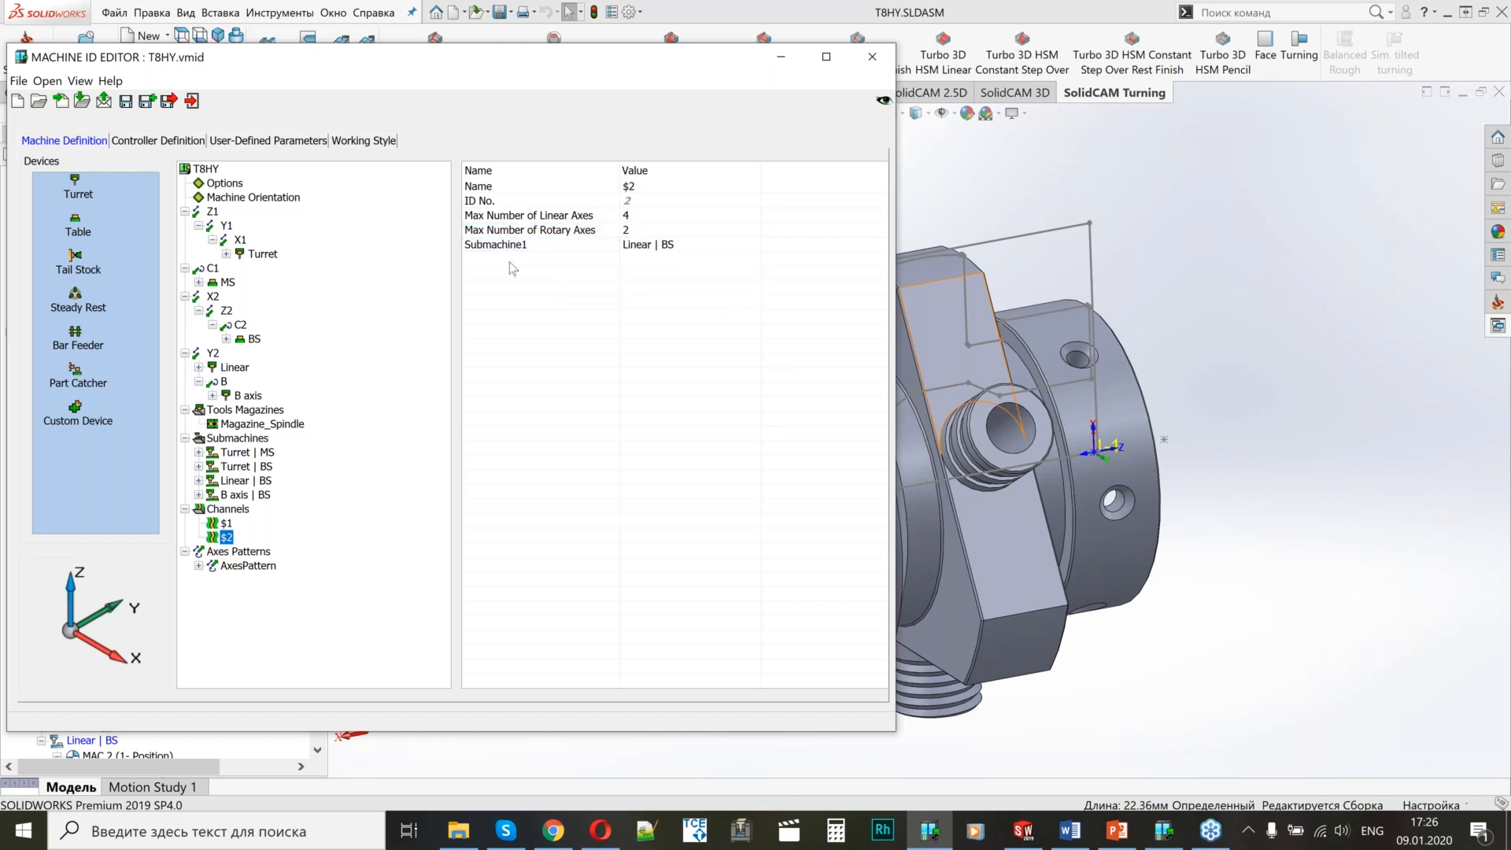
# Add a second submachine entry to channel $2 and assign B axis | BS to it.
pyautogui.rightClick(512, 264)
pyautogui.click(562, 272)
pyautogui.click(715, 260)
pyautogui.click(691, 314)
# Auto-generate the machine's axes pattern and open its axes distribution across channels $1 and $2.
pyautogui.click(238, 551)
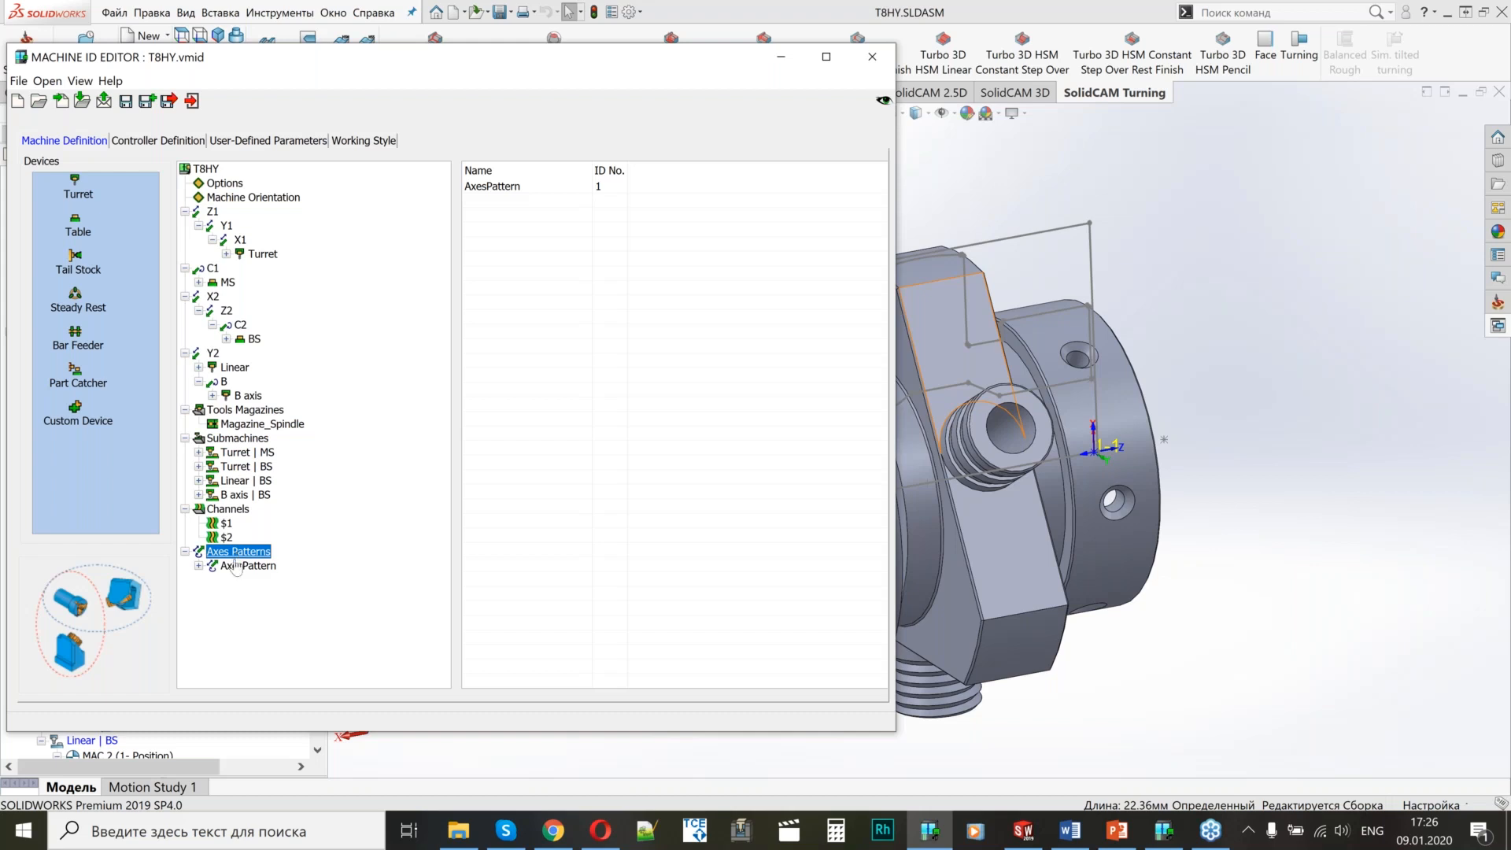
pyautogui.rightClick(237, 565)
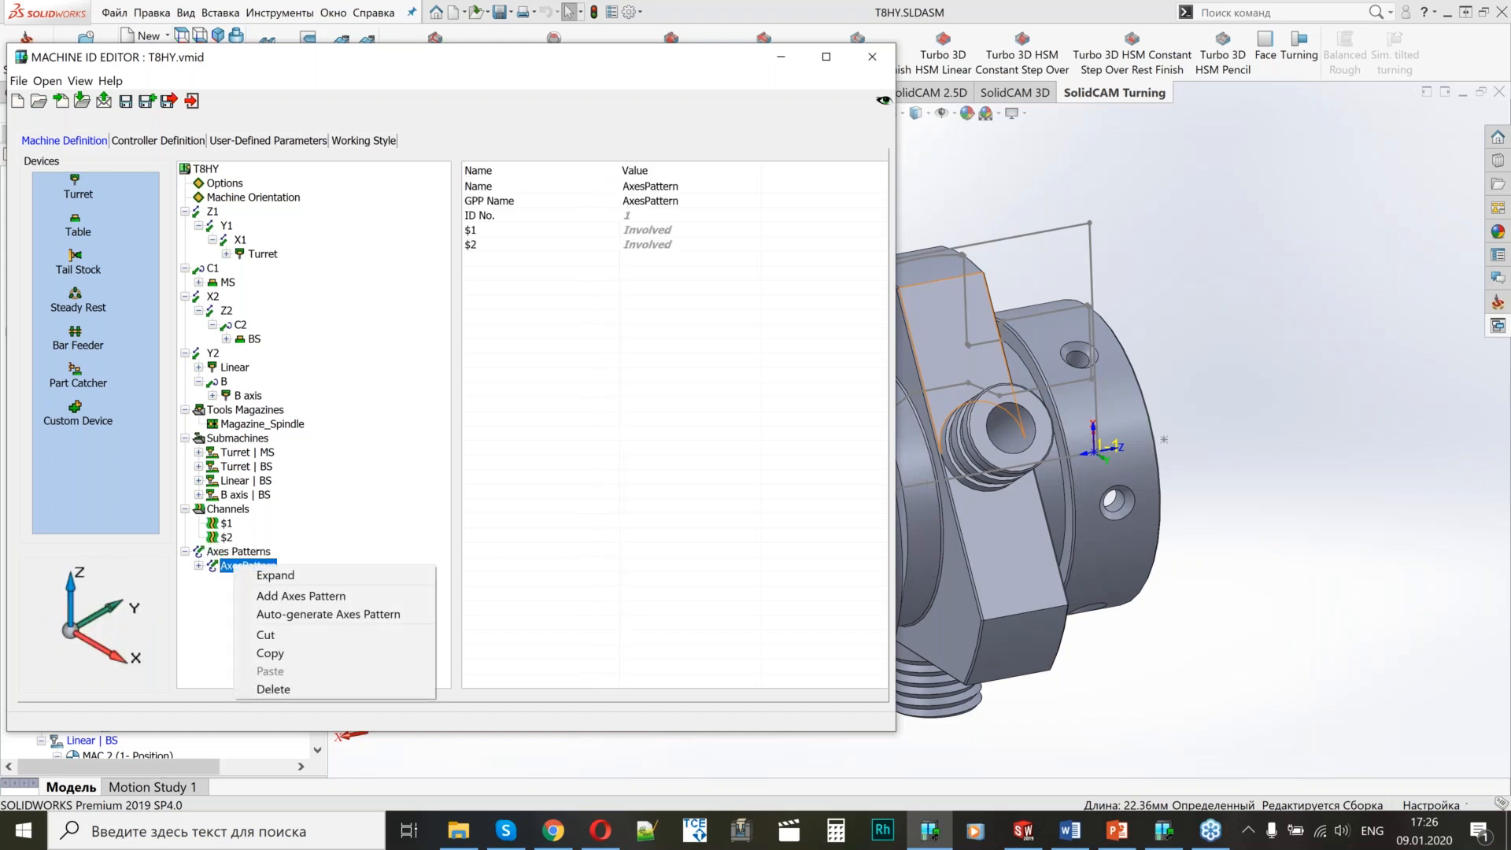
pyautogui.click(305, 615)
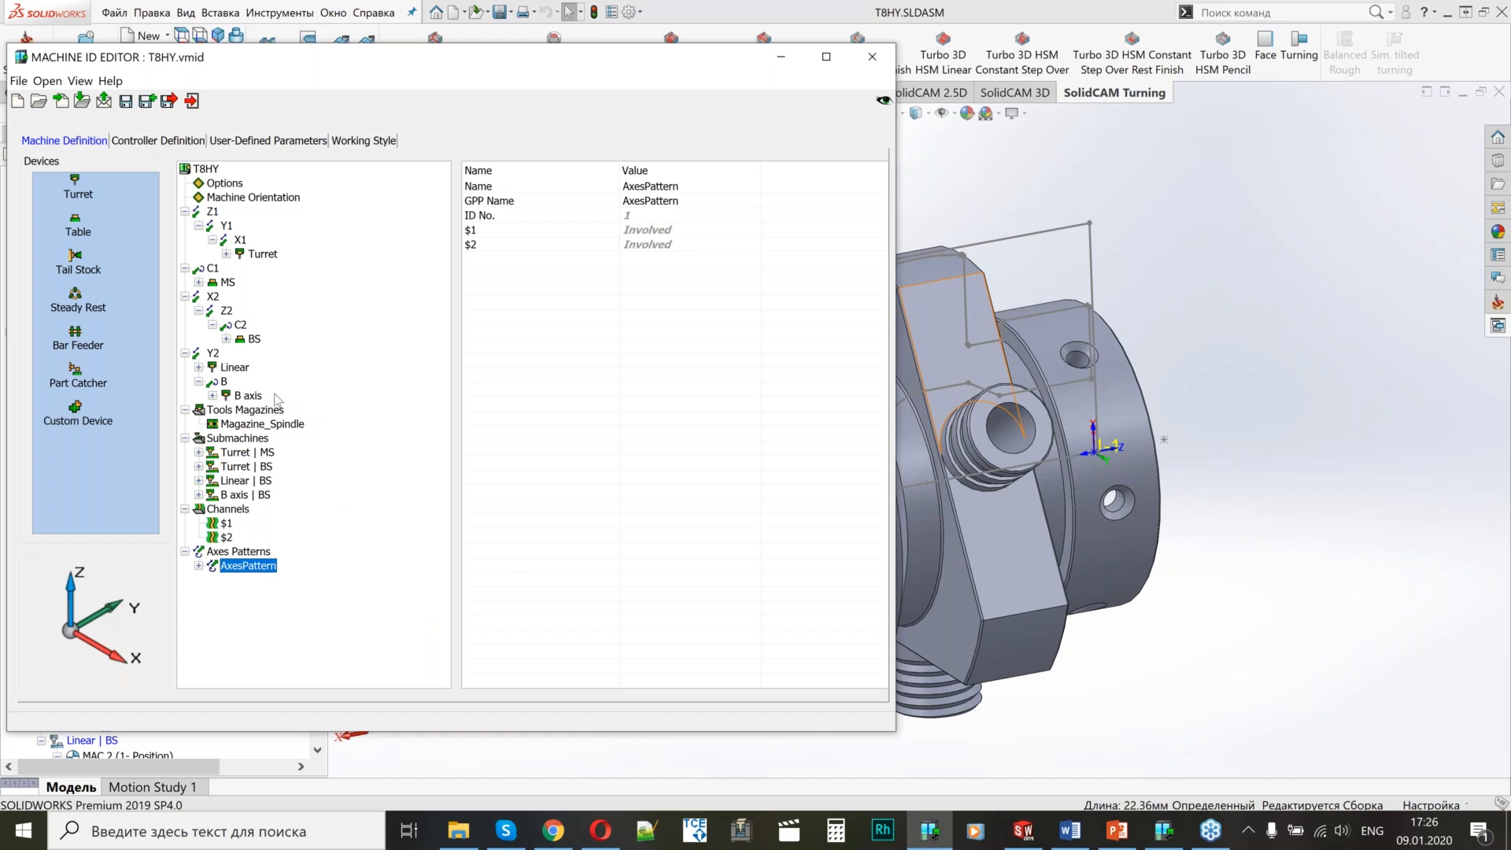
pyautogui.click(199, 566)
pyautogui.click(271, 580)
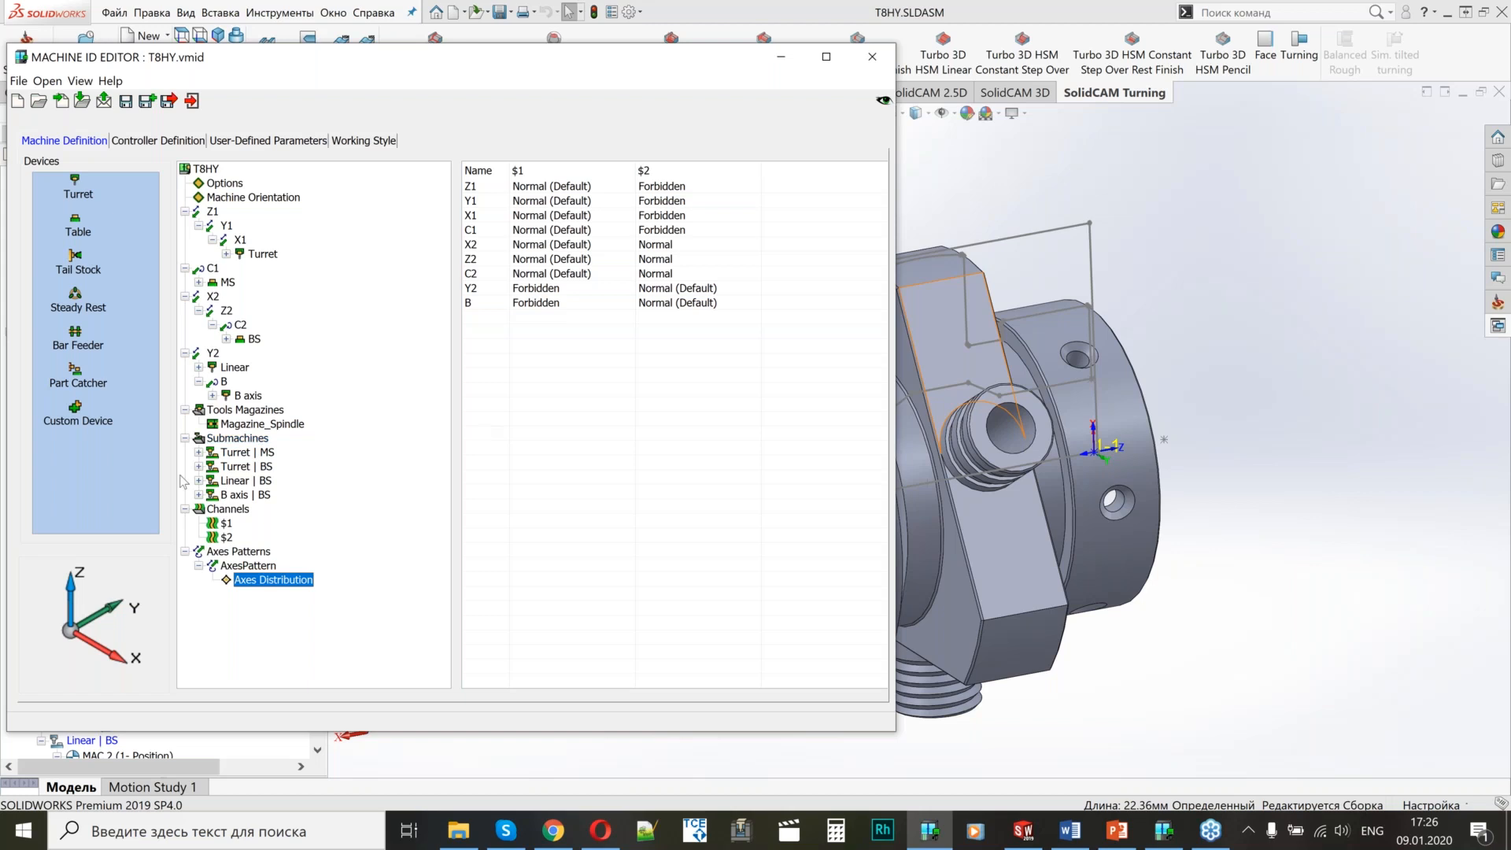
# Examine the machine's devices in the machine preview, close the preview, and switch to PowerPoint.
pyautogui.click(882, 105)
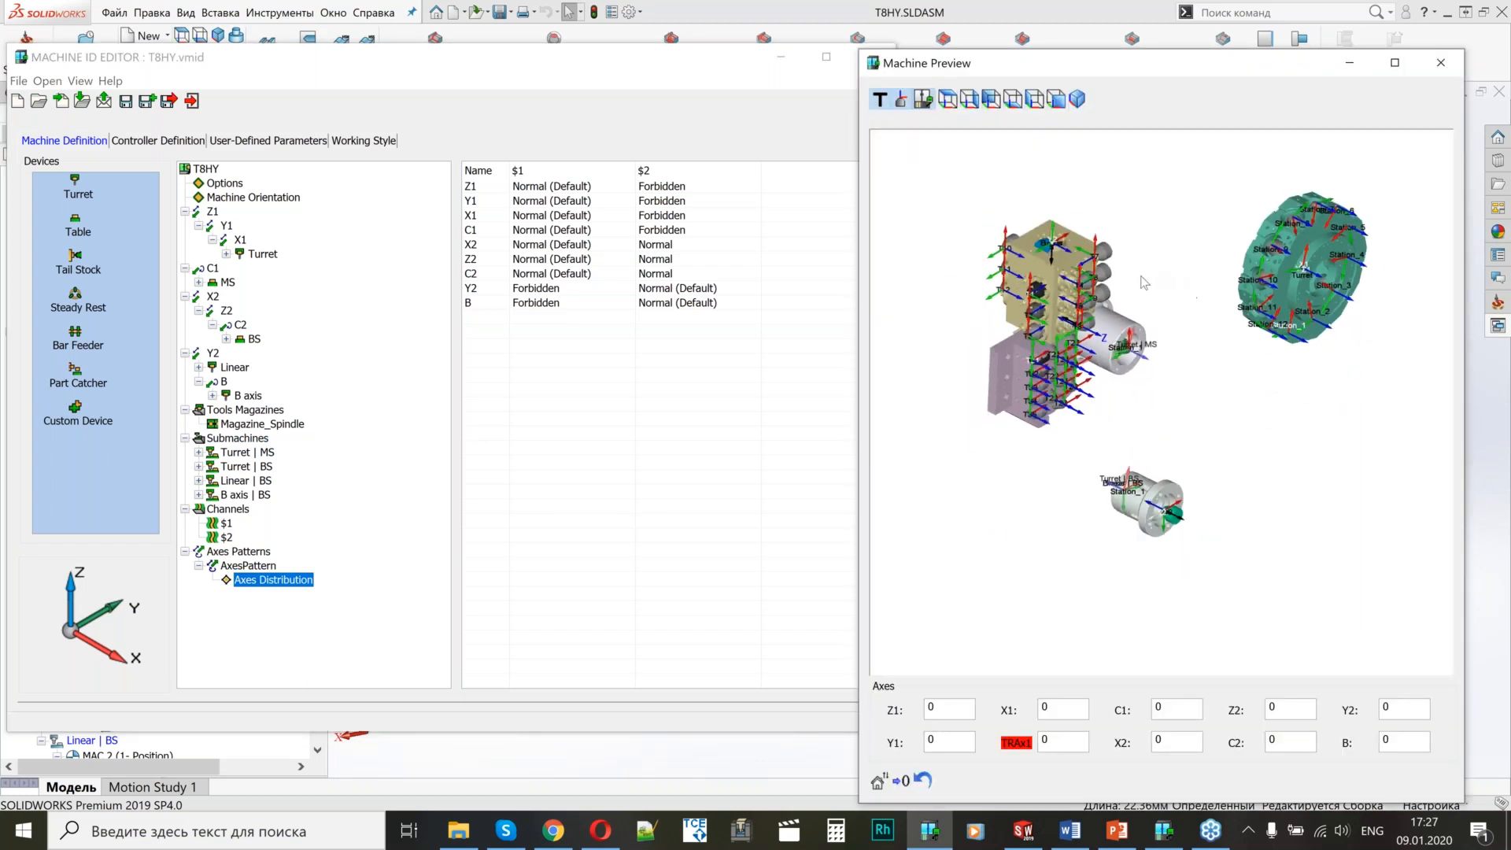
pyautogui.scroll(1, 1140, 276)
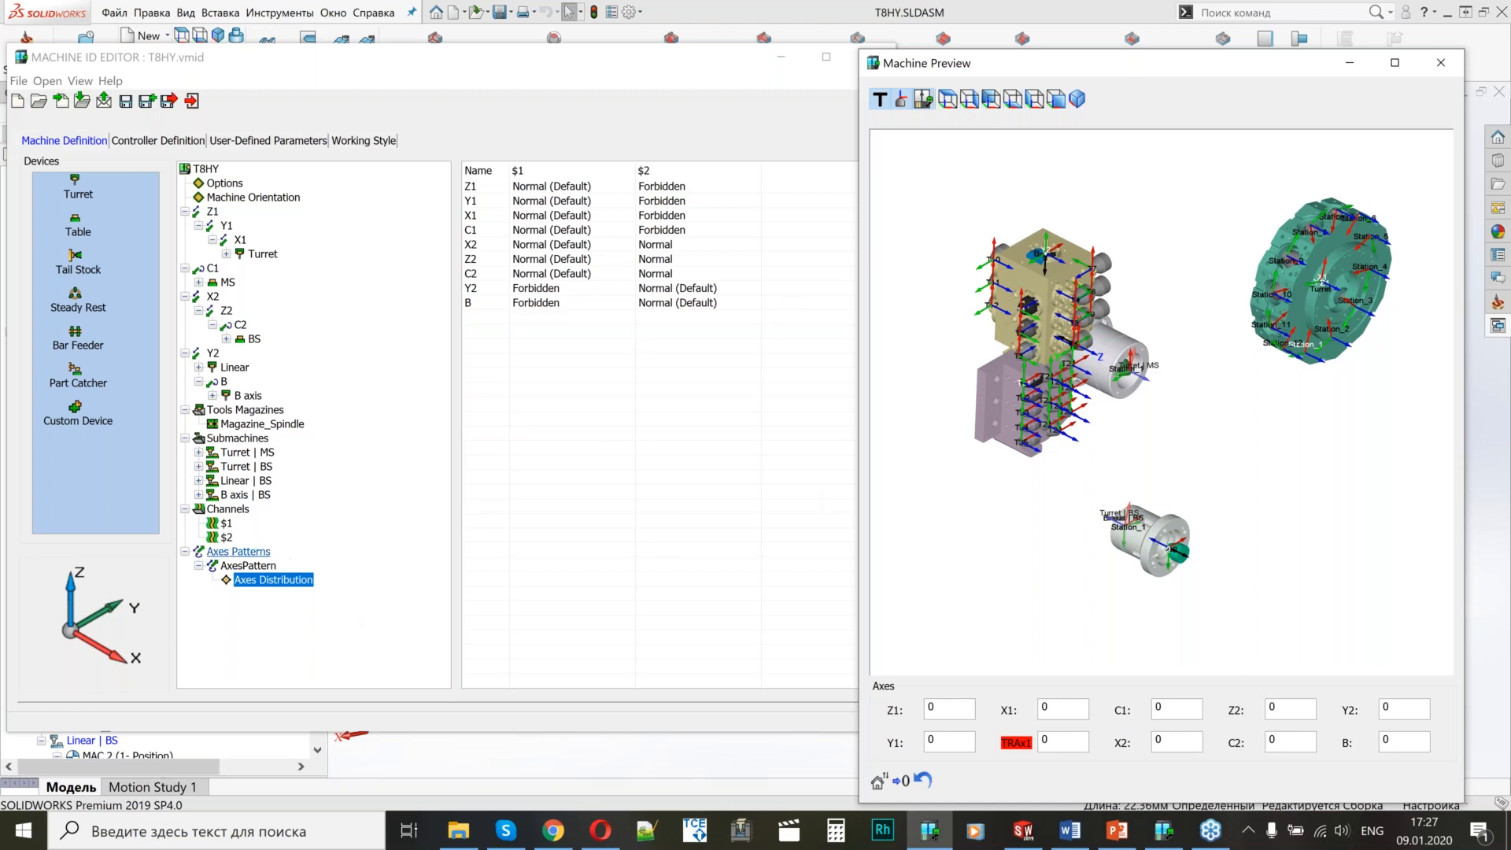
pyautogui.click(717, 74)
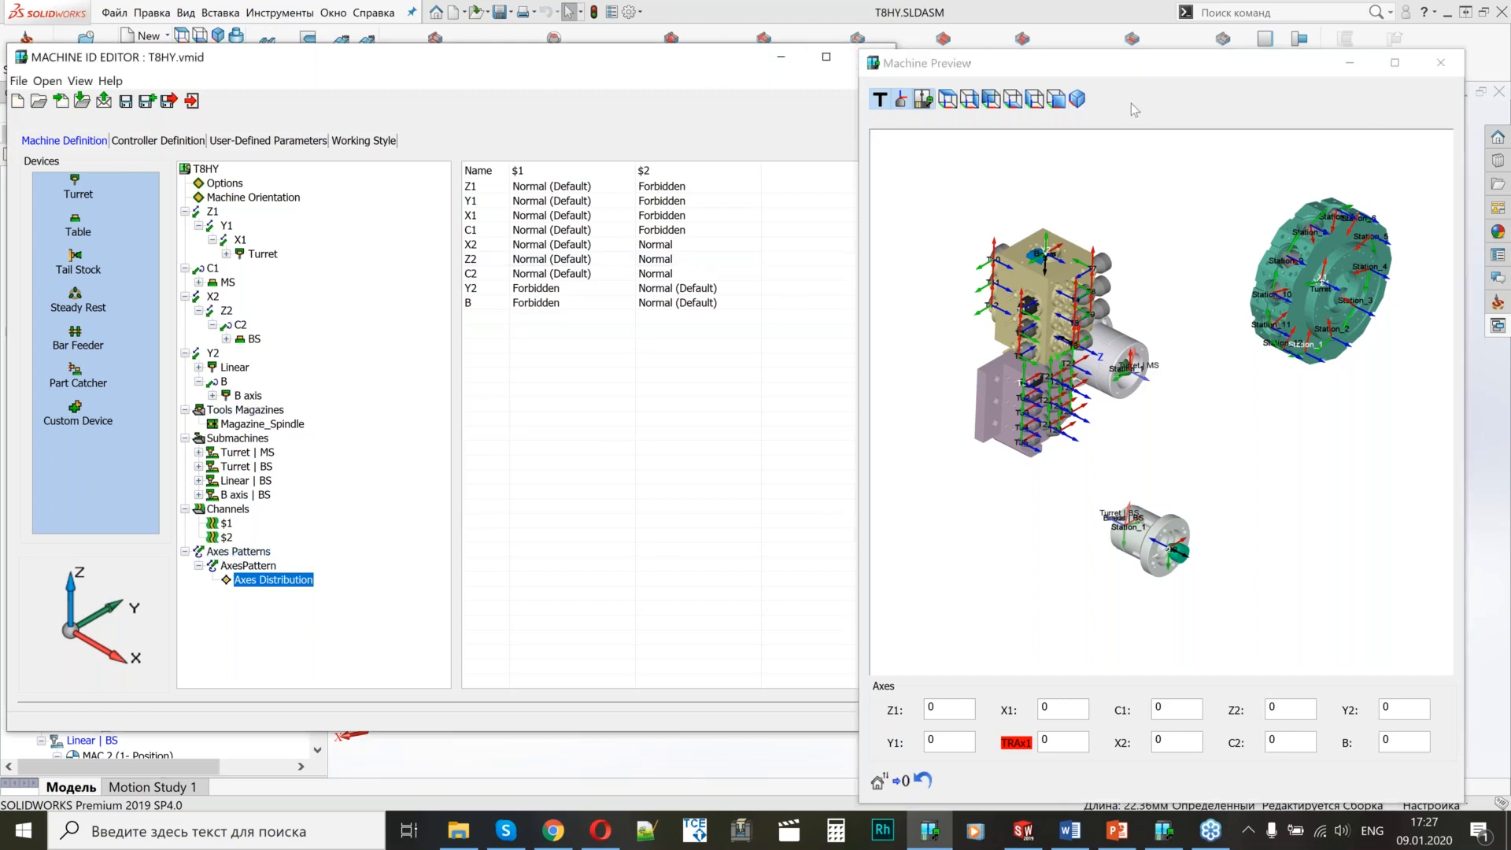
pyautogui.click(1434, 67)
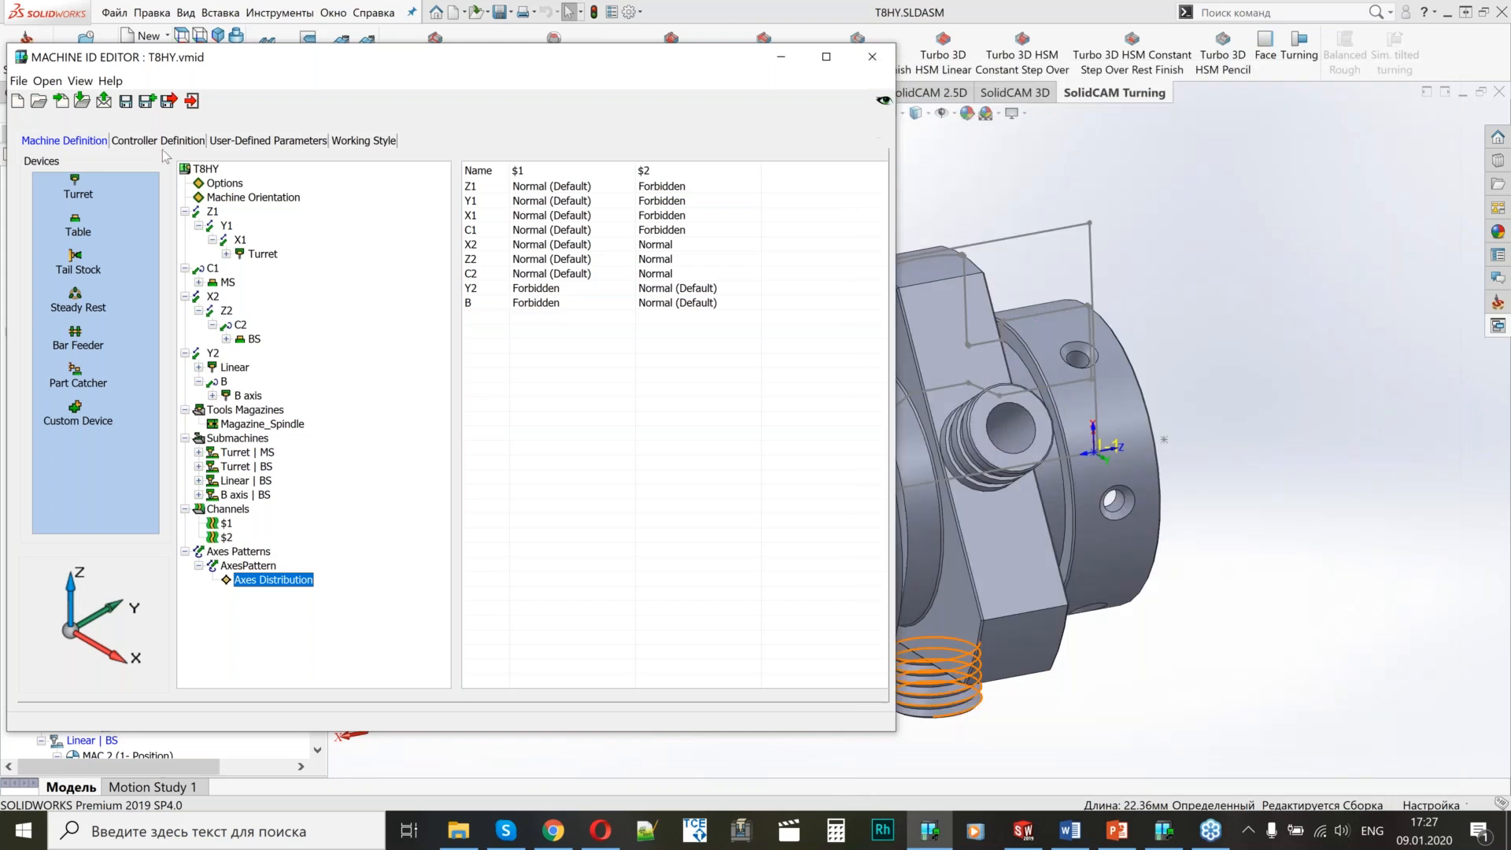
pyautogui.click(1117, 830)
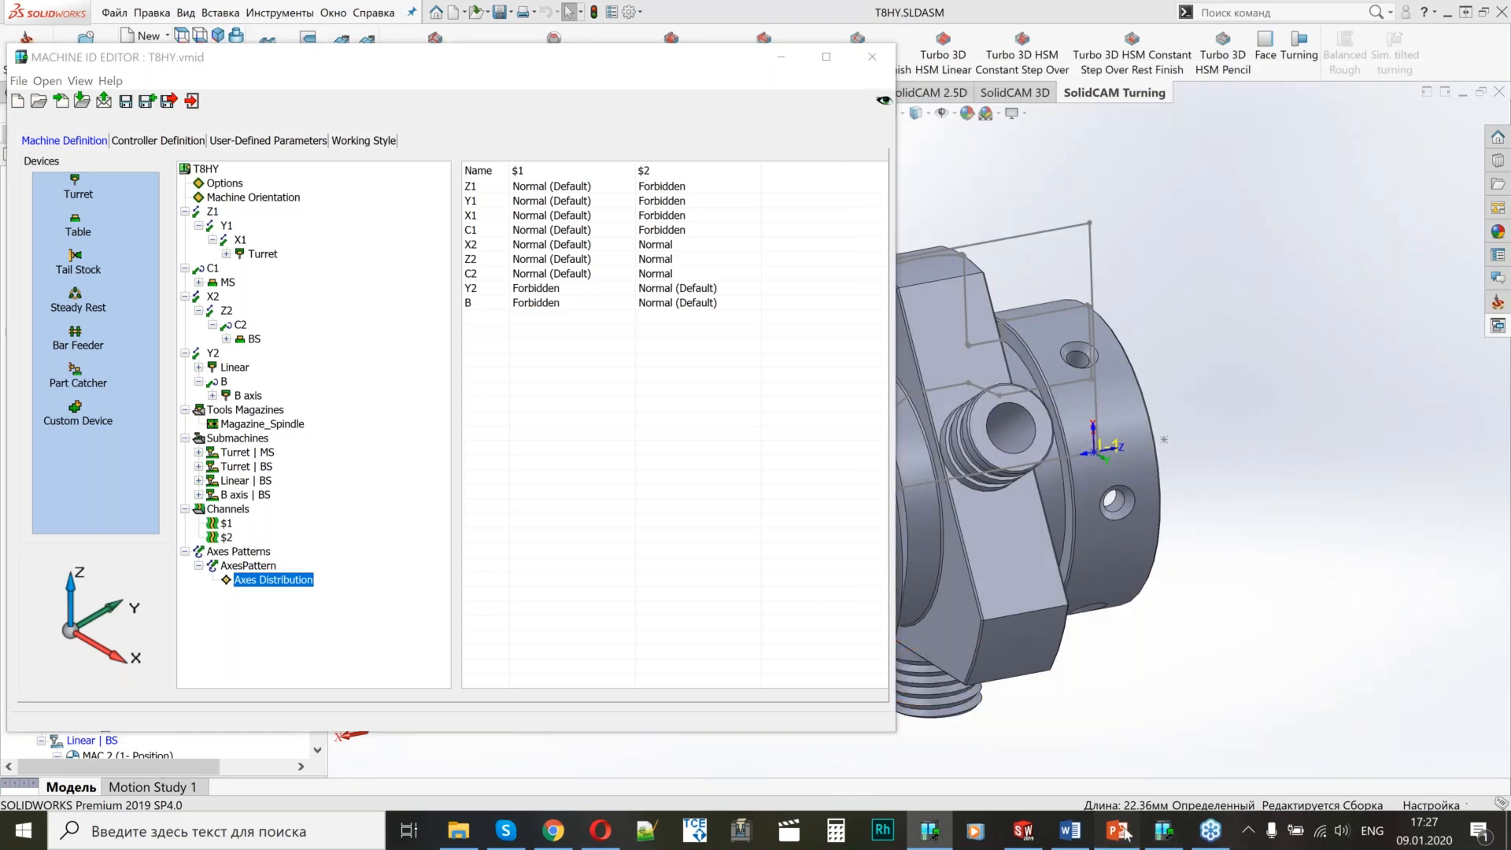
# Bring up the MiniMax machine slide, switch to SOLIDWORKS and open the MINIMAX CAM-Part.
pyautogui.press('Right')
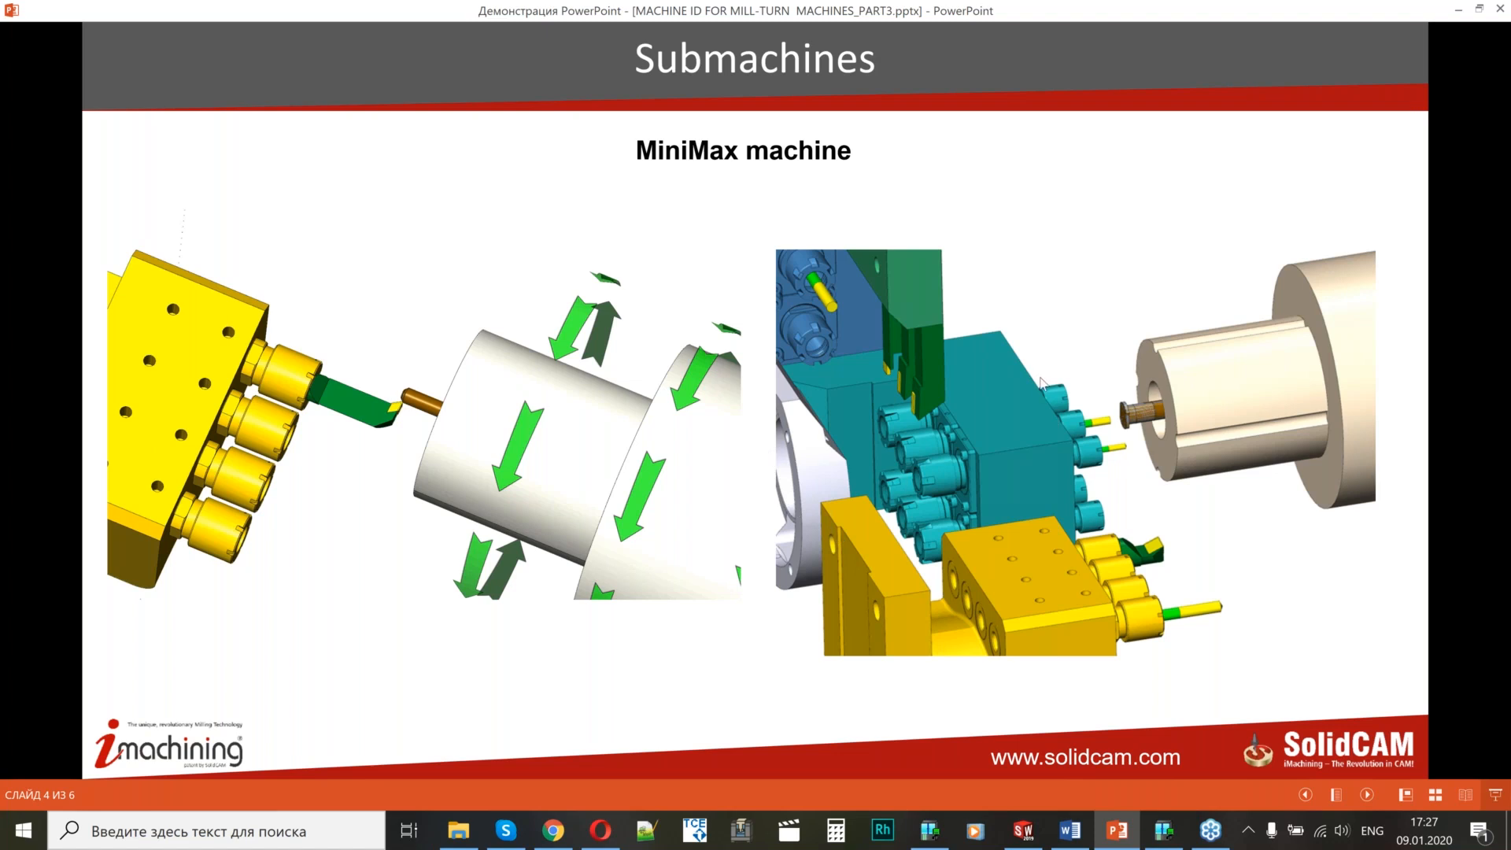
pyautogui.click(1027, 840)
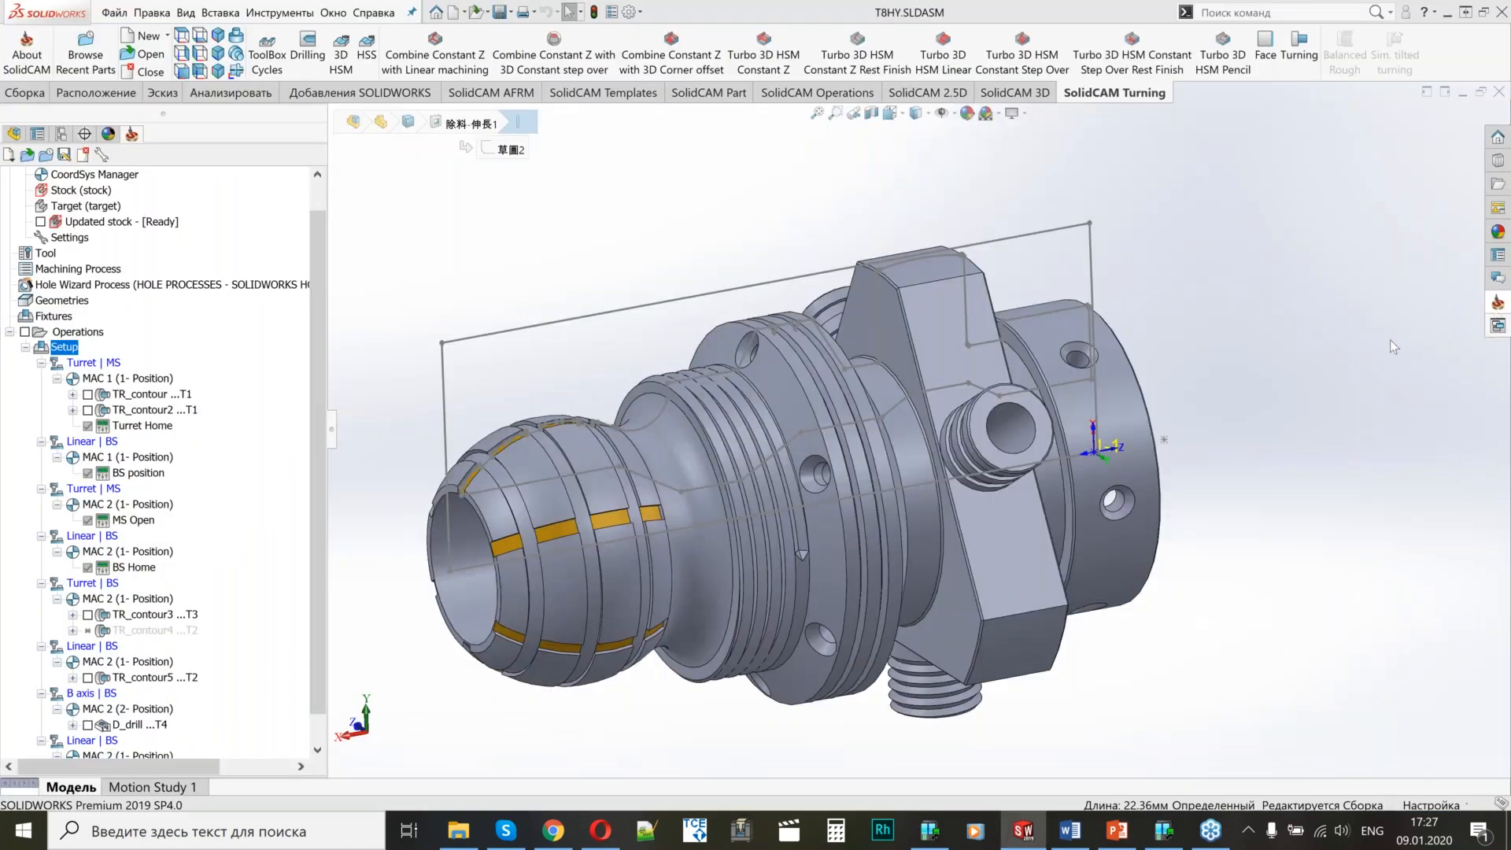
pyautogui.click(1497, 302)
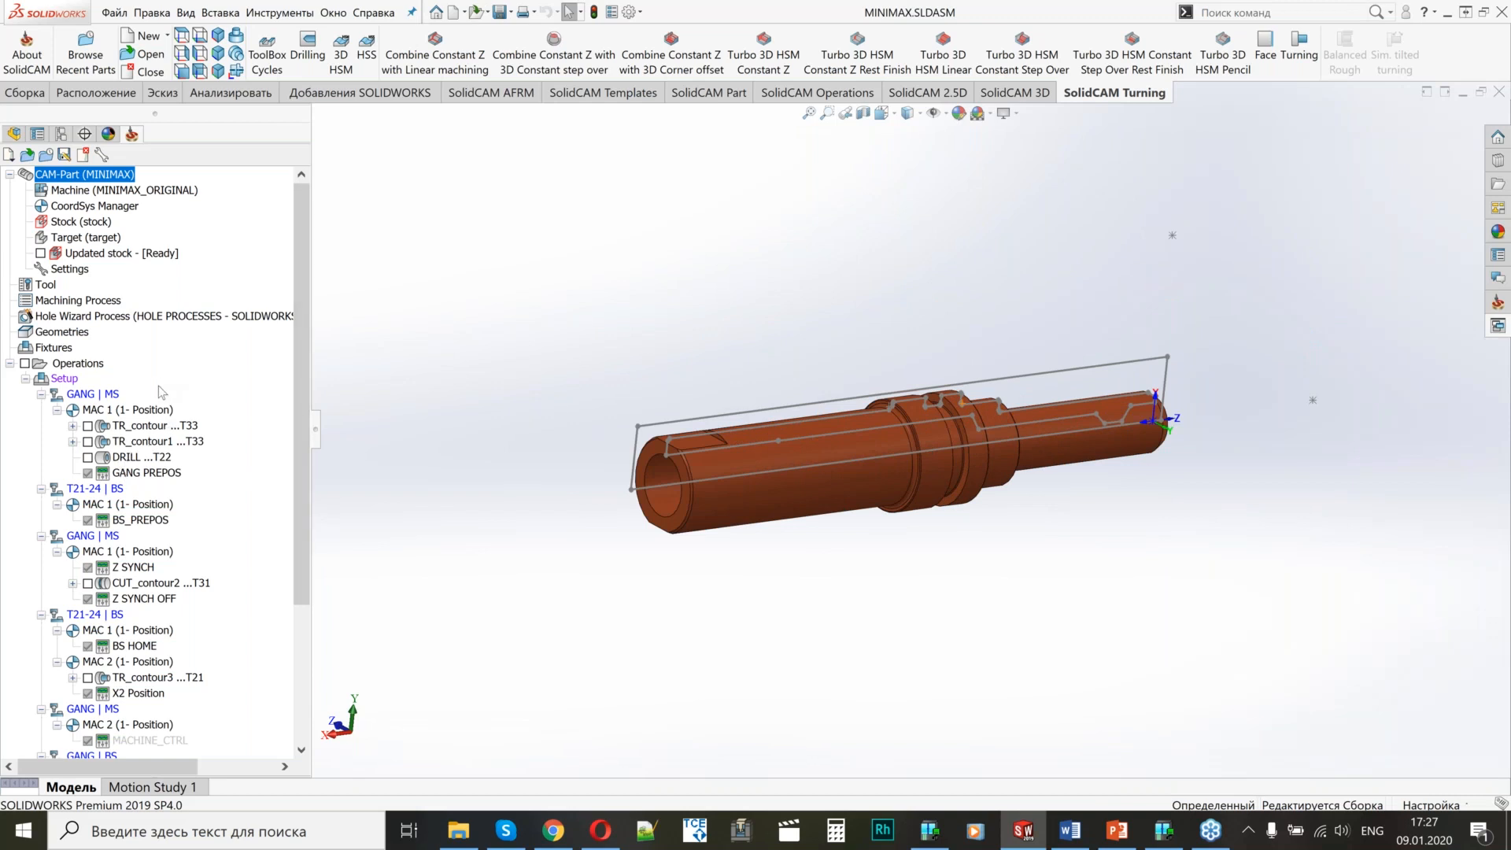
# Open the Part Tool Table and inspect the machine in the mounting preview of tool 4 on the GANG turret.
pyautogui.doubleClick(46, 287)
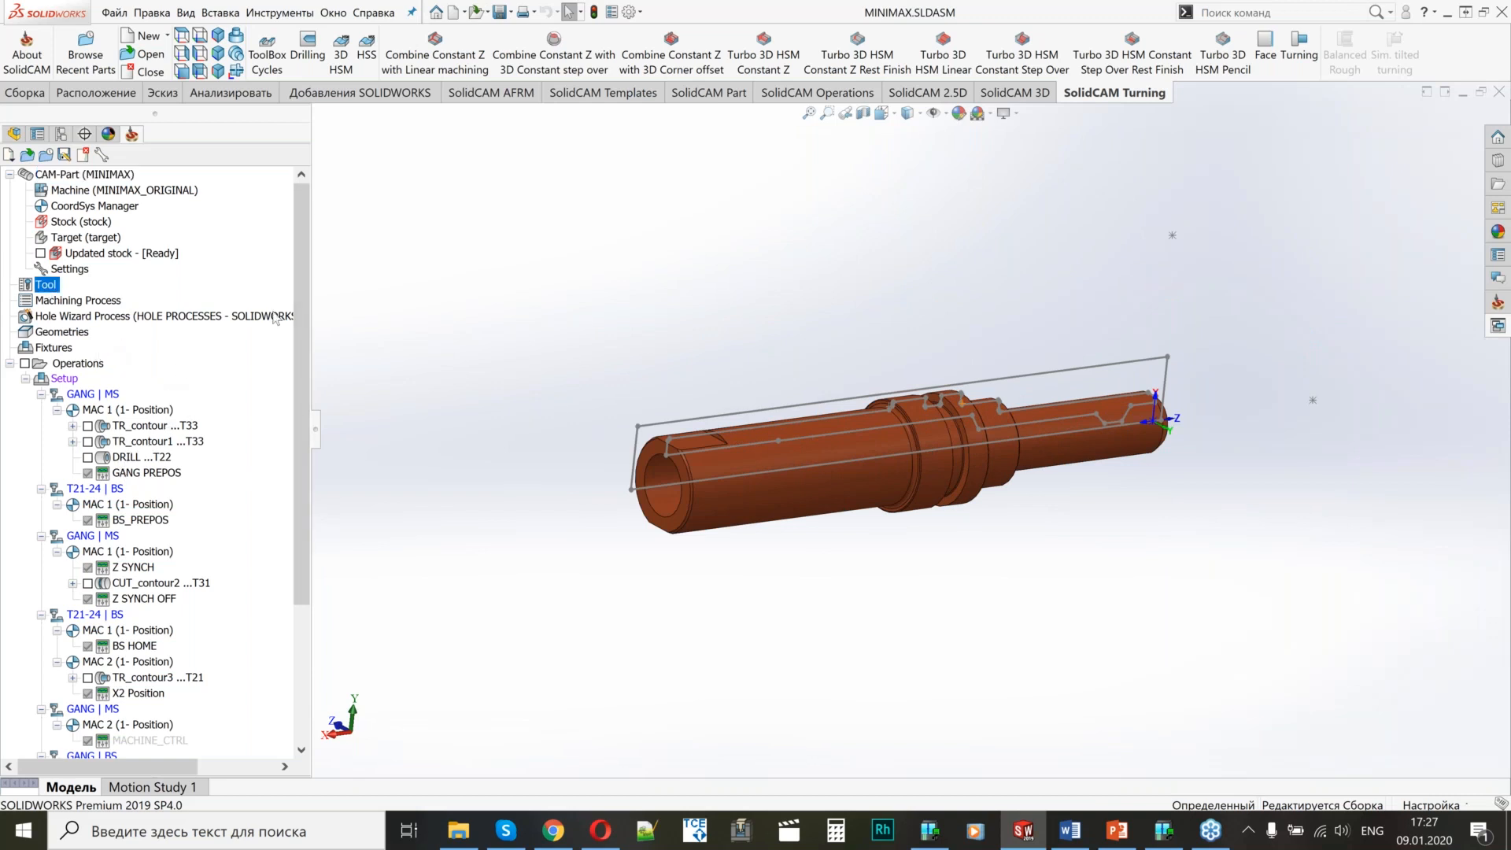
pyautogui.click(759, 209)
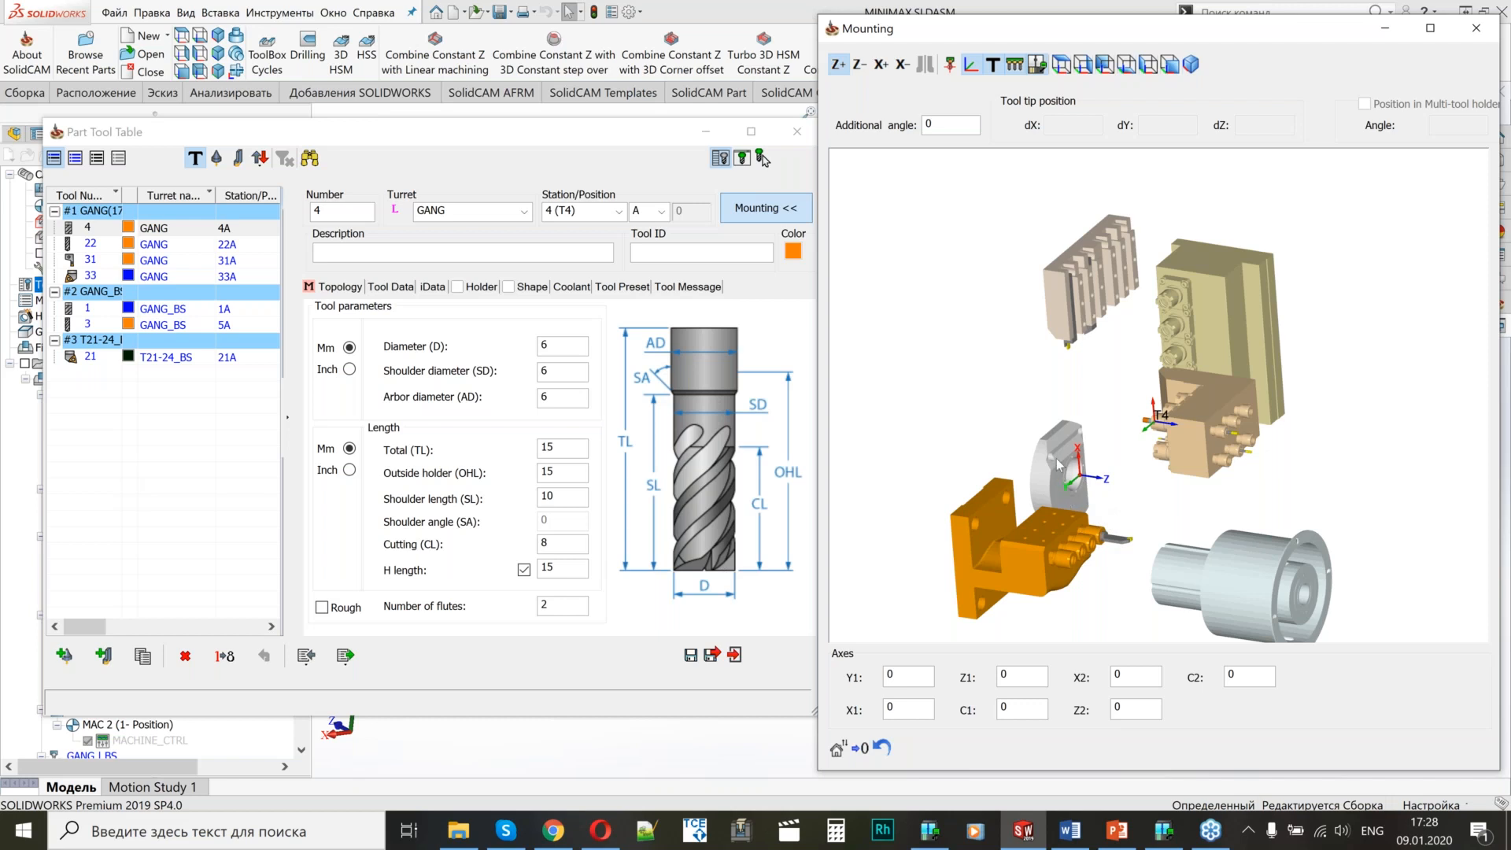
pyautogui.moveTo(1150, 484); pyautogui.dragTo(1161, 486, button='middle')
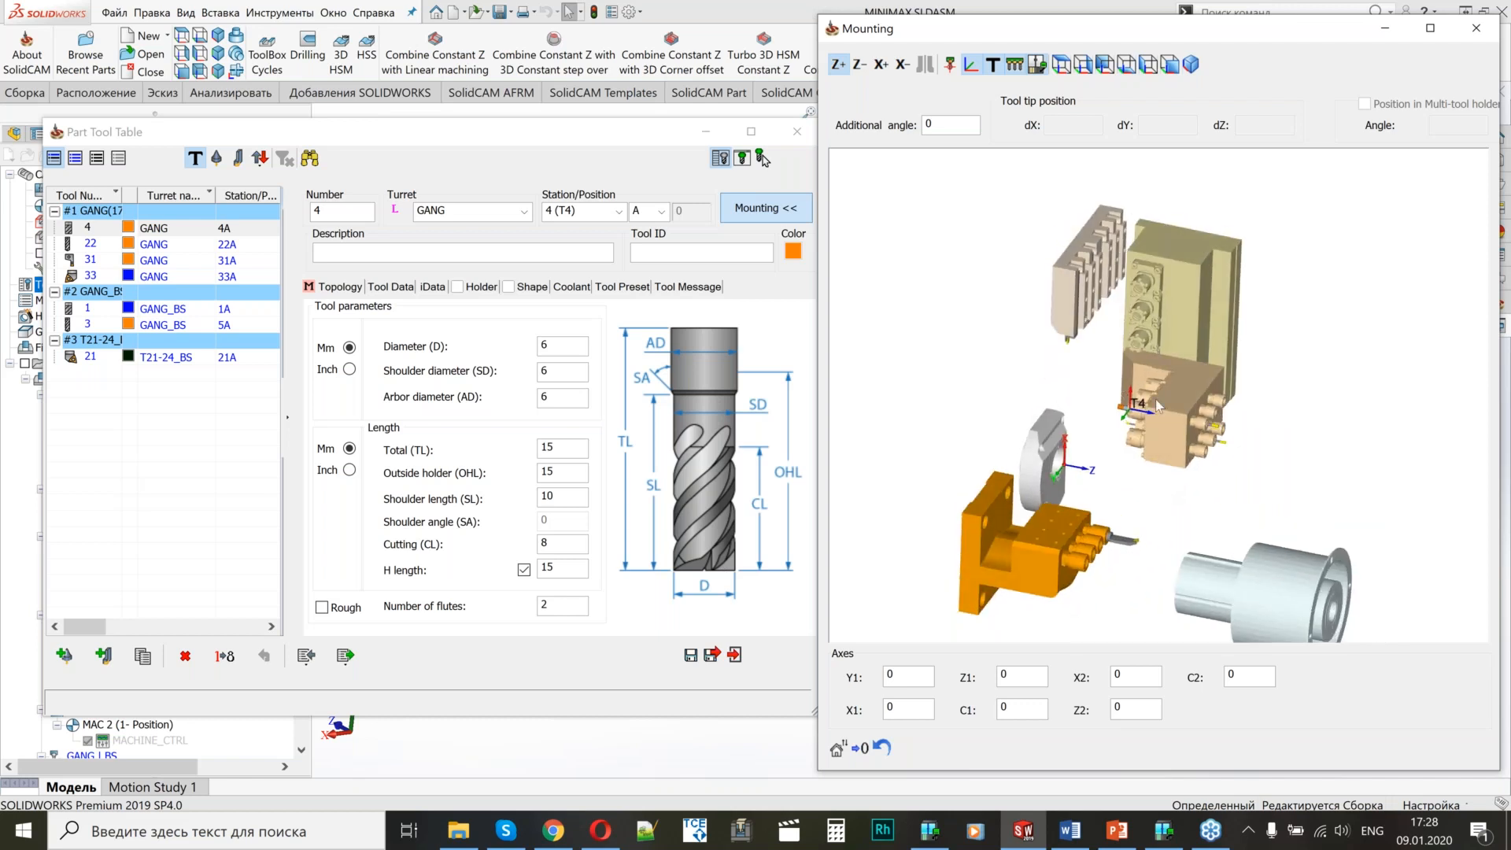
pyautogui.scroll(2, 1219, 432)
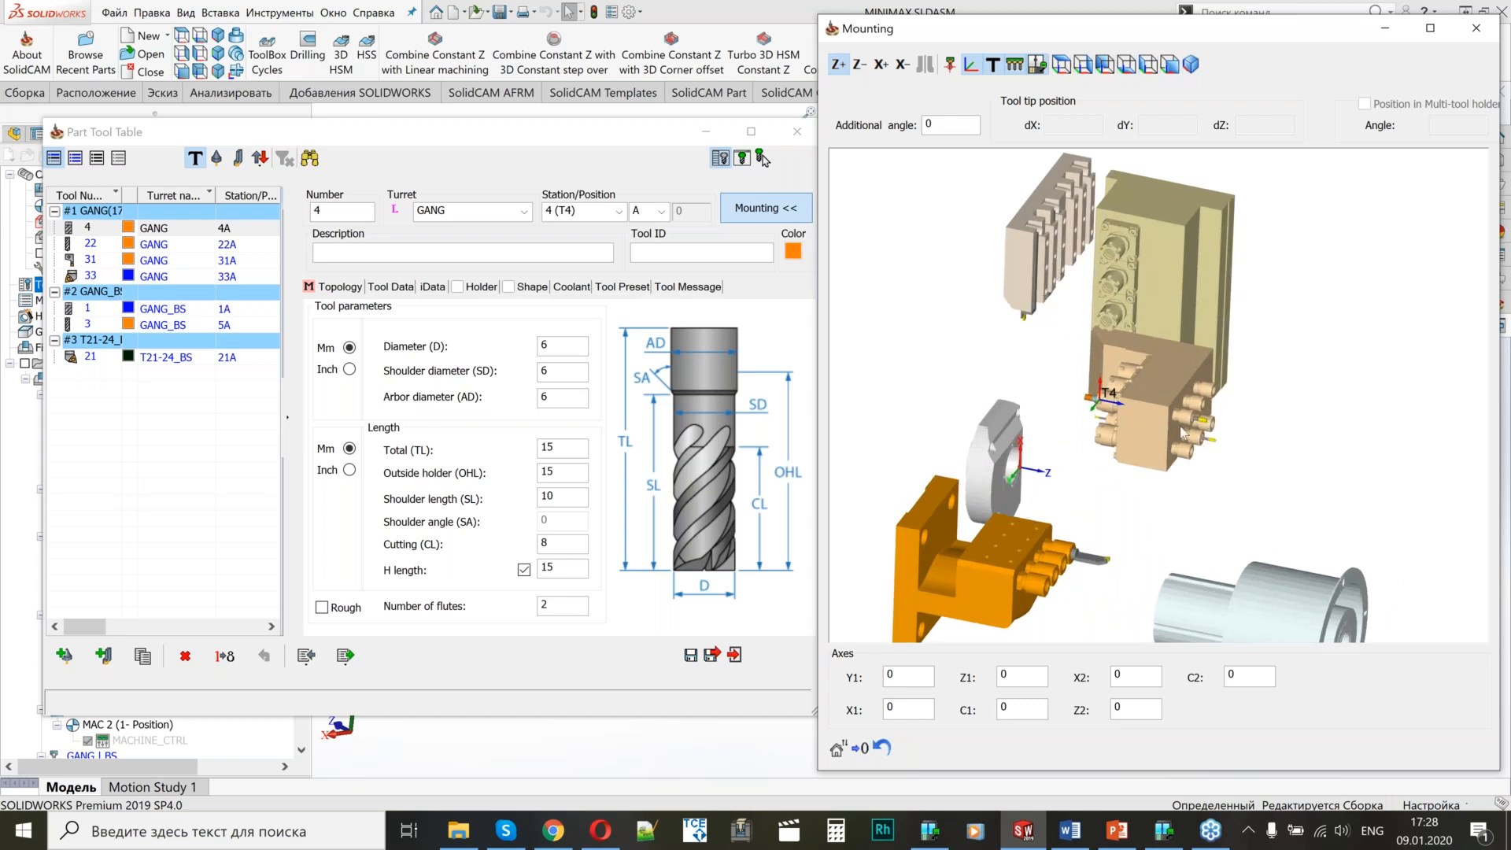
pyautogui.scroll(2, 1183, 433)
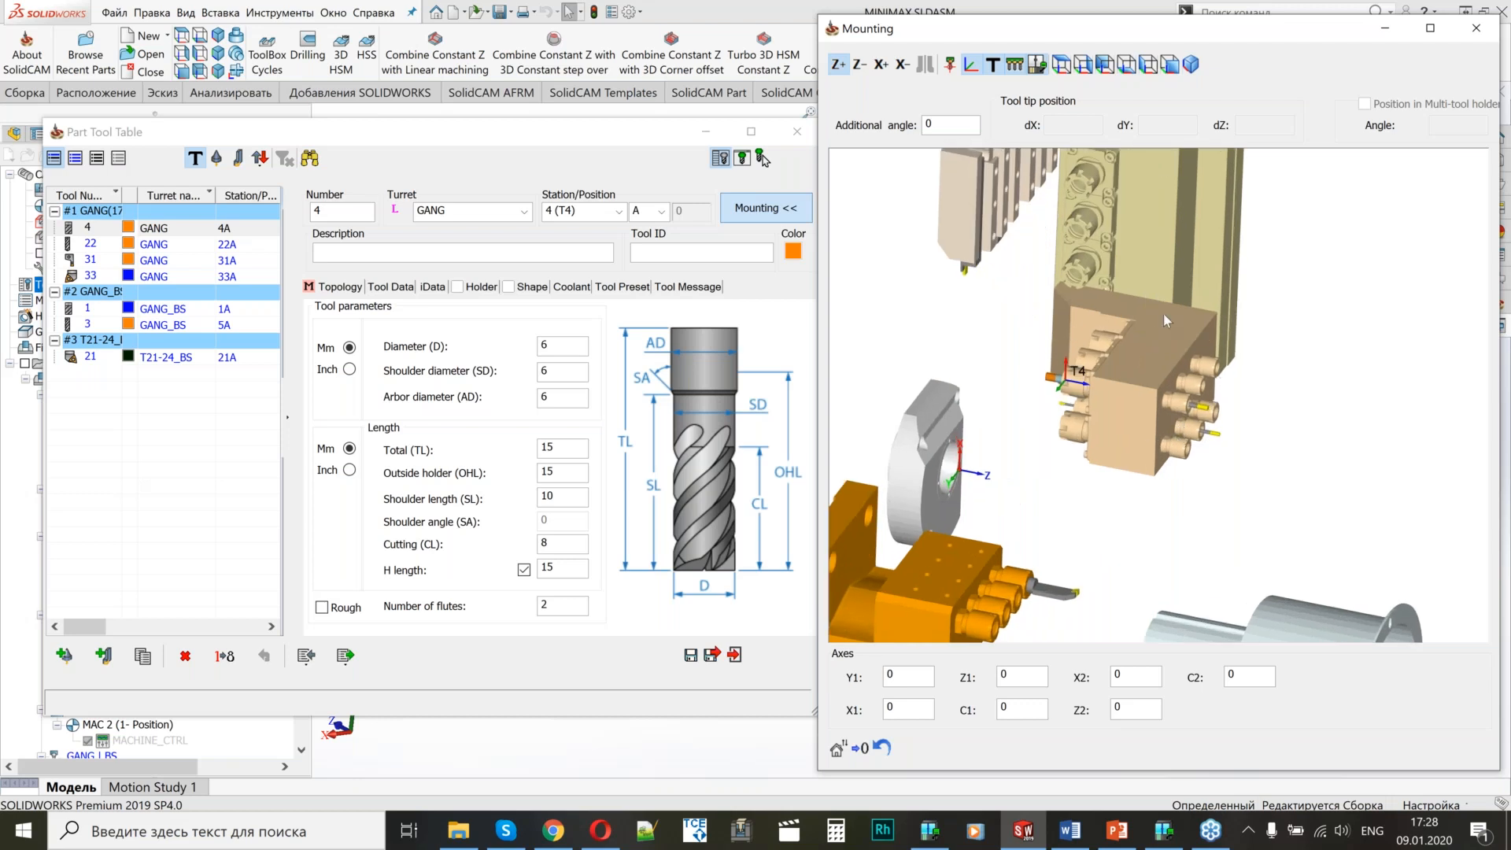
pyautogui.scroll(-2, 1143, 356)
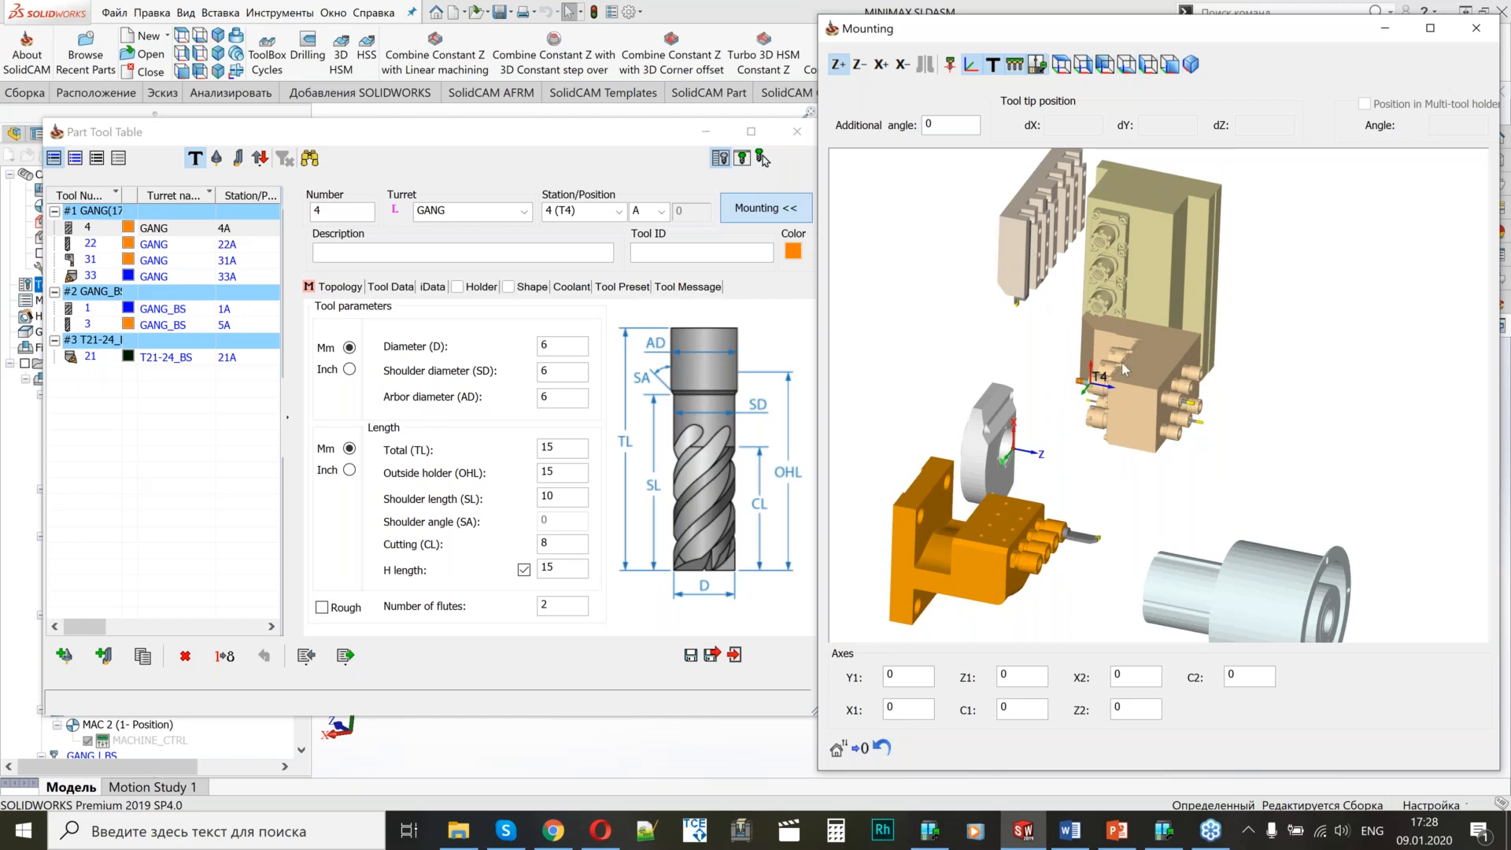
pyautogui.moveTo(1104, 428); pyautogui.dragTo(1145, 306, button='middle')
pyautogui.moveTo(1102, 412); pyautogui.dragTo(1171, 328, button='middle')
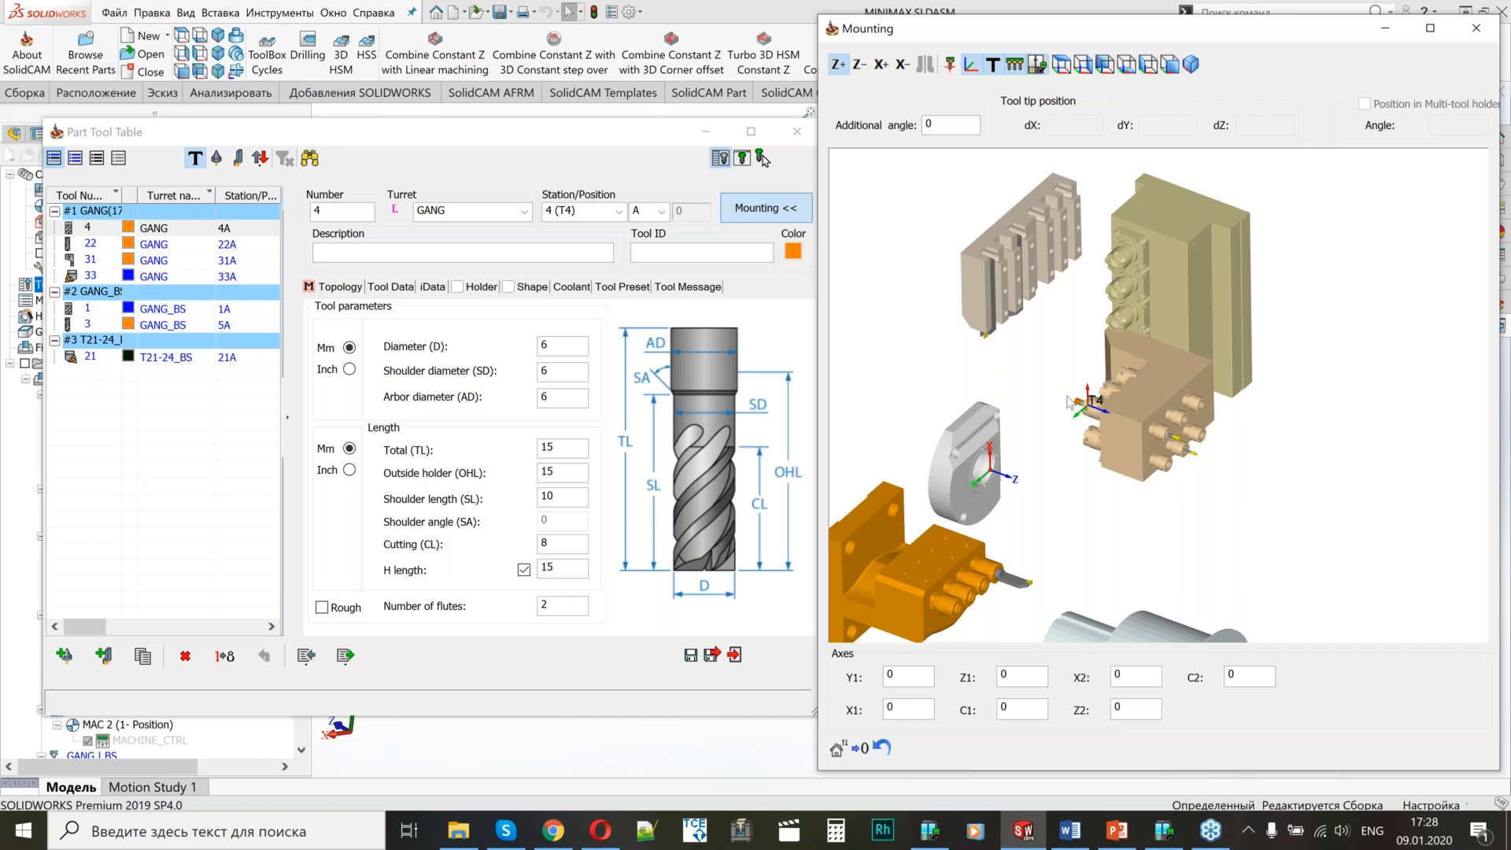
# Check which turrets are available for tool 4 and keep GANG selected.
pyautogui.click(523, 214)
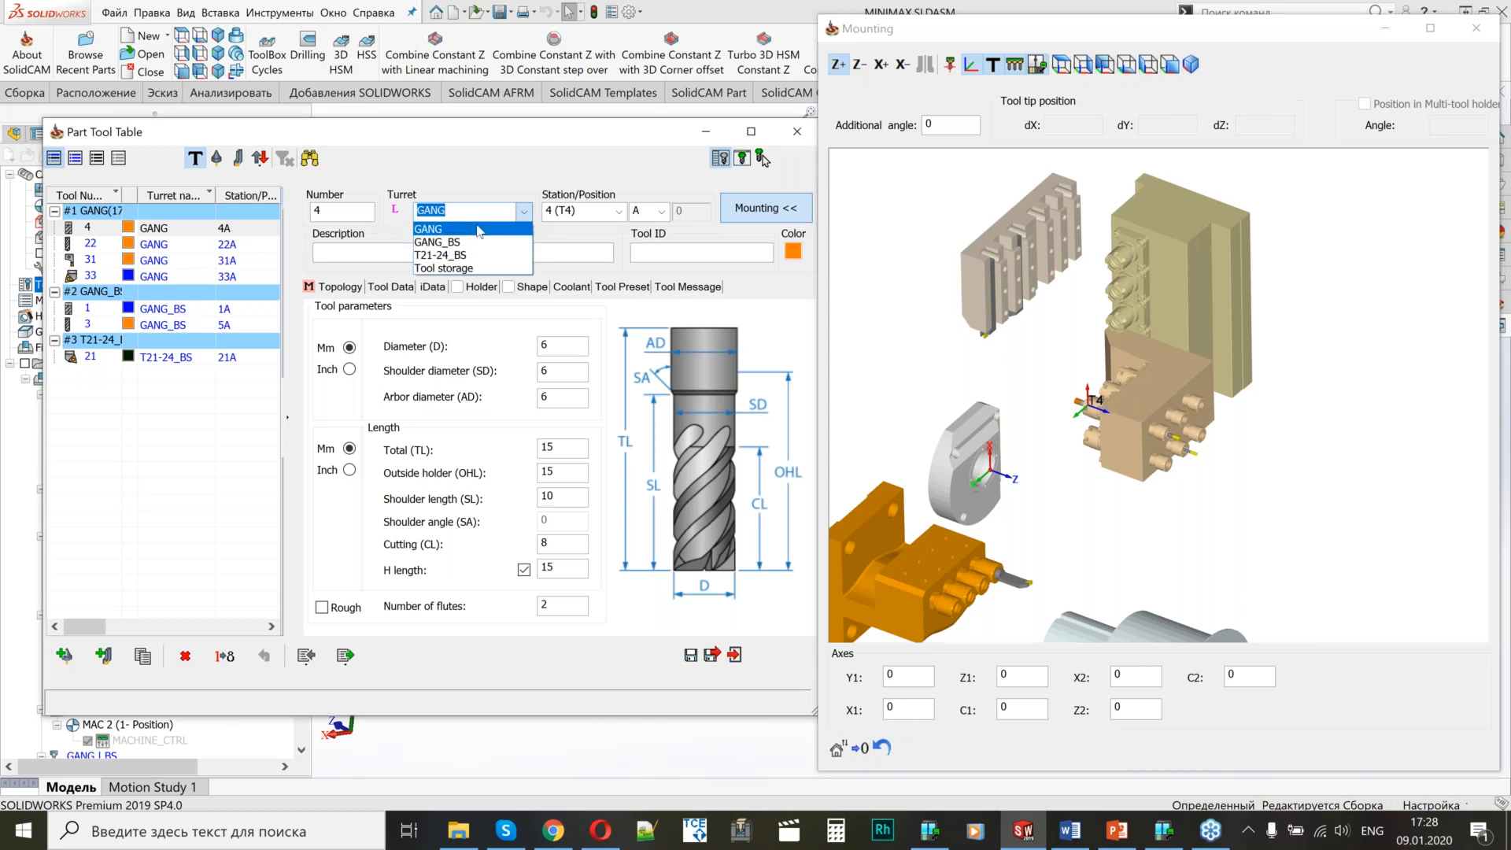
pyautogui.click(1203, 477)
pyautogui.click(1203, 477)
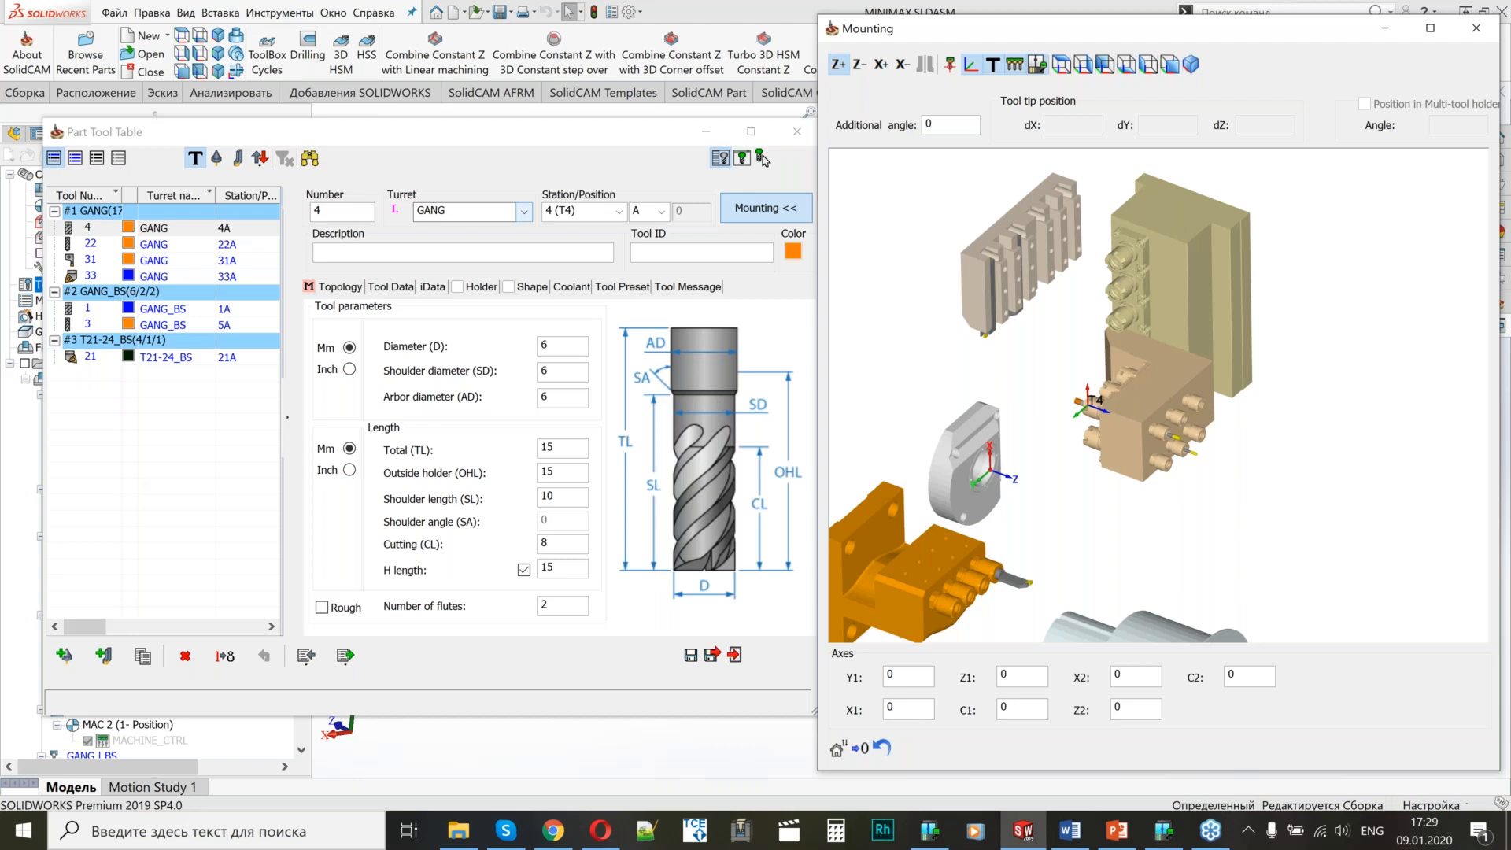
# Examine the gang's turning holders and drilling block from several sides, including the T4 station facing the main spindle.
pyautogui.scroll(2, 1012, 637)
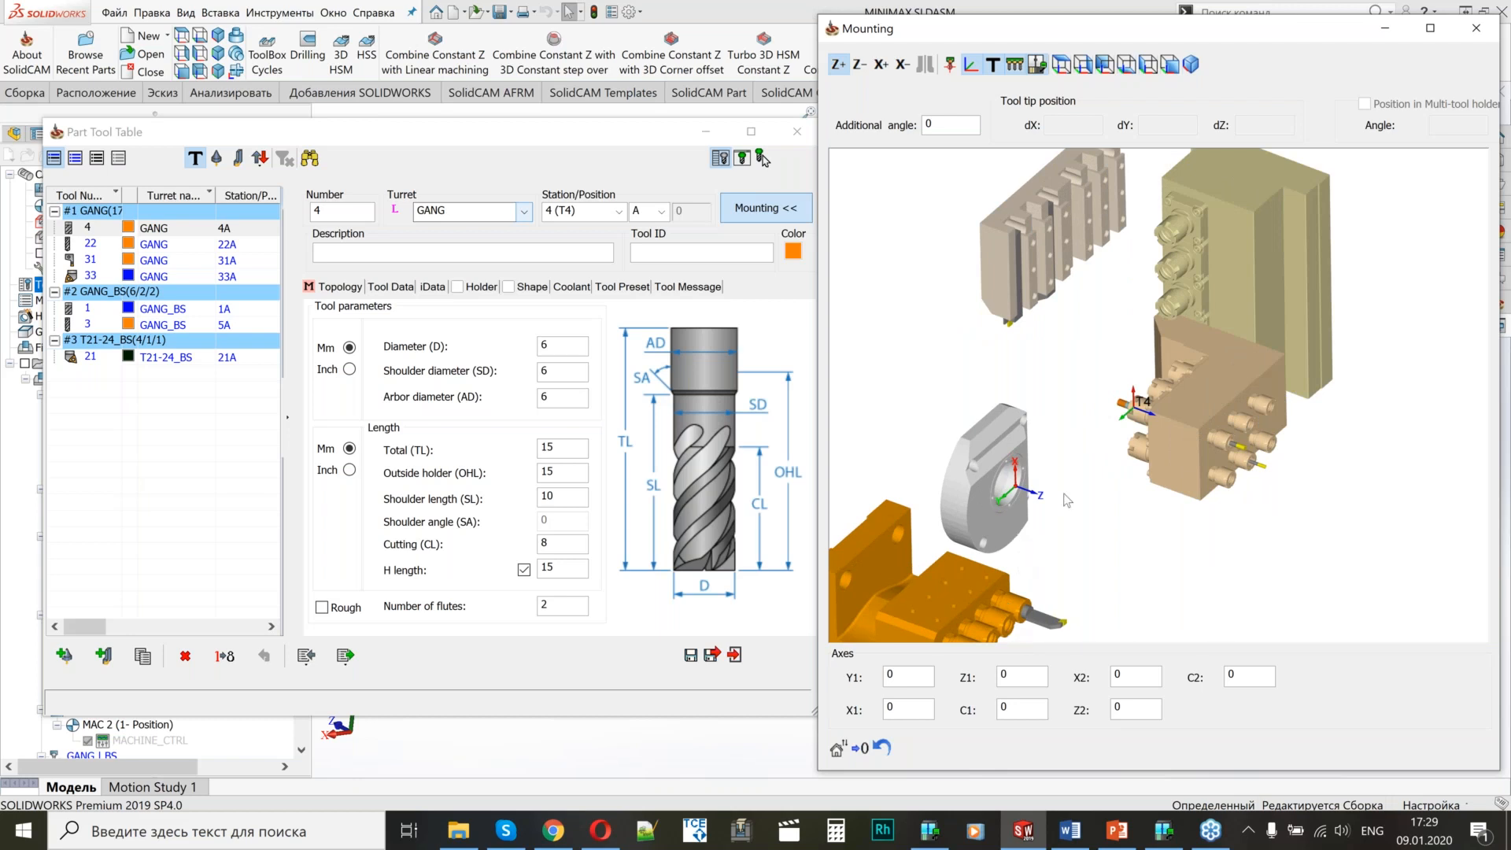
pyautogui.moveTo(1131, 484); pyautogui.dragTo(980, 296, button='middle')
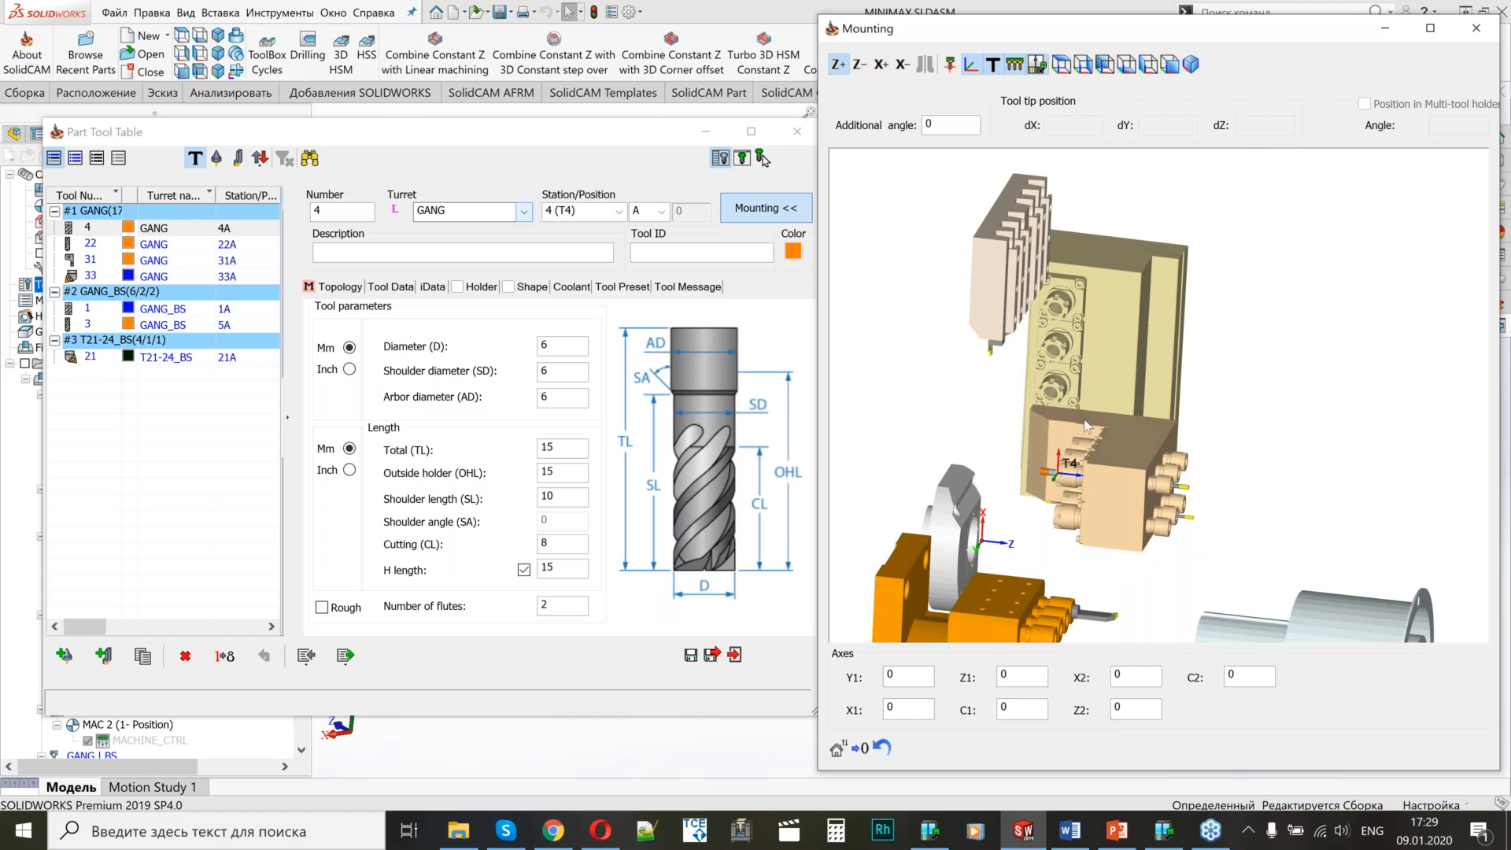
pyautogui.moveTo(1072, 401); pyautogui.dragTo(1122, 496, button='middle')
pyautogui.scroll(-3, 1122, 496)
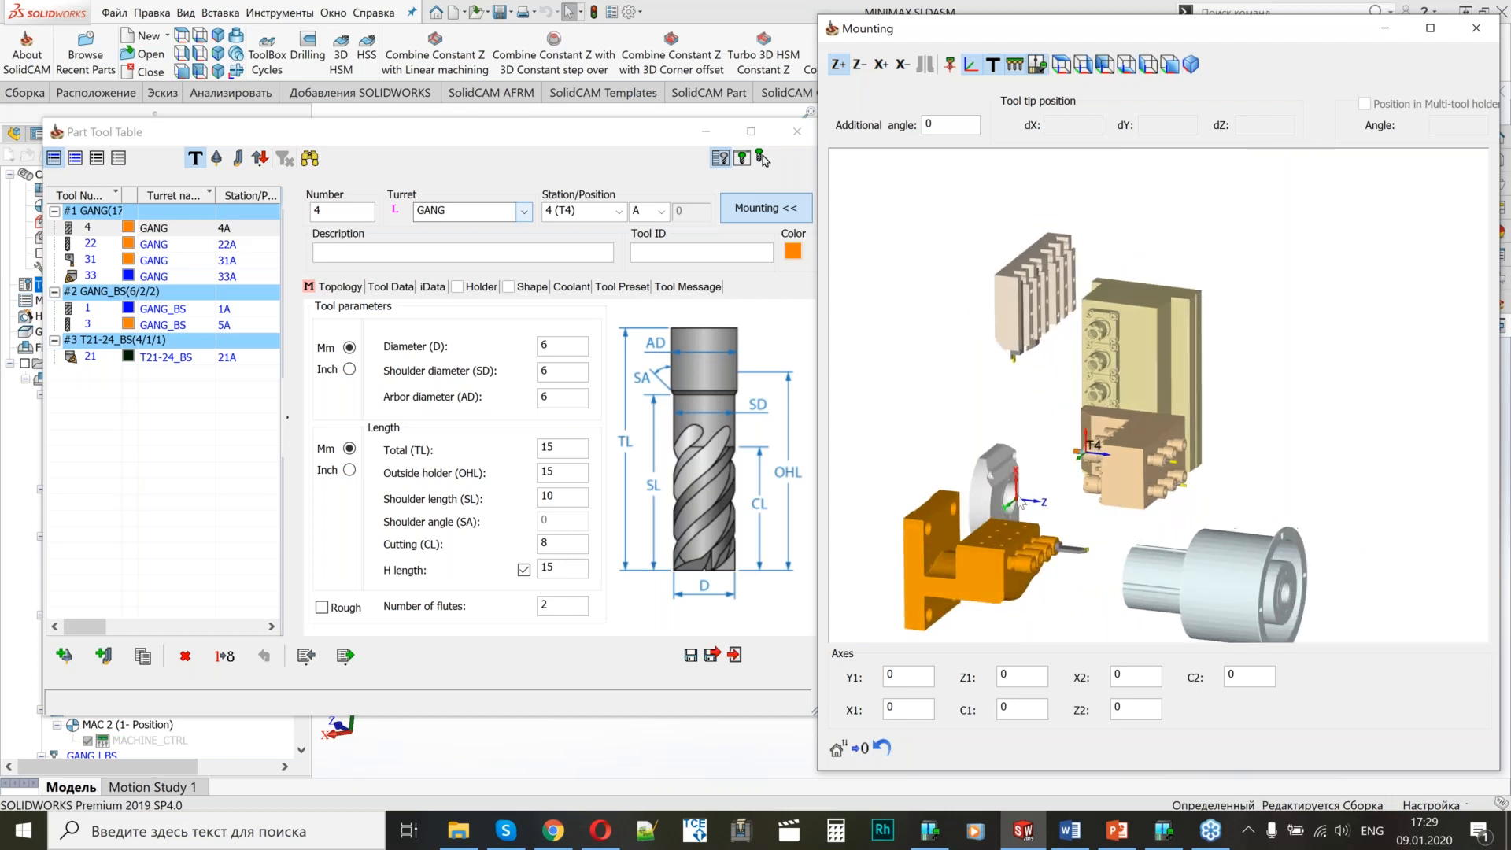
pyautogui.scroll(3, 1021, 496)
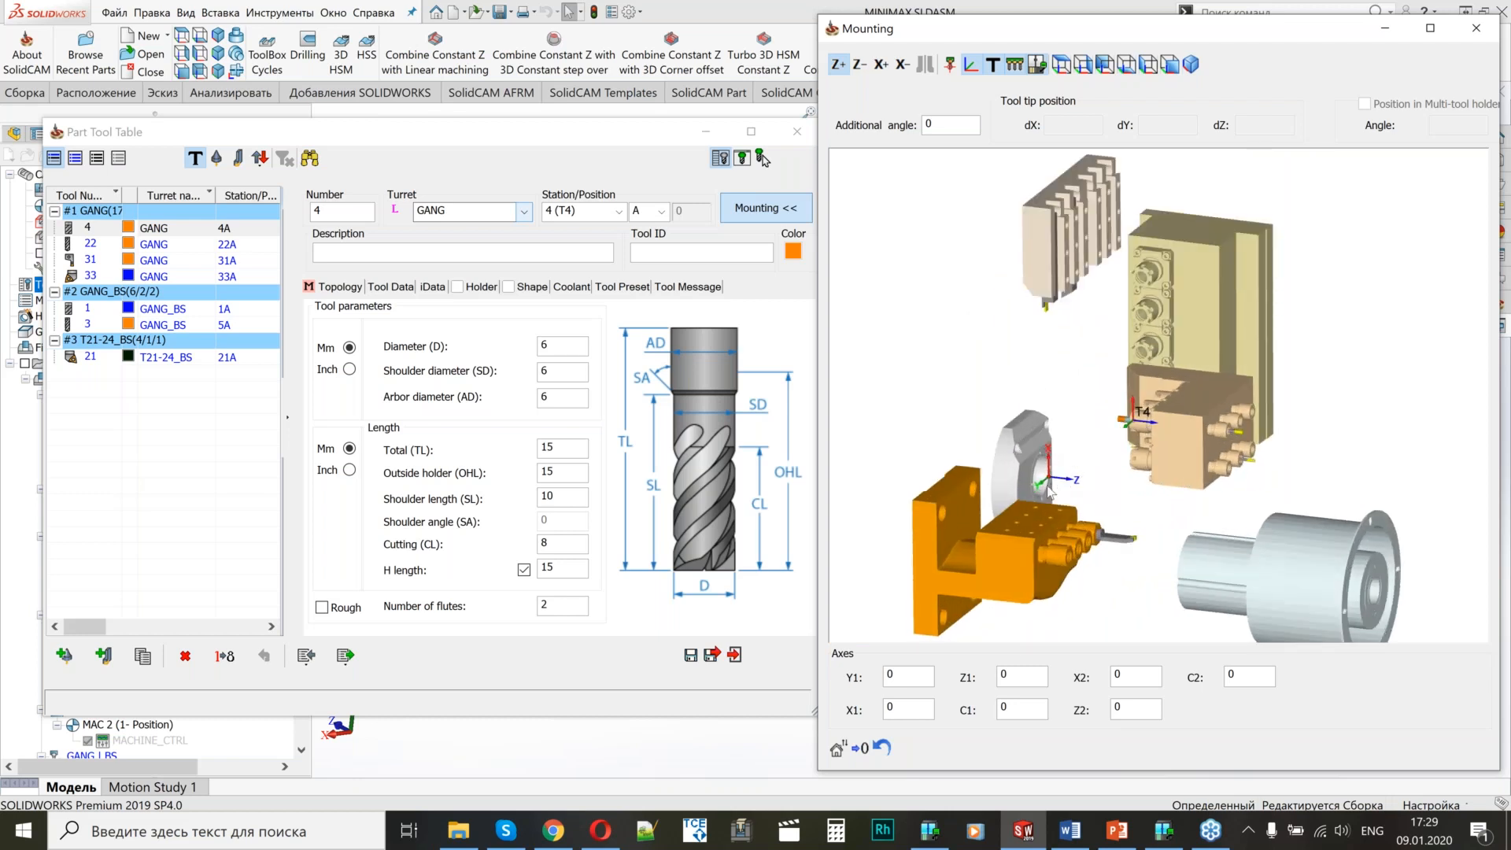
pyautogui.scroll(3, 1064, 307)
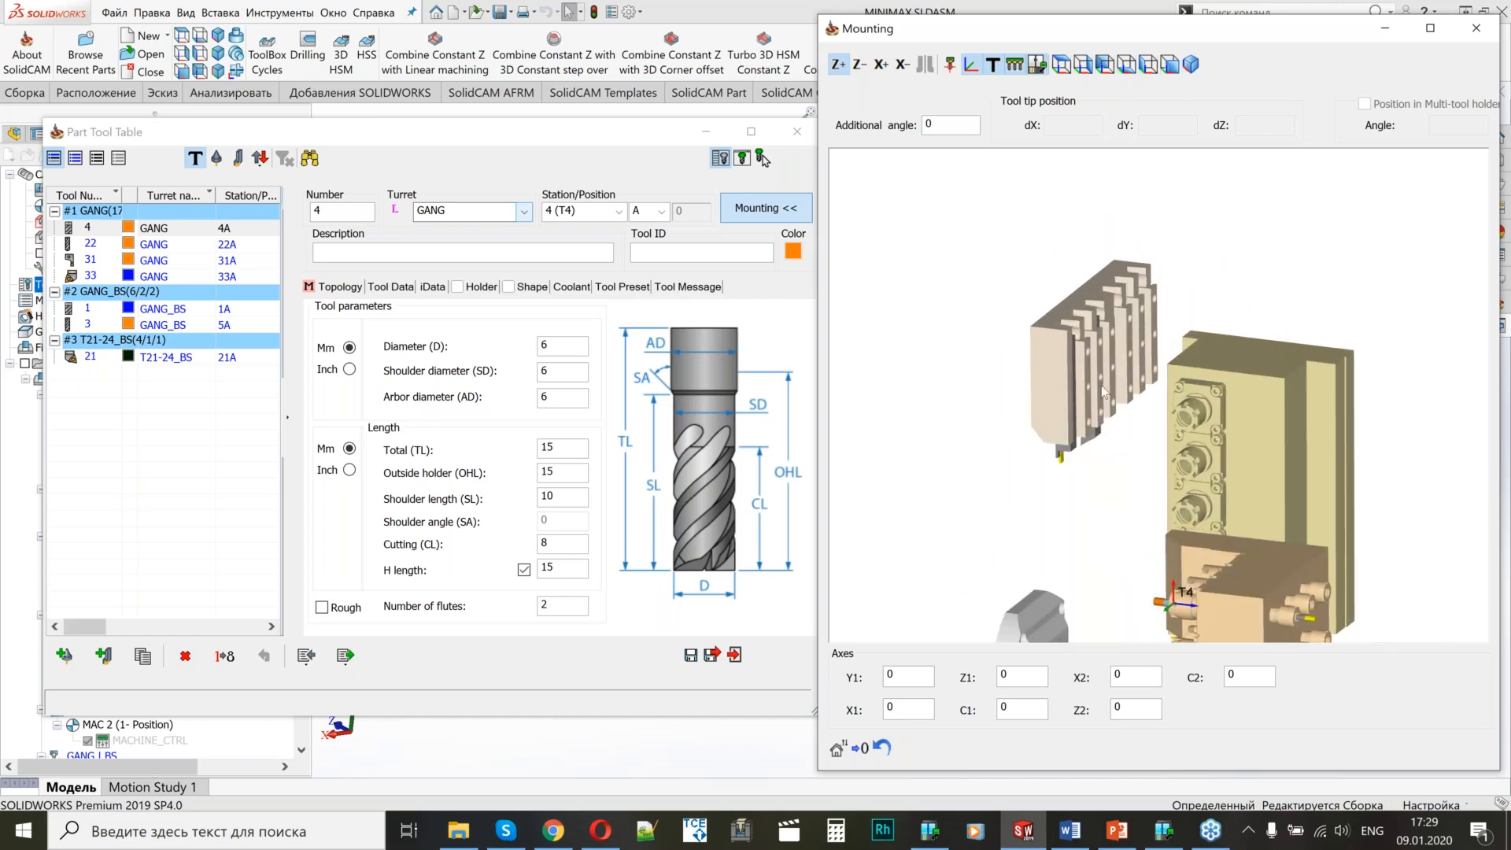
pyautogui.scroll(-1, 1108, 347)
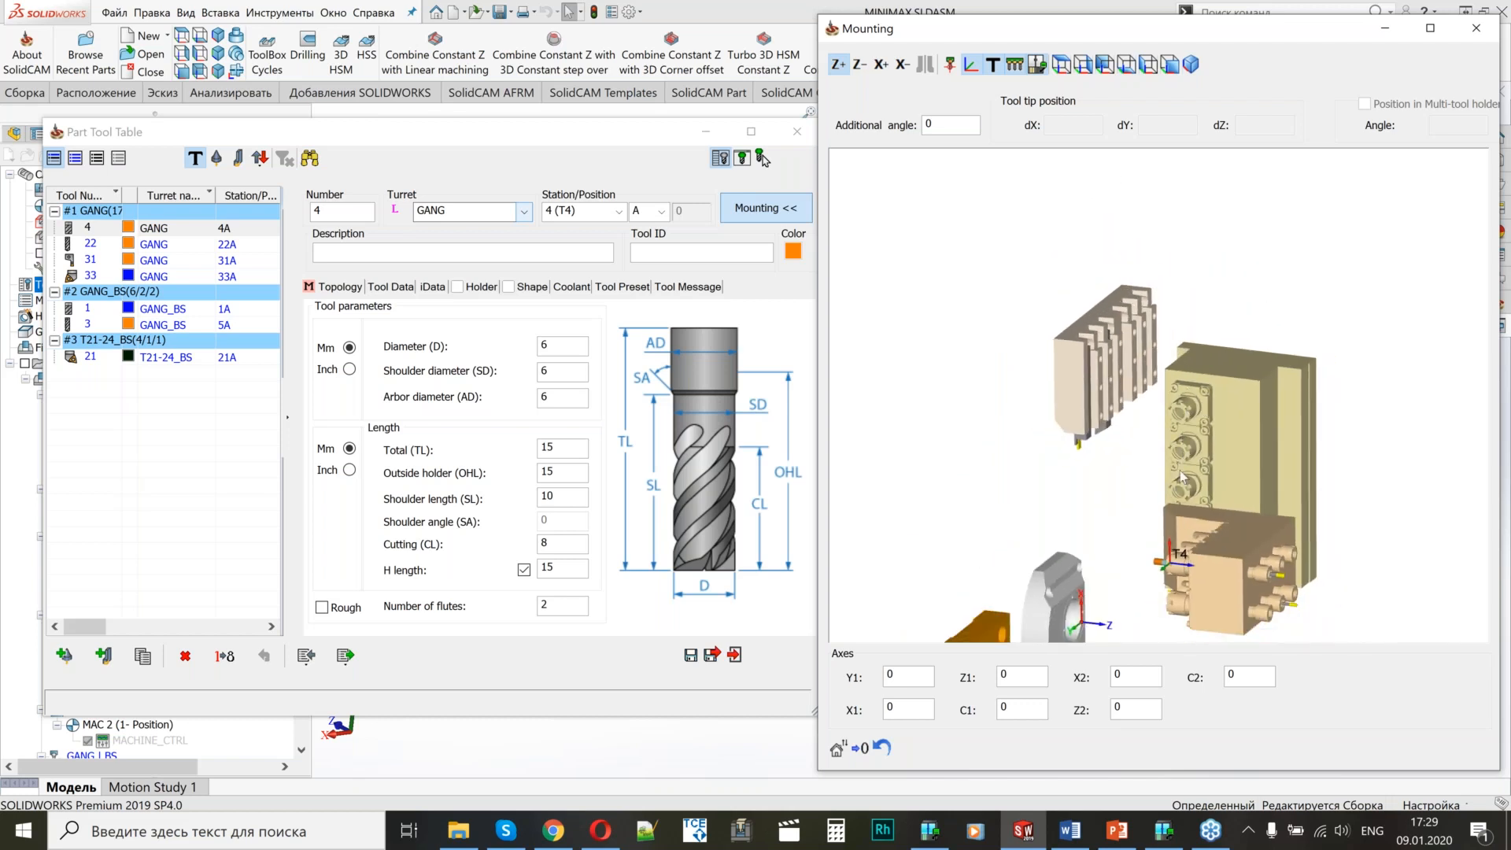
pyautogui.moveTo(1166, 472); pyautogui.dragTo(1063, 559, button='middle')
pyautogui.scroll(5, 1003, 397)
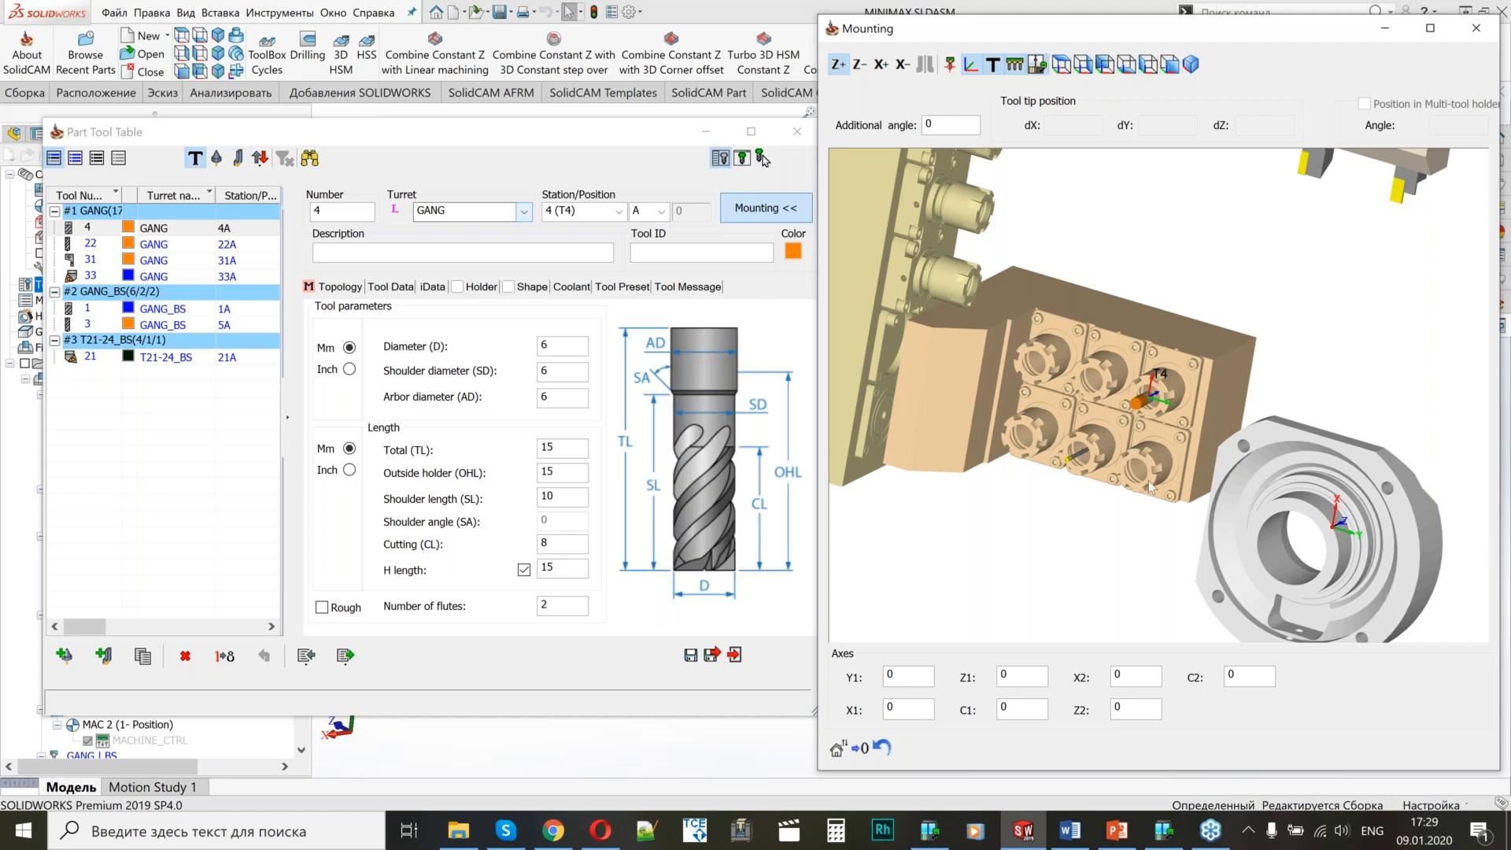
pyautogui.moveTo(1234, 400); pyautogui.dragTo(1091, 458, button='middle')
pyautogui.scroll(2, 1092, 458)
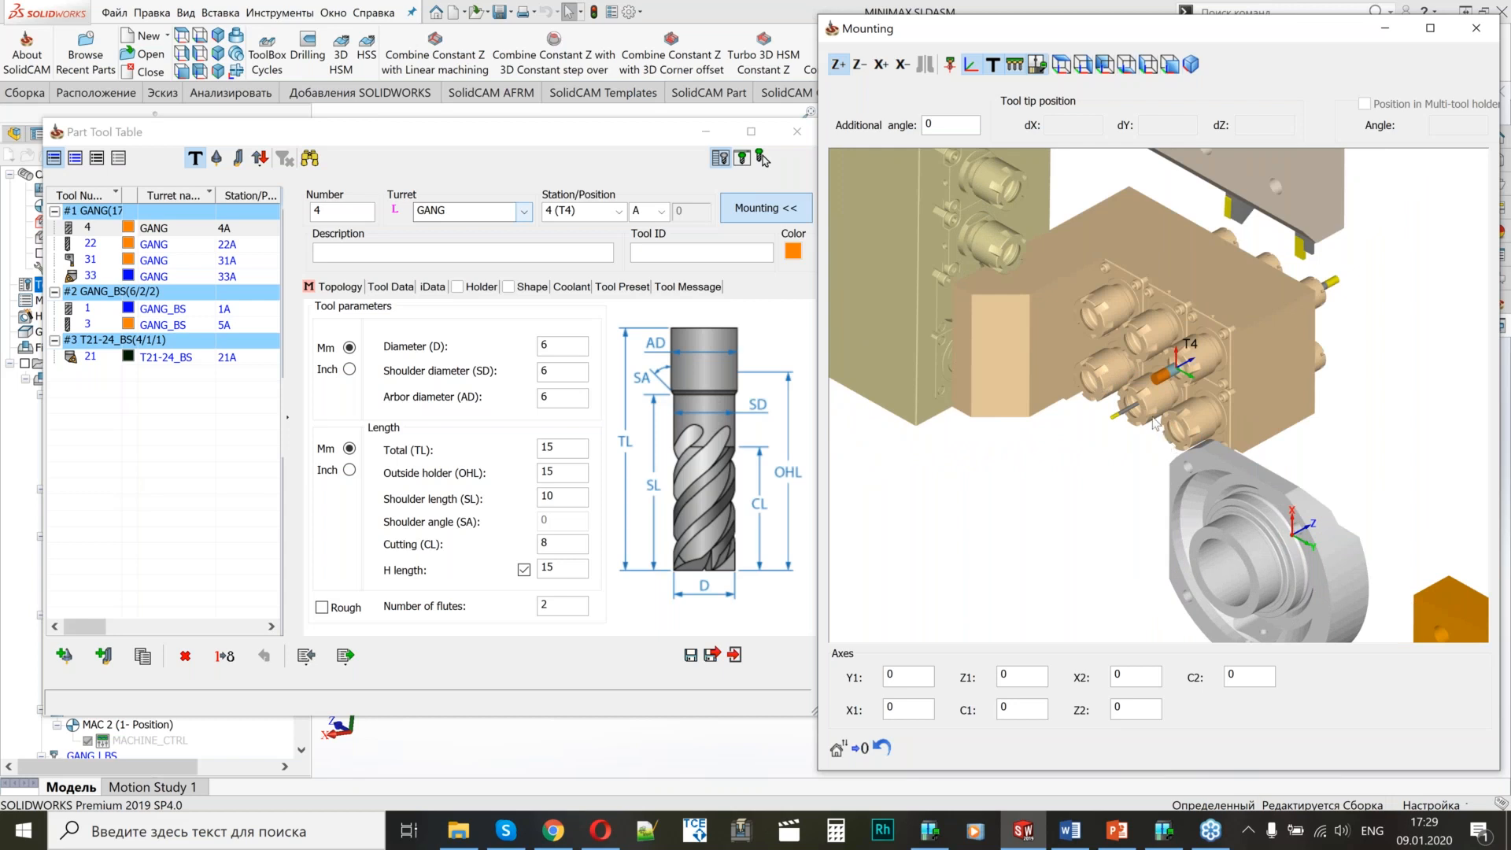
pyautogui.scroll(1, 1142, 417)
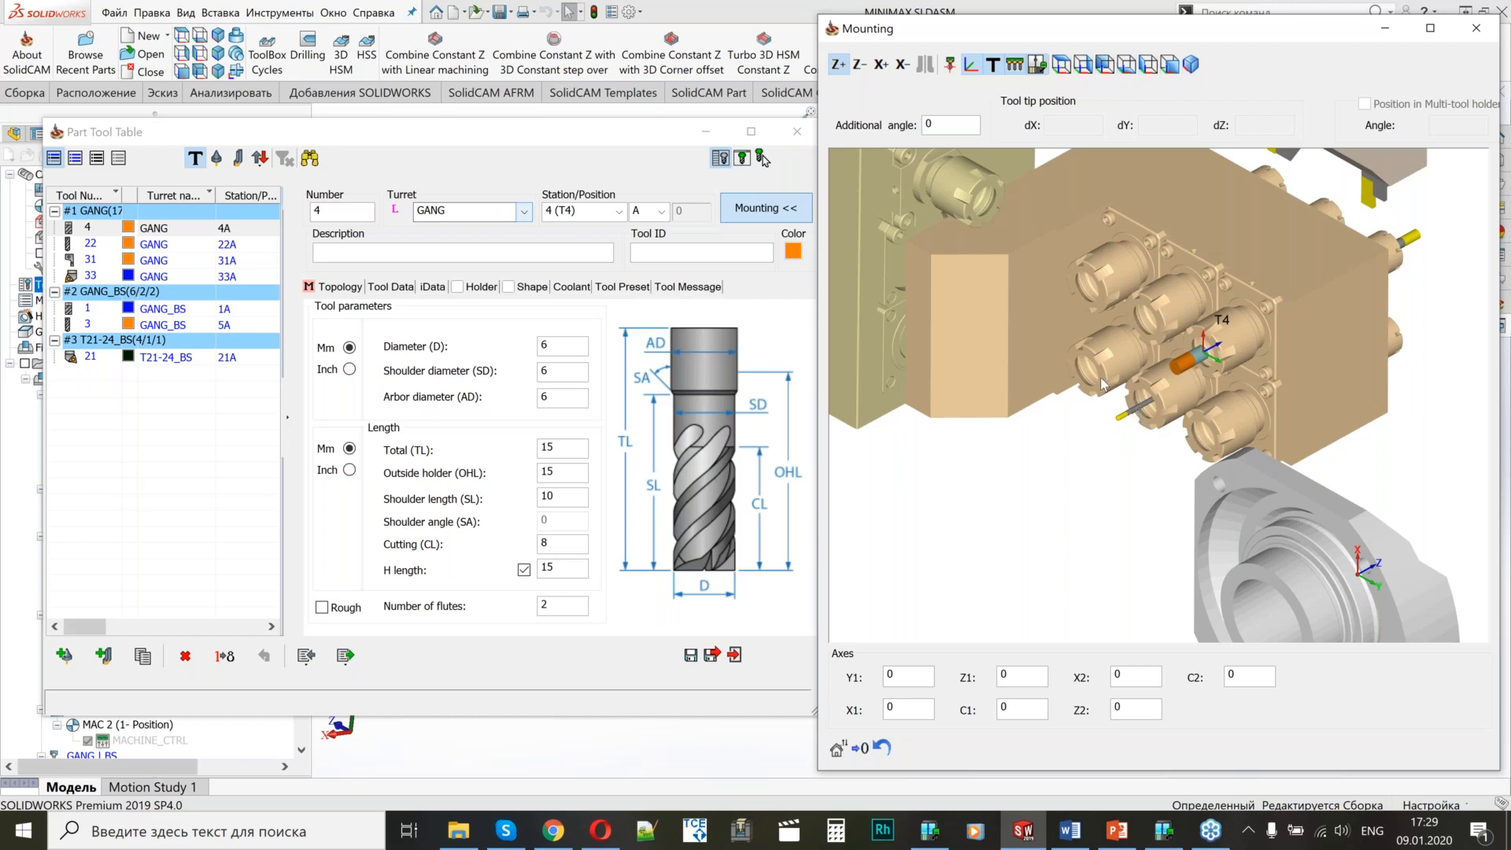
pyautogui.scroll(-3, 1149, 370)
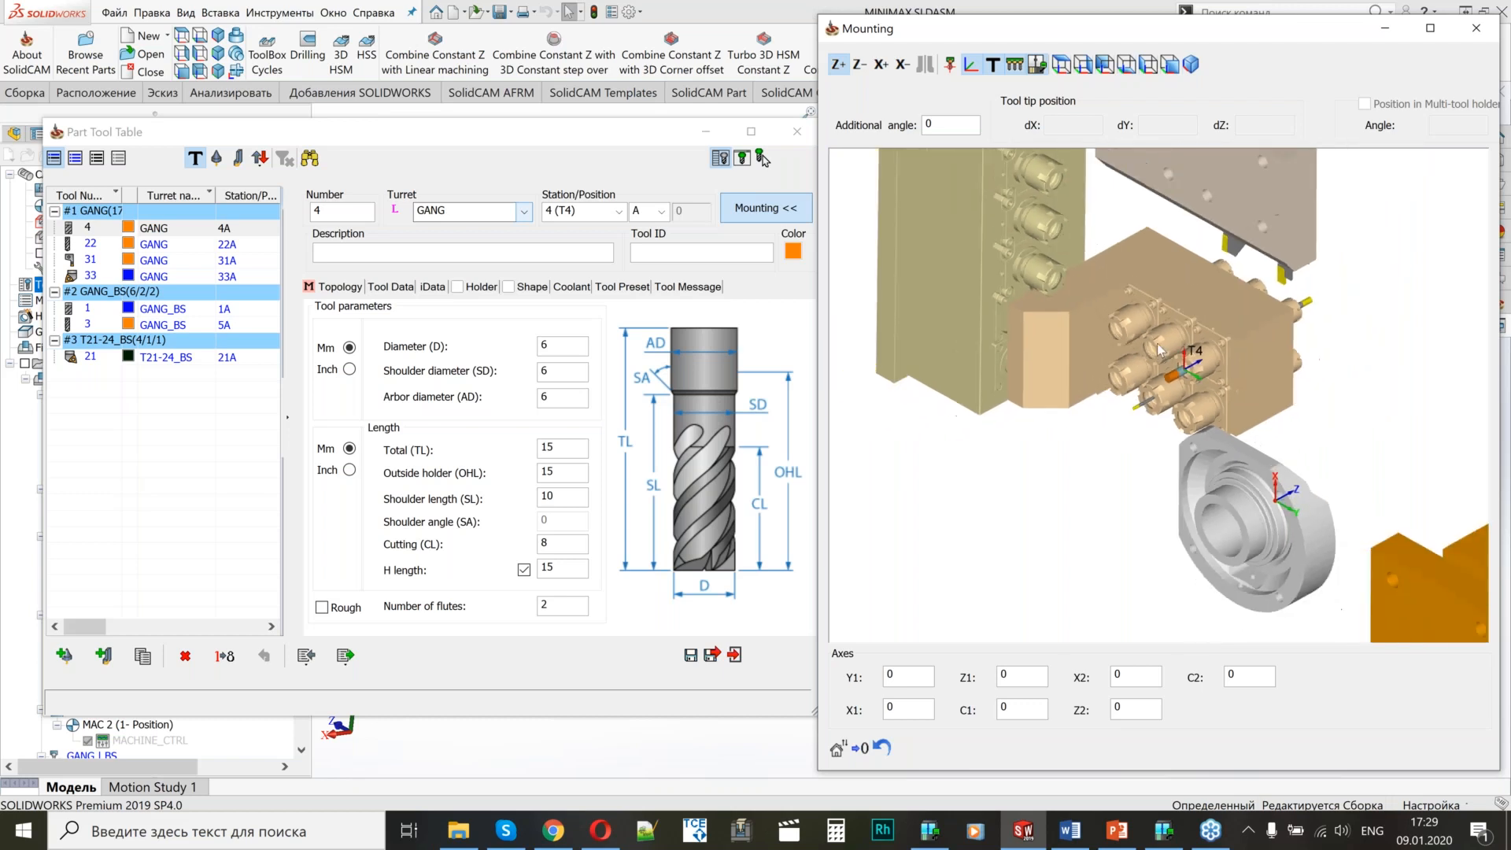
pyautogui.scroll(-3, 1158, 350)
# Examine the stations on the opposite side of the gang drilling block, which face the back spindle.
pyautogui.moveTo(1247, 463); pyautogui.dragTo(1307, 430, button='middle')
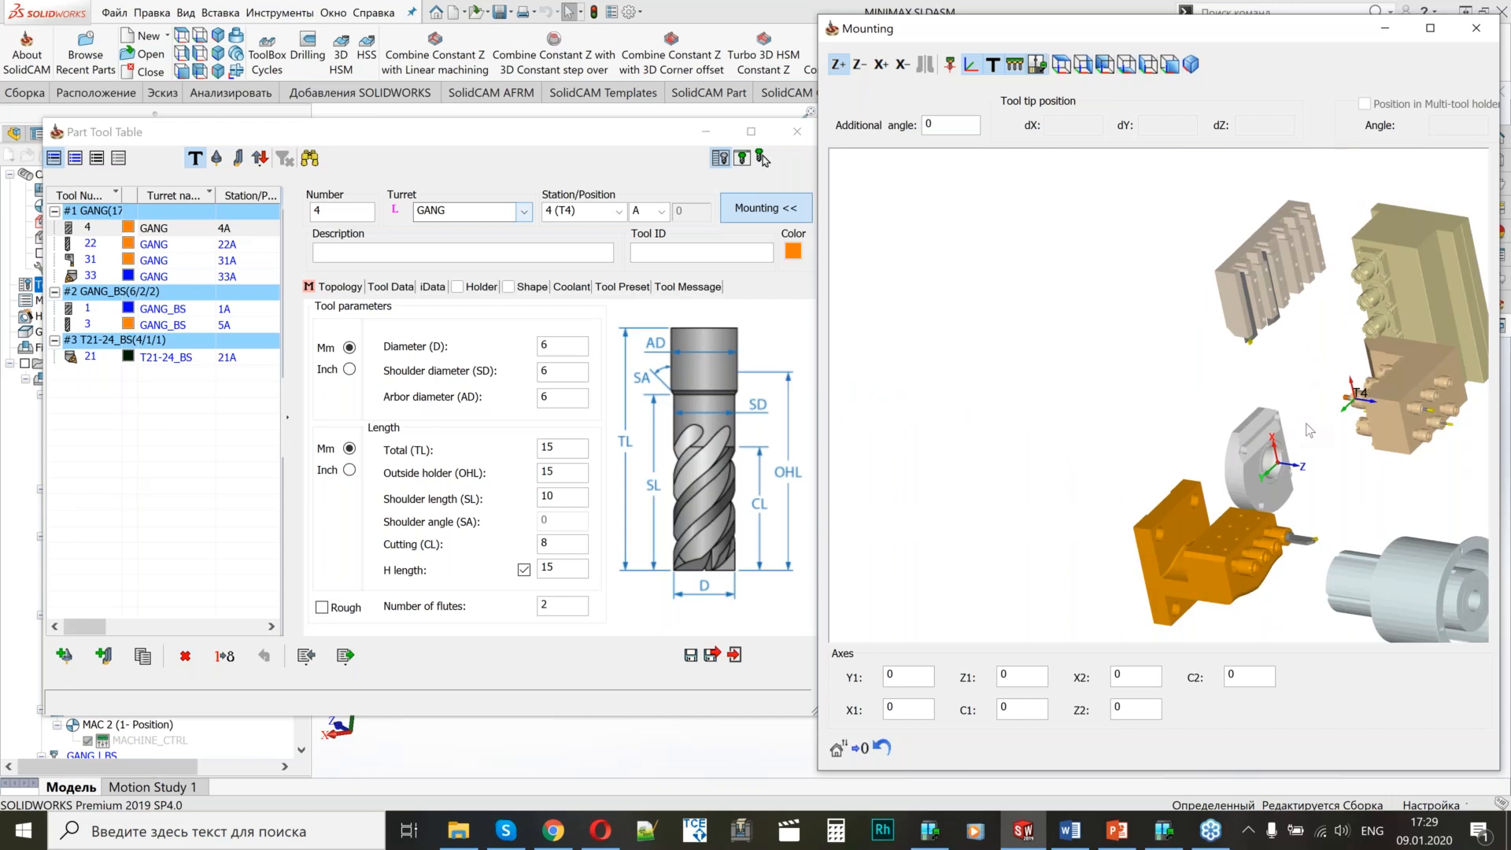
pyautogui.scroll(2, 1305, 425)
pyautogui.scroll(-4, 1144, 420)
pyautogui.scroll(4, 1368, 445)
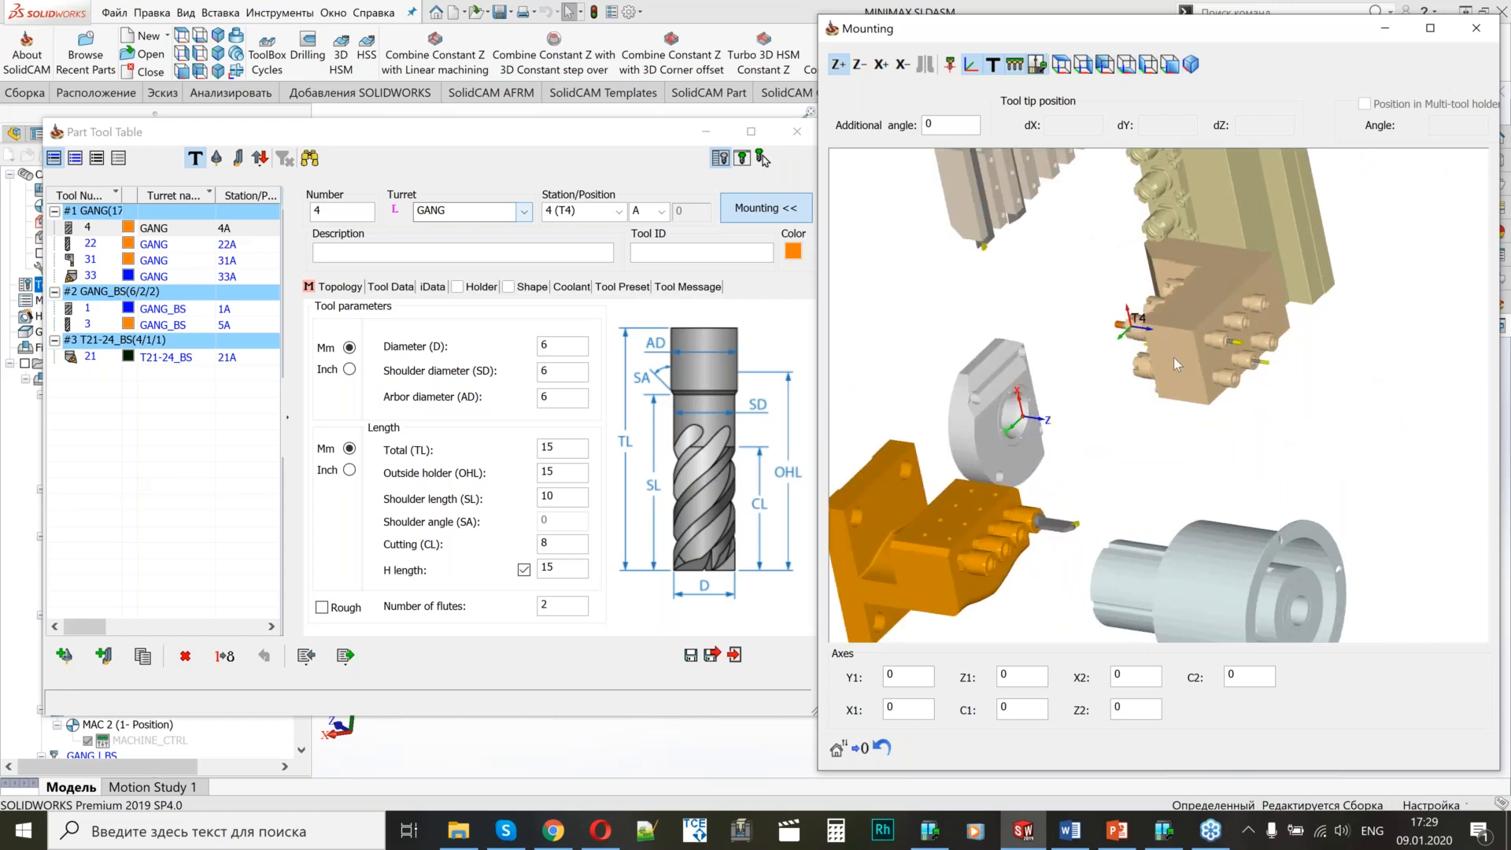
pyautogui.scroll(5, 1177, 362)
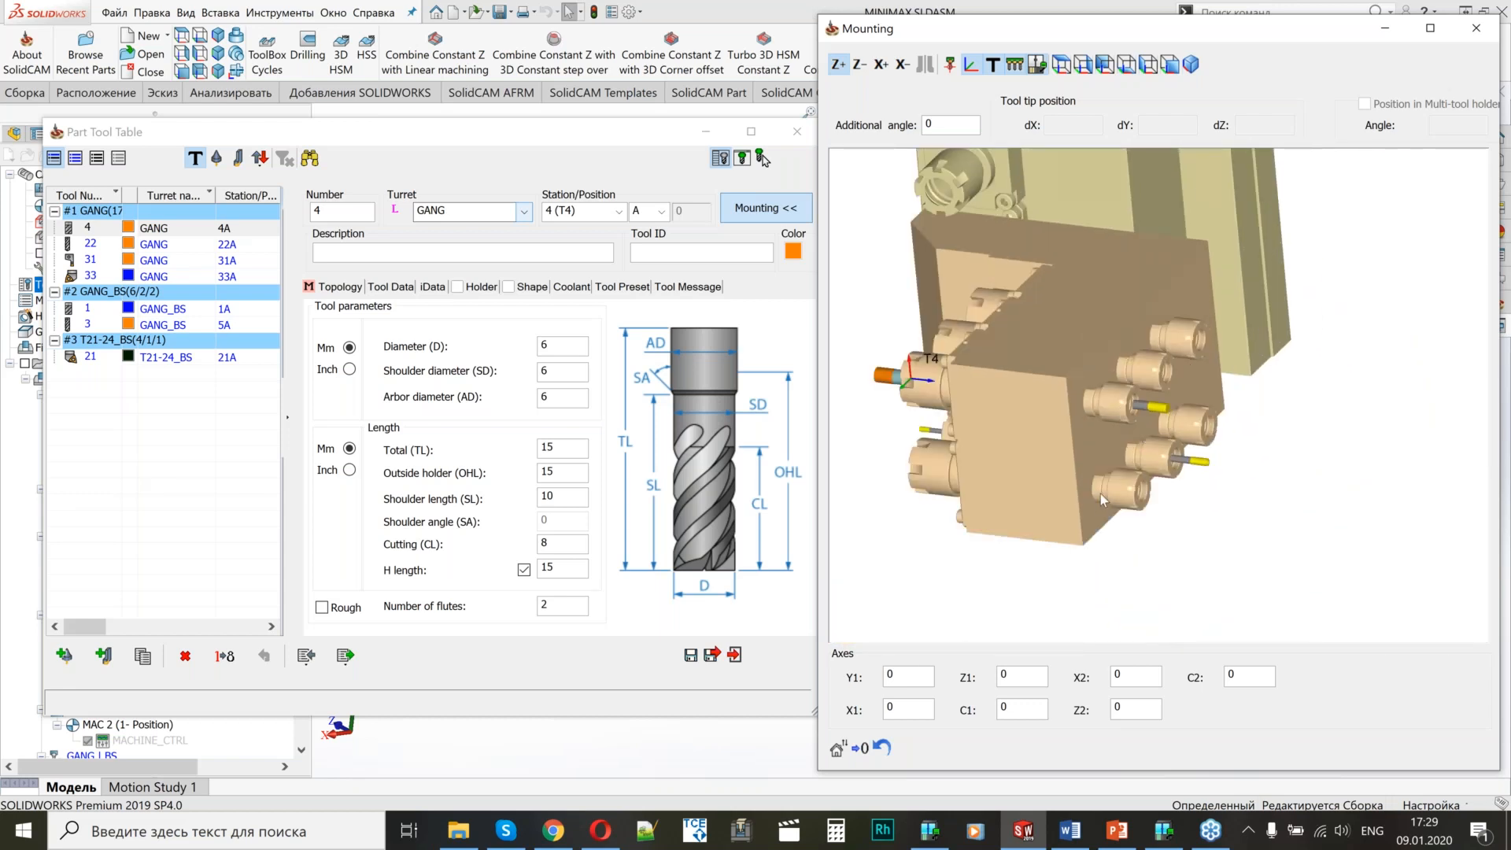
pyautogui.scroll(-5, 1171, 429)
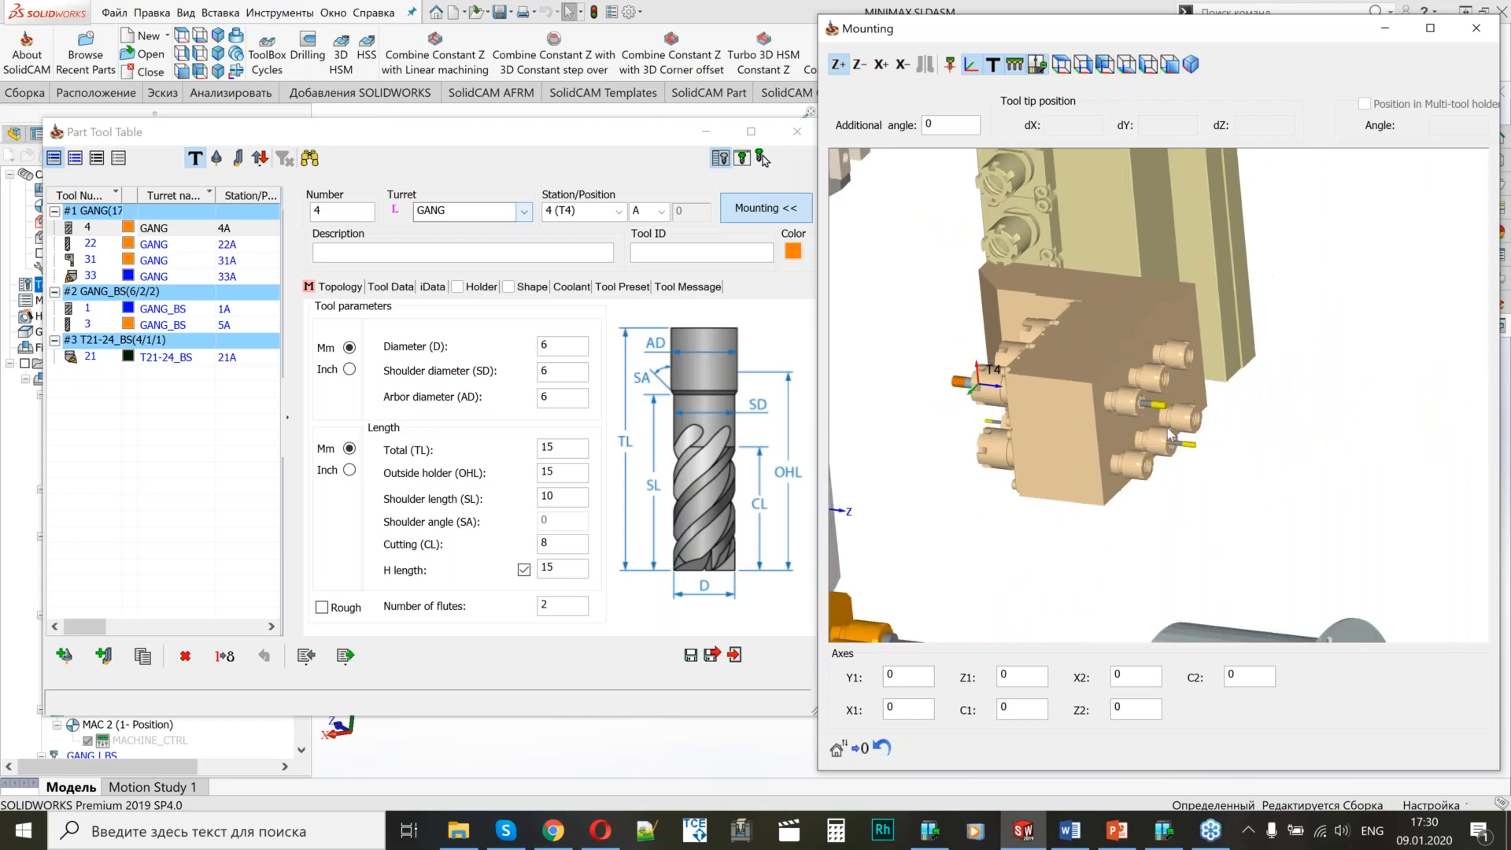
pyautogui.moveTo(1148, 462); pyautogui.dragTo(1182, 376, button='middle')
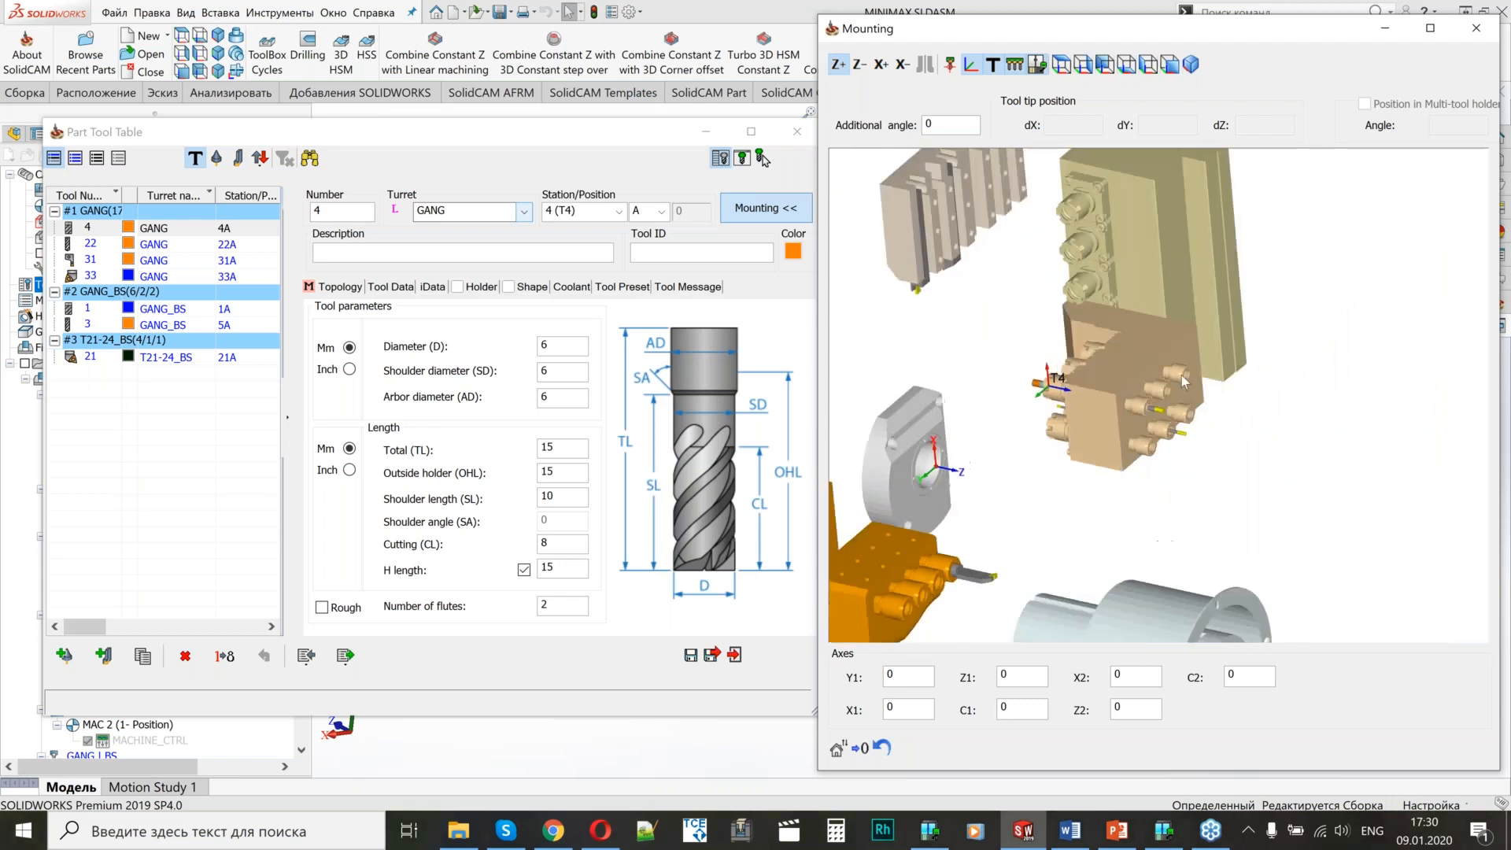
pyautogui.scroll(5, 1173, 386)
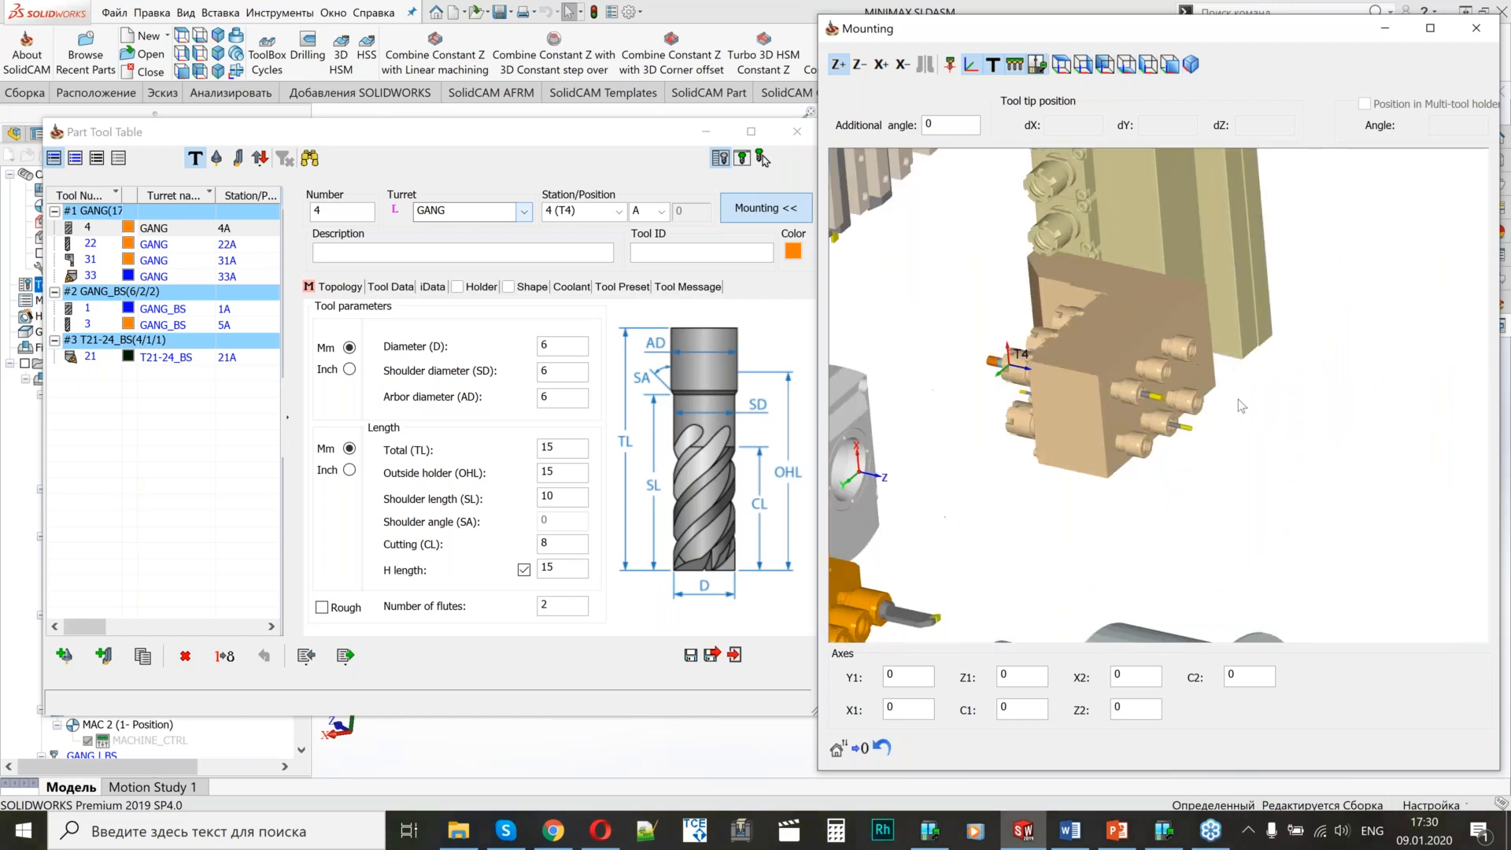
pyautogui.scroll(-5, 1167, 429)
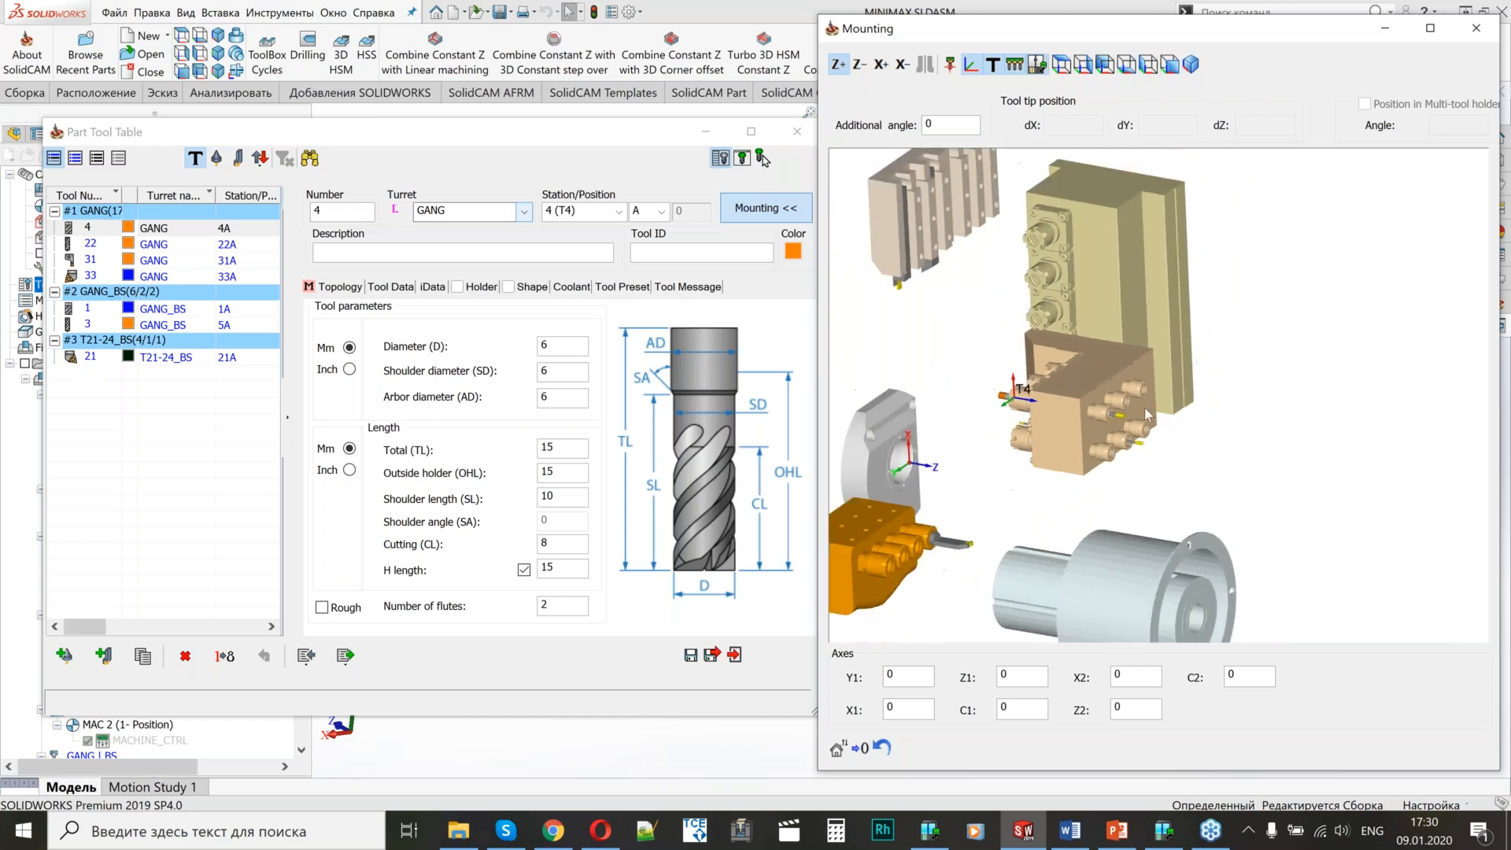
pyautogui.scroll(4, 1145, 390)
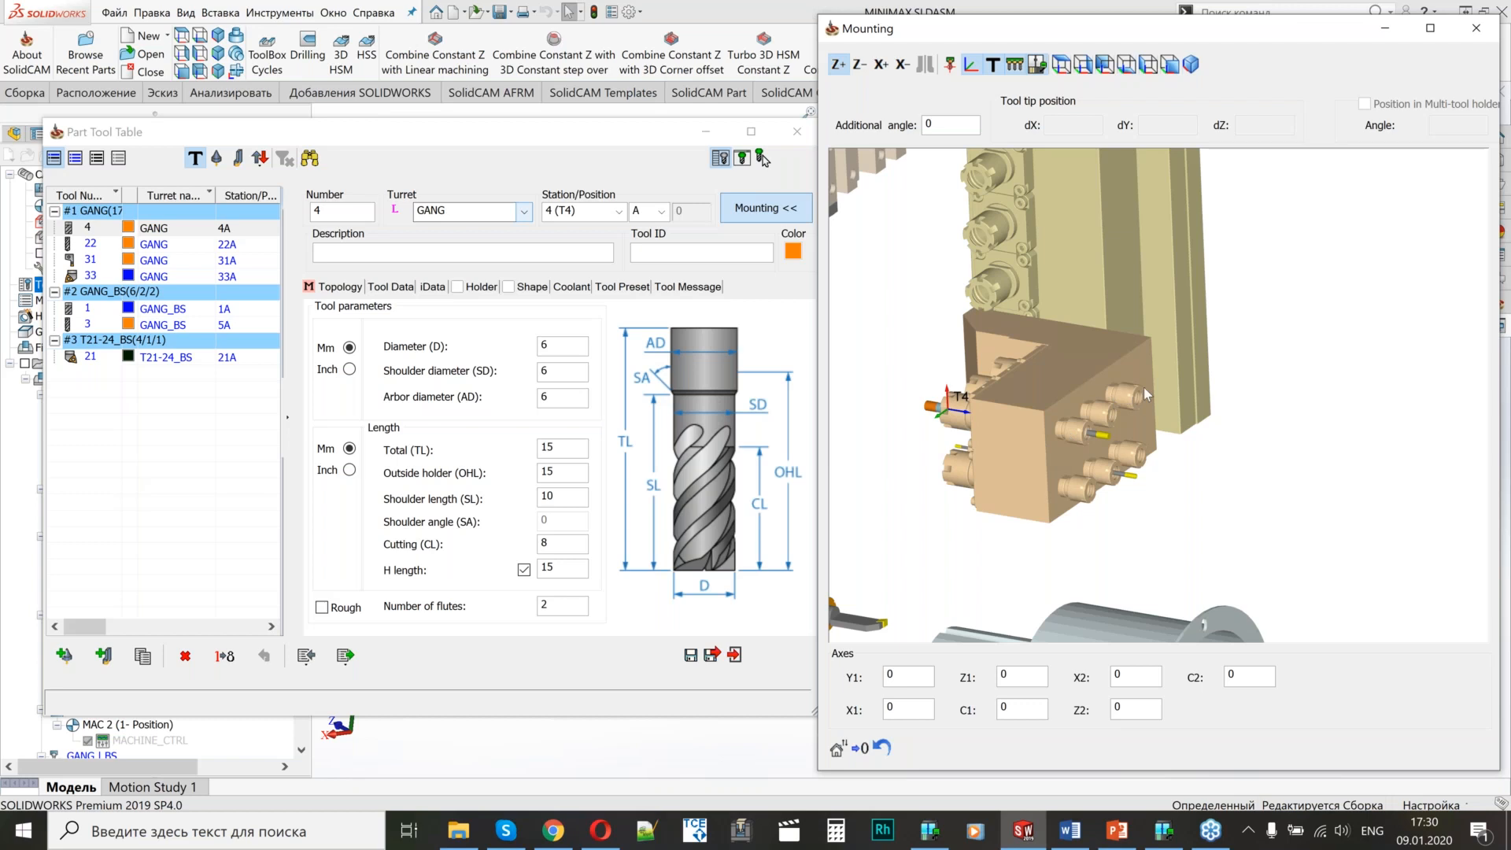
pyautogui.scroll(-5, 1127, 410)
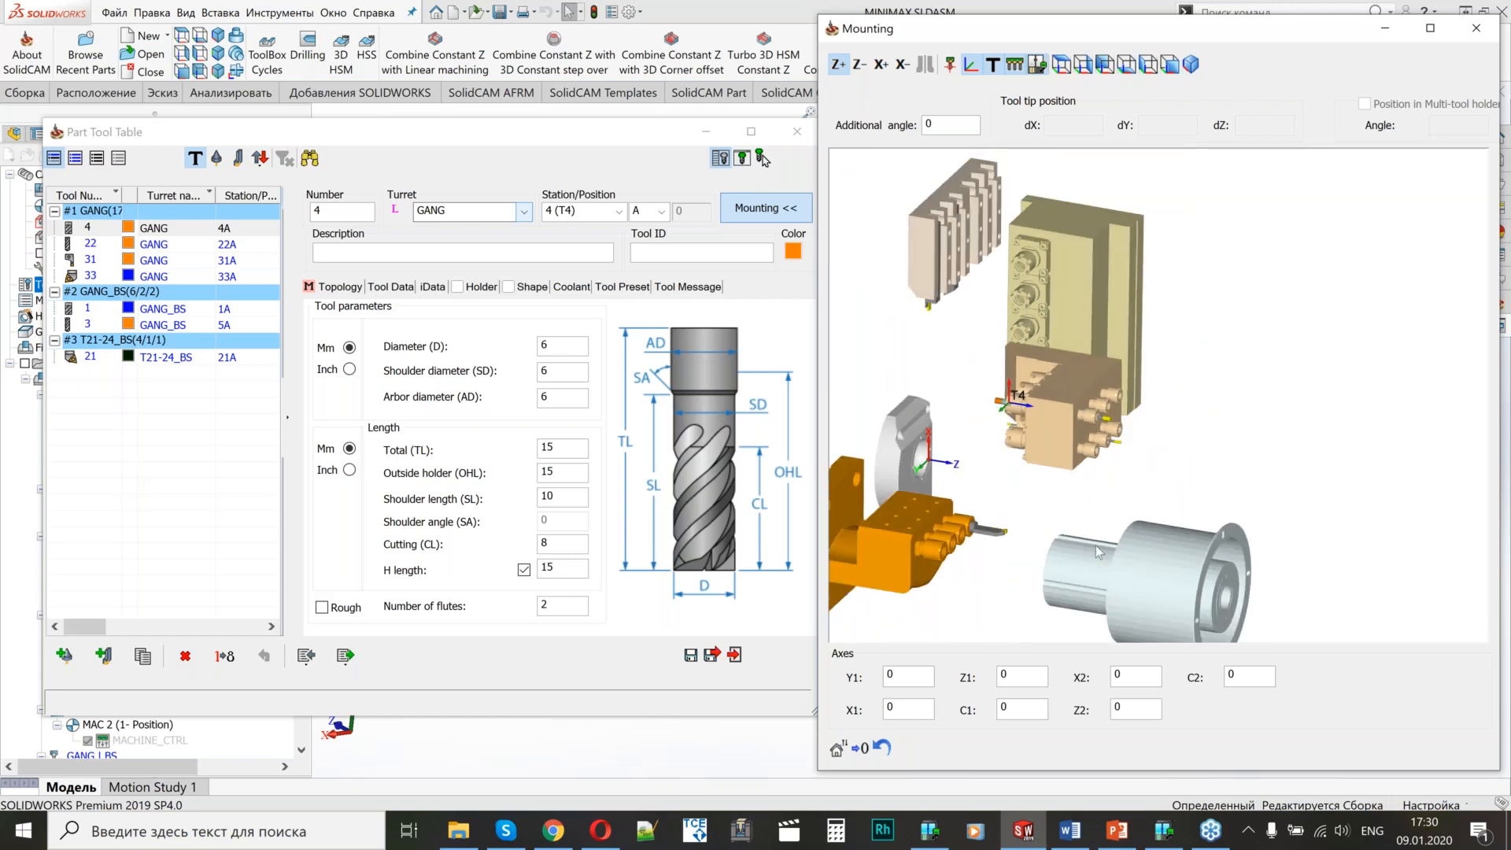
# Examine the back spindle and the orange four-station tool block with its mounted turning tool.
pyautogui.scroll(2, 1139, 484)
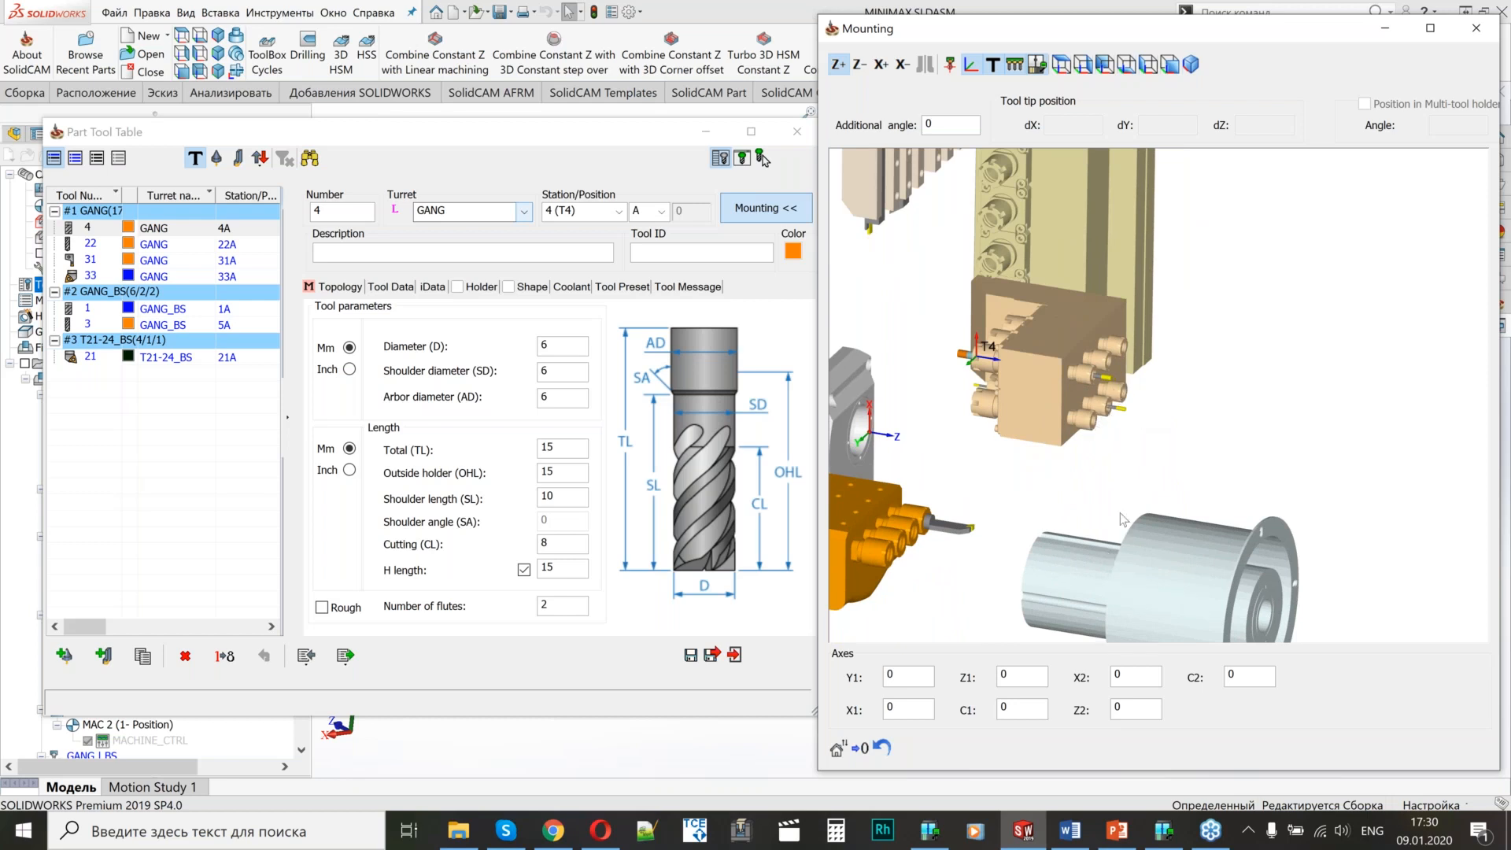
pyautogui.scroll(-1, 1113, 492)
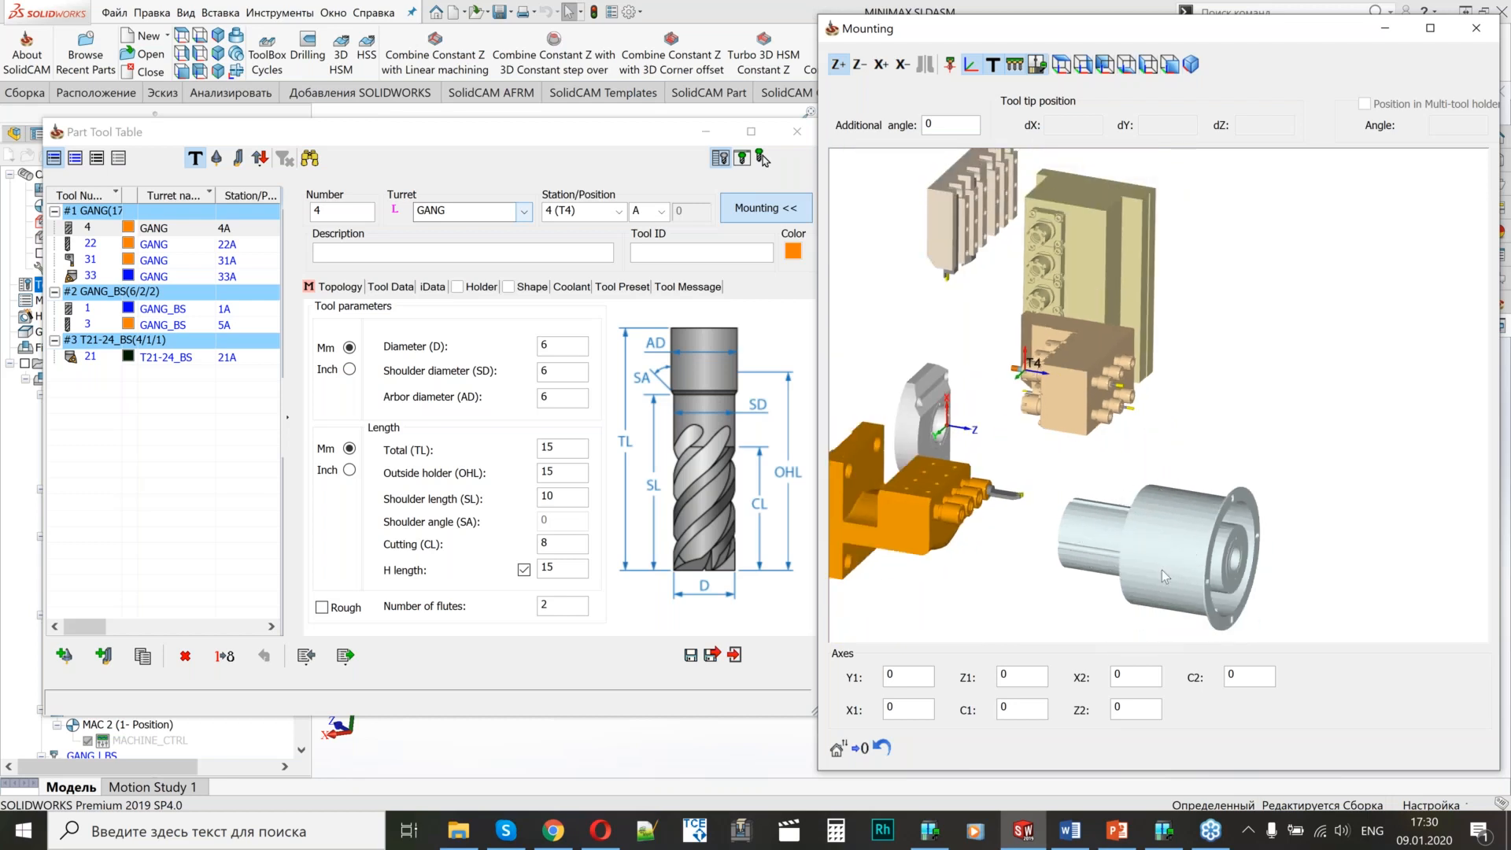
pyautogui.scroll(2, 1039, 532)
pyautogui.scroll(1, 1027, 478)
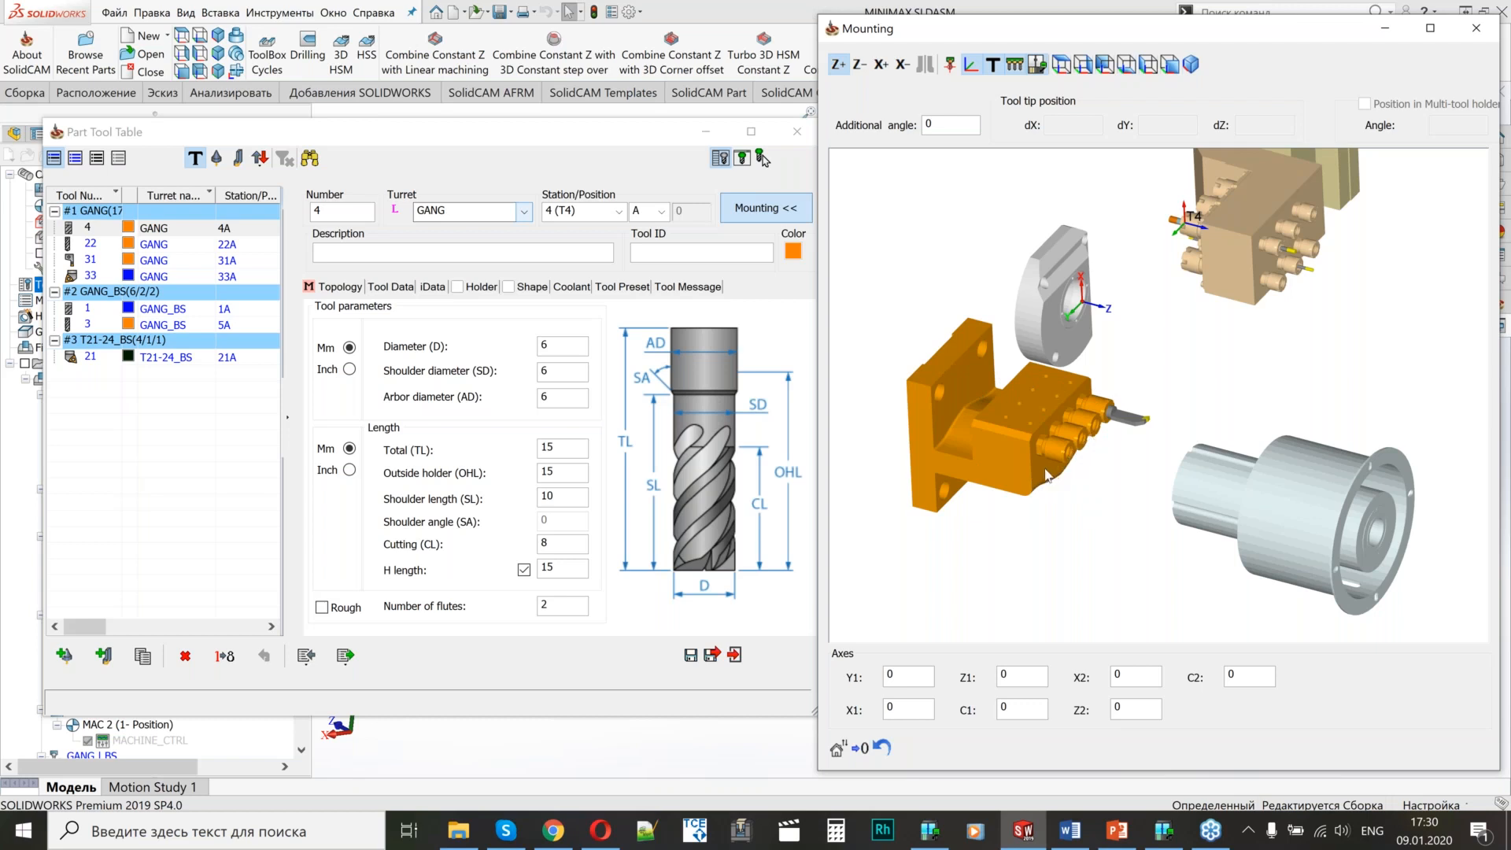
pyautogui.scroll(4, 1090, 410)
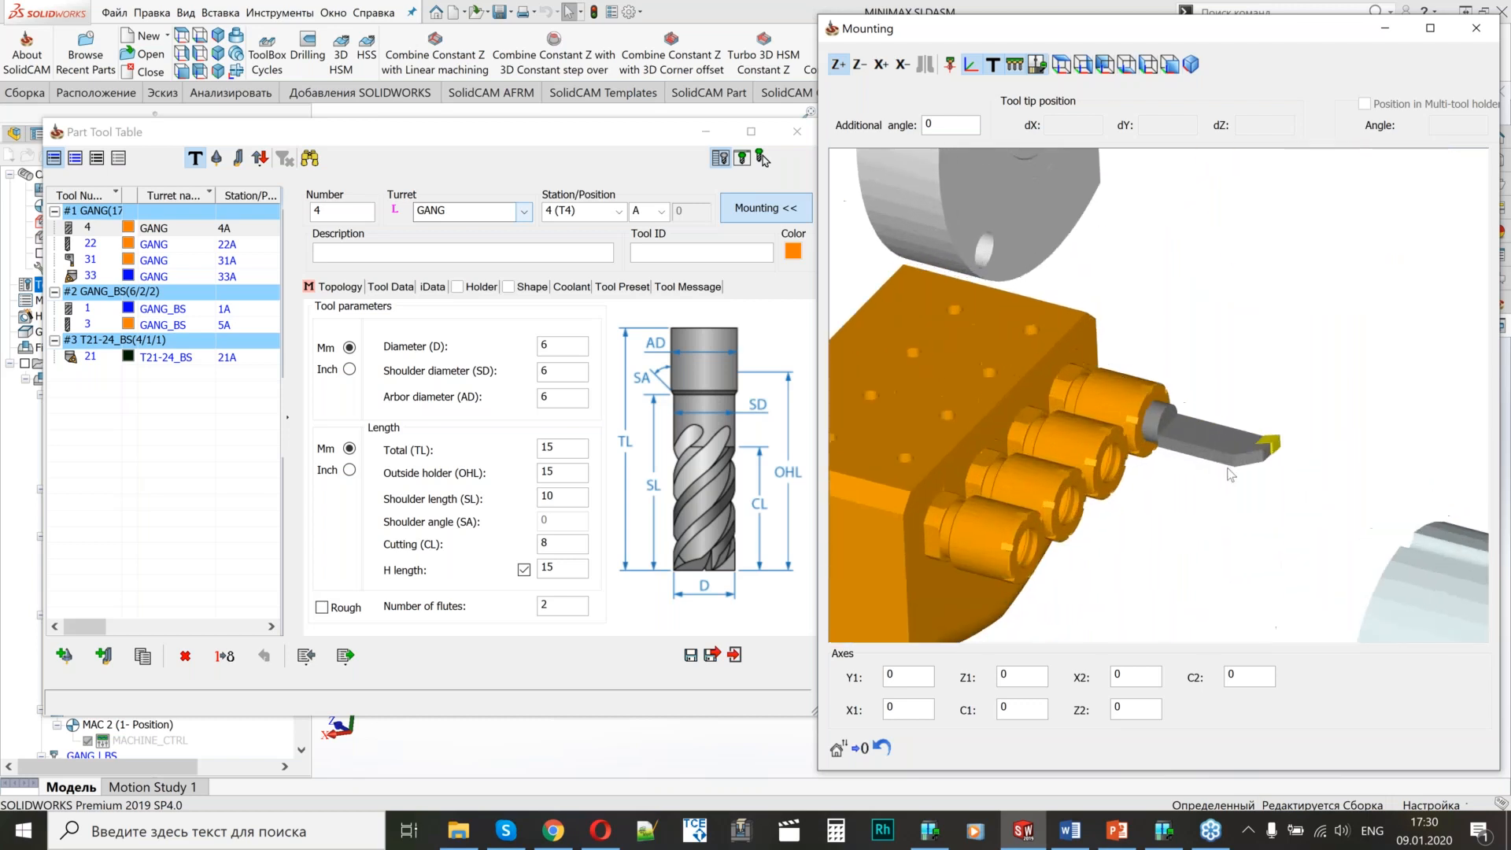
# Examine how the orange block's four stations and turning tool face the back spindle, and compare them with the whole machine layout.
pyautogui.moveTo(1224, 422); pyautogui.dragTo(1201, 492, button='middle')
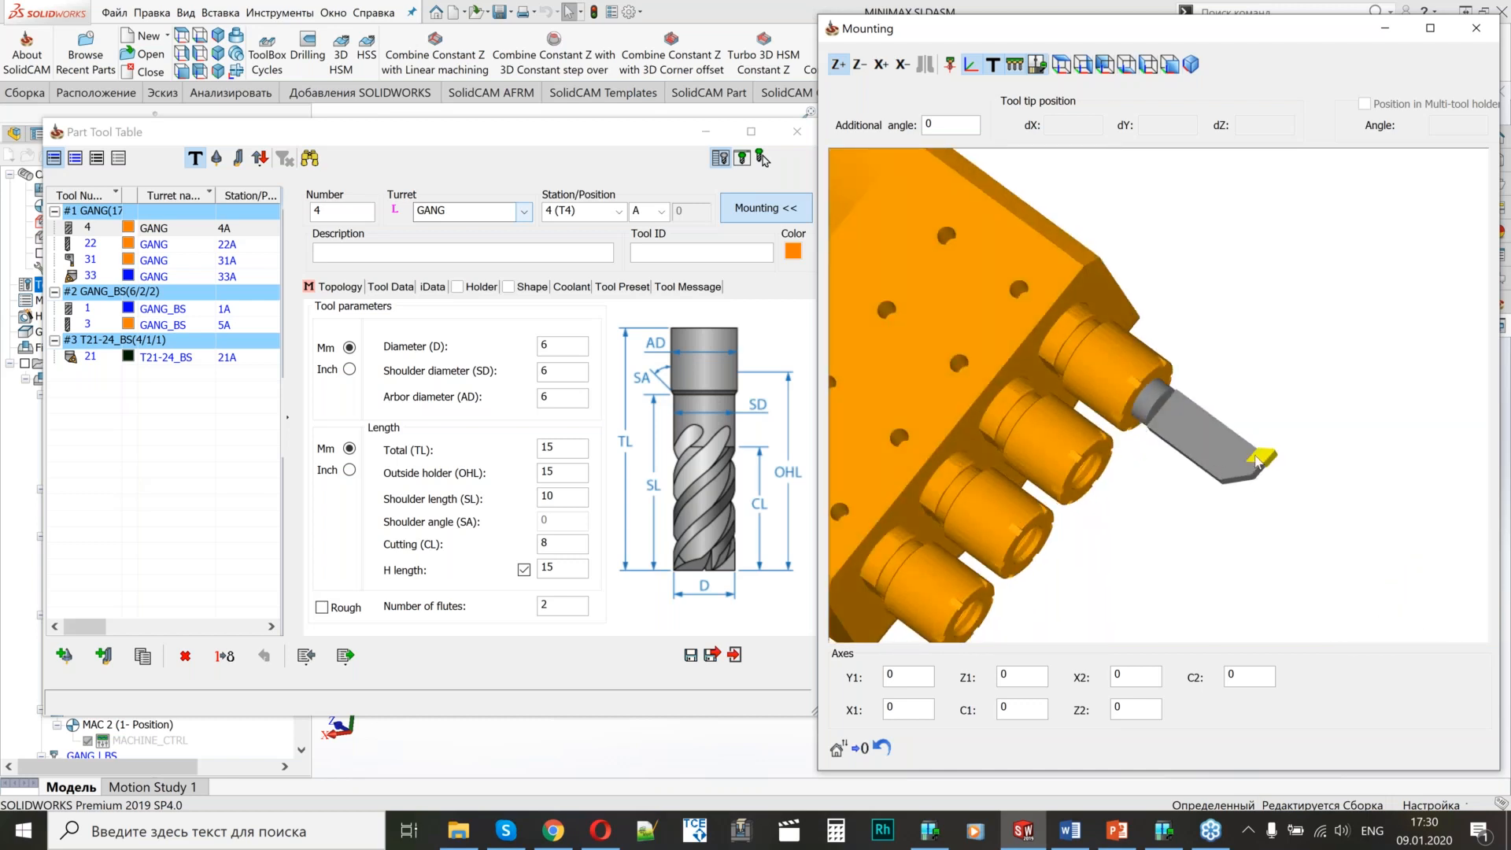
pyautogui.scroll(-3, 1257, 460)
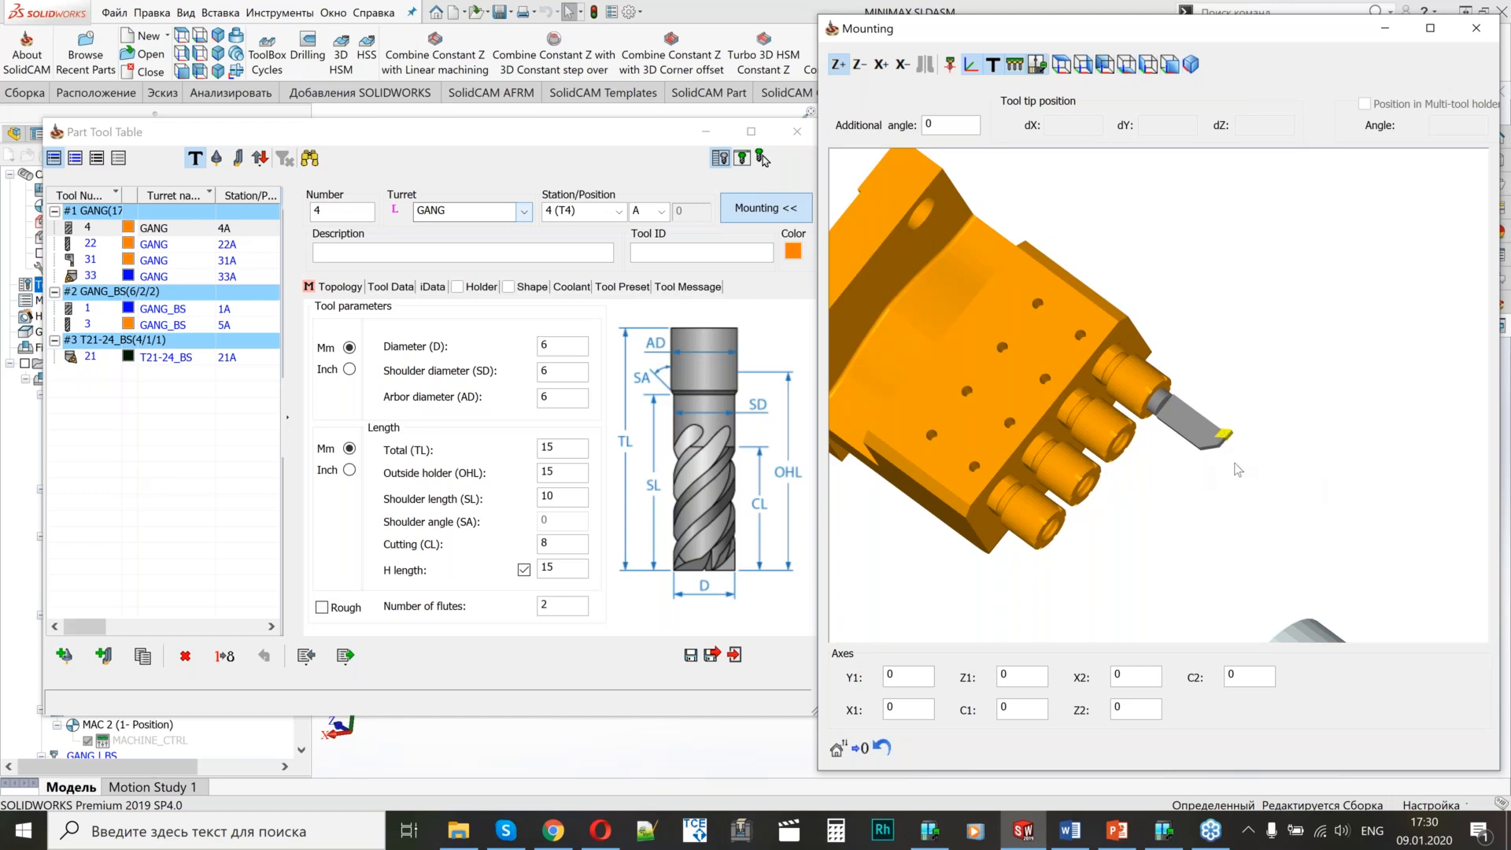
pyautogui.scroll(1, 1217, 446)
pyautogui.scroll(-1, 1217, 446)
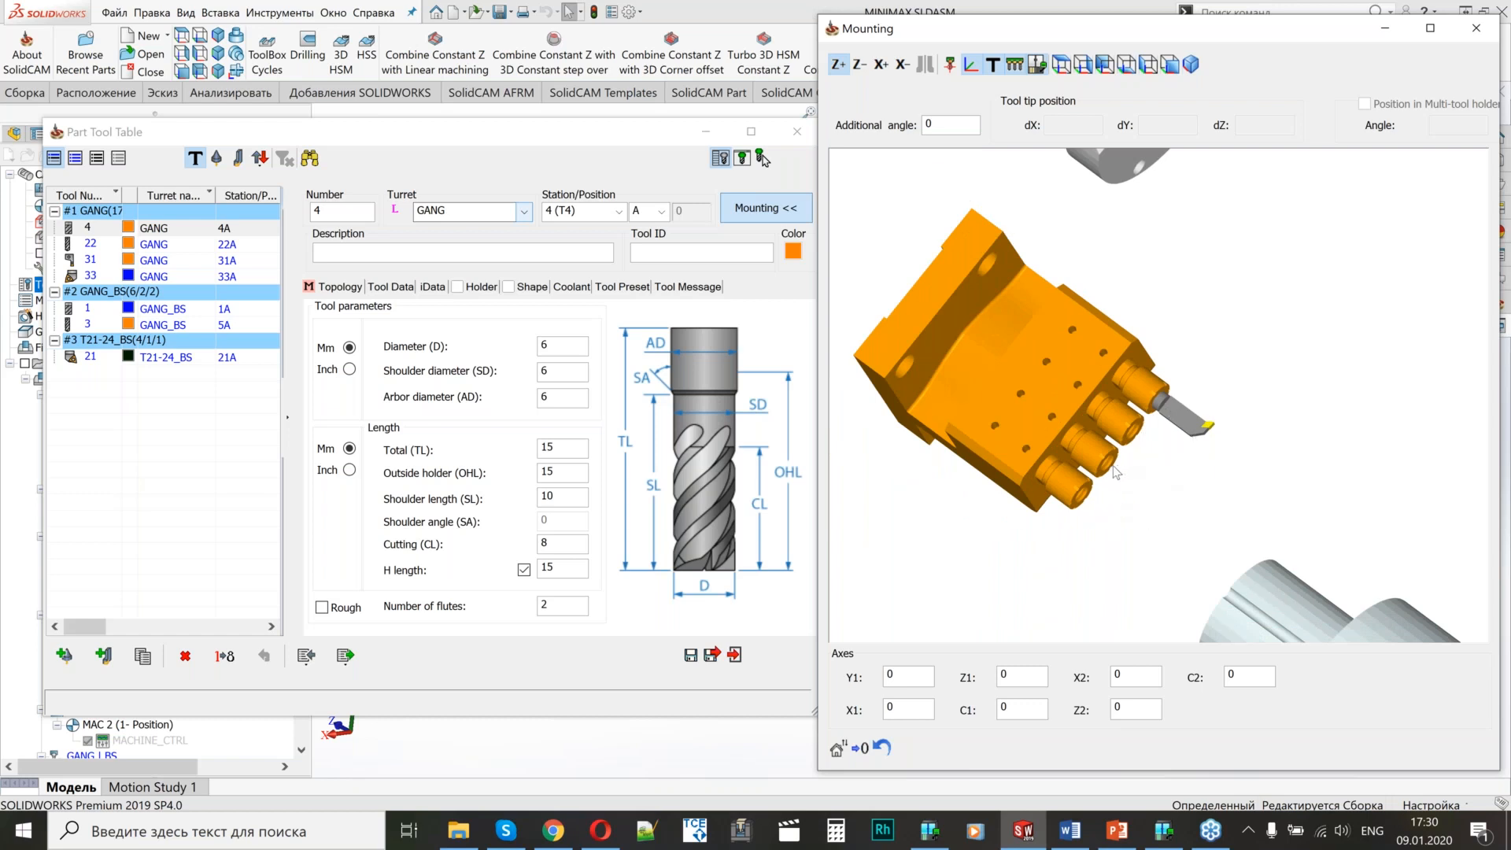
pyautogui.scroll(1, 1140, 471)
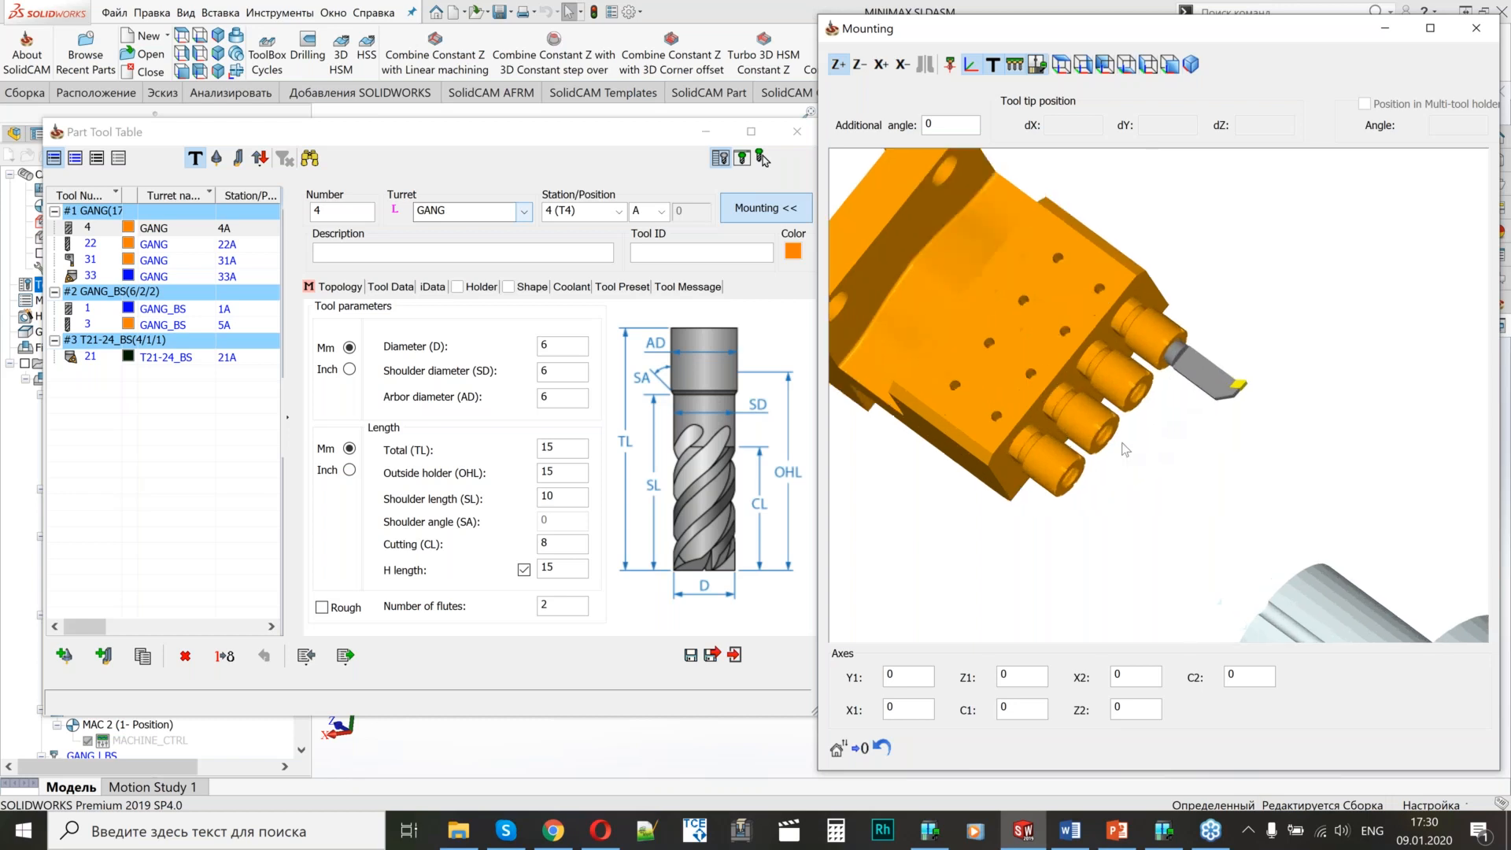
pyautogui.scroll(-3, 1108, 451)
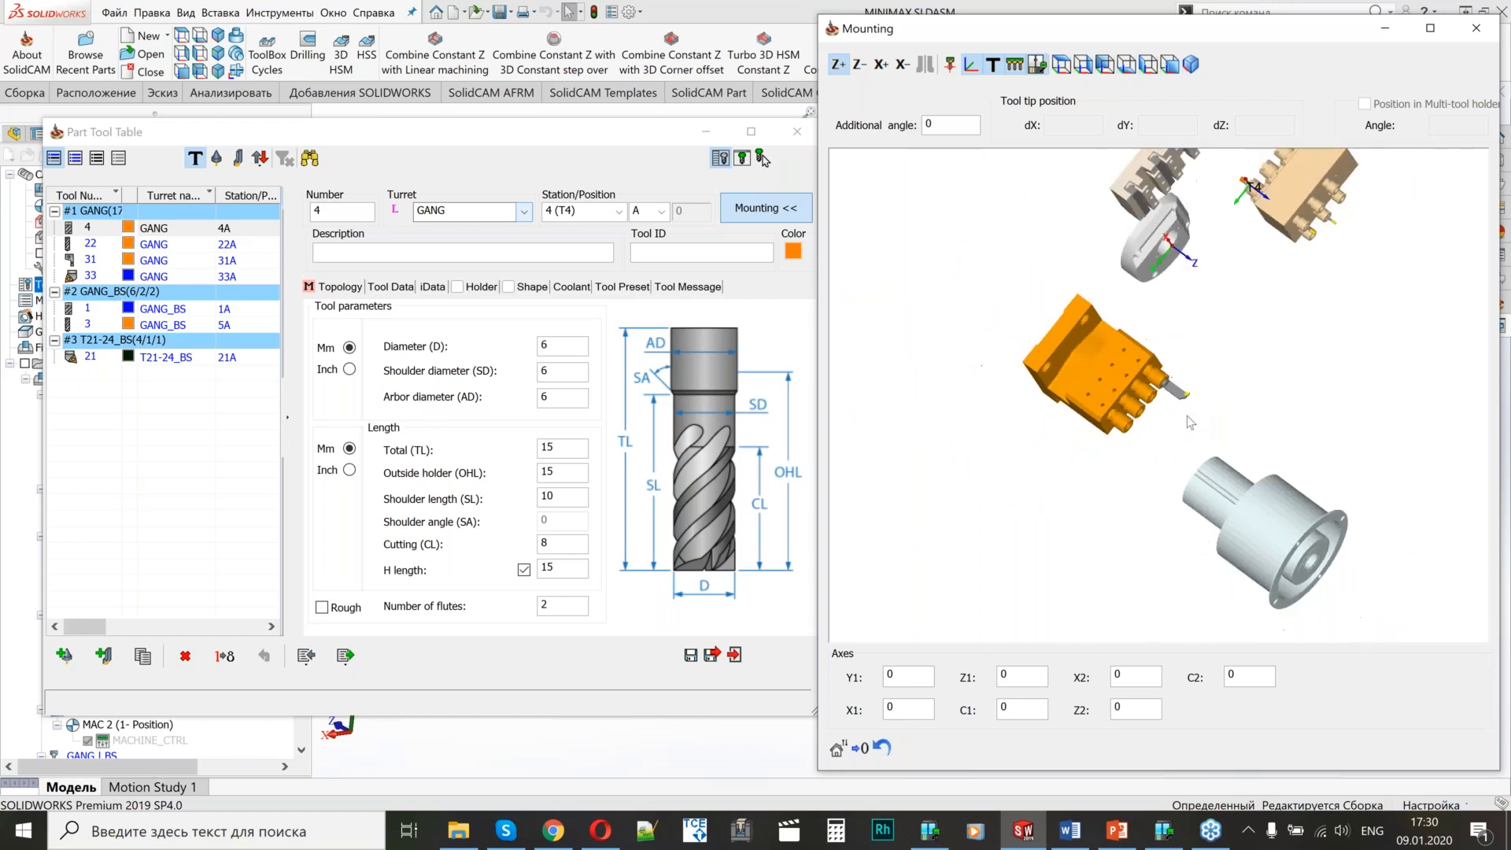
pyautogui.scroll(4, 1106, 503)
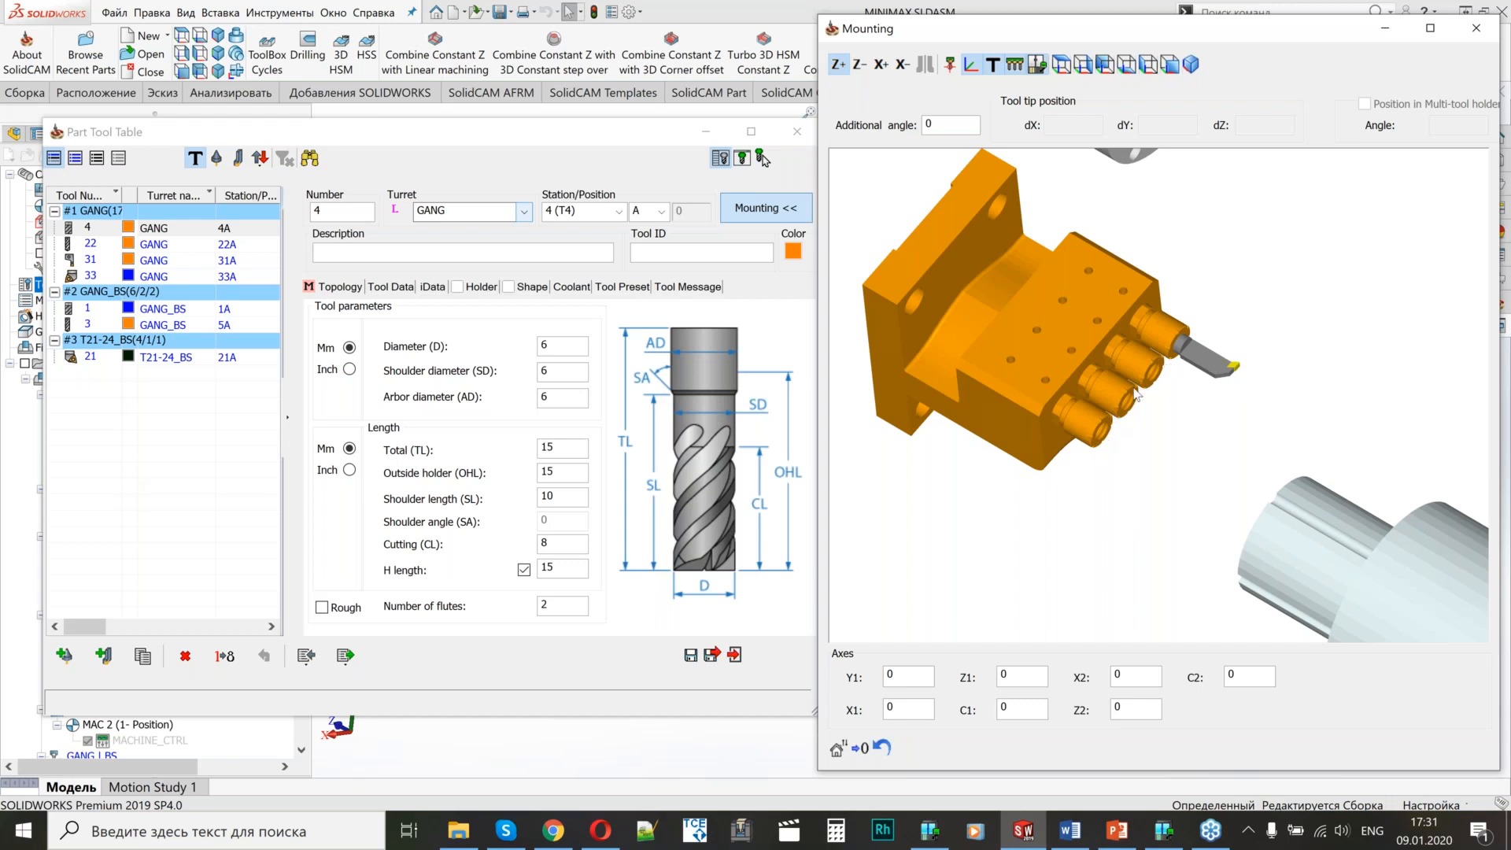
pyautogui.scroll(-2, 1130, 427)
pyautogui.scroll(-4, 1130, 424)
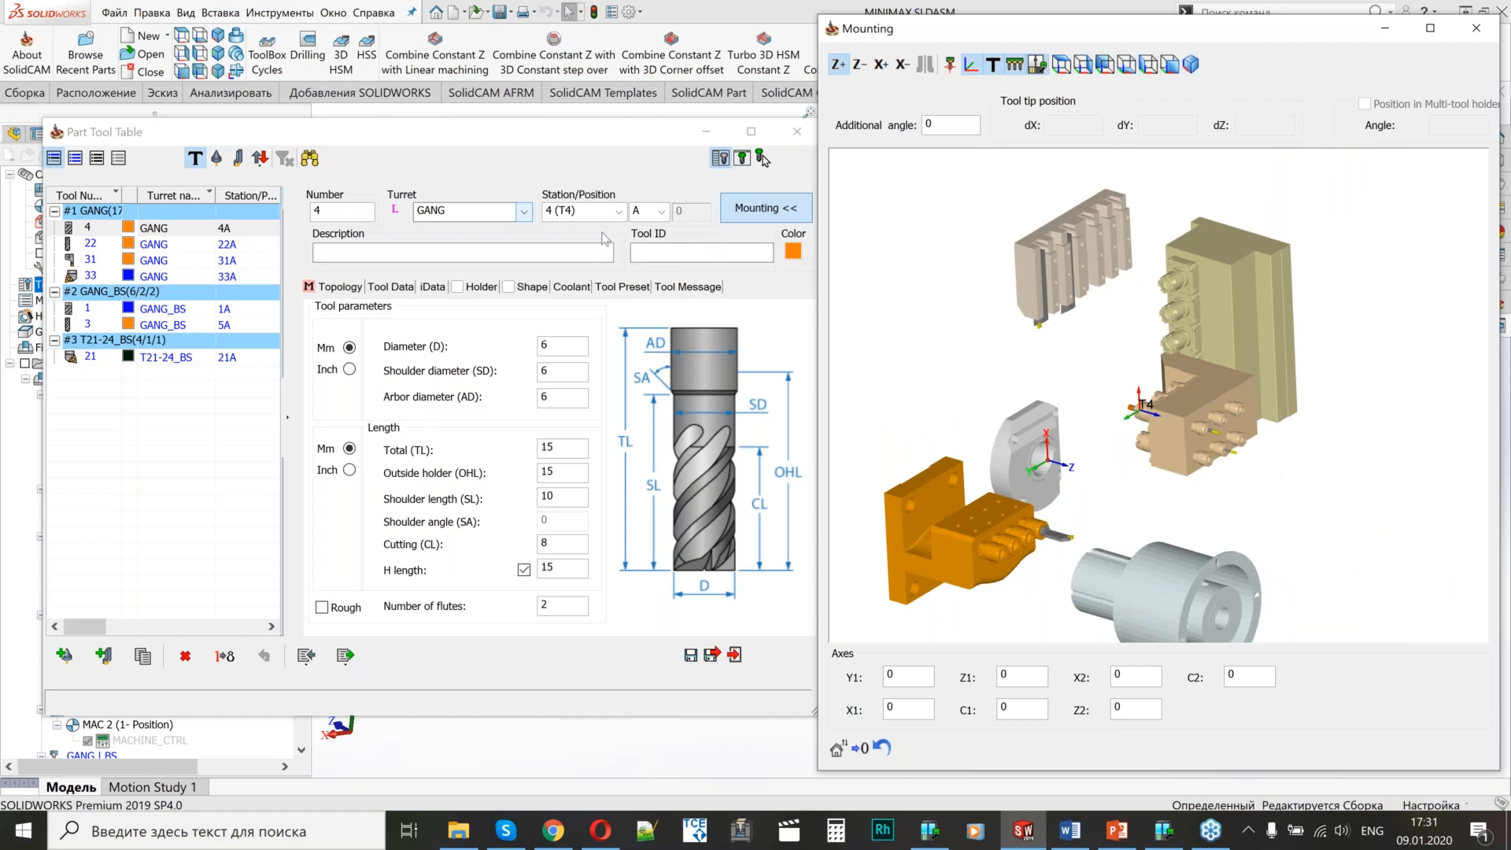
# Review the turrets offered for tool 4 against the machine's tool blocks, leaving GANG selected.
pyautogui.click(524, 213)
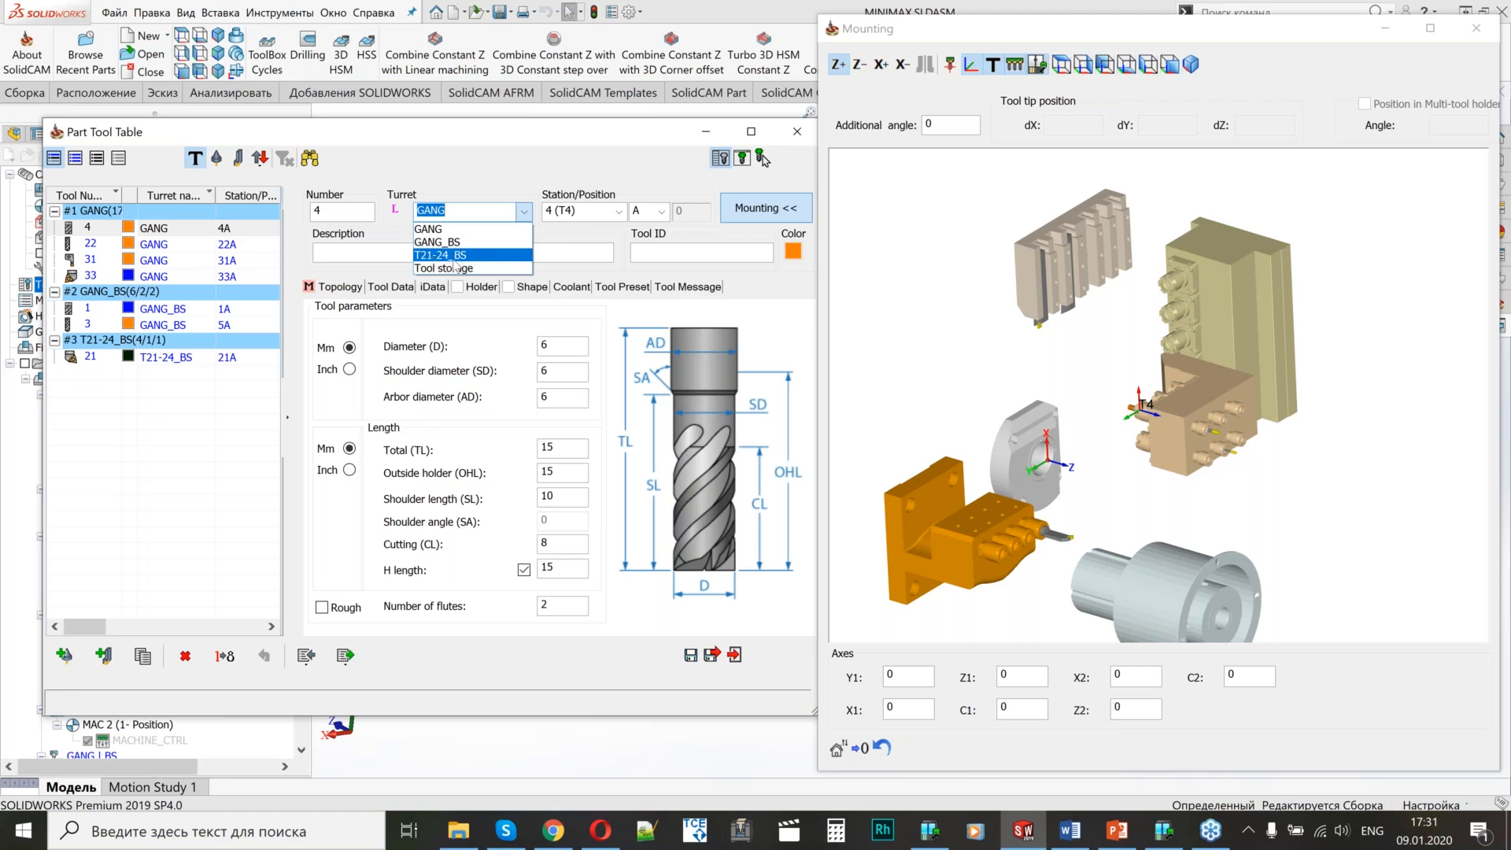
pyautogui.click(523, 211)
pyautogui.moveTo(1248, 318); pyautogui.dragTo(1190, 455, button='middle')
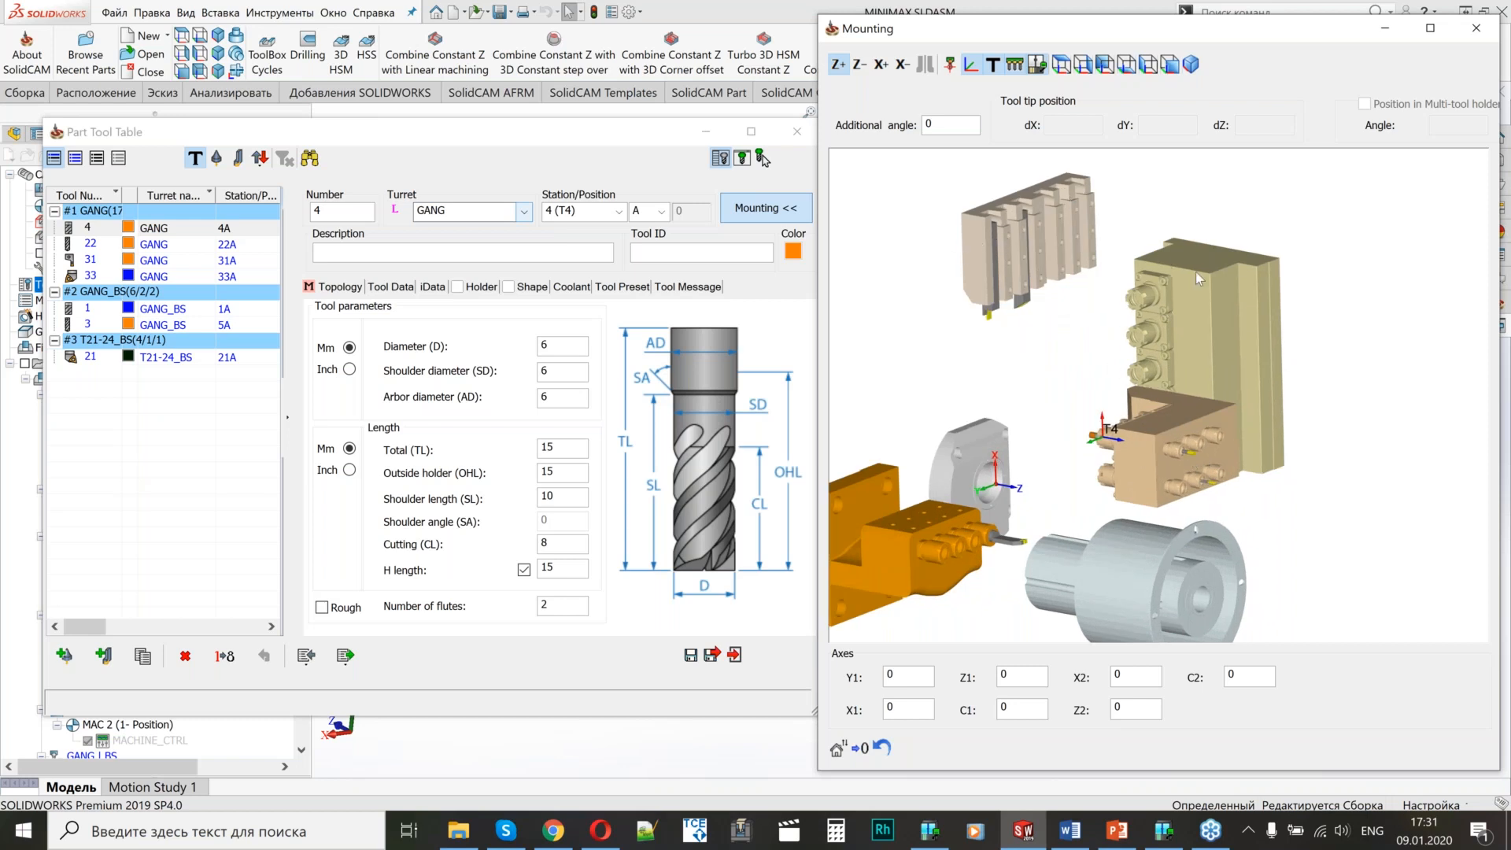
pyautogui.click(522, 214)
pyautogui.click(522, 214)
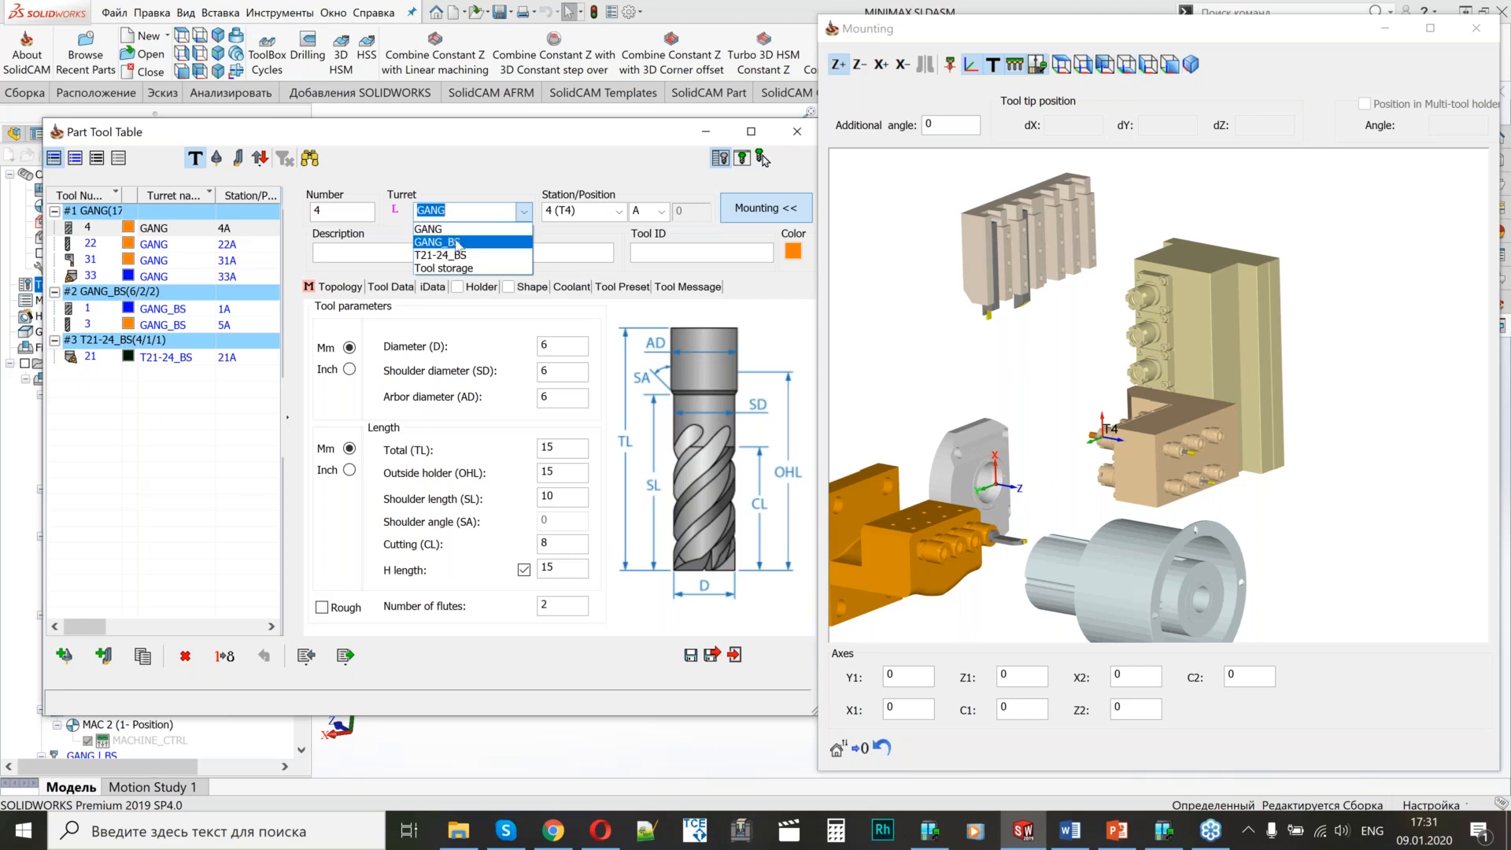
pyautogui.click(525, 213)
pyautogui.click(1182, 295)
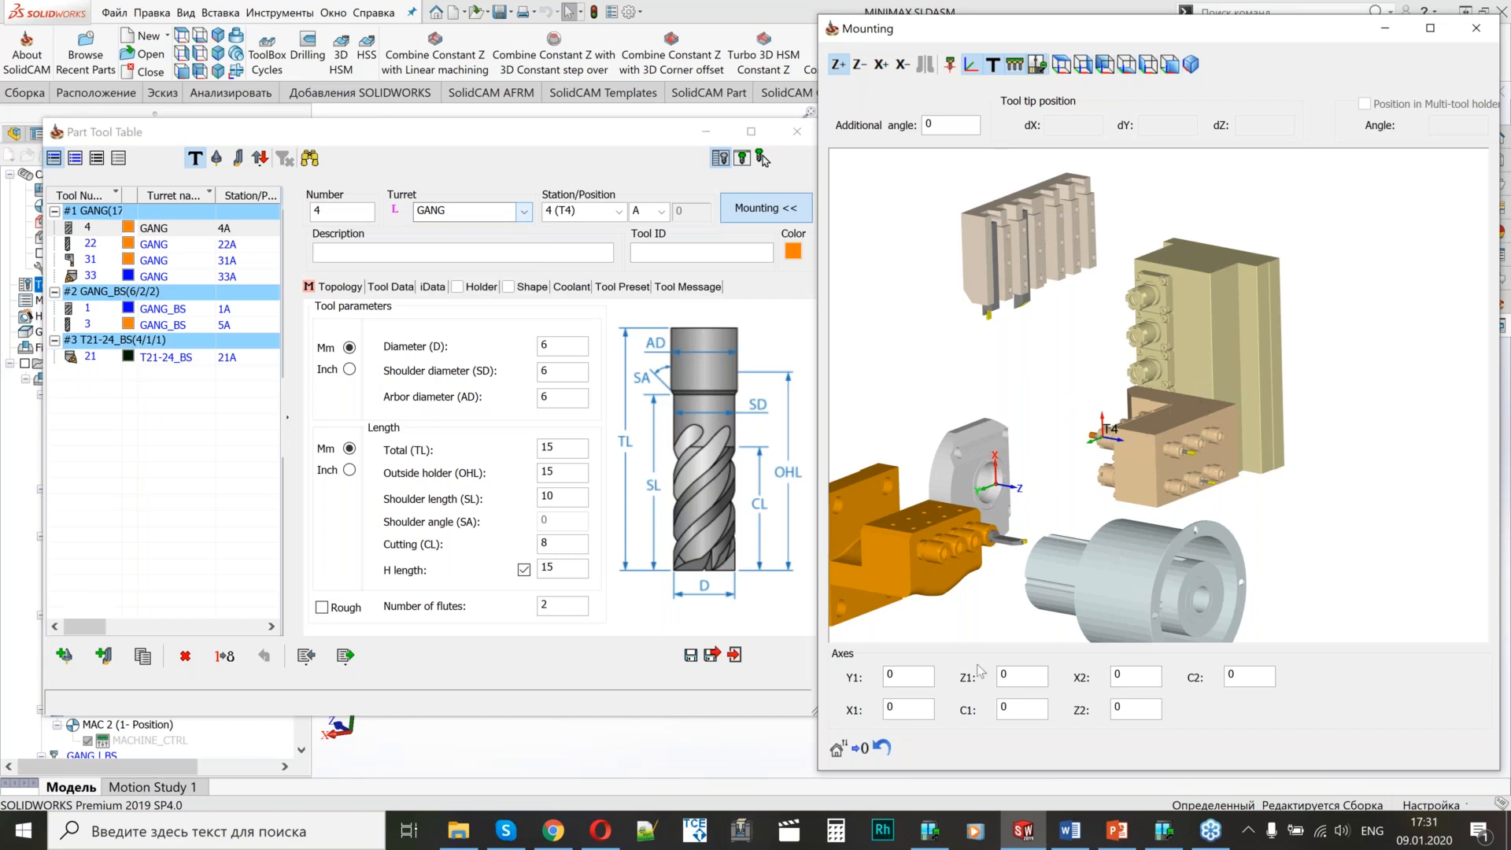
# Set the Y1 axis to -100 and inspect the gang blocks' position relative to the spindles.
pyautogui.doubleClick(905, 675)
pyautogui.write('-100')
pyautogui.doubleClick(927, 708)
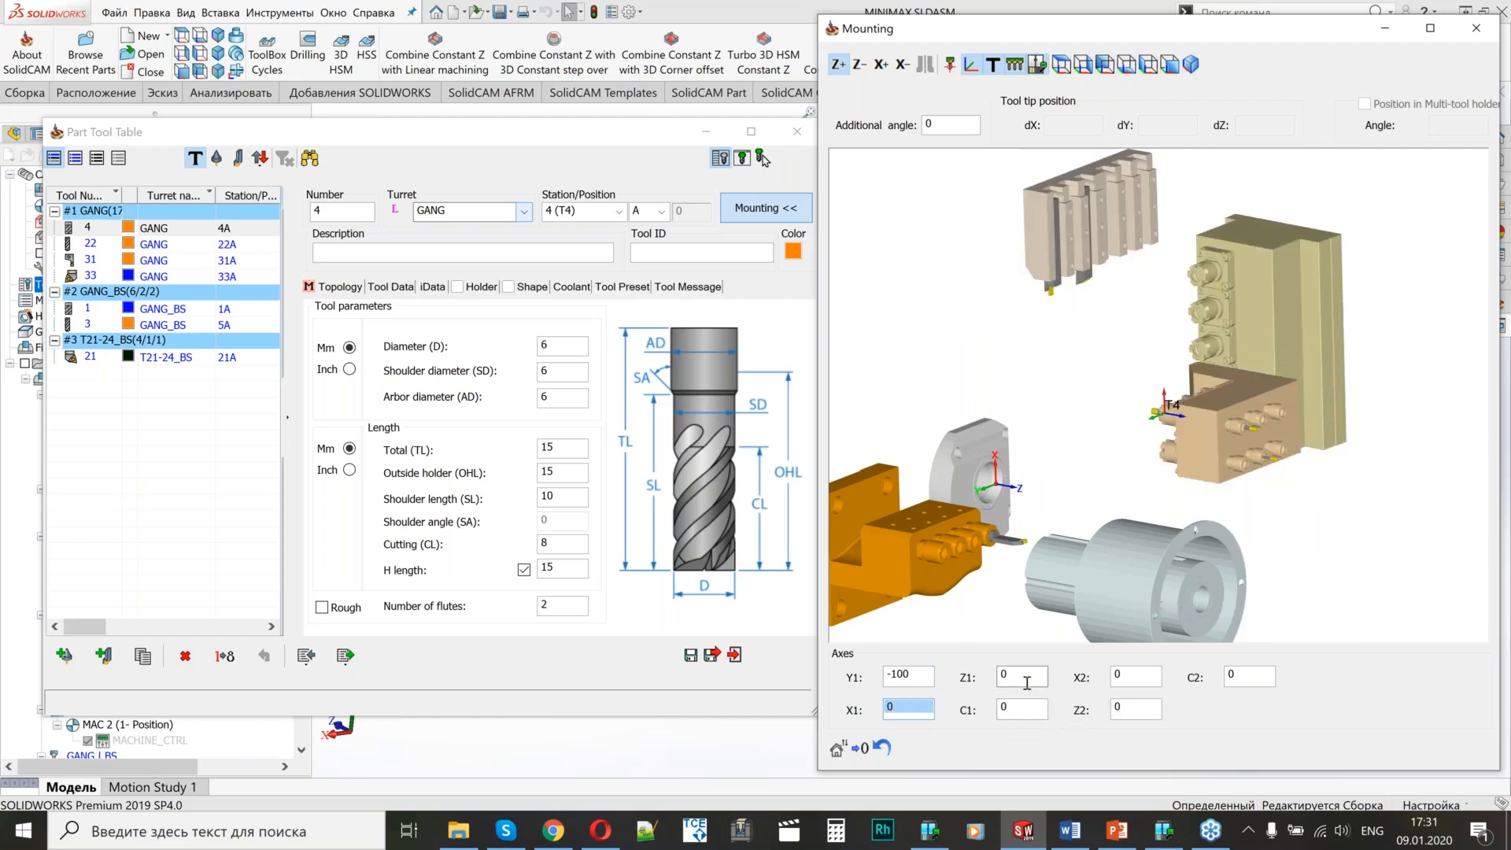
pyautogui.scroll(2, 992, 502)
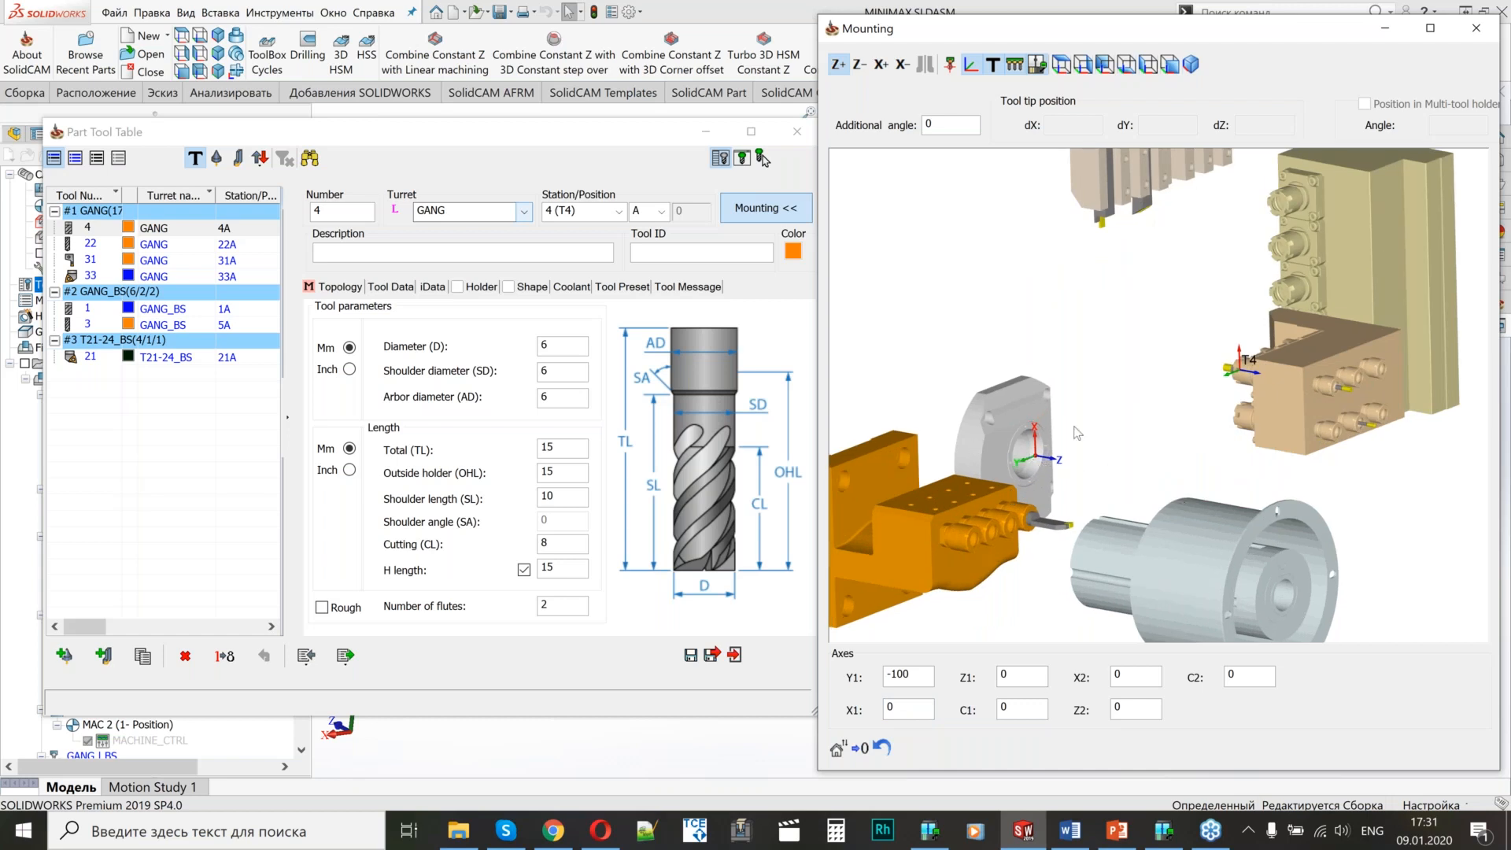
pyautogui.scroll(-3, 1093, 414)
pyautogui.moveTo(1127, 517); pyautogui.dragTo(901, 488, button='middle')
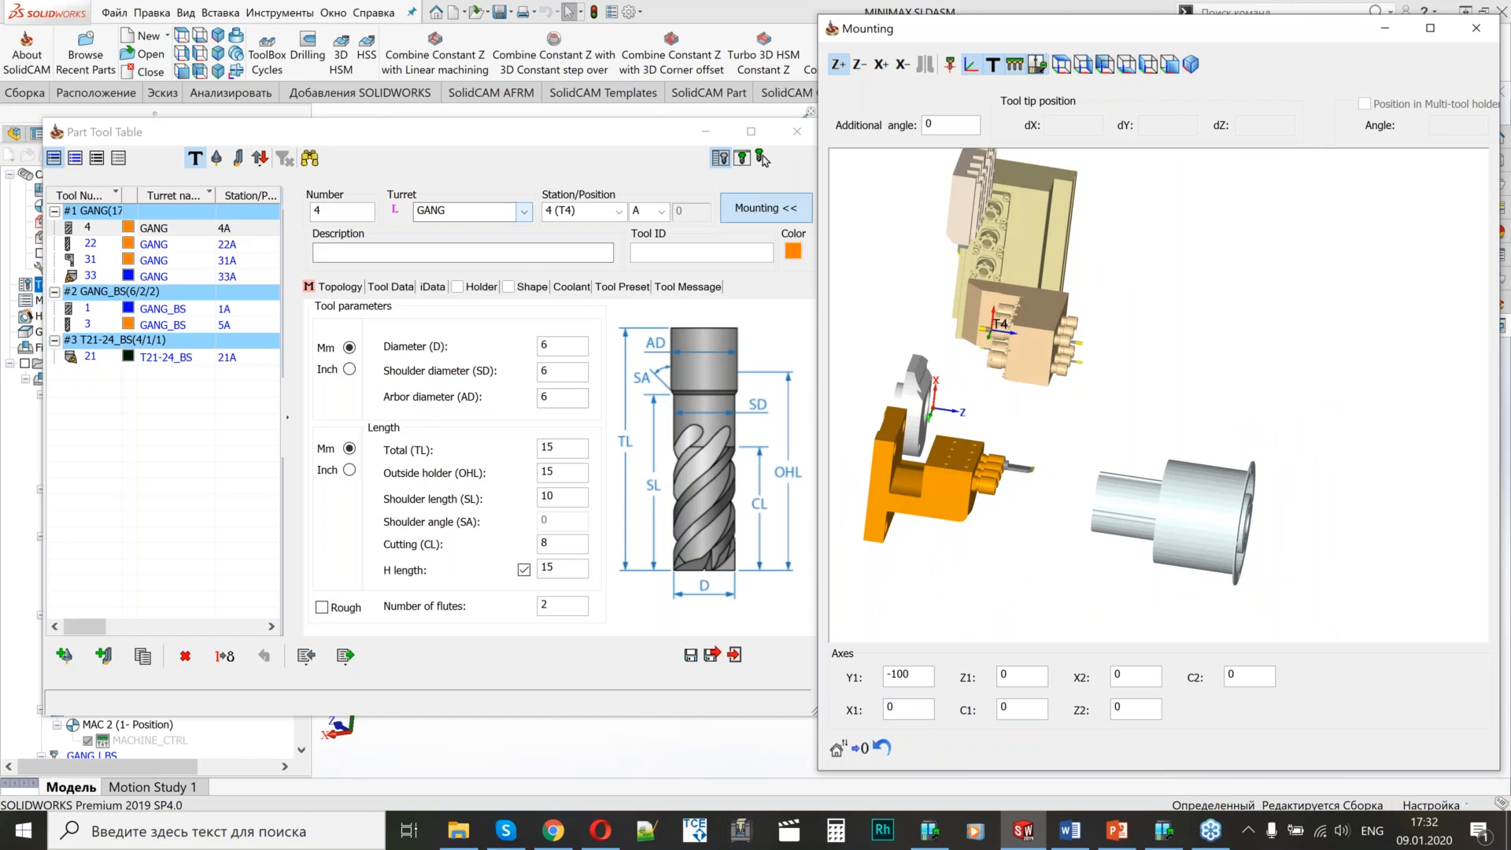
# Recheck tool 4's turret choices without changing GANG, and view the turrets together with both spindles.
pyautogui.click(524, 211)
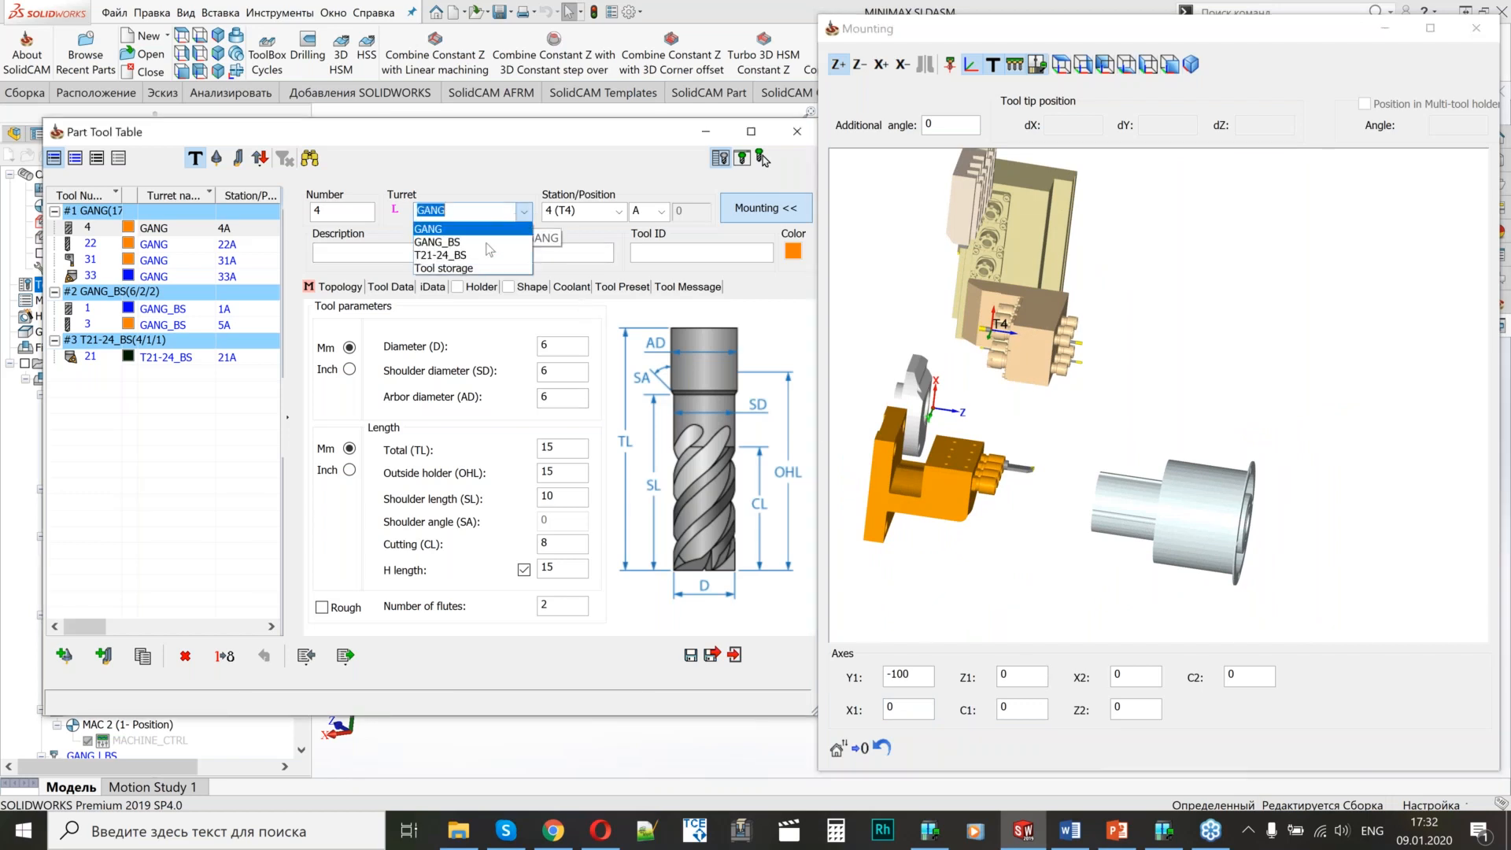
pyautogui.click(524, 213)
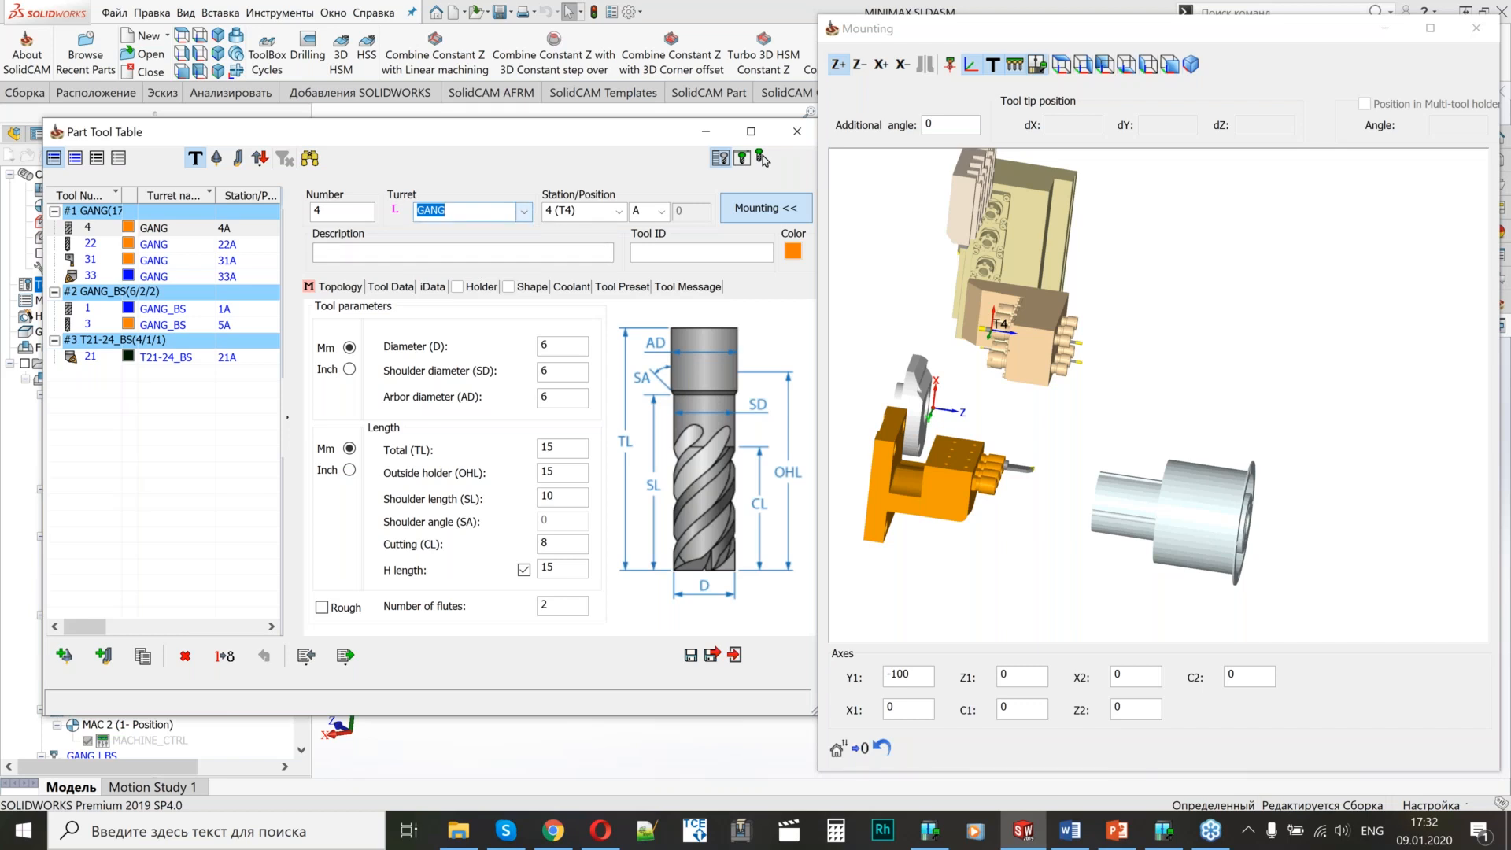
pyautogui.click(1197, 456)
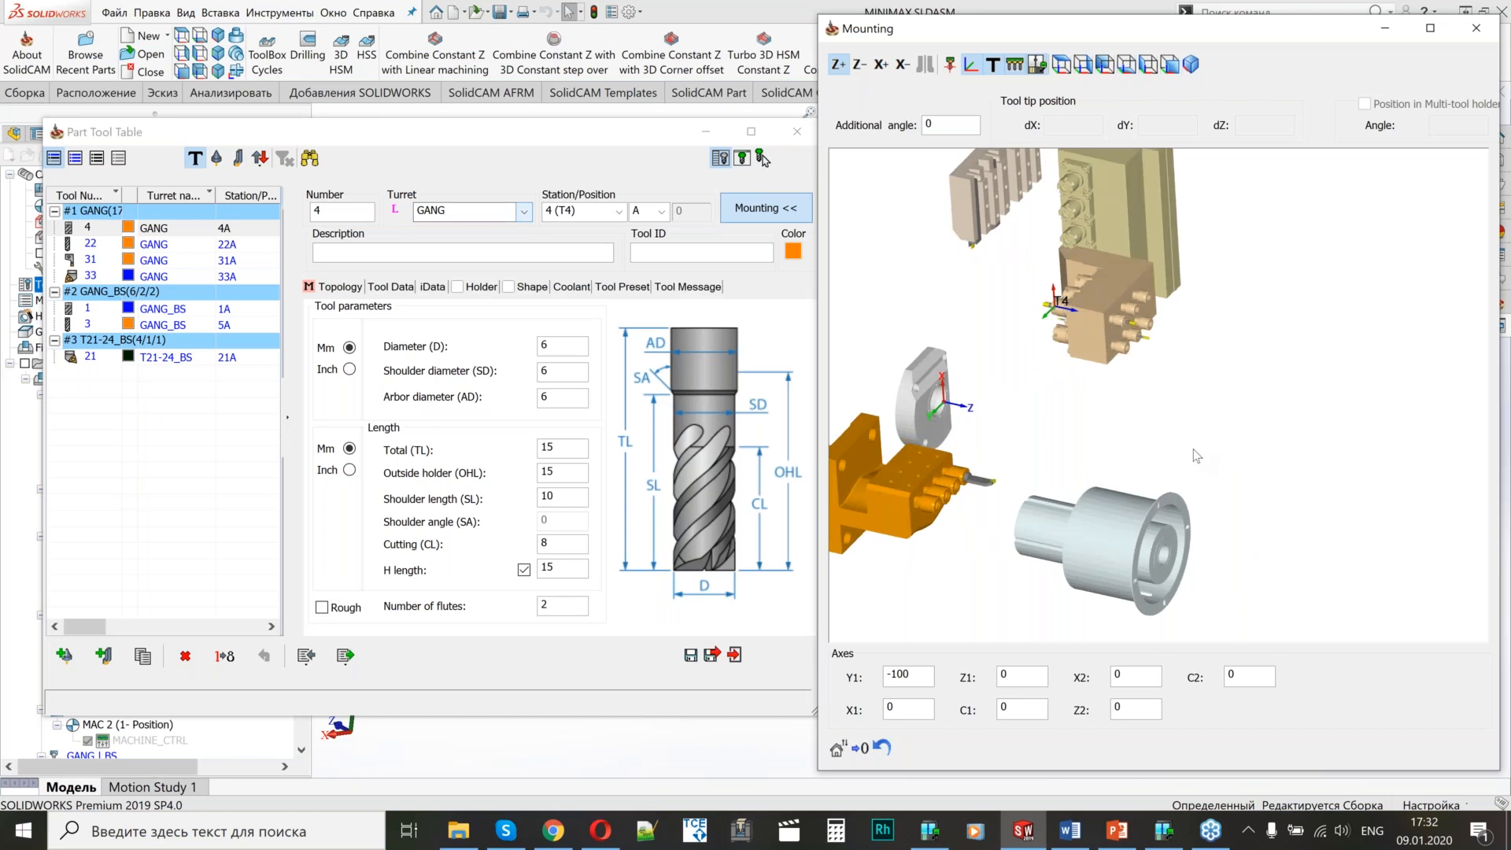
pyautogui.scroll(2, 1193, 449)
pyautogui.scroll(-3, 1135, 323)
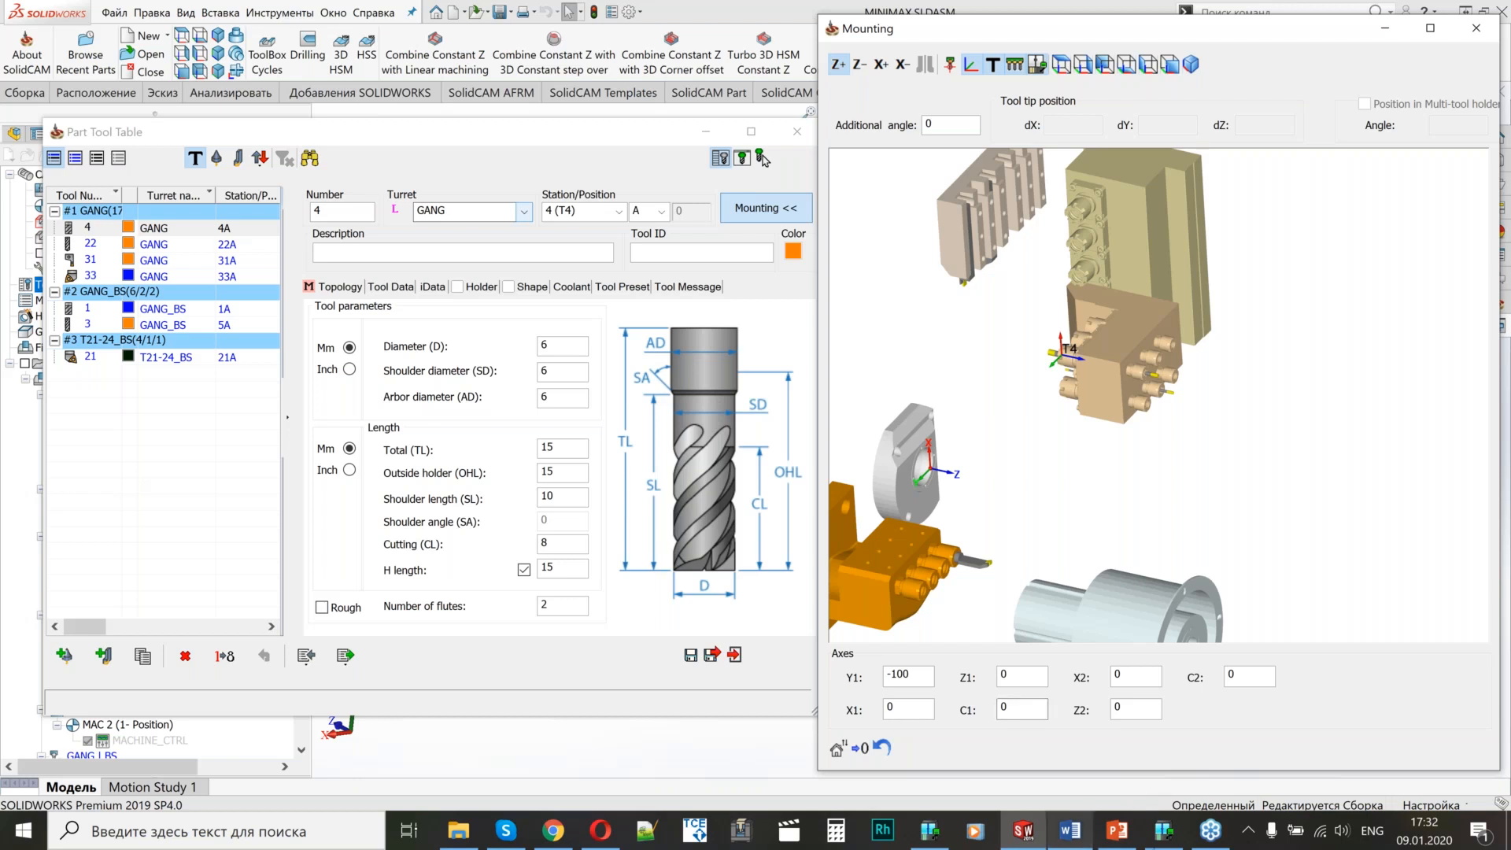
# Switch to the PowerPoint presentation and advance from the MiniMax machine slide to the Exchange axis slide.
pyautogui.click(1128, 834)
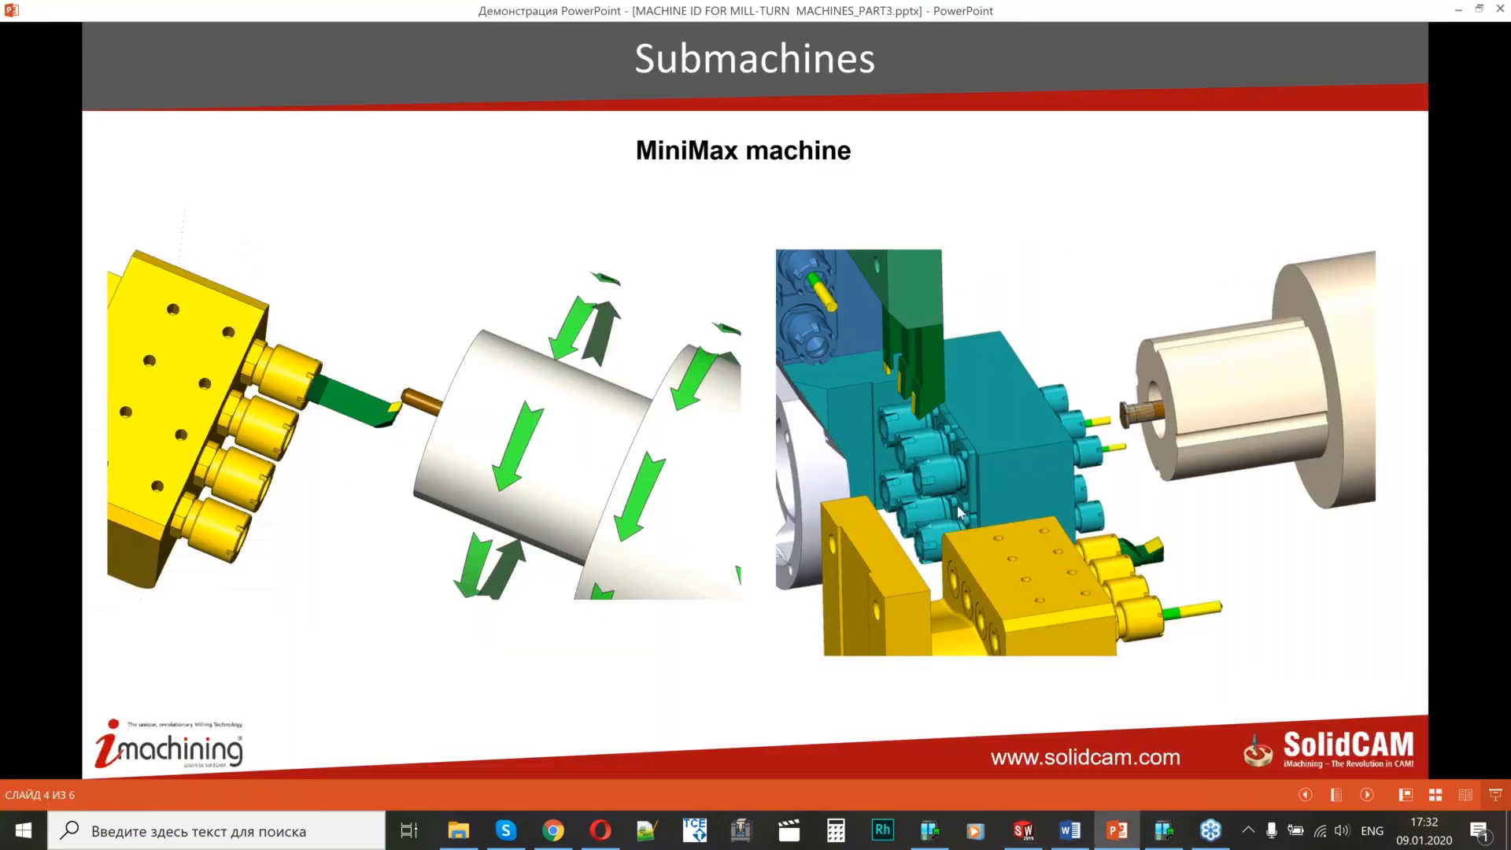
pyautogui.click(957, 504)
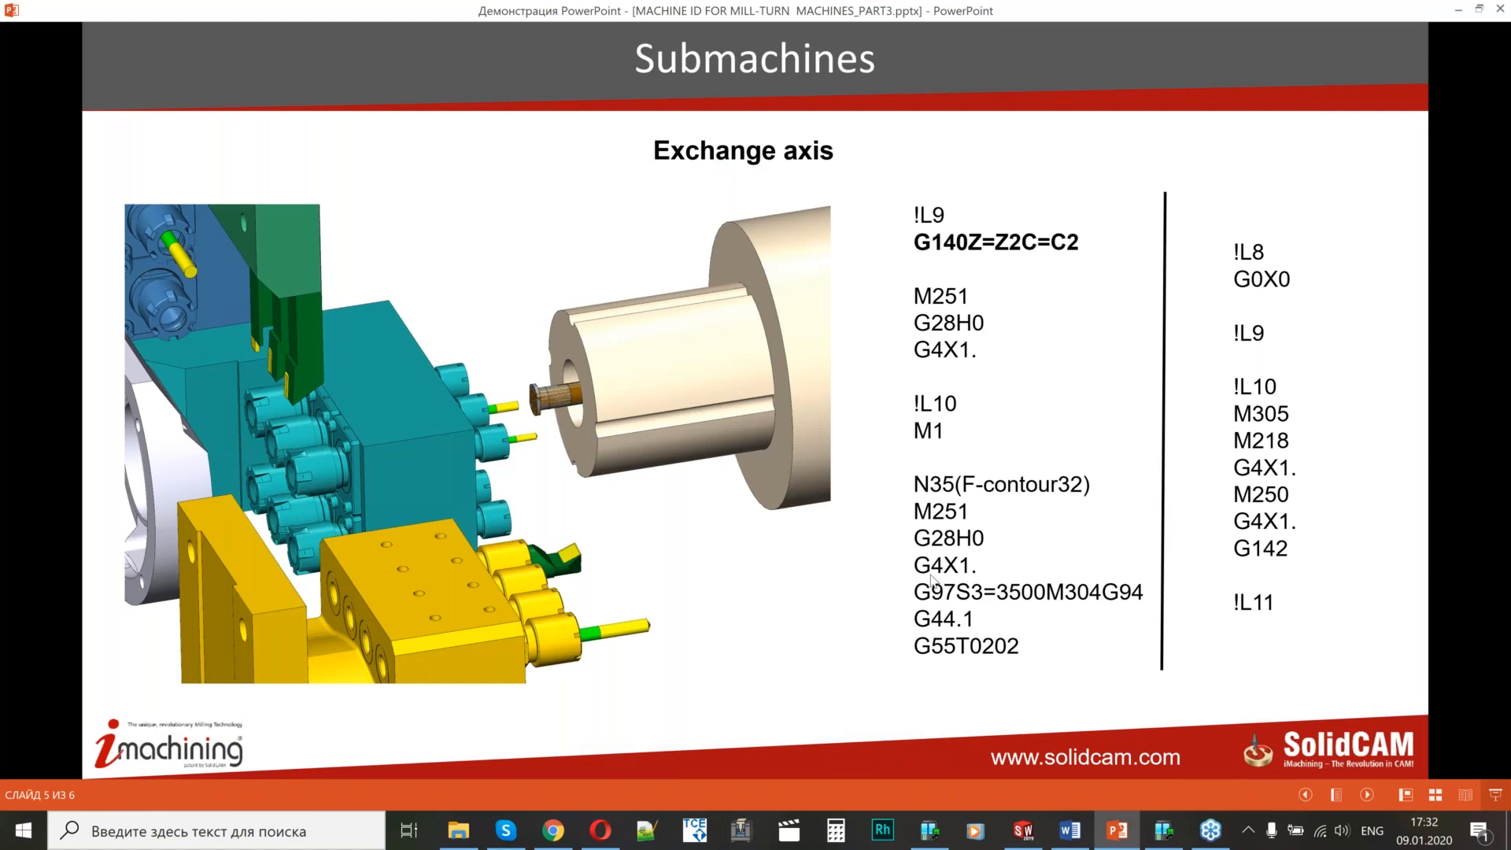
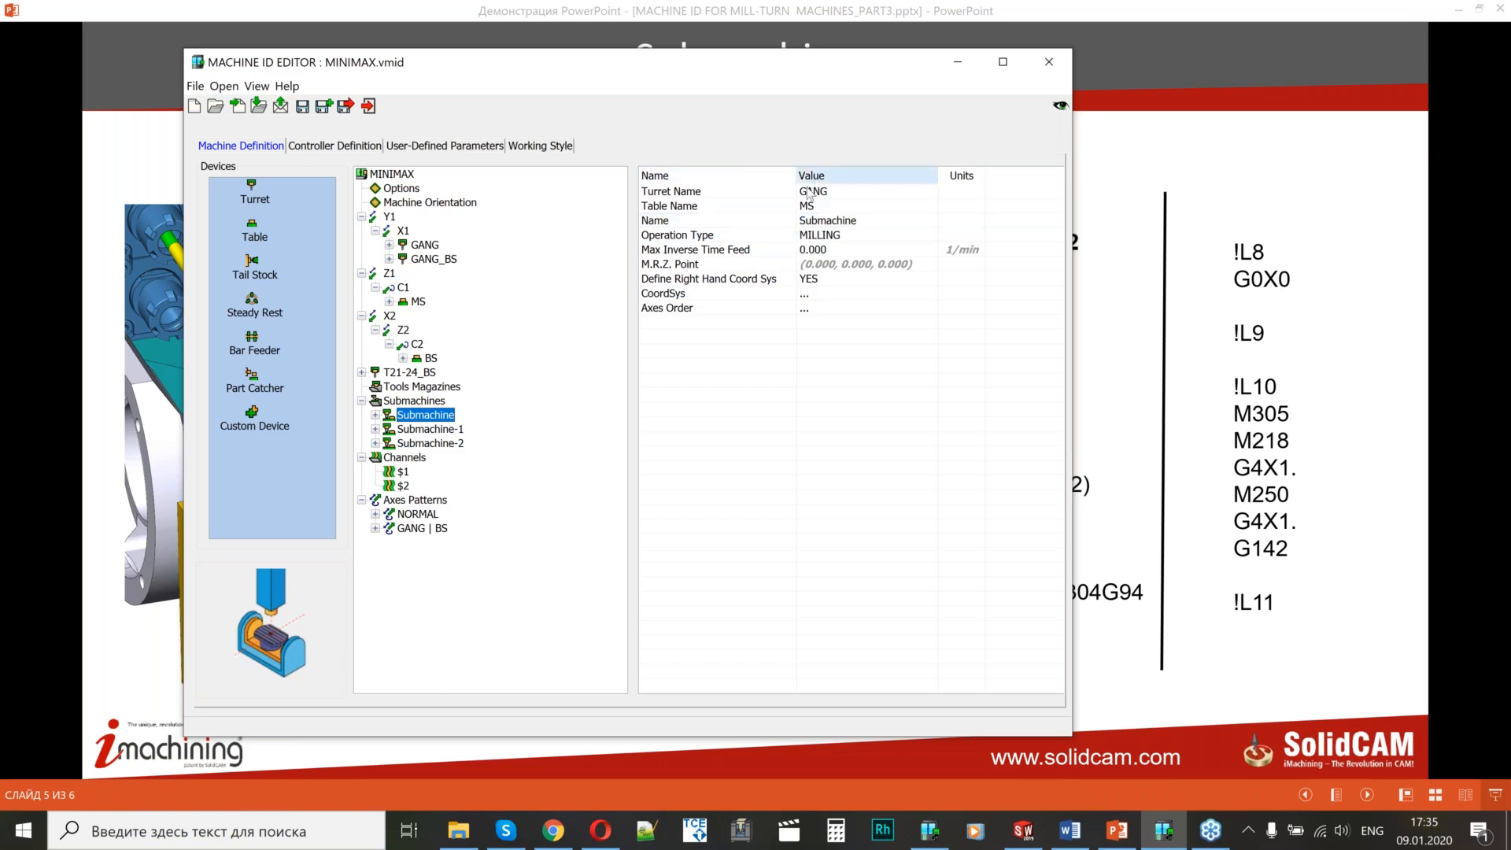
# Rename the GANG and MS submachine as "GANG | MS" and set its operation type to MILLING and TURNING.
pyautogui.click(833, 222)
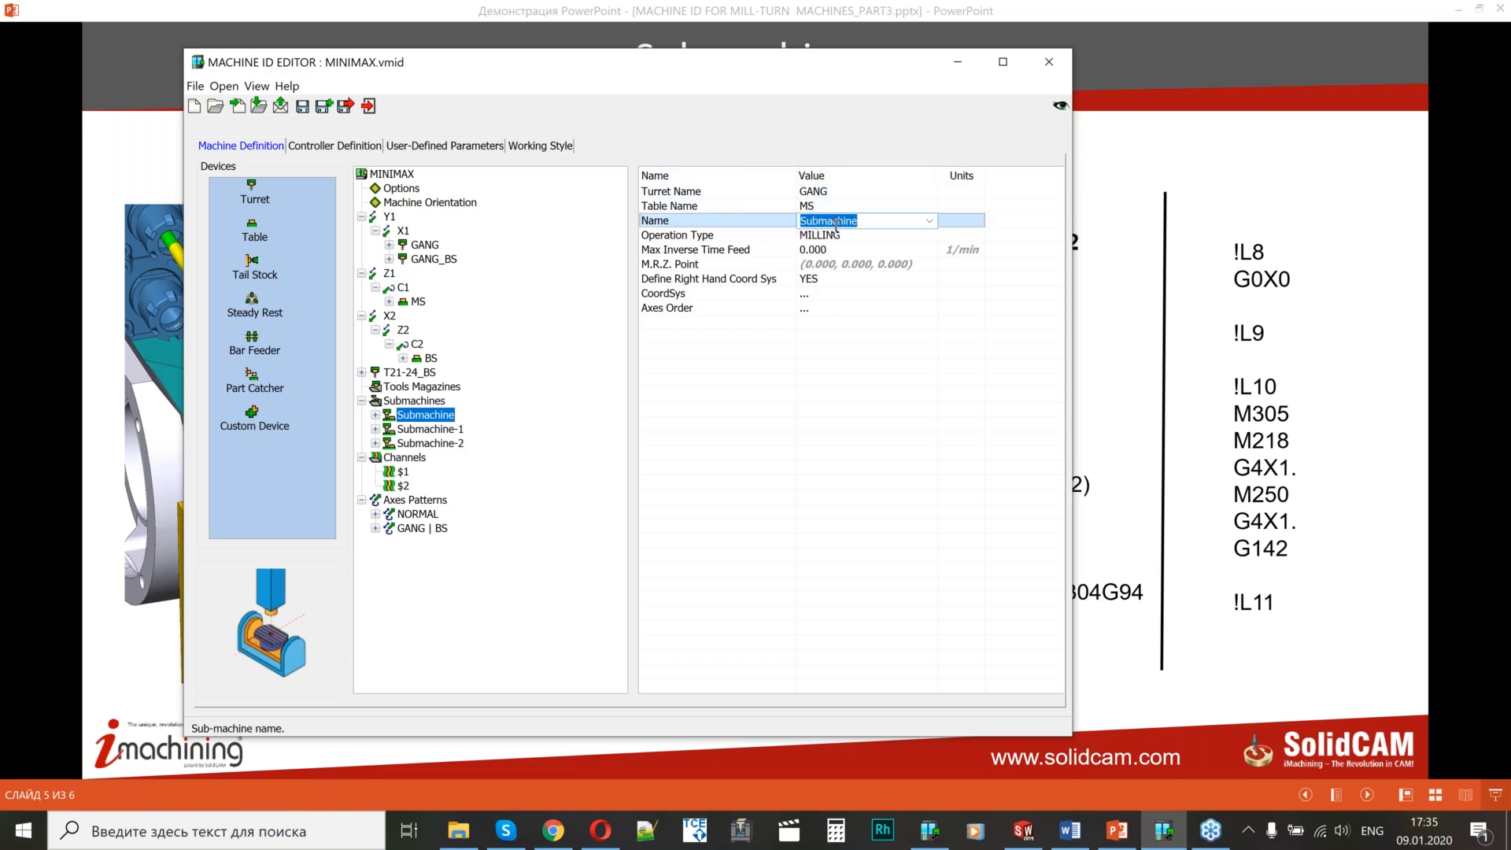
pyautogui.write('GANG | MS')
pyautogui.press('Return')
pyautogui.click(834, 236)
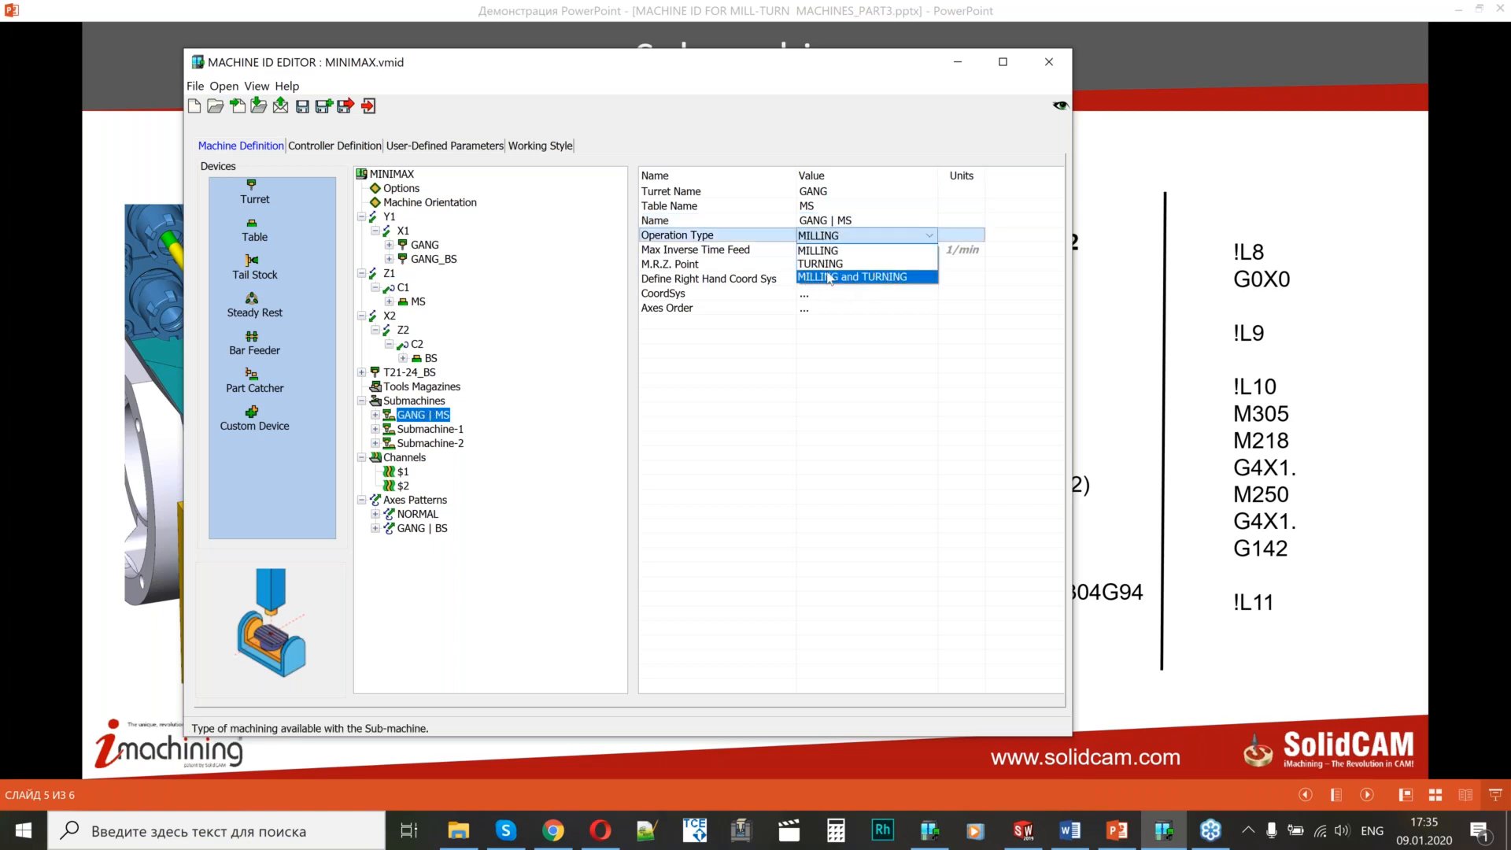
pyautogui.click(859, 277)
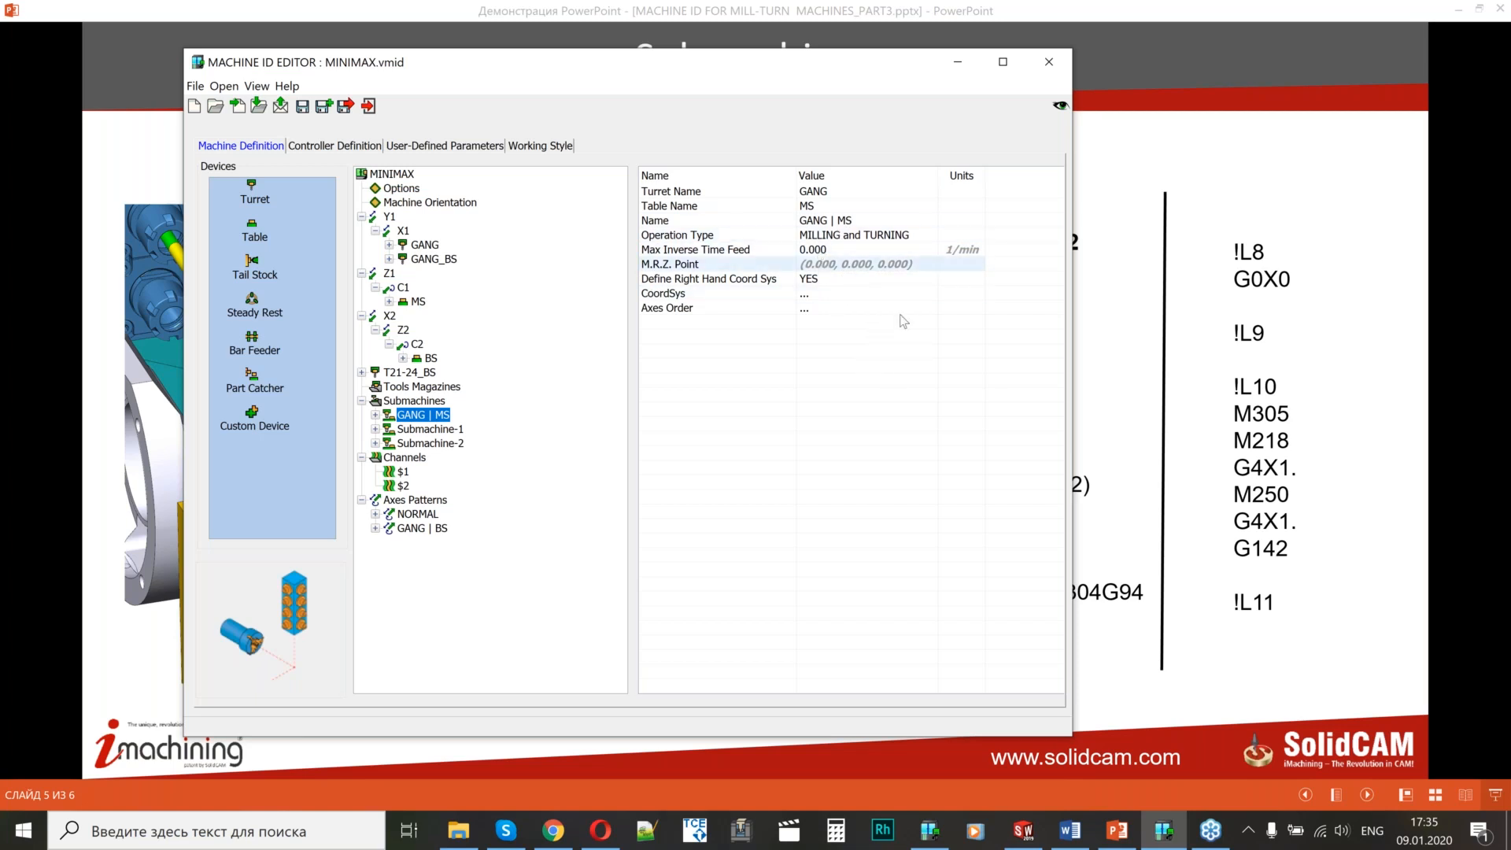
# Show the CoordSys settings of the GANG | MS submachine and move the editor window aside.
pyautogui.click(375, 415)
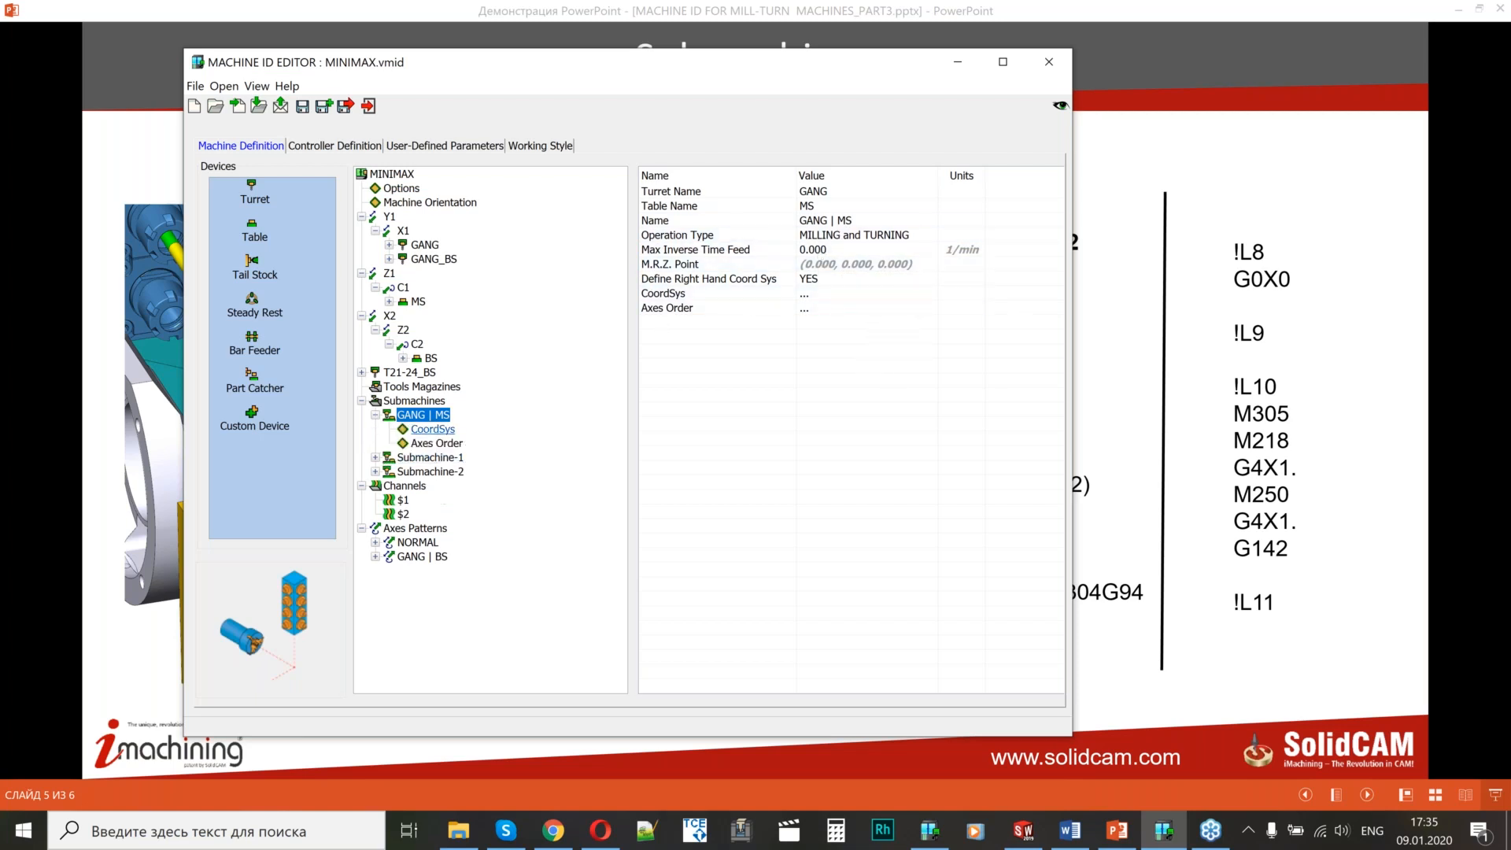
pyautogui.click(433, 429)
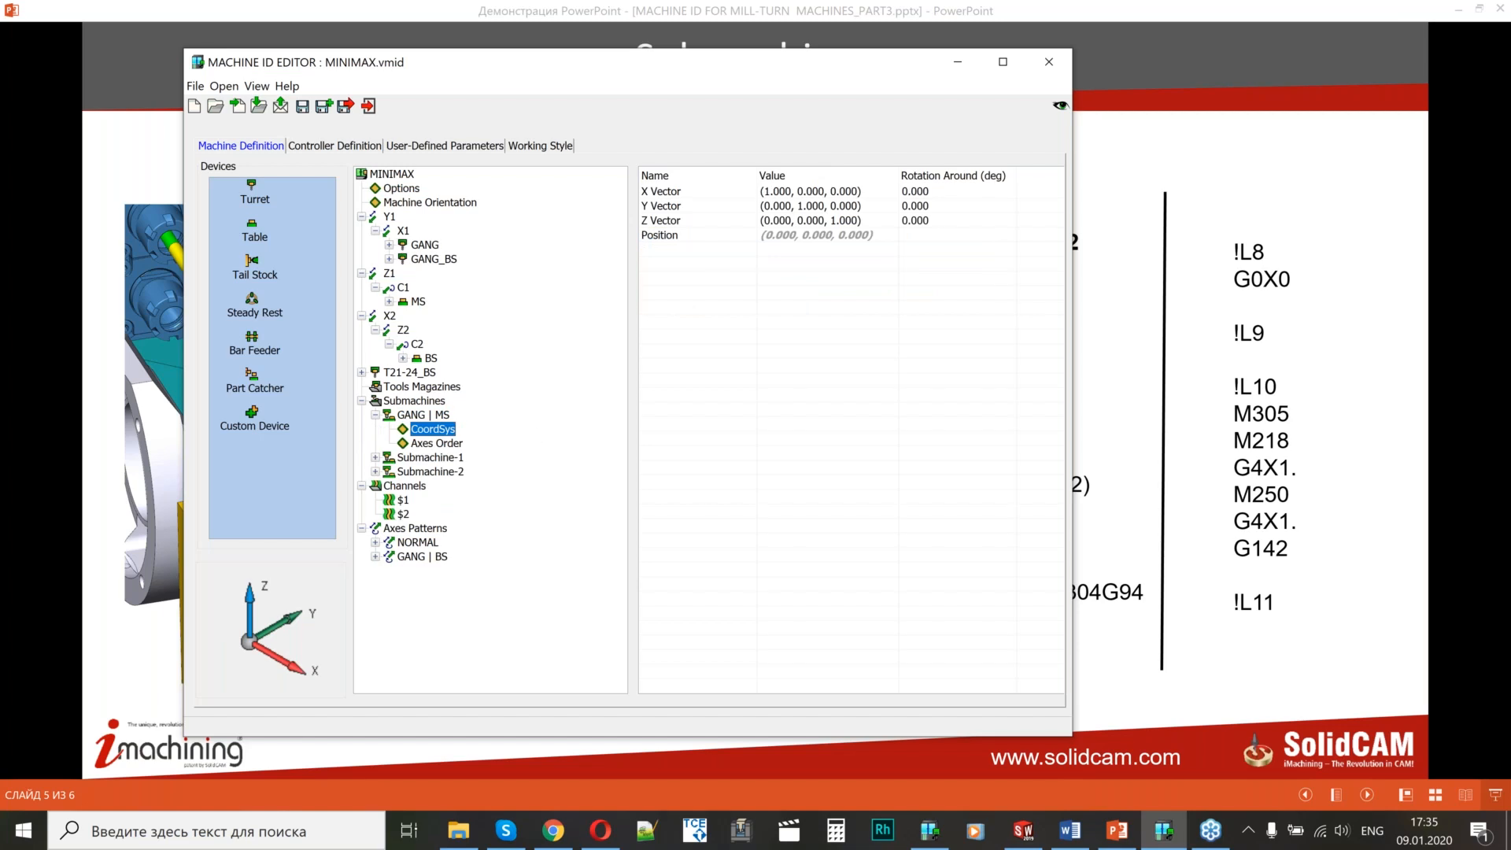
pyautogui.moveTo(694, 77); pyautogui.dragTo(539, 52)
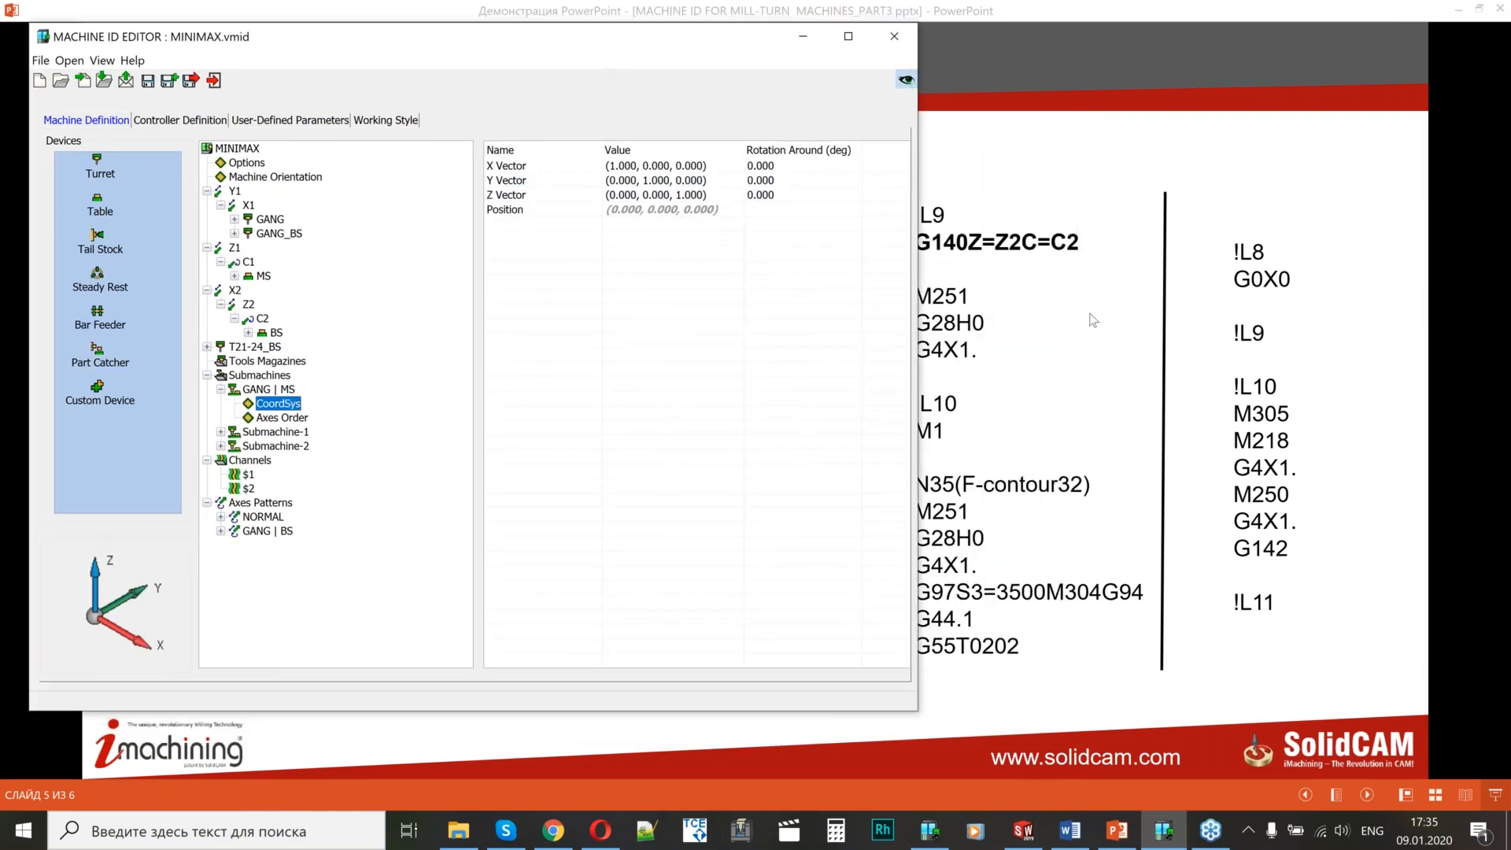
# Examine the axis directions of the gang's turning stations, including T31 and T32, in the machine preview.
pyautogui.moveTo(1076, 501); pyautogui.dragTo(980, 504, button='middle')
pyautogui.scroll(2, 1069, 470)
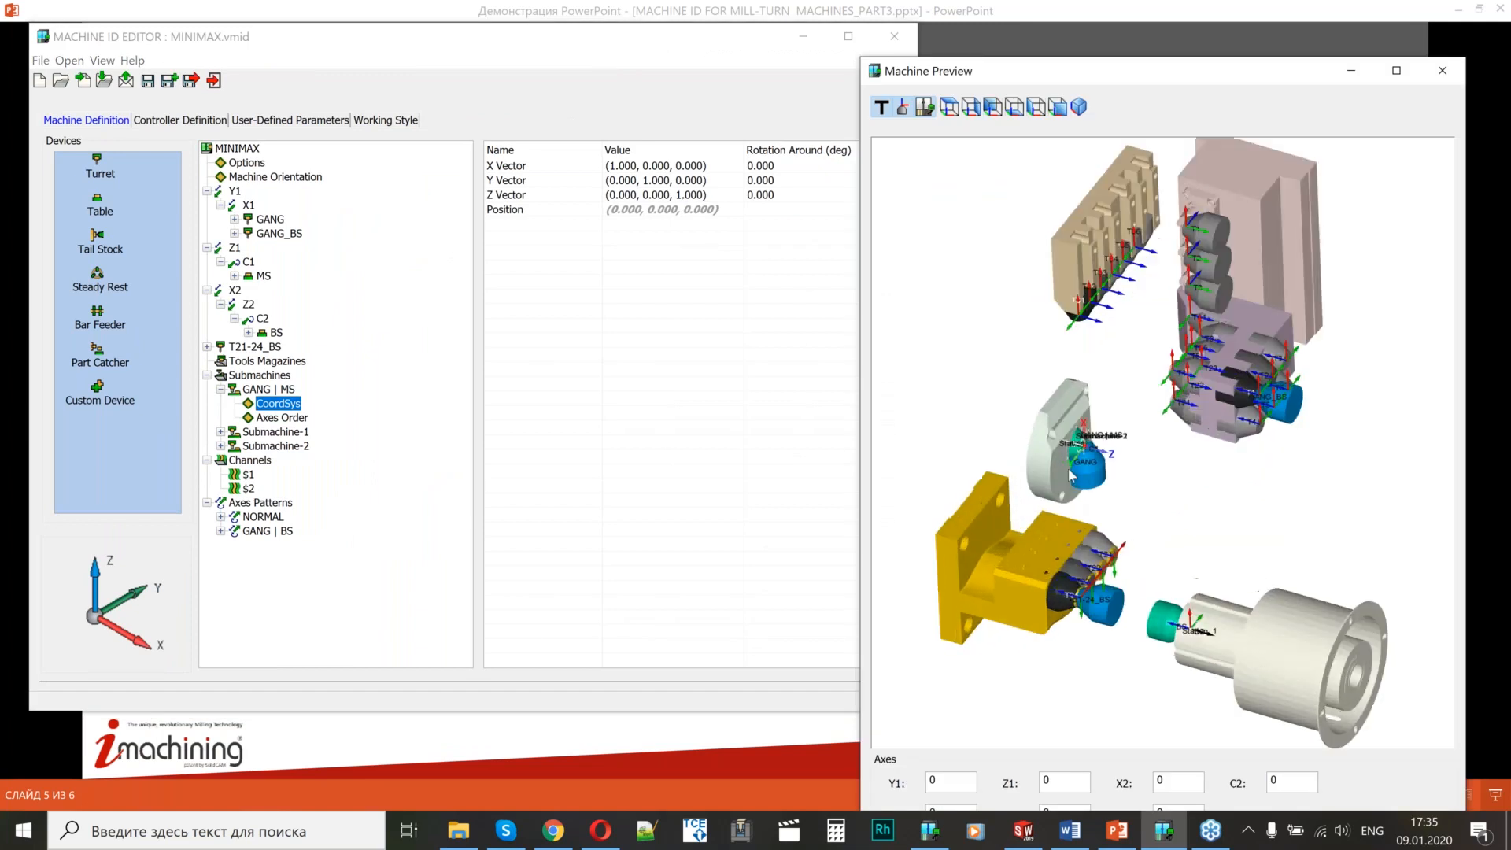
pyautogui.scroll(3, 1071, 476)
pyautogui.scroll(-4, 1111, 451)
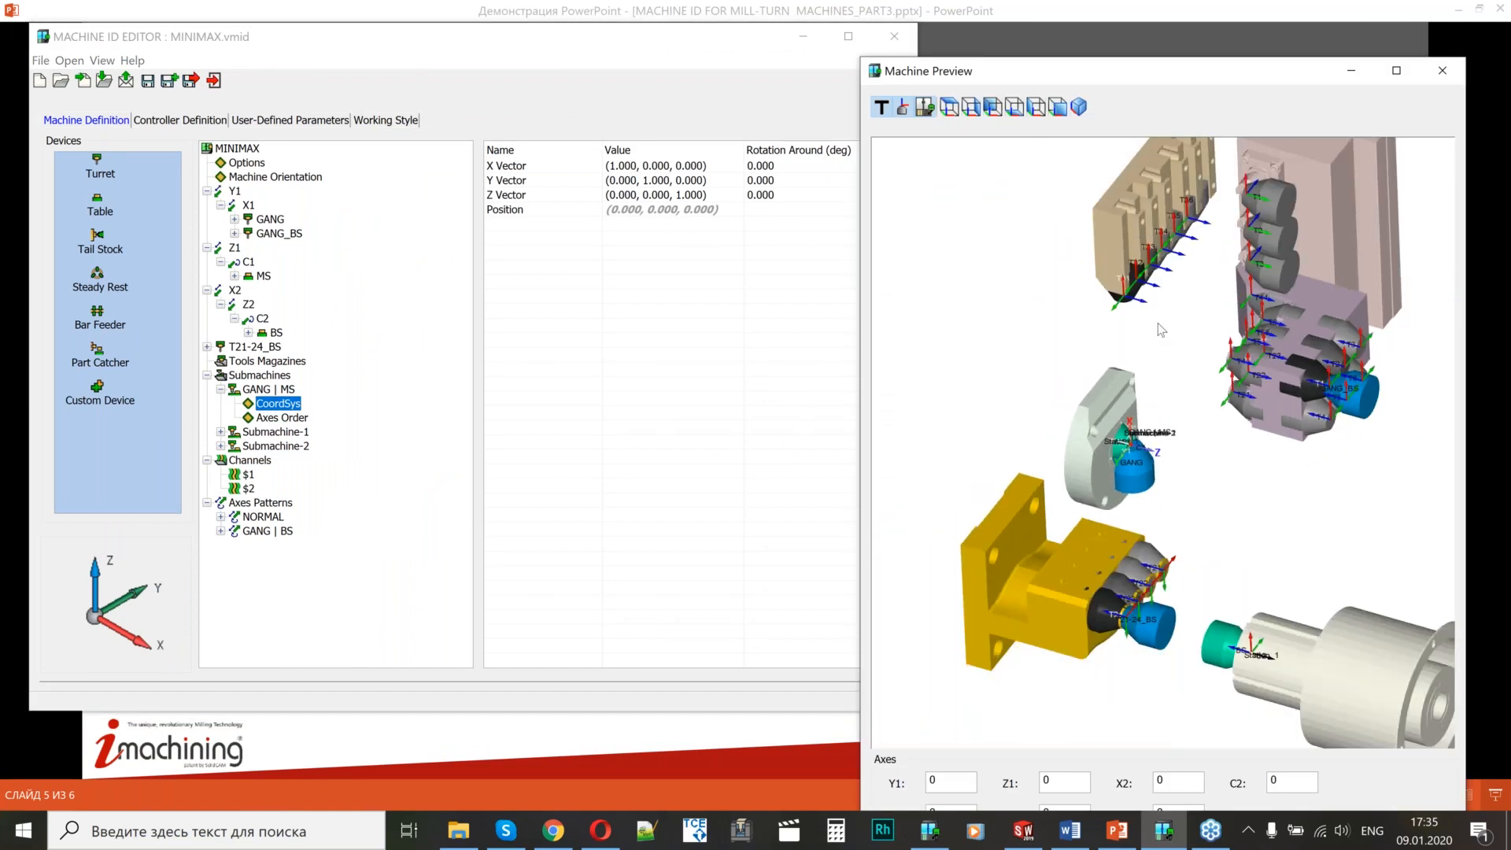
pyautogui.scroll(2, 1036, 354)
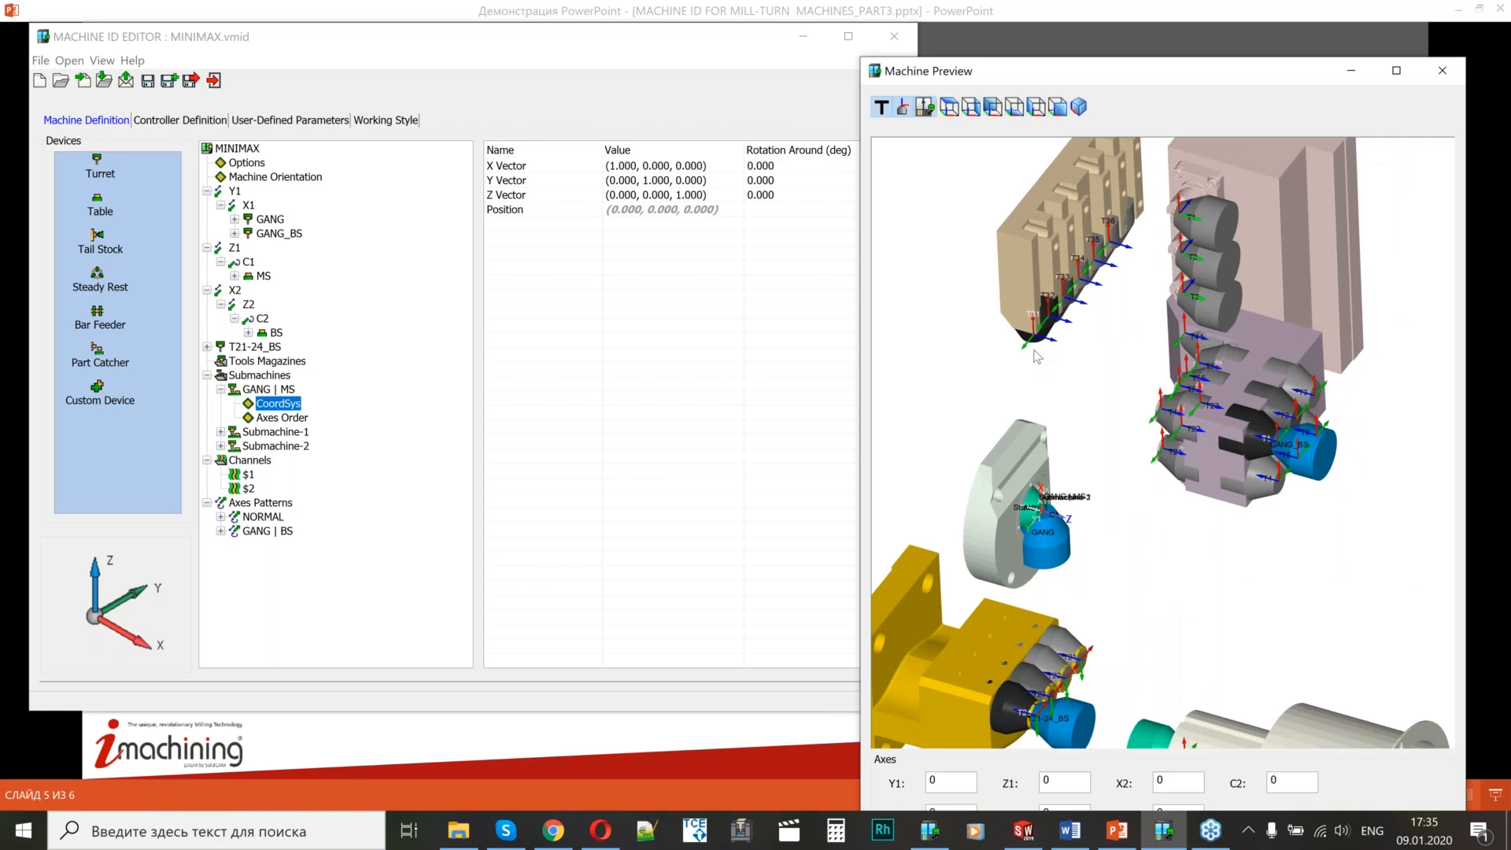
pyautogui.scroll(2, 1178, 401)
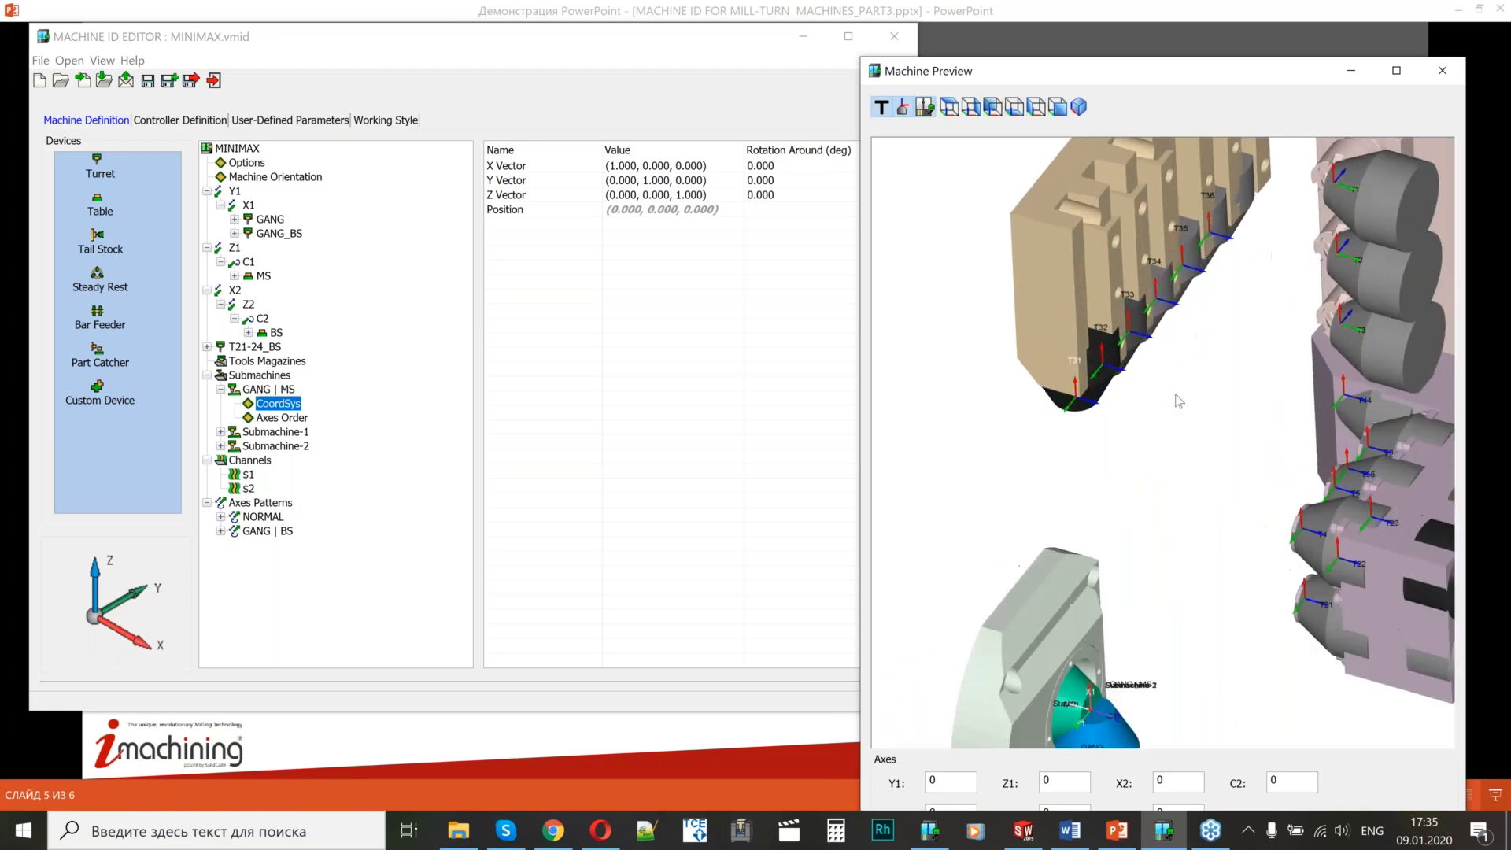
pyautogui.scroll(1, 1056, 415)
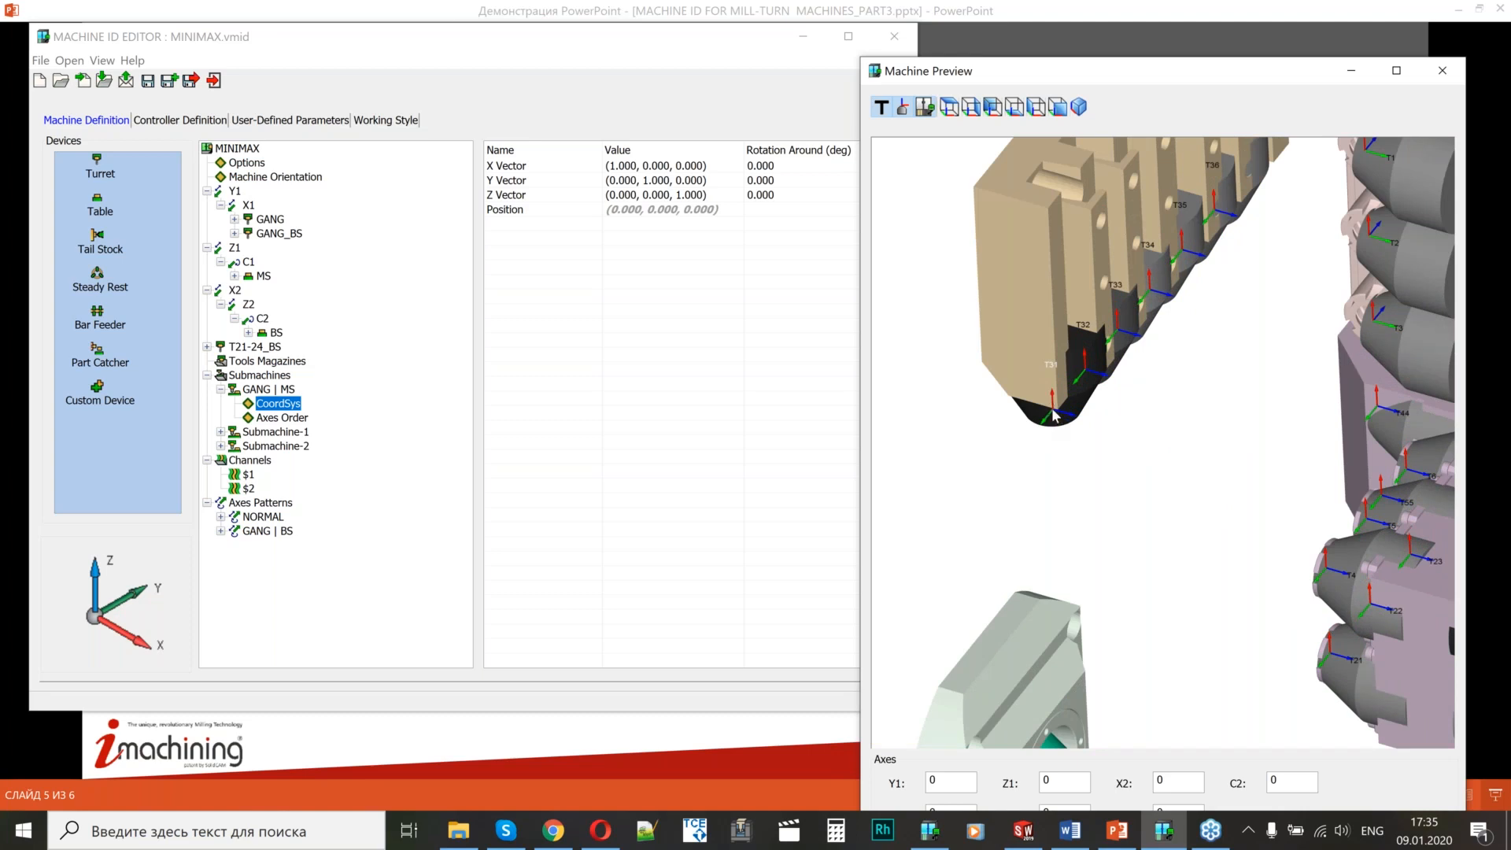
# Compare the main spindle's coordinate system with the GANG turret's in the machine preview.
pyautogui.scroll(-3, 1055, 414)
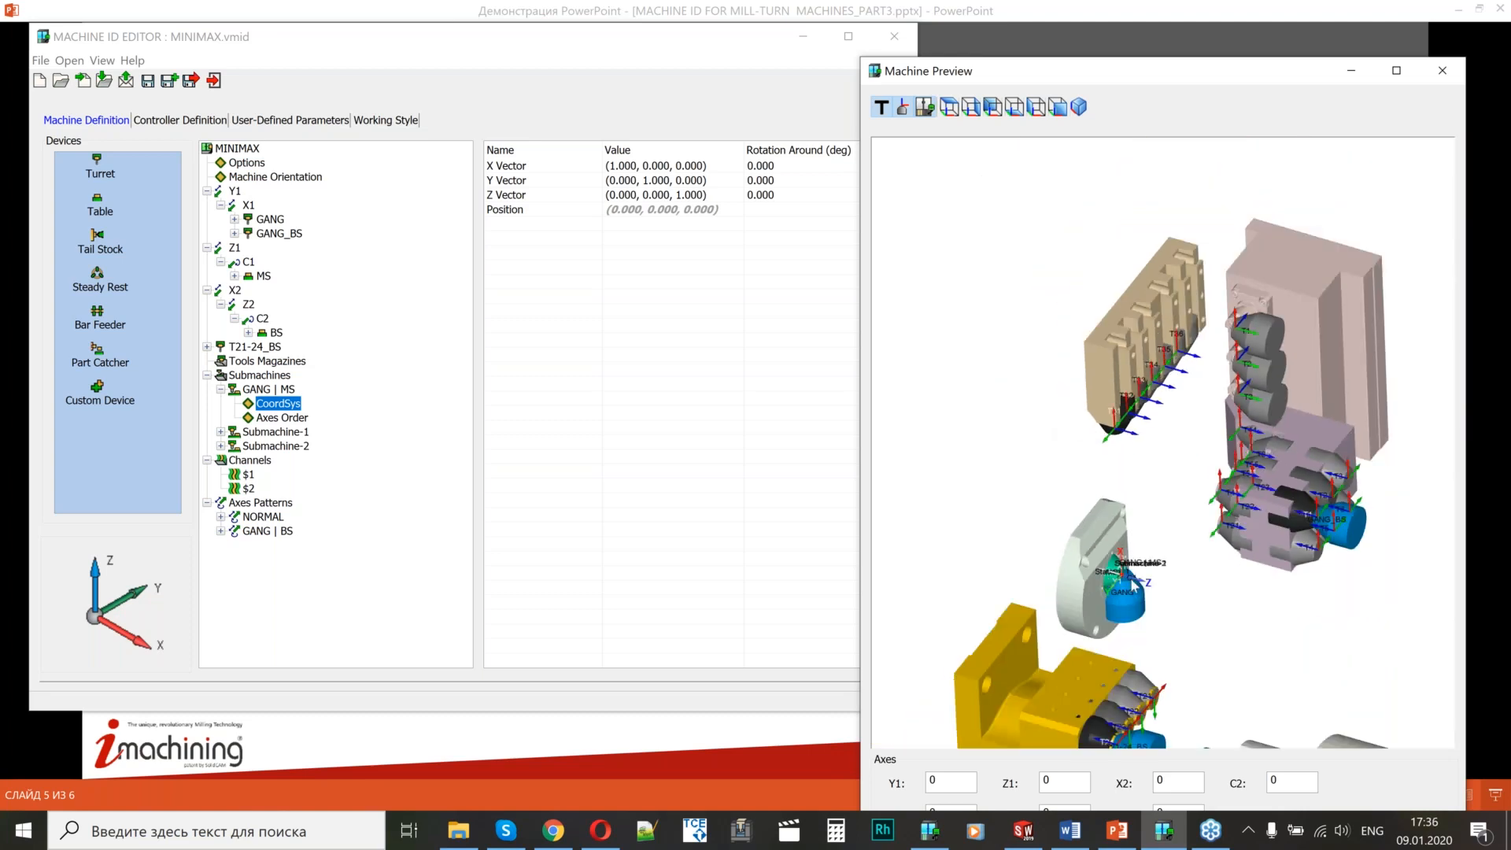
pyautogui.scroll(3, 1162, 589)
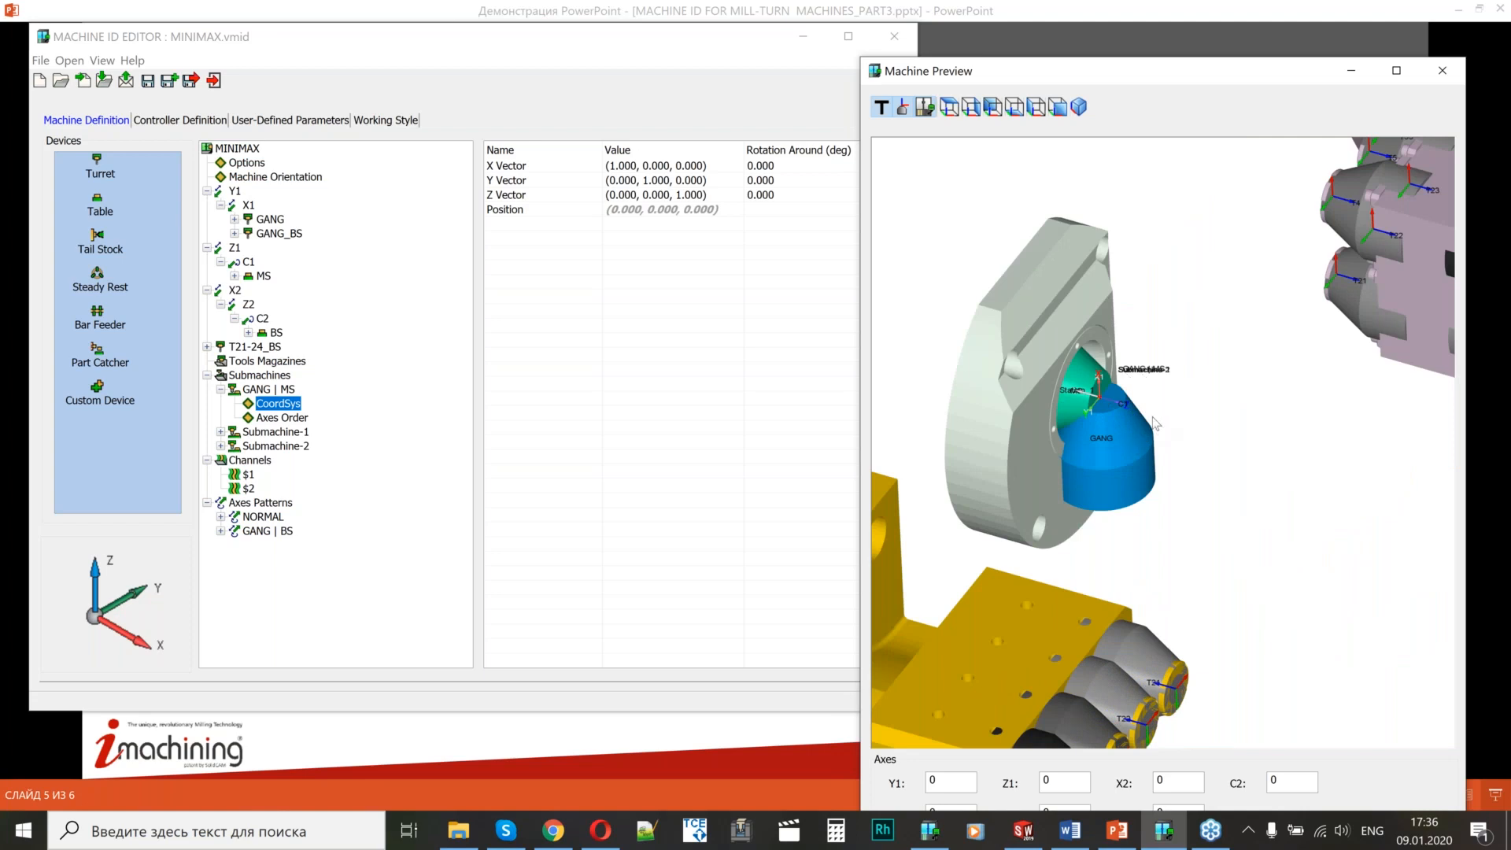
pyautogui.scroll(-3, 1131, 442)
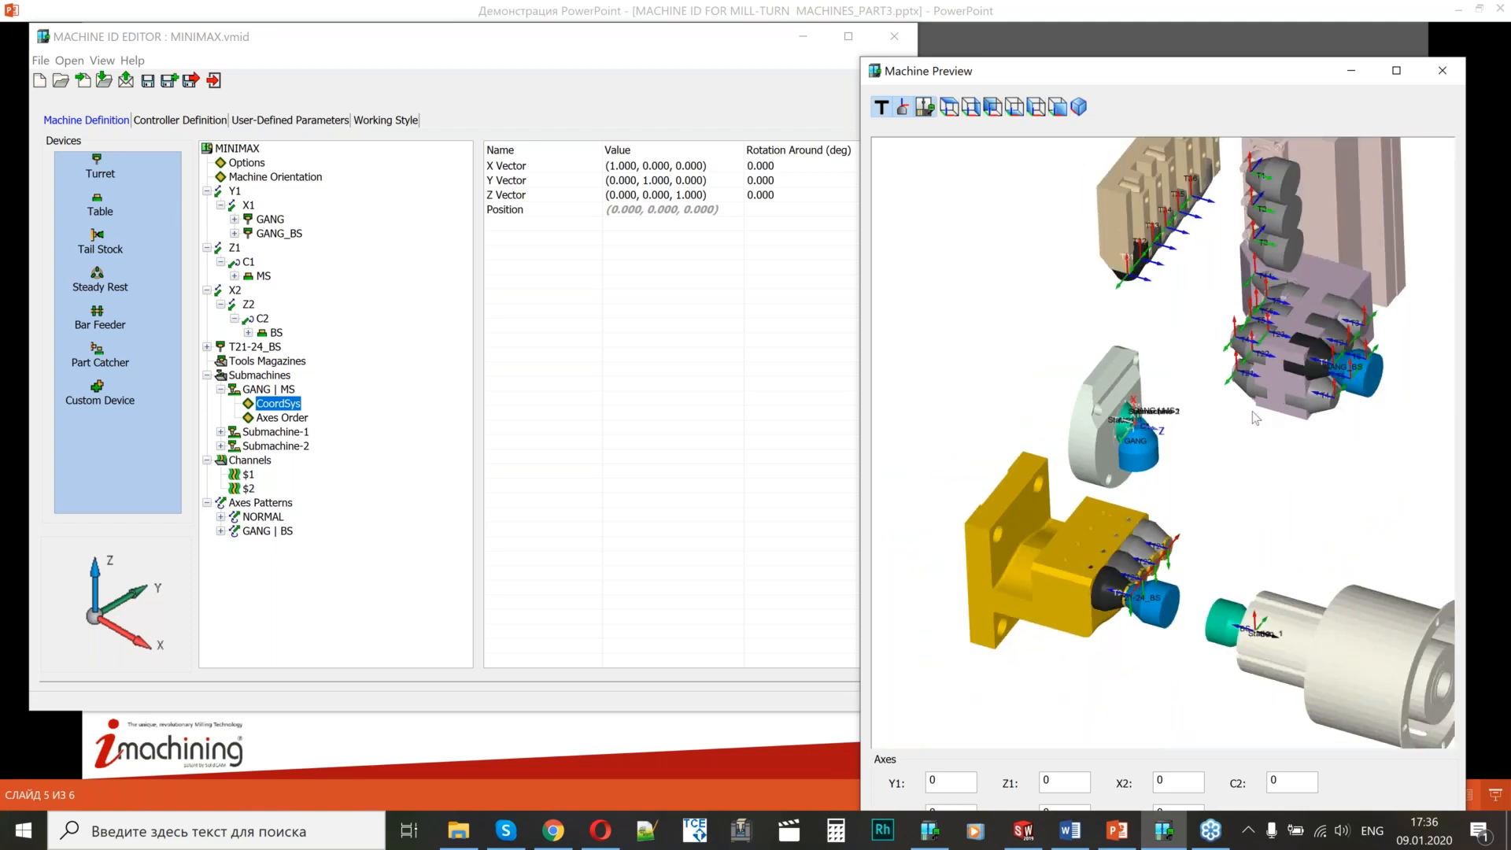
# Show the Axes Order settings of the GANG | MS submachine and move the machine preview slightly aside.
pyautogui.scroll(1, 1134, 440)
pyautogui.scroll(2, 1105, 468)
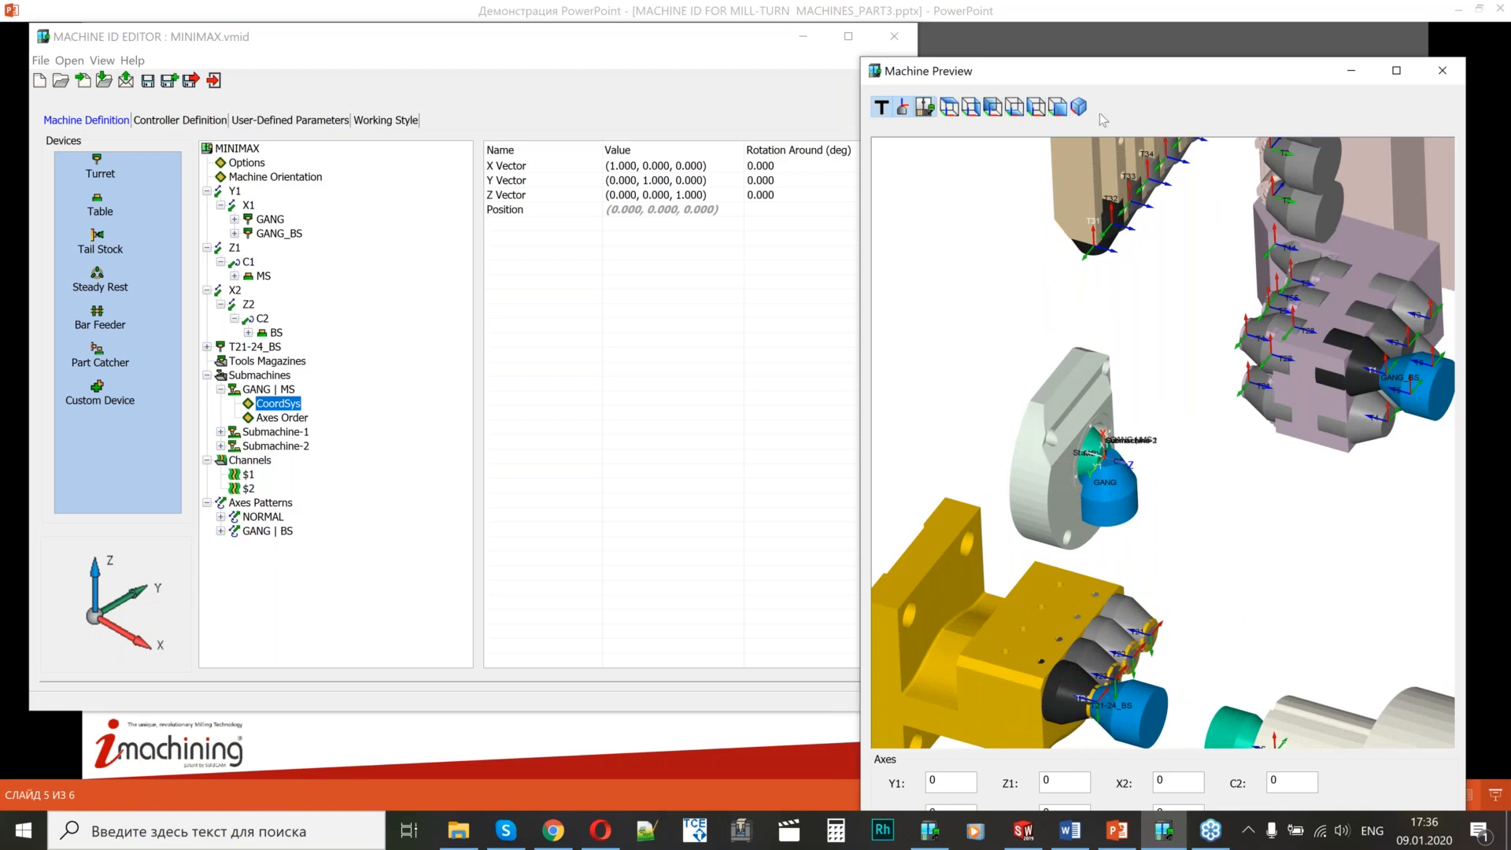
pyautogui.moveTo(1116, 72); pyautogui.dragTo(1136, 45)
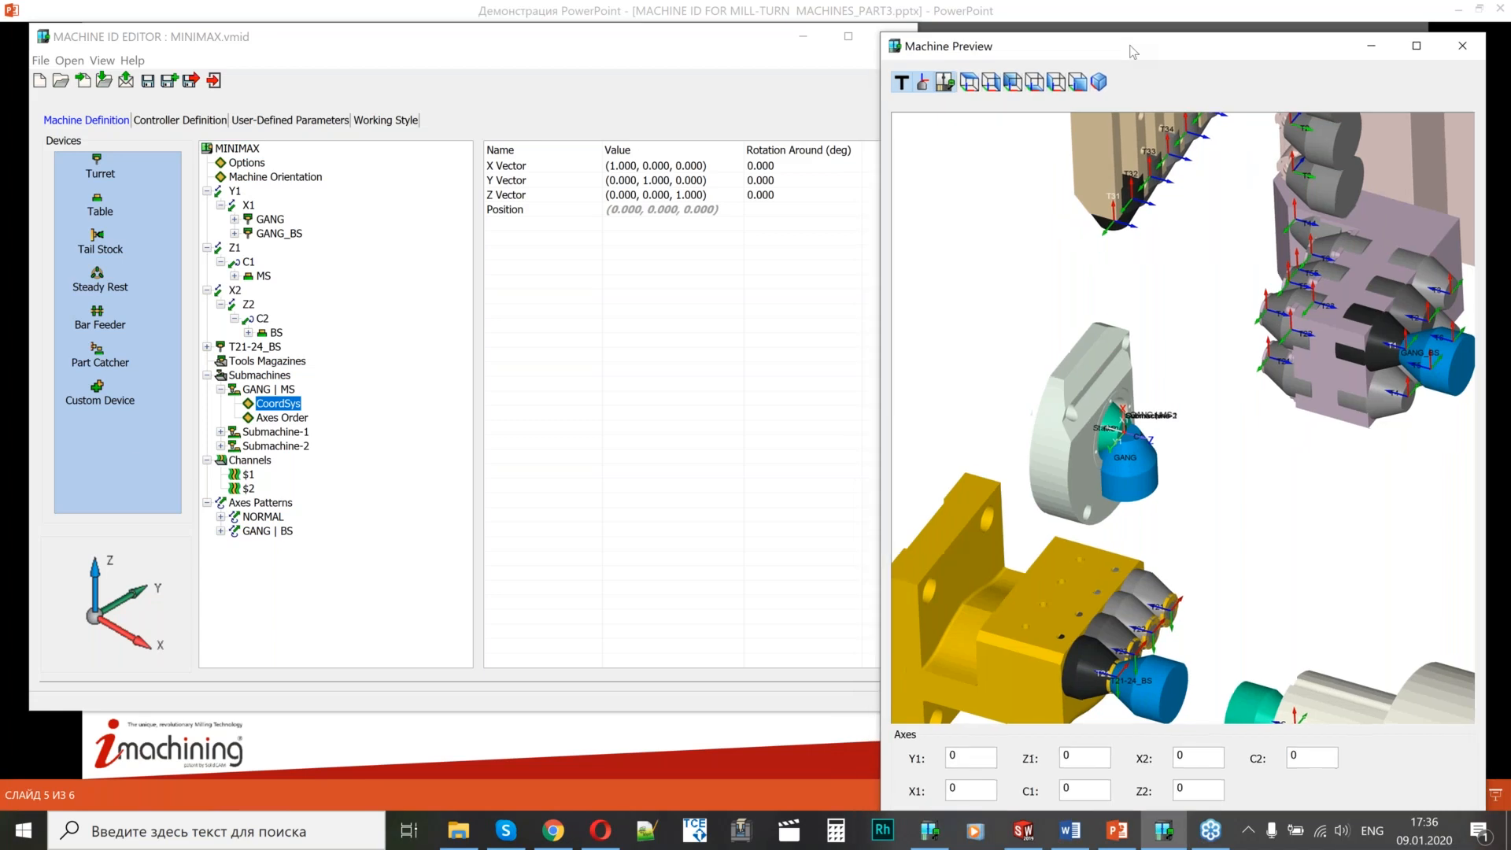
pyautogui.click(283, 418)
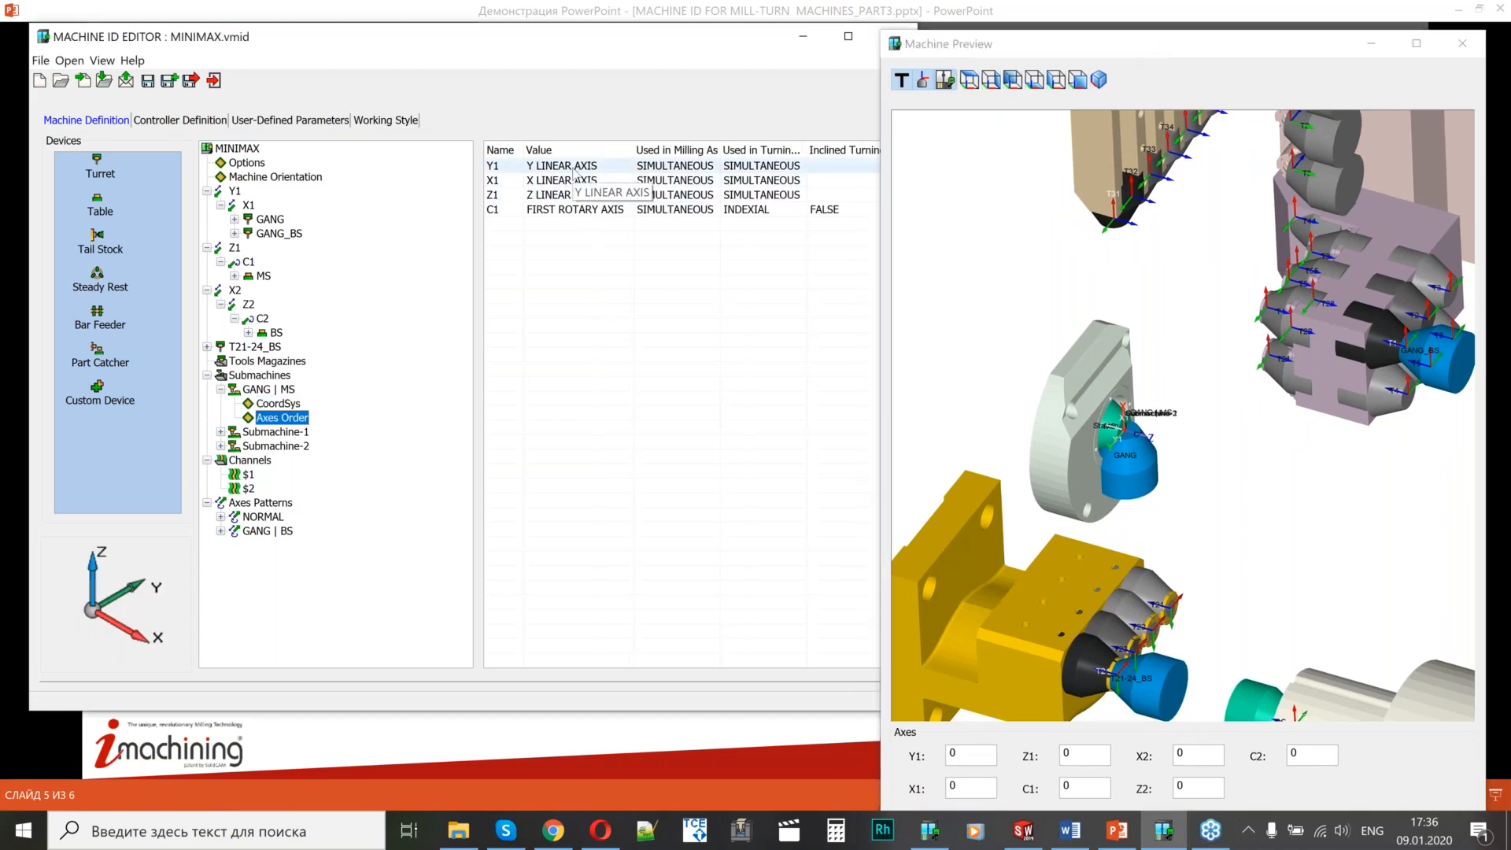
# Move the Y1 axis to 100 in the machine preview to demonstrate how the gang travels.
pyautogui.click(1162, 405)
pyautogui.scroll(-1, 1162, 405)
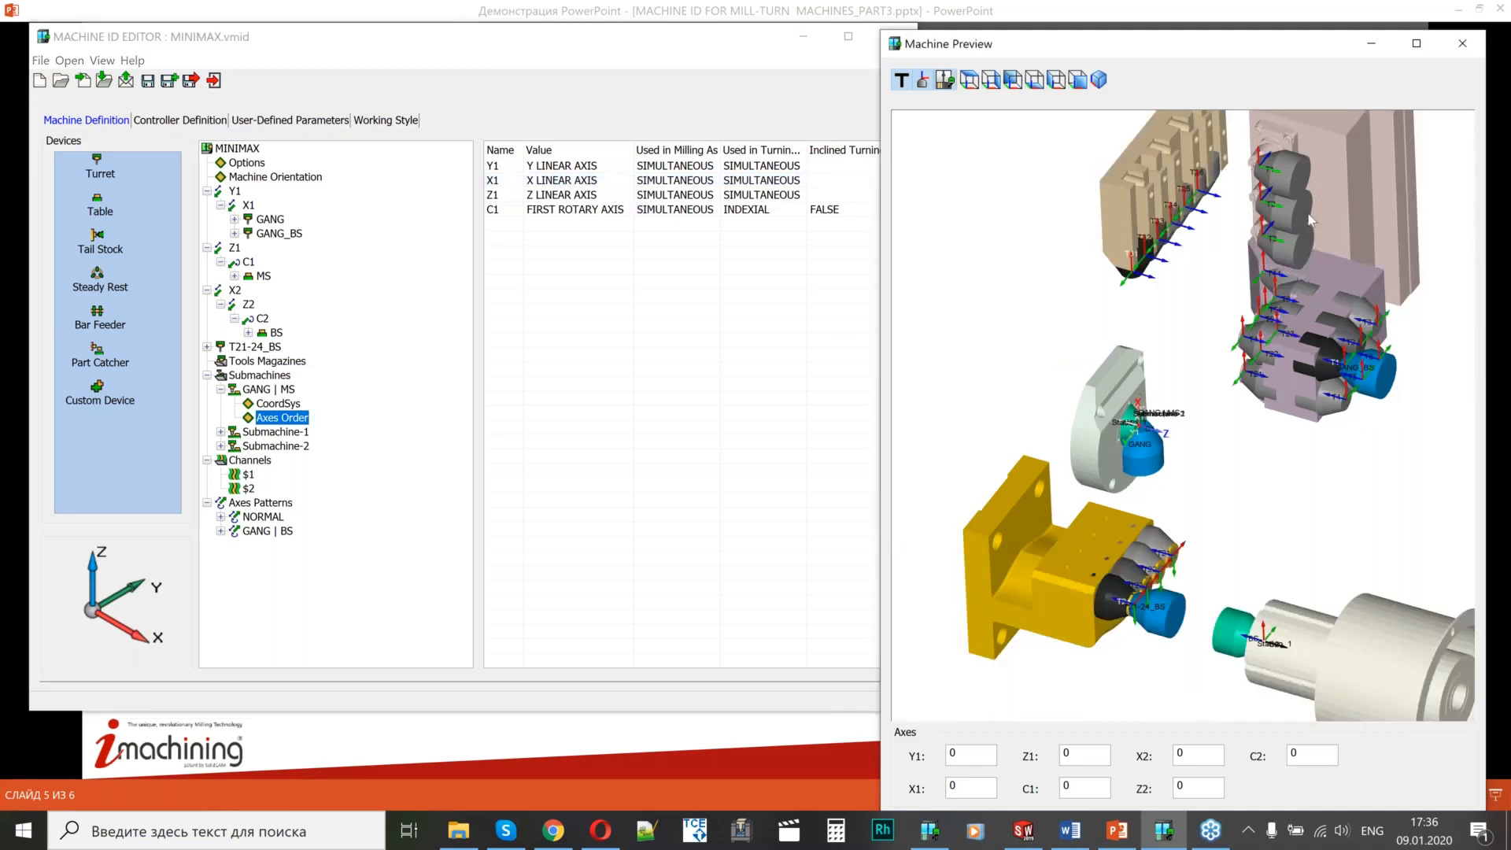
pyautogui.doubleClick(968, 754)
pyautogui.write('100')
pyautogui.press('Return')
pyautogui.doubleClick(986, 786)
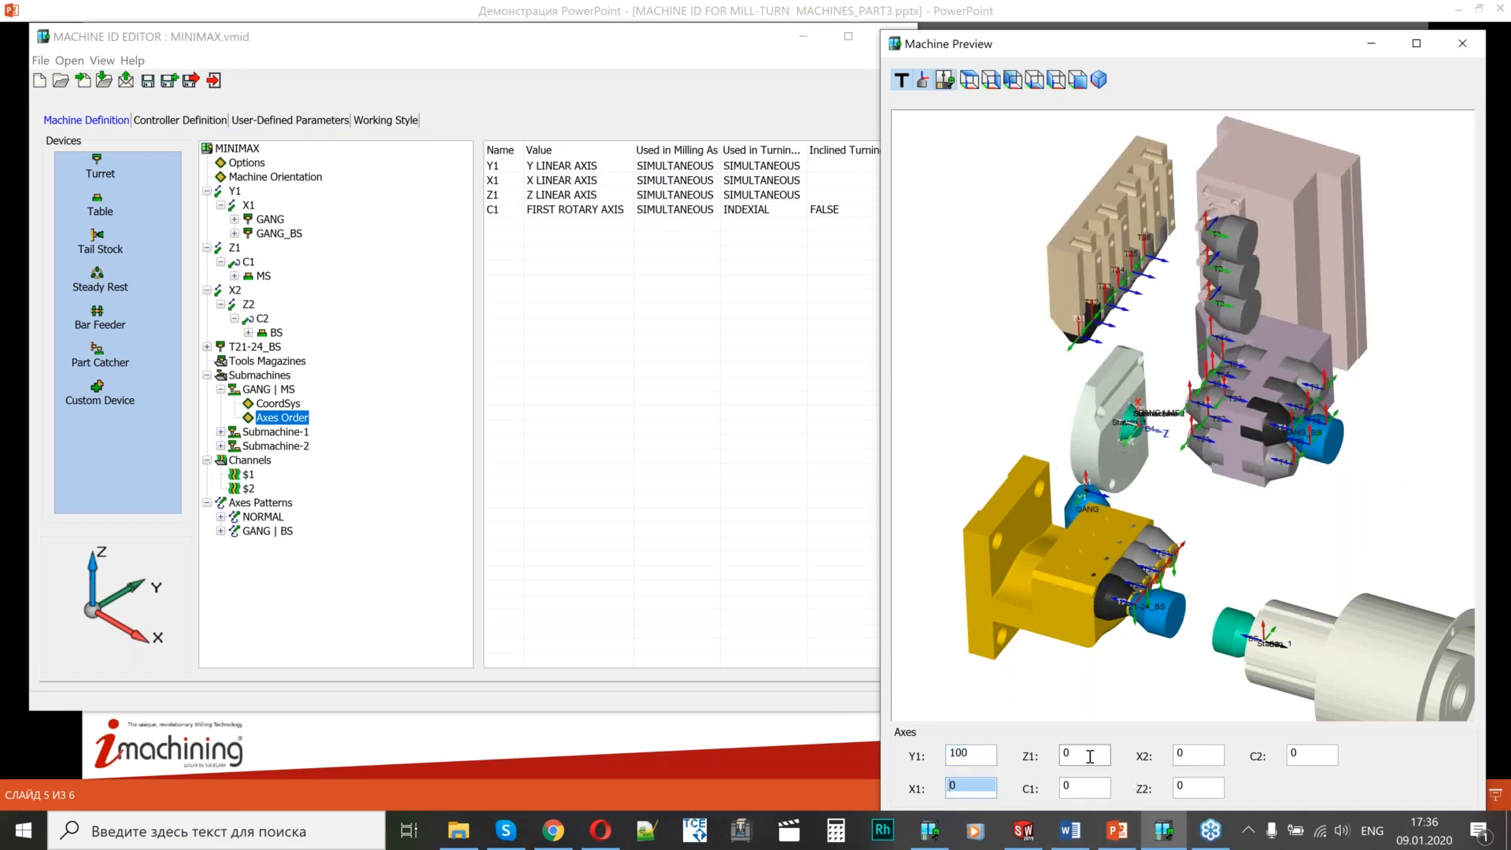
# Set the C1 first rotary axis of the GANG | MS submachine to NOT USED in turning.
pyautogui.scroll(2, 1137, 472)
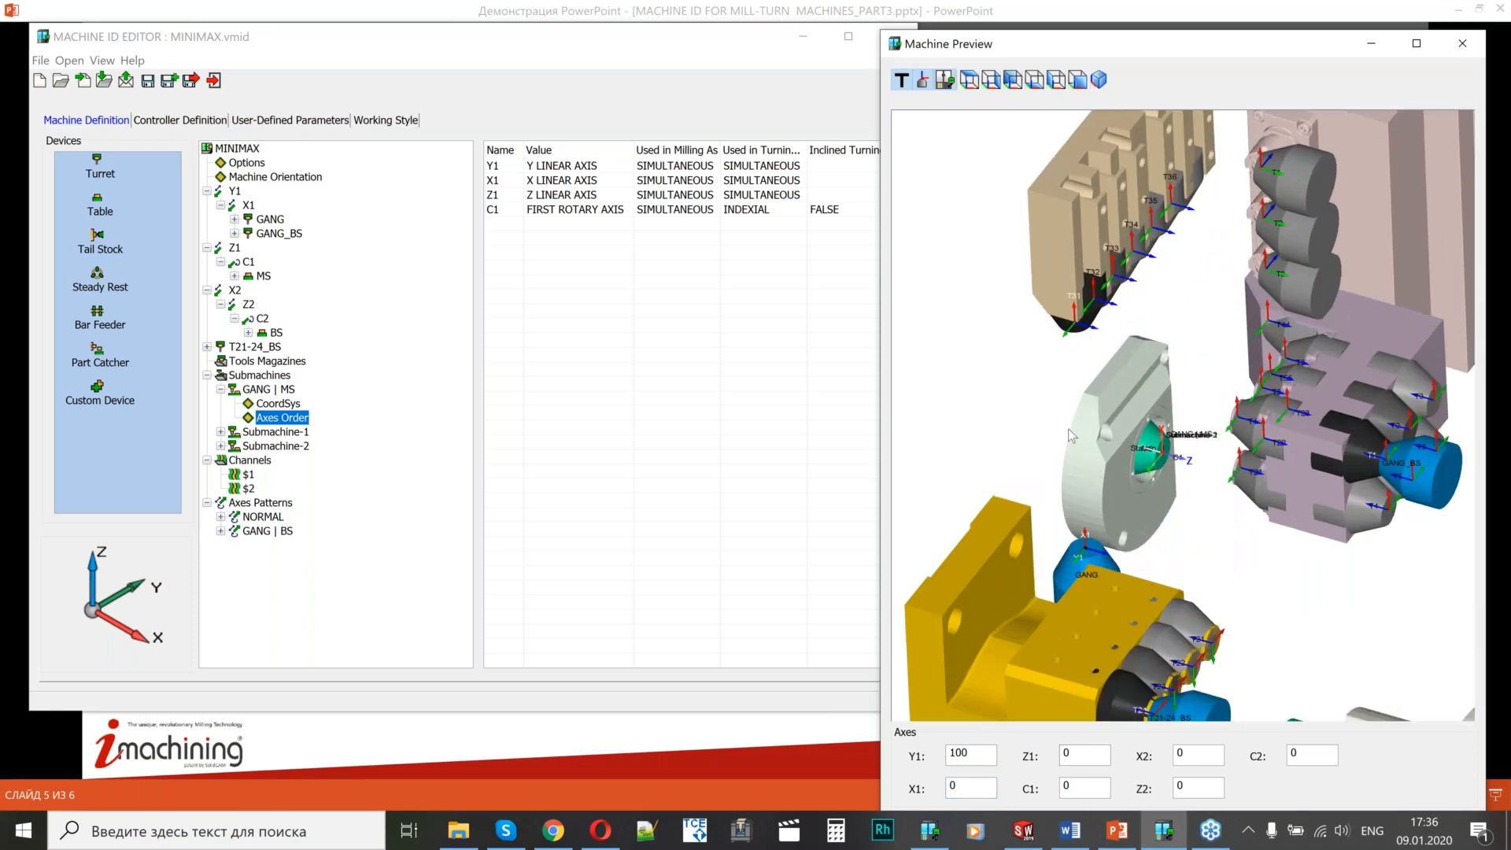
pyautogui.click(757, 210)
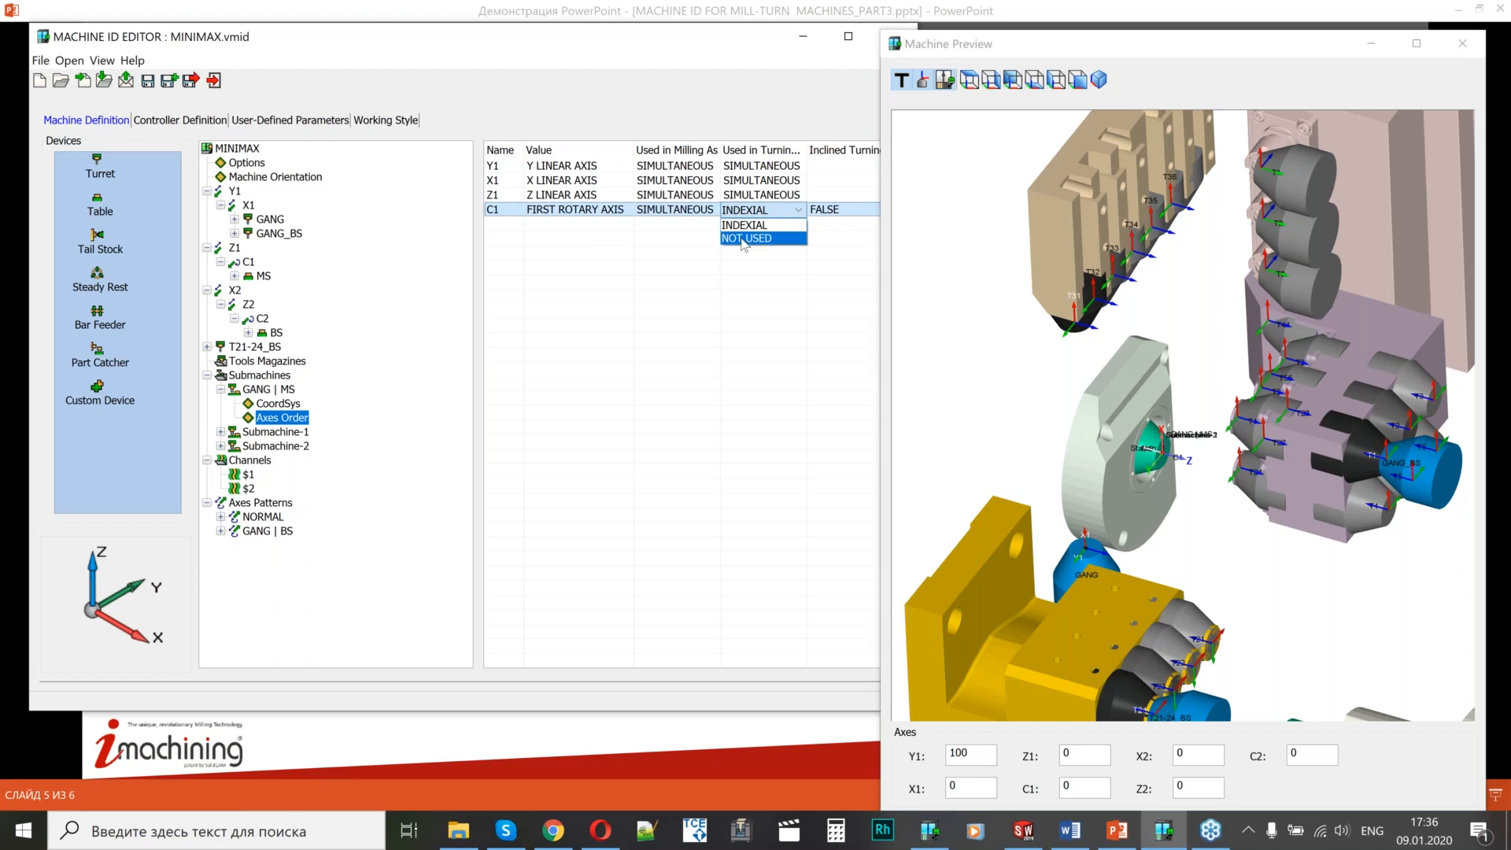
pyautogui.click(743, 238)
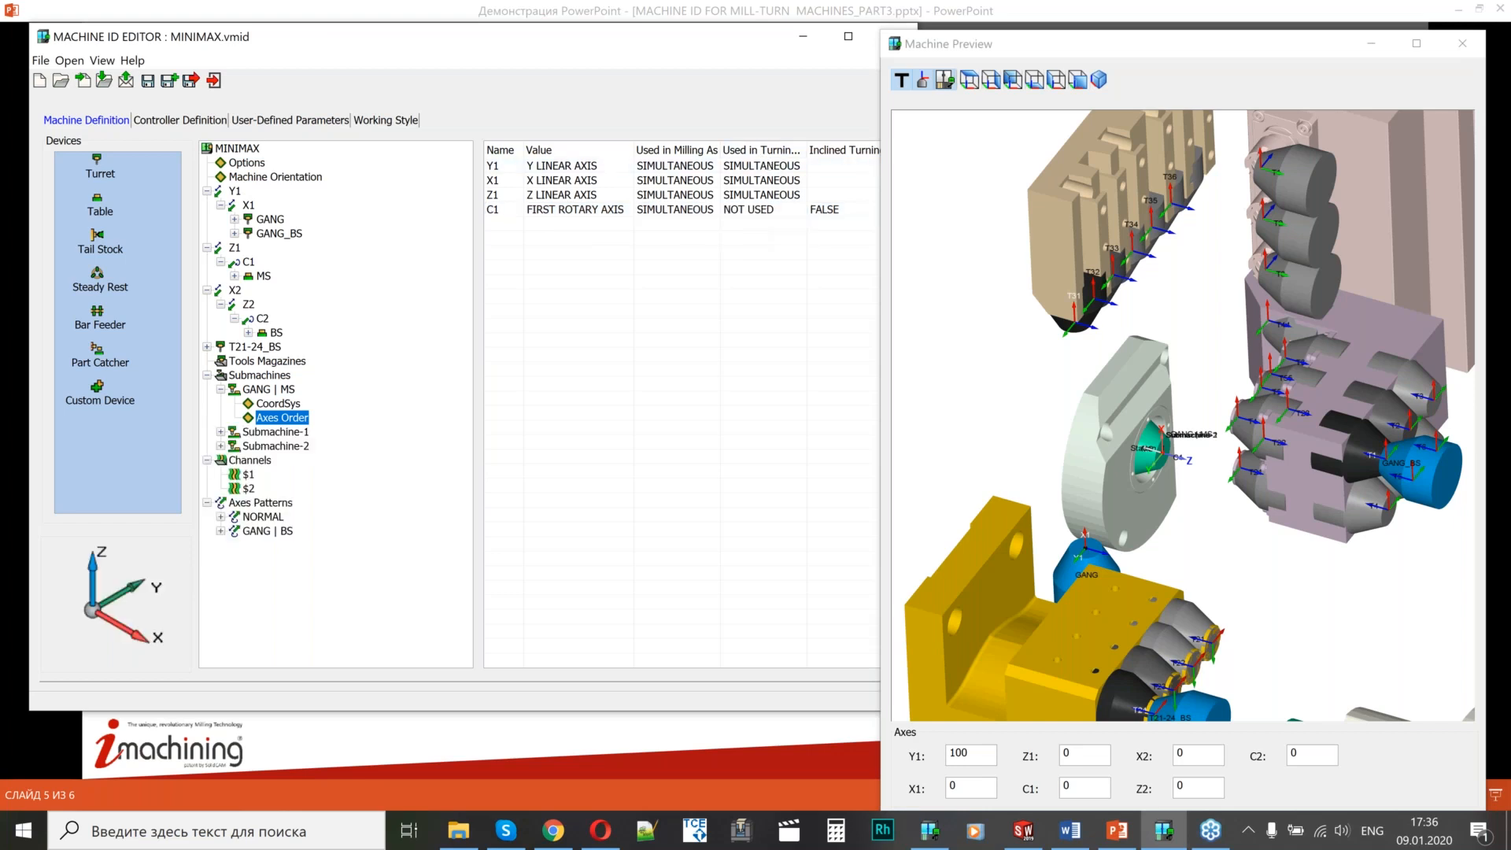
# Assign the GANG_BS turret and the BS table to Submachine-1, inspecting the assigned stations in the machine preview.
pyautogui.click(276, 433)
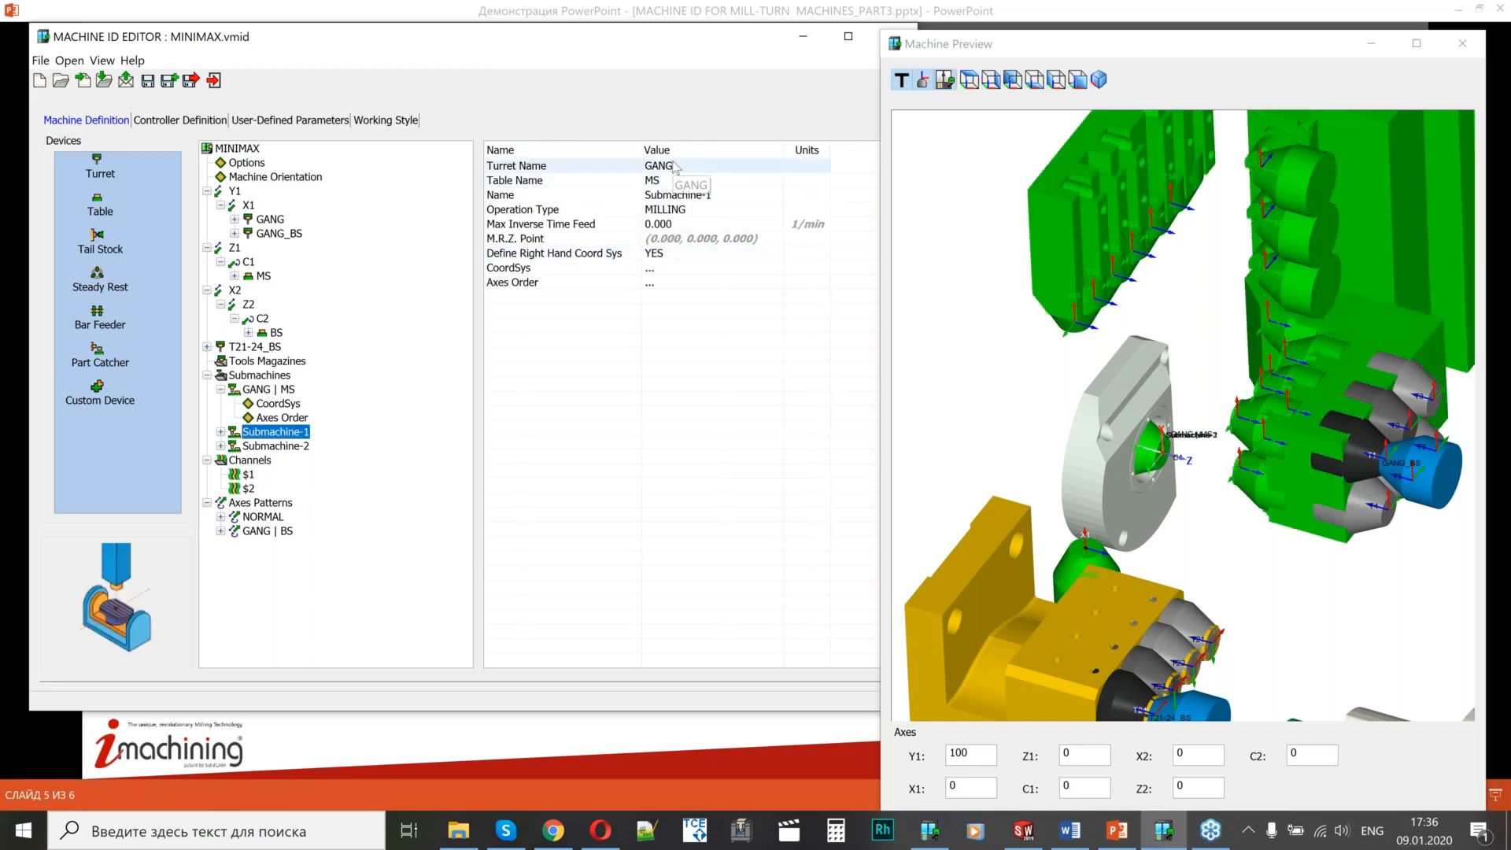
pyautogui.click(710, 167)
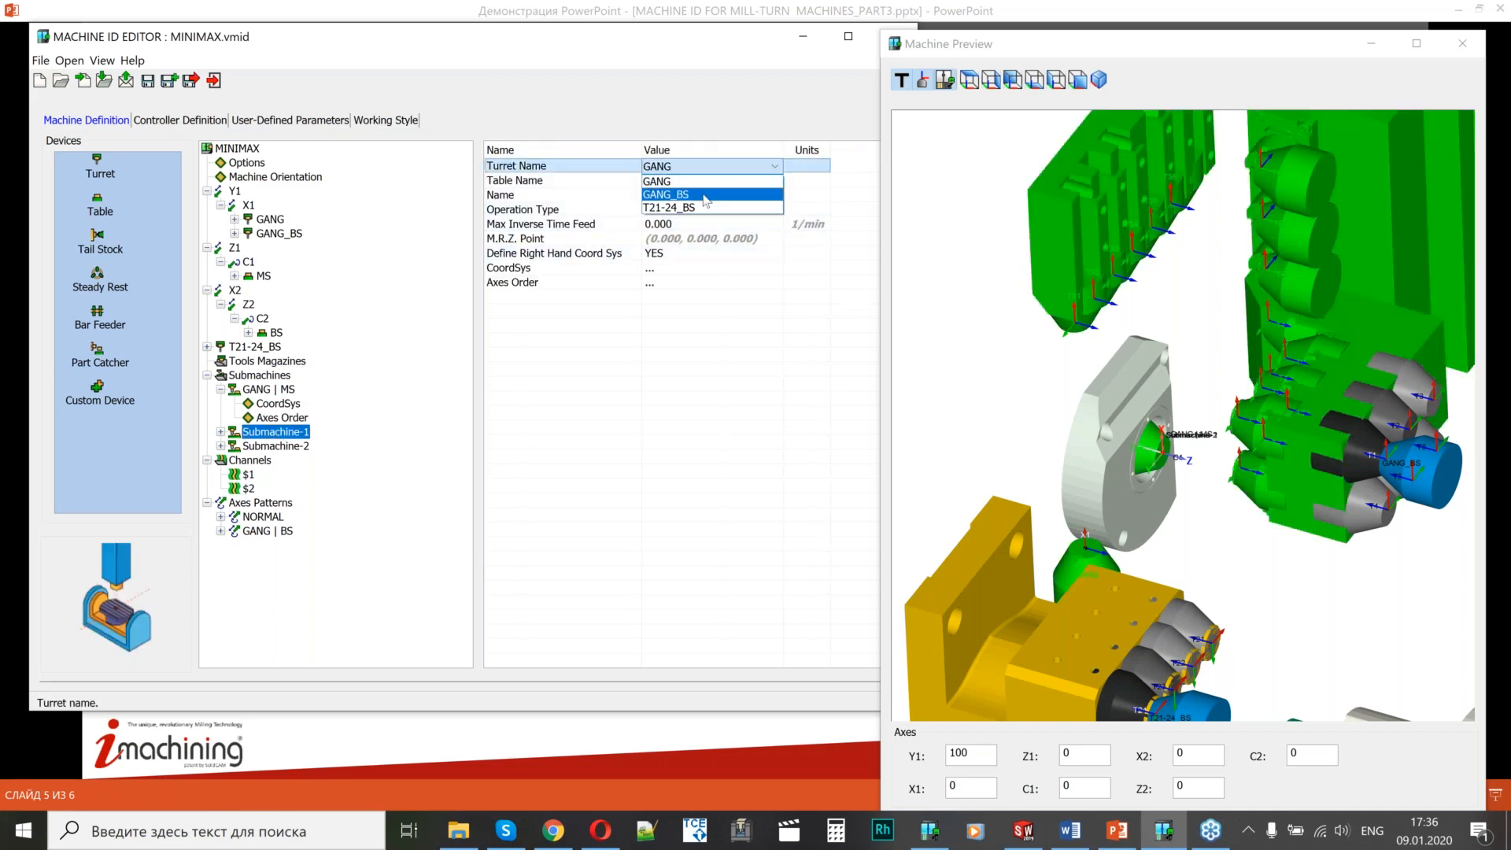
pyautogui.click(706, 194)
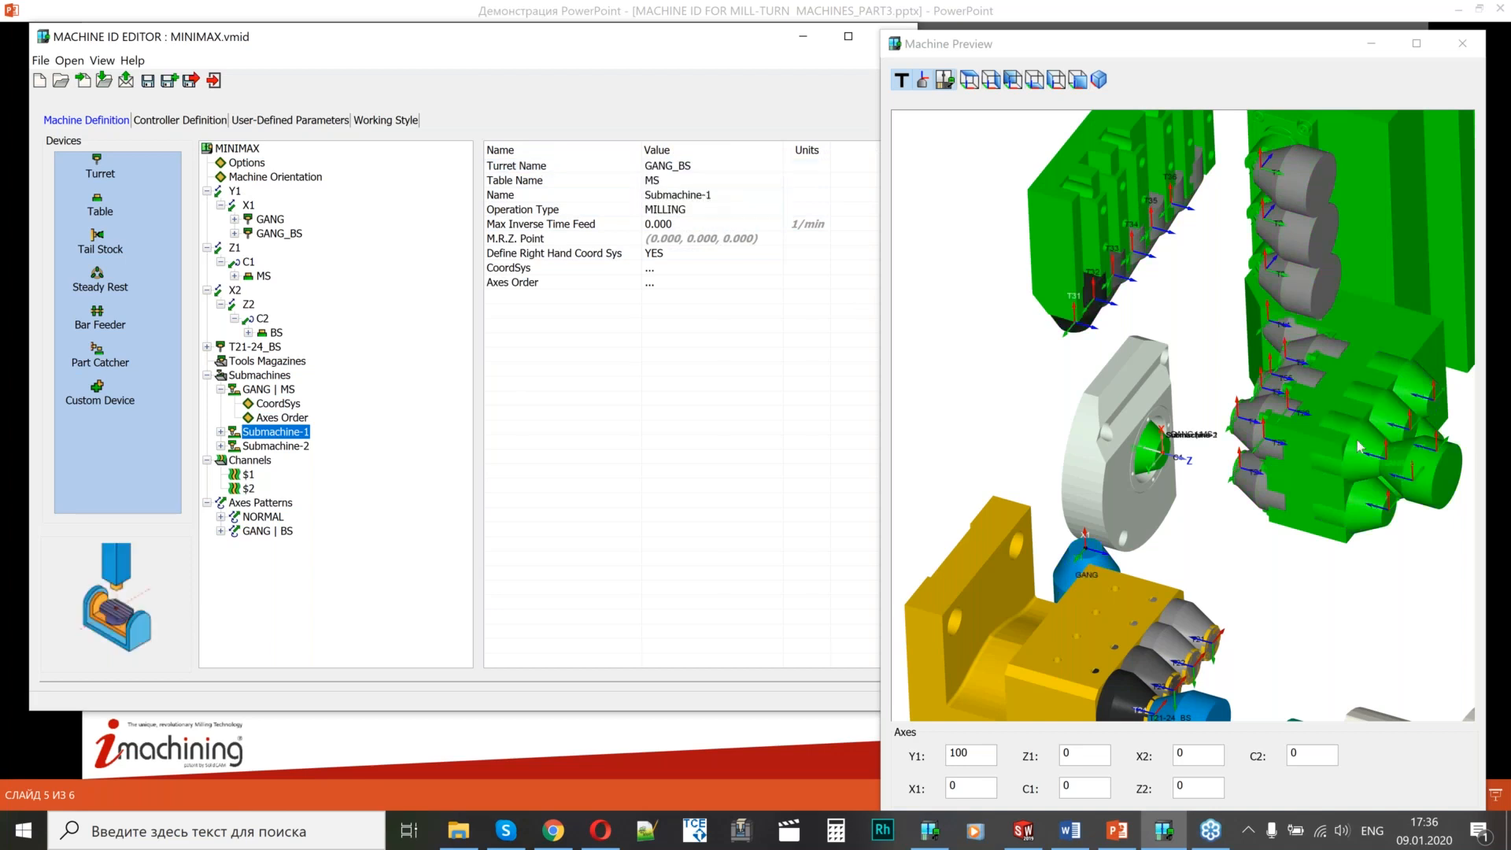
pyautogui.scroll(-4, 1357, 447)
pyautogui.scroll(4, 1433, 469)
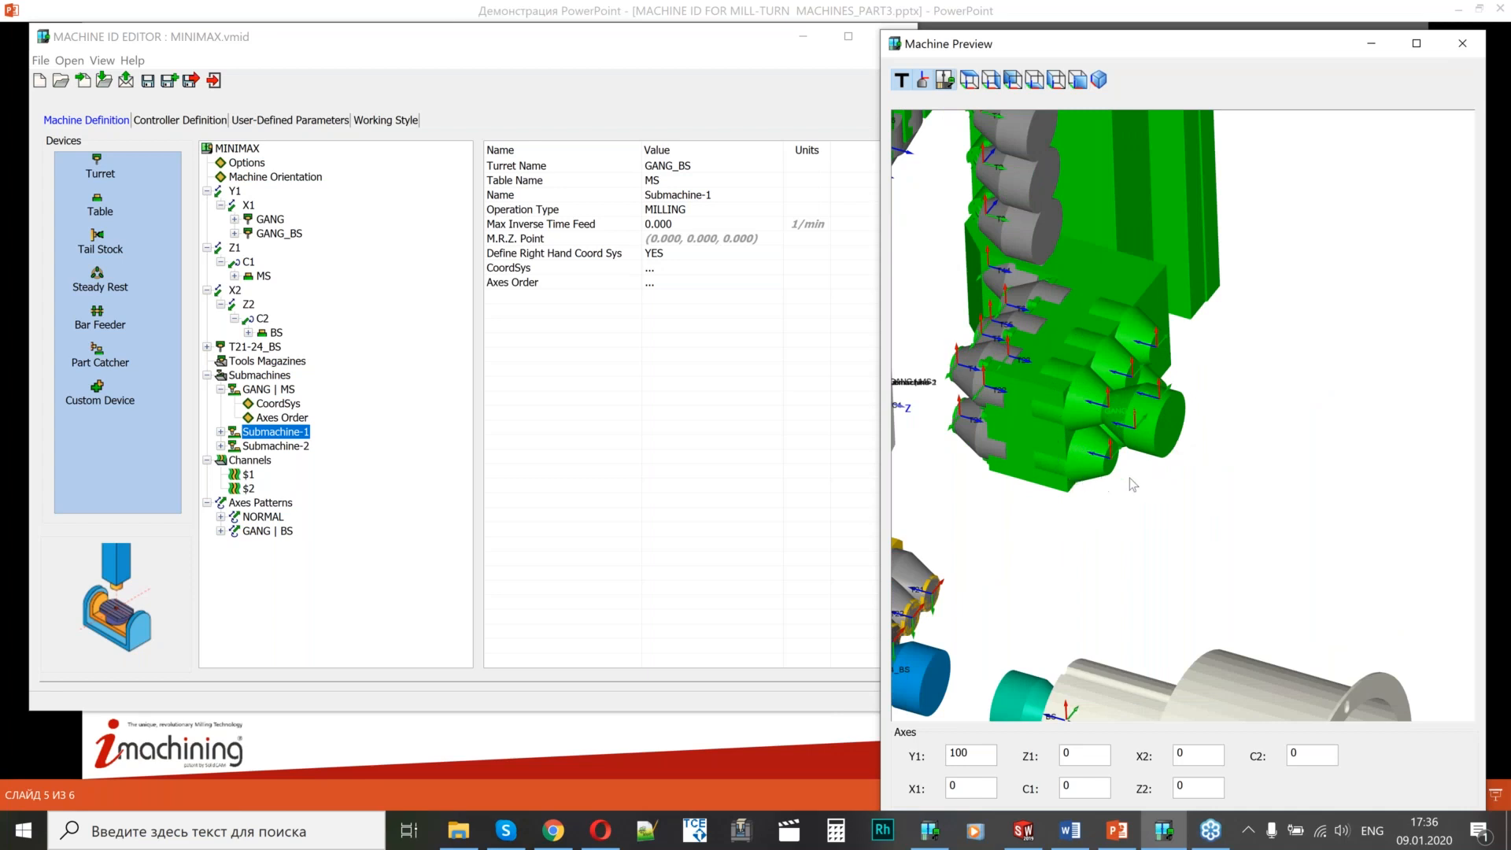
pyautogui.scroll(-2, 984, 425)
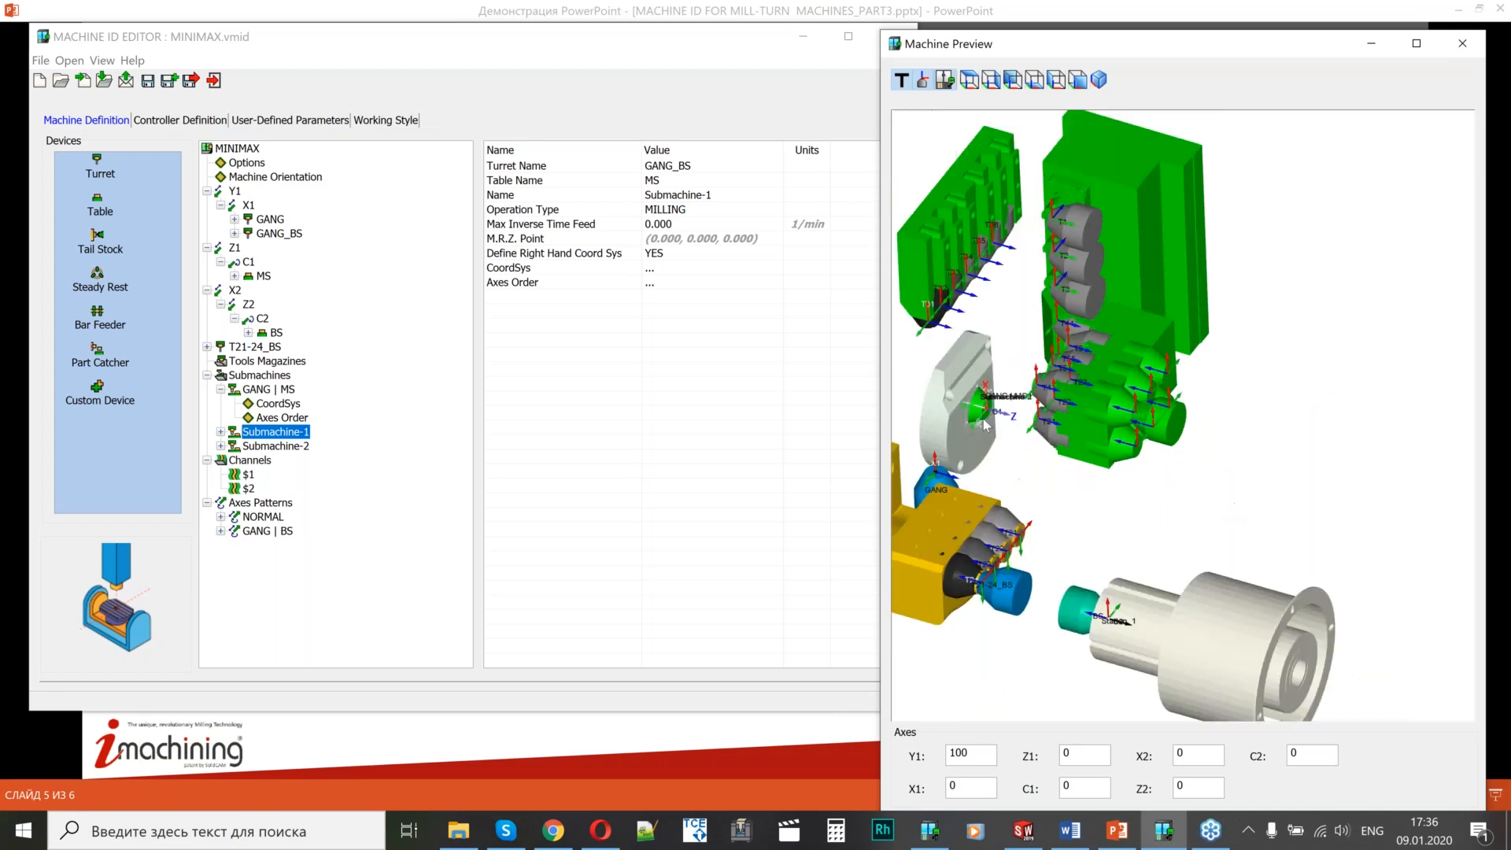
pyautogui.scroll(1, 1088, 325)
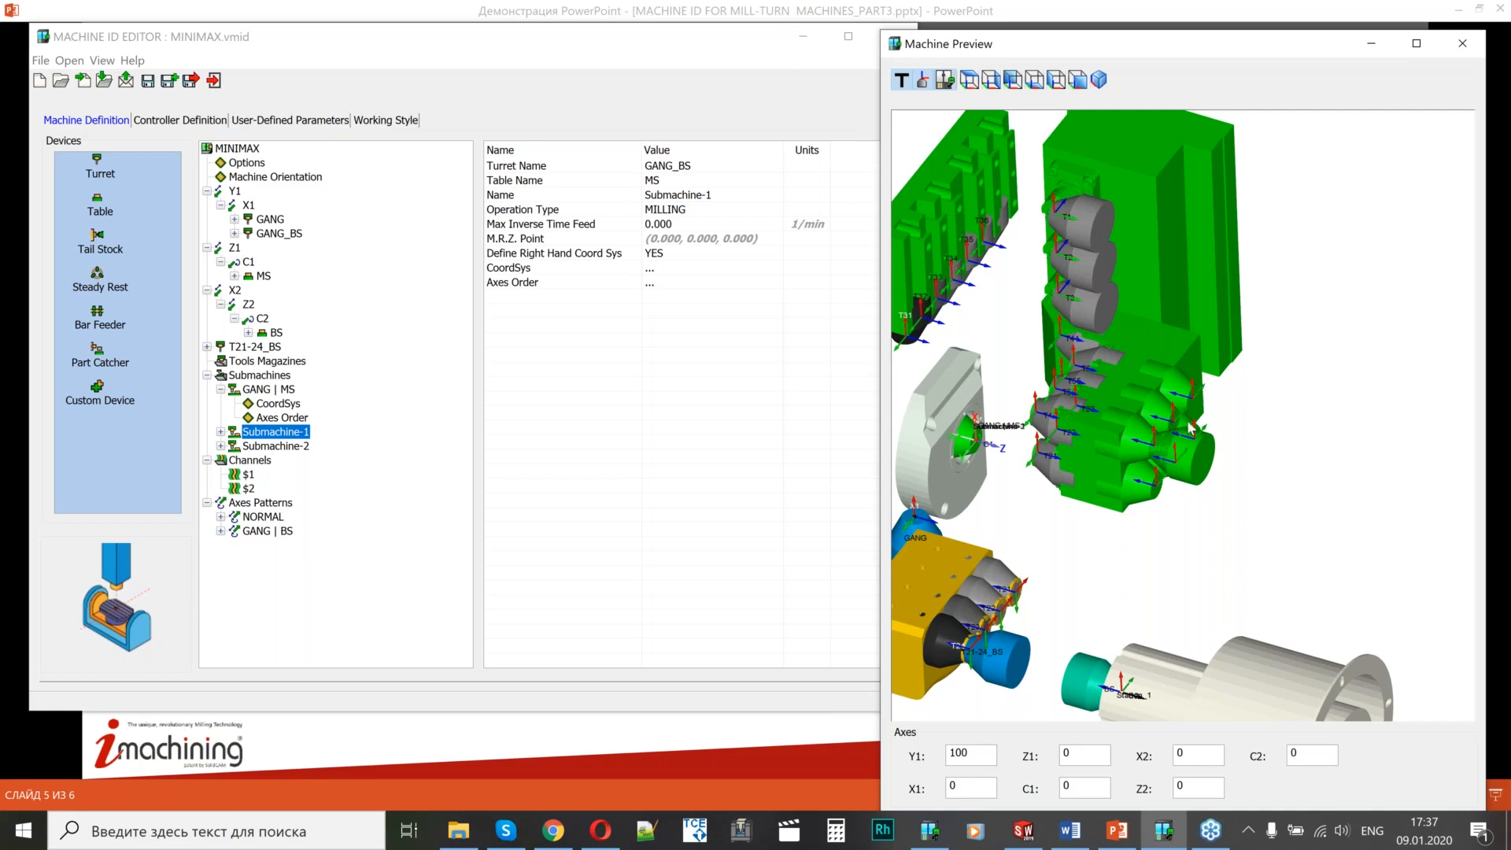
pyautogui.scroll(1, 1157, 424)
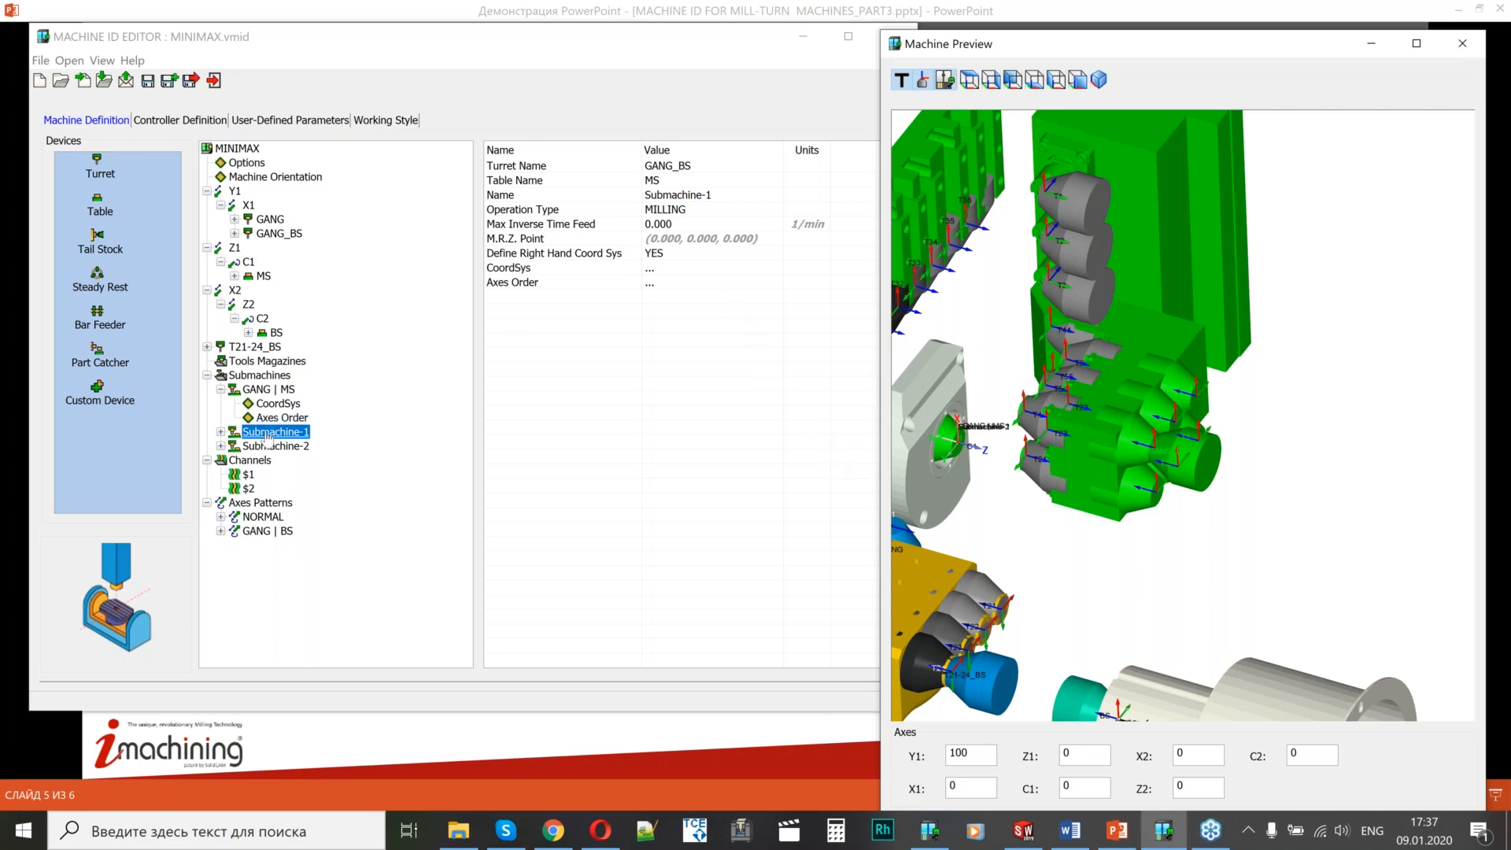
pyautogui.click(665, 182)
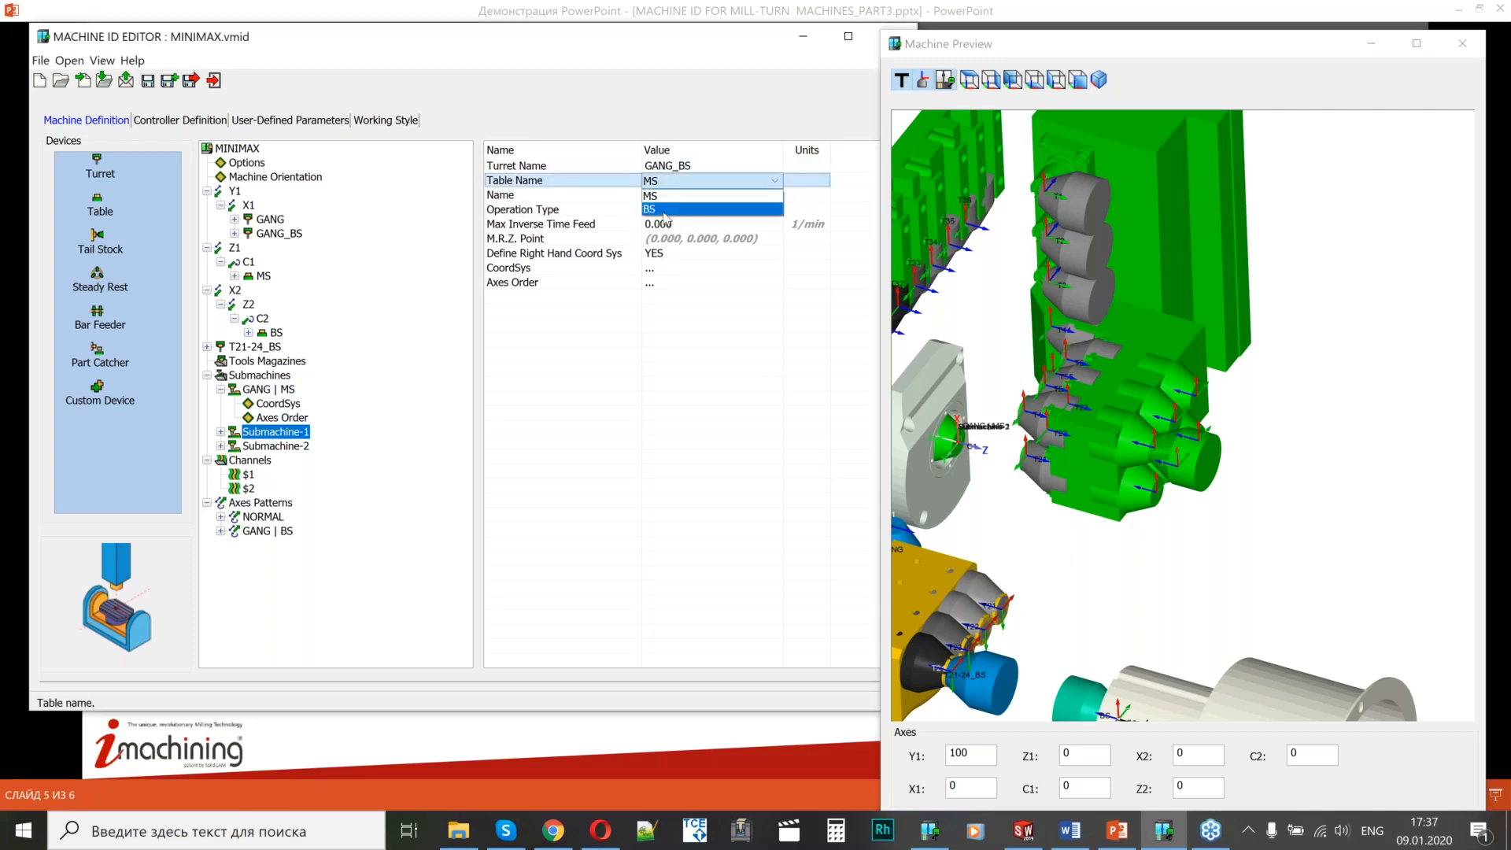
pyautogui.click(665, 209)
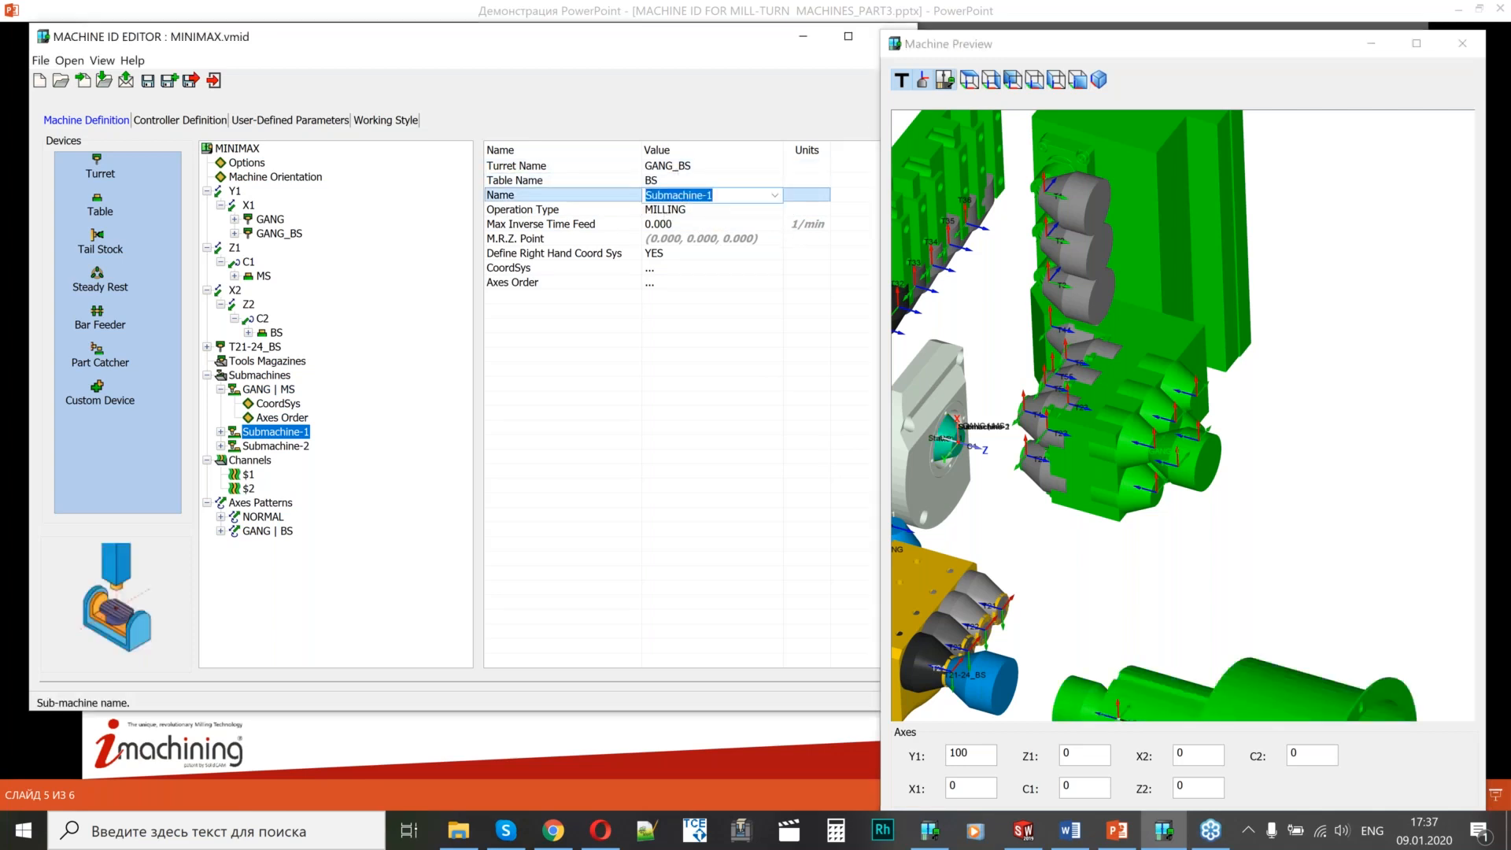
# Rename Submachine-1 as "GANG_BS | BS" and set its operation type to MILLING and TURNING.
pyautogui.write('G')
pyautogui.click(669, 210)
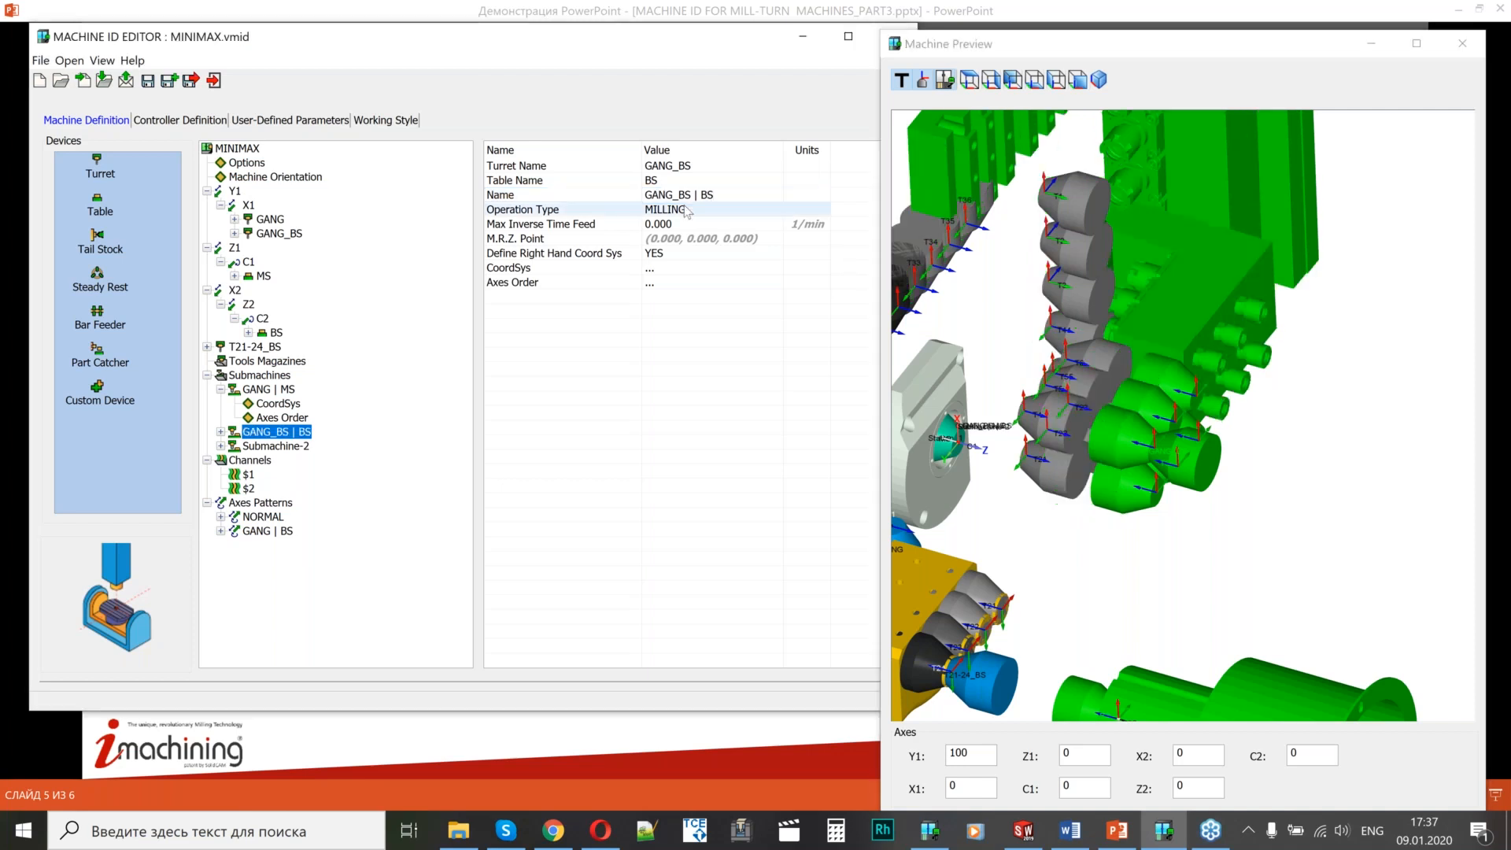
pyautogui.click(668, 209)
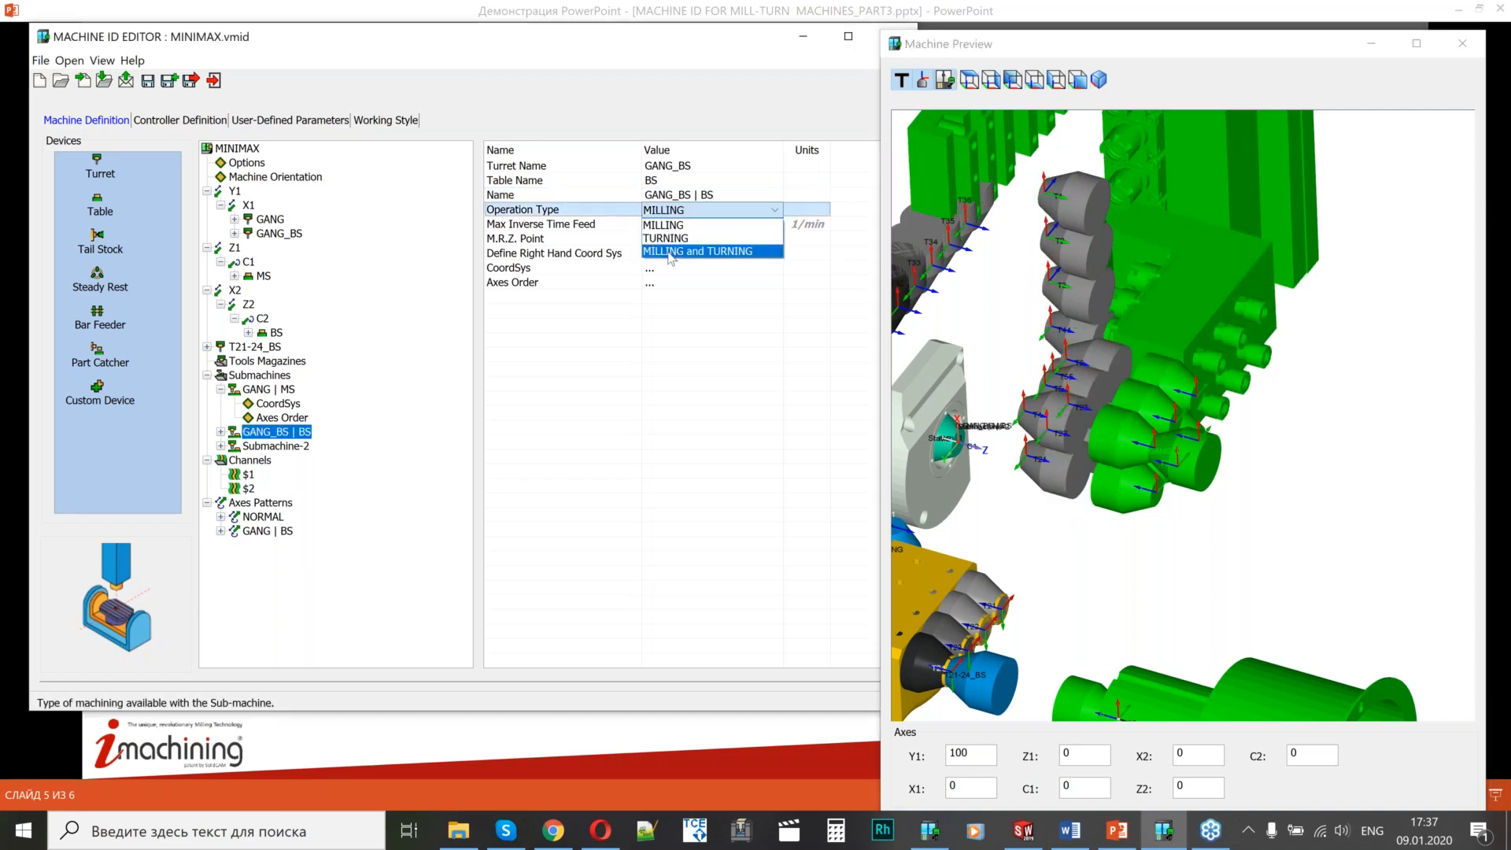
pyautogui.click(708, 252)
# Reposition the machine preview window and return the machine axes to their home position.
pyautogui.click(1228, 403)
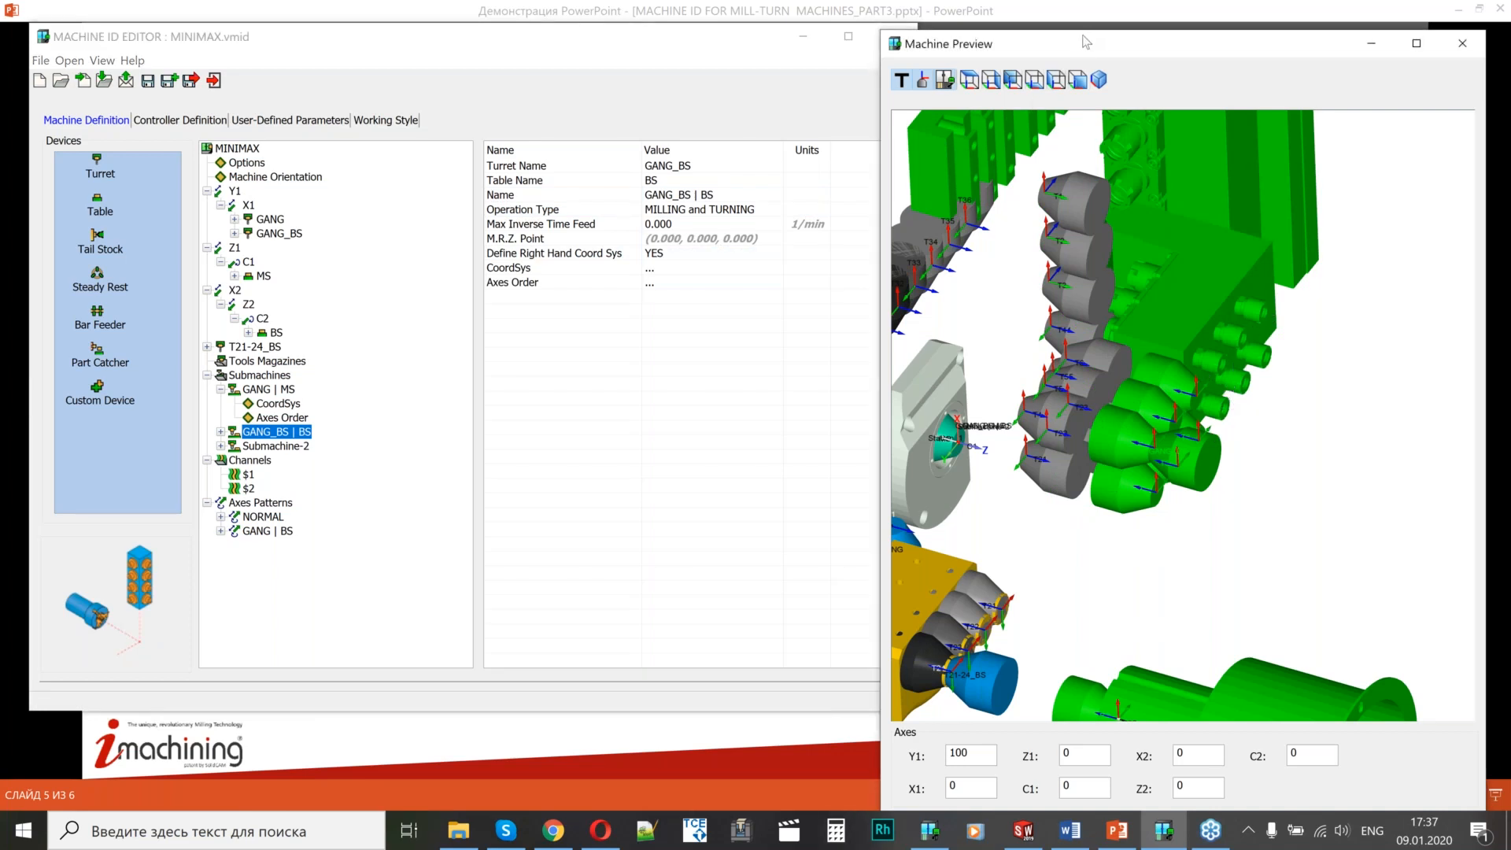
pyautogui.moveTo(1083, 31)
pyautogui.mouseDown()
pyautogui.moveTo(1079, 86)
pyautogui.moveTo(1096, 29)
pyautogui.mouseUp()
pyautogui.click(897, 771)
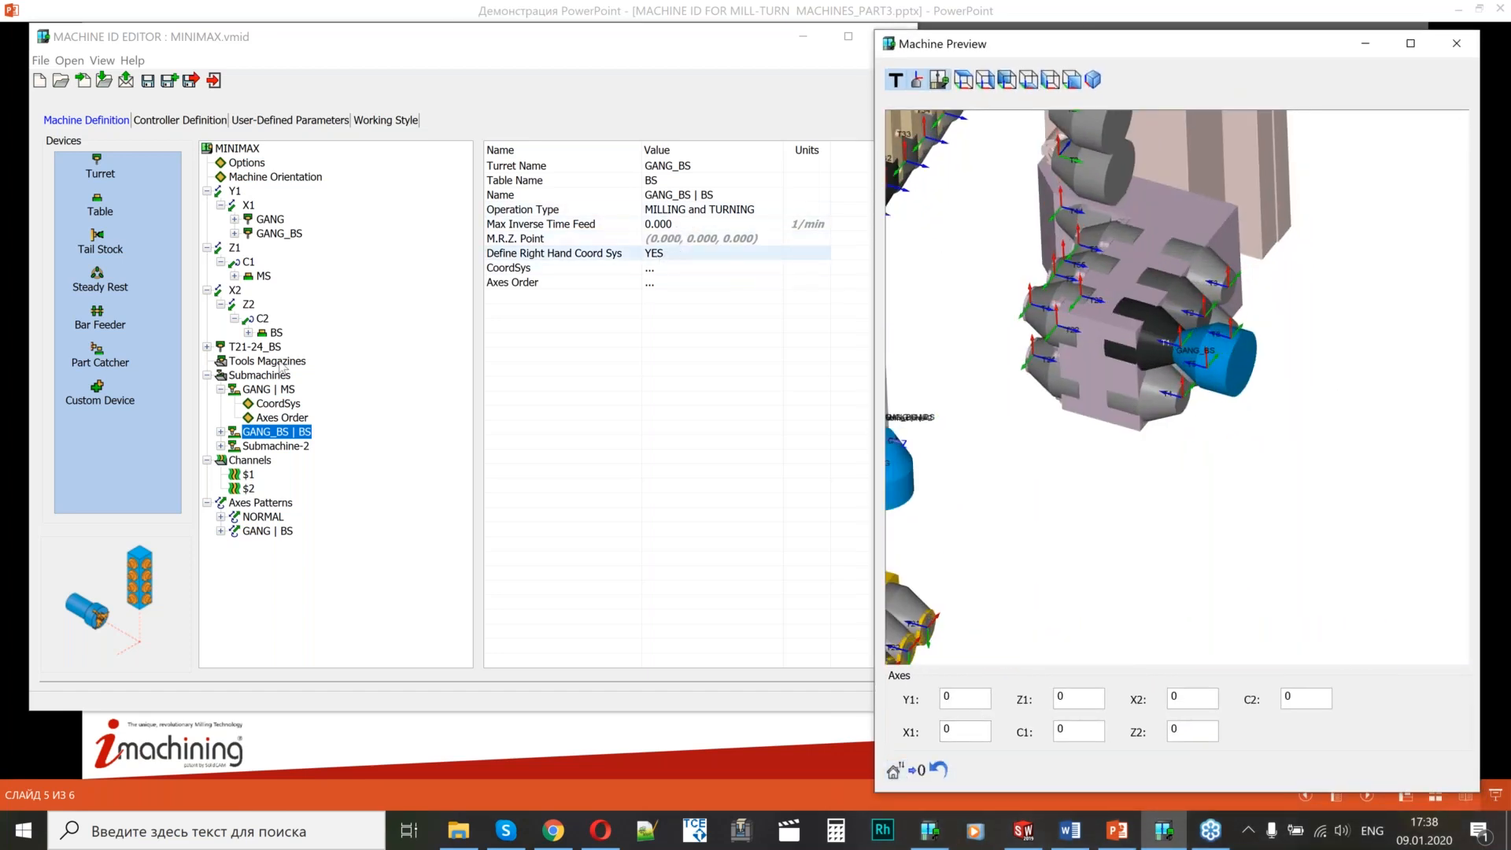
# Show the CoordSys settings of GANG_BS | BS and compare the GANG_BS stations' axis directions with the back spindle's in the preview.
pyautogui.click(221, 432)
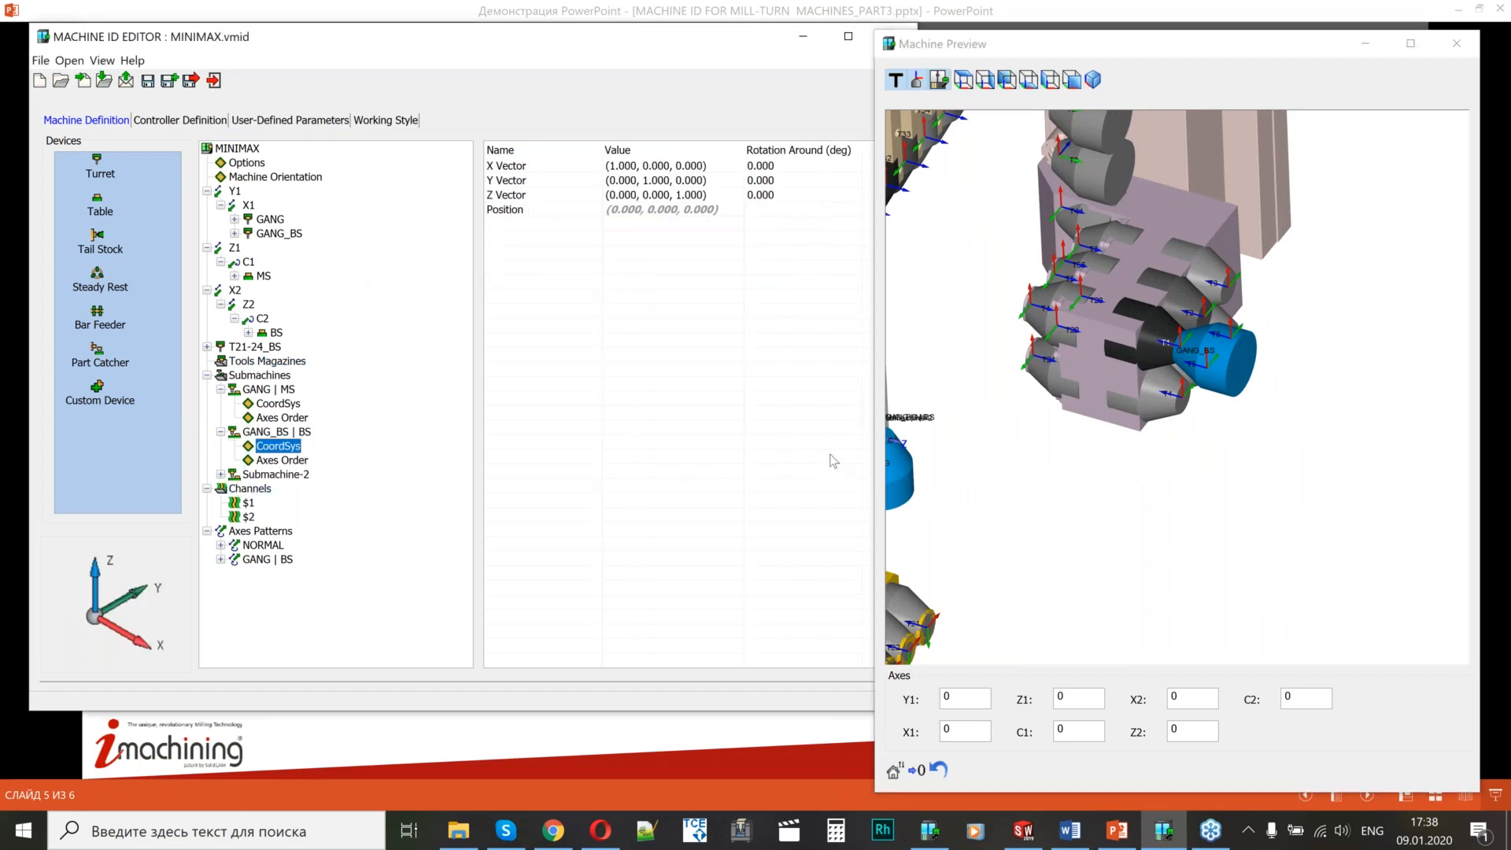
pyautogui.click(1184, 461)
pyautogui.scroll(3, 1241, 306)
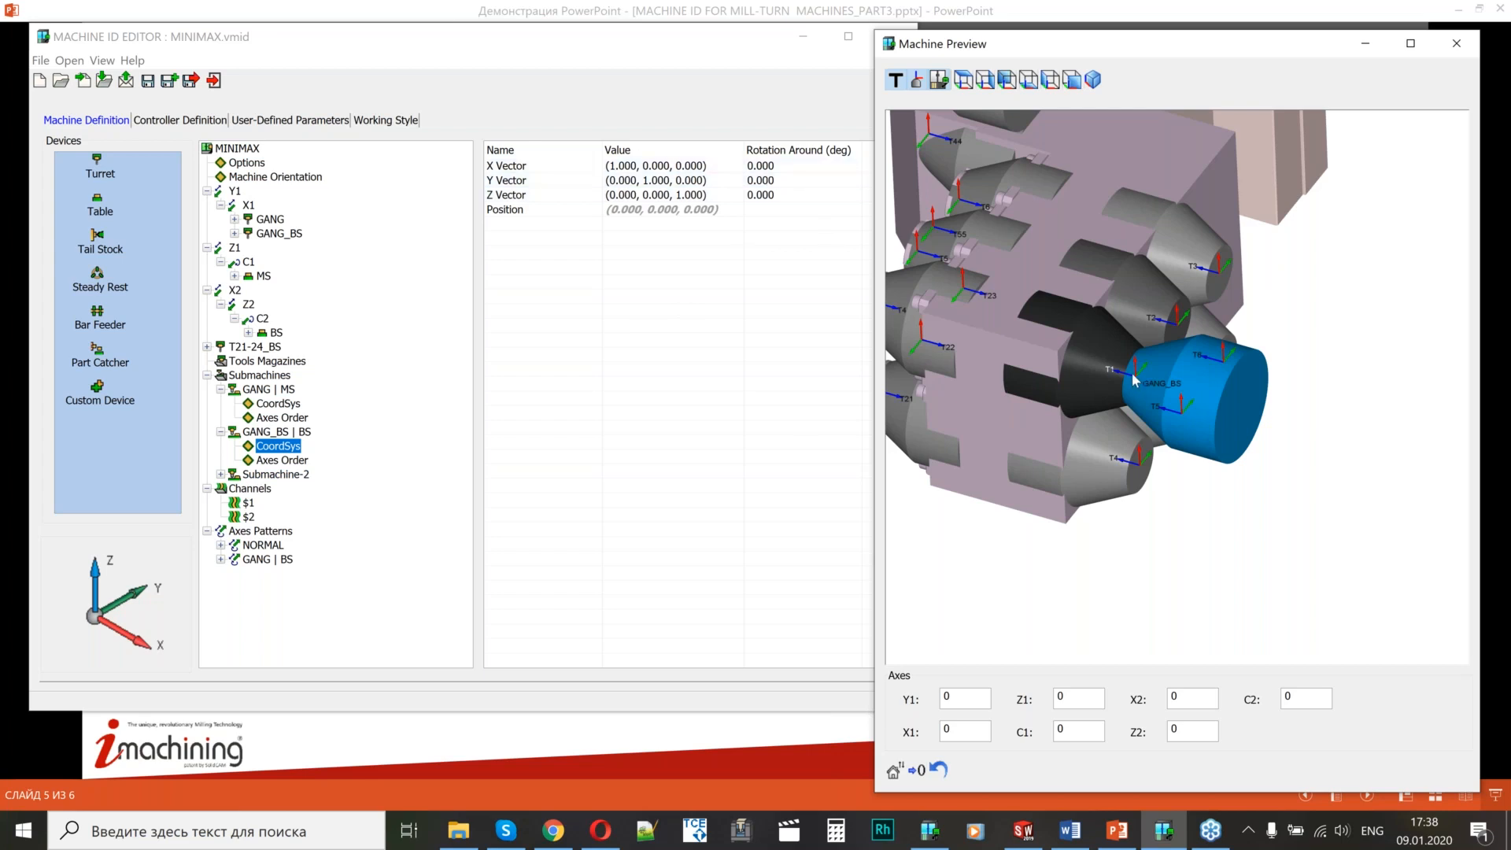
pyautogui.scroll(-5, 1148, 417)
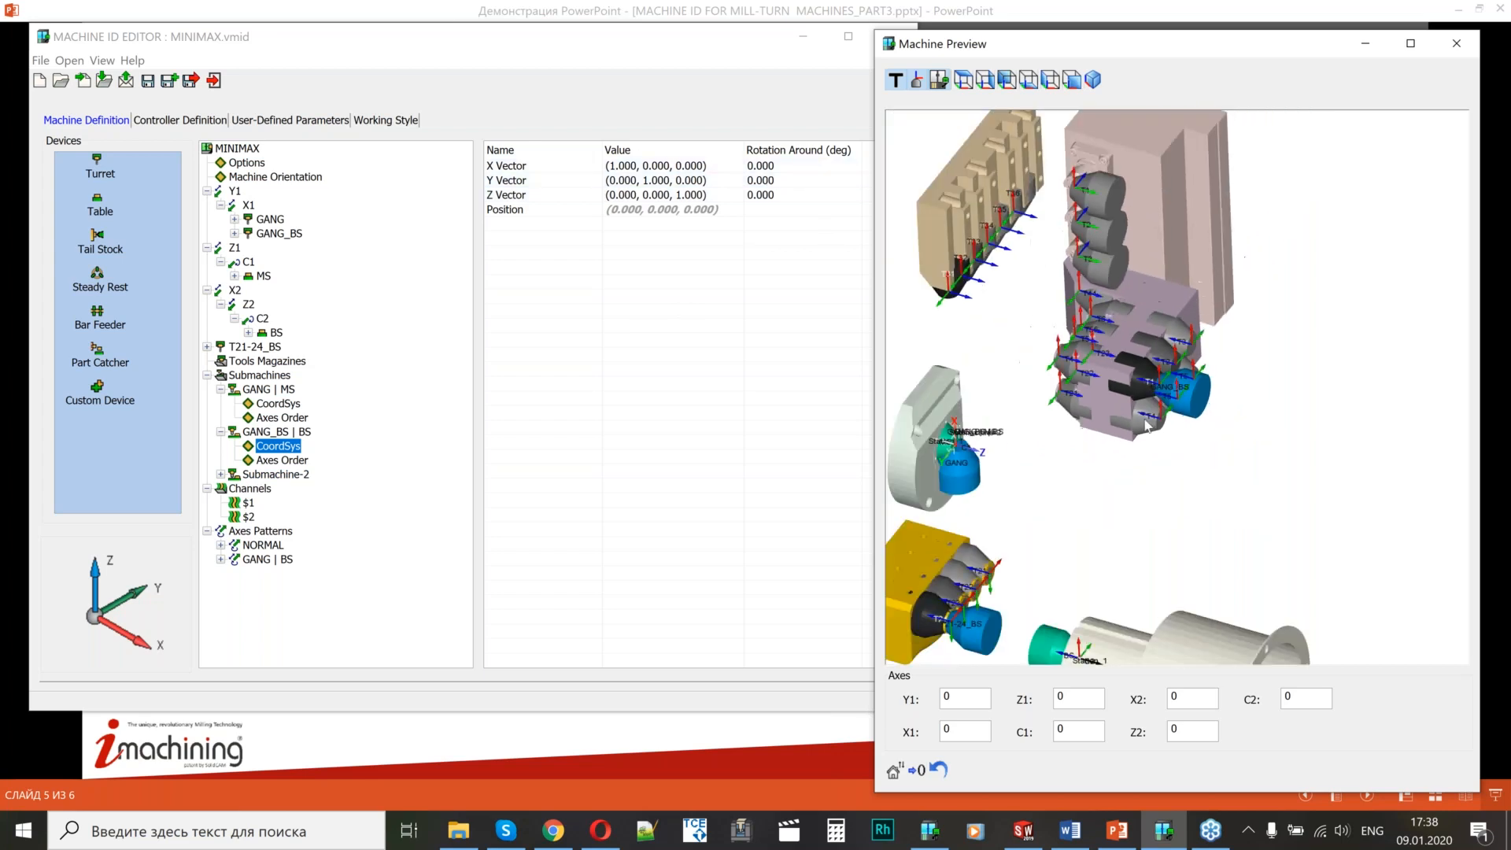
pyautogui.scroll(-3, 1145, 419)
pyautogui.scroll(6, 1126, 606)
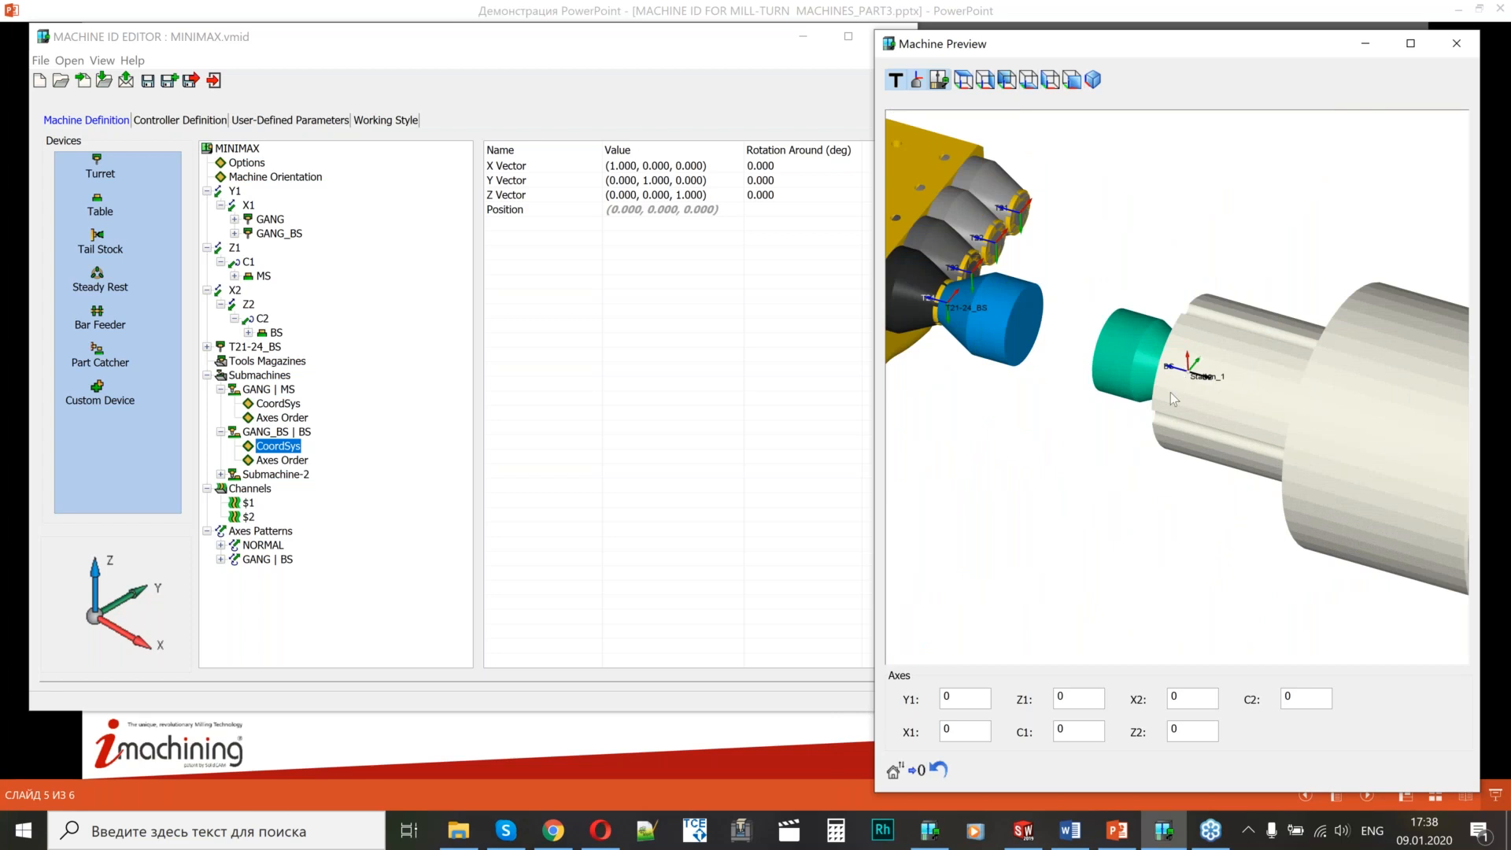
pyautogui.scroll(-5, 1173, 389)
pyautogui.scroll(3, 1204, 321)
# Rotate the GANG_BS | BS submachine's coordinate system 180 degrees around its X vector.
pyautogui.click(506, 165)
pyautogui.click(801, 165)
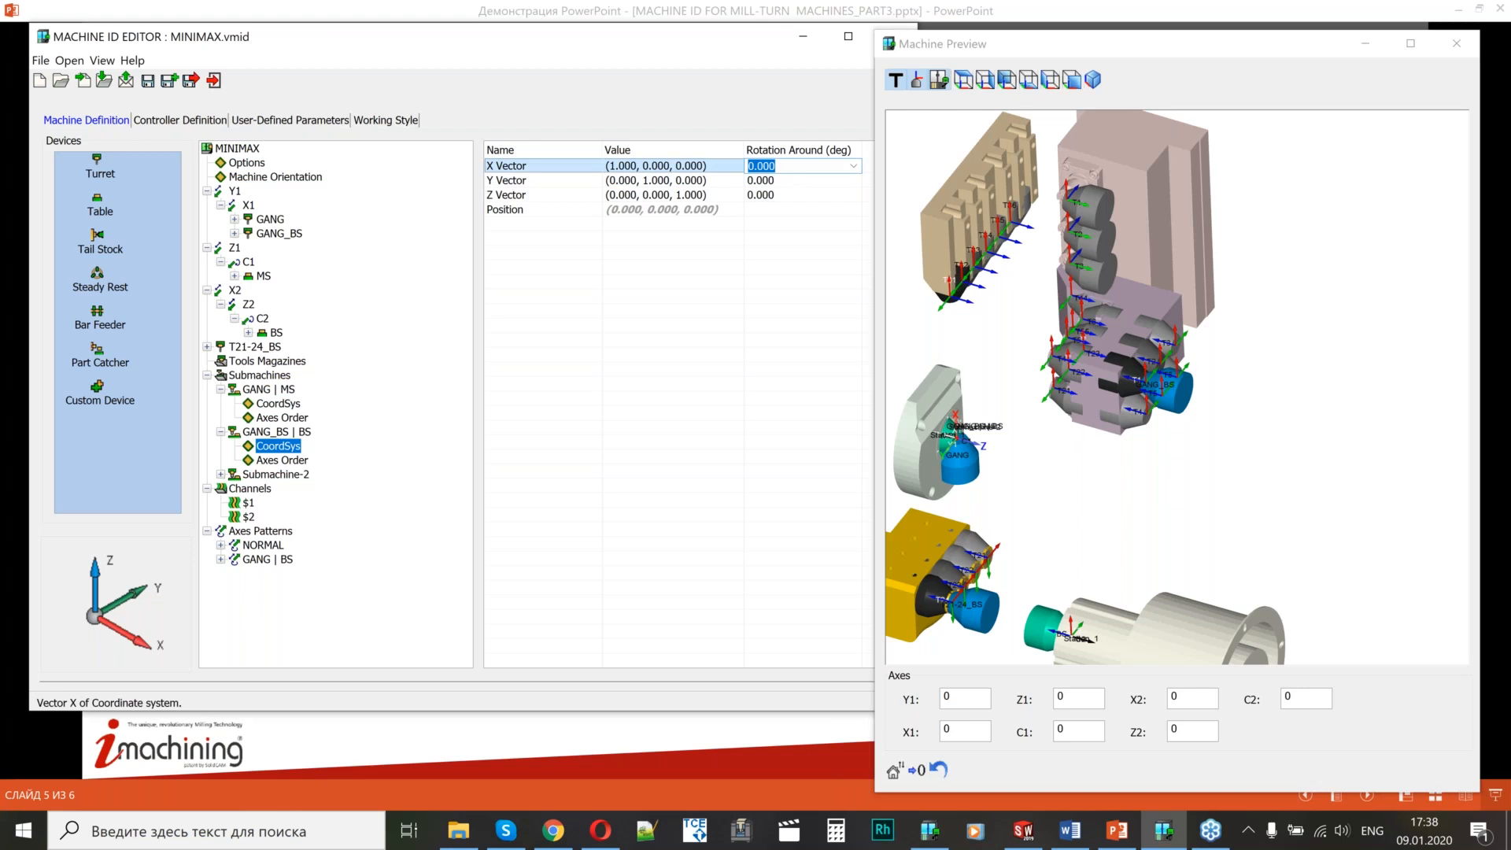
pyautogui.write('180')
pyautogui.press('Return')
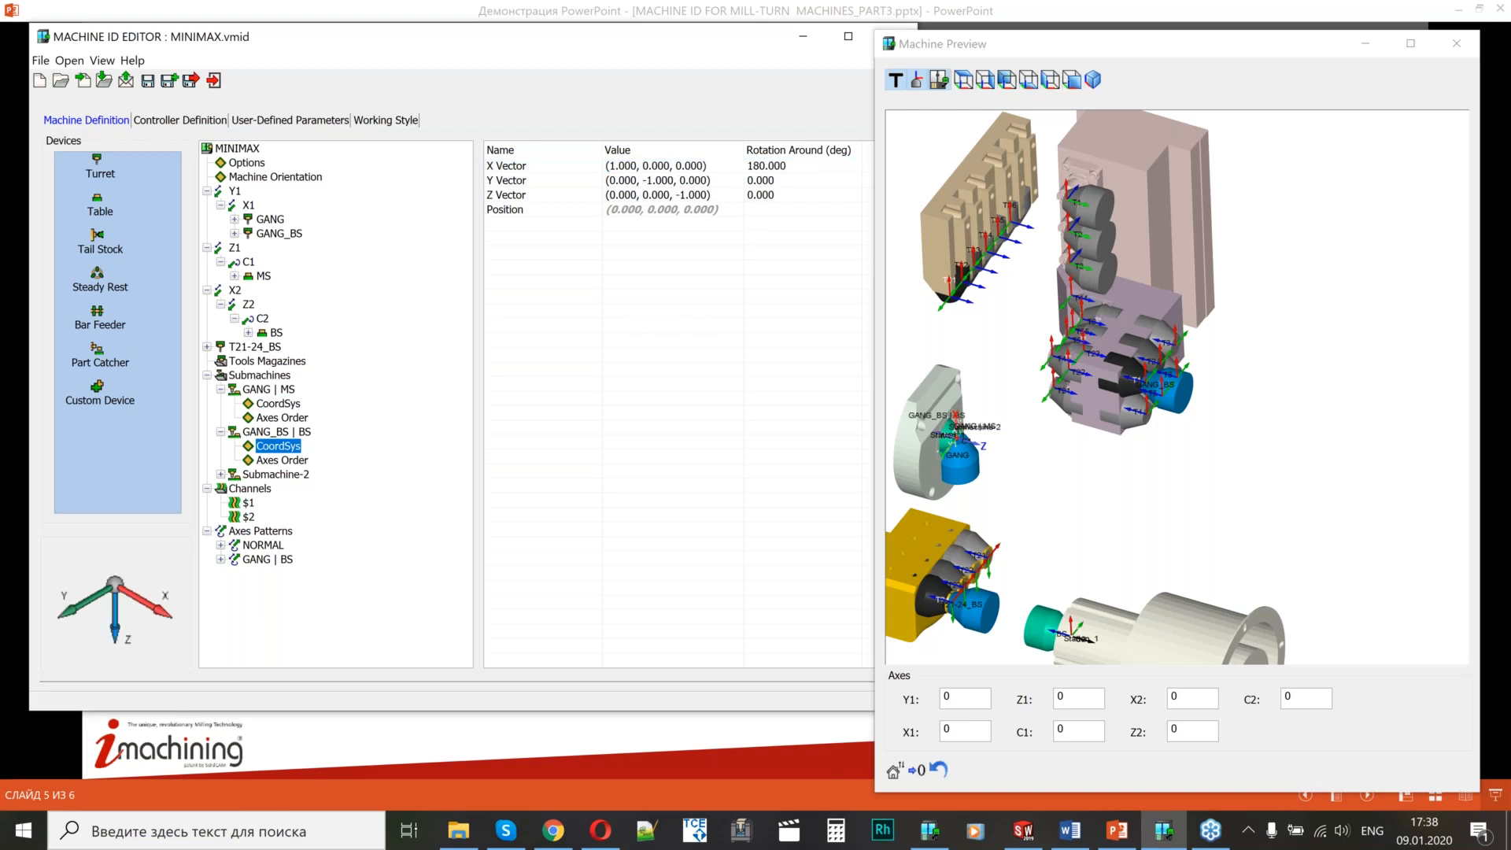
# Show the Axes Order of GANG_BS | BS, then consult the Exchange axis slide in PowerPoint and the tool mounting view in SOLIDWORKS.
pyautogui.click(272, 460)
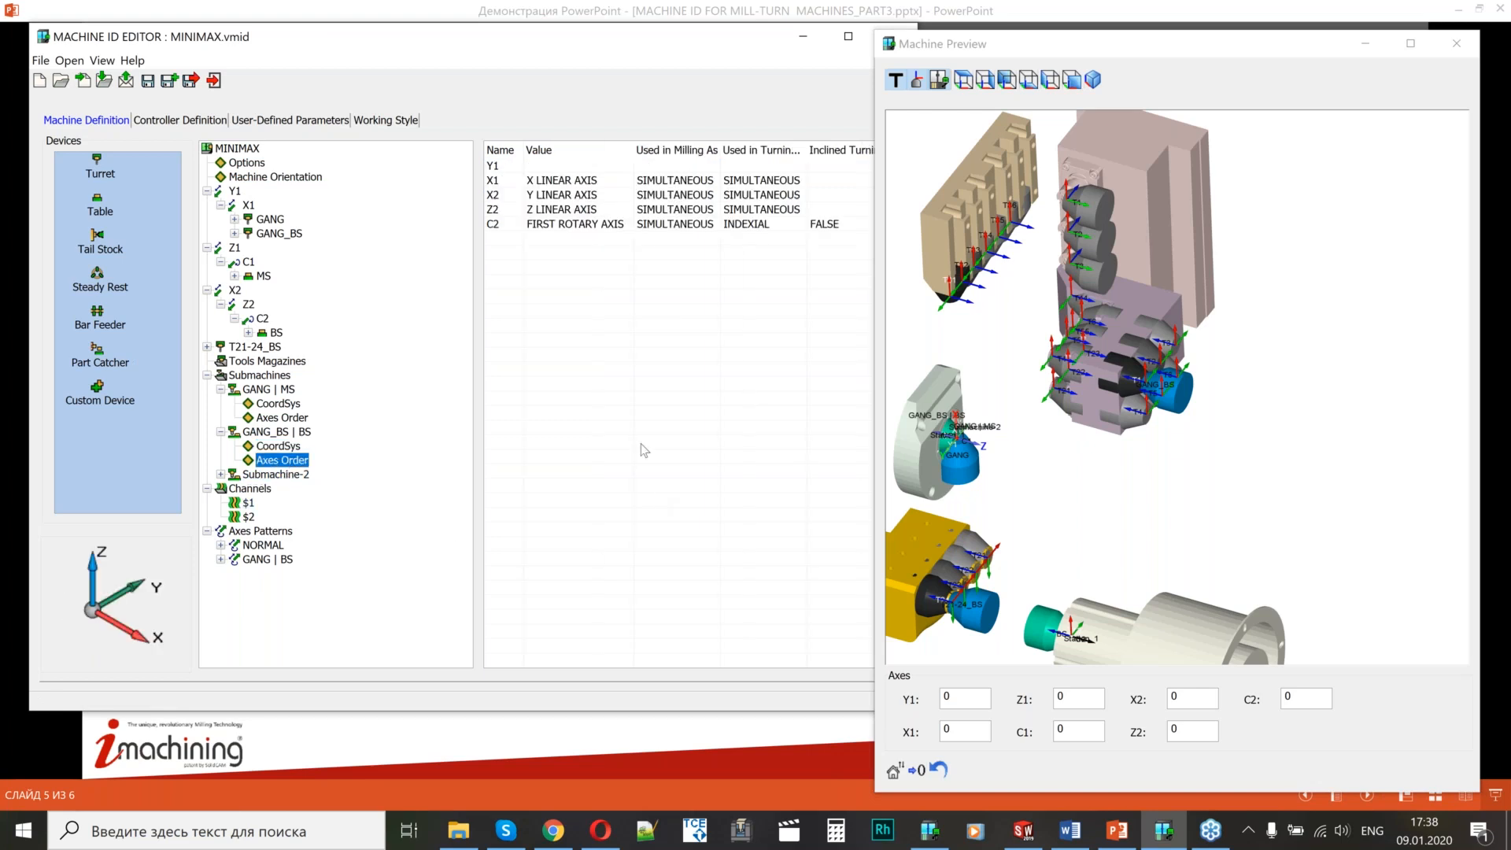
pyautogui.click(1117, 832)
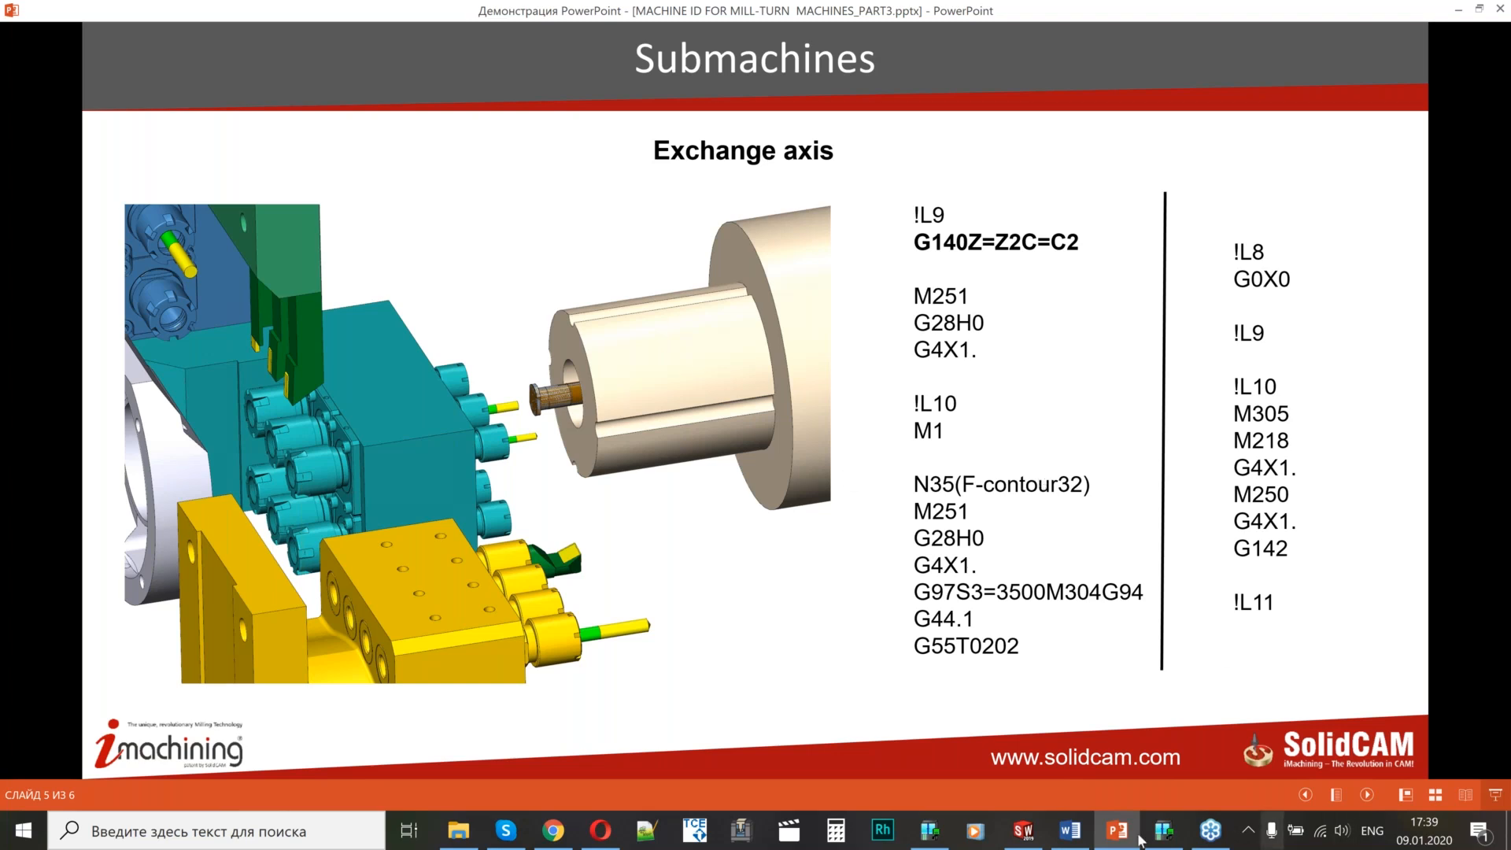
pyautogui.click(1033, 840)
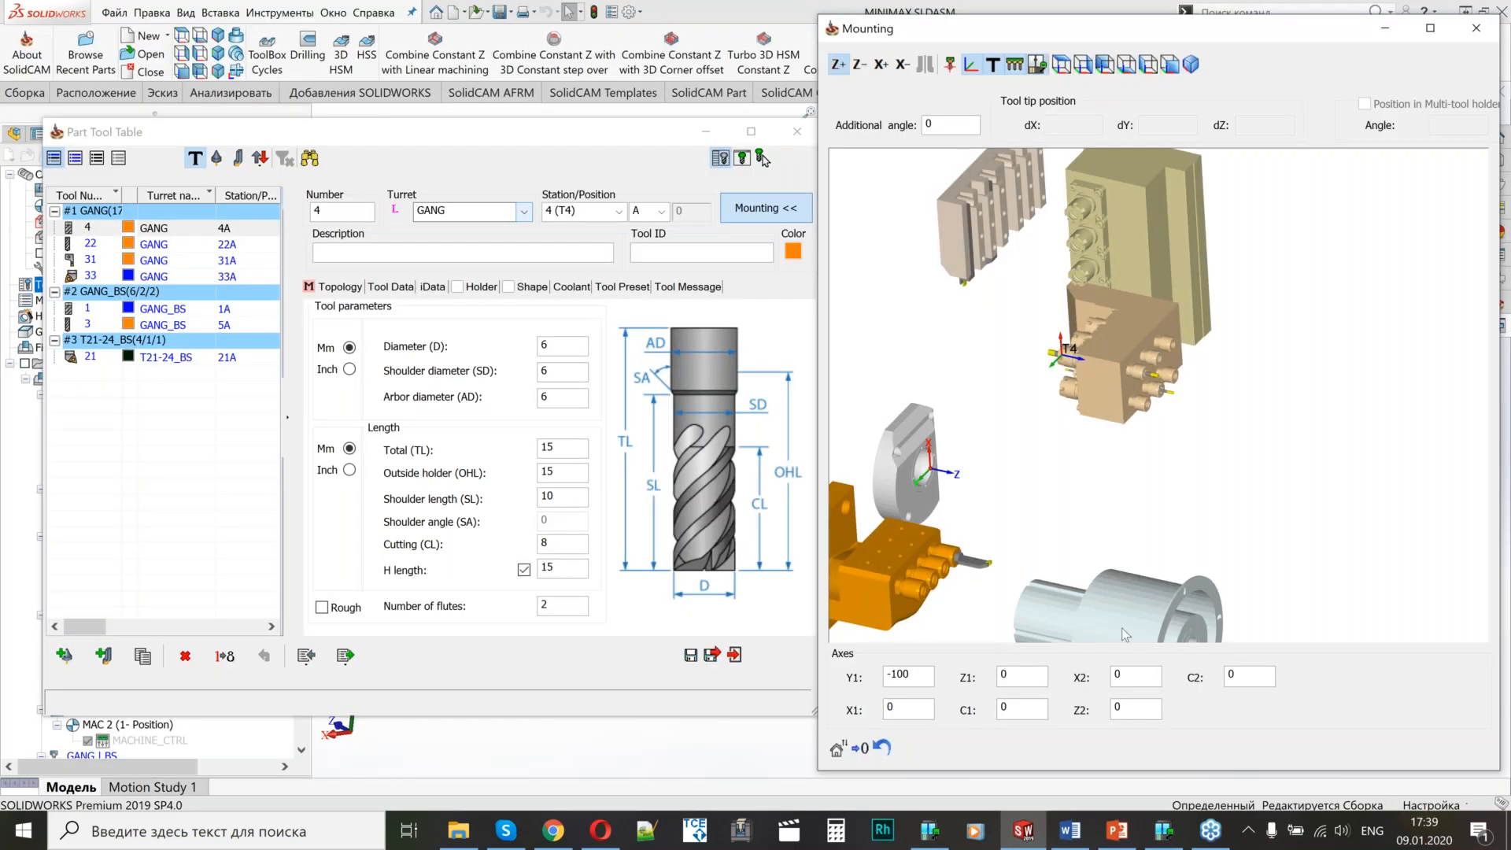
# Switch back to the MACHINE ID Editor, assign Y1 as Y LINEAR AXIS and leave X2 unassigned for GANG_BS | BS.
pyautogui.click(1174, 839)
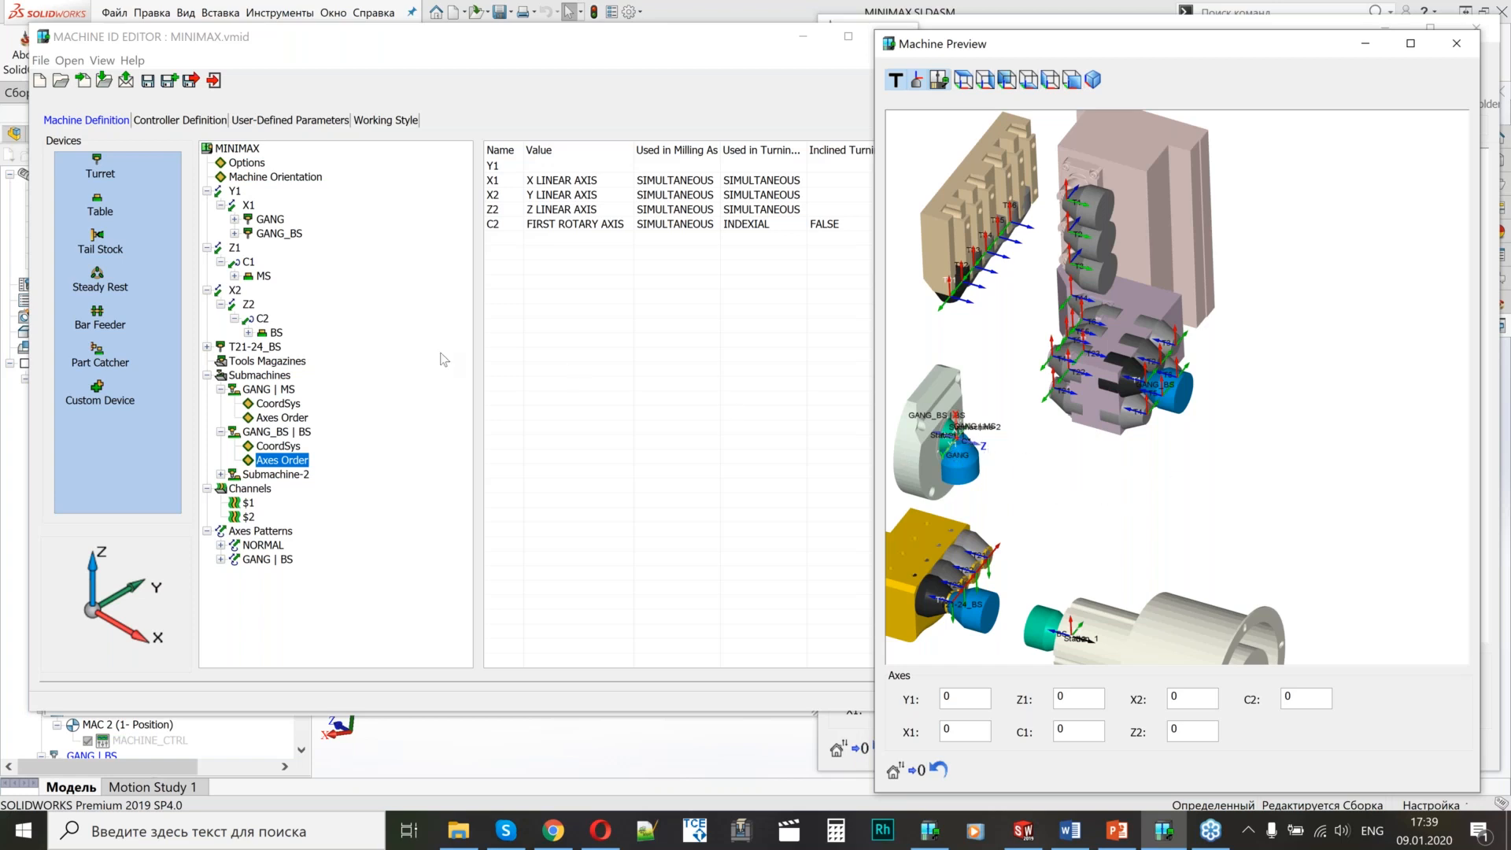
pyautogui.click(572, 169)
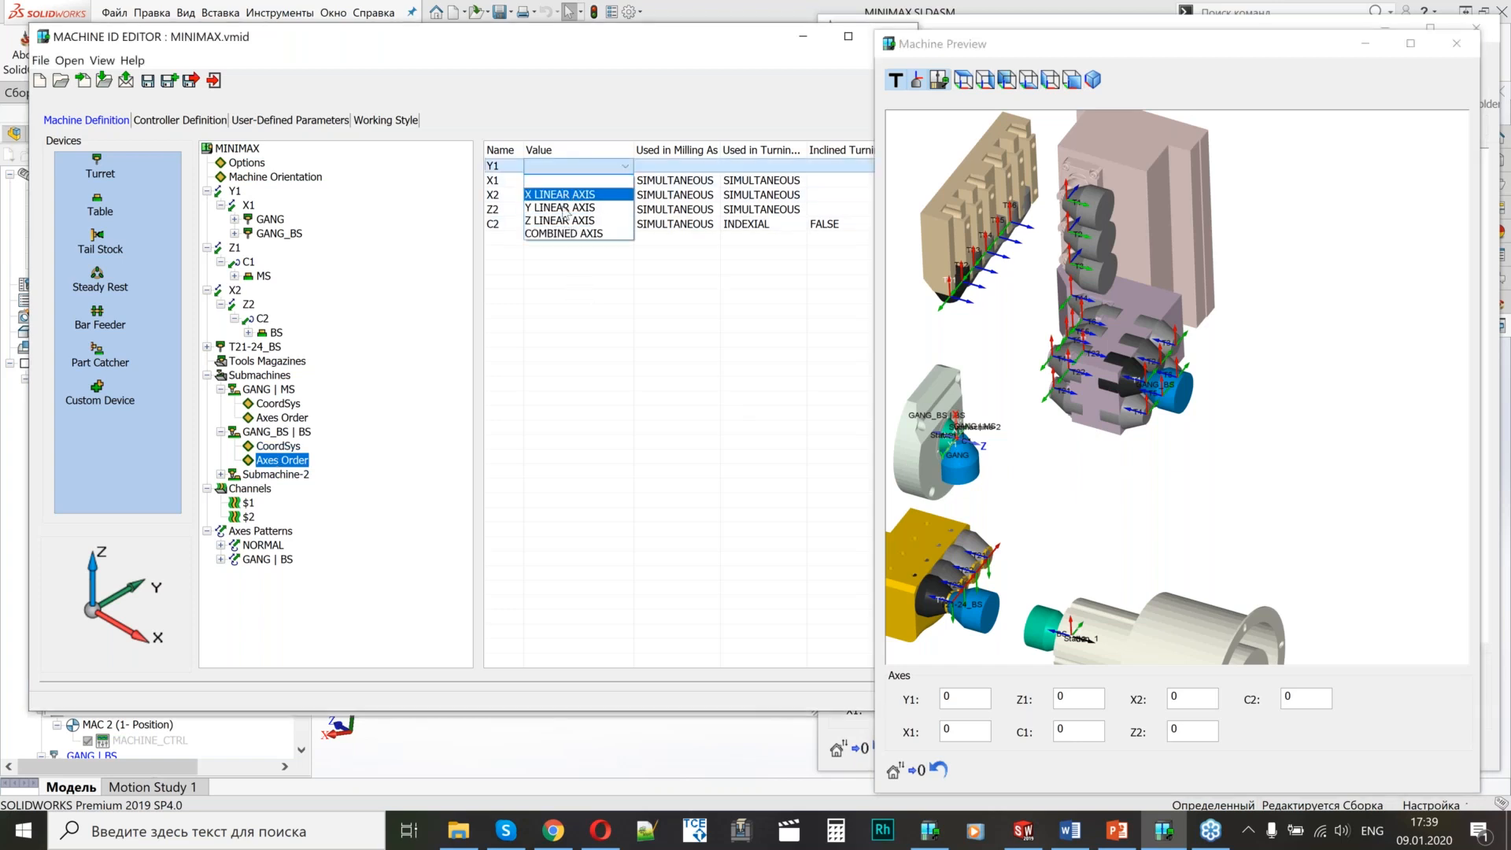
pyautogui.click(553, 207)
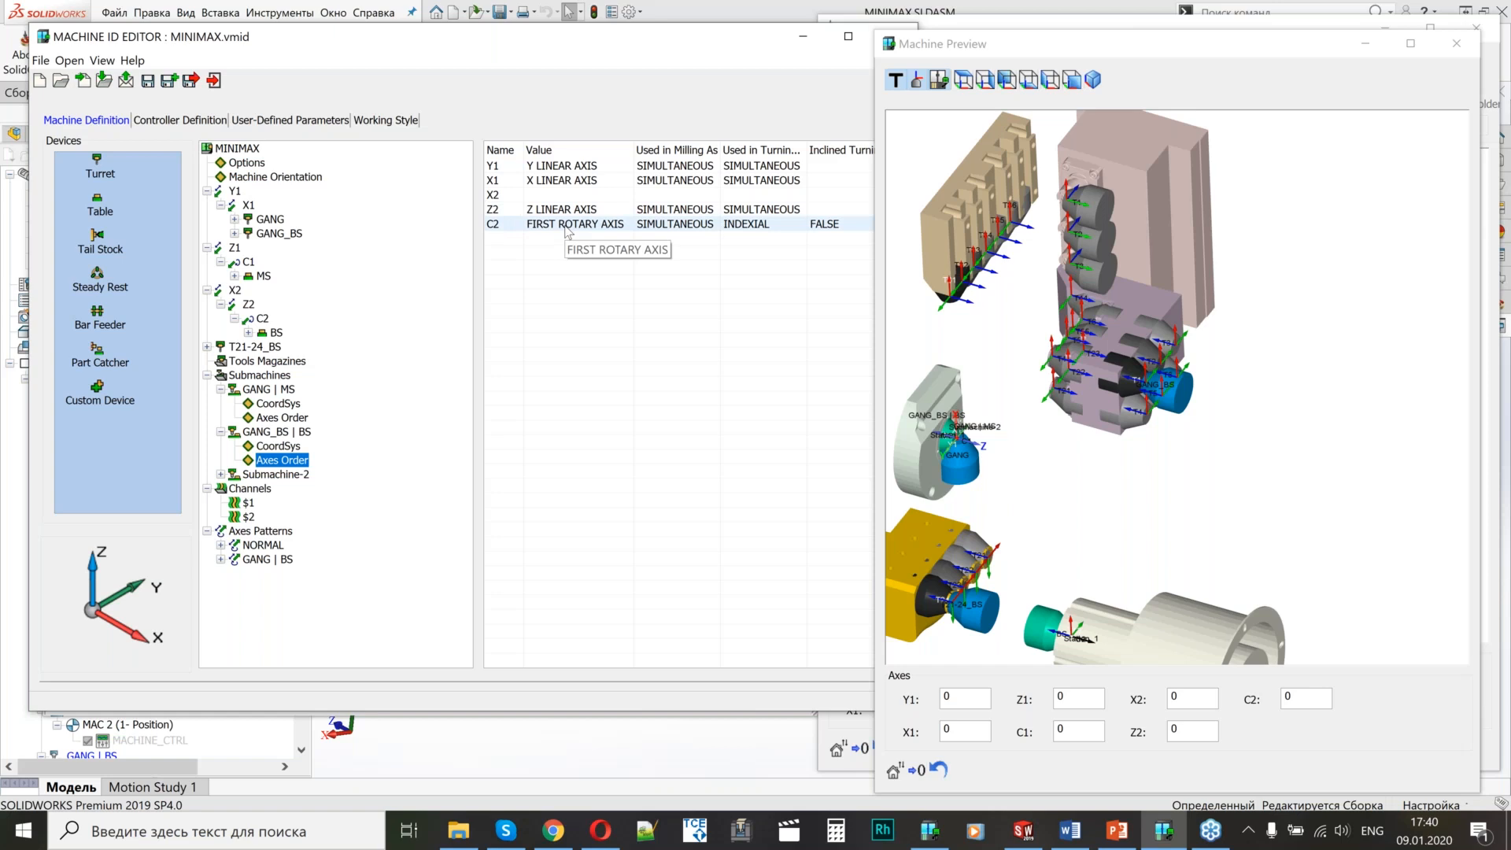
# Set the C2 first rotary axis of the GANG_BS | BS submachine to NOT USED in turning.
pyautogui.click(749, 226)
pyautogui.click(749, 248)
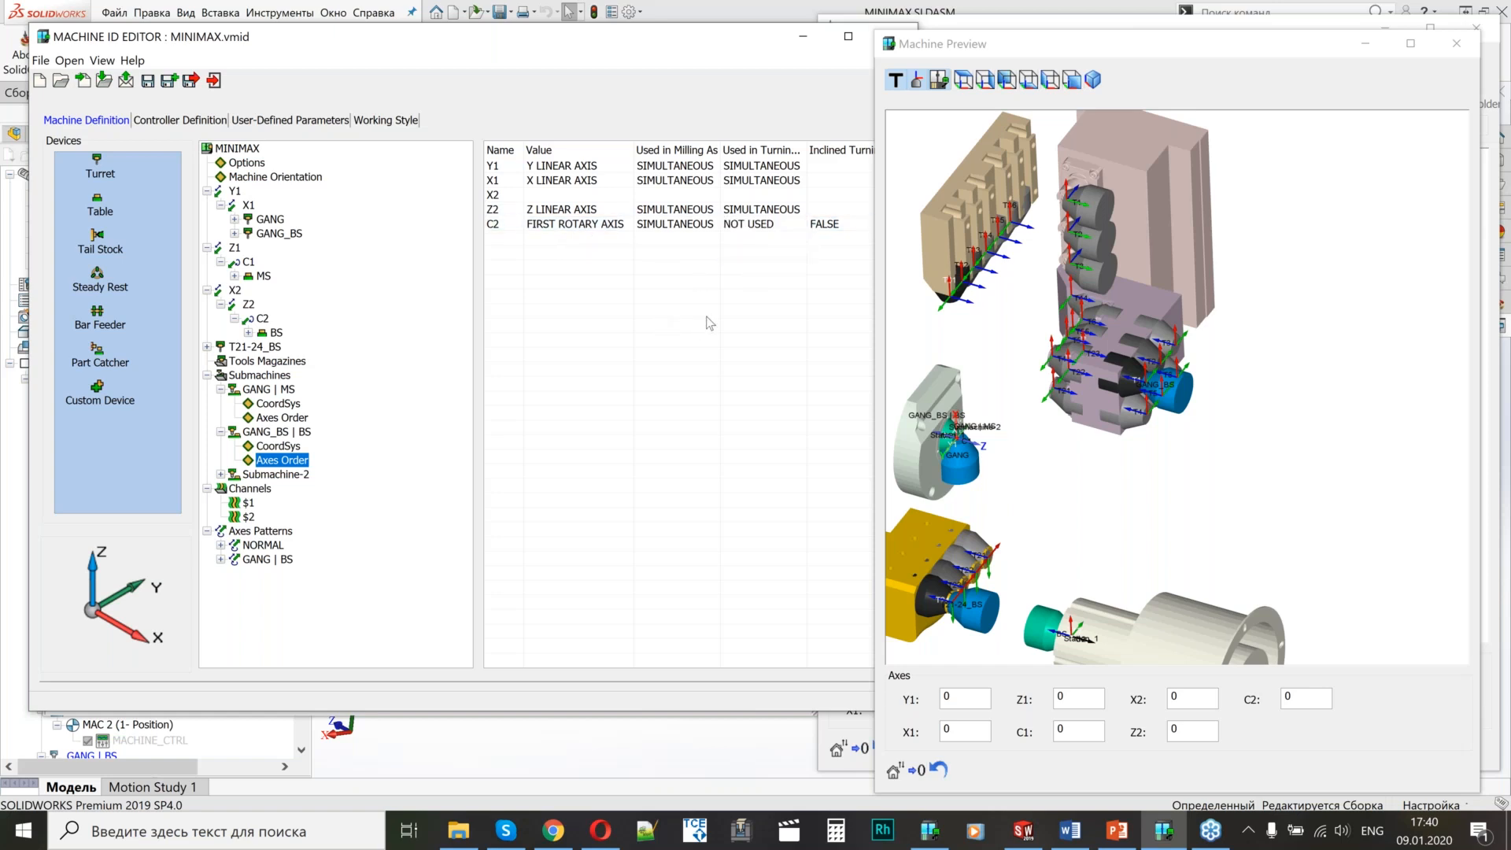
# Assign turret T21-24_BS and table BS to Submachine-2.
pyautogui.click(268, 475)
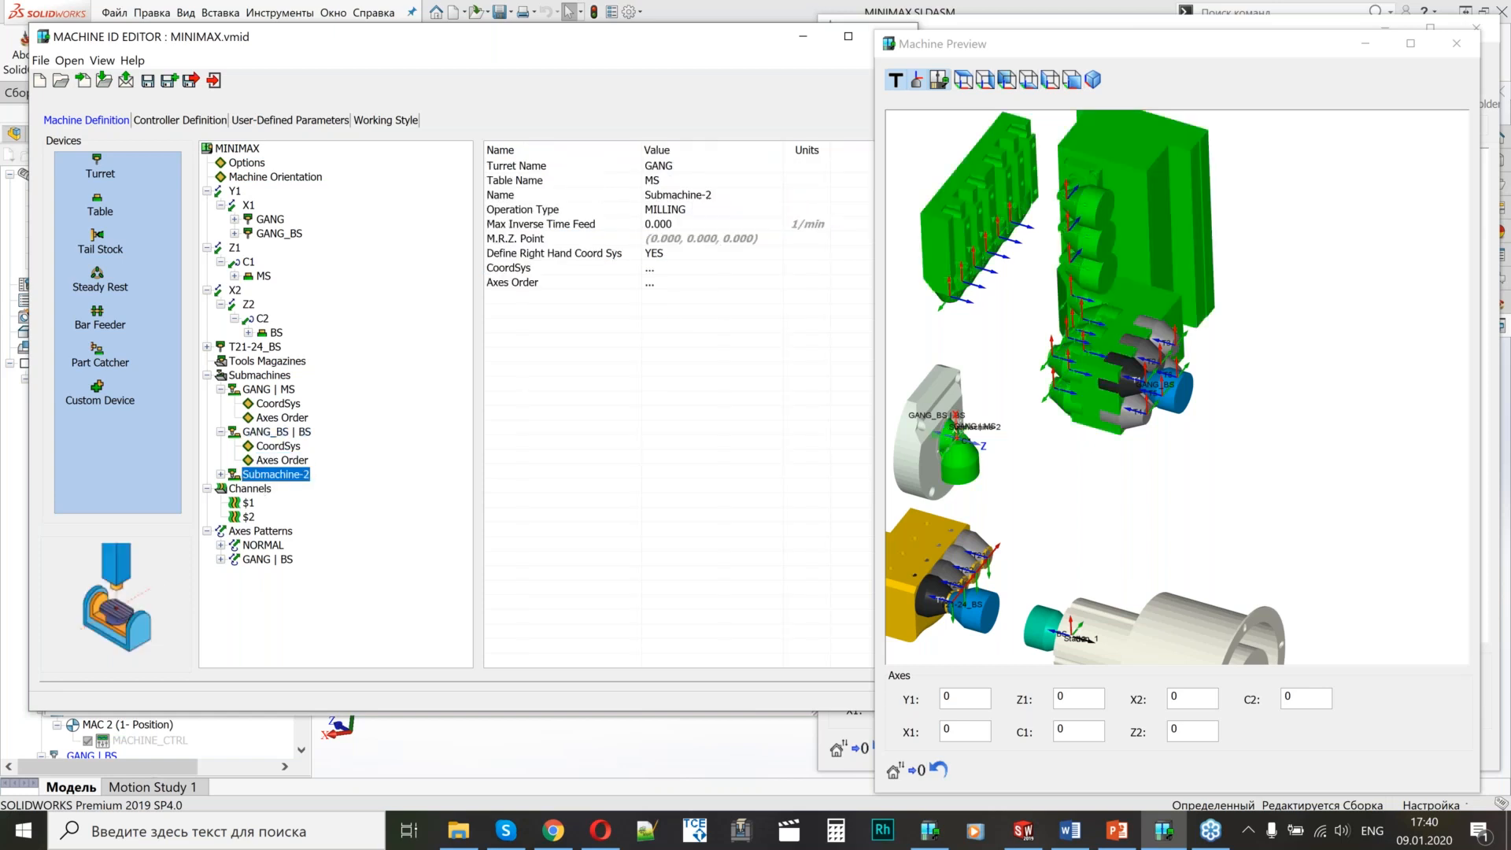
pyautogui.click(979, 400)
pyautogui.scroll(-4, 1018, 598)
pyautogui.scroll(4, 1018, 598)
pyautogui.keyDown('ctrl'); pyautogui.moveTo(964, 575); pyautogui.dragTo(1111, 429, button='middle'); pyautogui.keyUp('ctrl')
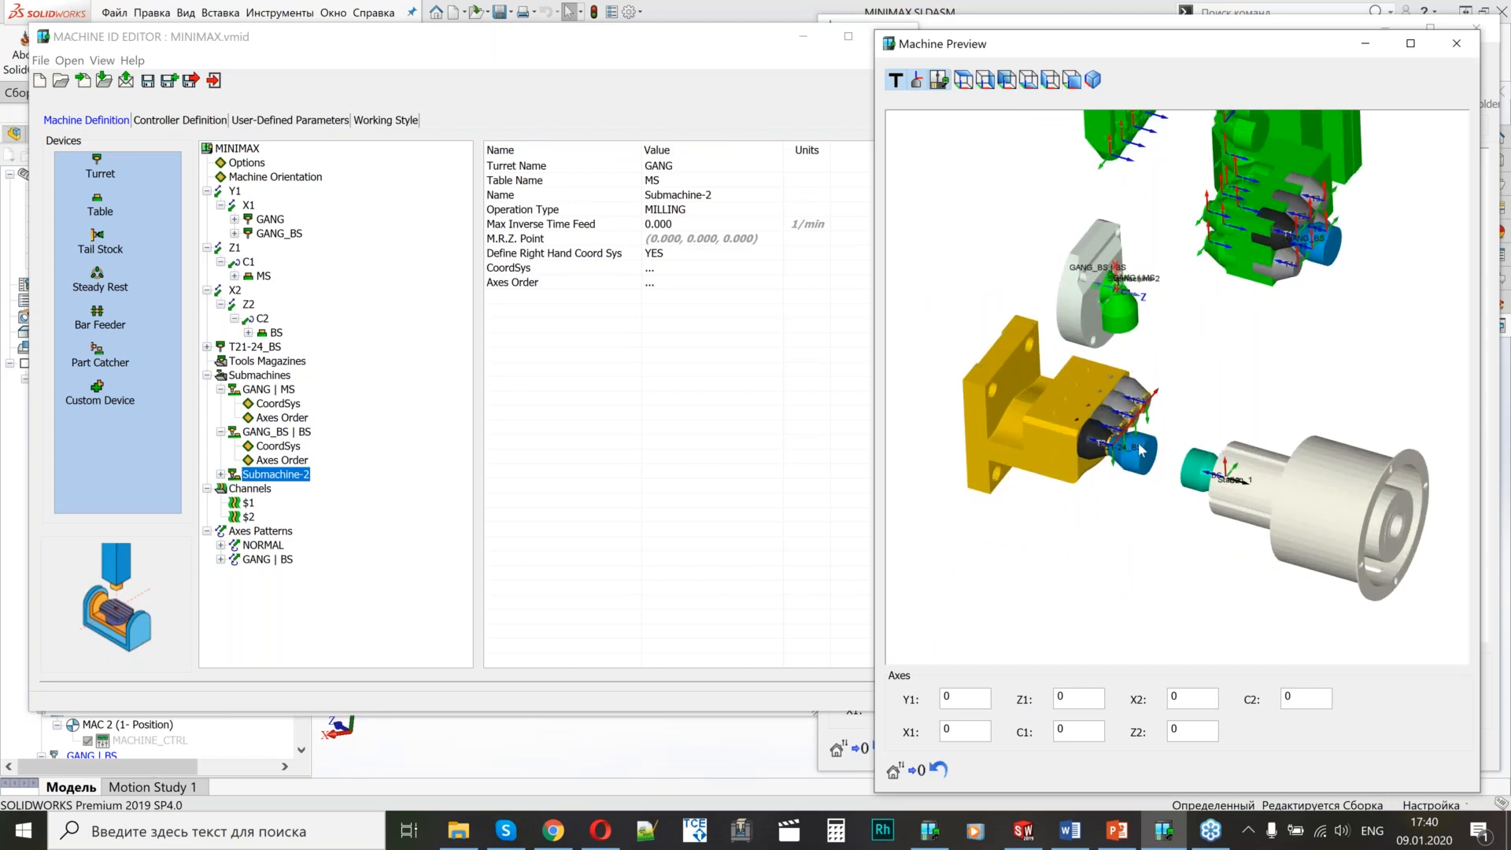
pyautogui.scroll(3, 1062, 439)
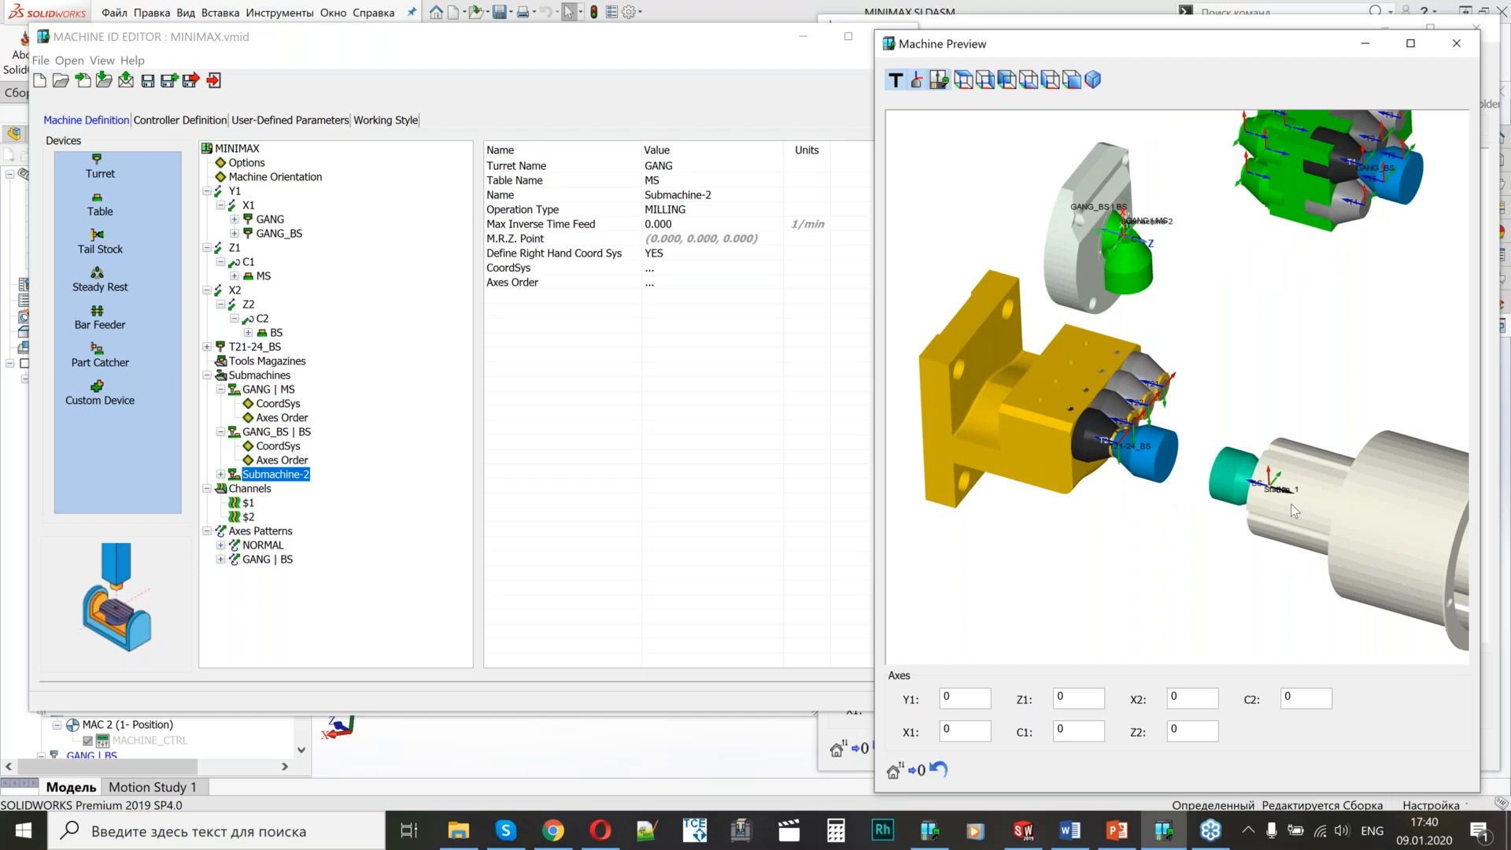
pyautogui.click(683, 167)
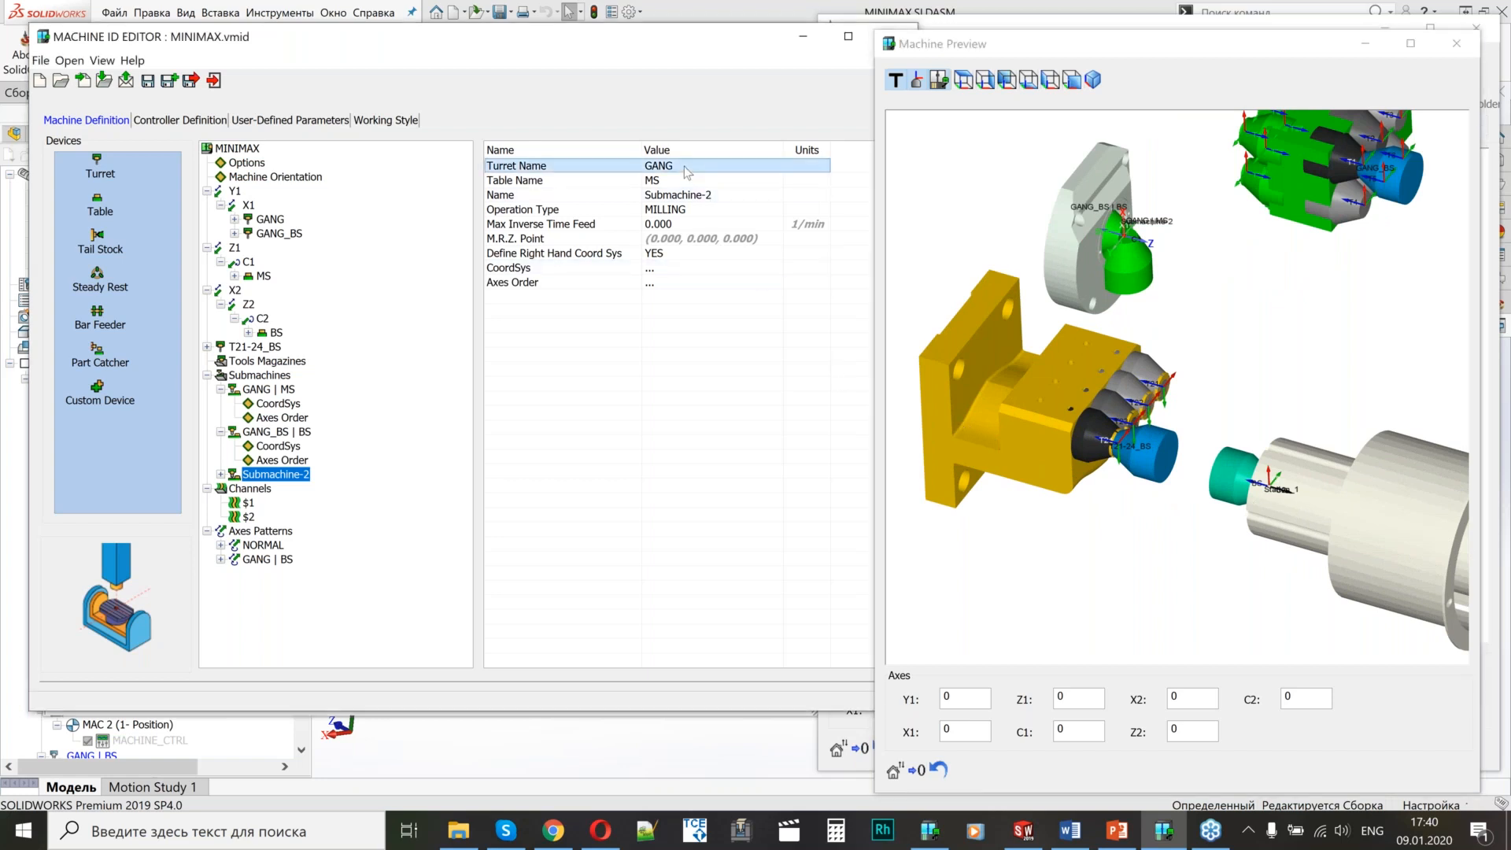
pyautogui.click(685, 208)
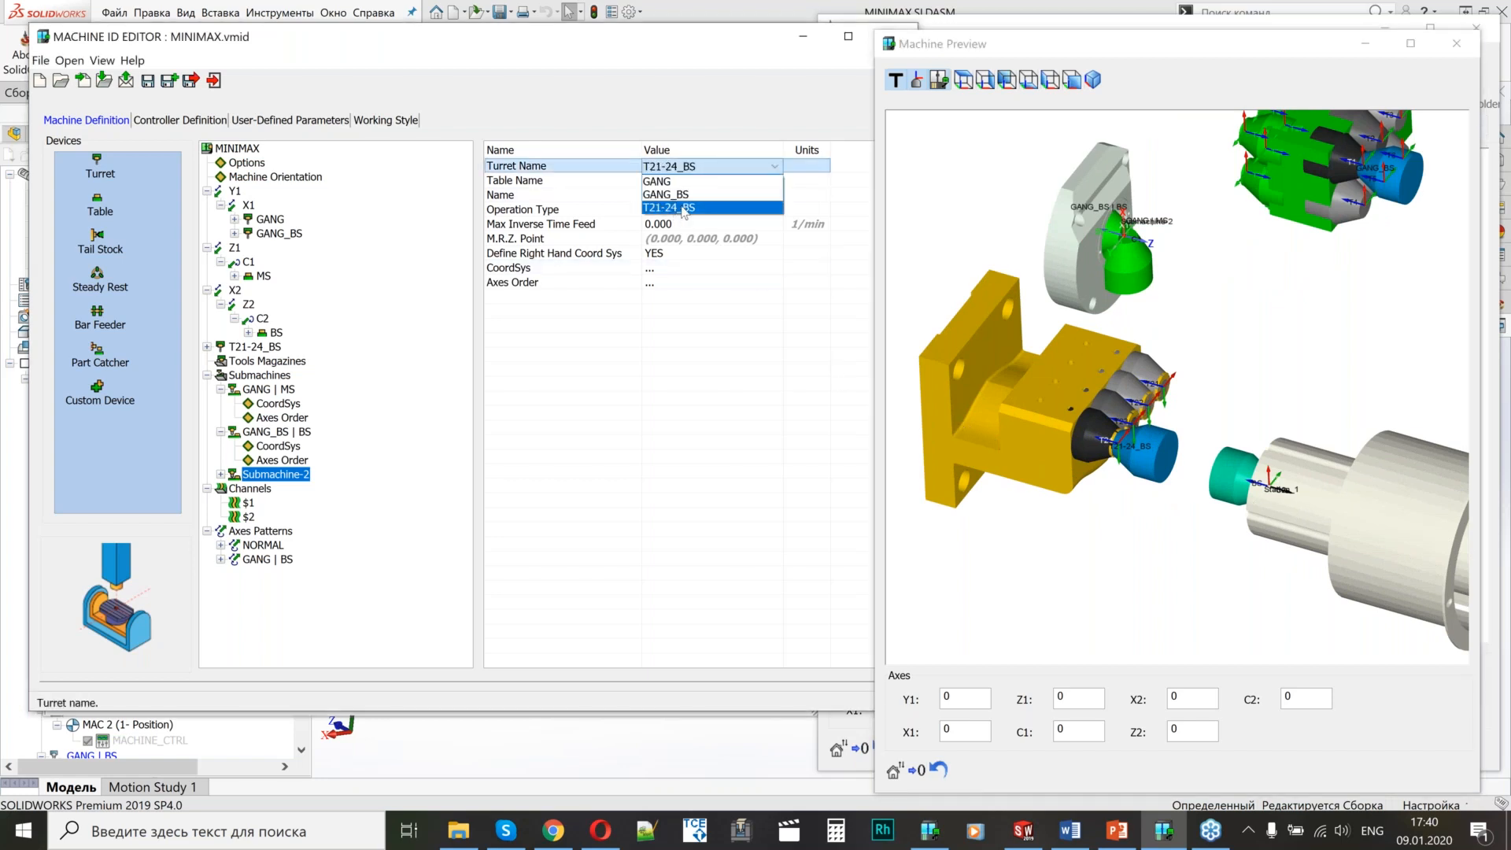
pyautogui.click(696, 183)
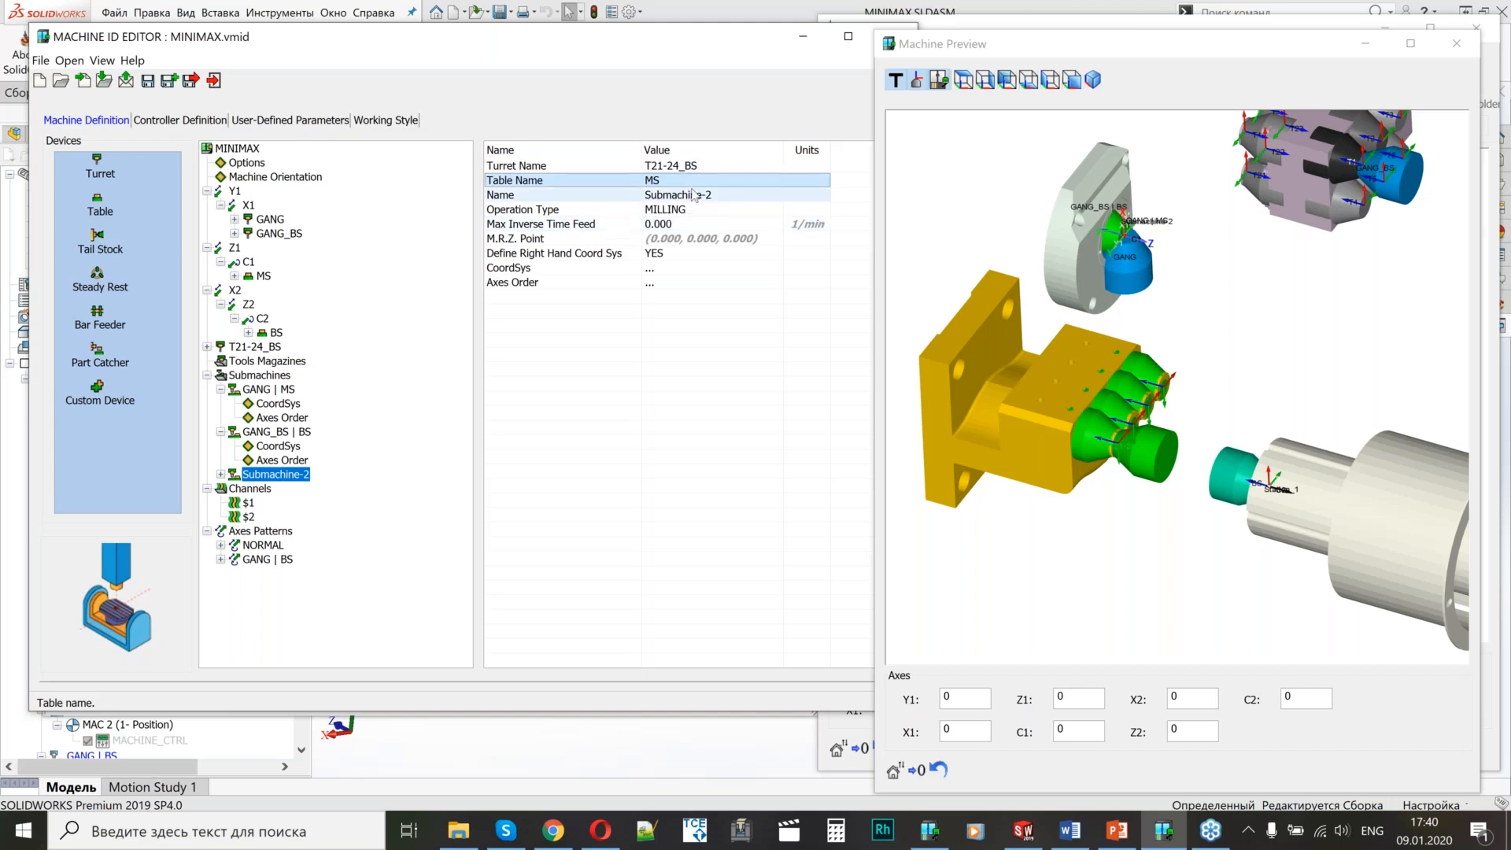
pyautogui.click(703, 184)
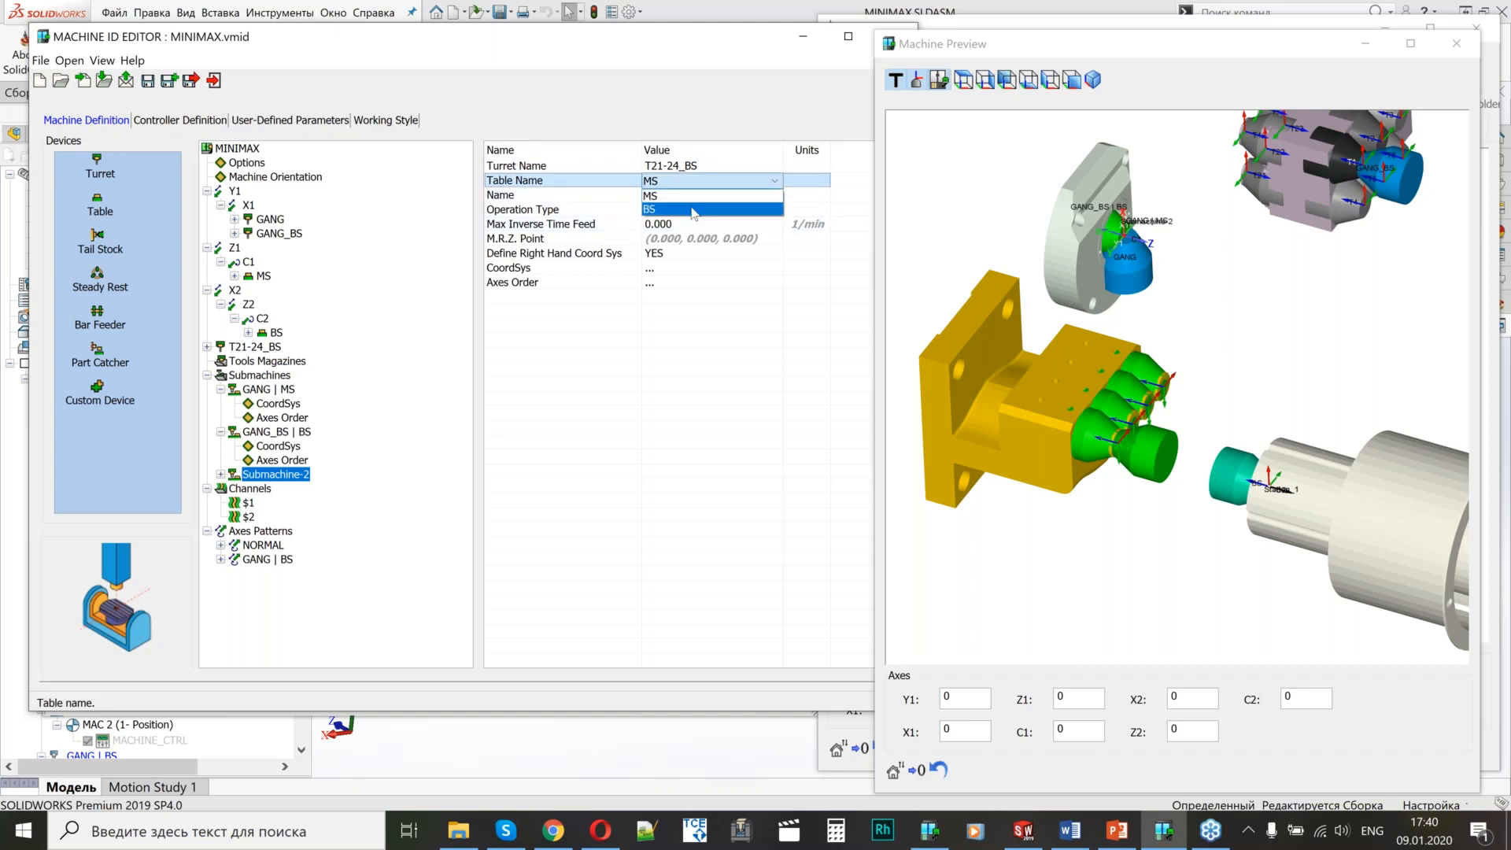
pyautogui.click(692, 209)
# Rename Submachine-2 as T21-24_BS | BS and set its operation type to TURNING.
pyautogui.write('T')
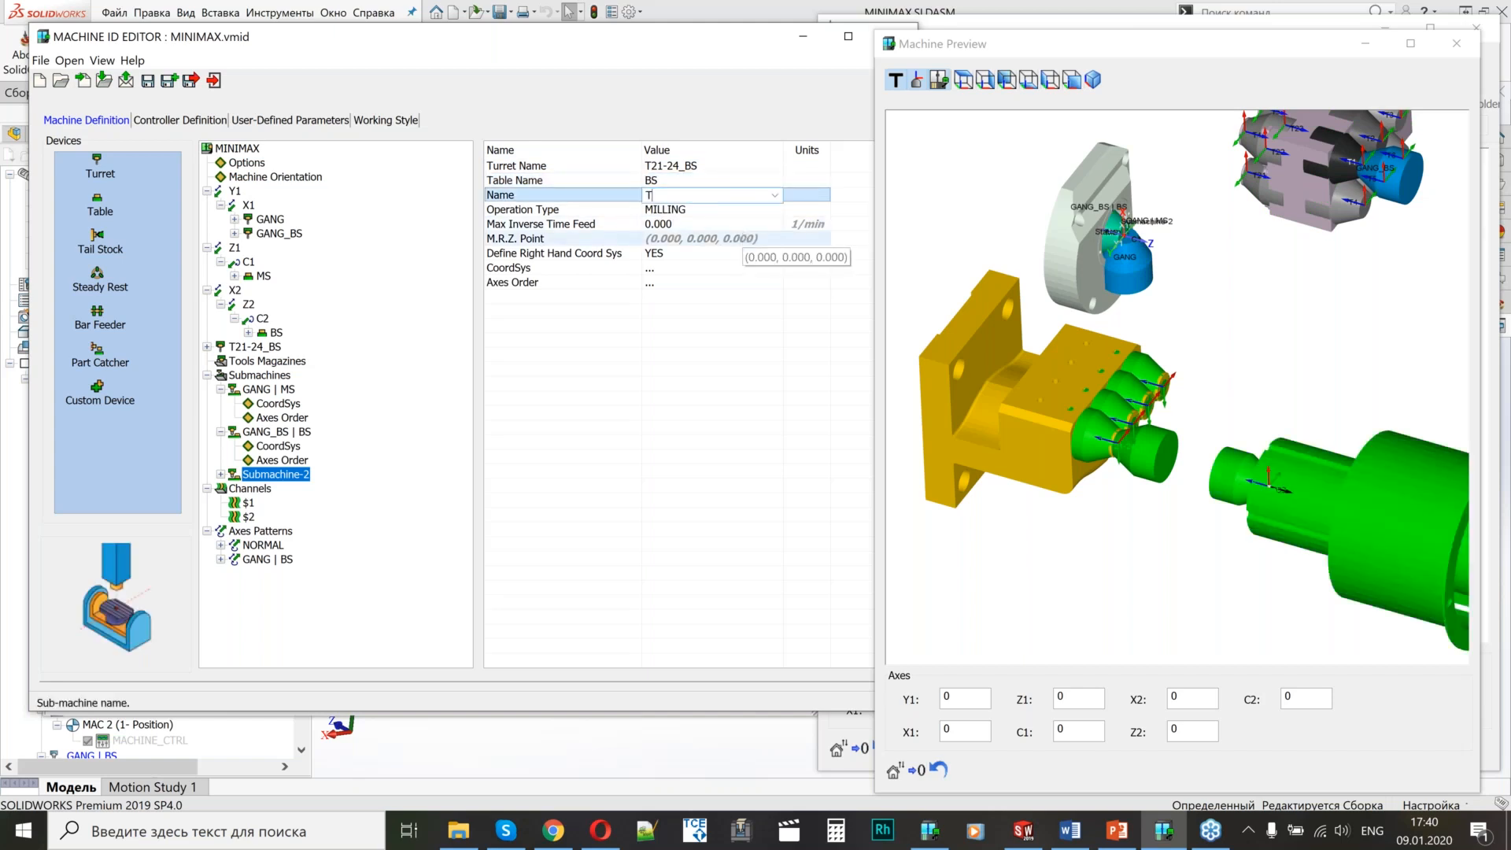
pyautogui.write('21-24_BS |')
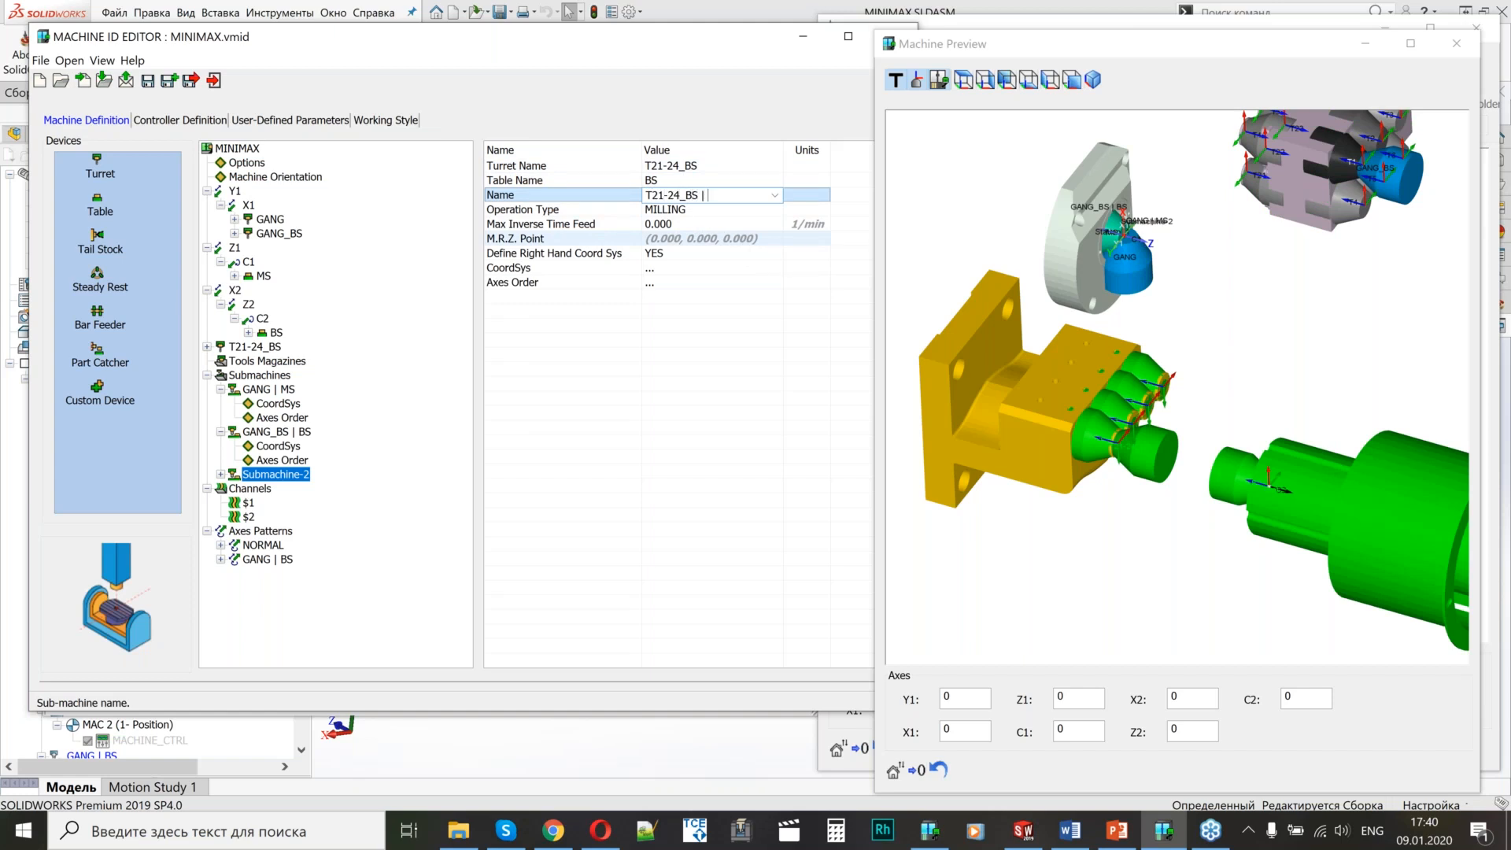
pyautogui.write('BS')
pyautogui.click(669, 210)
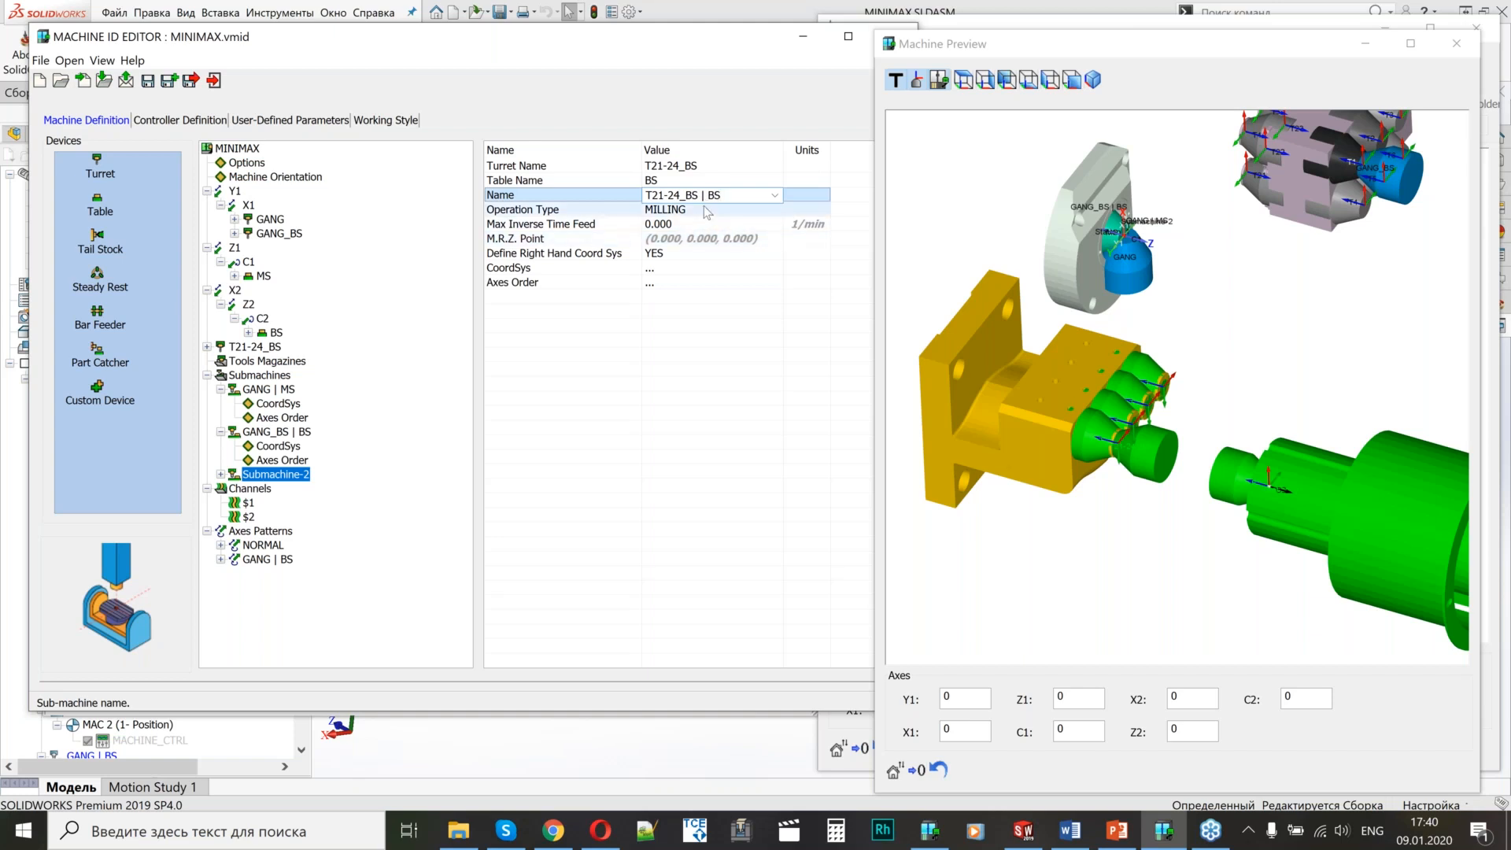
pyautogui.click(669, 209)
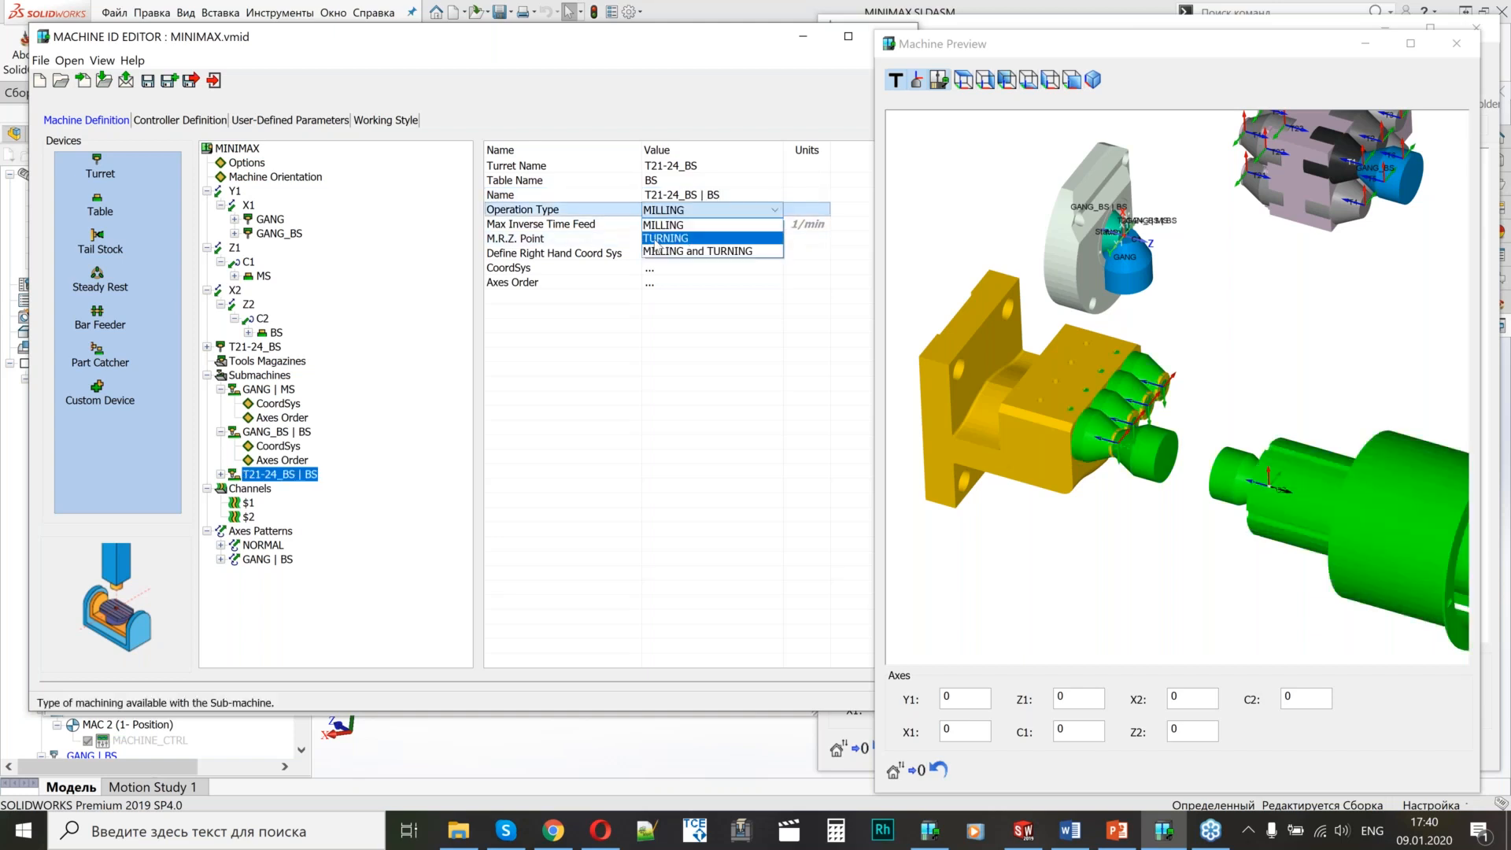
pyautogui.click(666, 239)
# Rotate the T21-24_BS | BS submachine's coordinate system 180 degrees around its X vector.
pyautogui.click(249, 476)
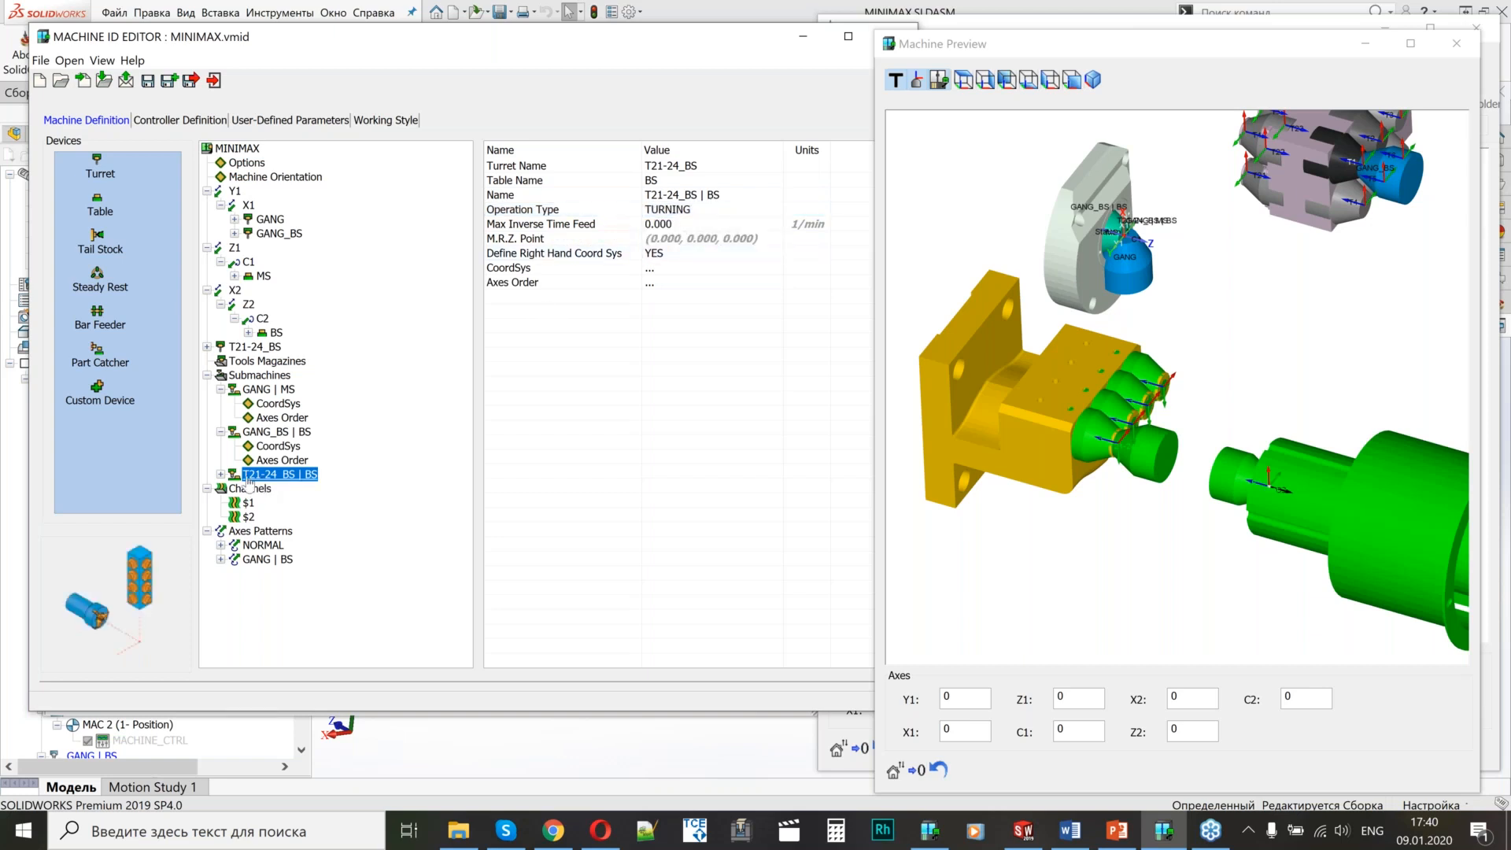
pyautogui.click(221, 473)
pyautogui.click(266, 489)
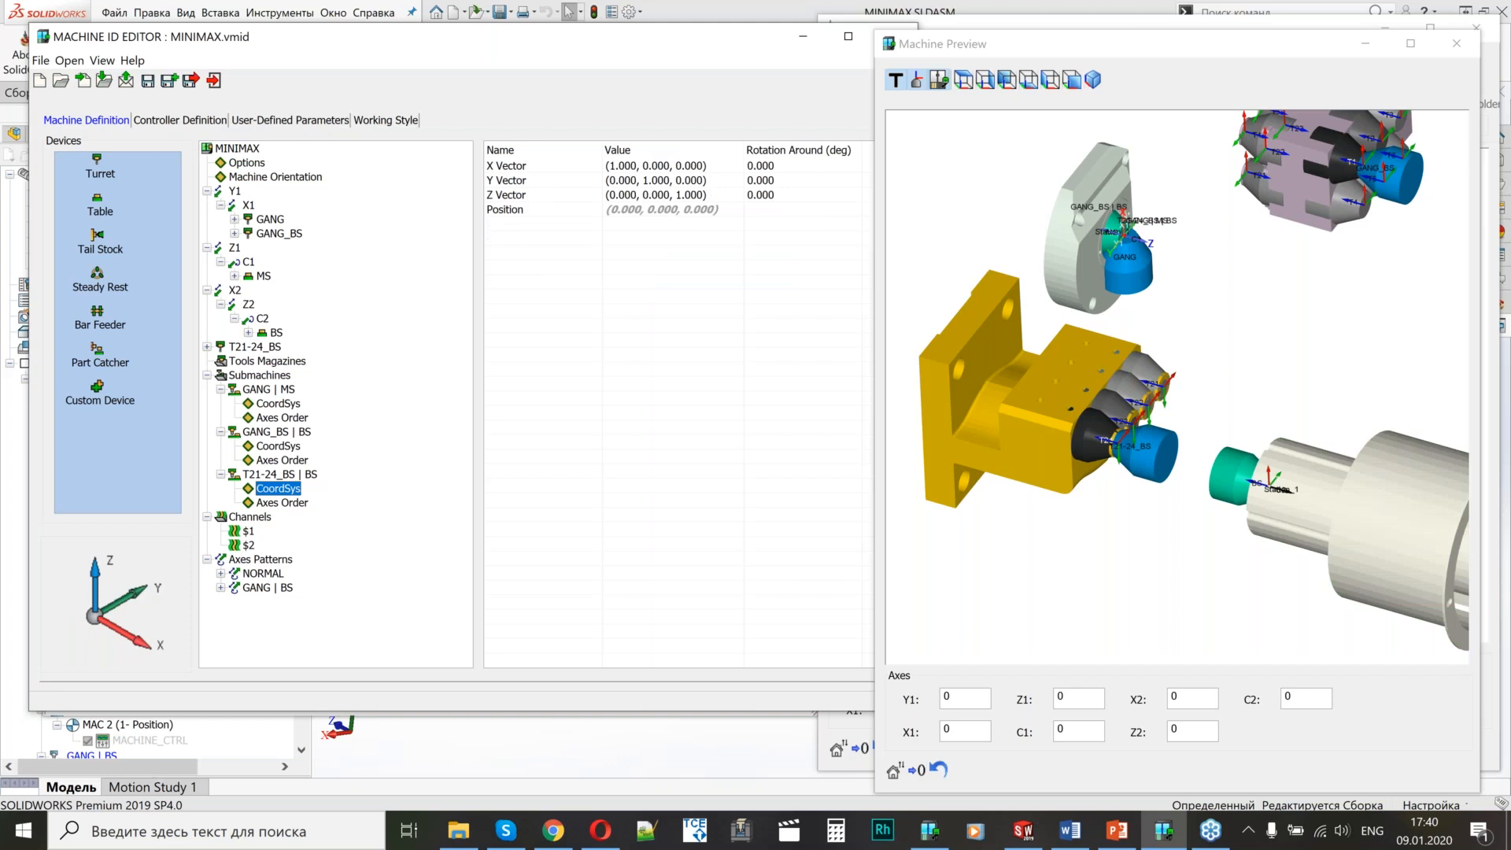
pyautogui.click(1143, 358)
pyautogui.scroll(3, 1143, 358)
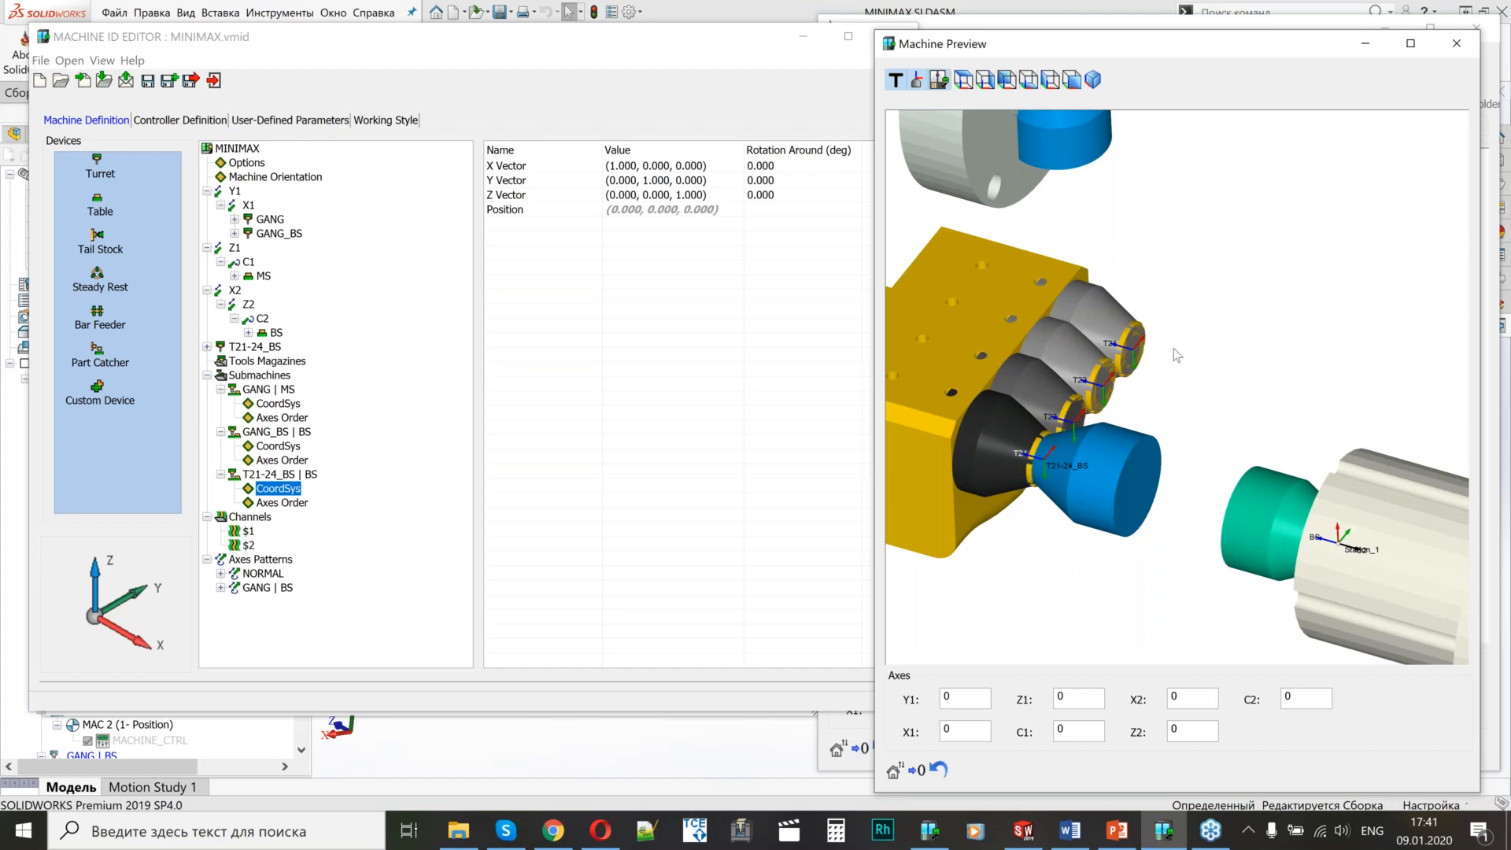
pyautogui.click(779, 166)
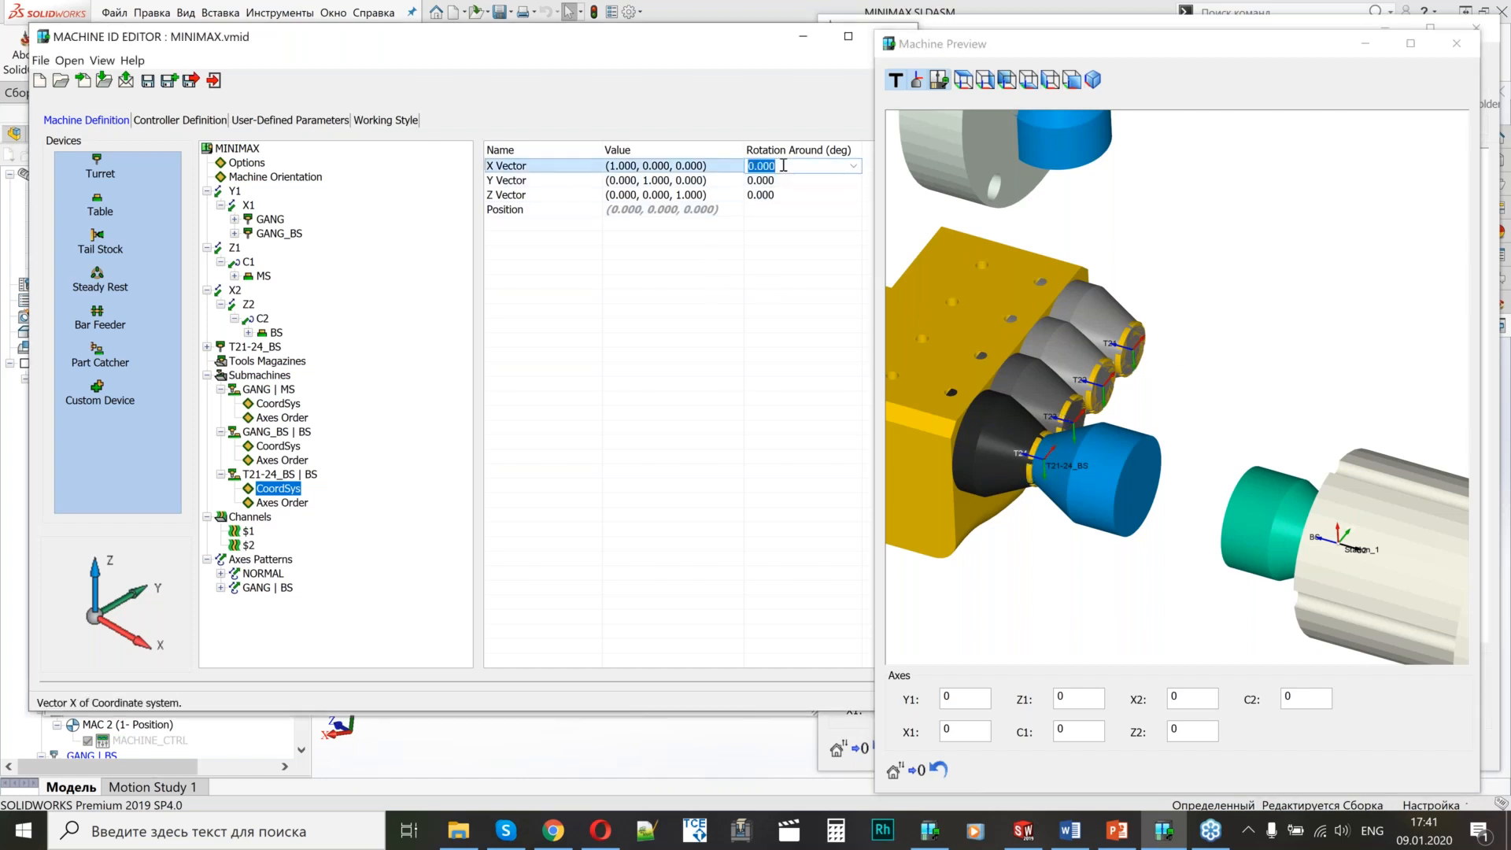
pyautogui.write('180')
pyautogui.press('Return')
pyautogui.click(740, 317)
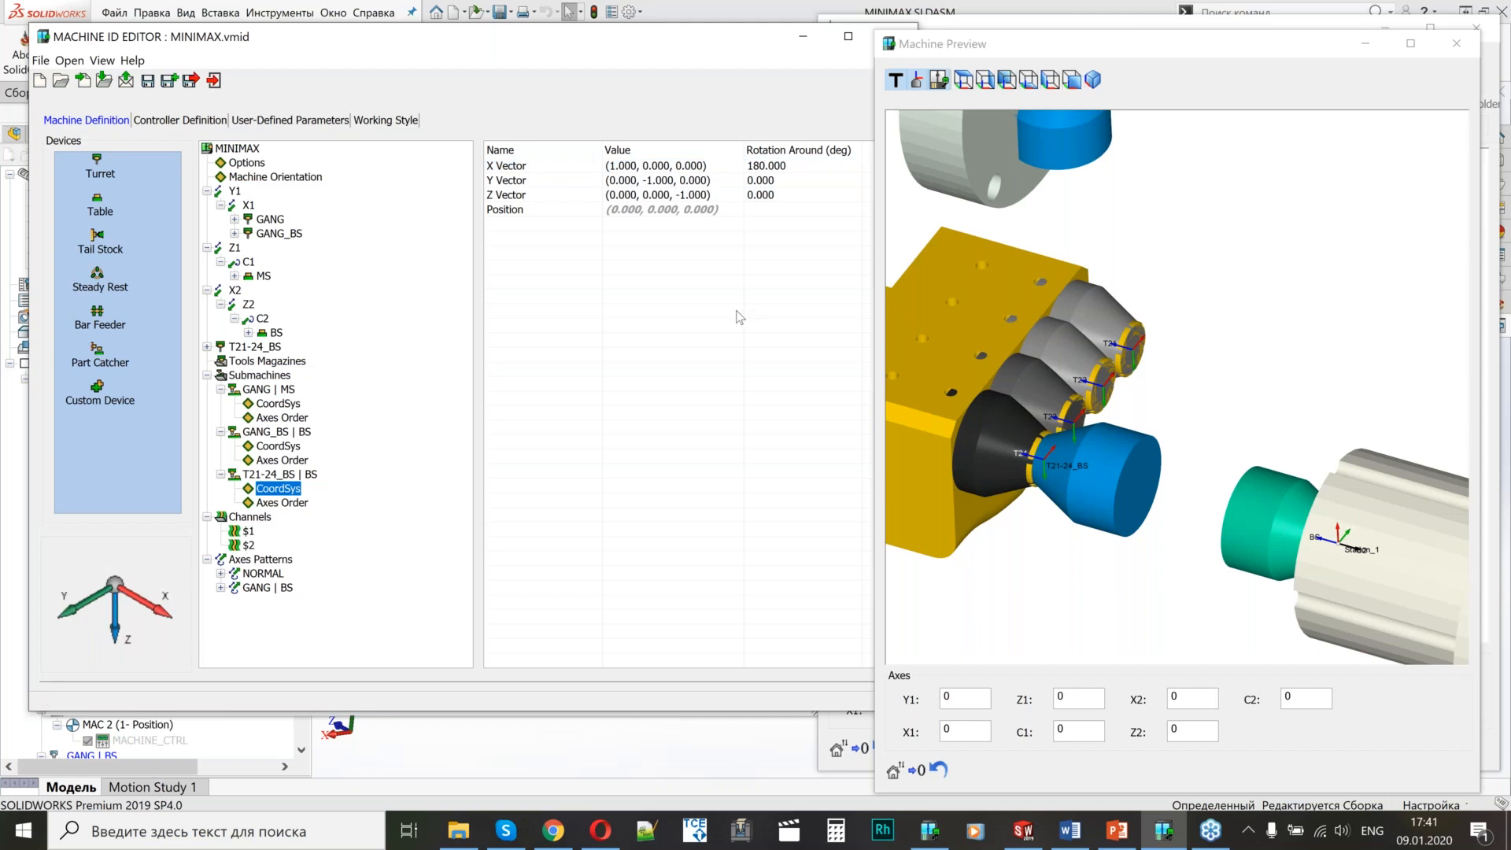
# Rotate the T21-24_BS | BS submachine's coordinate system 90 degrees around its Z vector.
pyautogui.click(1146, 529)
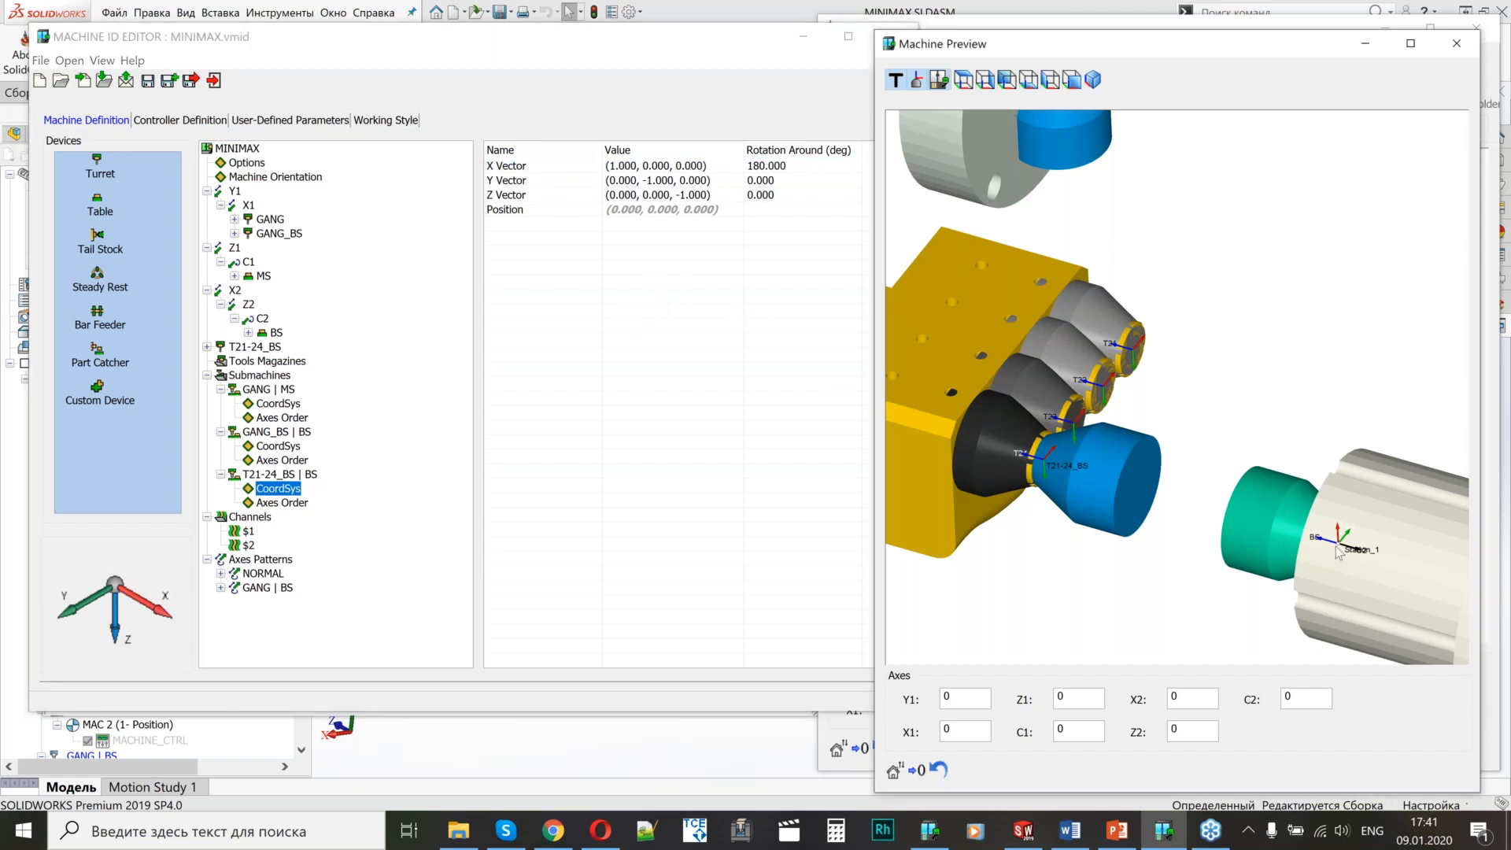
pyautogui.scroll(-2, 1145, 506)
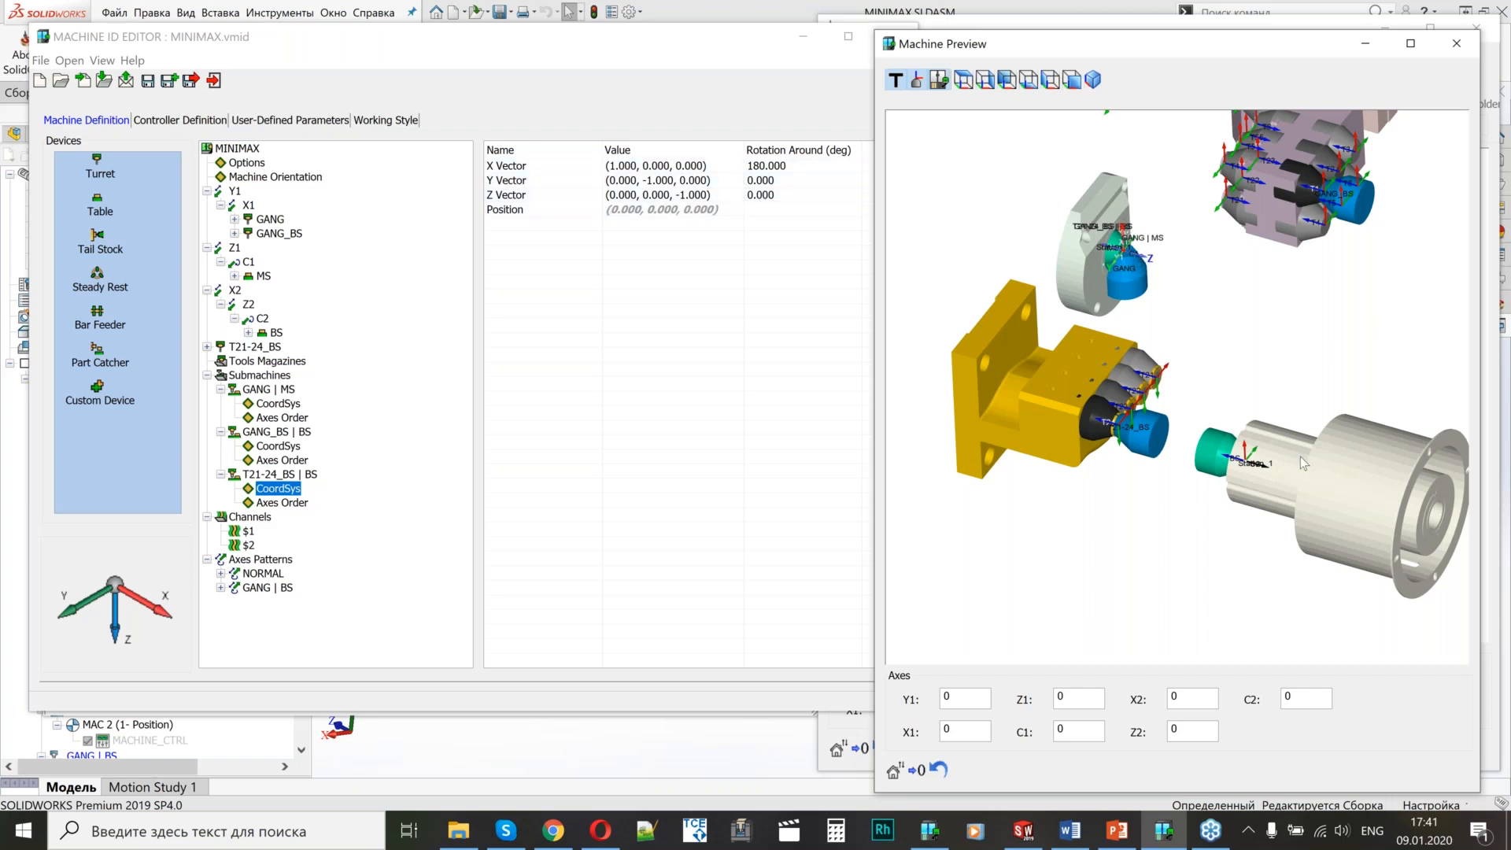
pyautogui.scroll(2, 1300, 456)
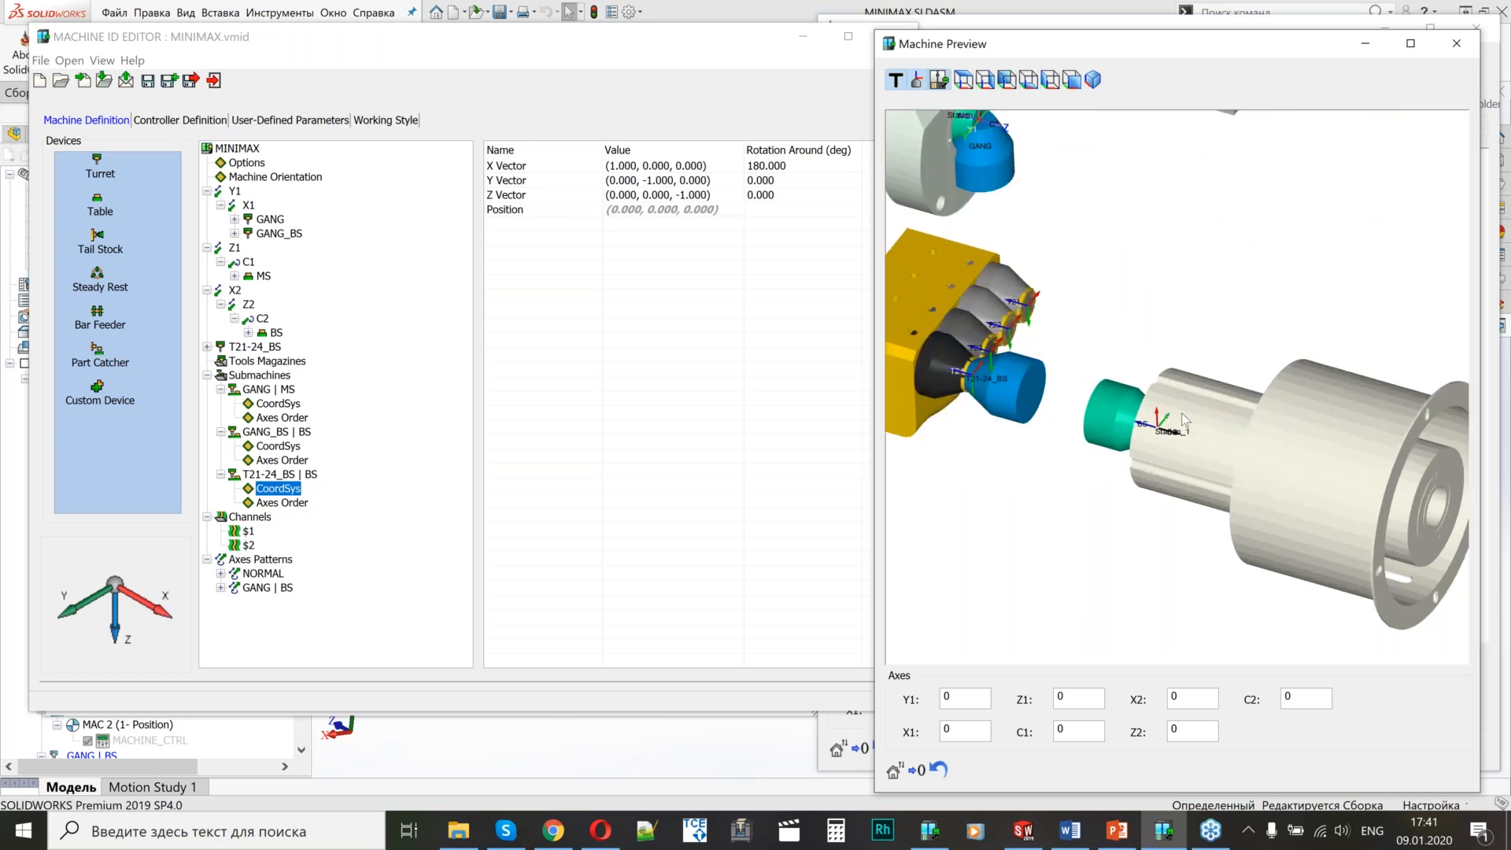
pyautogui.doubleClick(798, 198)
pyautogui.write('90')
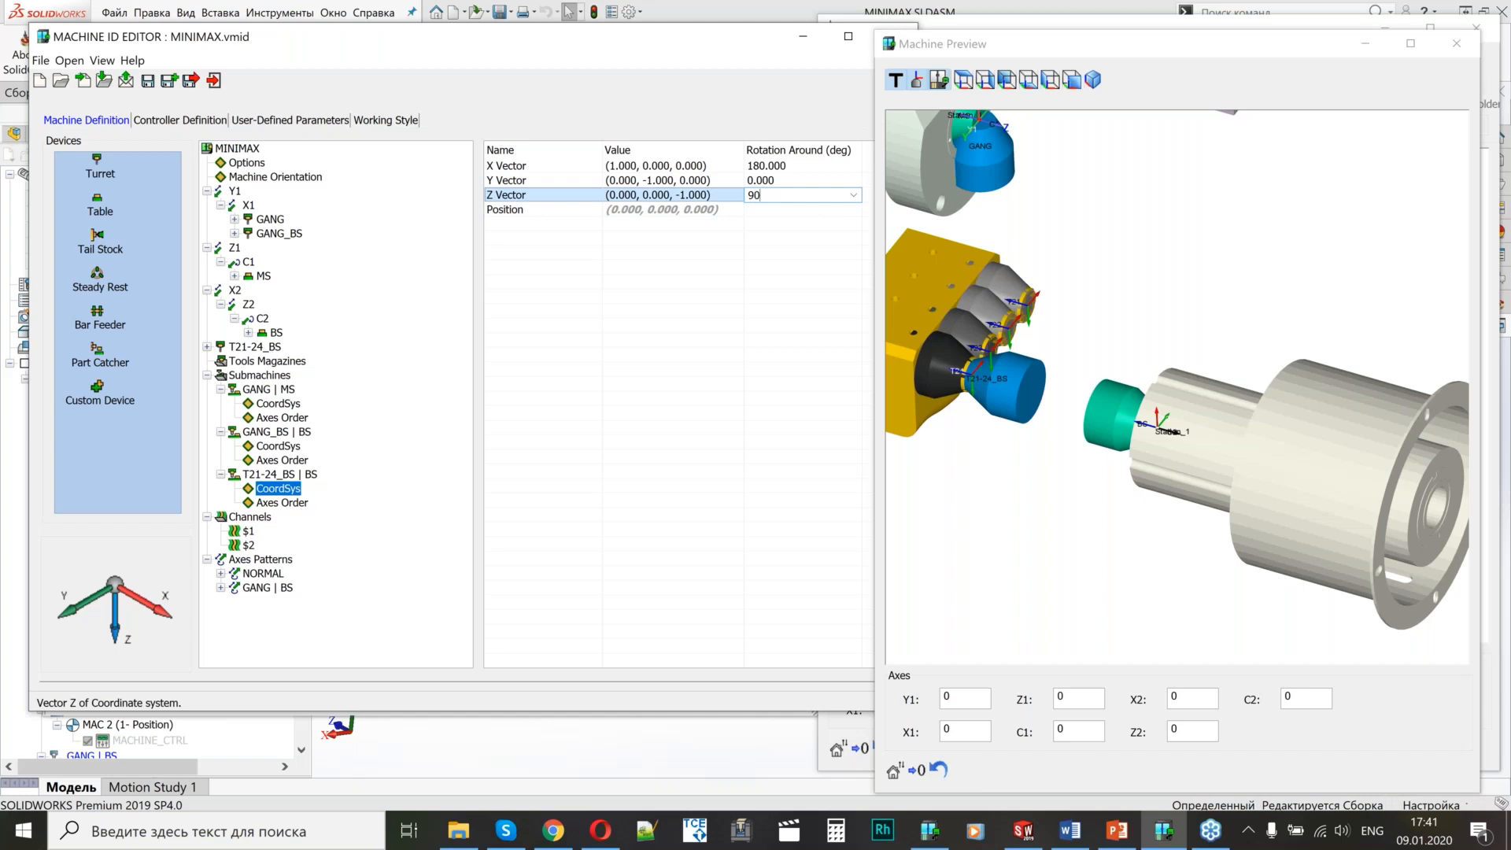
pyautogui.click(670, 279)
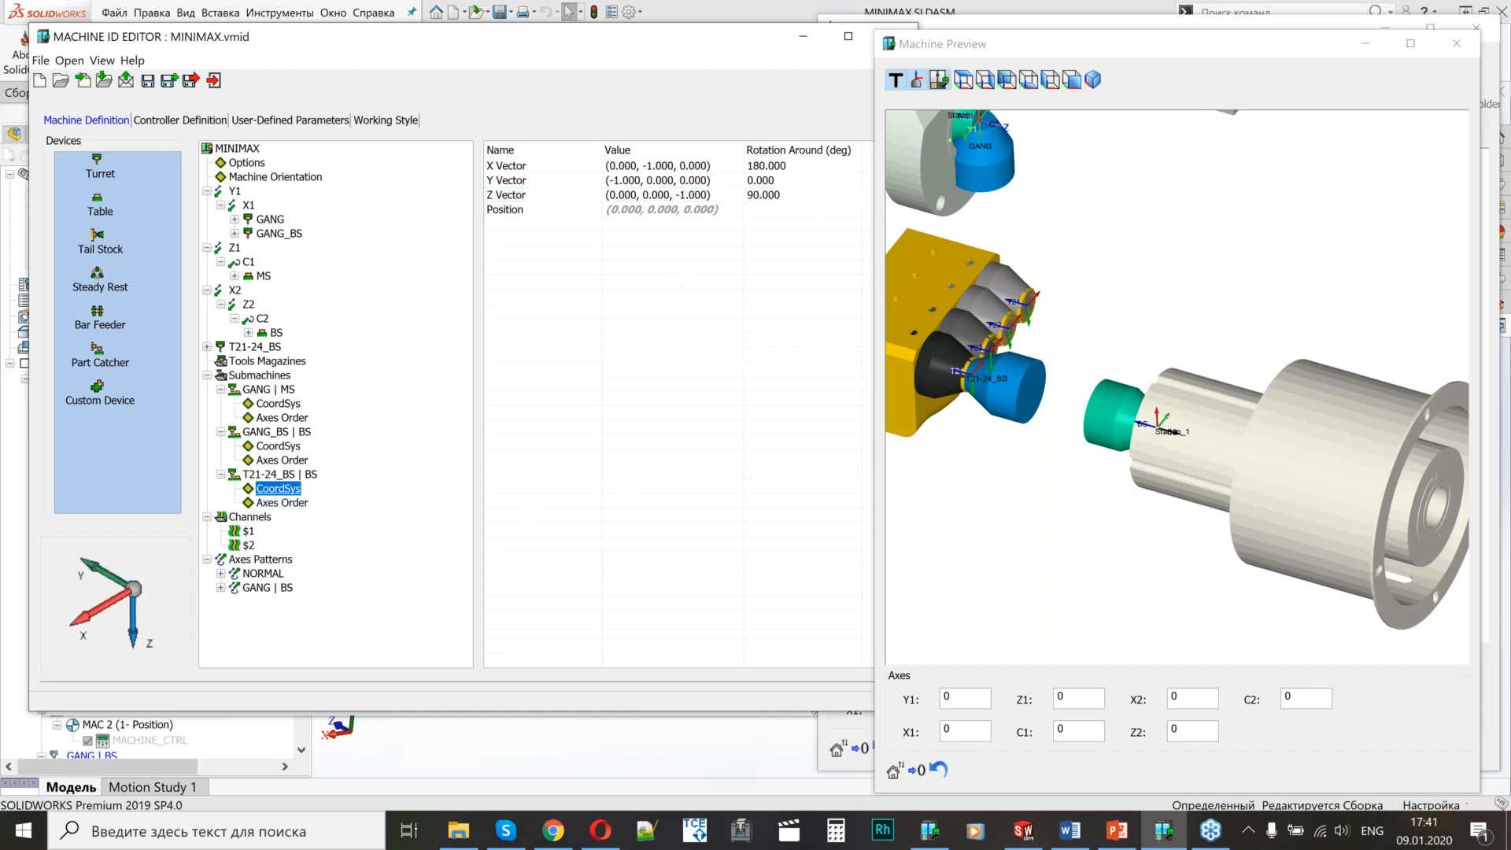
# In the T21-24_BS | BS axes order, assign X2 as X LINEAR AXIS and set C2 to NOT USED in turning.
pyautogui.click(279, 502)
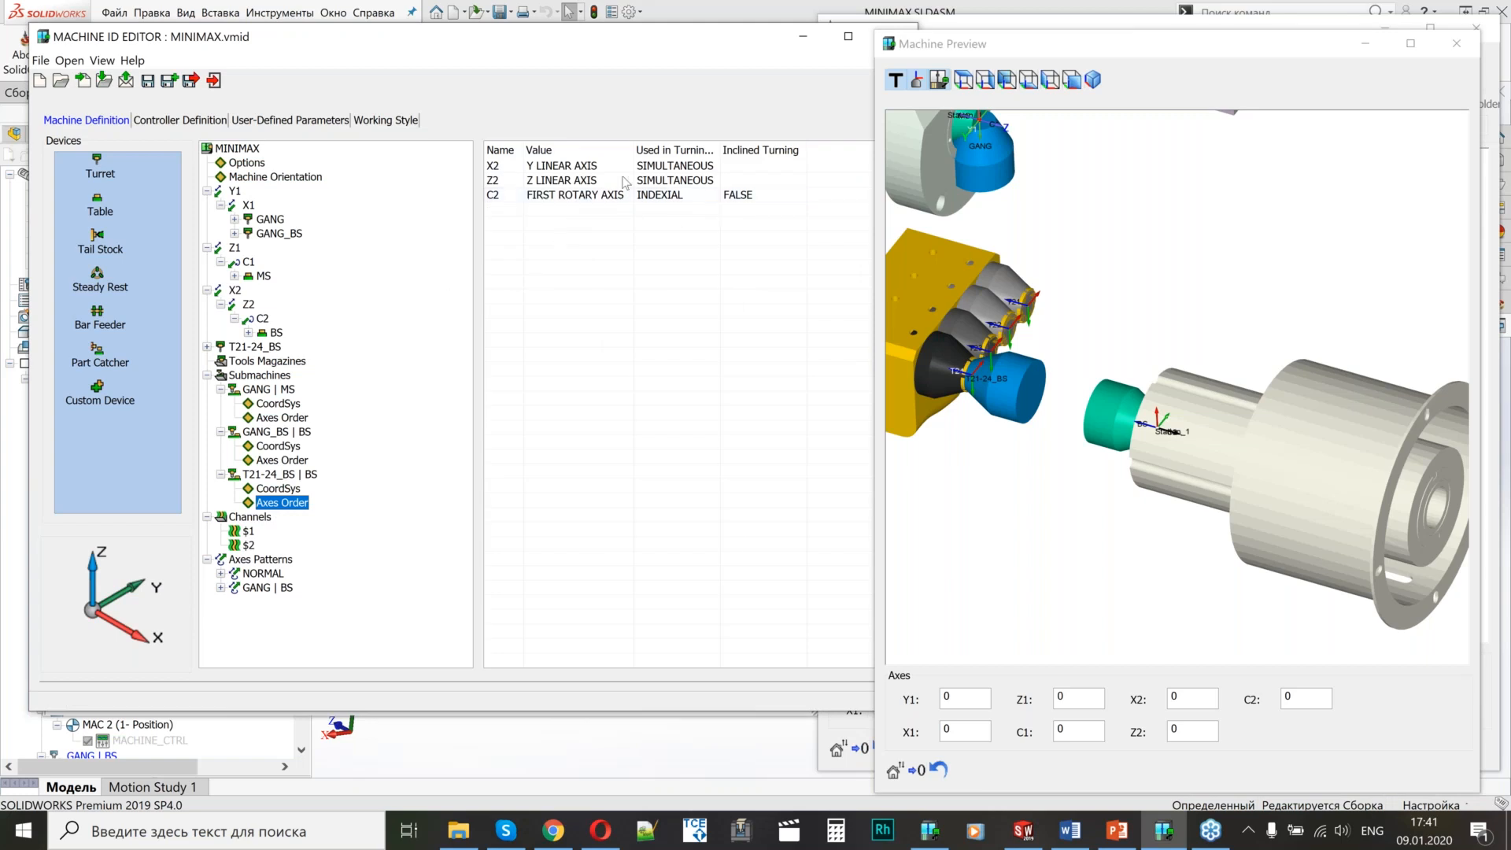
pyautogui.moveTo(537, 166); pyautogui.dragTo(539, 167)
pyautogui.click(539, 166)
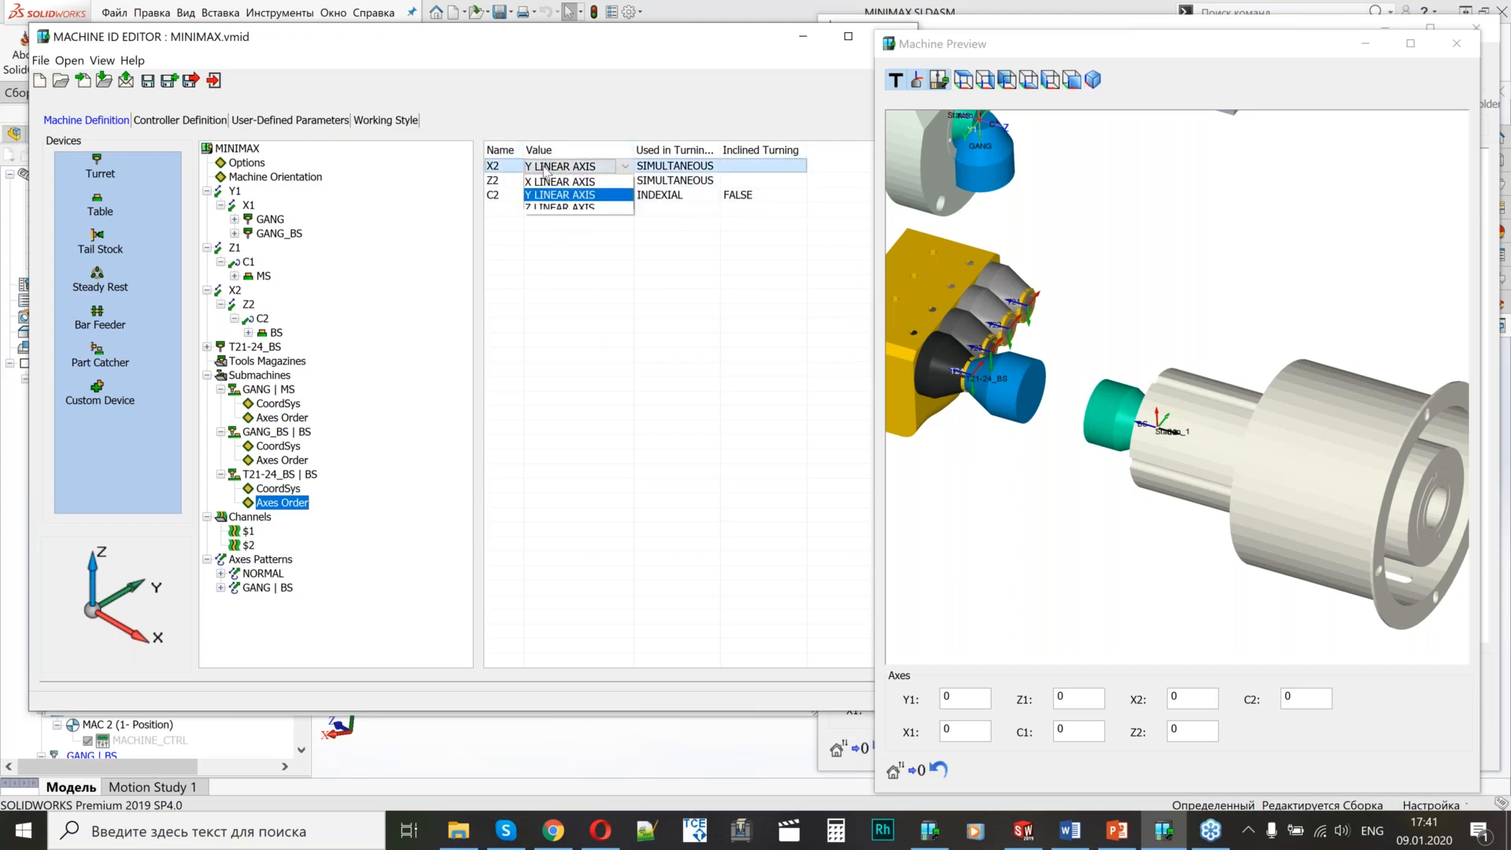
pyautogui.click(538, 193)
pyautogui.click(566, 181)
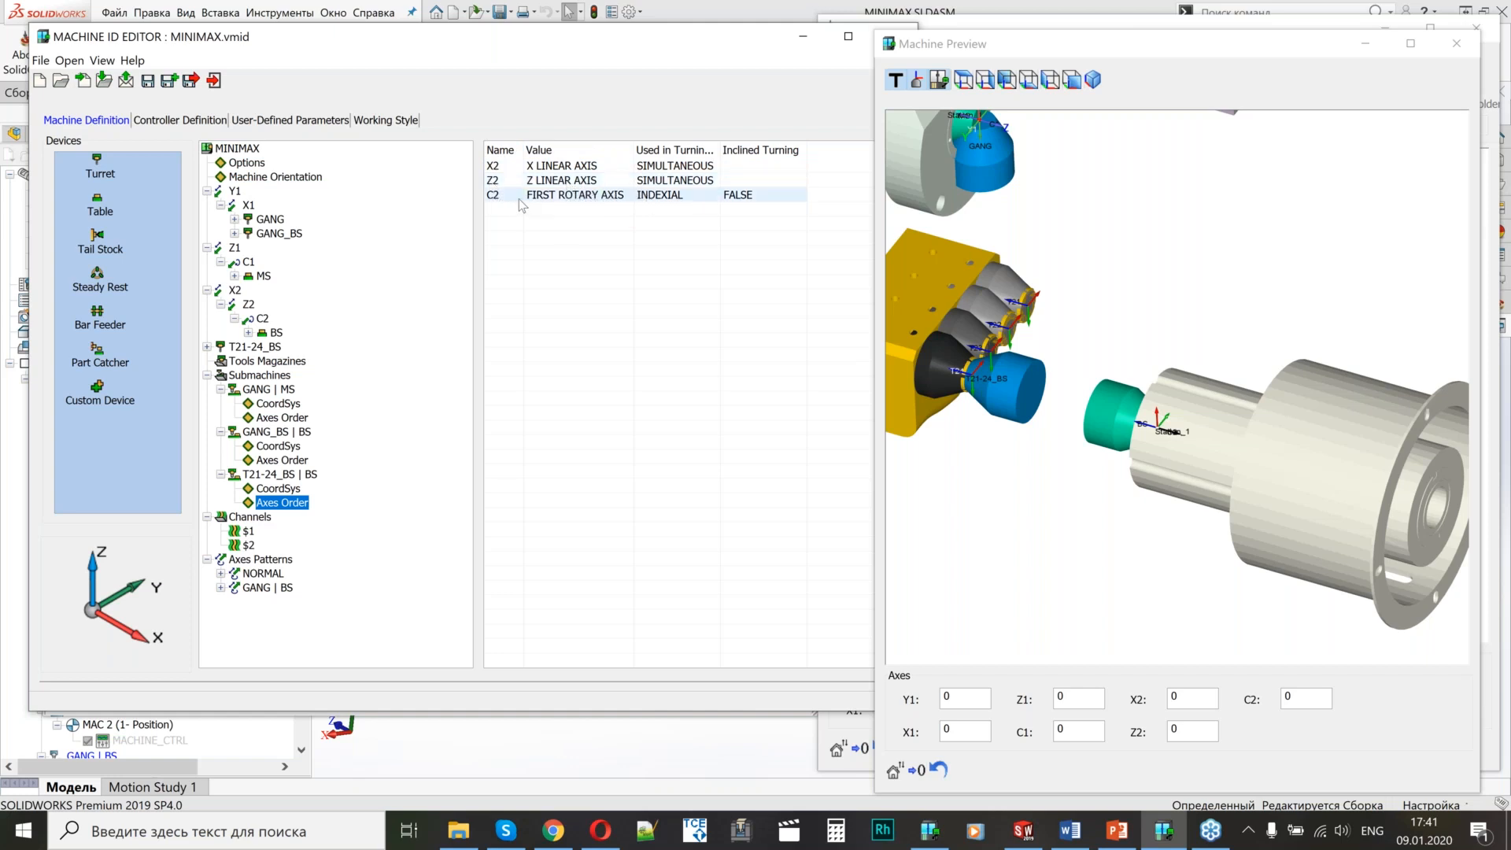
pyautogui.click(692, 197)
pyautogui.click(661, 234)
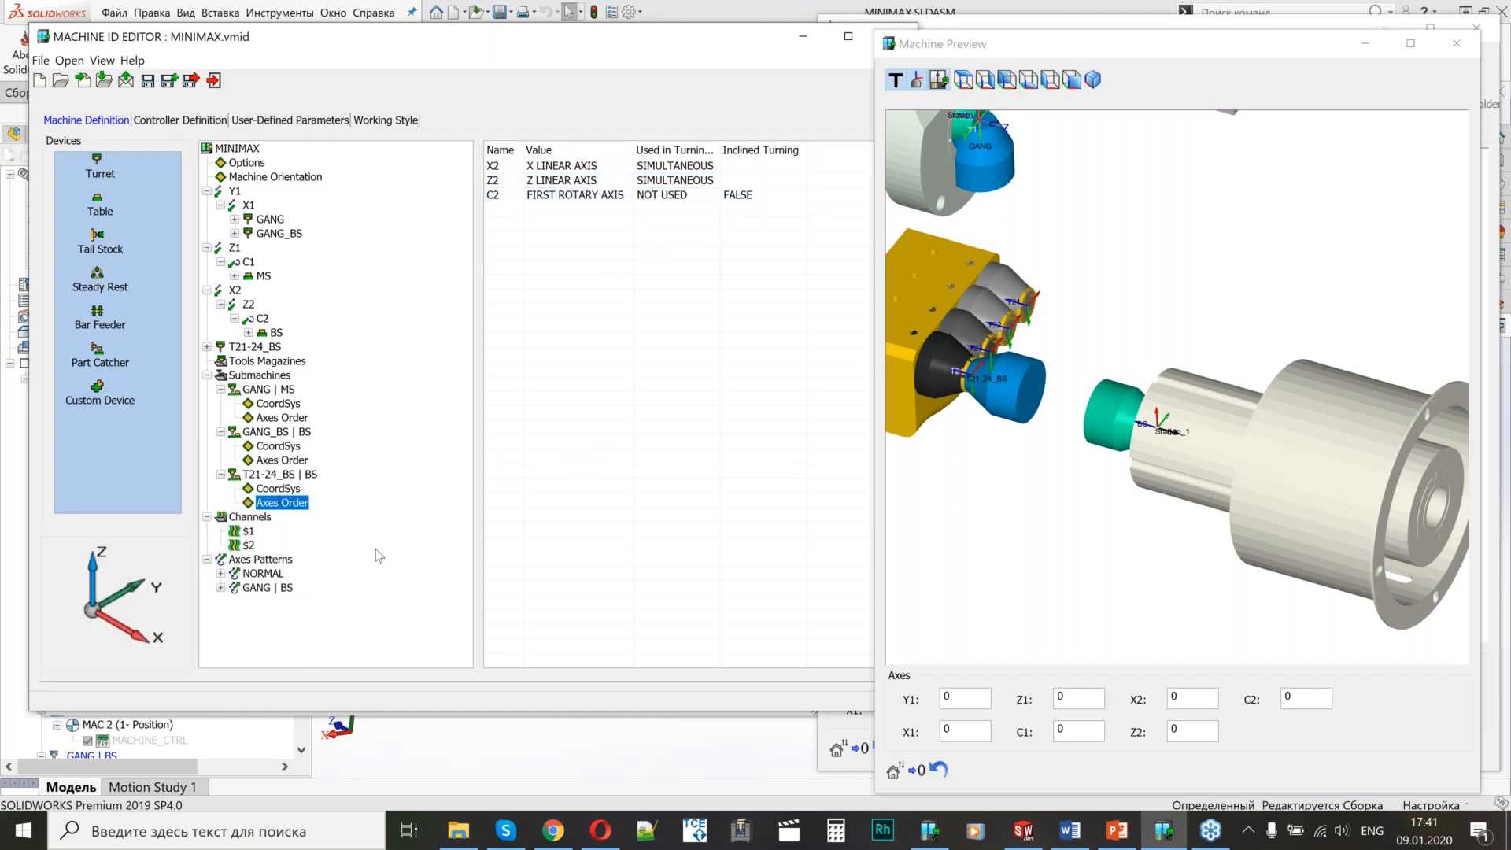
# Add a first submachine entry to channel $1 and assign GANG | MS to it.
pyautogui.click(245, 532)
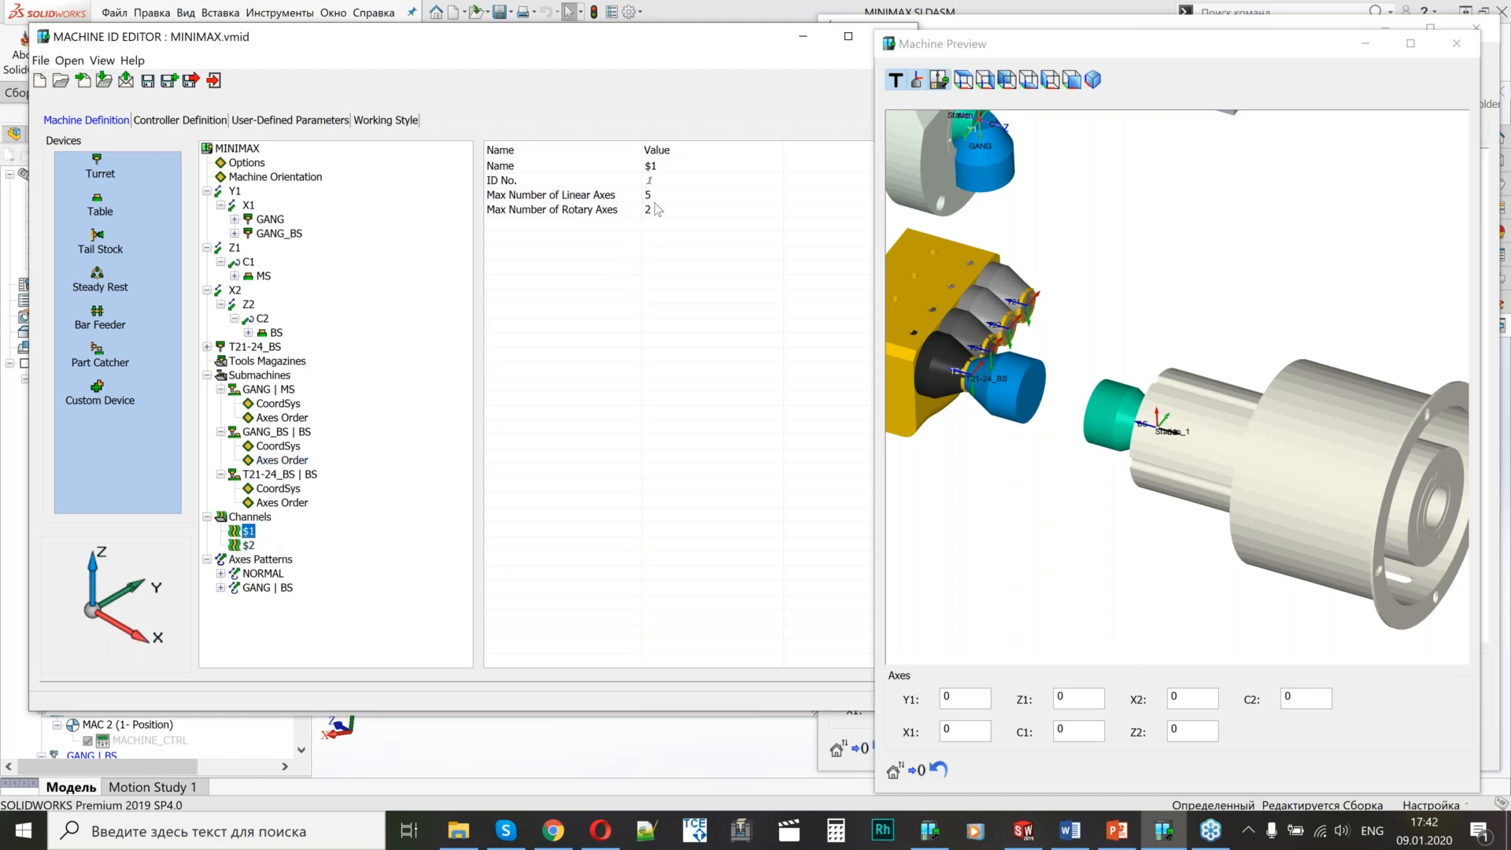
pyautogui.rightClick(601, 228)
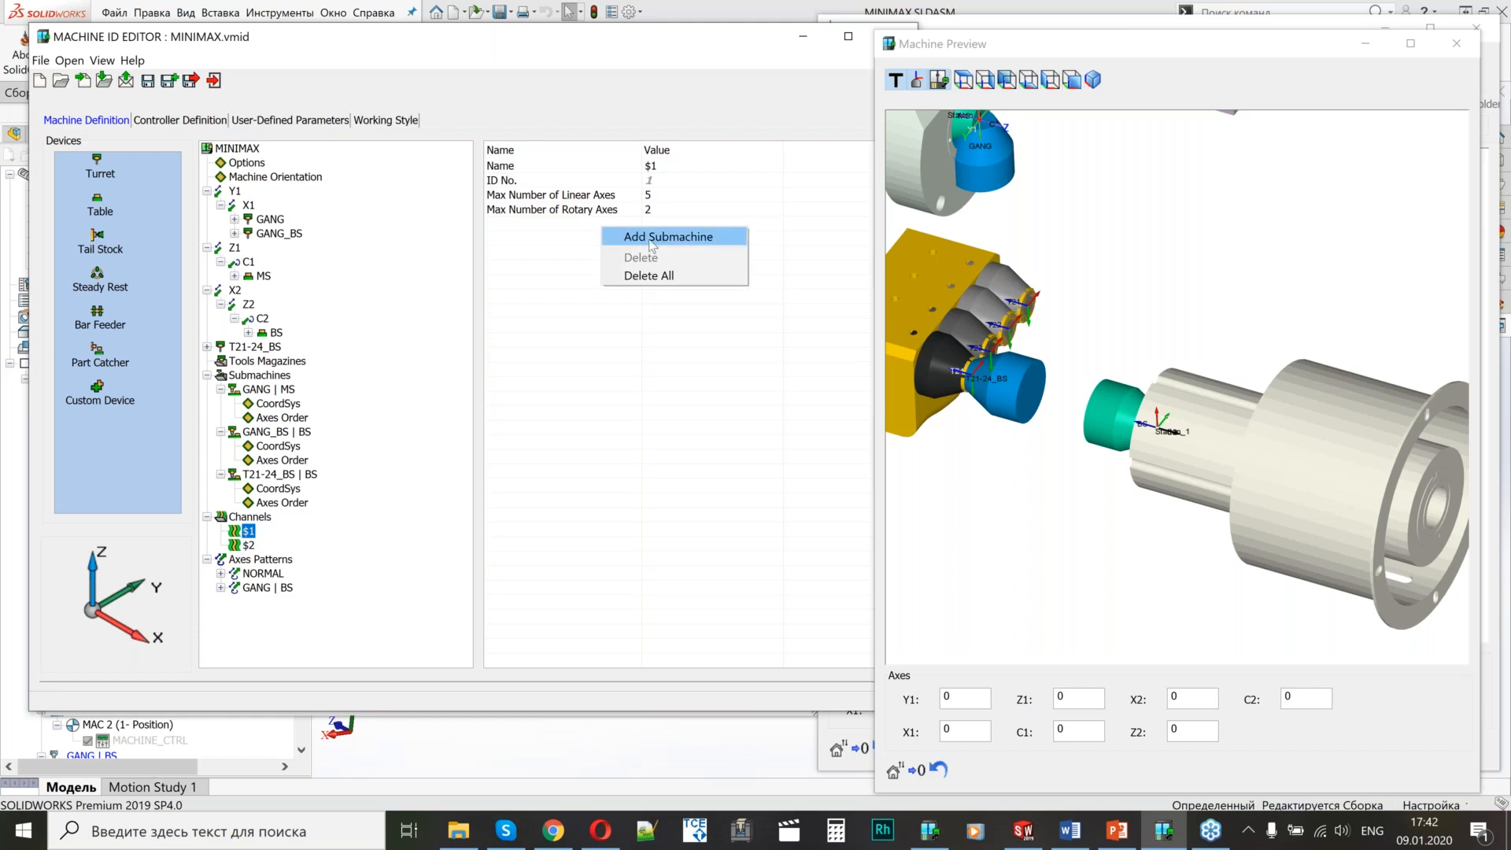
pyautogui.click(650, 238)
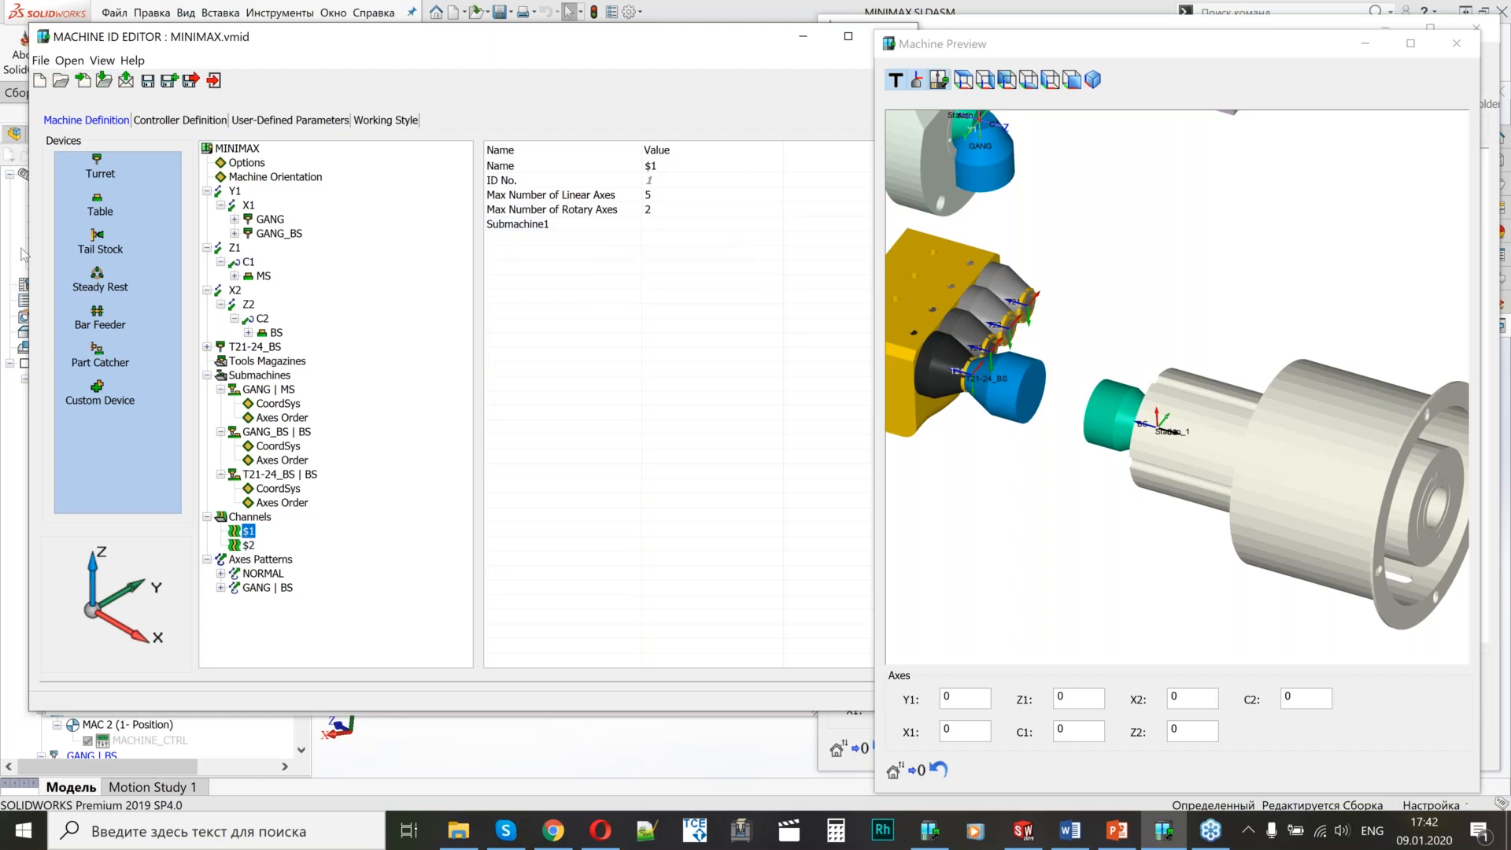
pyautogui.click(949, 539)
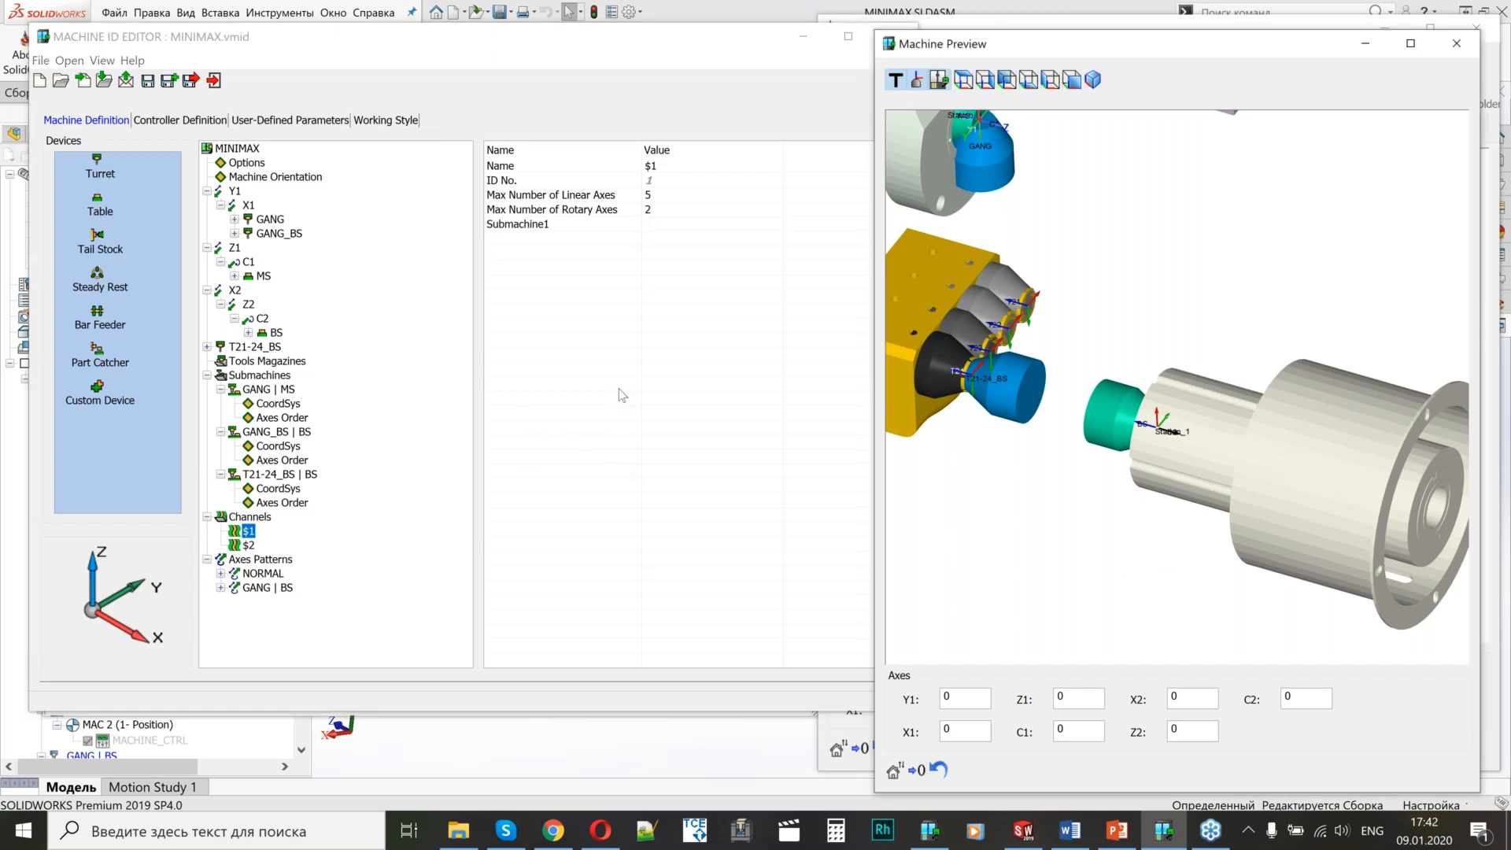
pyautogui.scroll(-4, 1161, 355)
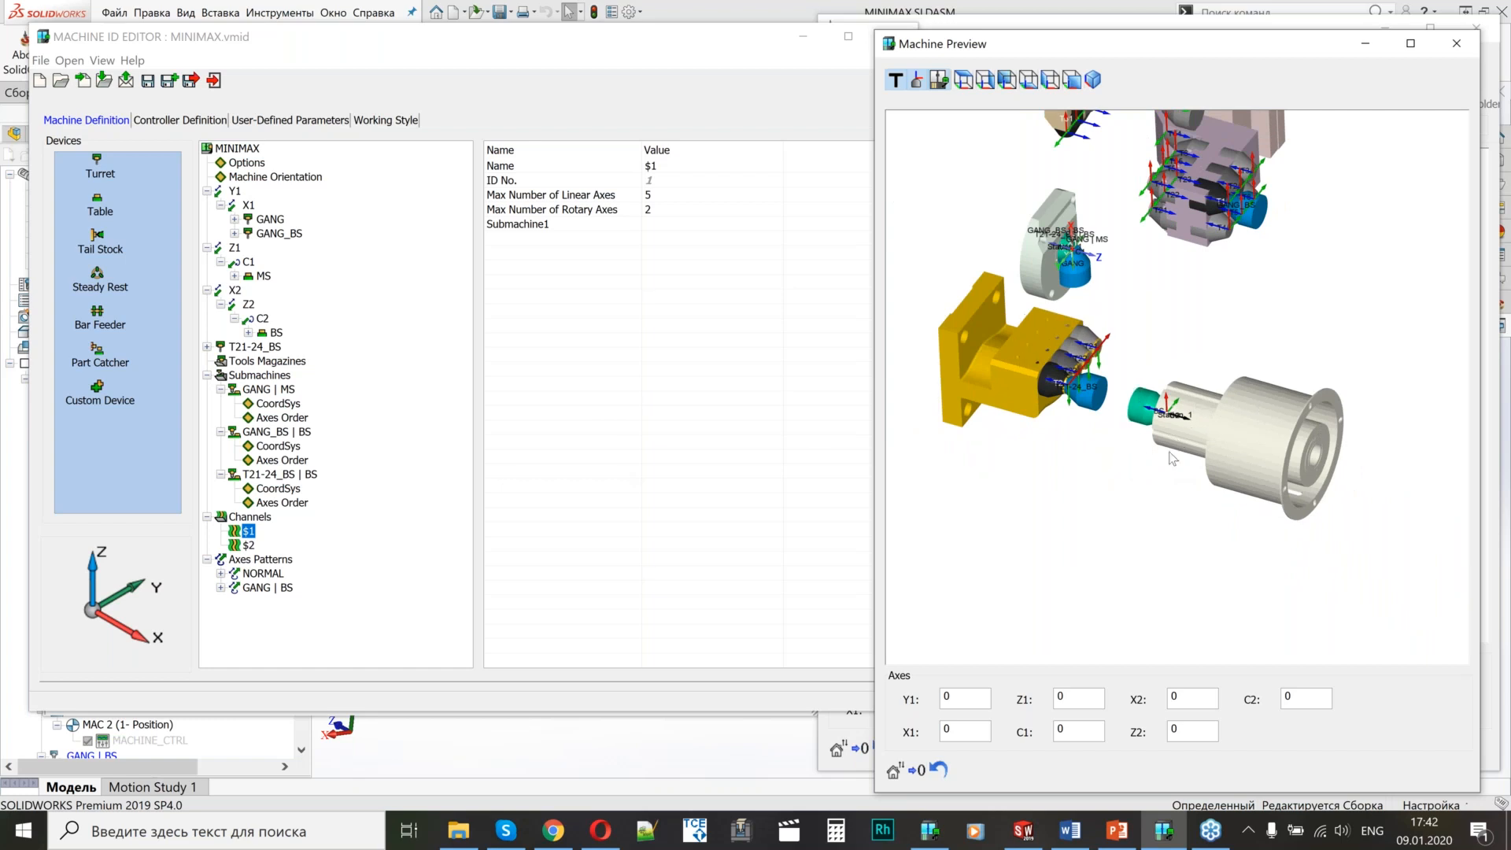
pyautogui.scroll(-2, 1174, 460)
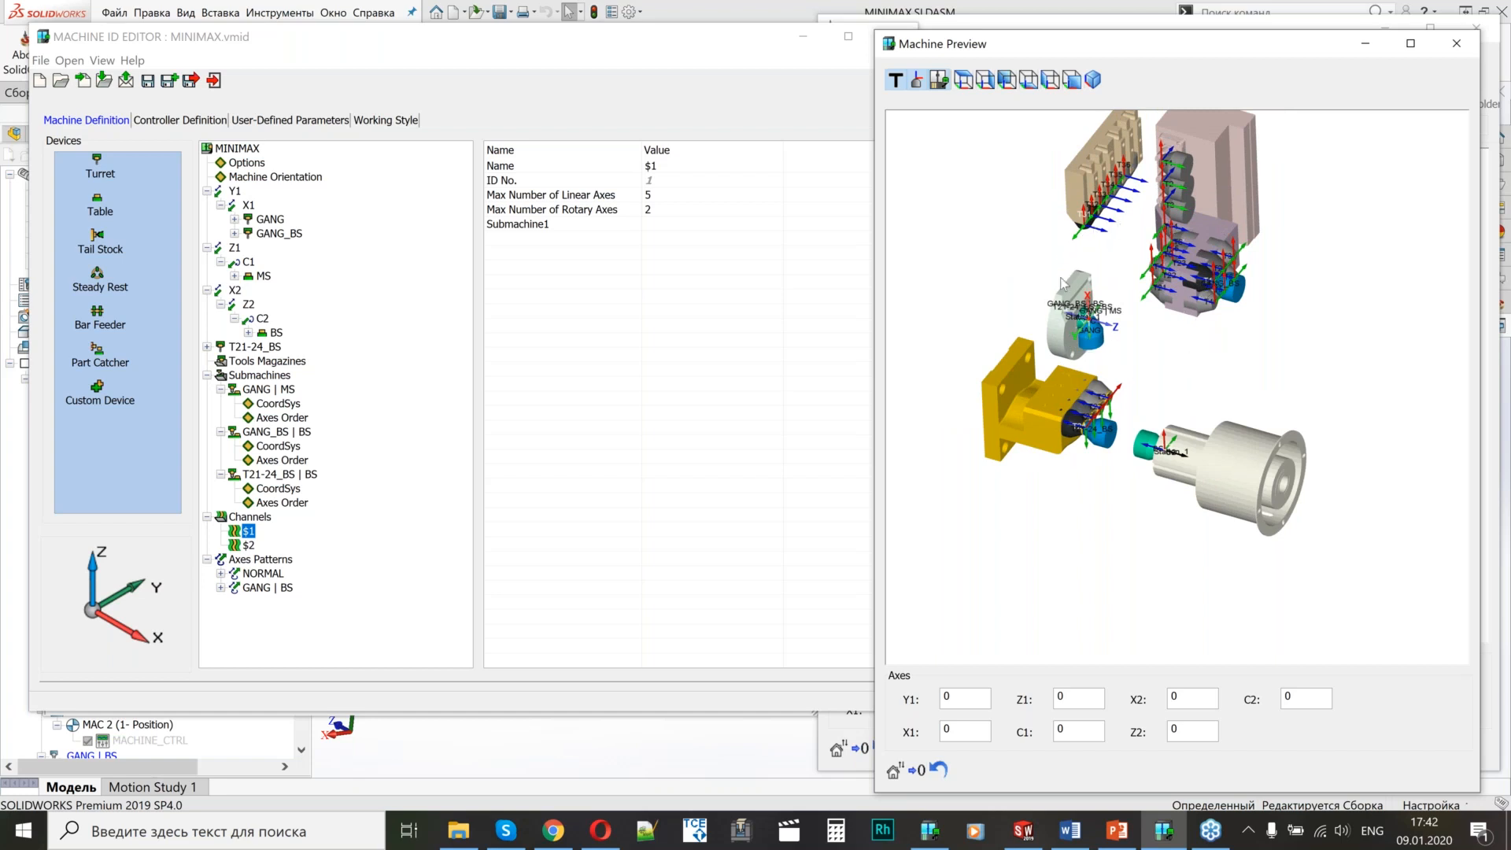
pyautogui.click(685, 228)
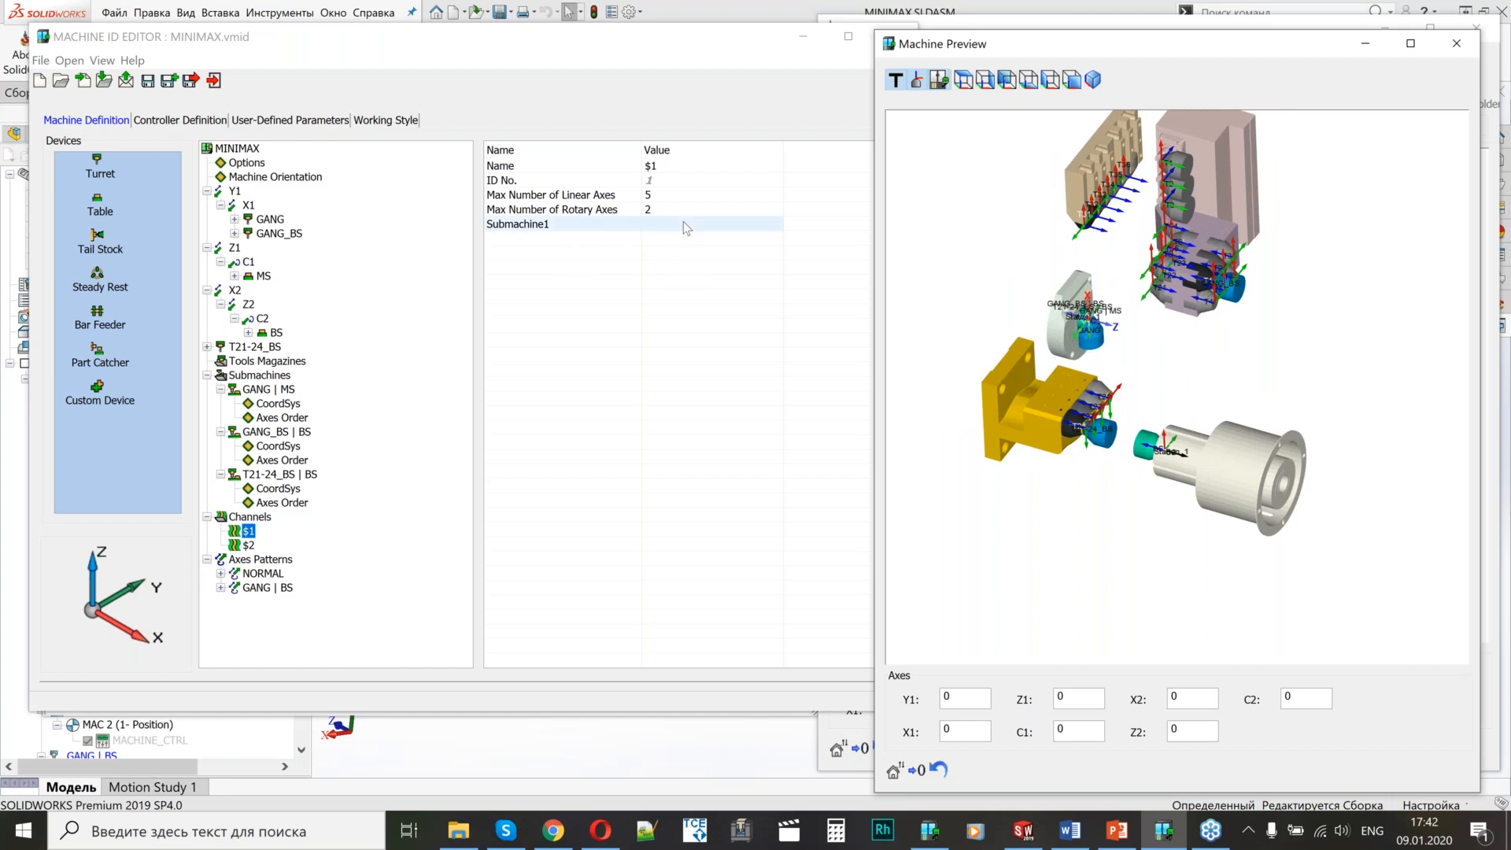
pyautogui.click(685, 228)
pyautogui.click(671, 242)
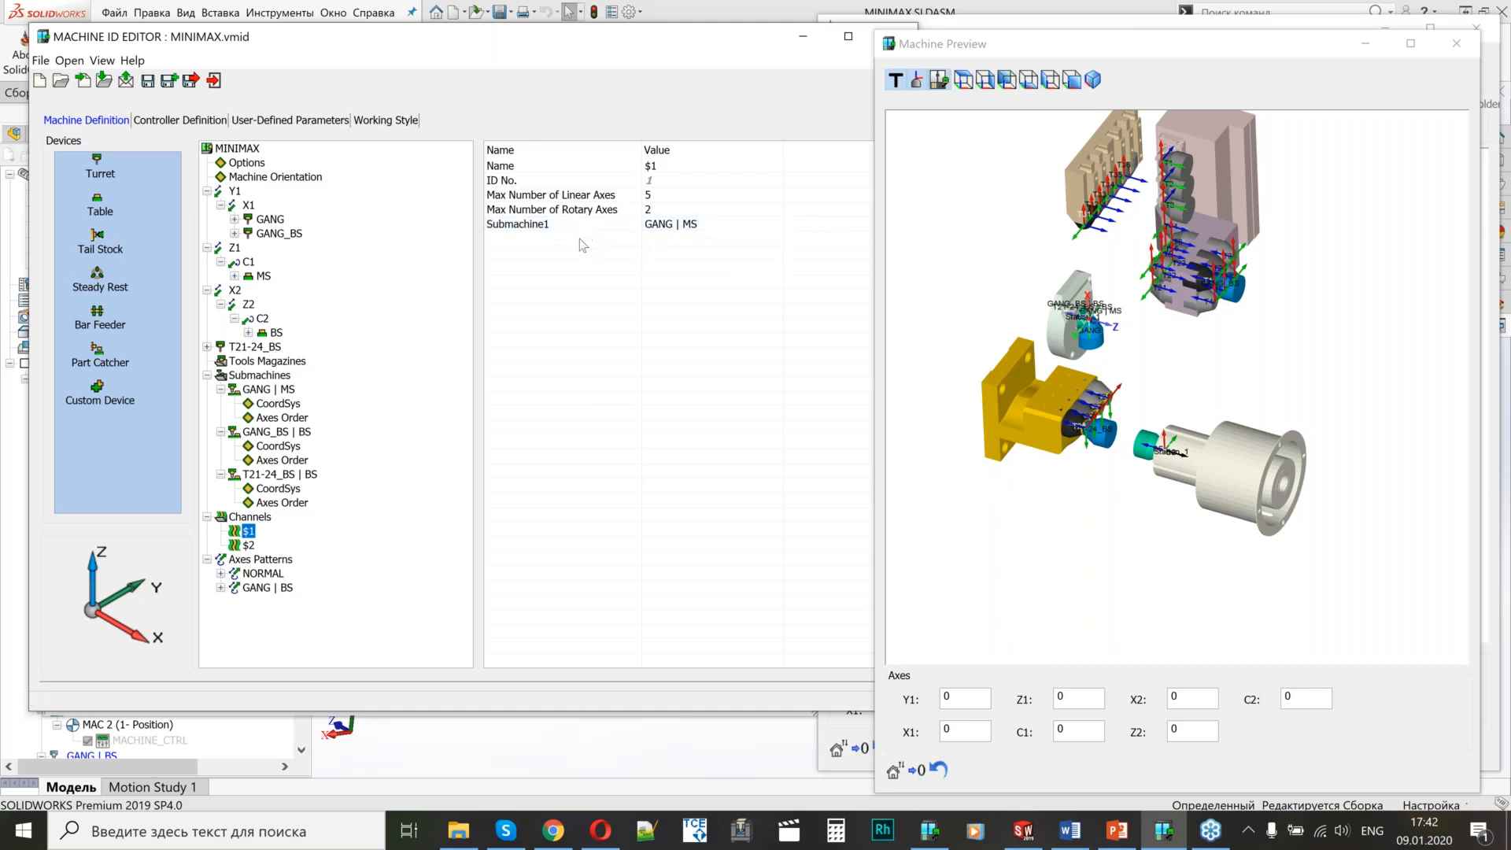
# Add a second submachine entry to channel $1 and assign GANG_BS | BS to it.
pyautogui.rightClick(583, 240)
pyautogui.click(665, 248)
pyautogui.click(675, 239)
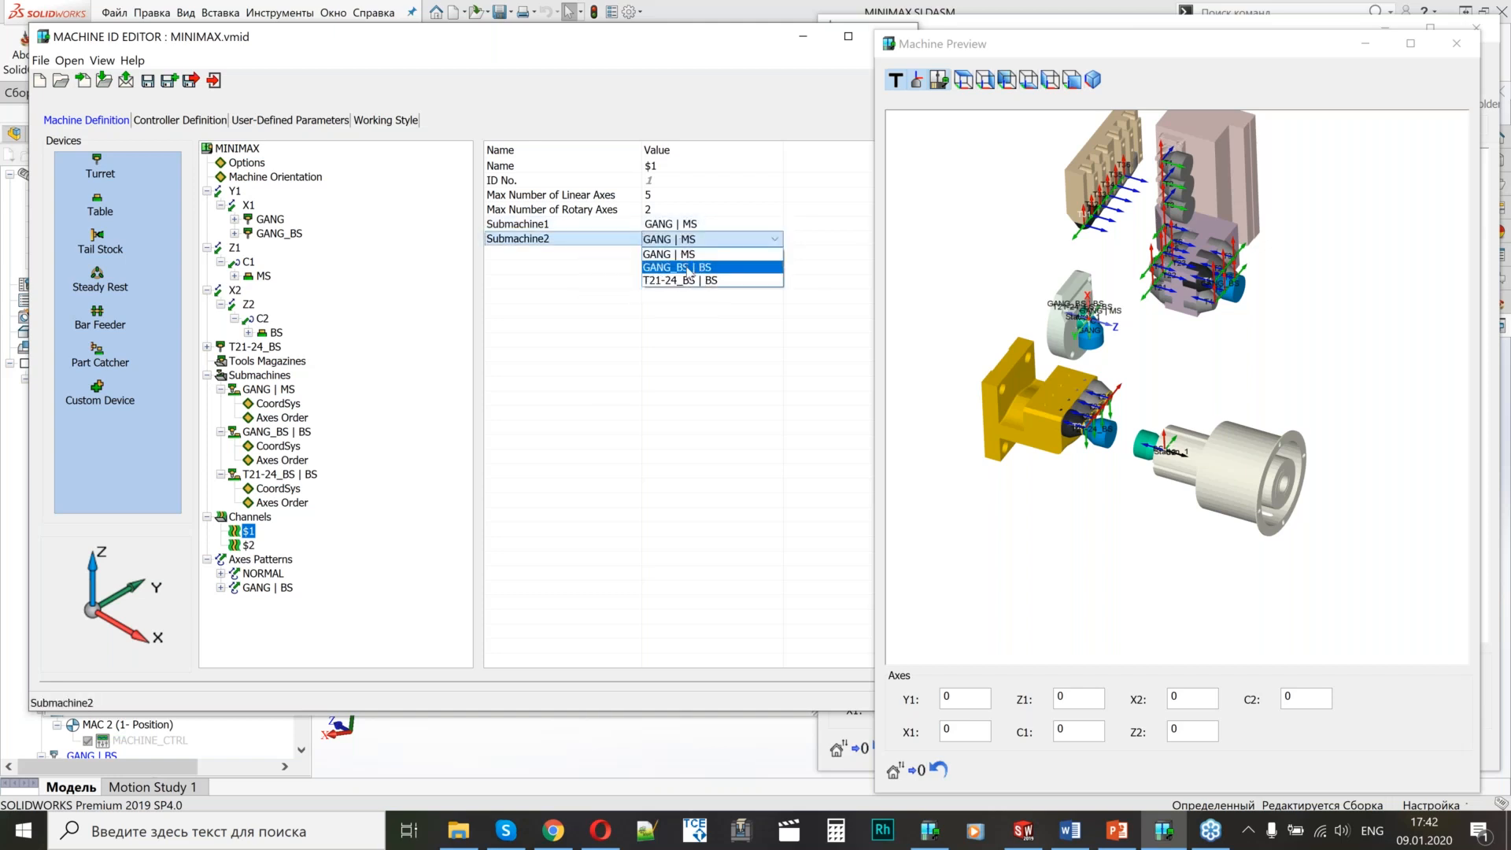
pyautogui.click(688, 267)
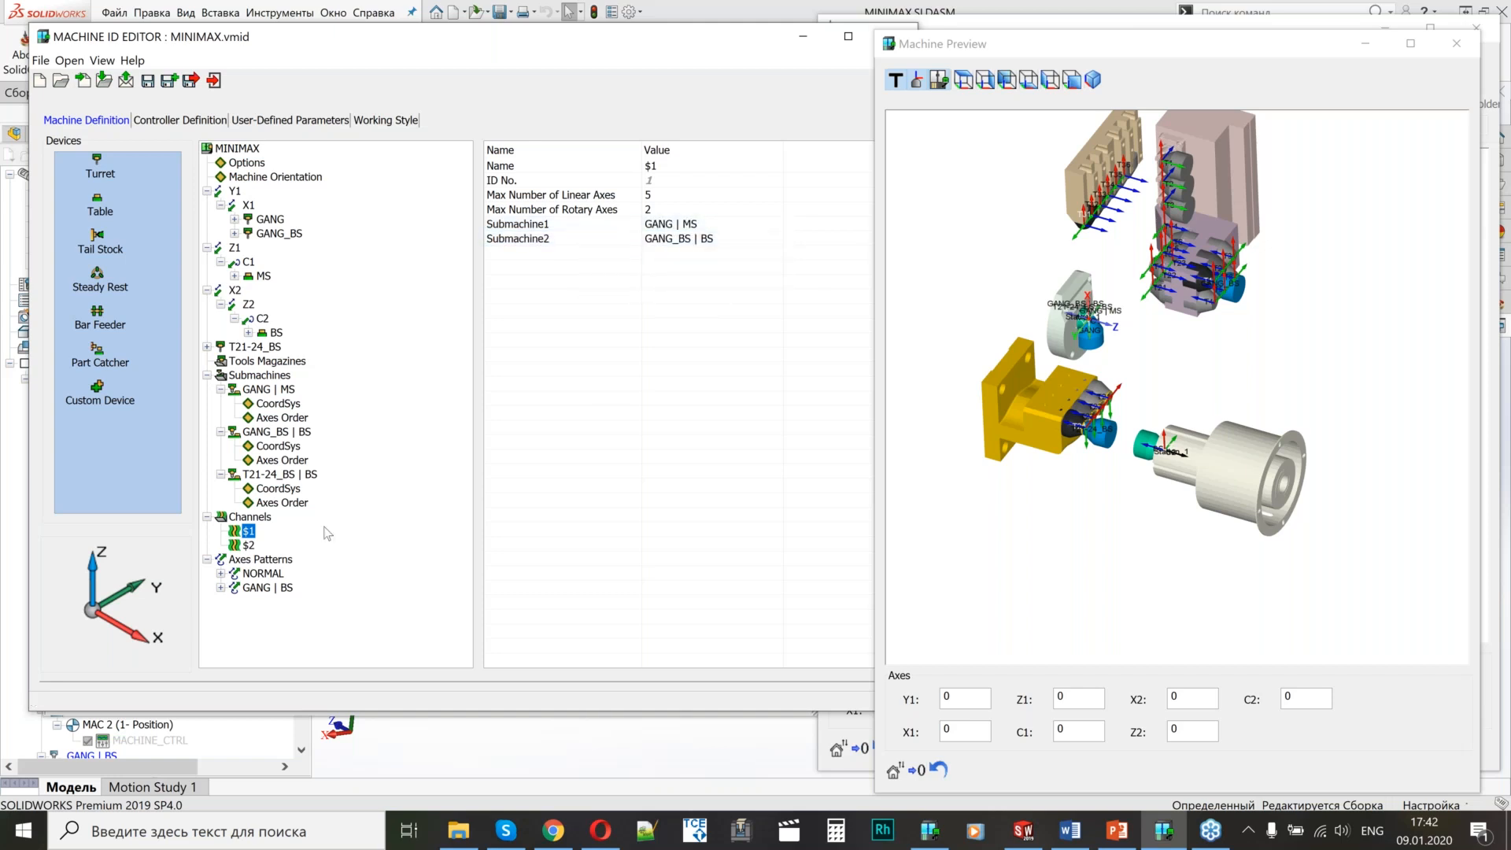
# Add a submachine entry to channel $2 and assign T21-24_BS | BS to it.
pyautogui.click(248, 545)
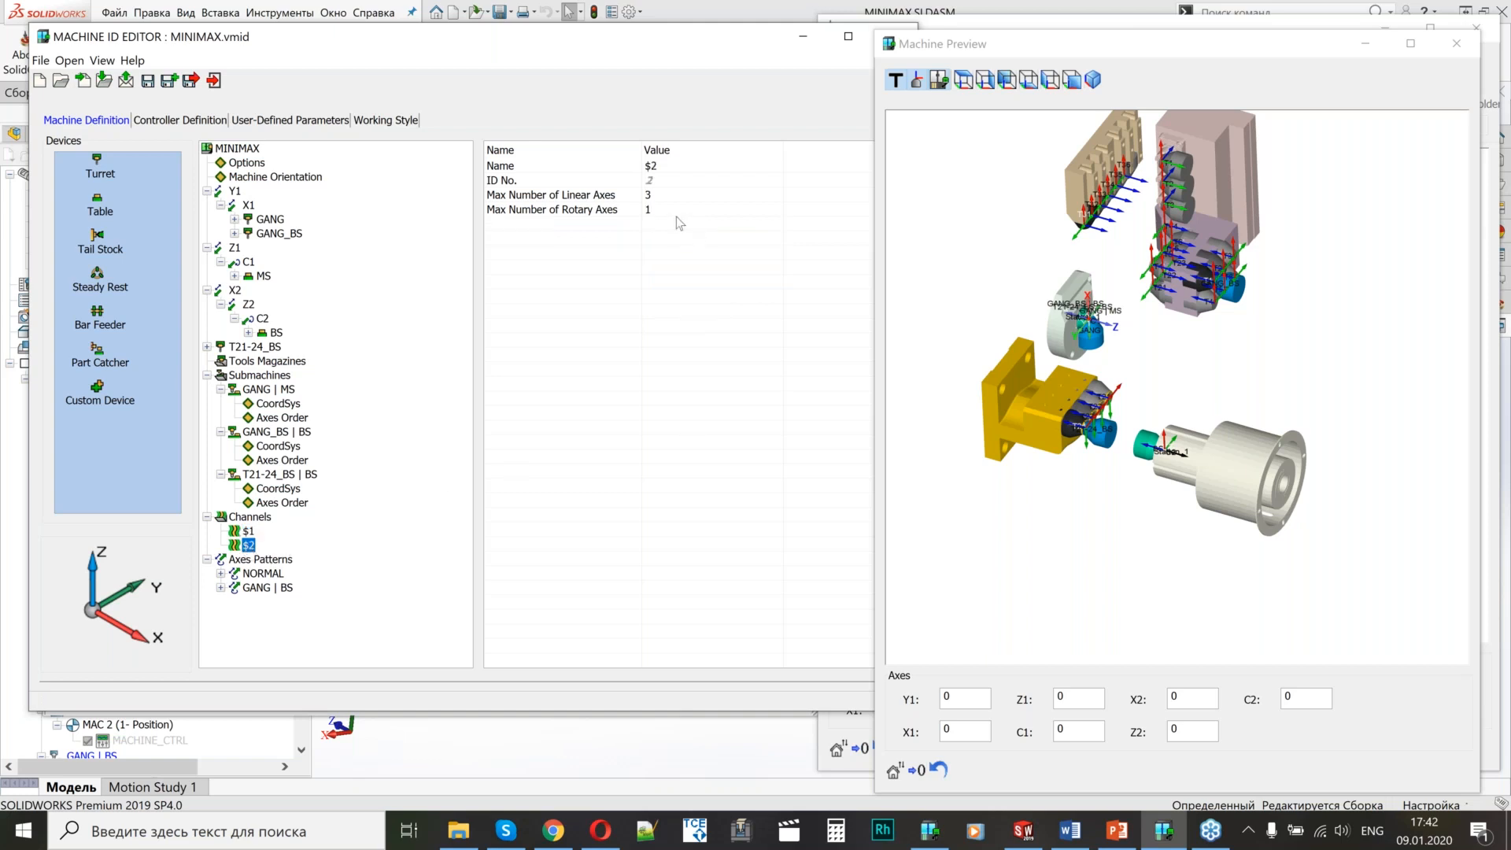
pyautogui.rightClick(597, 230)
pyautogui.click(630, 237)
pyautogui.click(708, 224)
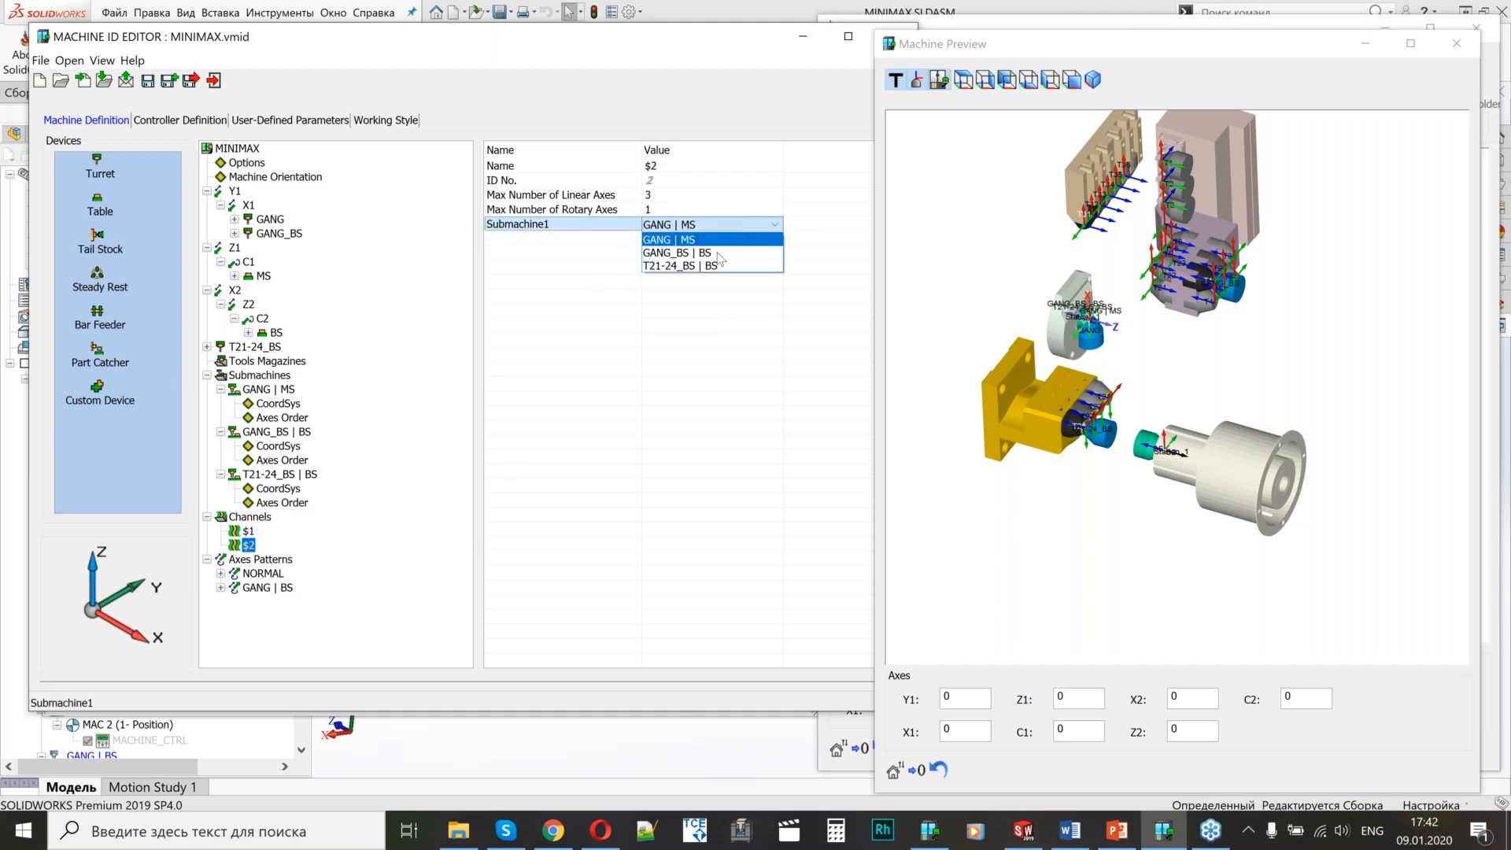
pyautogui.click(669, 266)
pyautogui.click(1039, 381)
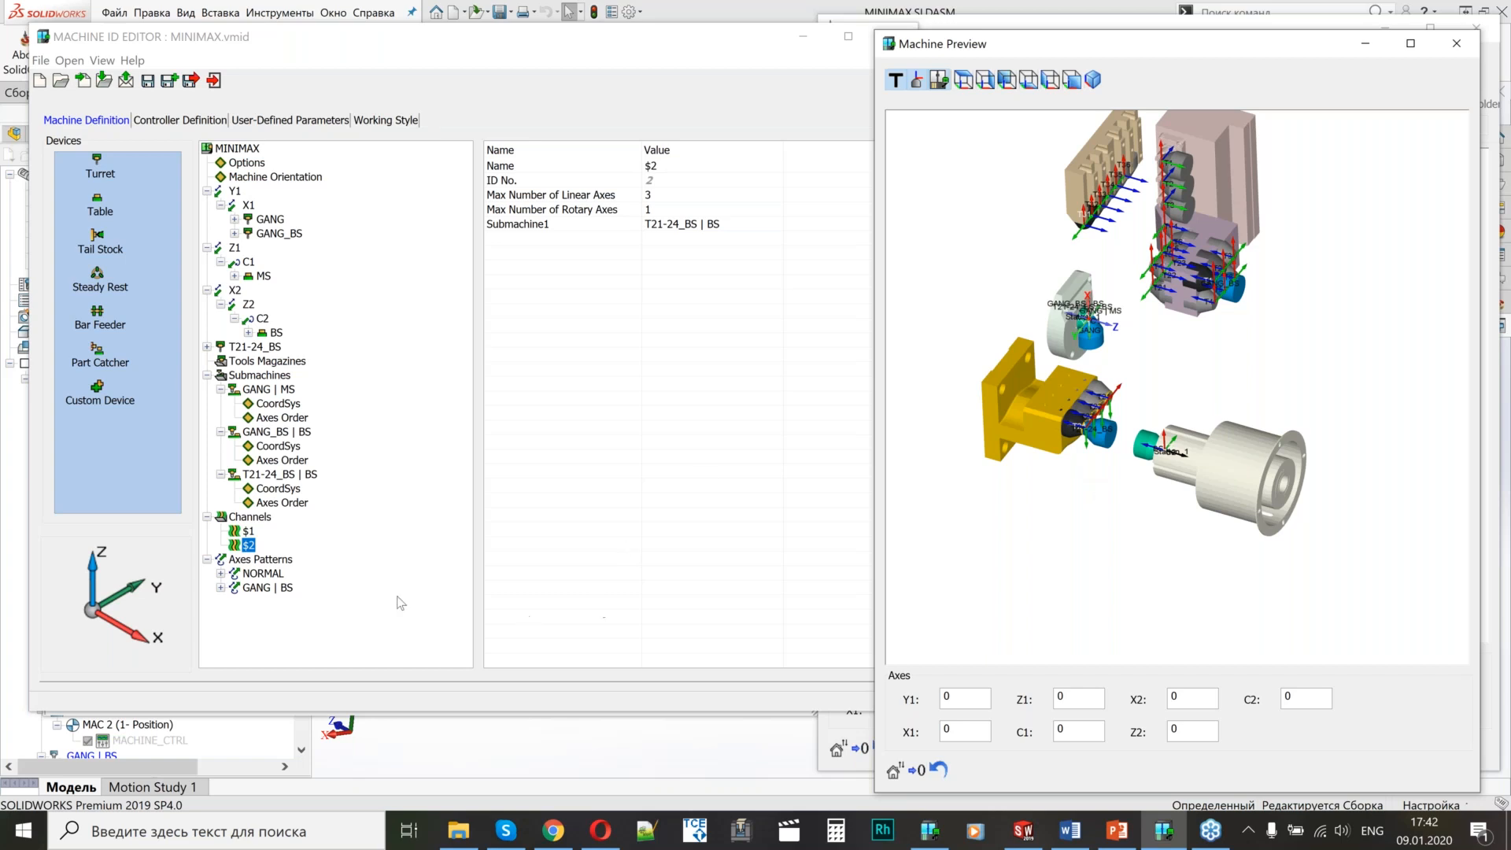
# Delete the GANG | BS axes pattern.
pyautogui.click(271, 588)
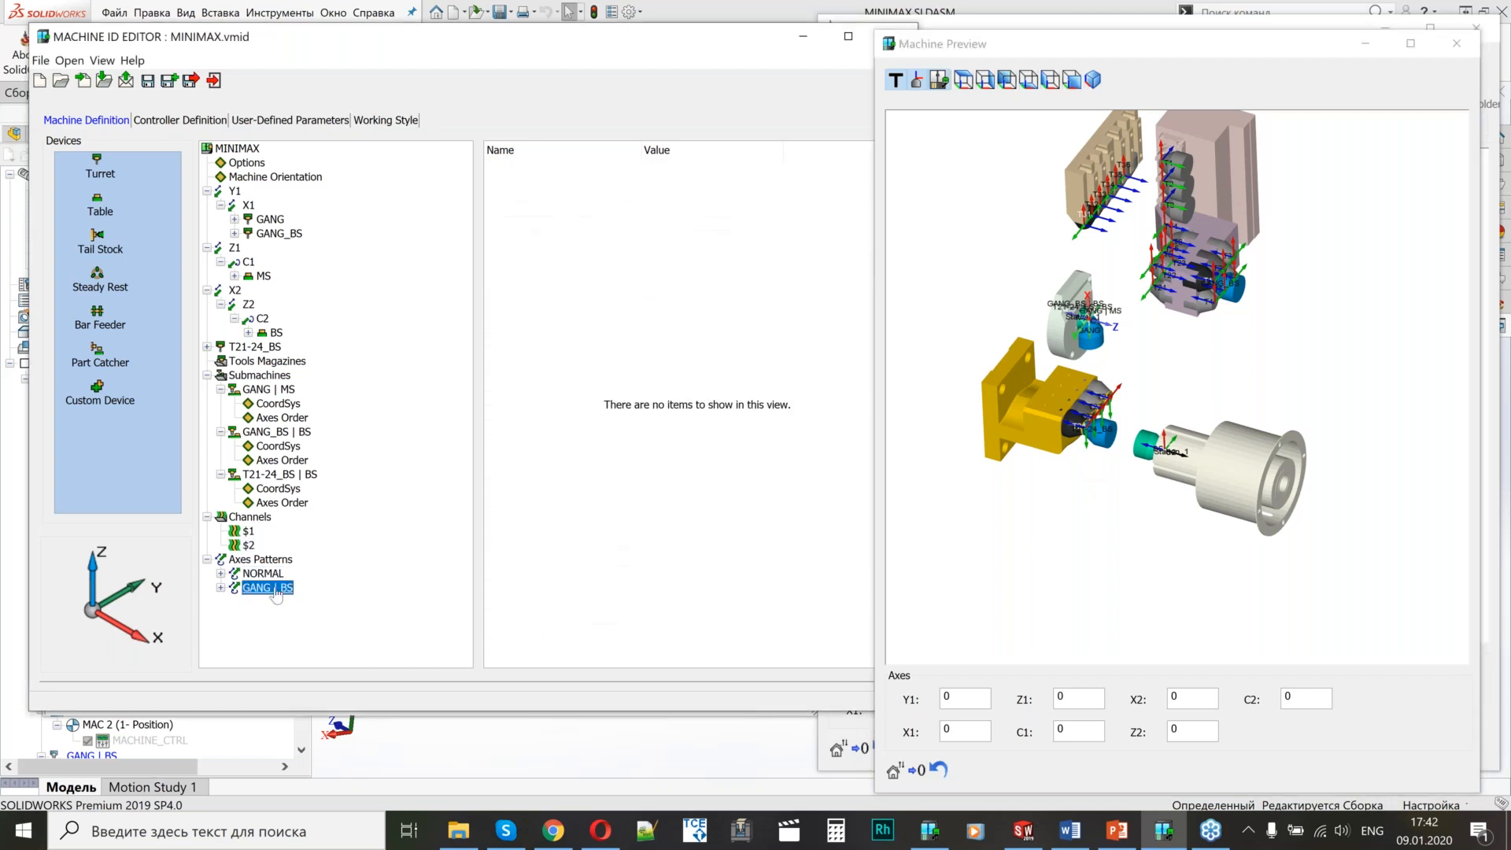
pyautogui.rightClick(276, 592)
pyautogui.click(307, 710)
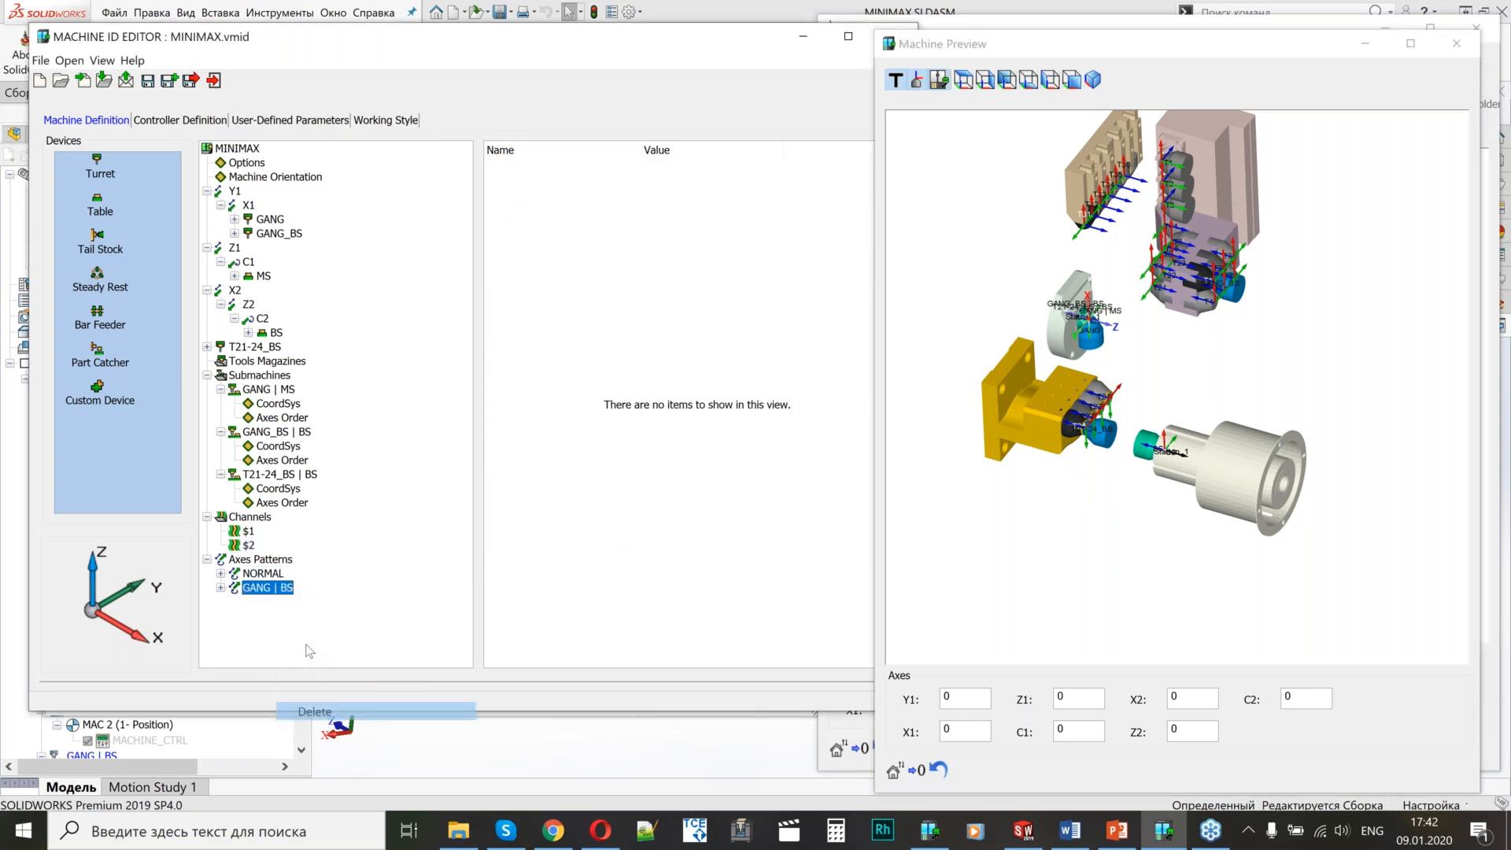
pyautogui.click(499, 425)
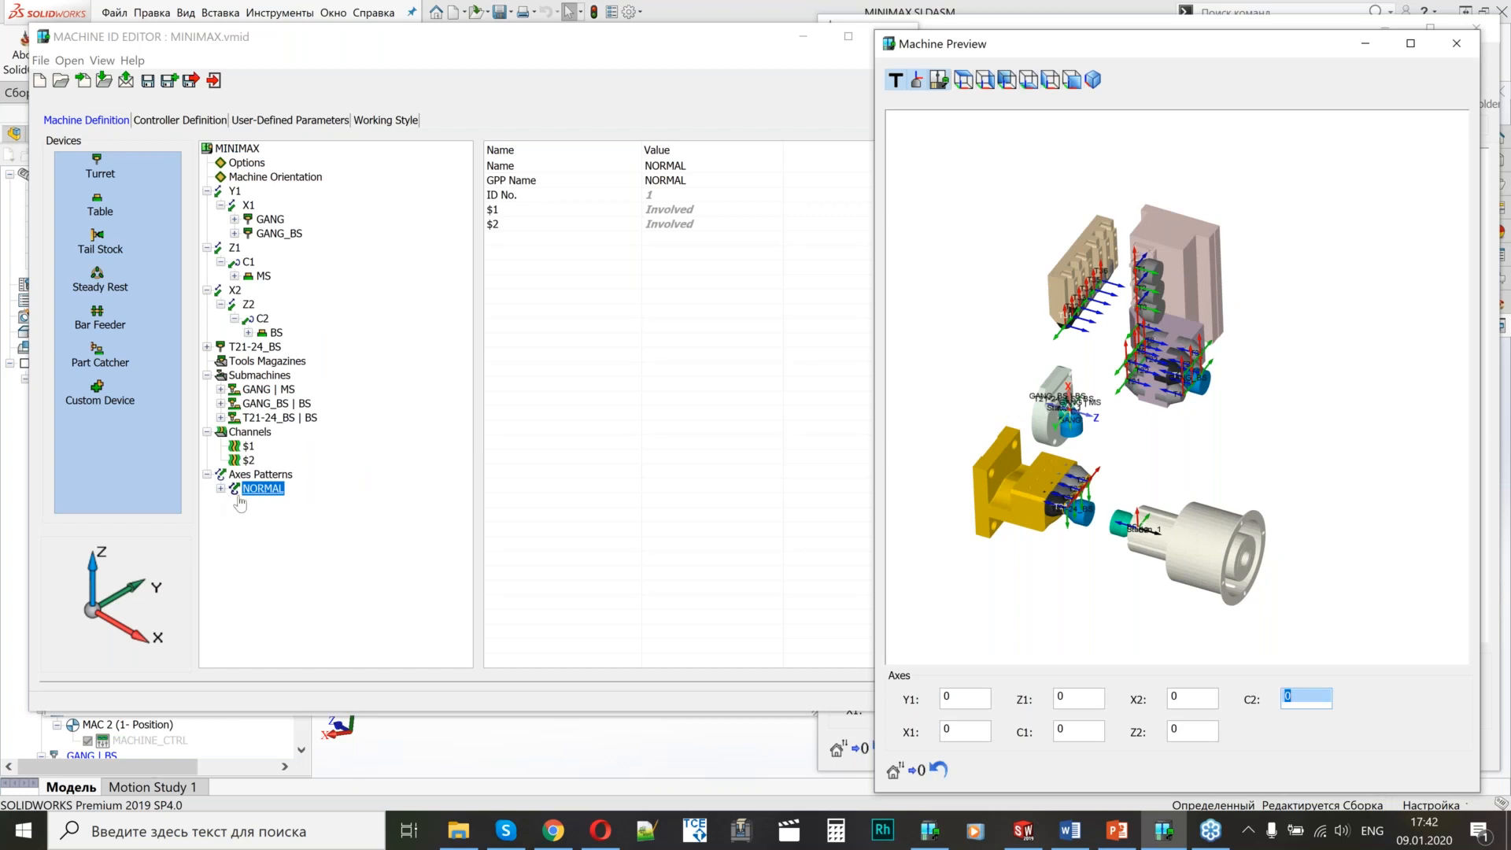
# Add a new axes pattern alongside the NORMAL pattern.
pyautogui.rightClick(262, 492)
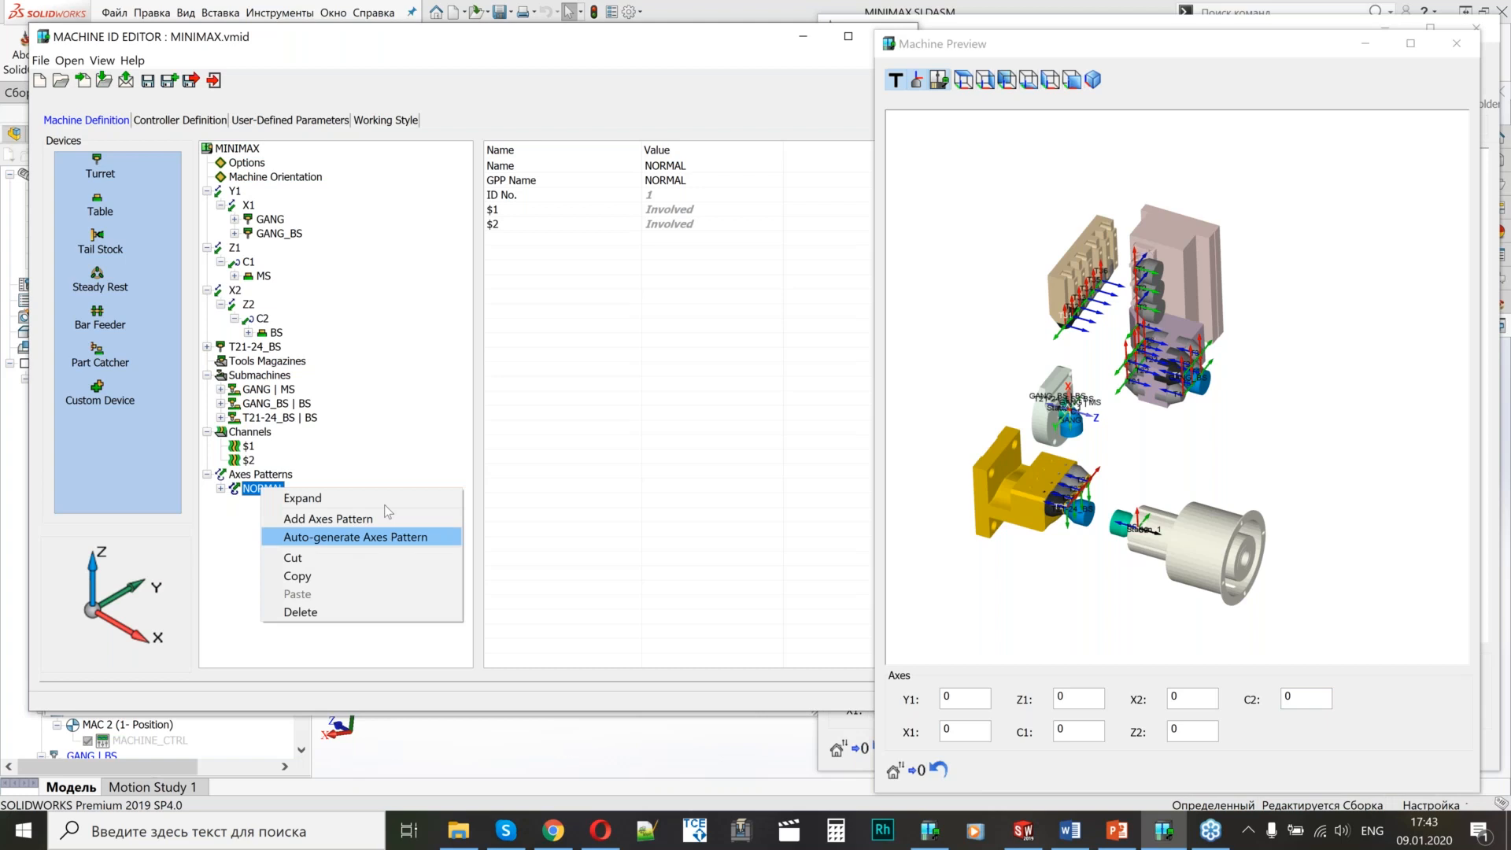
pyautogui.click(376, 414)
pyautogui.rightClick(263, 491)
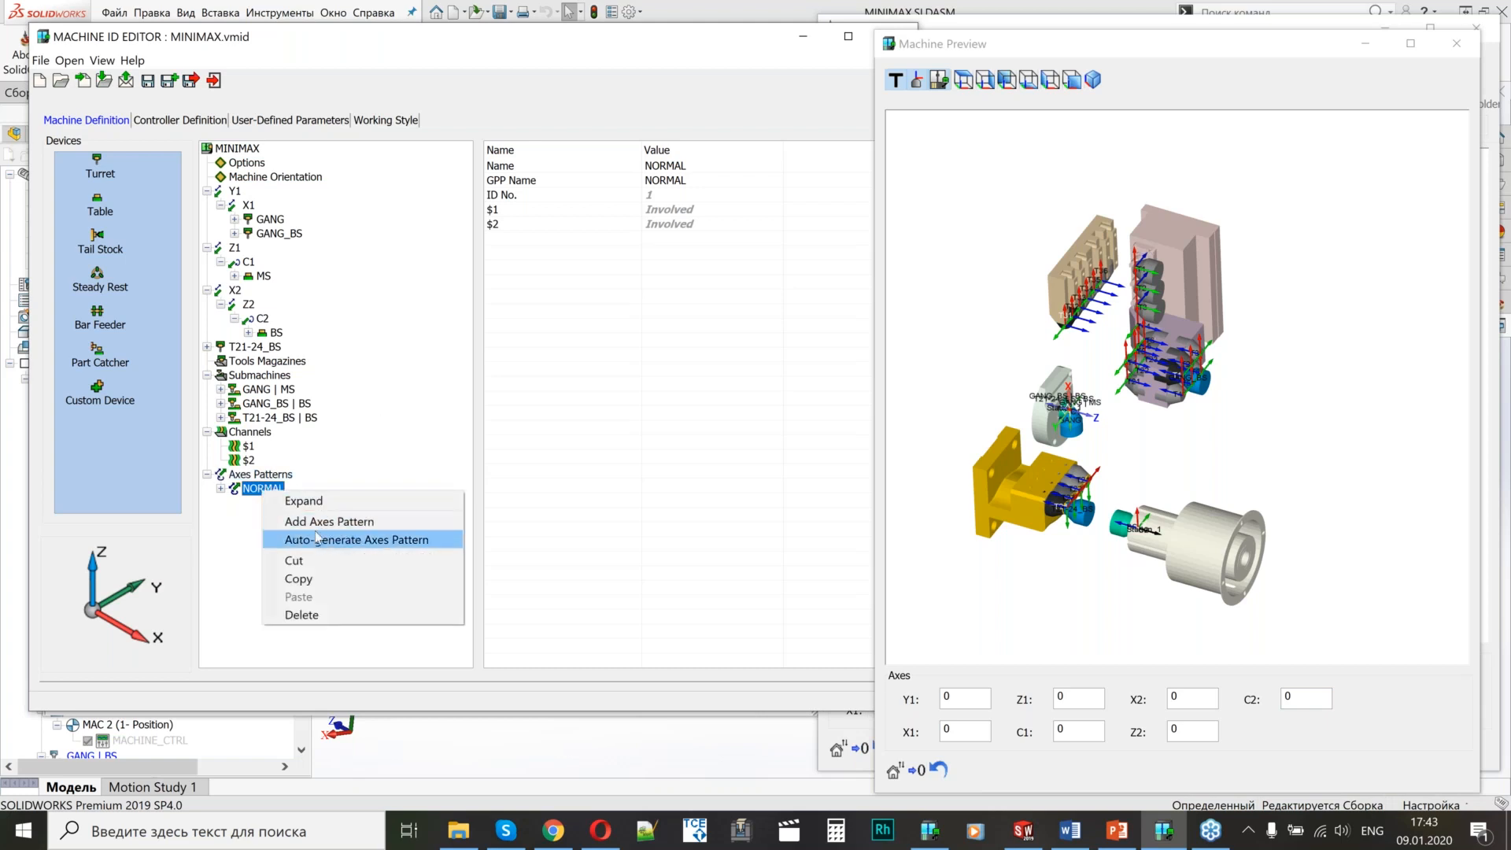
pyautogui.click(314, 521)
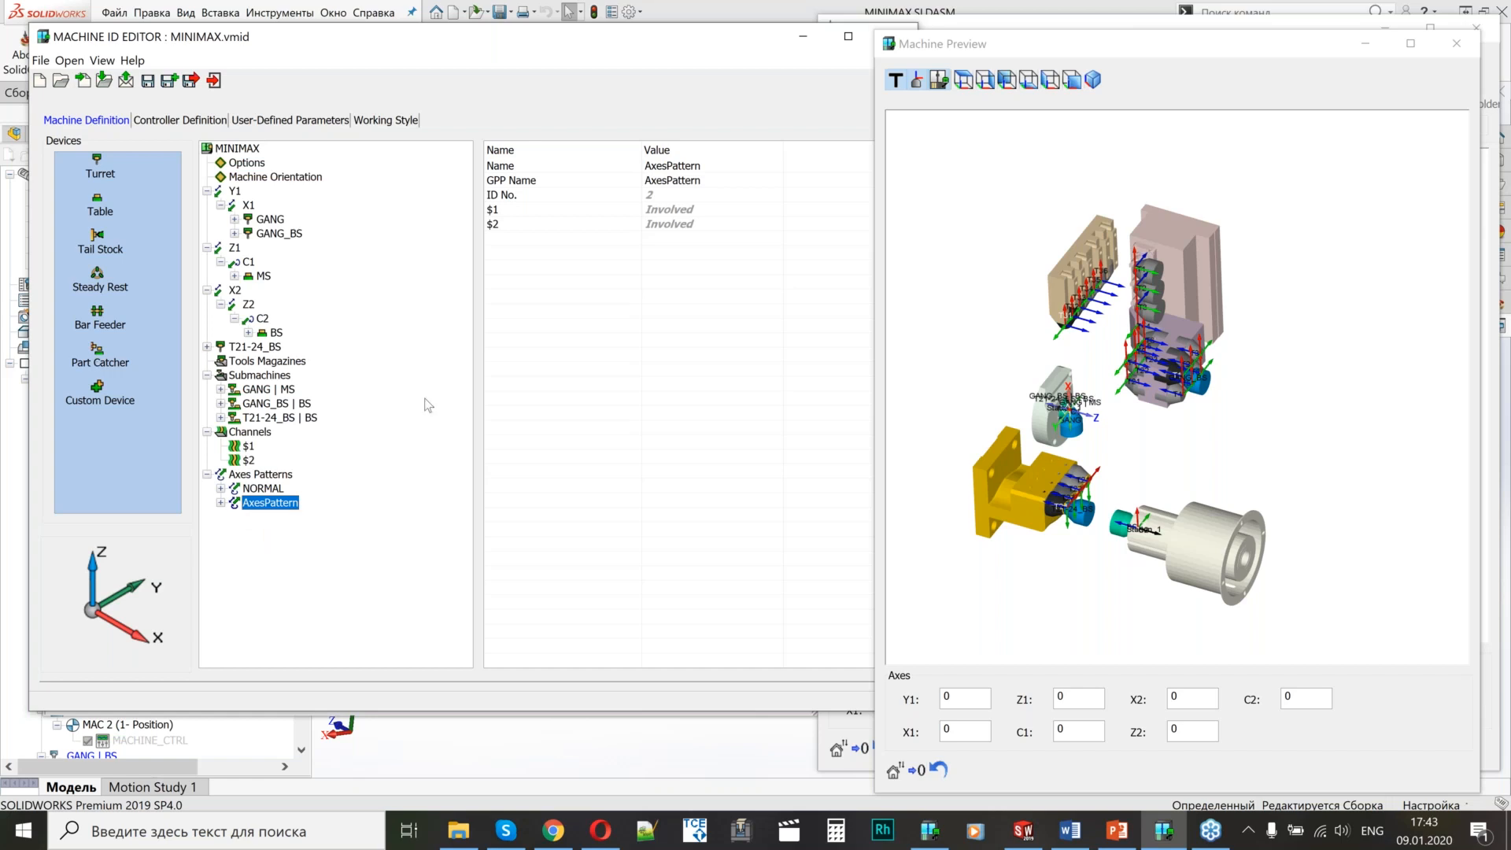
pyautogui.moveTo(1252, 371); pyautogui.dragTo(1233, 368)
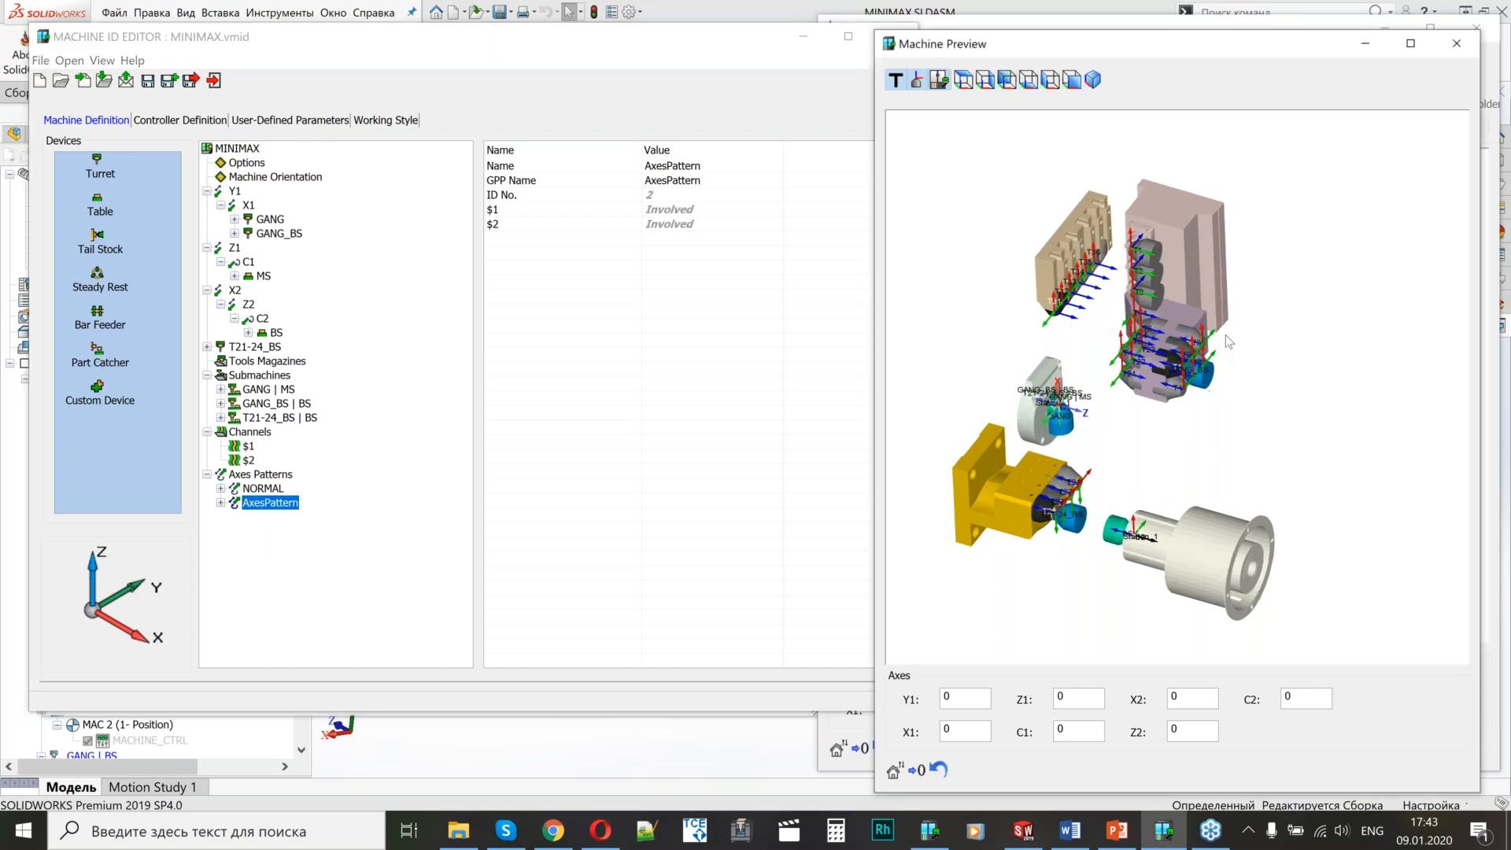
pyautogui.scroll(3, 1211, 361)
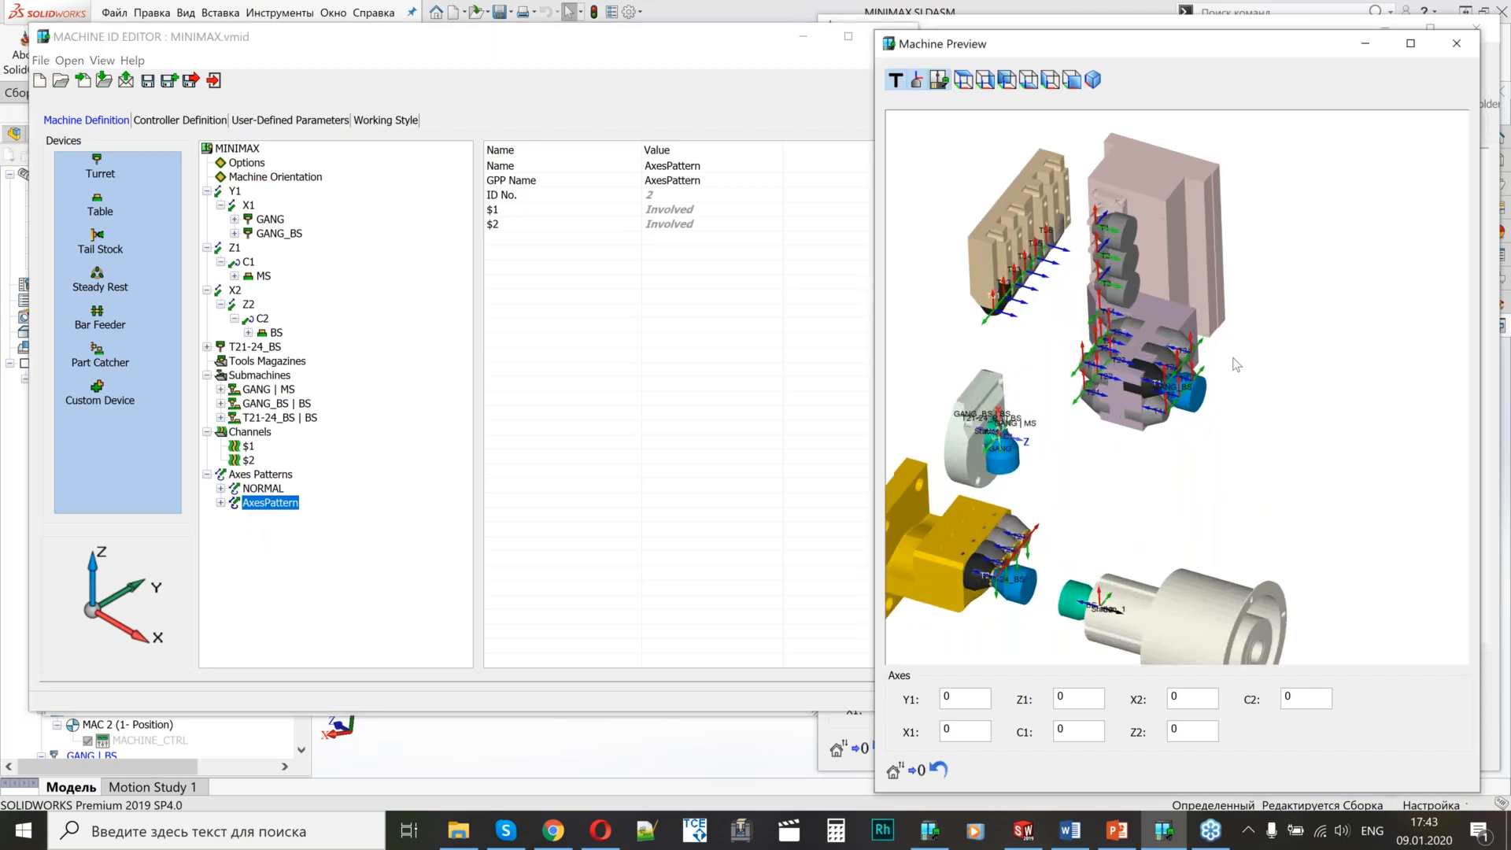
# Set both the Name and GPP Name of the new axes pattern to G140.
pyautogui.click(714, 169)
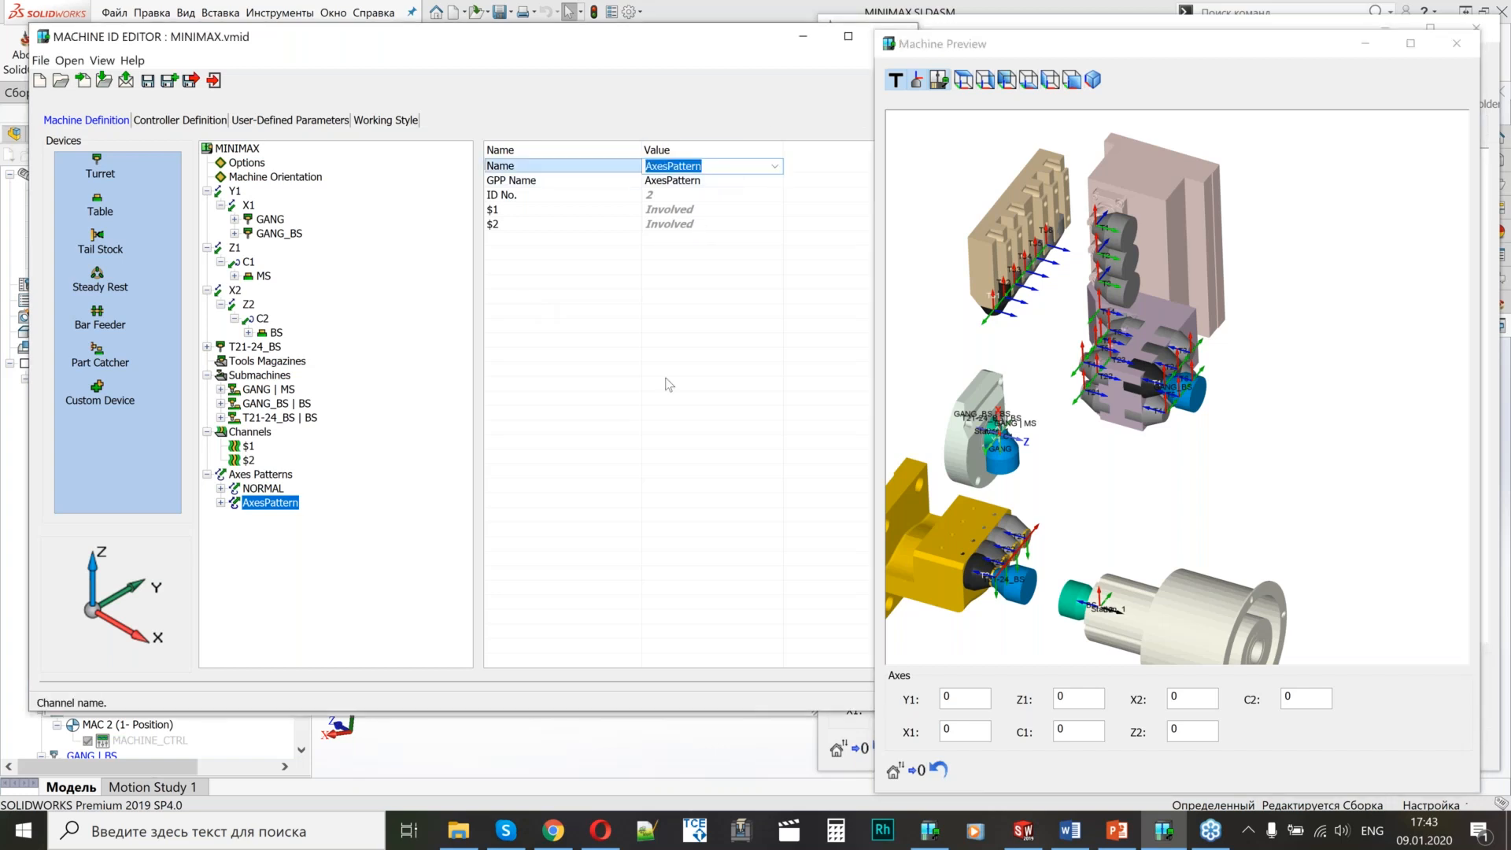
pyautogui.write('G140')
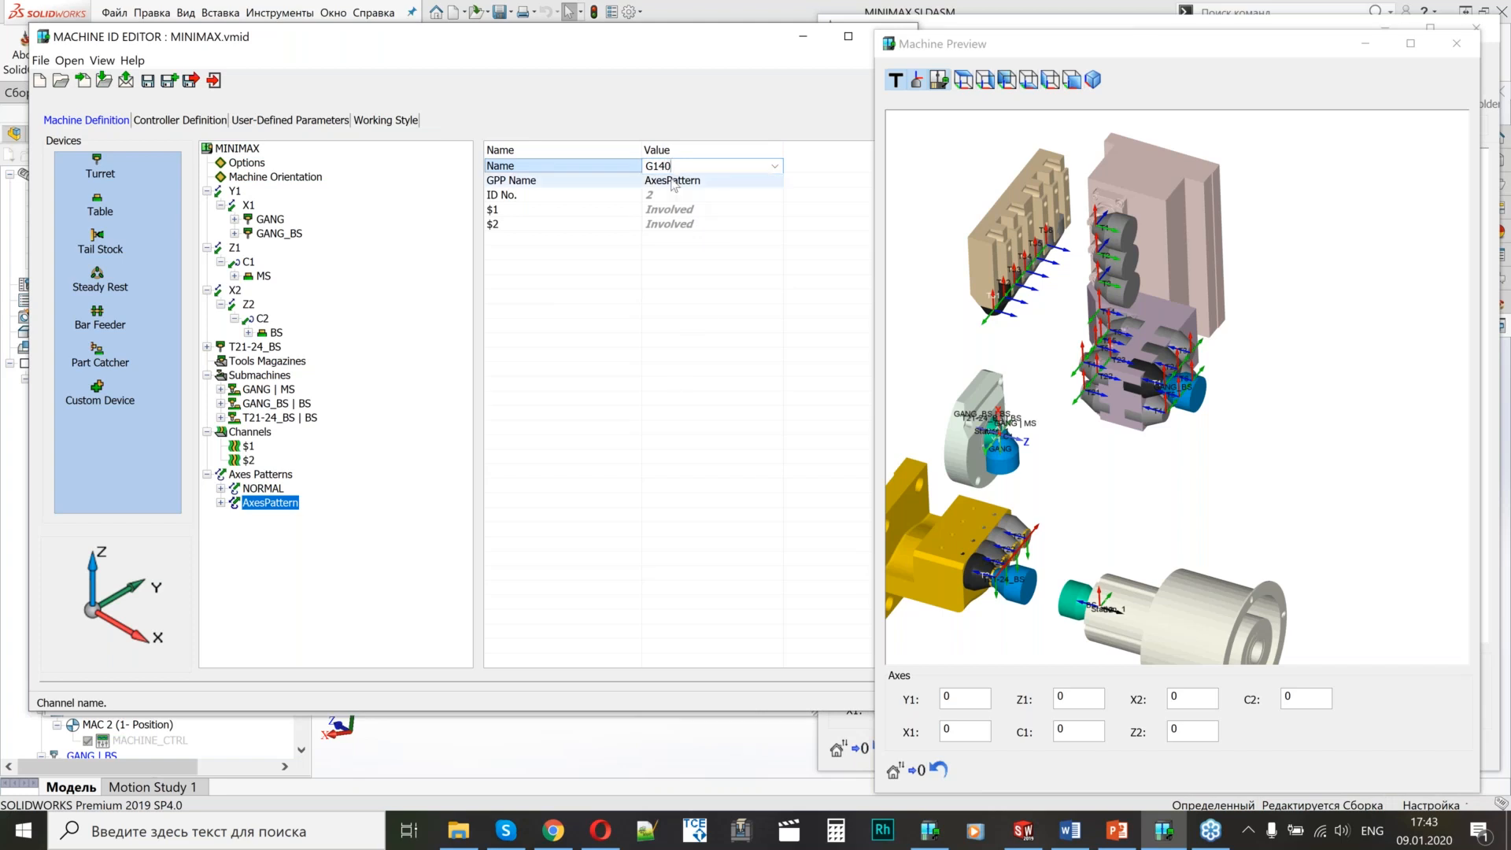
pyautogui.moveTo(674, 165); pyautogui.dragTo(637, 164)
pyautogui.hotkey('ctrl', 'c')
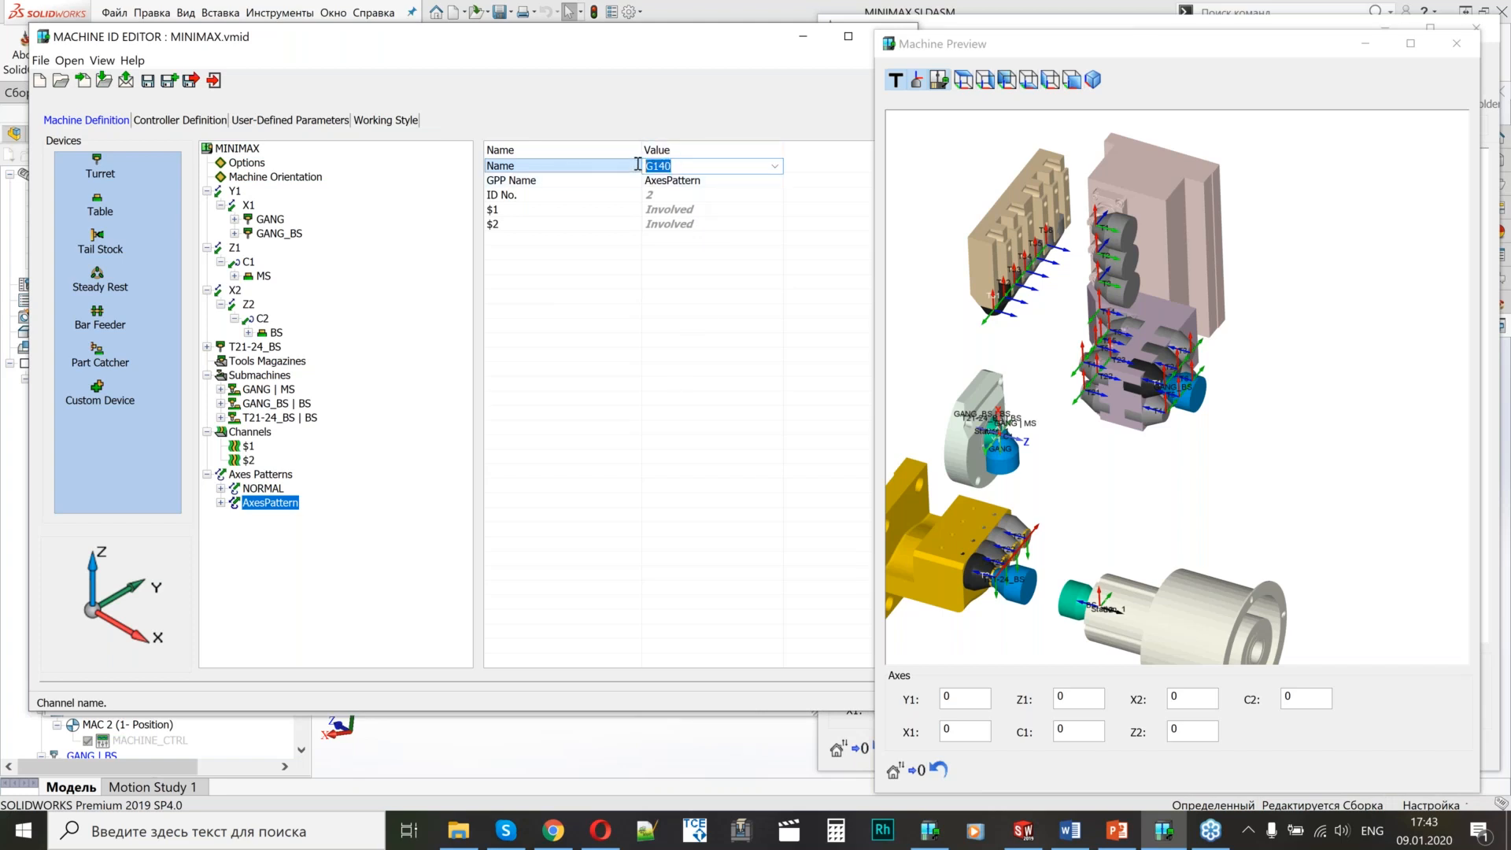
pyautogui.click(692, 185)
pyautogui.hotkey('ctrl', 'v')
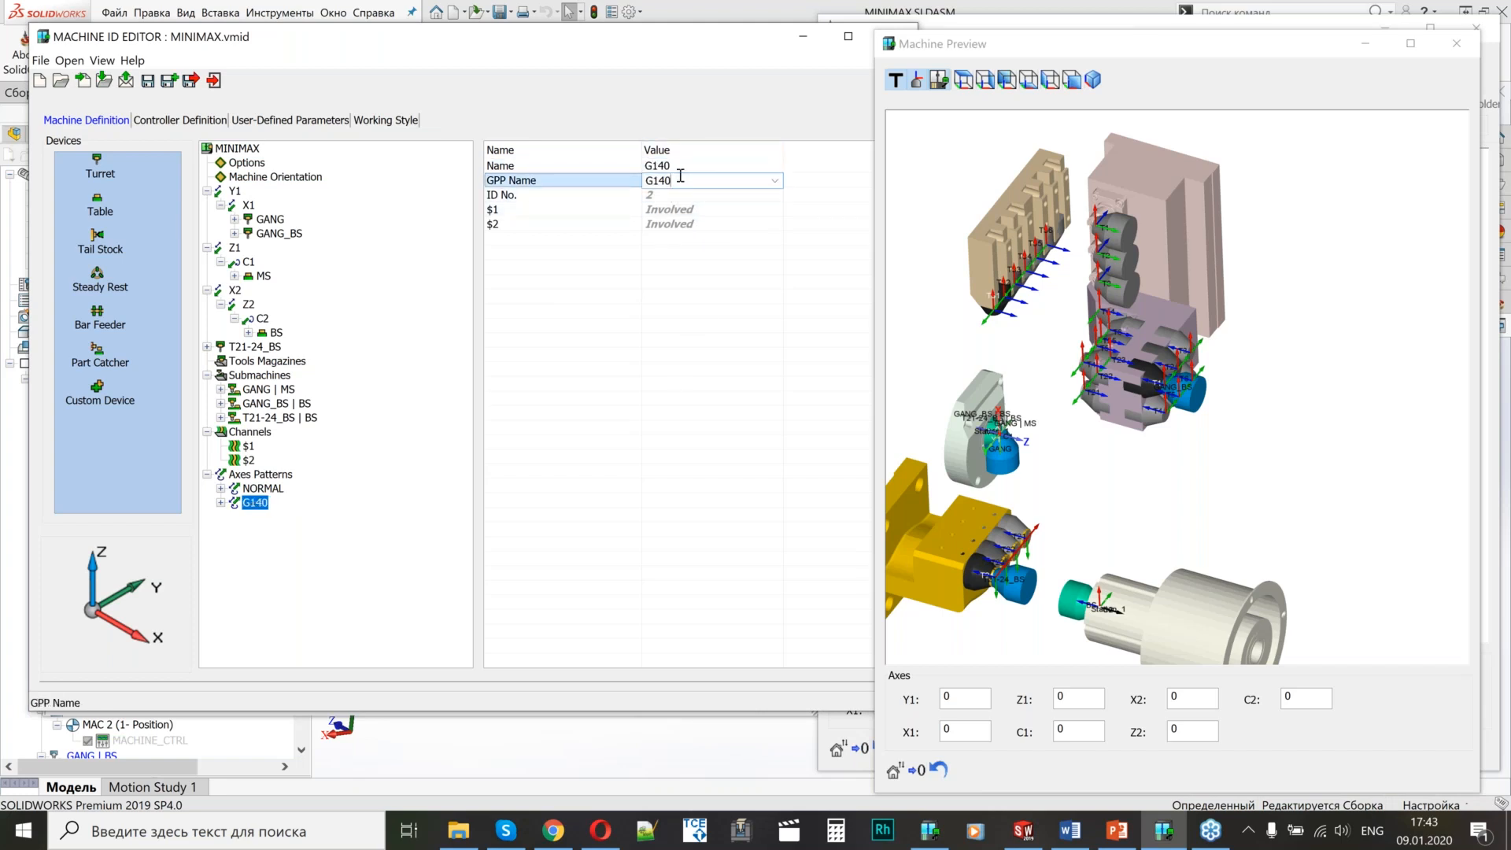
# Open the G140 axes distribution and check the Exchange axis code example in the PowerPoint presentation, returning to the MACHINE ID Editor.
pyautogui.click(222, 503)
pyautogui.click(221, 504)
pyautogui.click(292, 517)
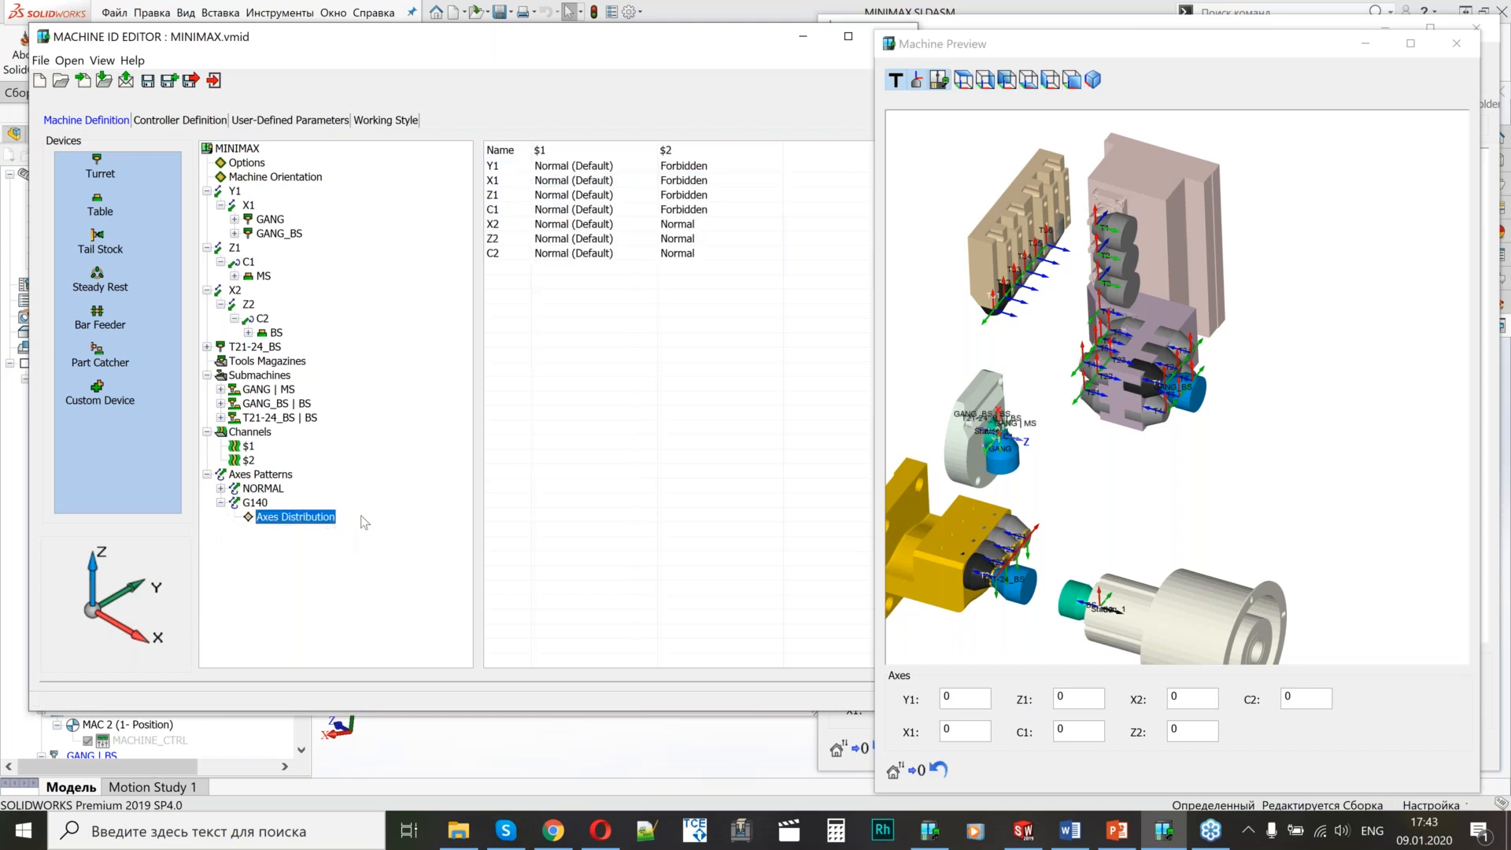
pyautogui.click(1150, 472)
pyautogui.scroll(-2, 1150, 472)
pyautogui.click(1112, 832)
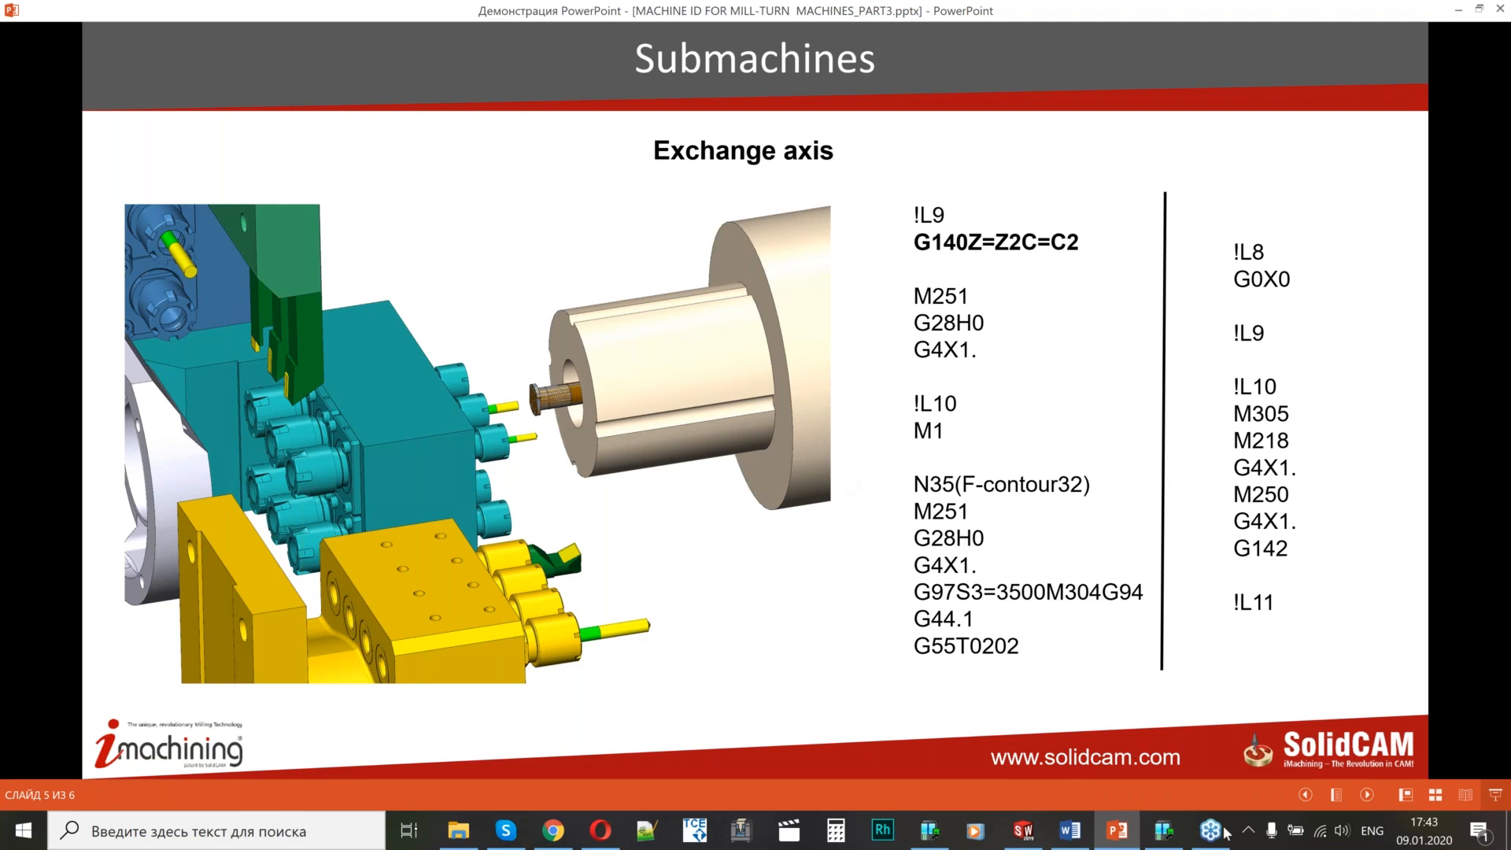
pyautogui.click(1163, 833)
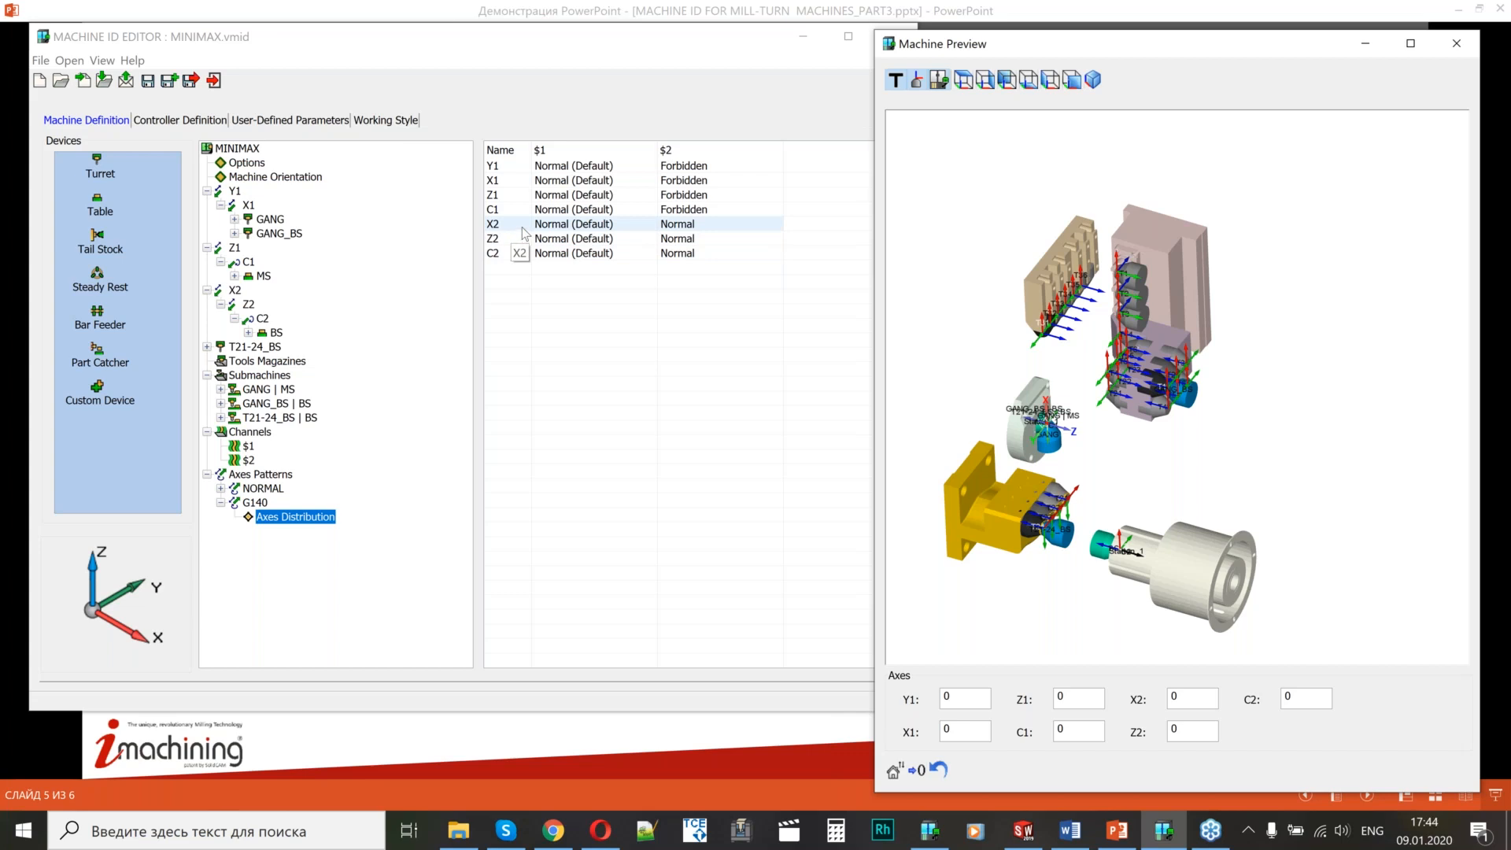
# In the G140 axes distribution, set X2 to Forbidden for channel $1 and C2 to Forbidden for channel $2.
pyautogui.click(568, 226)
pyautogui.click(563, 252)
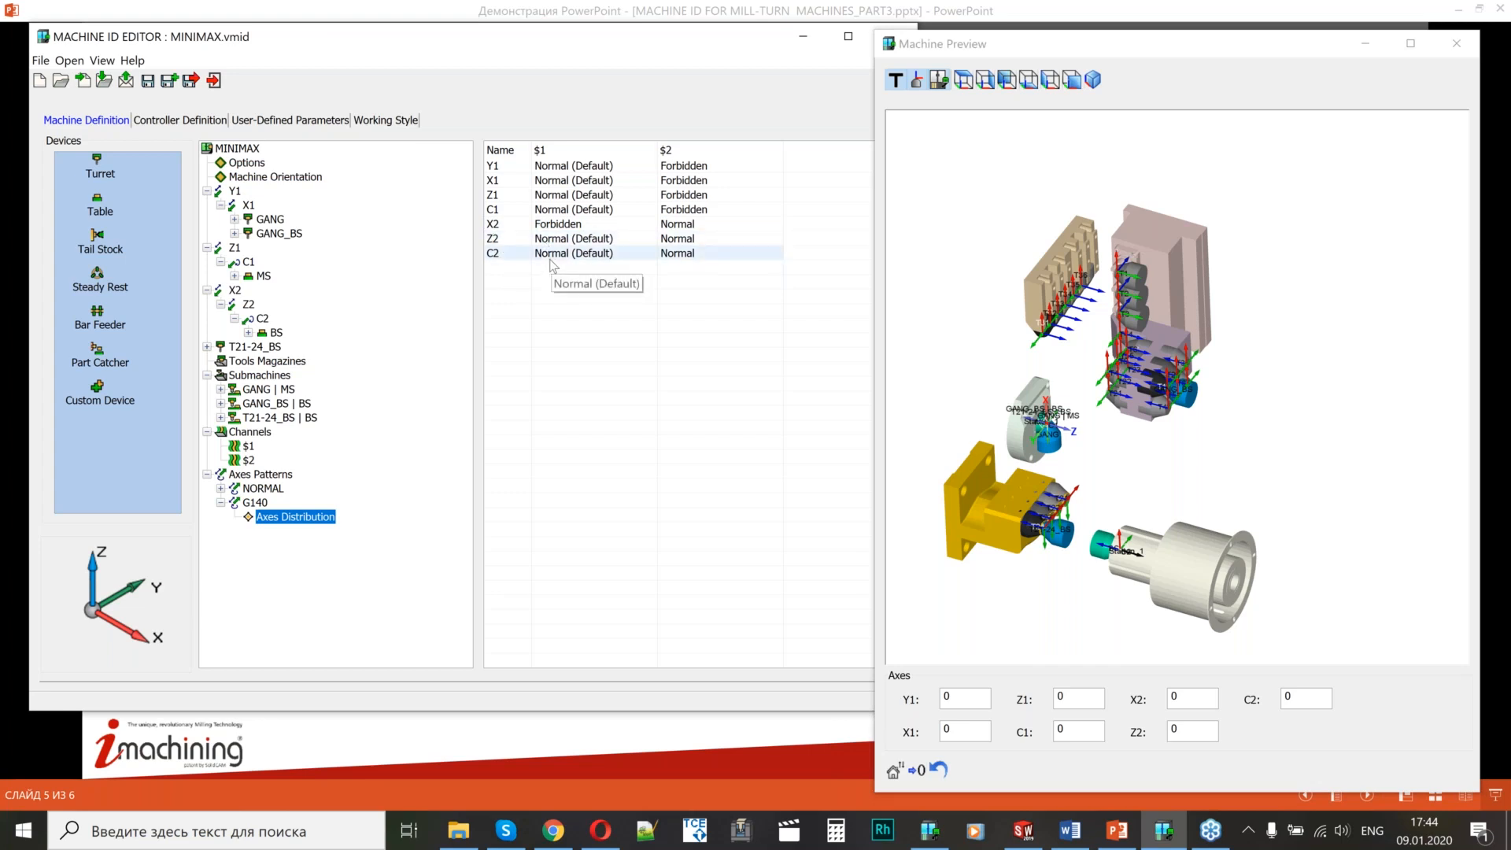
pyautogui.click(697, 258)
pyautogui.click(697, 258)
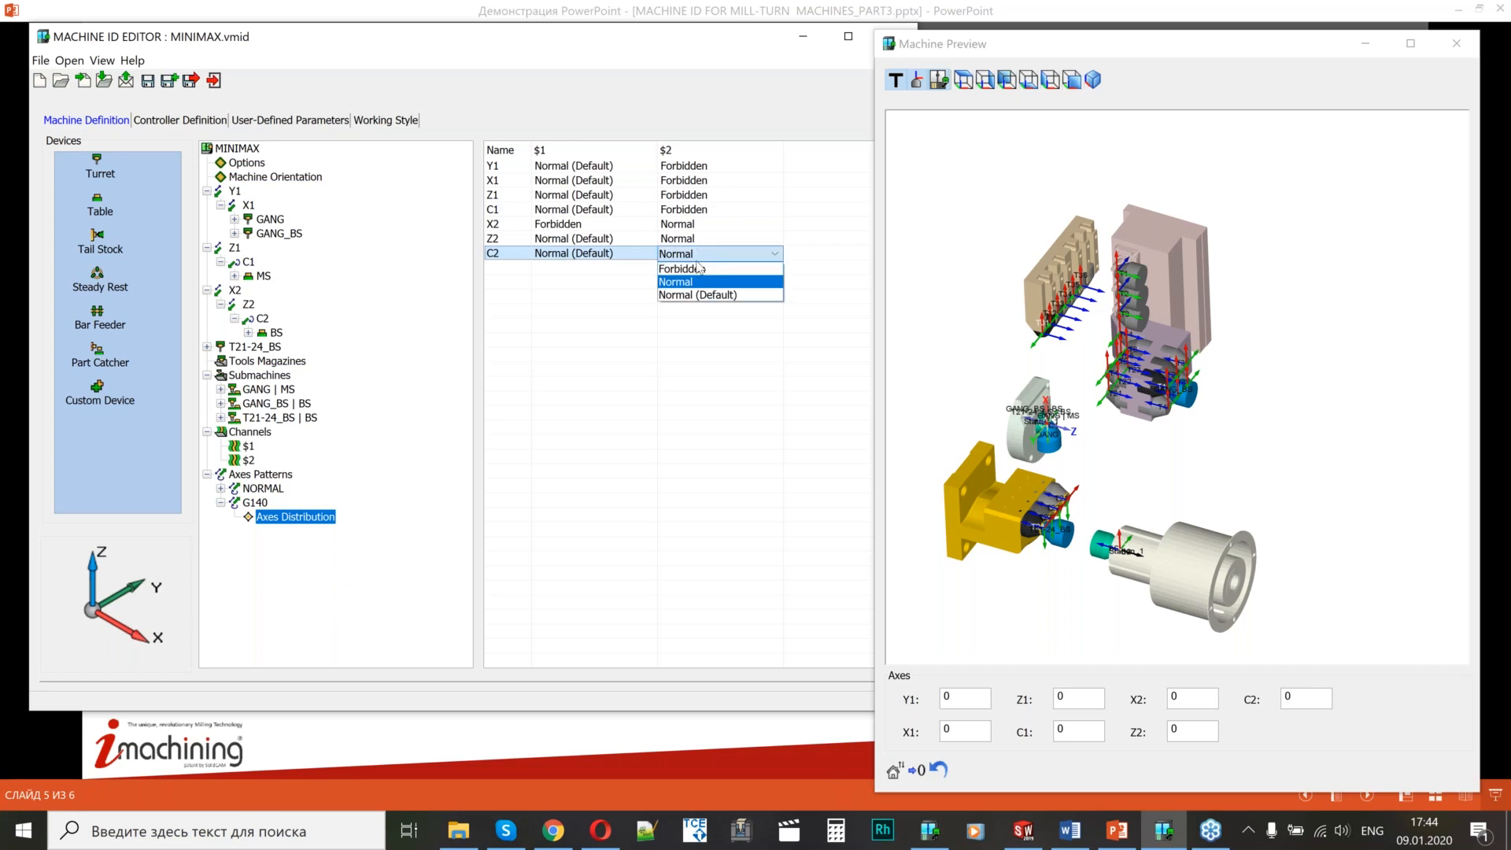
pyautogui.click(695, 270)
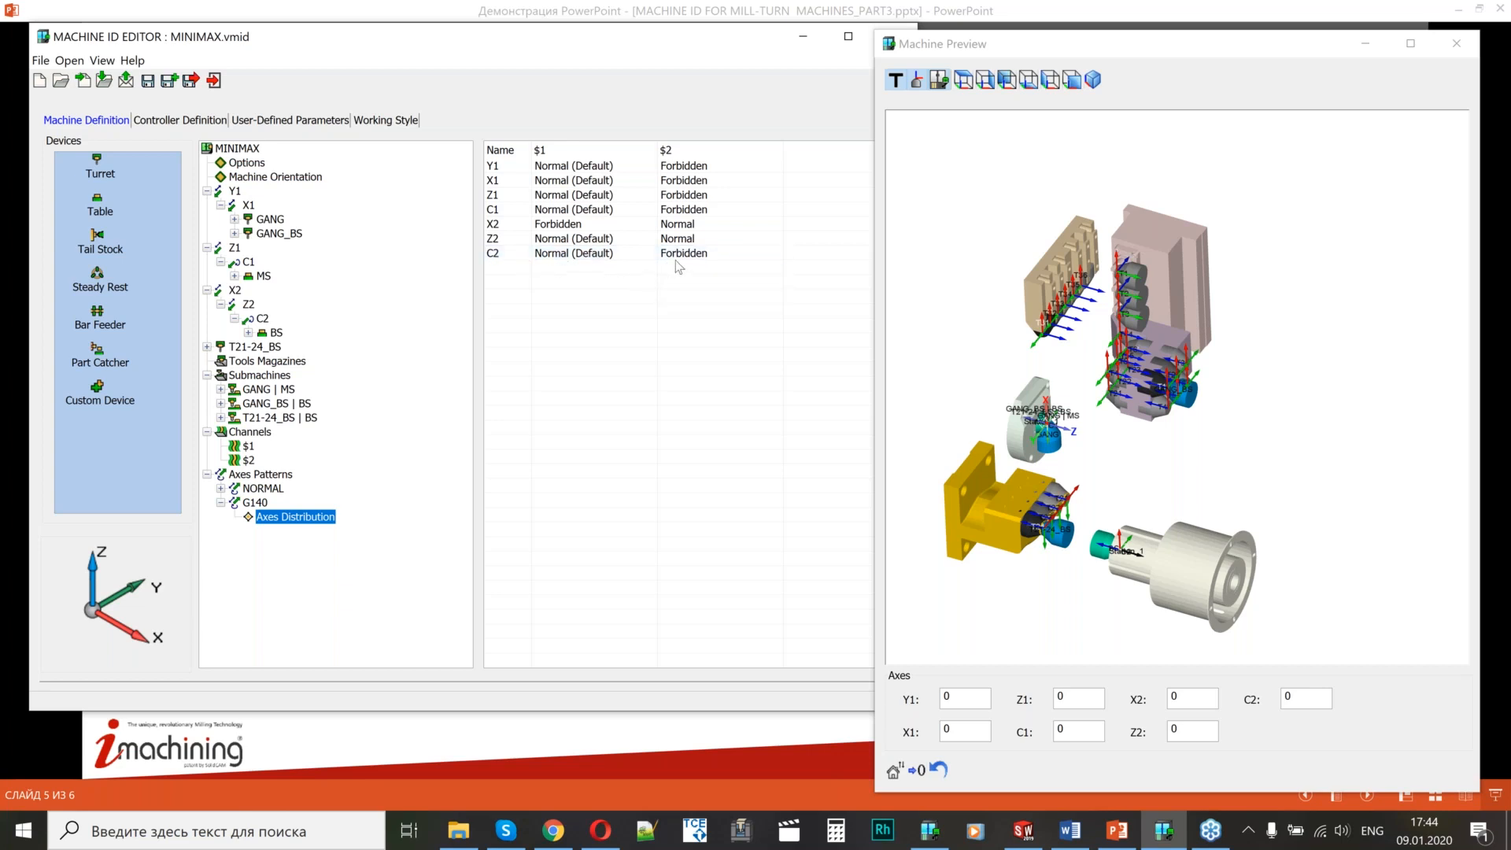
# Set the Z1 and C1 axes to Forbidden for channel $1 in the G140 axes distribution.
pyautogui.click(570, 196)
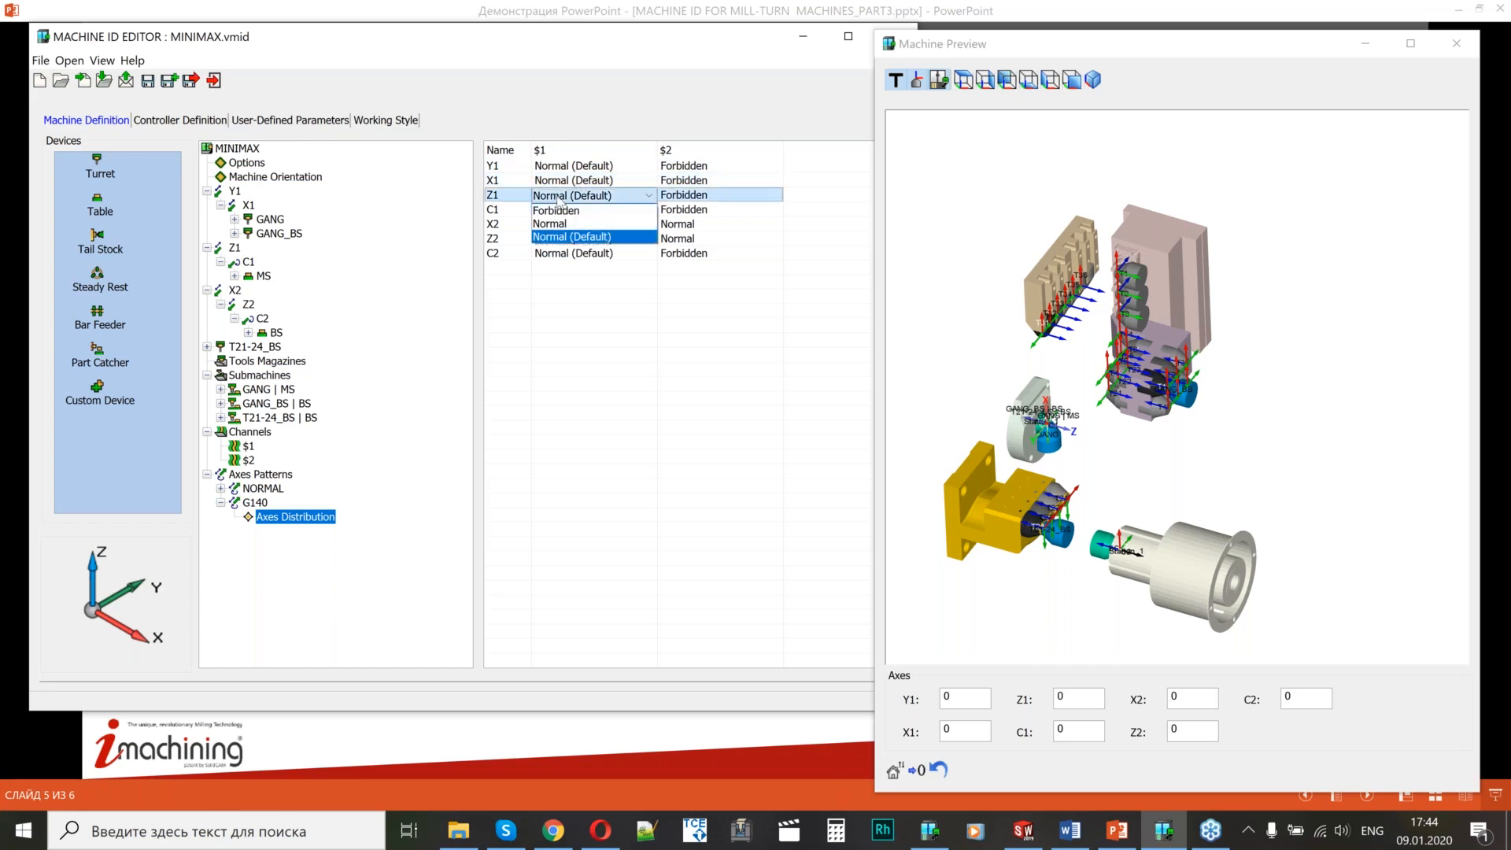
pyautogui.click(561, 211)
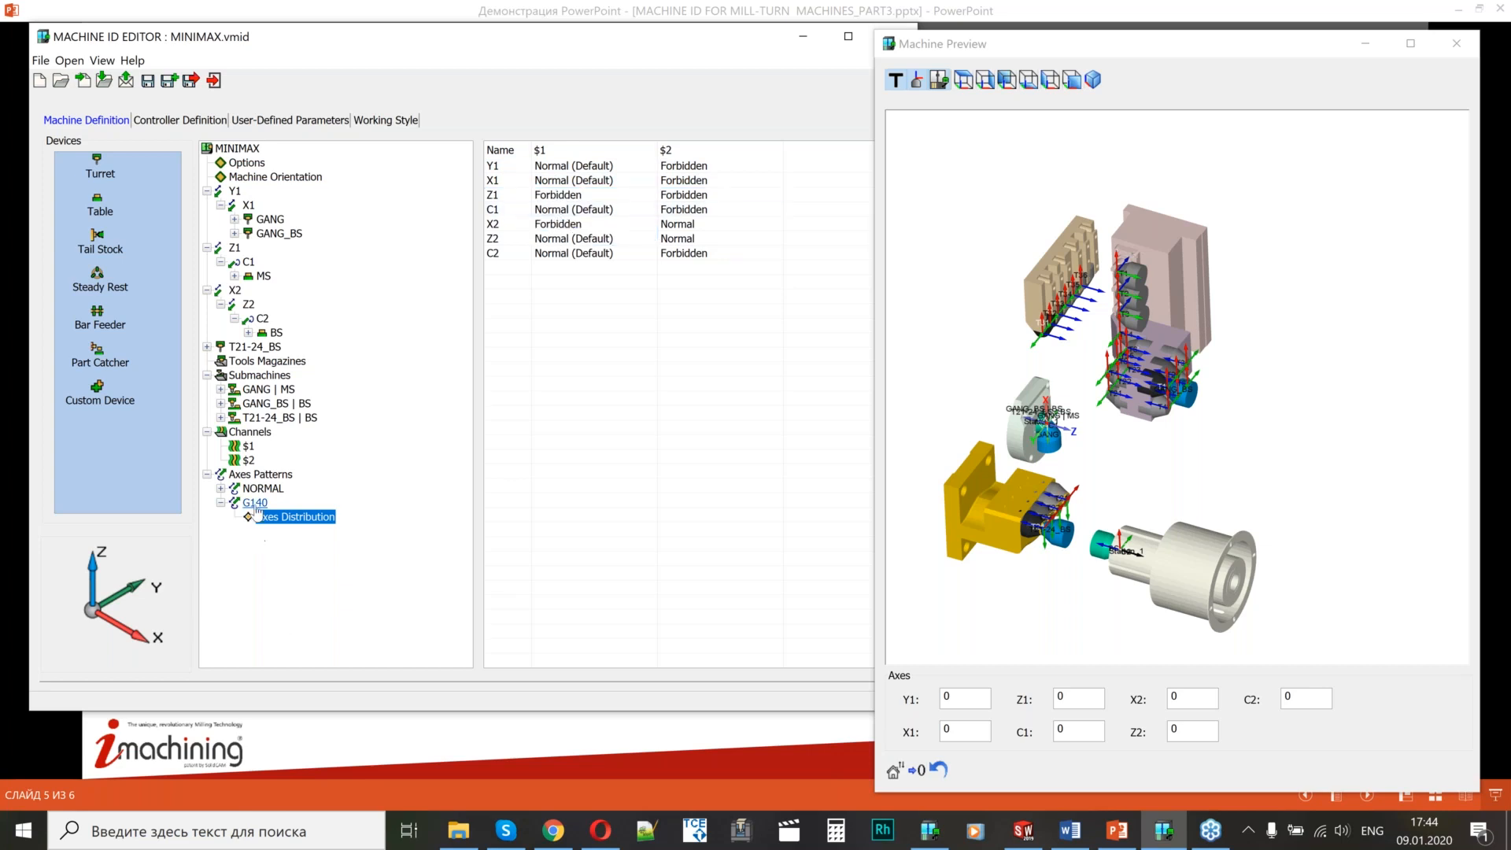
pyautogui.click(1011, 410)
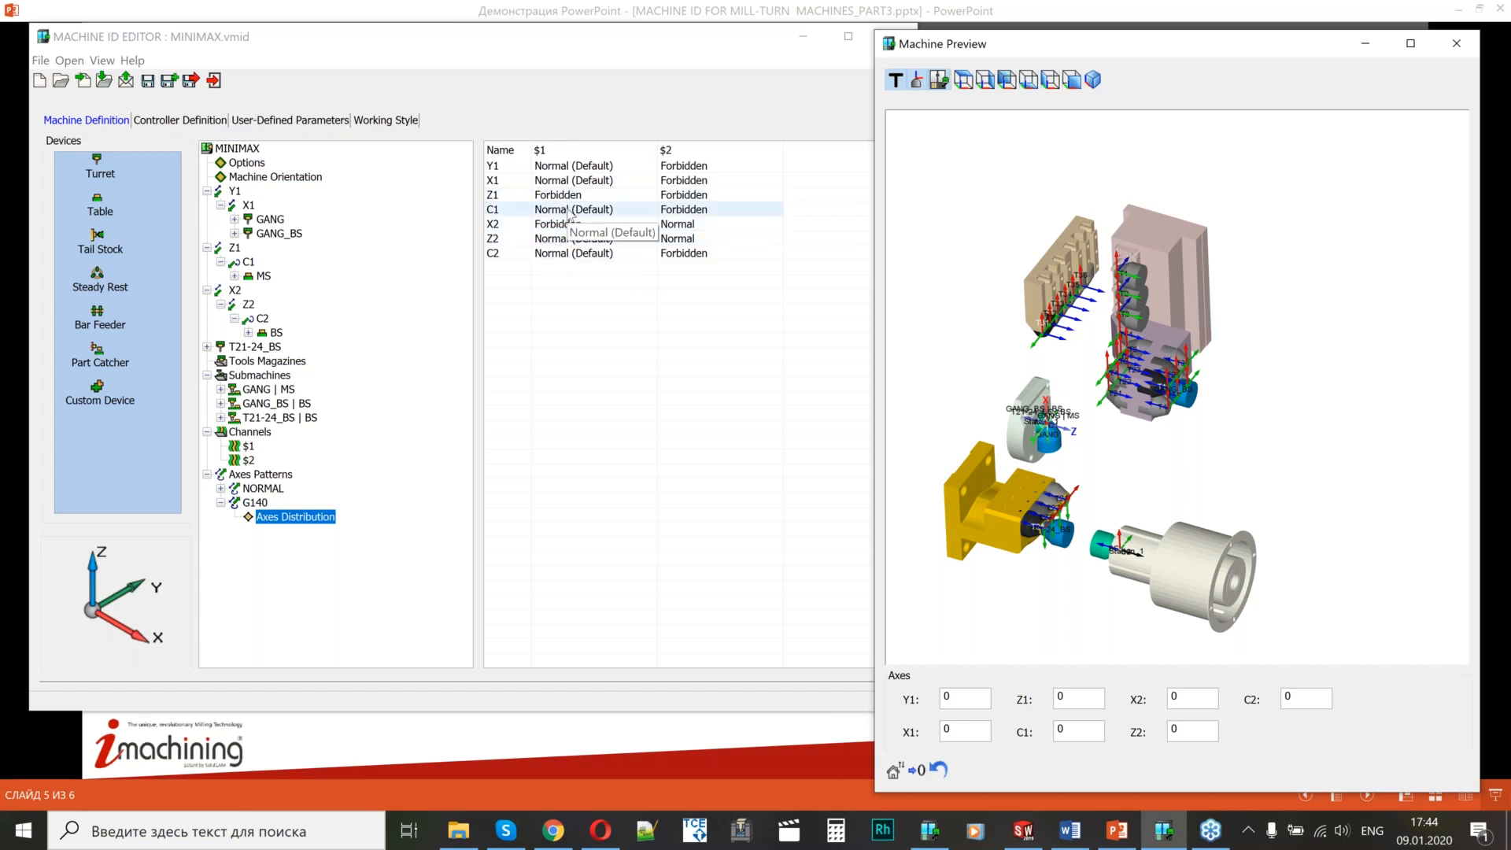
pyautogui.click(570, 209)
pyautogui.click(562, 225)
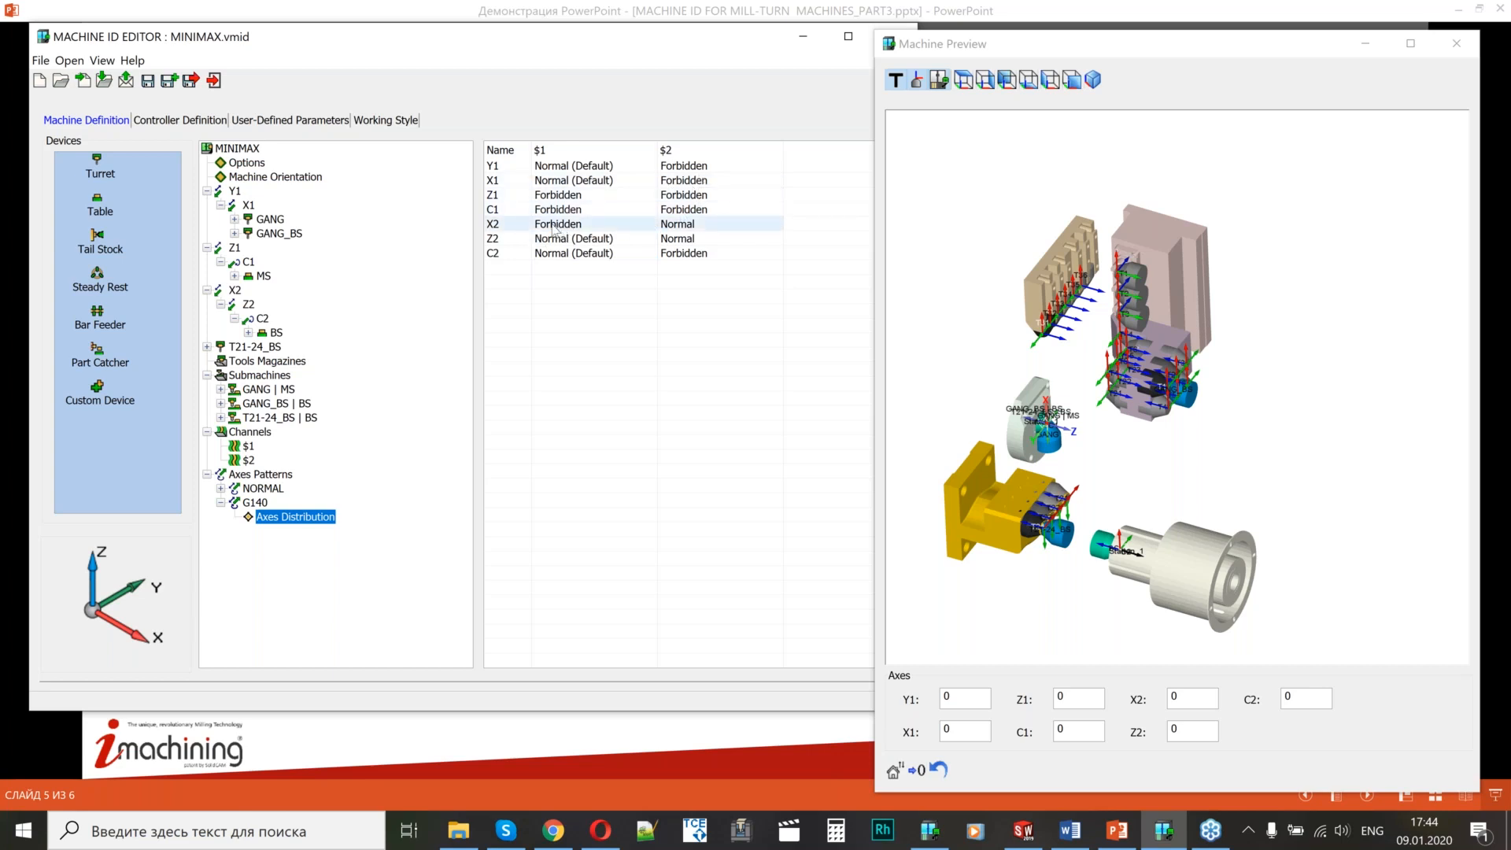
# Set the X2 axis to Normal (Default) for channel $2 in the G140 axes distribution.
pyautogui.click(696, 225)
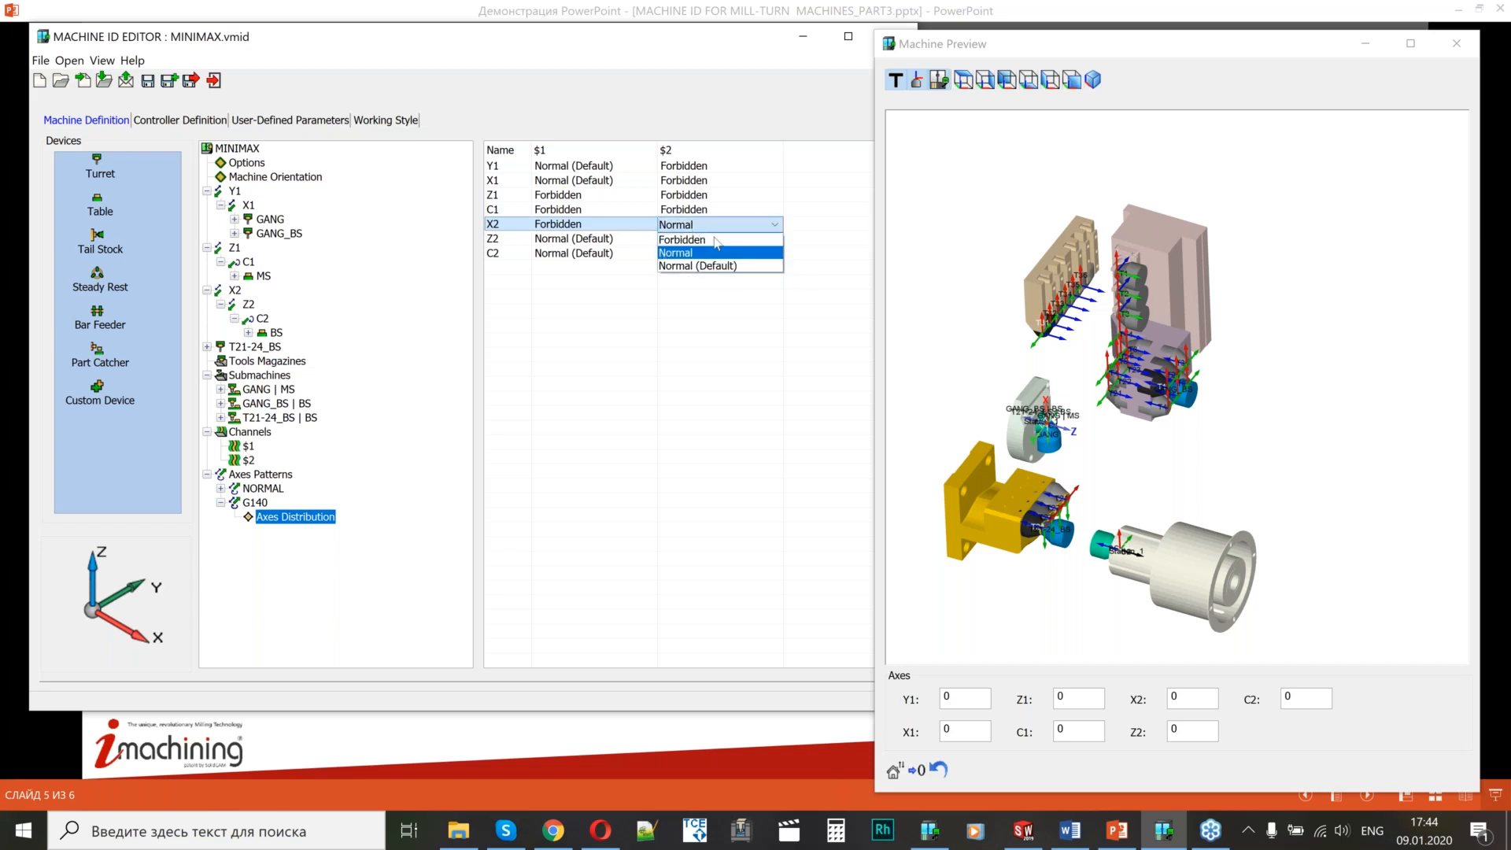
pyautogui.click(703, 266)
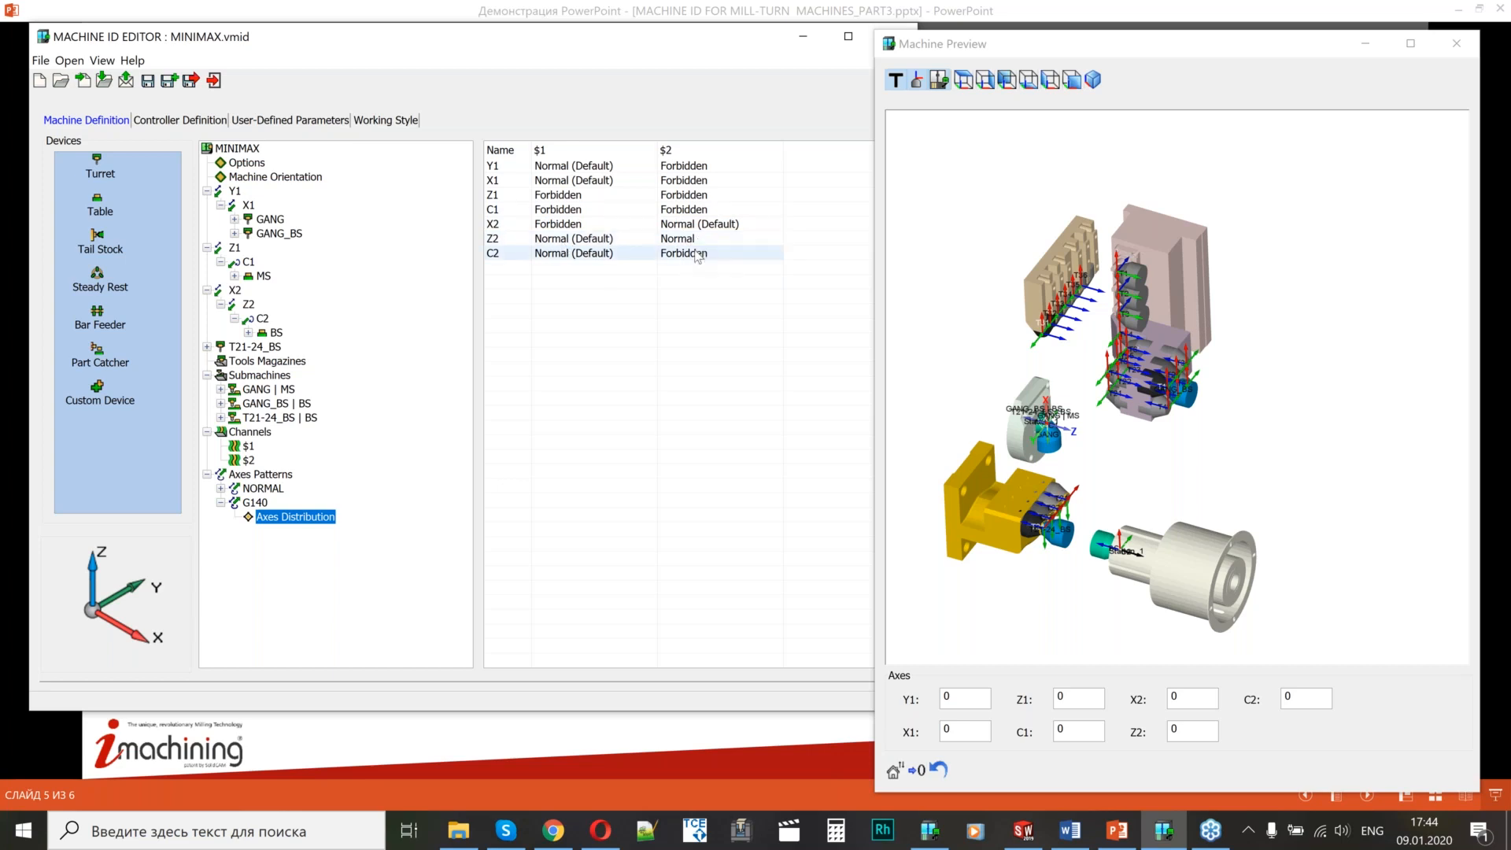
pyautogui.click(943, 442)
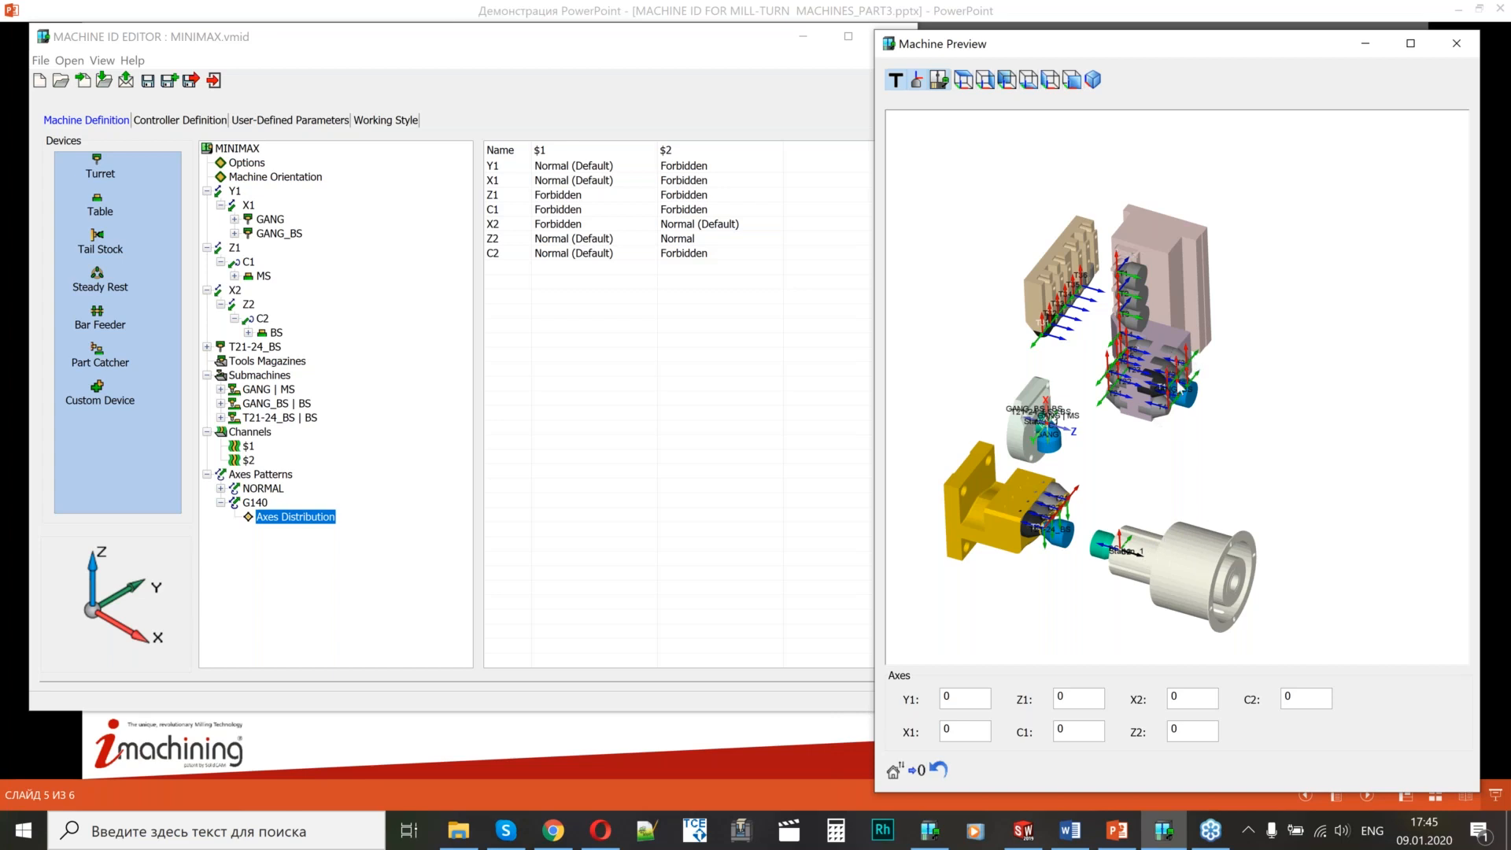
pyautogui.scroll(3, 1179, 386)
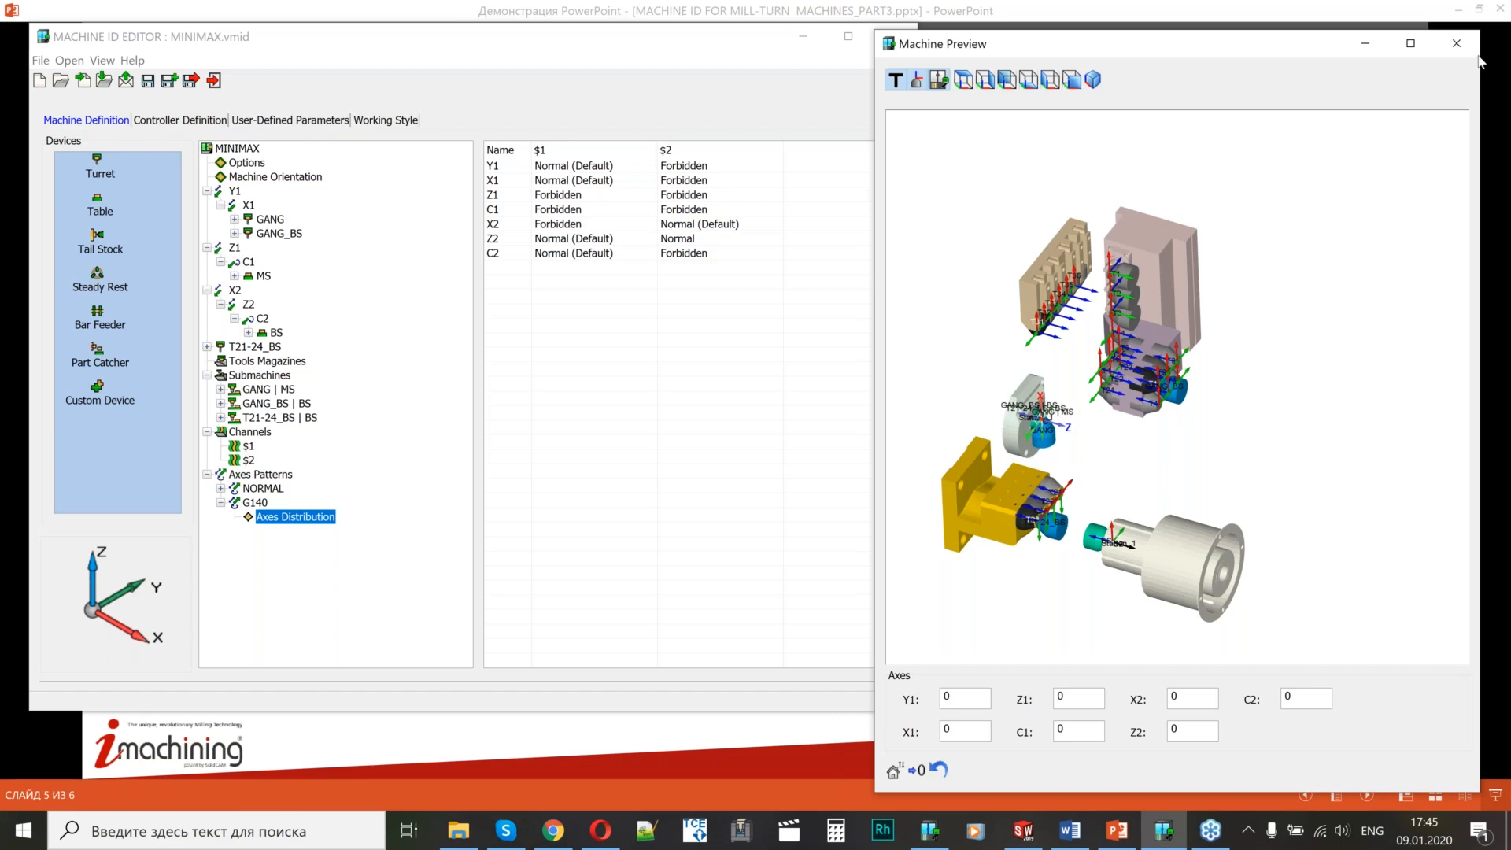
# Close the Machine Preview, and switch to SOLIDWORKS to close the Part Tool Table with its Mounting view.
pyautogui.click(1440, 55)
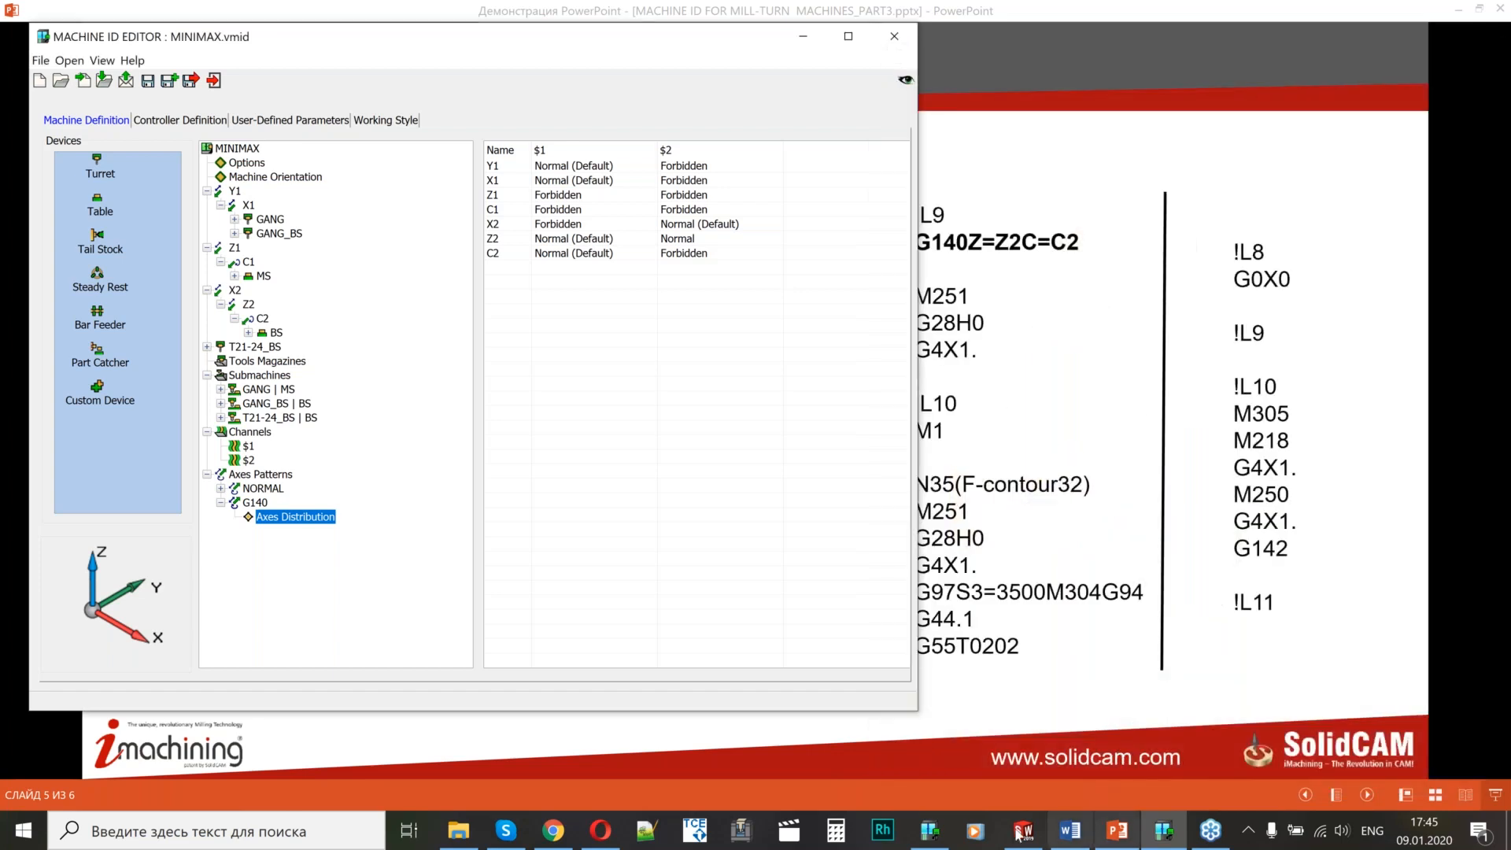
pyautogui.click(1022, 830)
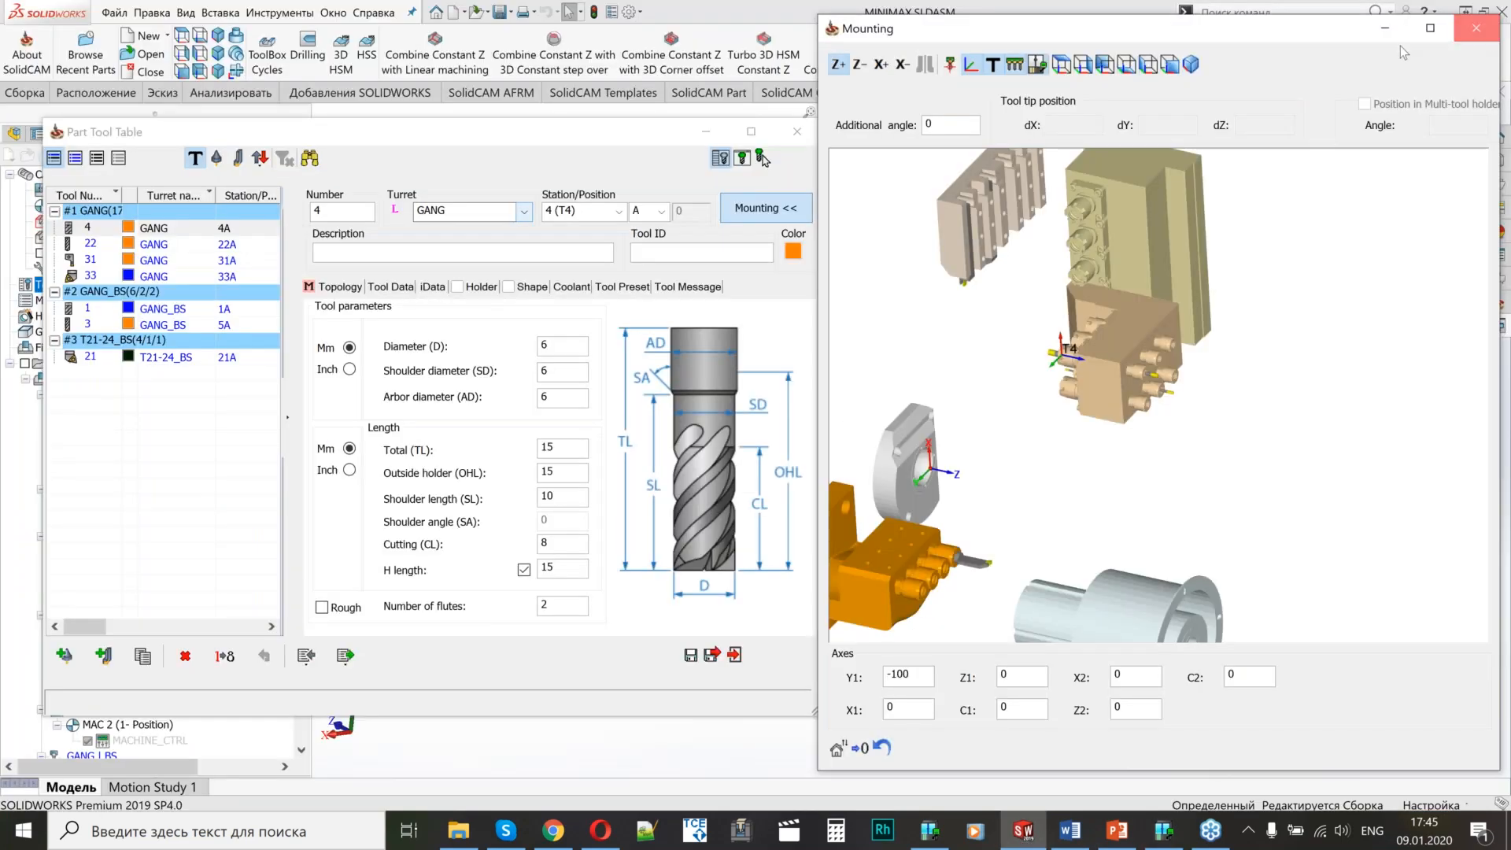
pyautogui.click(796, 132)
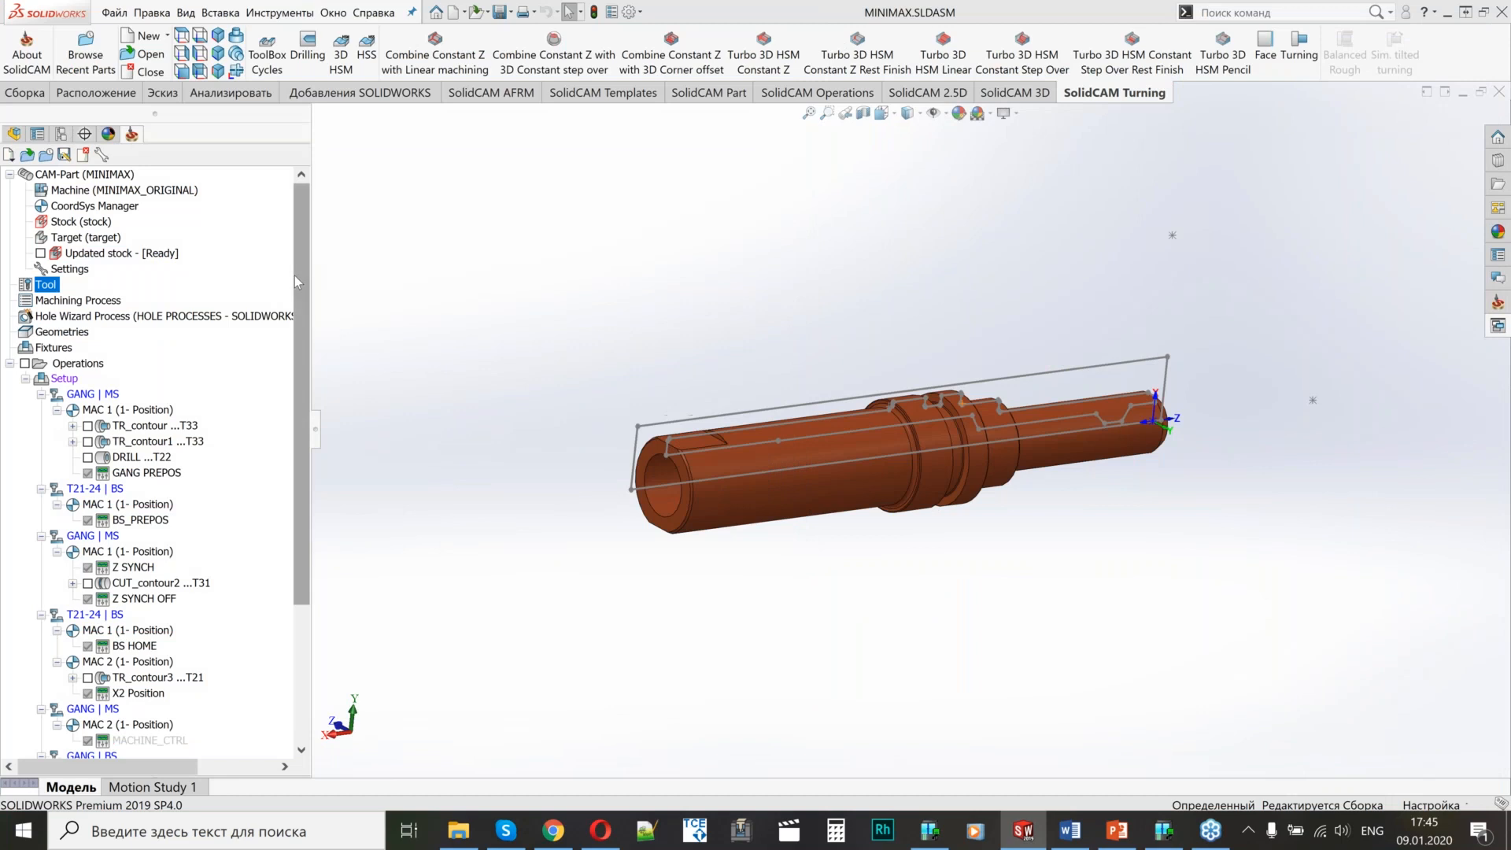
# Tick the TR_contour, TR_contour1 and DRILL operations in the first GANG | MS group of the Setup.
pyautogui.scroll(-4, 290, 386)
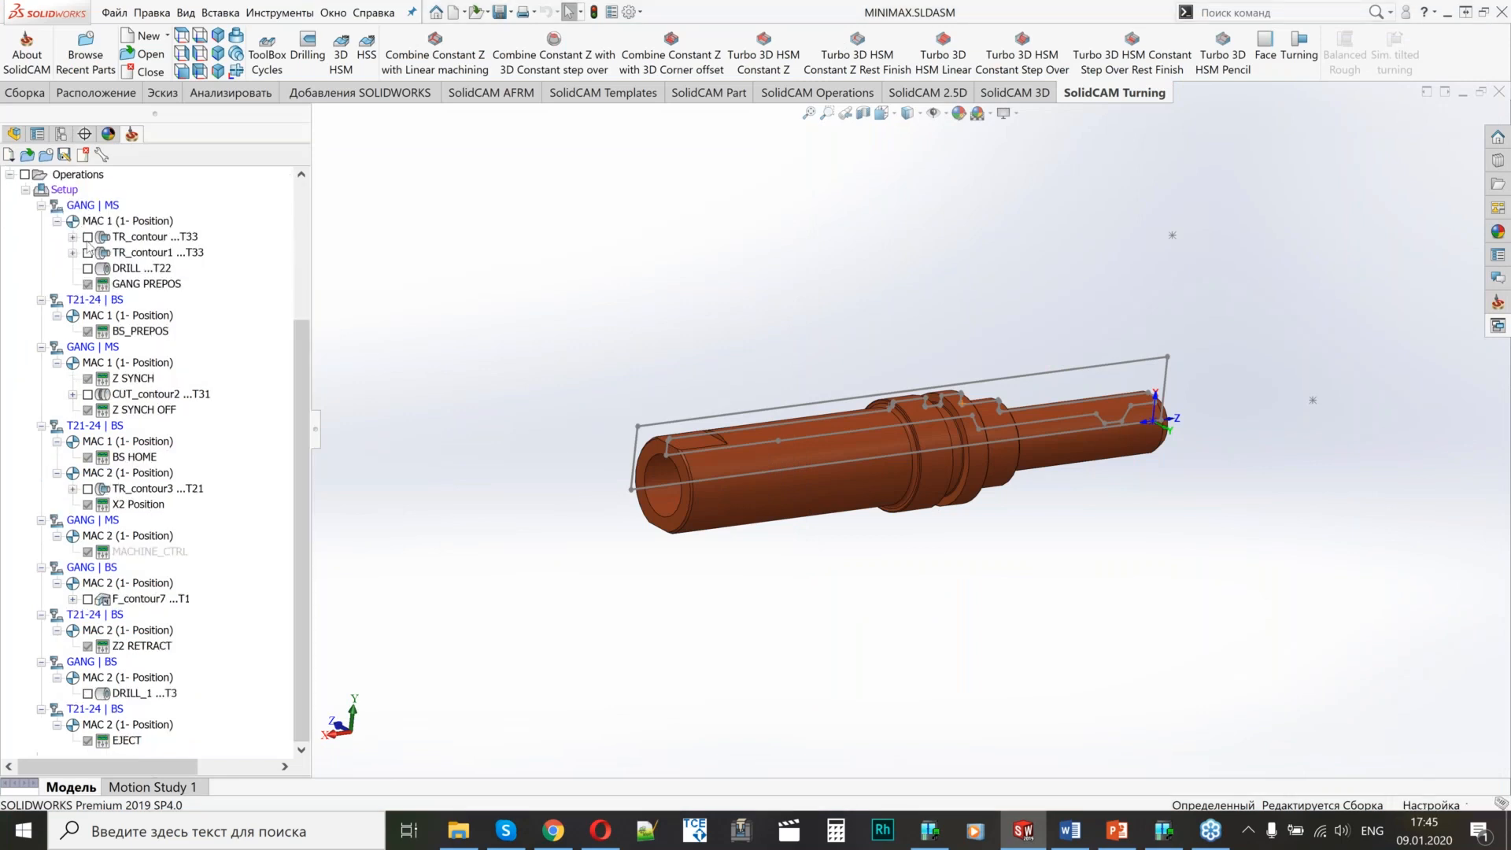
pyautogui.click(87, 236)
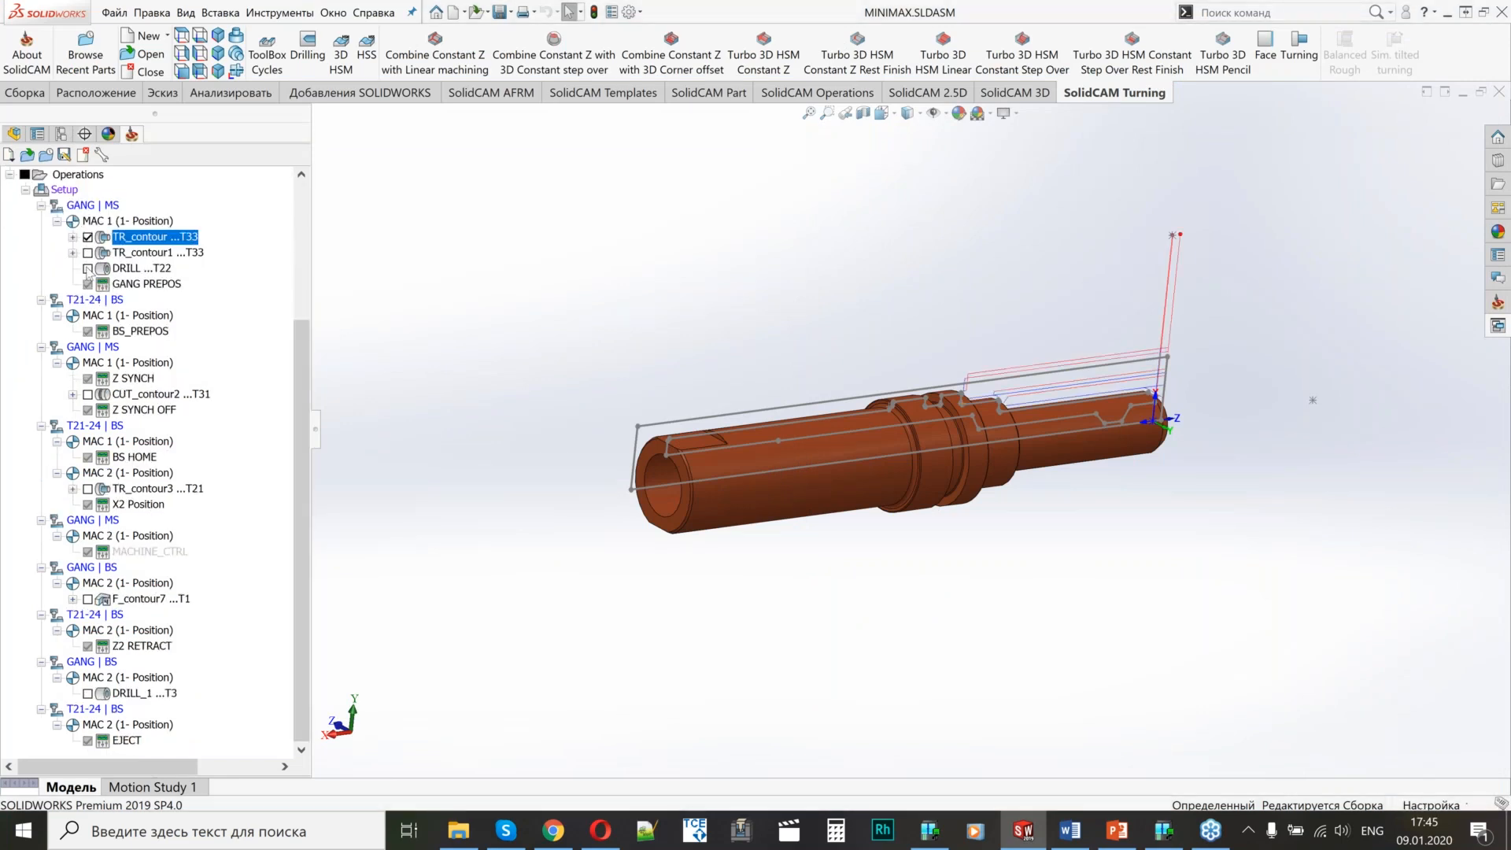
pyautogui.click(87, 252)
pyautogui.click(87, 267)
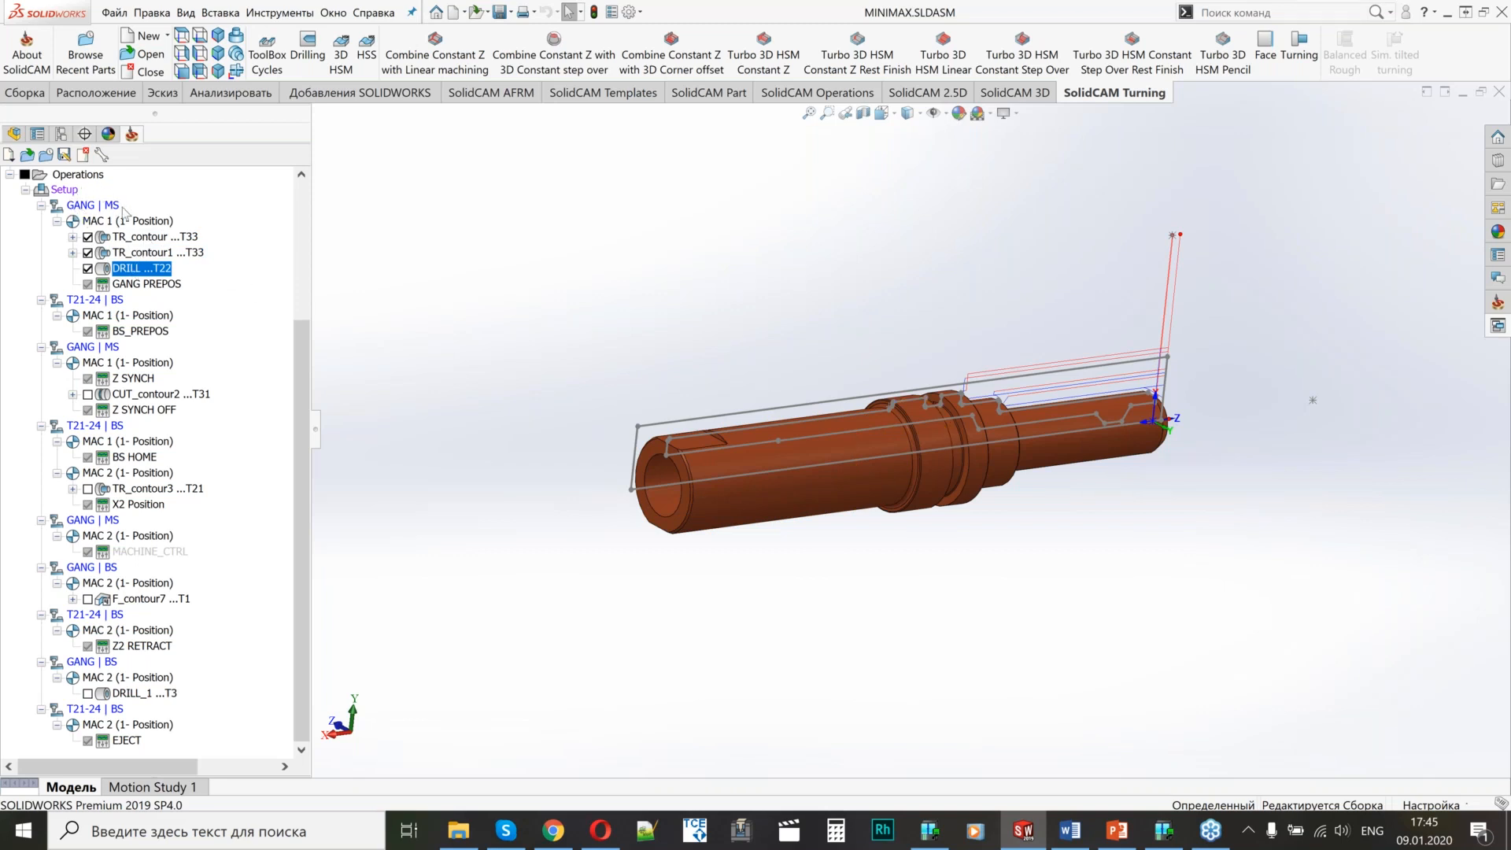
# Untick the TR_contour, TR_contour1 and DRILL operations, and briefly display the toolpath of CUT_contour2.
pyautogui.click(88, 237)
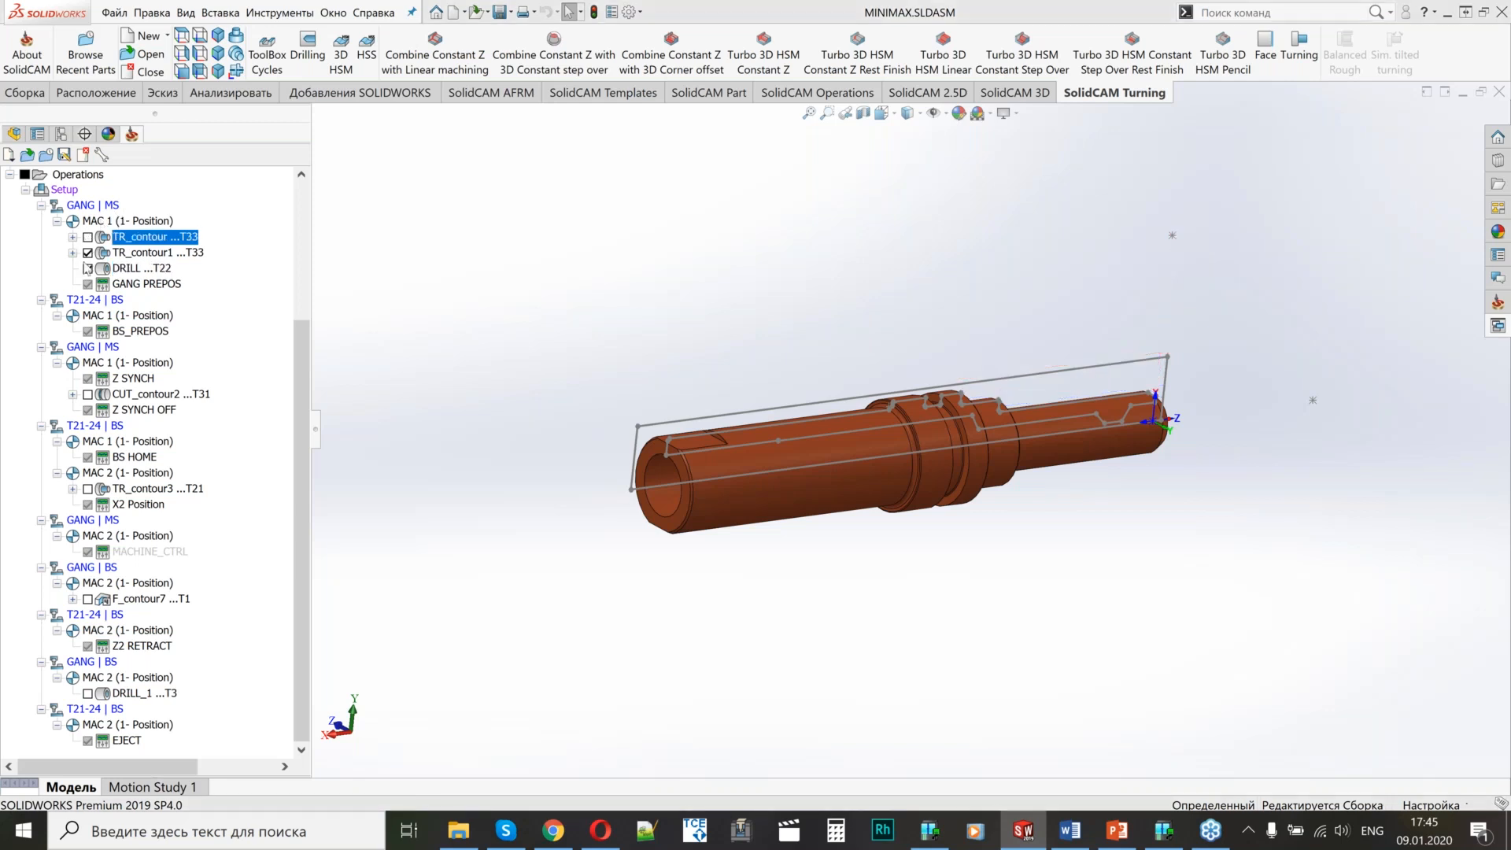
pyautogui.click(88, 268)
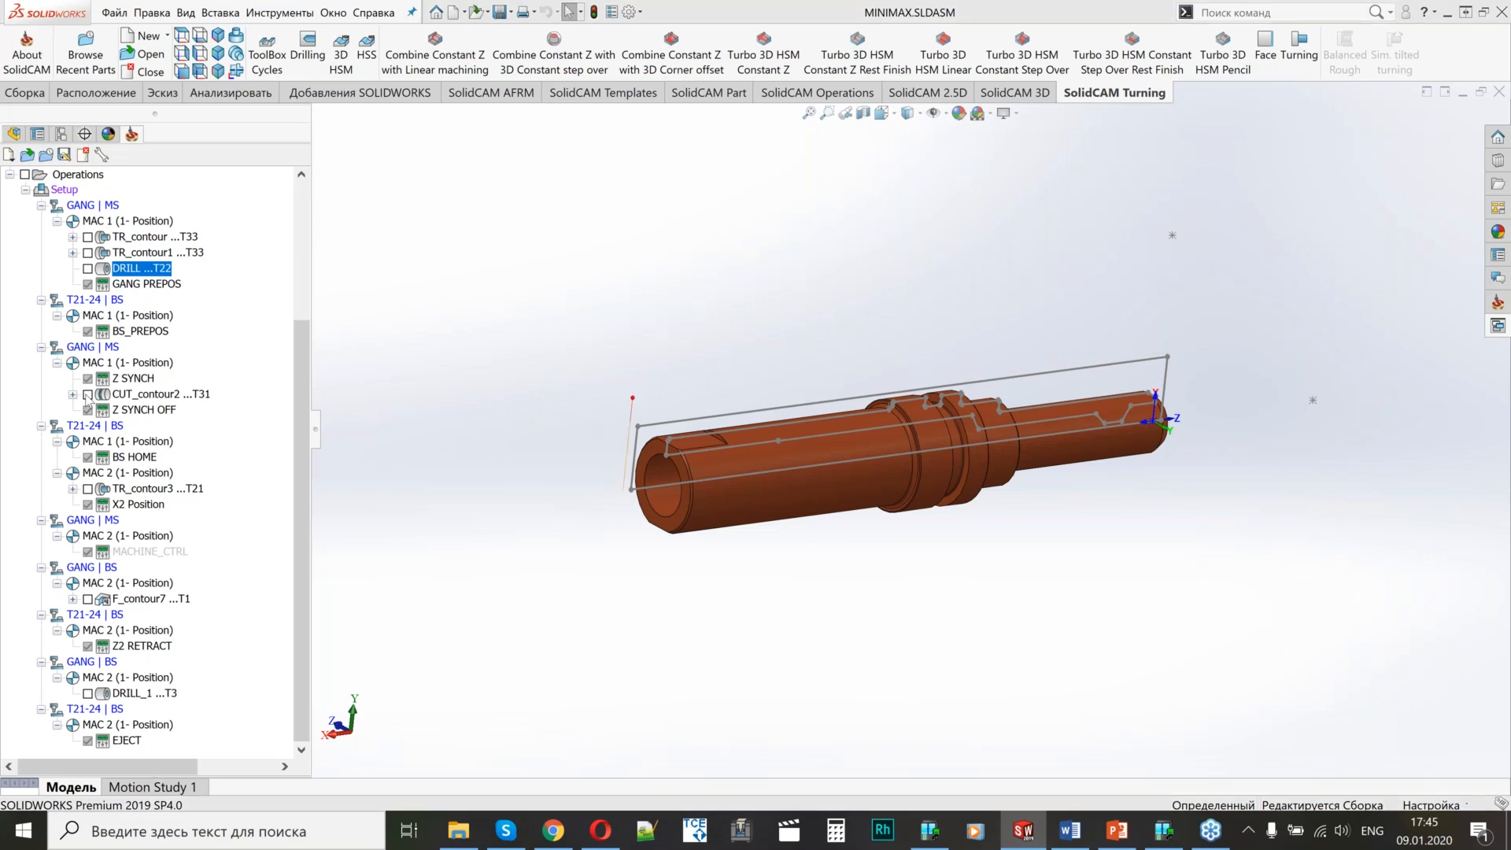
pyautogui.click(88, 394)
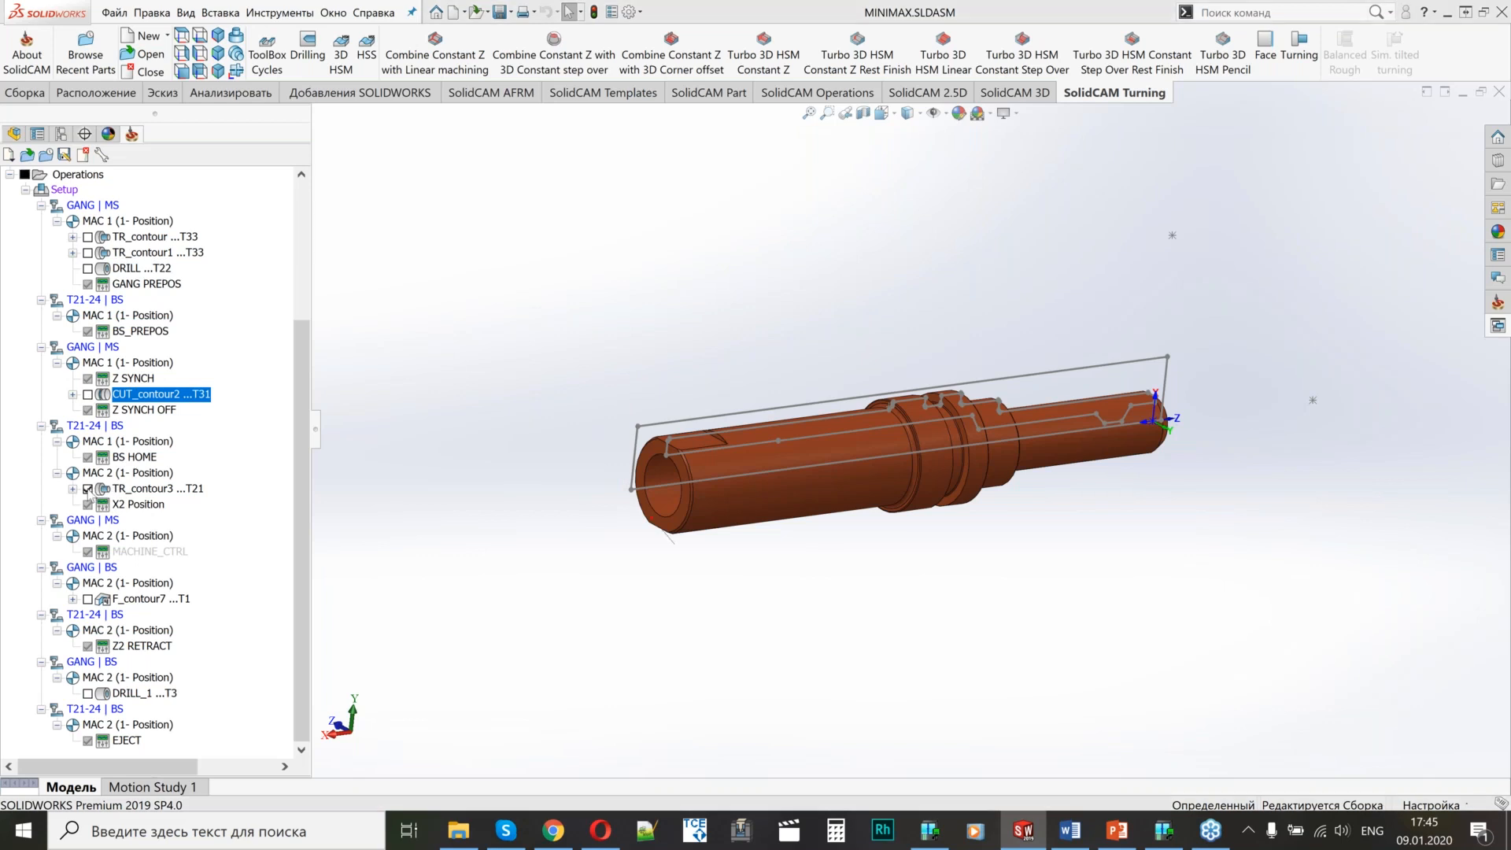
# Show and hide the toolpaths of TR_contour3 and F_contour7 on the part, inspecting TR_contour3 at the part's hollow end.
pyautogui.click(88, 488)
pyautogui.scroll(5, 637, 526)
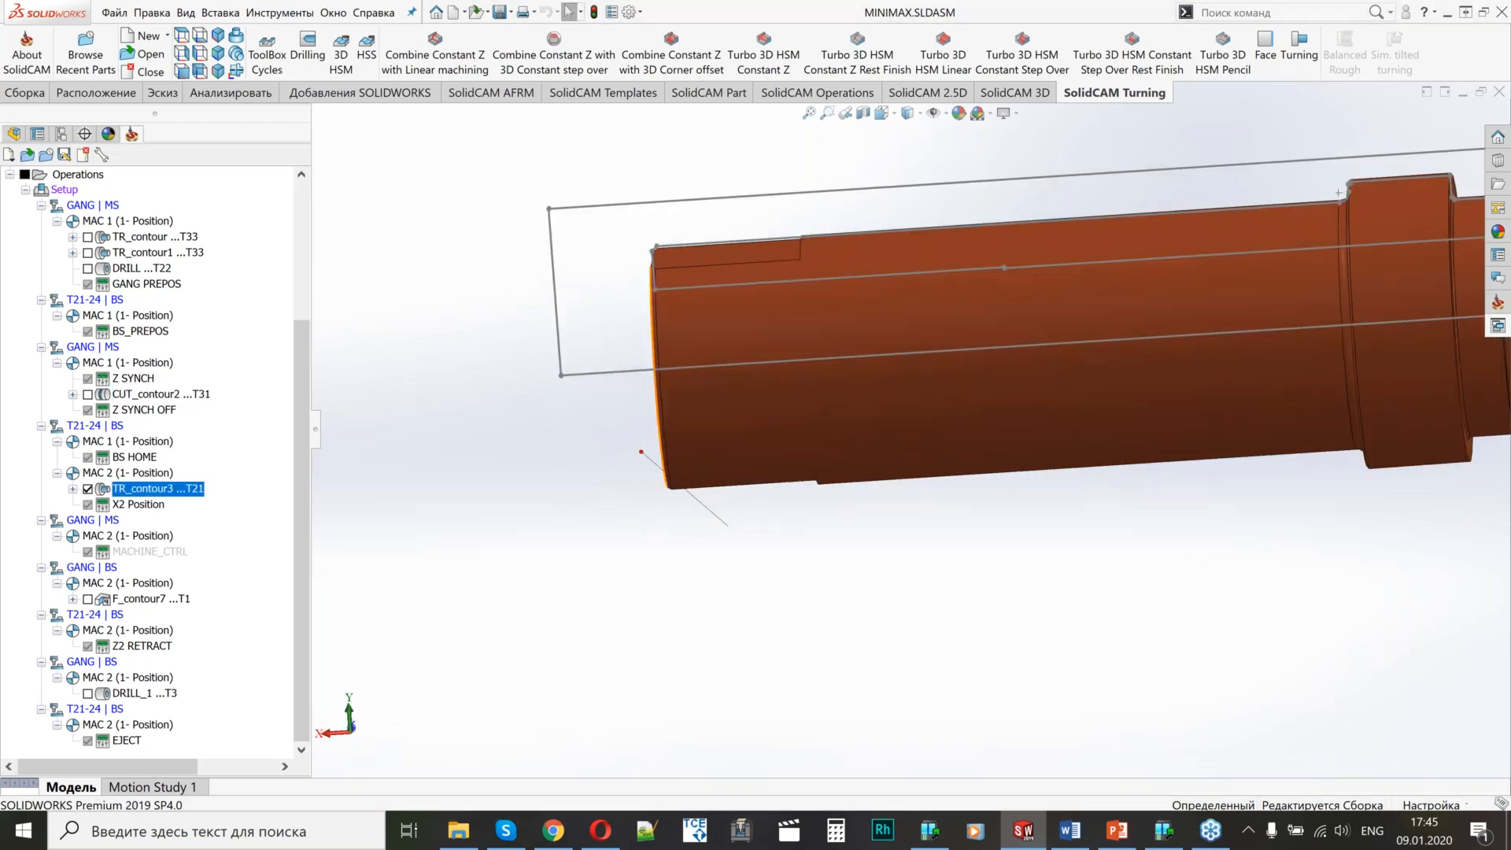
pyautogui.click(88, 489)
pyautogui.scroll(-5, 557, 600)
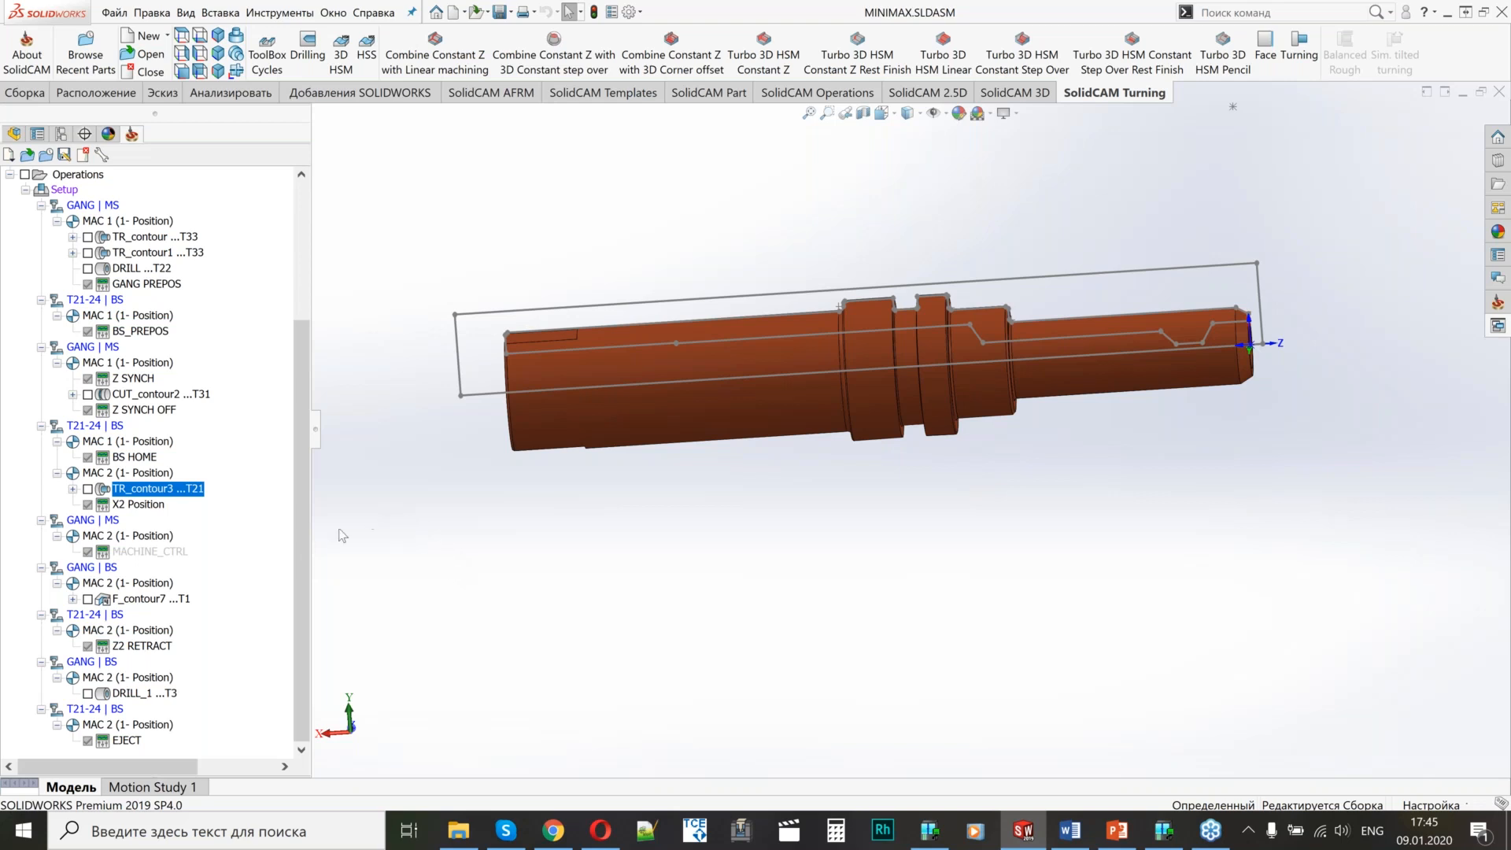
pyautogui.click(90, 600)
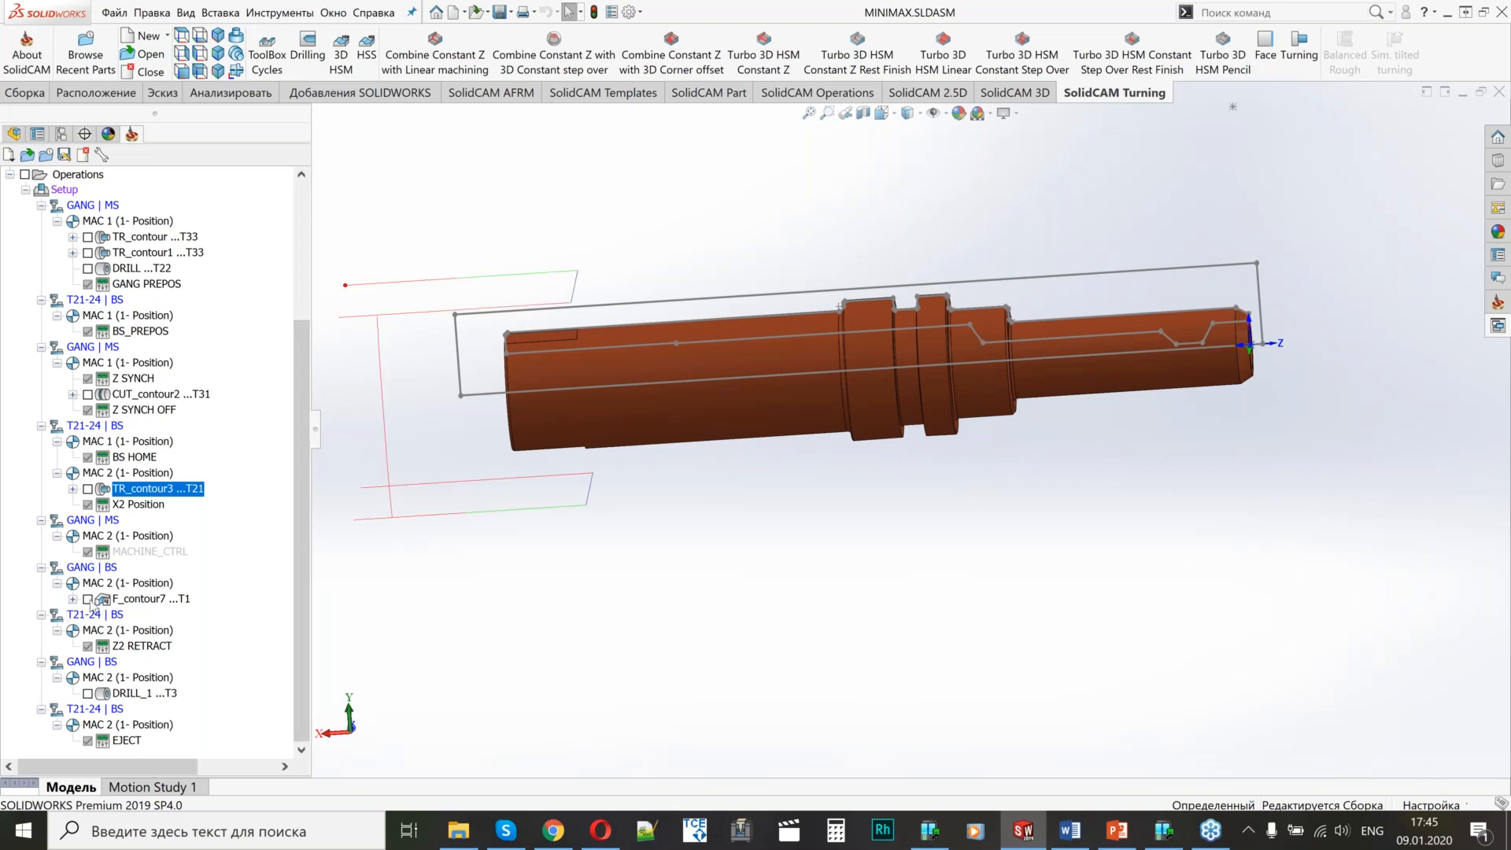
# Simulate the whole Setup in Machine Simulation mode.
pyautogui.rightClick(64, 189)
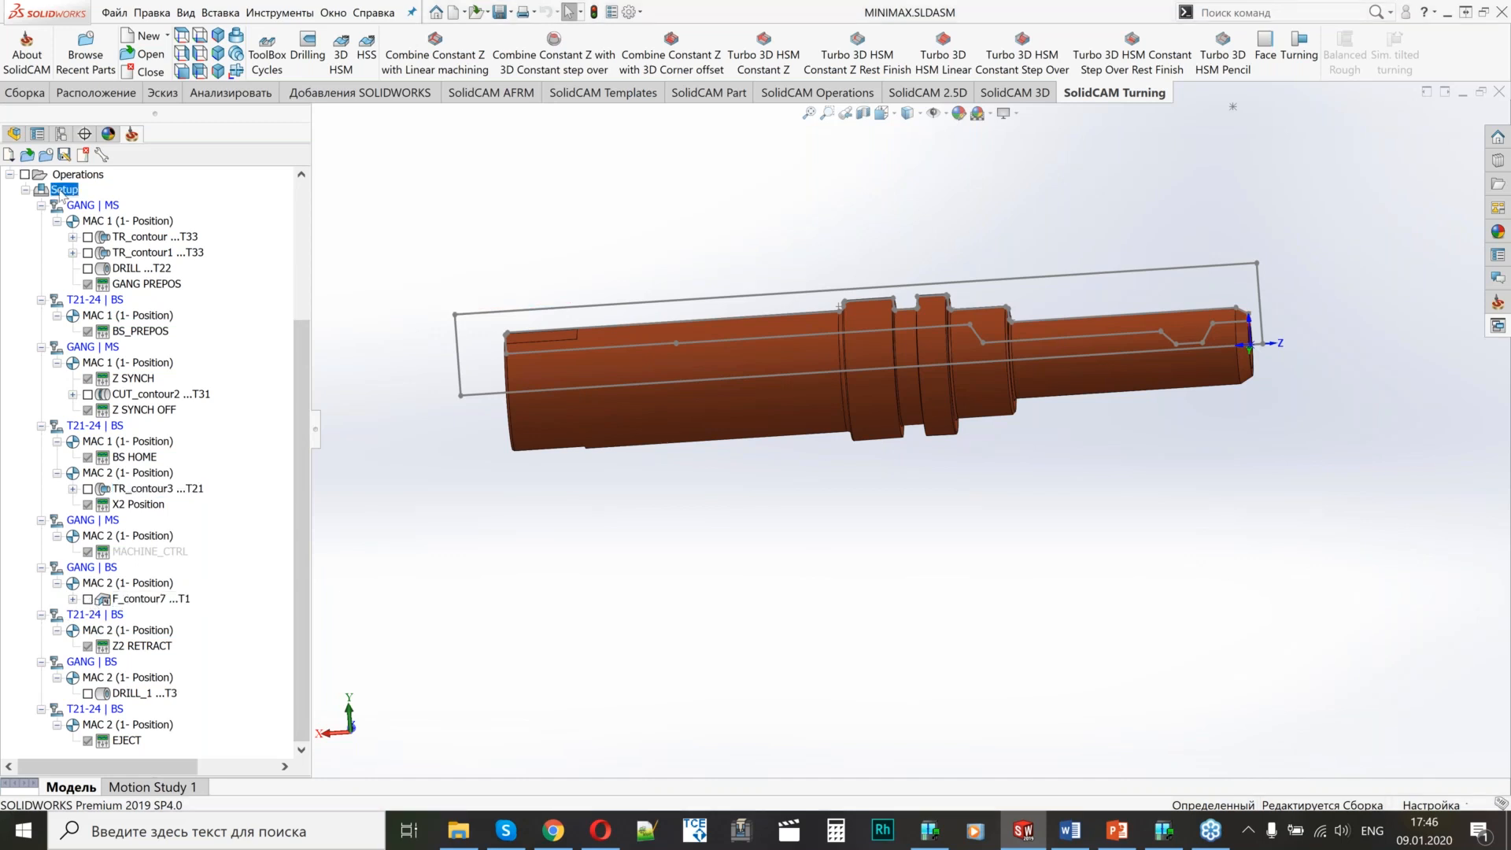
pyautogui.click(149, 269)
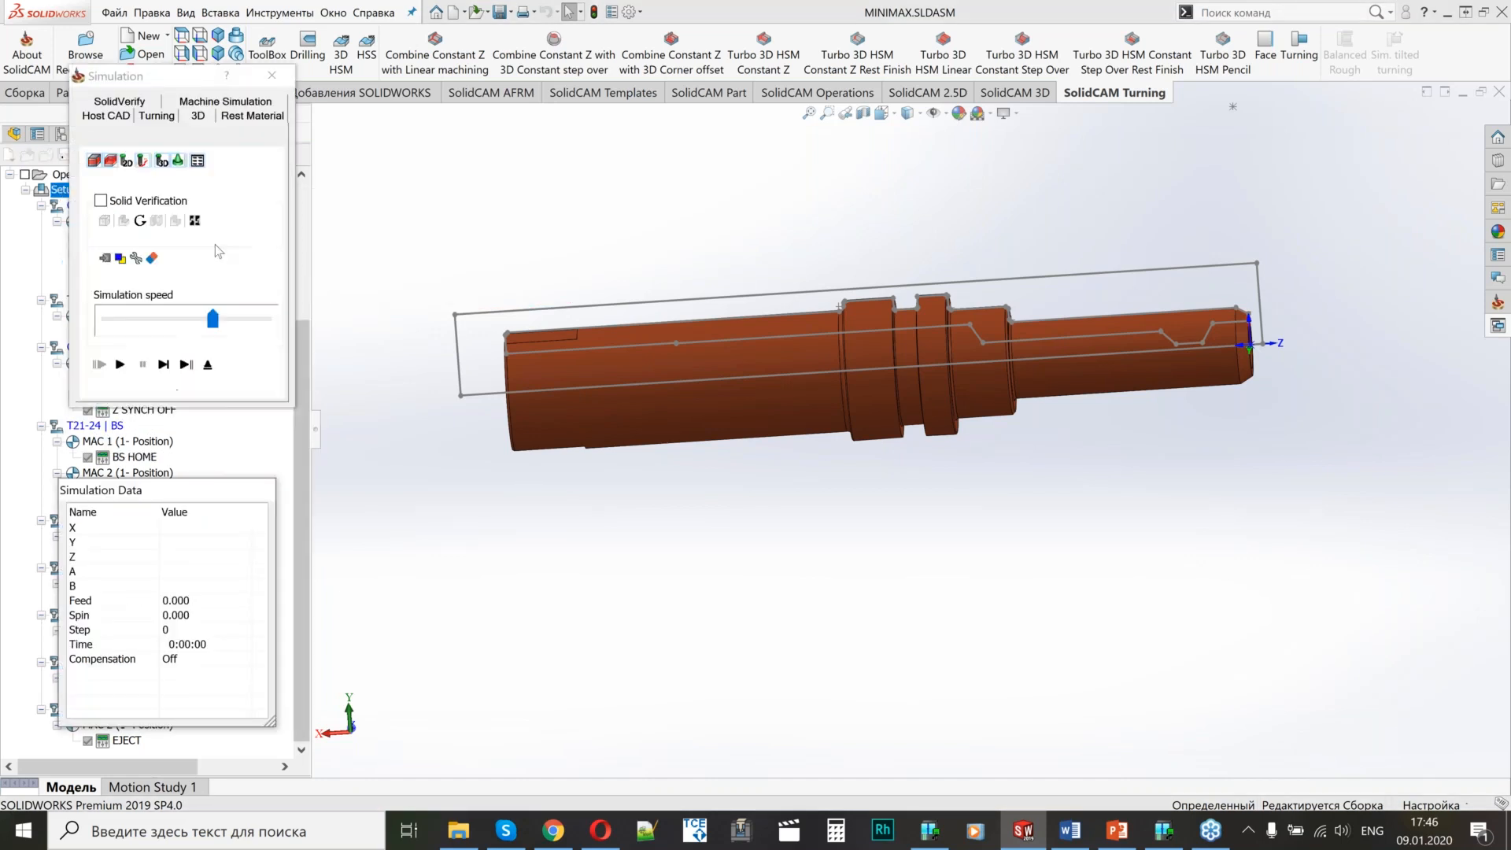
pyautogui.click(226, 102)
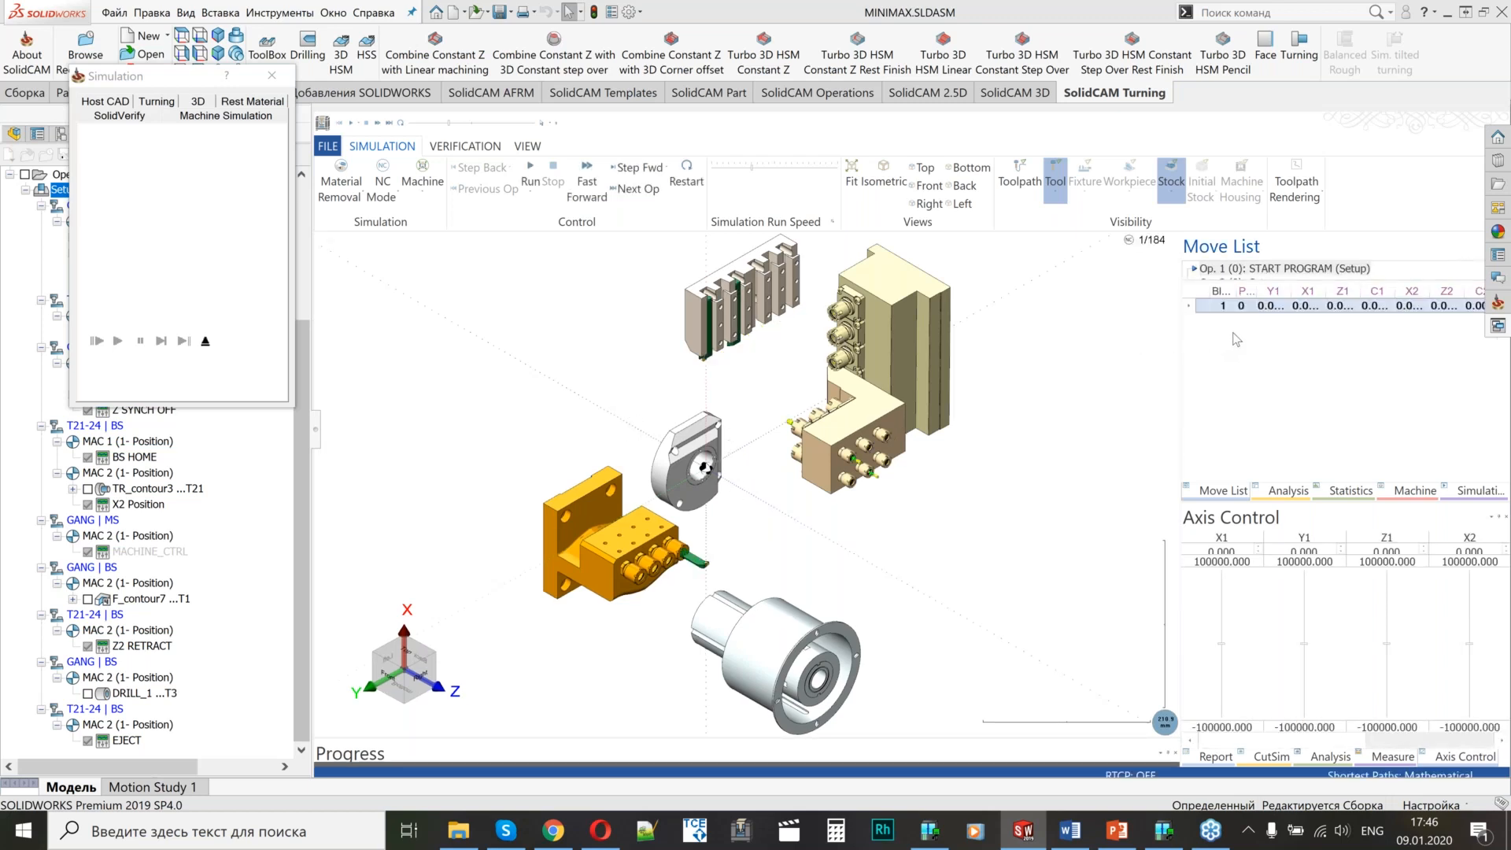
# Step to block 5 of TR_contour and examine the turning tool against the bar in the main spindle.
pyautogui.scroll(5, 681, 464)
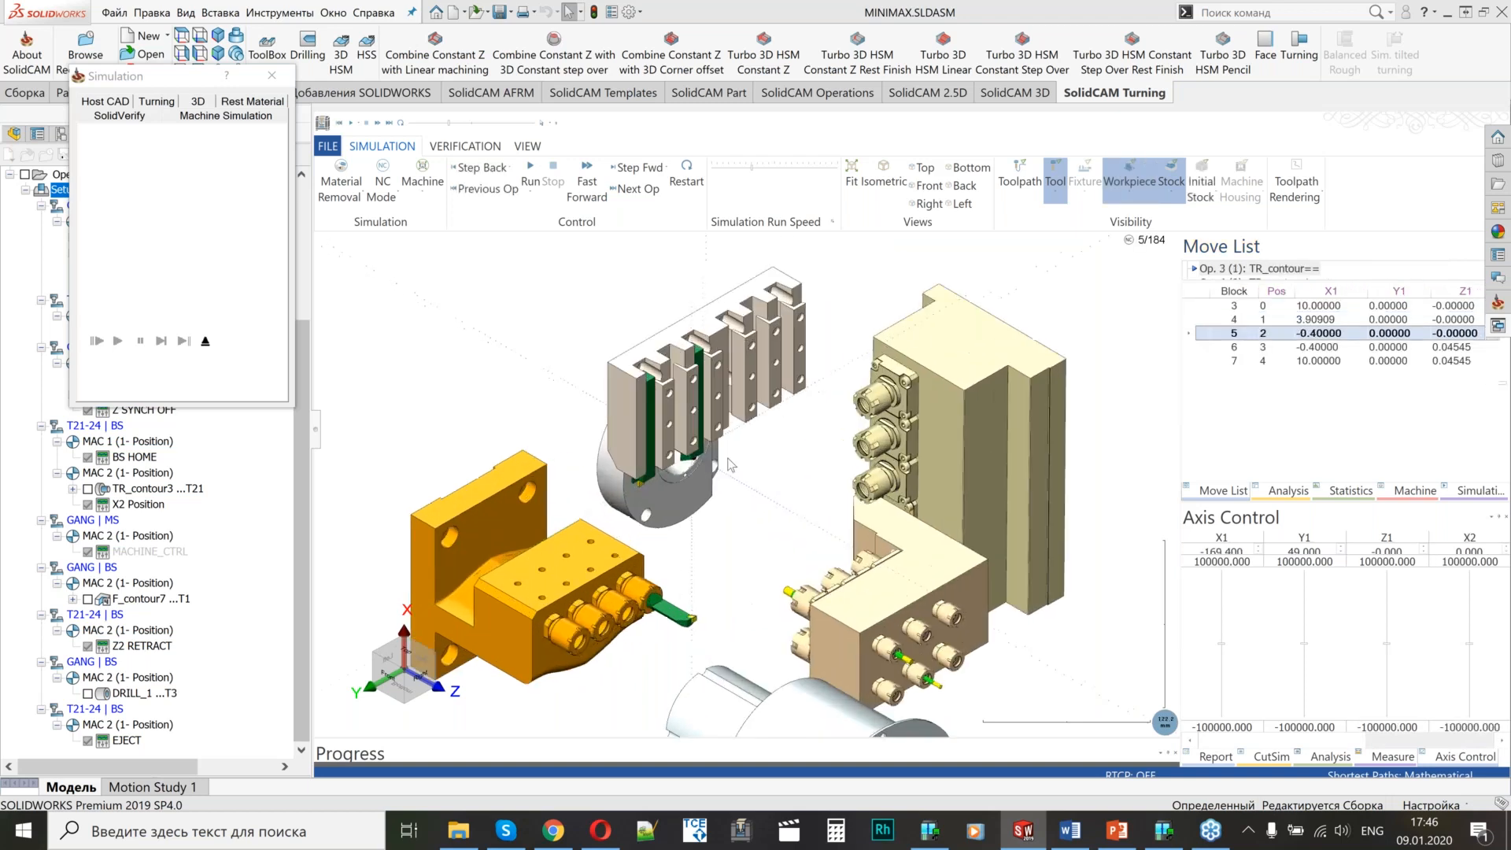
pyautogui.scroll(2, 679, 458)
pyautogui.moveTo(702, 486); pyautogui.dragTo(679, 468, button='middle')
pyautogui.scroll(-3, 691, 470)
pyautogui.scroll(6, 708, 472)
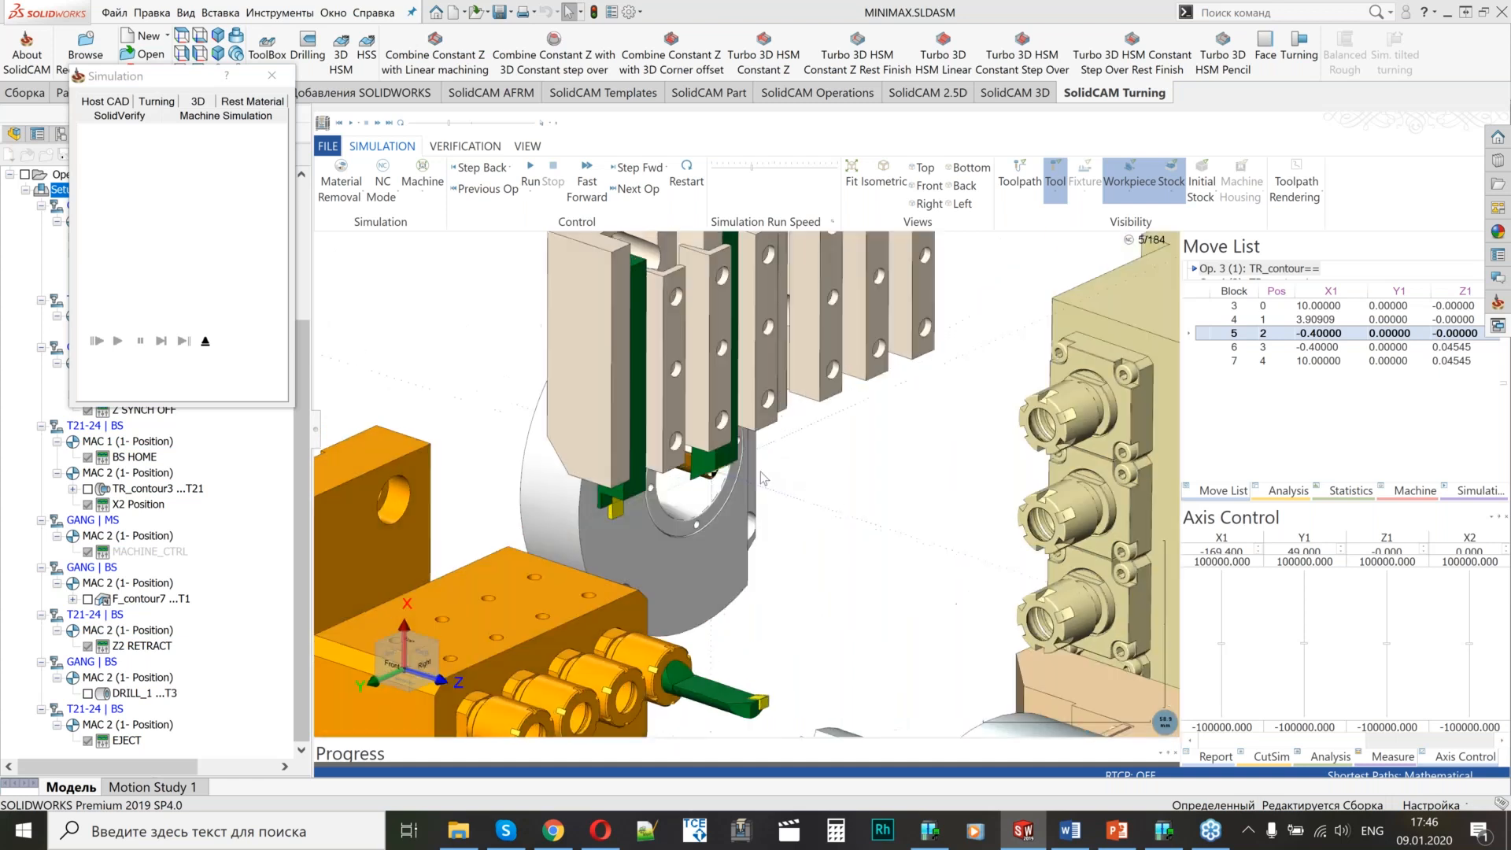
pyautogui.scroll(2, 715, 476)
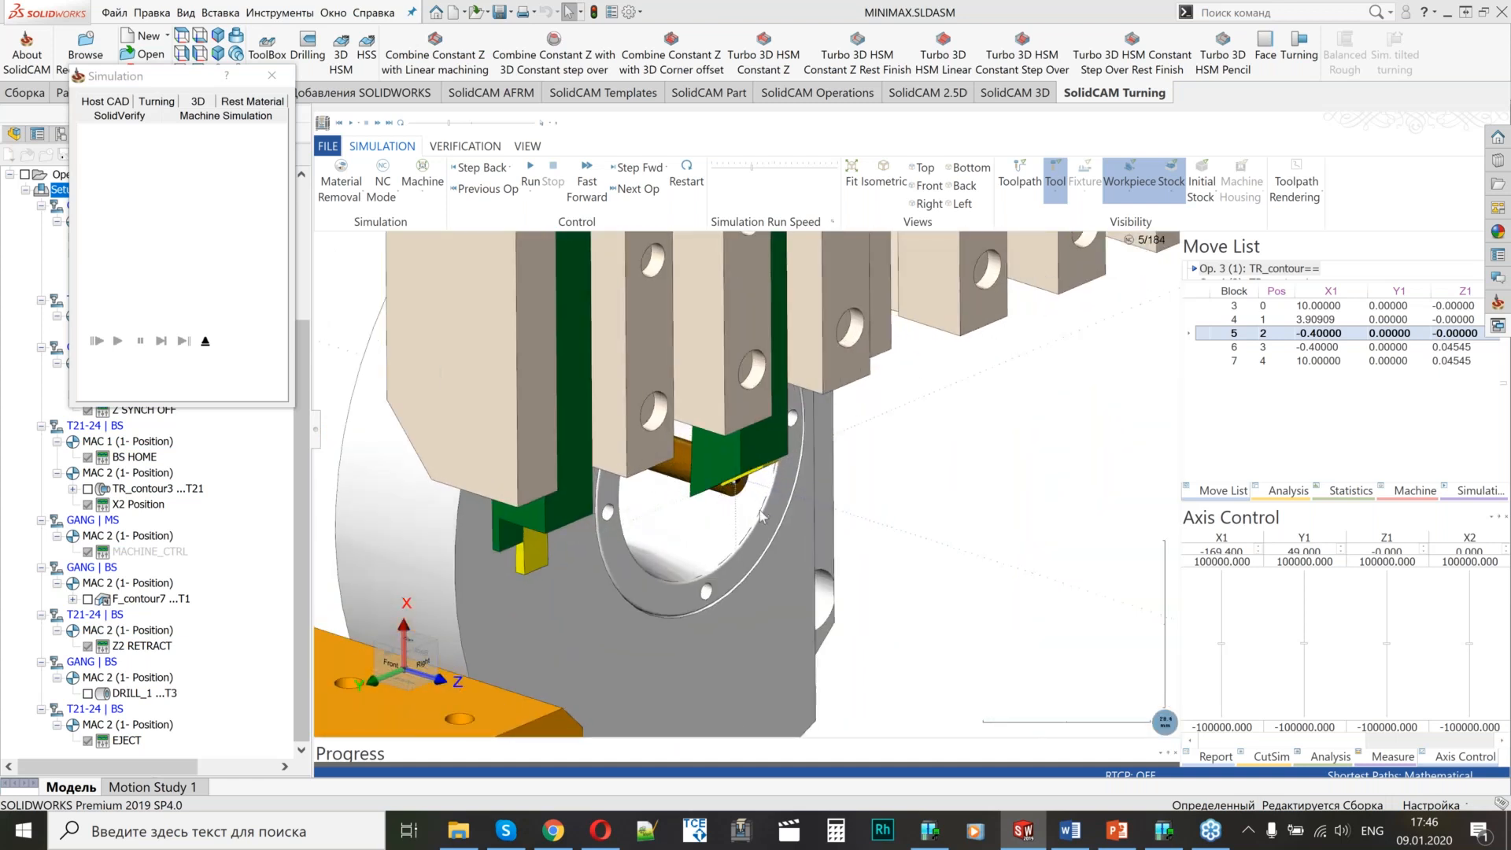
pyautogui.scroll(-8, 761, 515)
# Step the simulation from block 7 of TR_contour to block 47 of DRILL, and examine the drill at the part.
pyautogui.click(1294, 360)
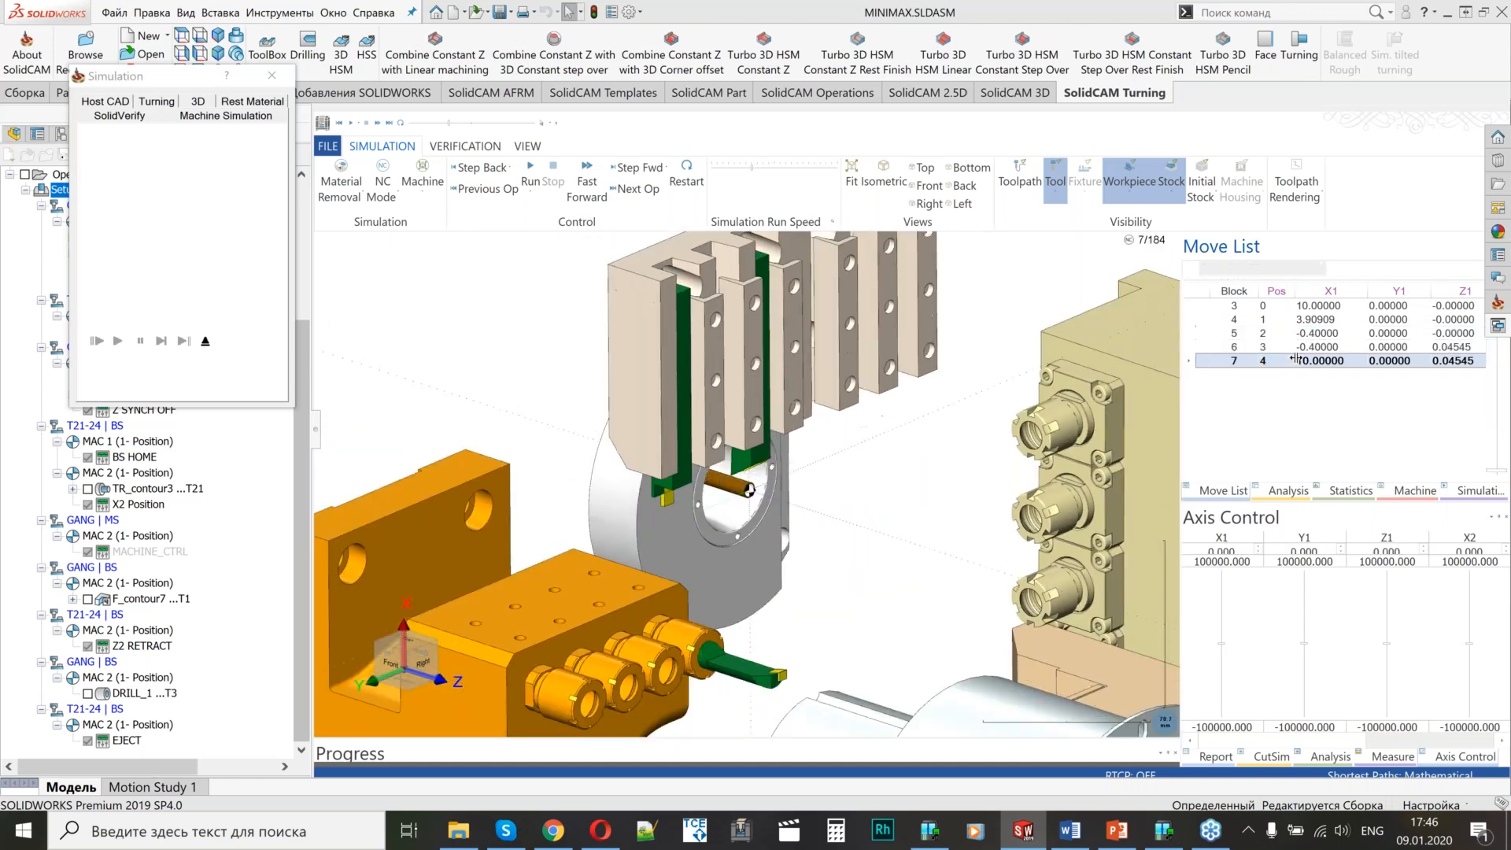
pyautogui.press('Down')
pyautogui.press('Down')
pyautogui.press('Down')
pyautogui.press('Down')
pyautogui.press('Down')
pyautogui.press('Down')
pyautogui.press('Down')
pyautogui.press('Down')
pyautogui.press('Down')
pyautogui.press('Down')
pyautogui.press('Down')
pyautogui.press('Down')
pyautogui.press('Down')
pyautogui.press('Down')
pyautogui.press('Down')
pyautogui.press('Down')
pyautogui.press('Down')
pyautogui.press('Down')
pyautogui.press('Down')
pyautogui.press('Down')
pyautogui.press('Down')
pyautogui.press('Down')
pyautogui.press('Down')
pyautogui.press('Down')
pyautogui.press('Down')
pyautogui.press('Down')
pyautogui.press('Down')
pyautogui.press('Down')
pyautogui.press('Down')
pyautogui.press('Down')
pyautogui.press('Down')
pyautogui.press('Down')
pyautogui.press('Down')
pyautogui.press('Down')
pyautogui.press('Down')
pyautogui.press('Down')
pyautogui.press('Down')
pyautogui.press('Down')
pyautogui.press('Down')
pyautogui.press('Down')
pyautogui.scroll(-3, 755, 519)
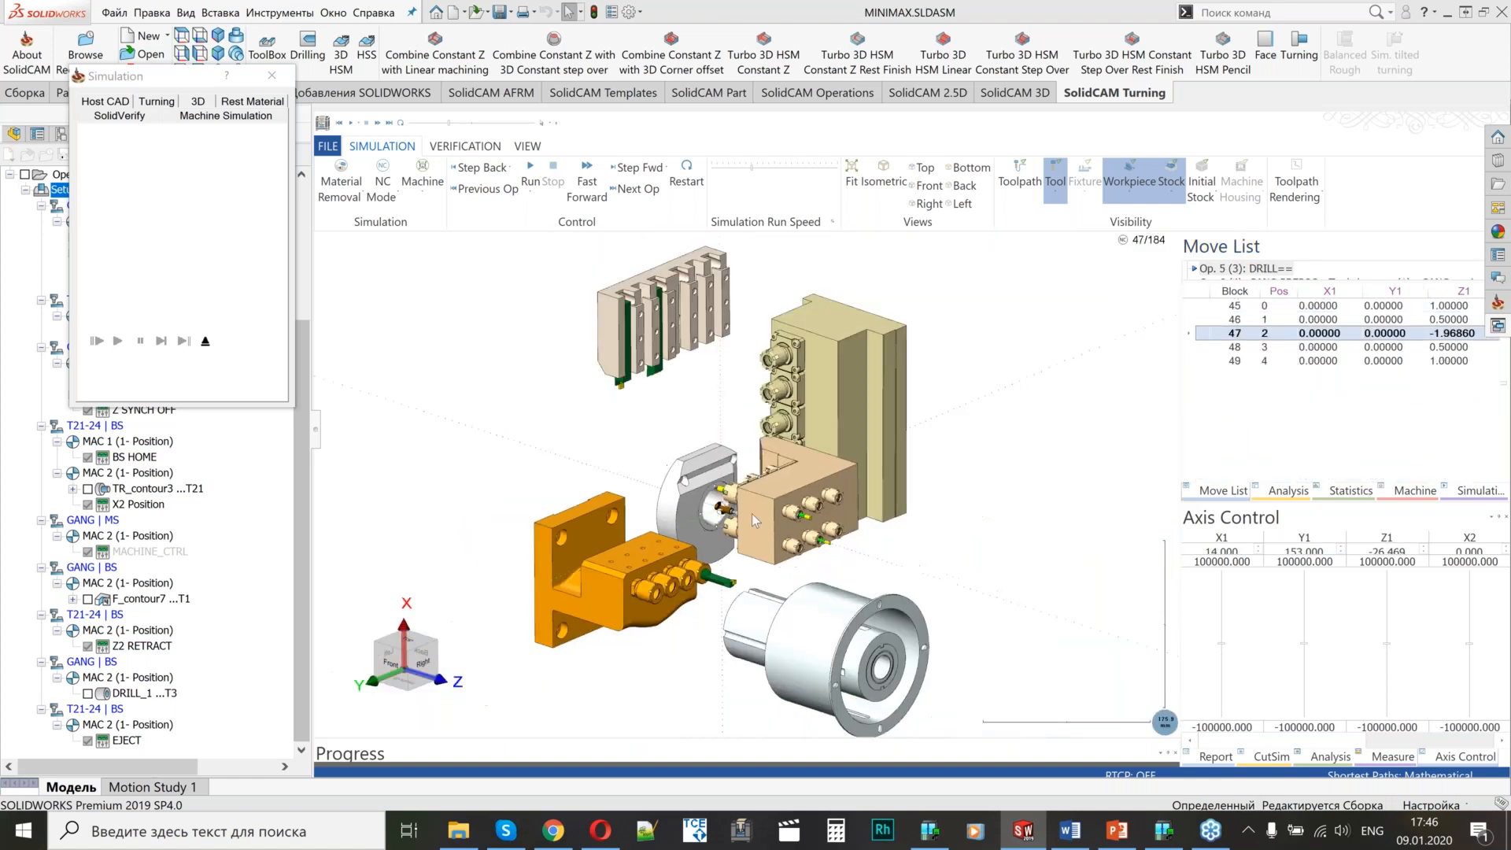
pyautogui.scroll(5, 755, 519)
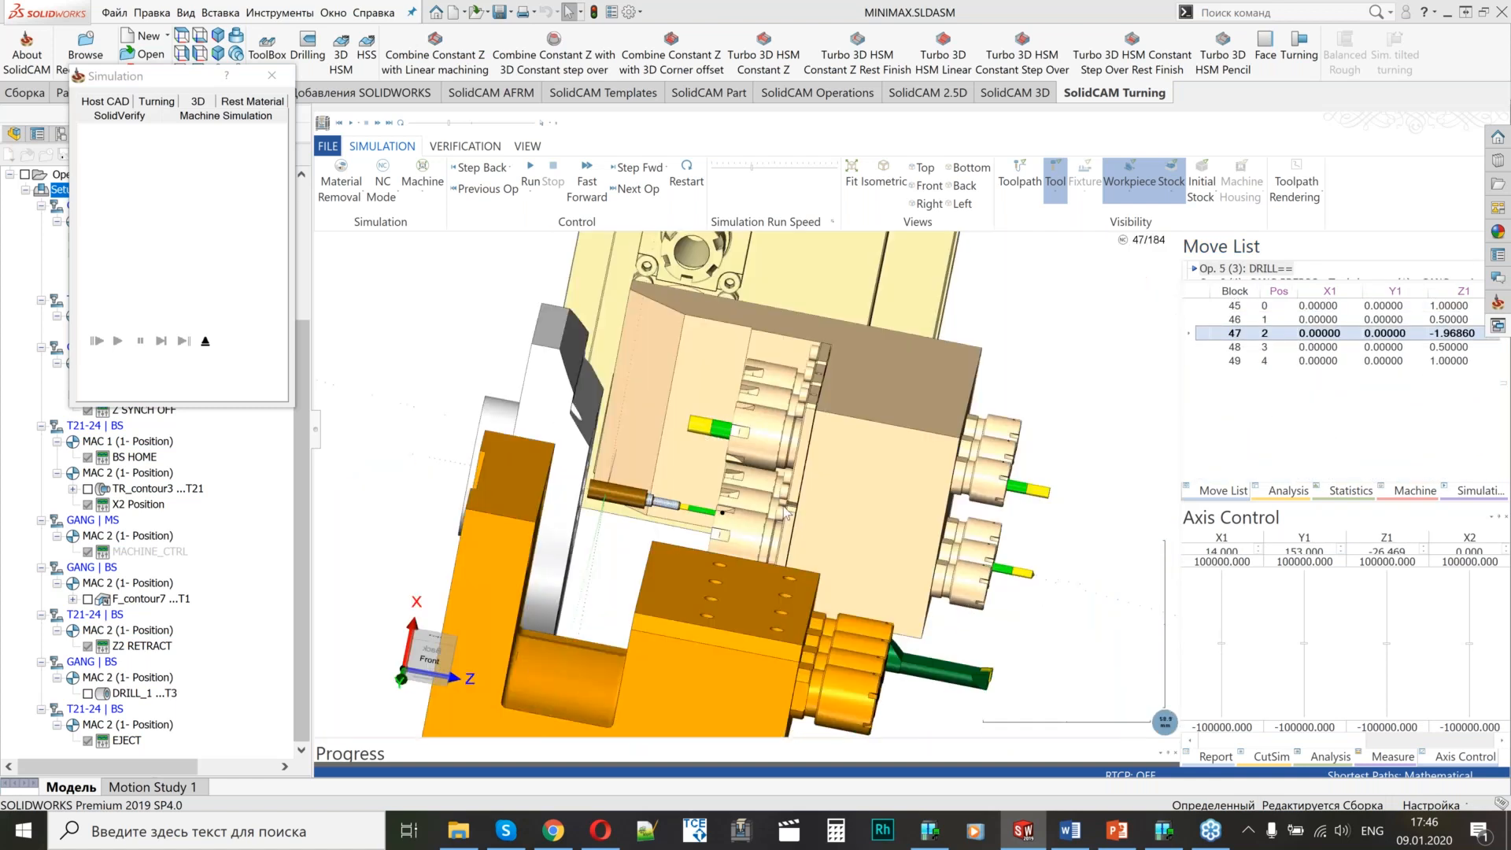
# Advance the simulation through GANG PREPOS to block 56 of BS_PREPOS, watching the gang and back spindle positions.
pyautogui.press('Down')
pyautogui.press('Down')
pyautogui.press('Down')
pyautogui.press('Down')
pyautogui.press('Down')
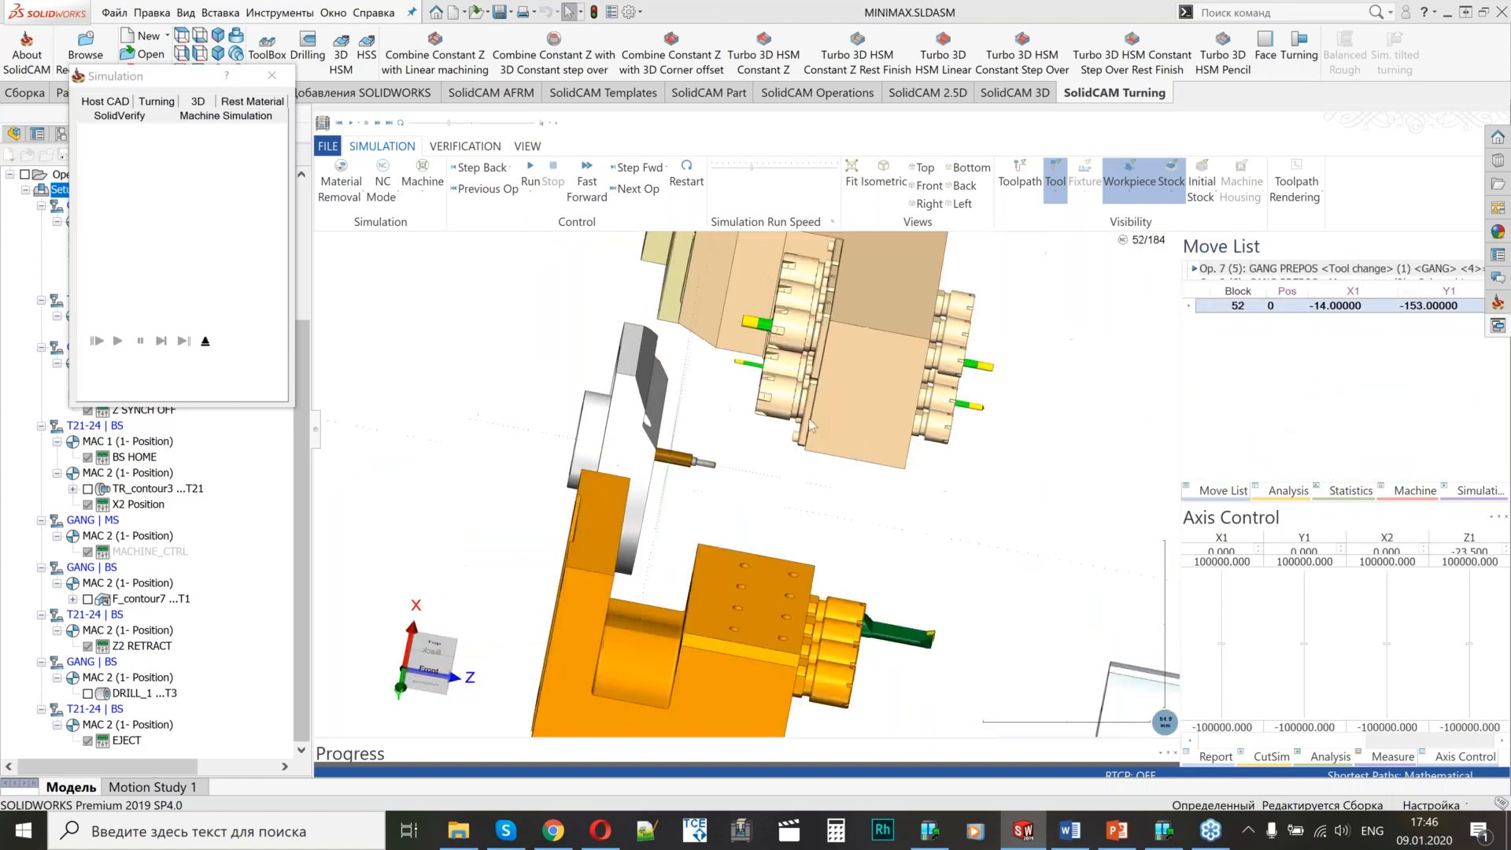
pyautogui.scroll(-5, 810, 426)
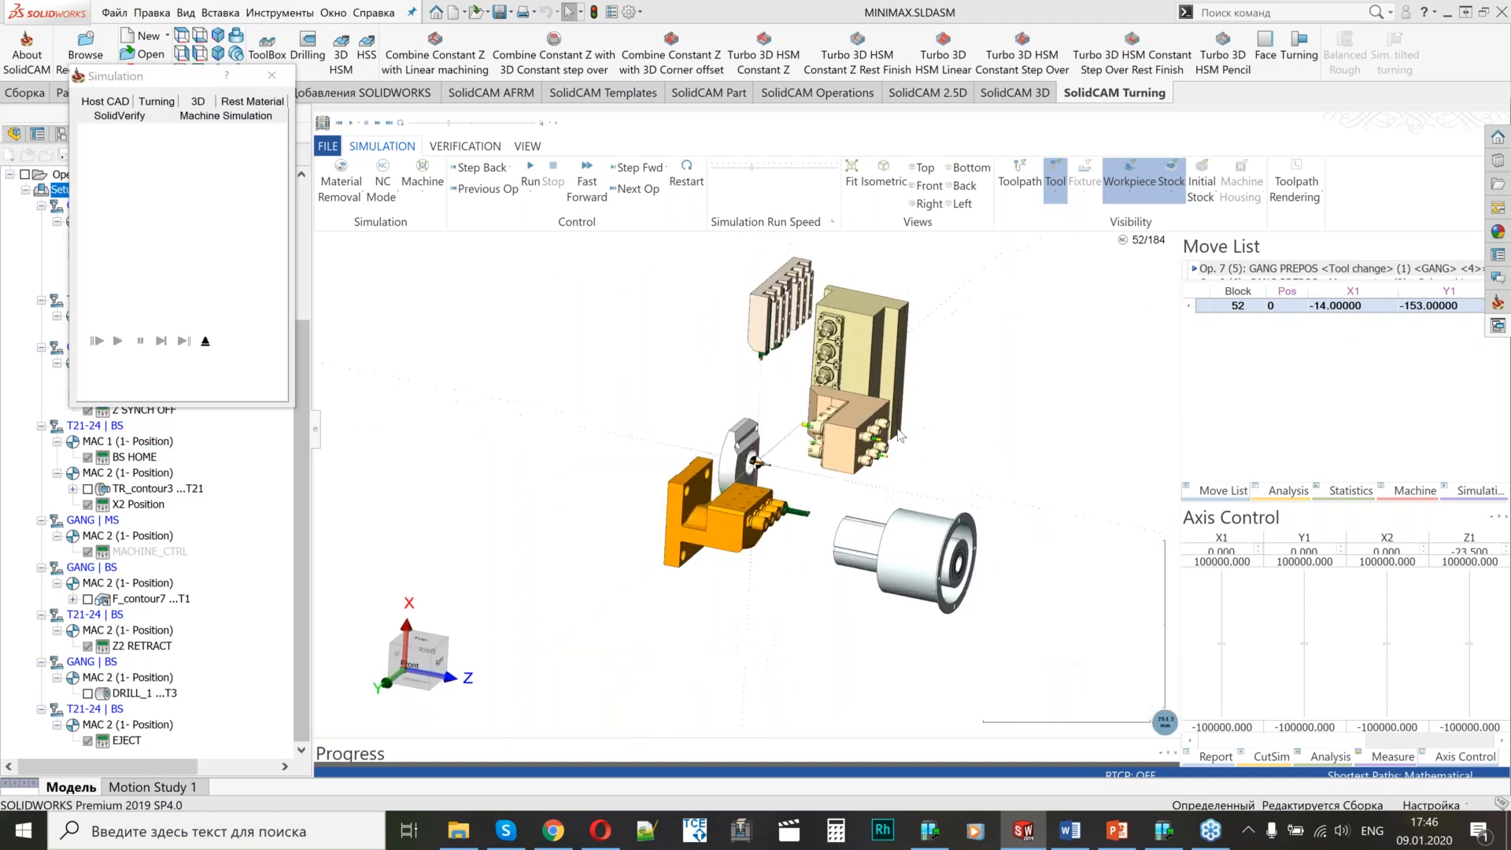
pyautogui.scroll(1, 898, 435)
pyautogui.scroll(-4, 1302, 386)
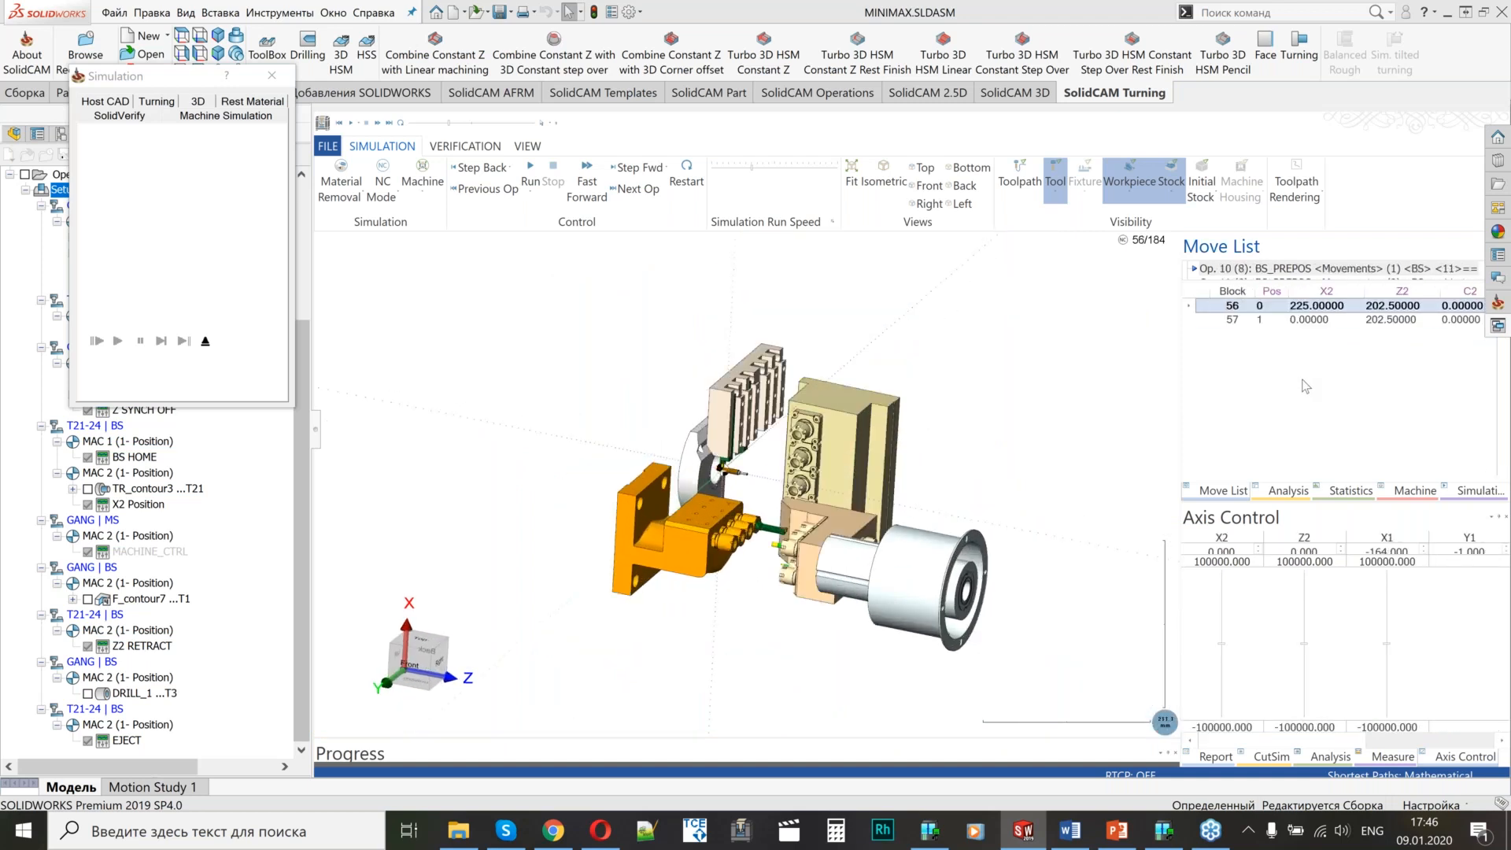
# Advance the simulation through CUT_contour2 to block 69 of BS HOME.
pyautogui.scroll(-6, 1304, 386)
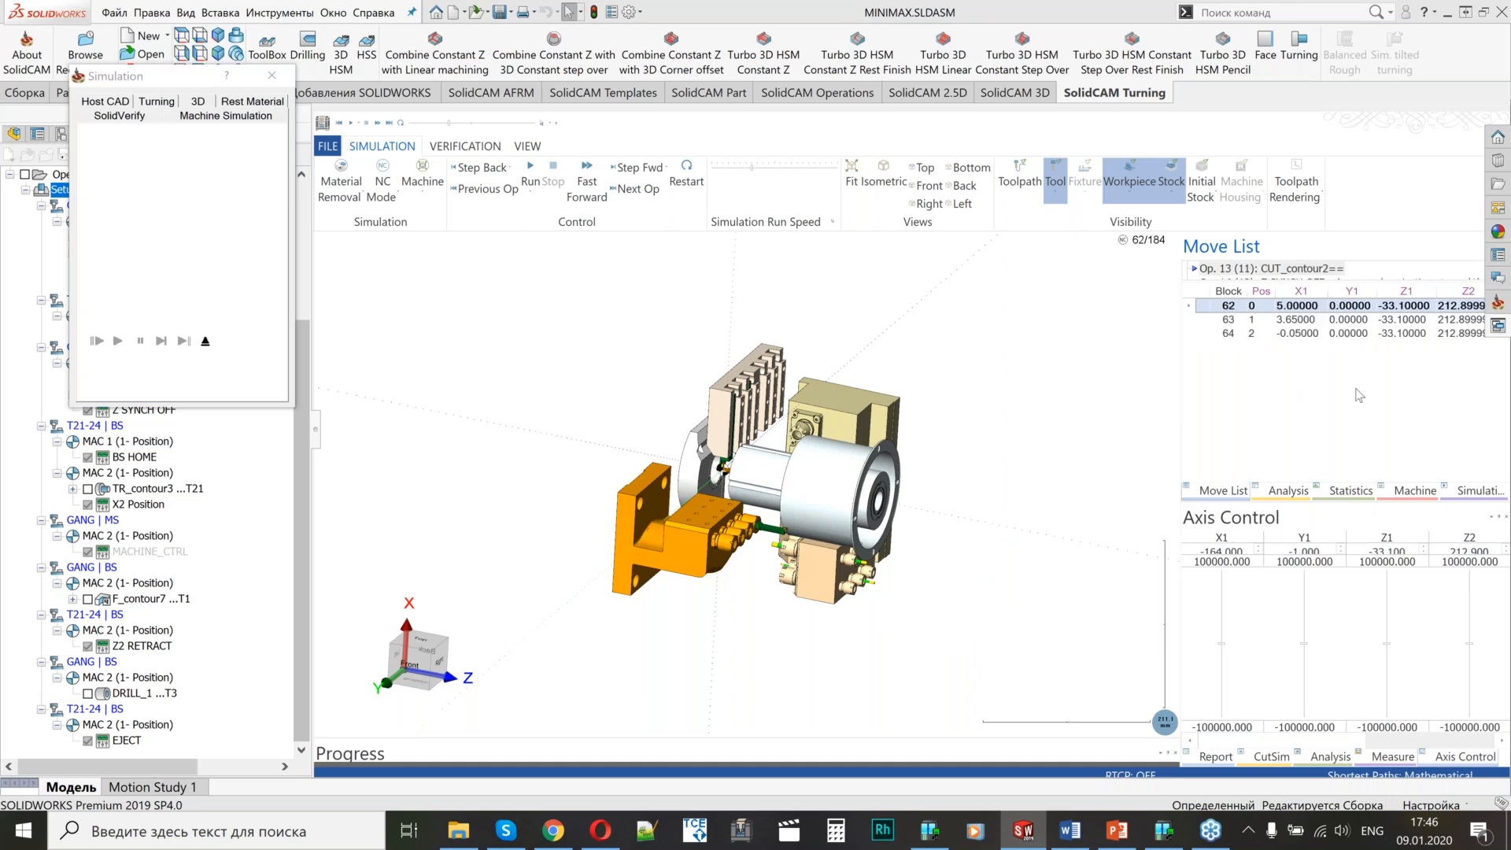
pyautogui.scroll(-5, 1359, 395)
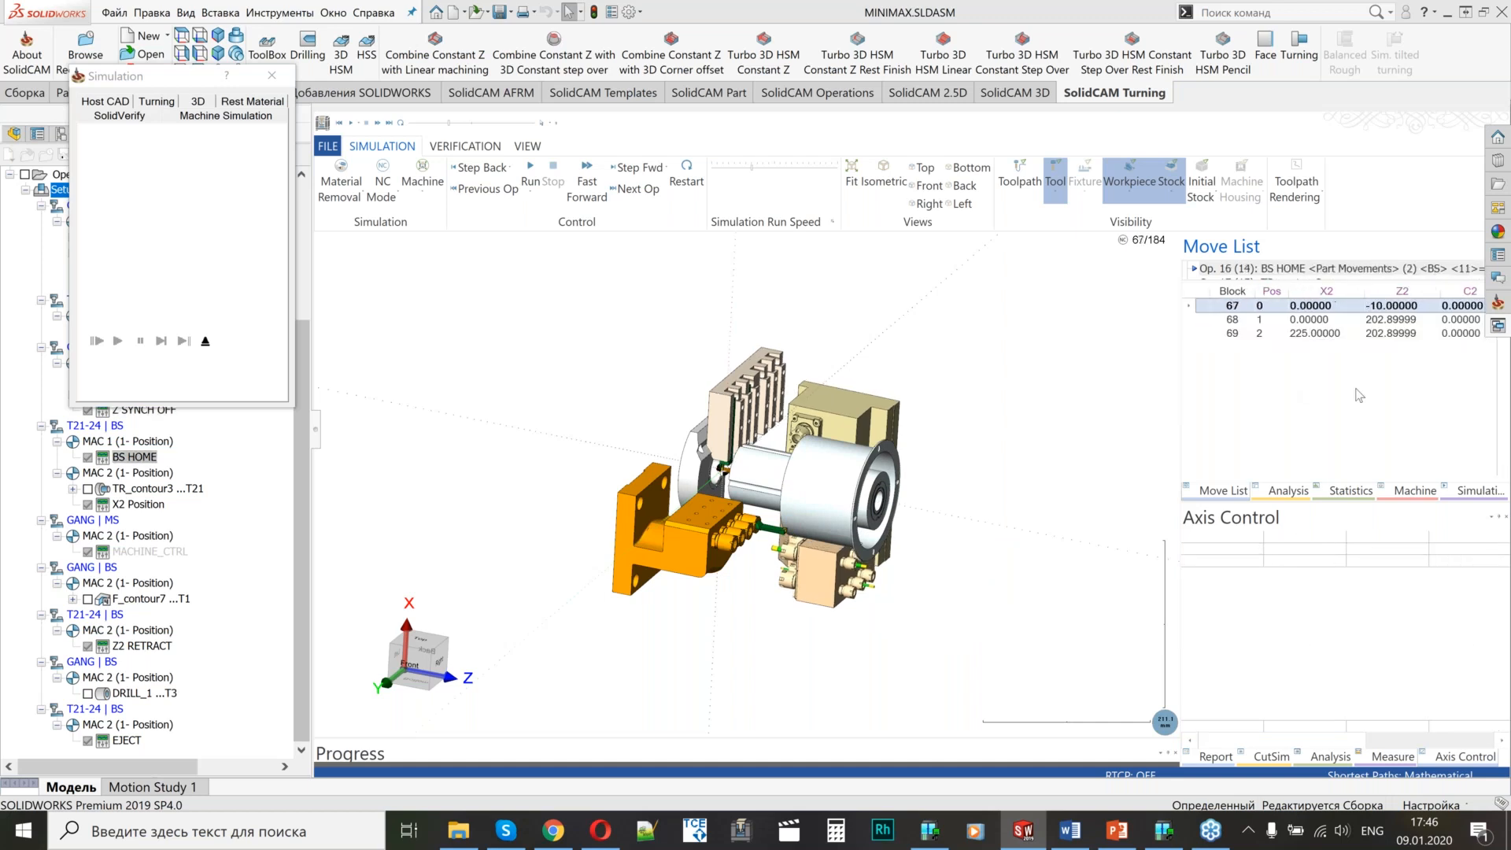
pyautogui.scroll(-2, 1356, 388)
# Advance to block 71 of TR_contour3 and examine the T21 tool against the part in the back spindle.
pyautogui.moveTo(899, 592); pyautogui.dragTo(837, 585, button='middle')
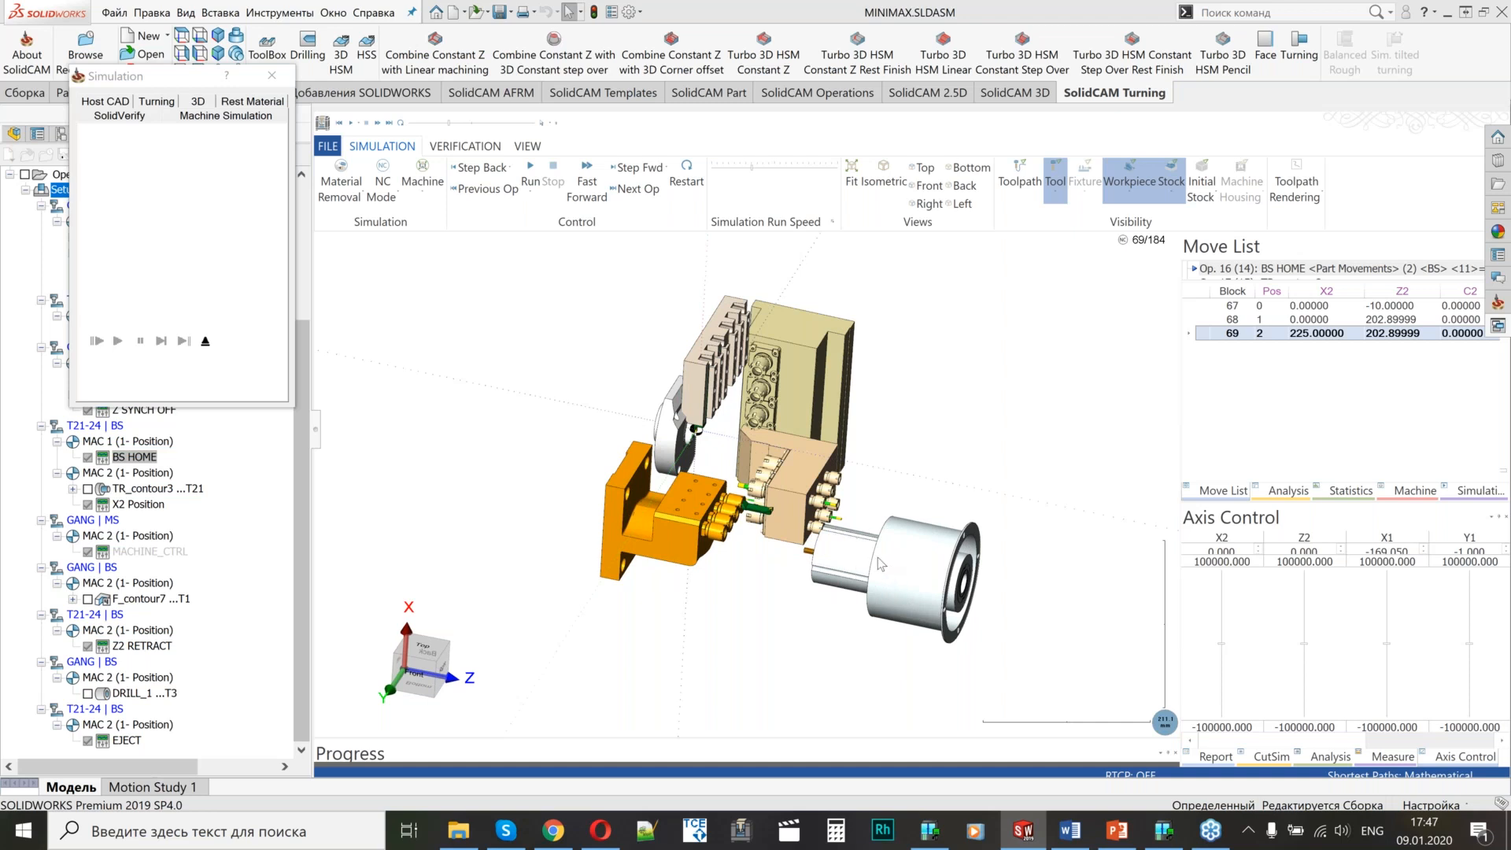
pyautogui.scroll(2, 825, 549)
pyautogui.scroll(2, 826, 549)
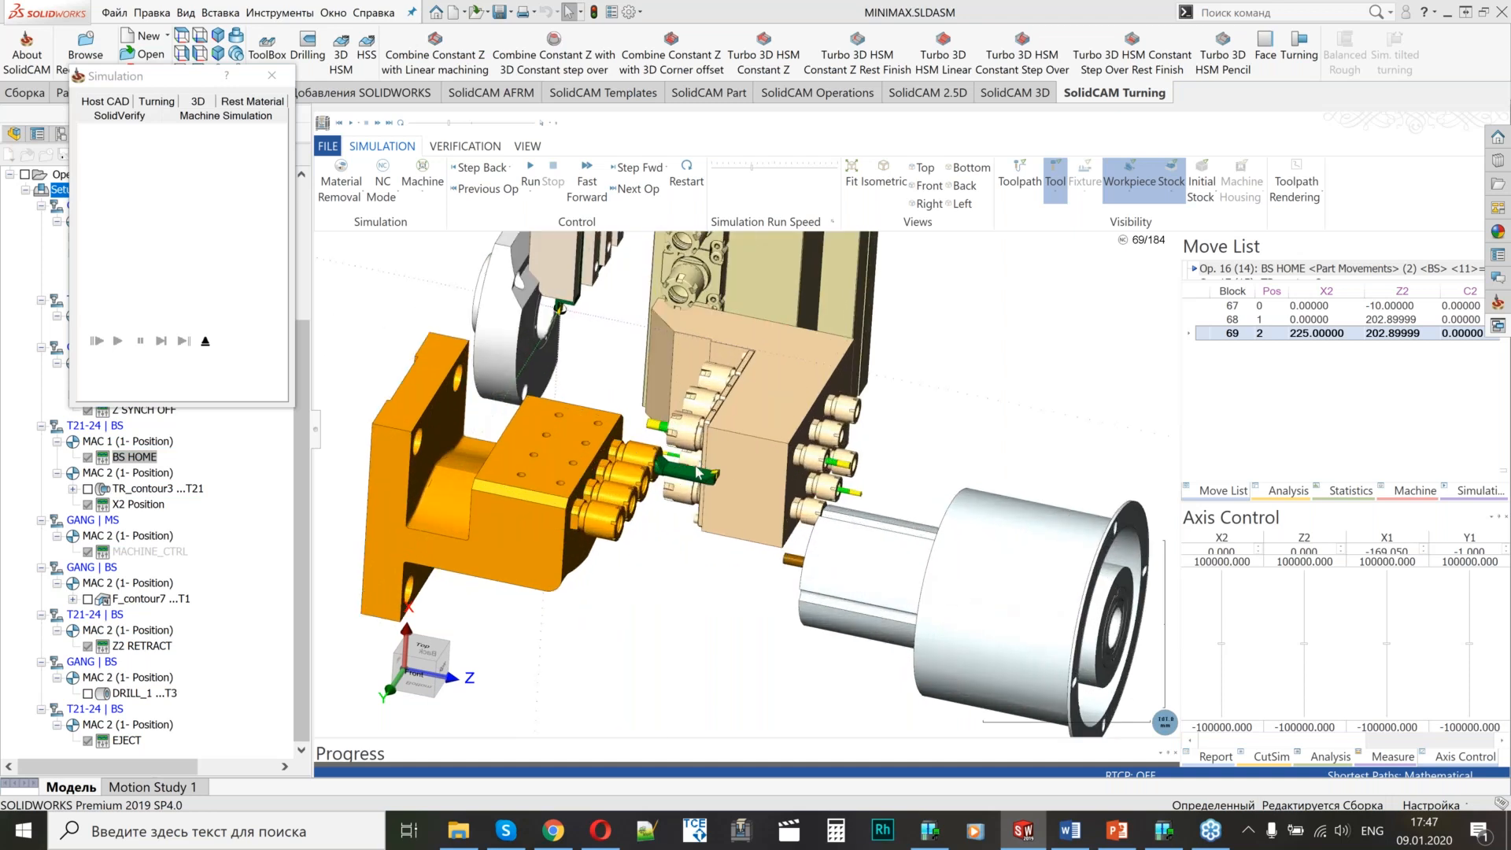
pyautogui.moveTo(1023, 442); pyautogui.dragTo(905, 381, button='middle')
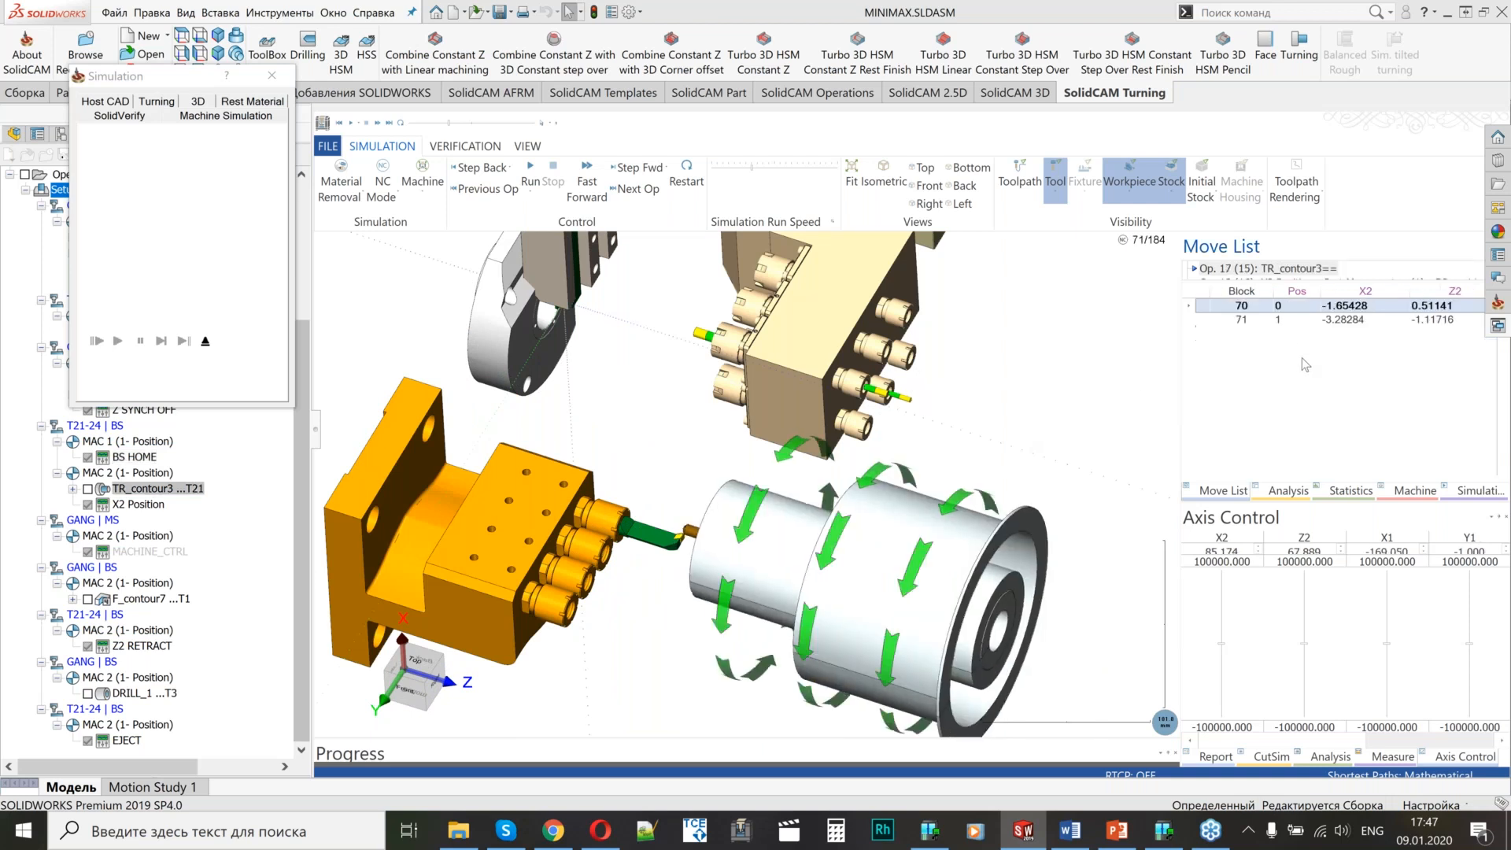
pyautogui.scroll(3, 681, 566)
pyautogui.scroll(2, 681, 567)
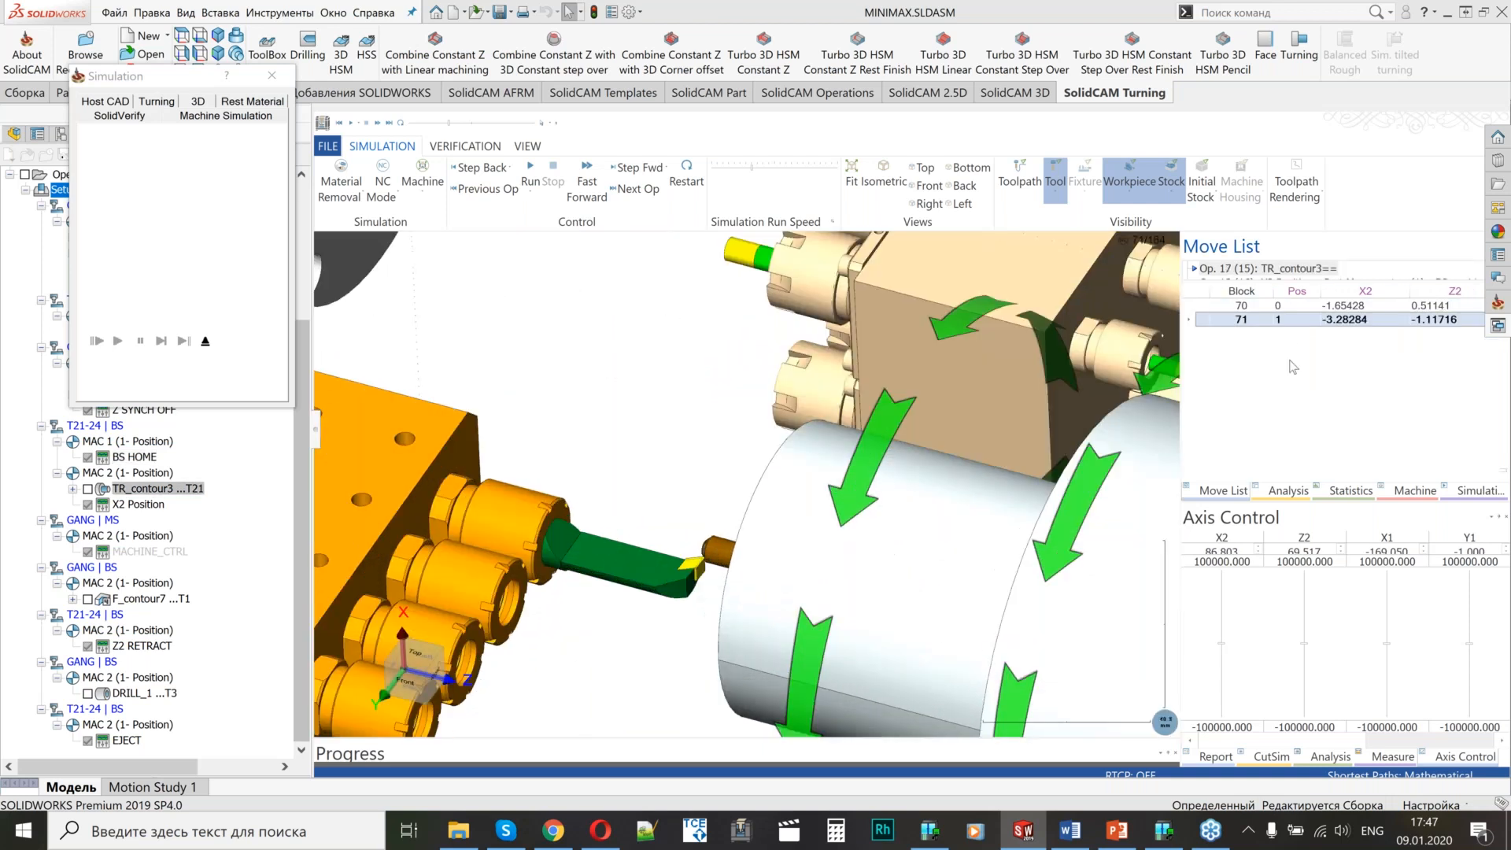
# Advance to block 74 of F_contour7, and return the simulation to block 71 of TR_contour3.
pyautogui.scroll(-1, 1292, 360)
pyautogui.scroll(-5, 892, 554)
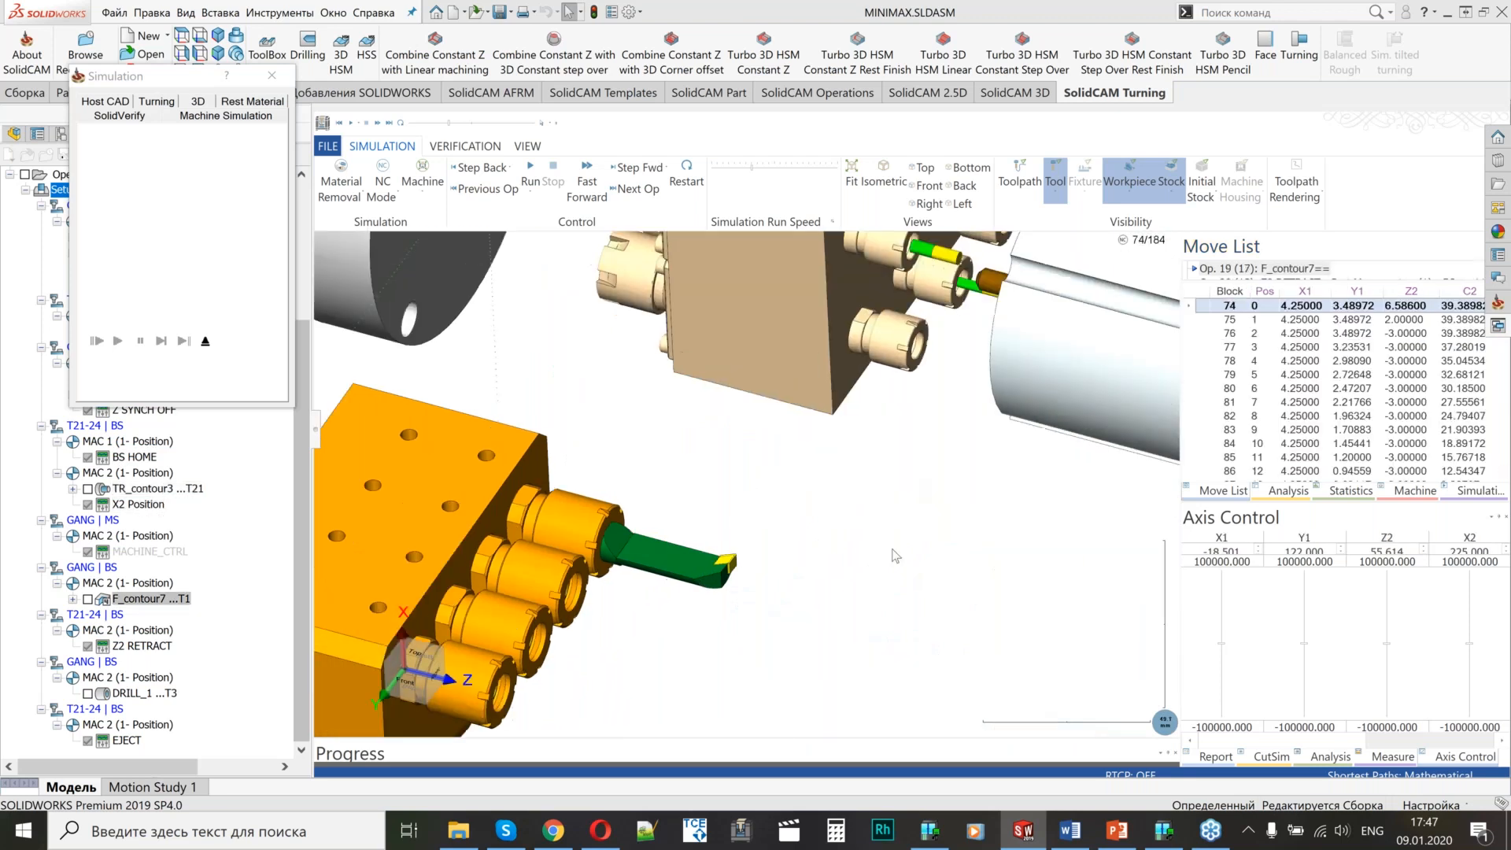
pyautogui.scroll(1, 1390, 344)
pyautogui.scroll(1, 1390, 343)
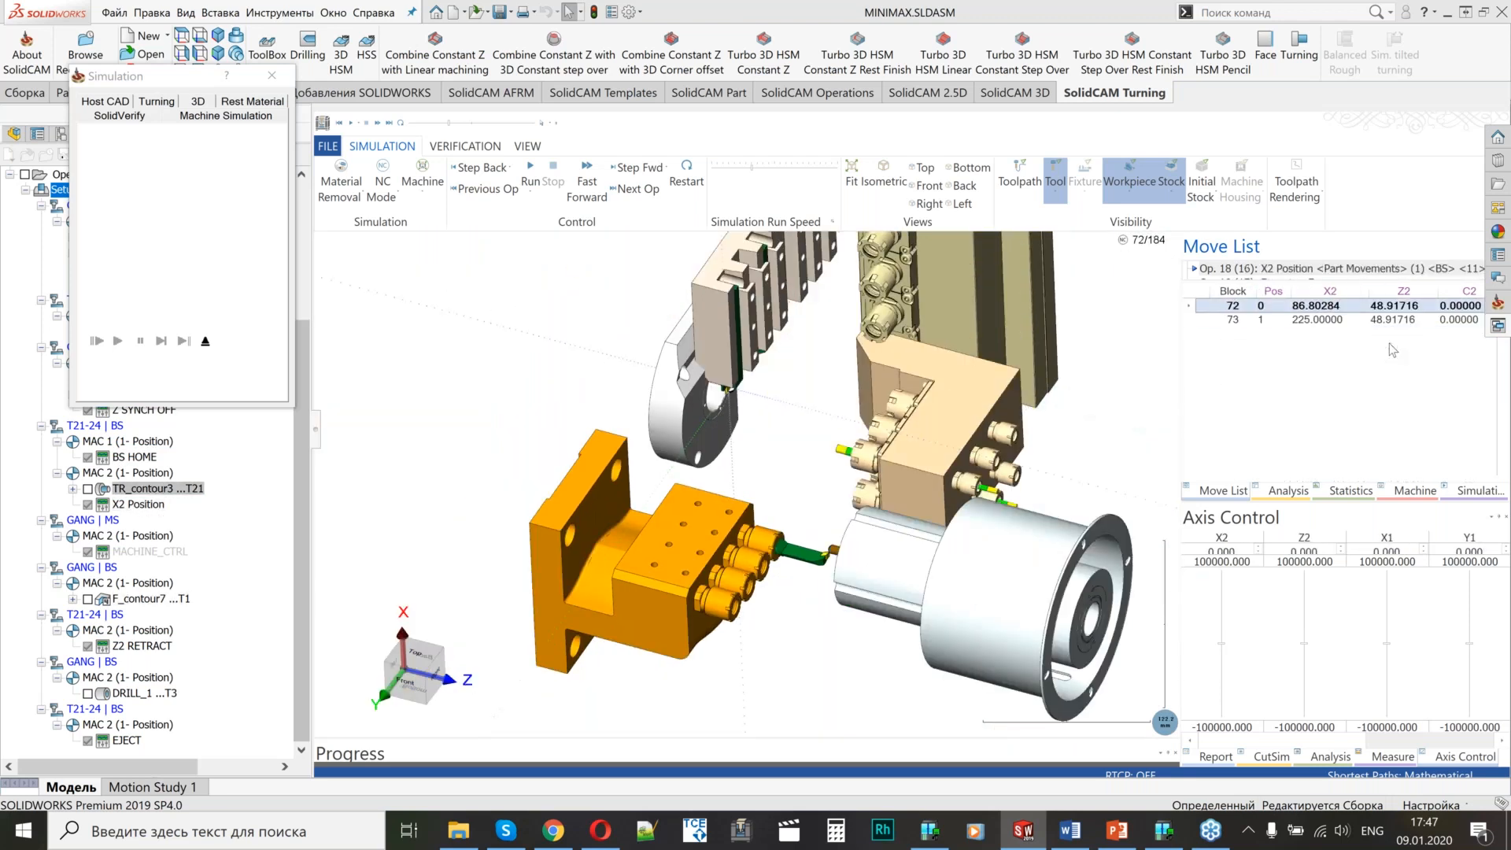
pyautogui.scroll(1, 1390, 344)
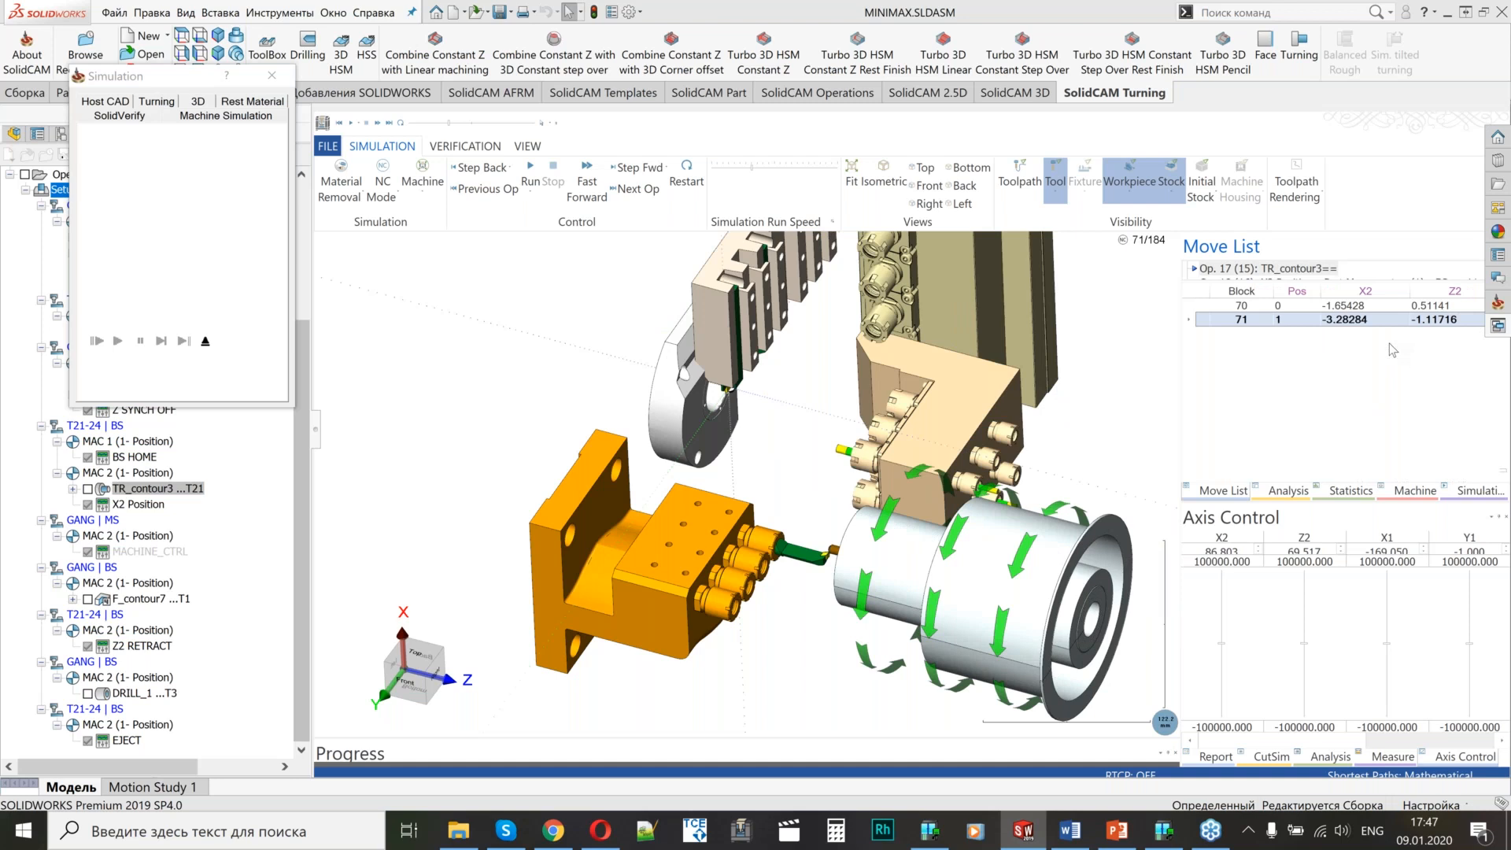
# Advance to block 73 of X2 Position and examine the back spindle's position relative to the gang tools.
pyautogui.scroll(-1, 1390, 343)
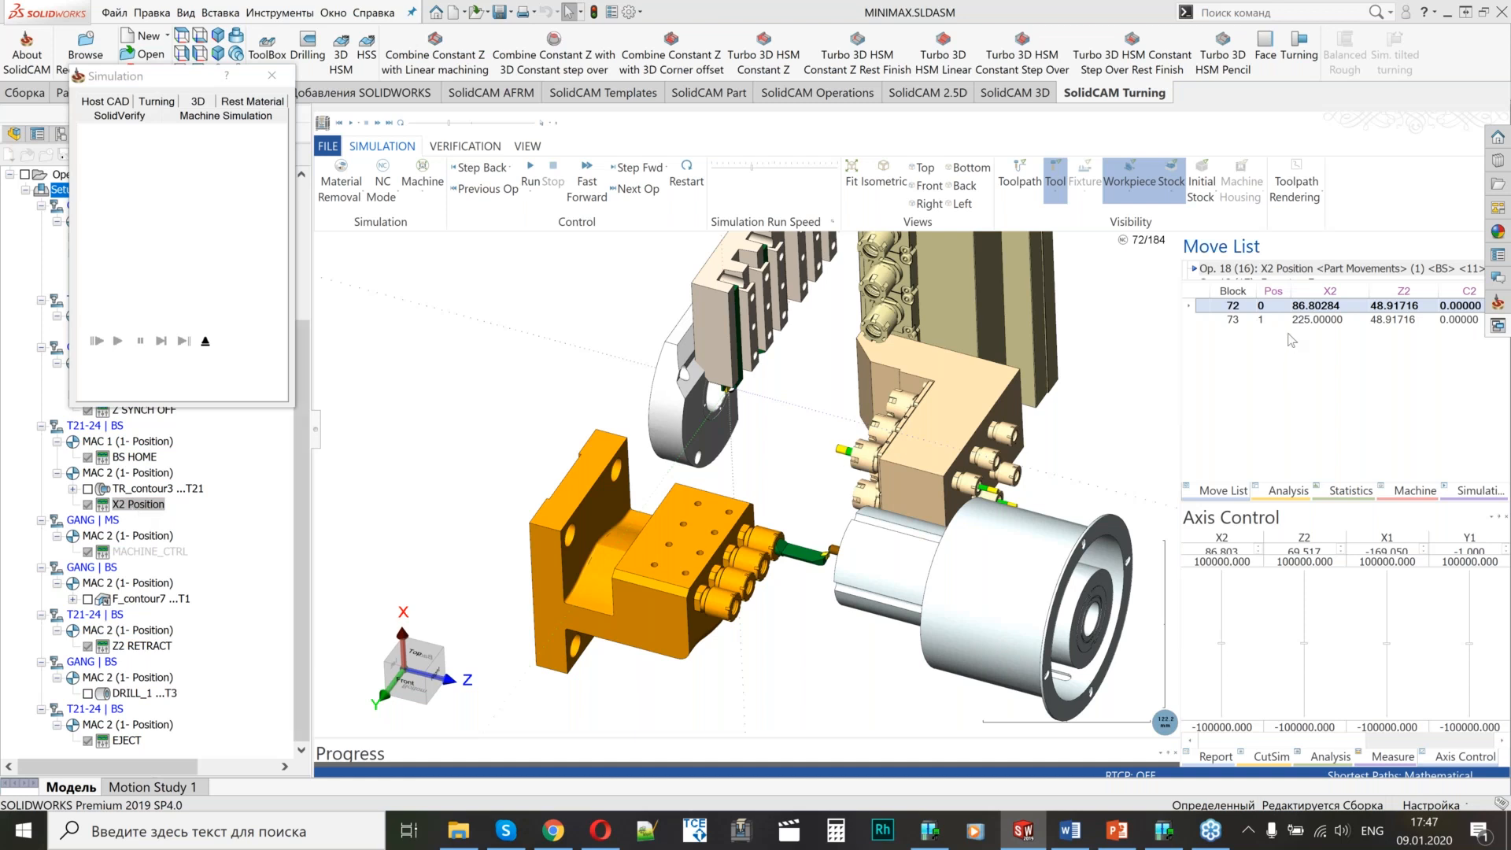
pyautogui.scroll(-1, 1290, 340)
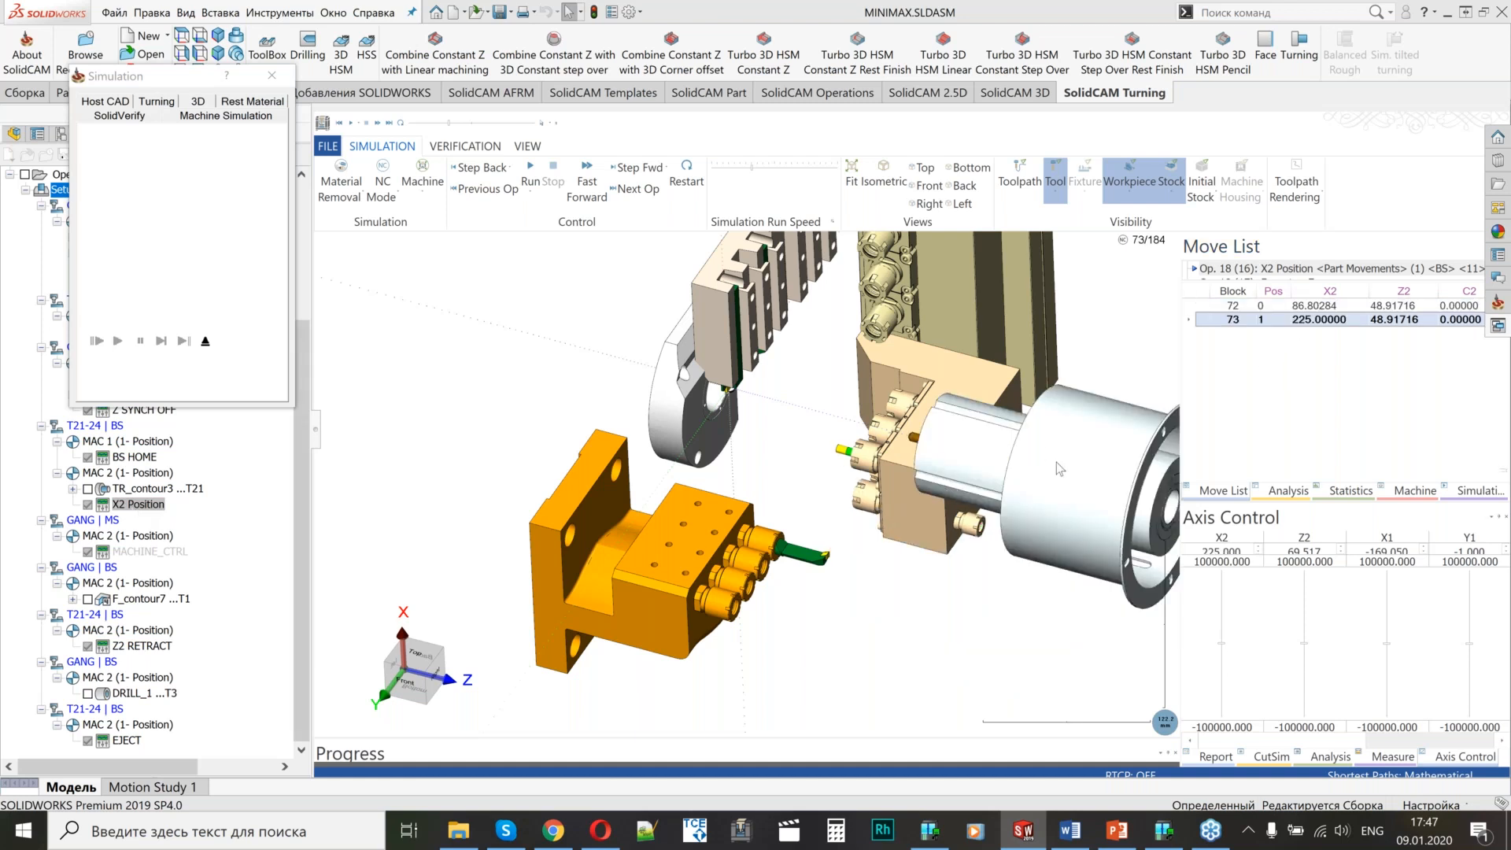
pyautogui.scroll(-2, 1021, 468)
pyautogui.moveTo(990, 452); pyautogui.dragTo(878, 475)
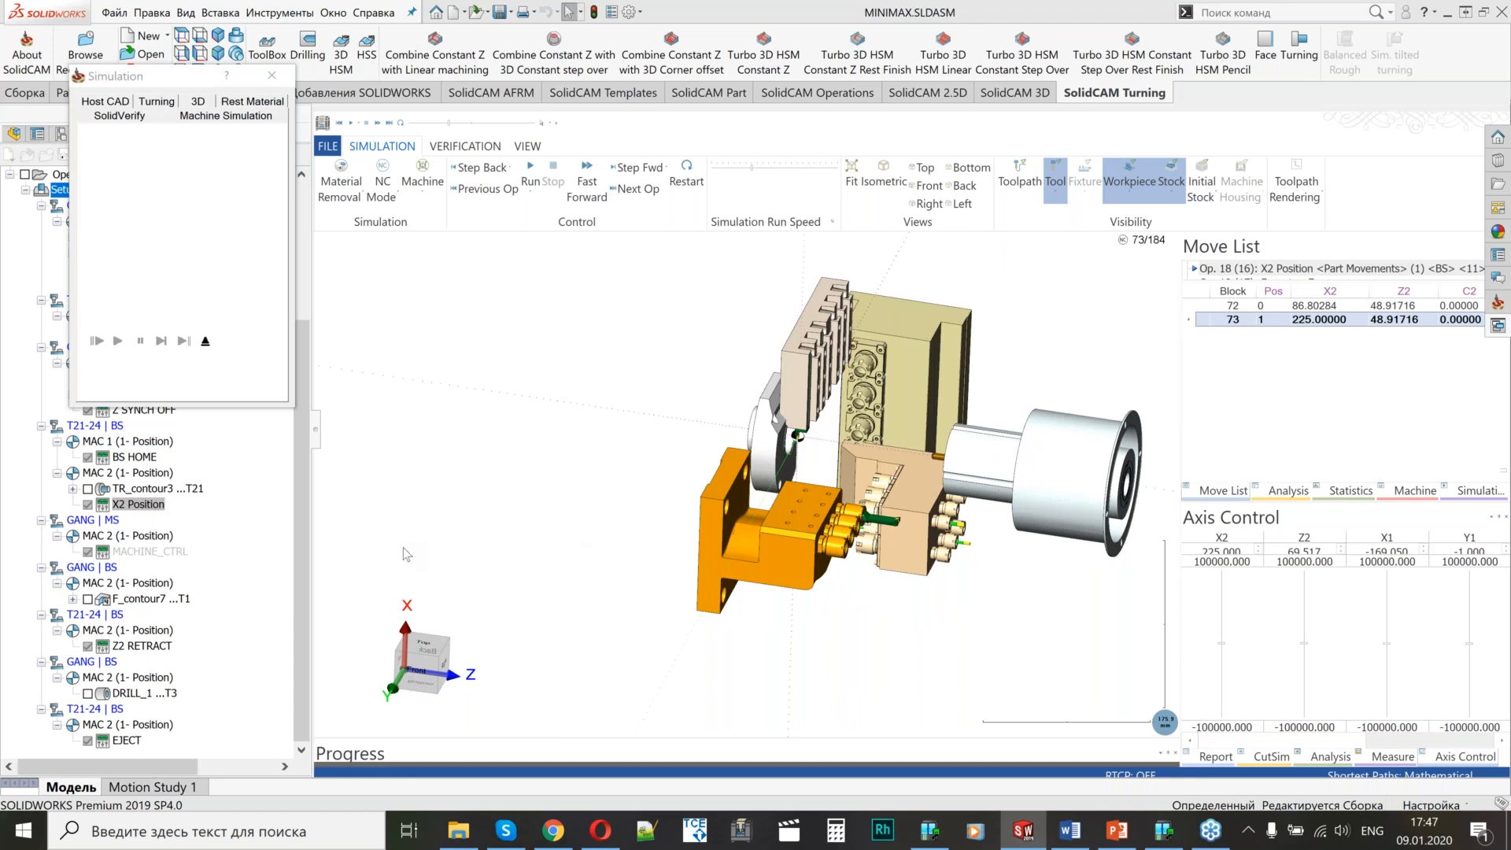
pyautogui.moveTo(973, 517); pyautogui.dragTo(973, 466)
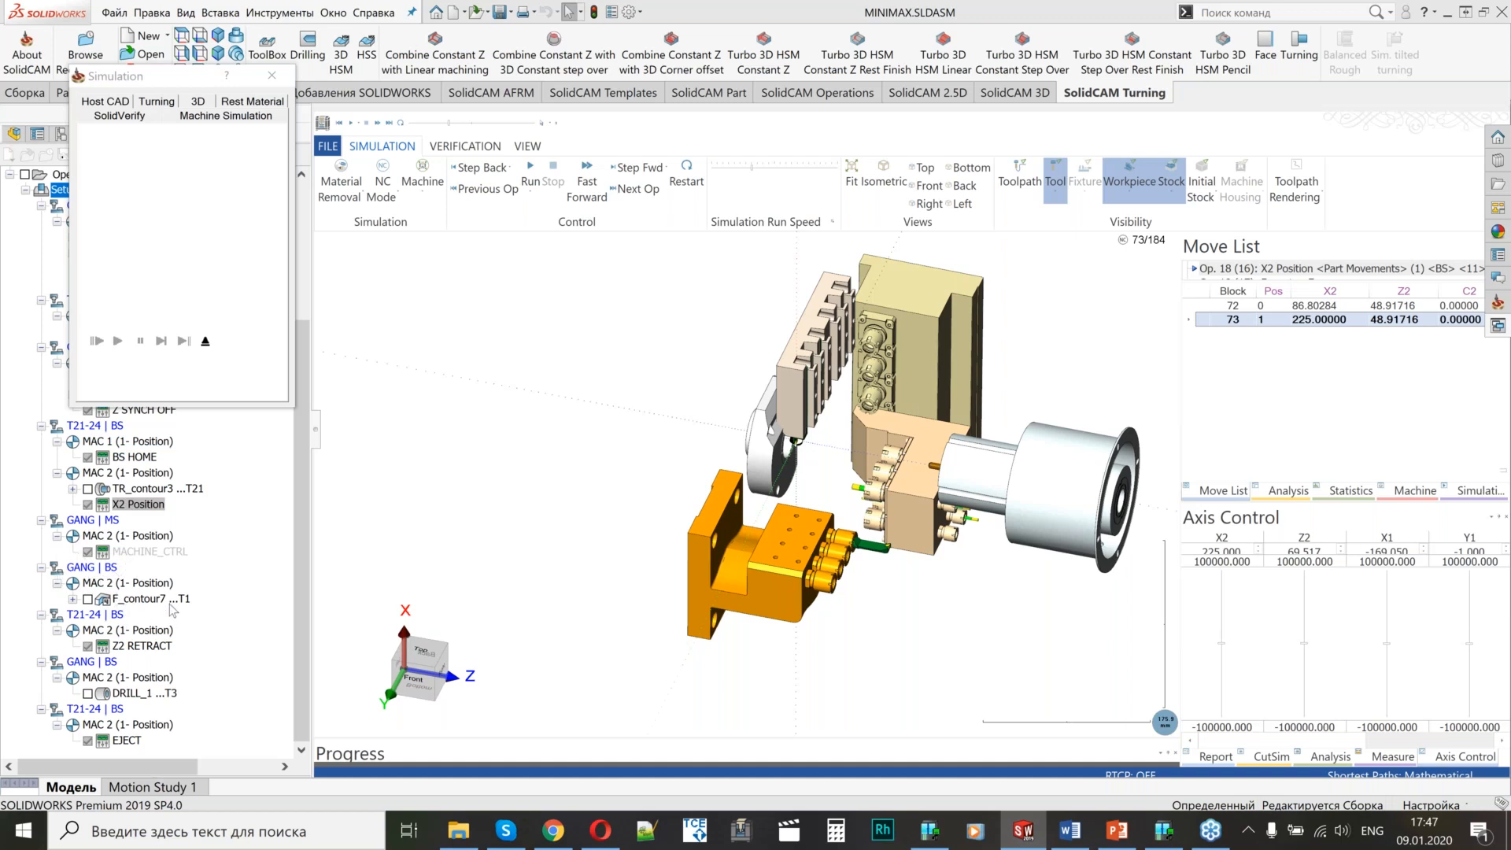
# Advance to block 76 of F_contour7 and examine the milling tool engaging the part in the back spindle.
pyautogui.scroll(-1, 1293, 338)
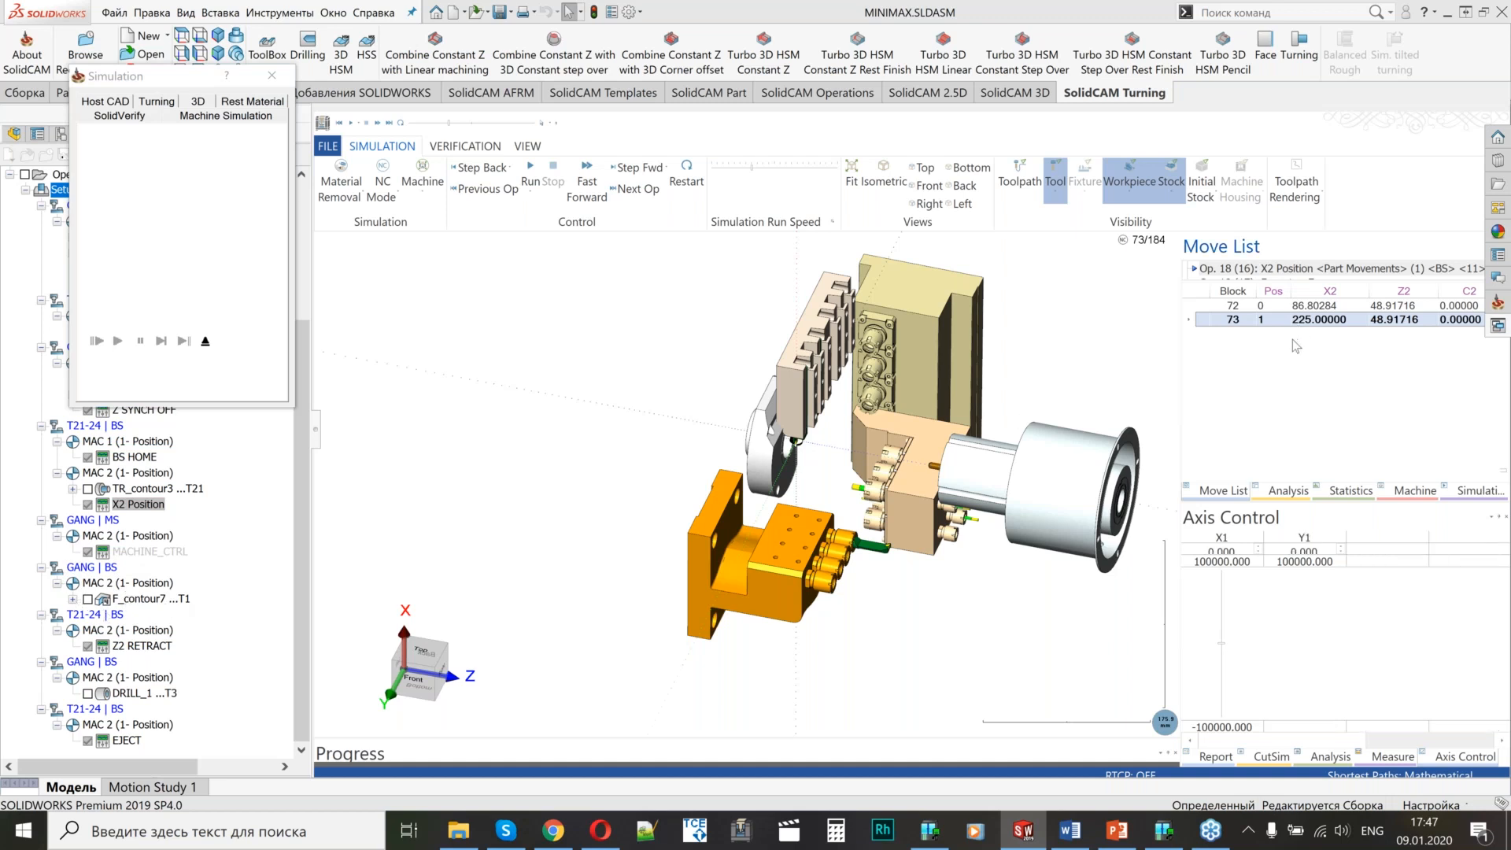
pyautogui.scroll(3, 948, 465)
pyautogui.scroll(5, 948, 459)
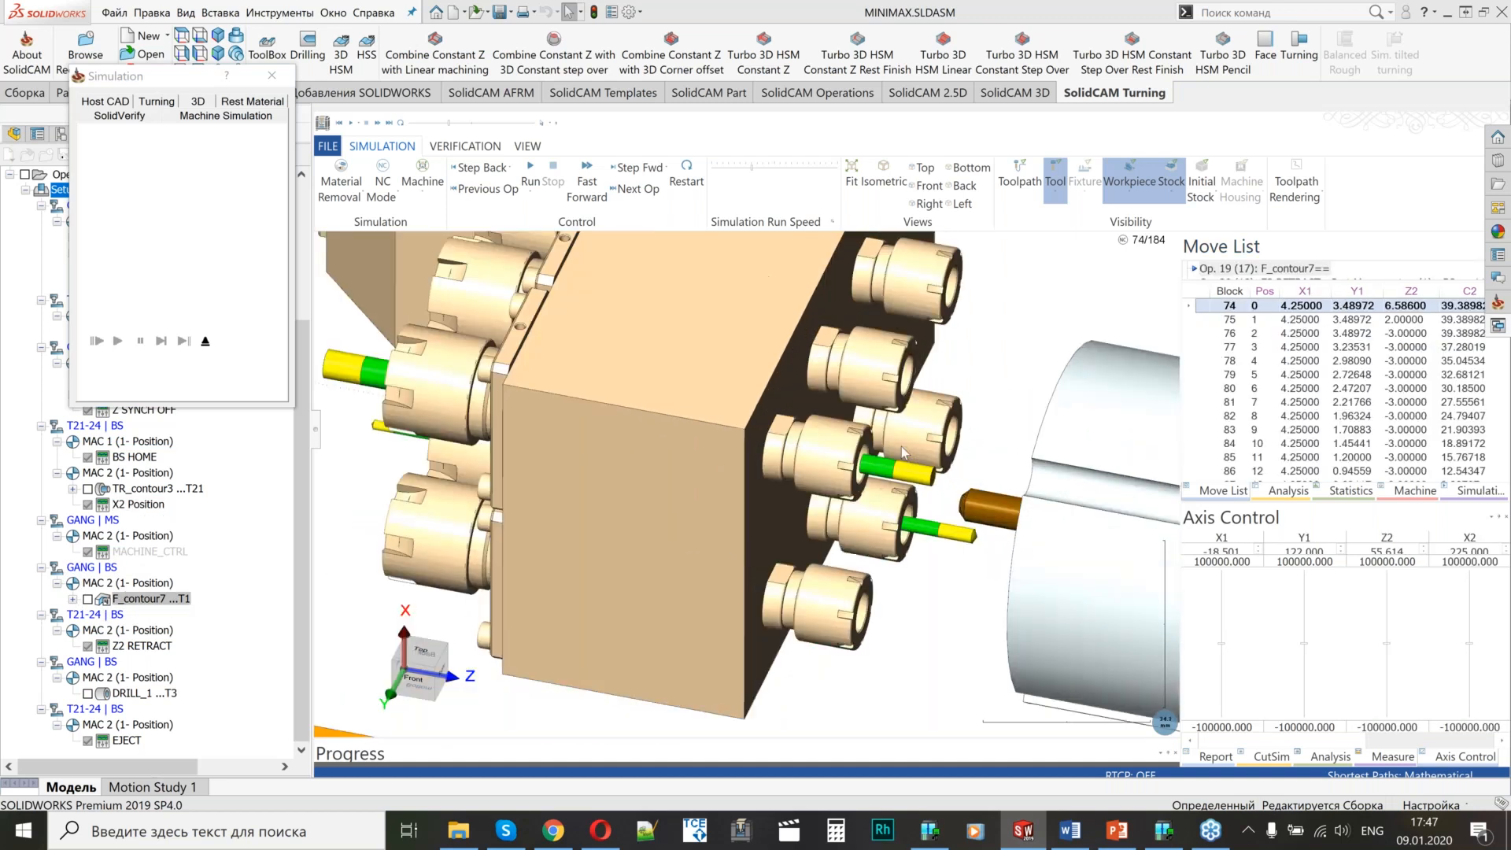
pyautogui.scroll(-4, 890, 401)
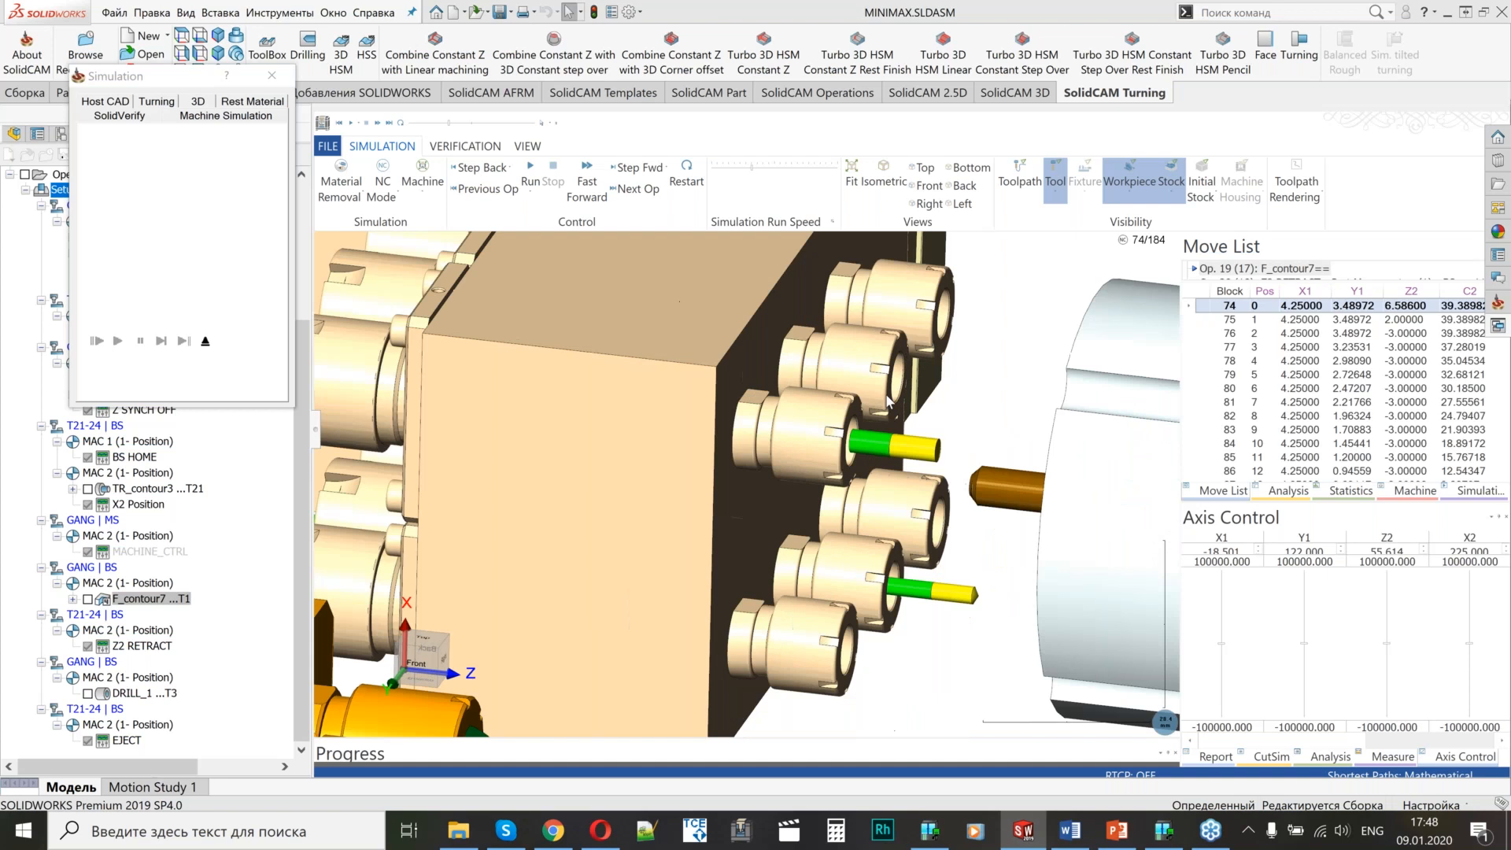
pyautogui.scroll(-8, 1303, 360)
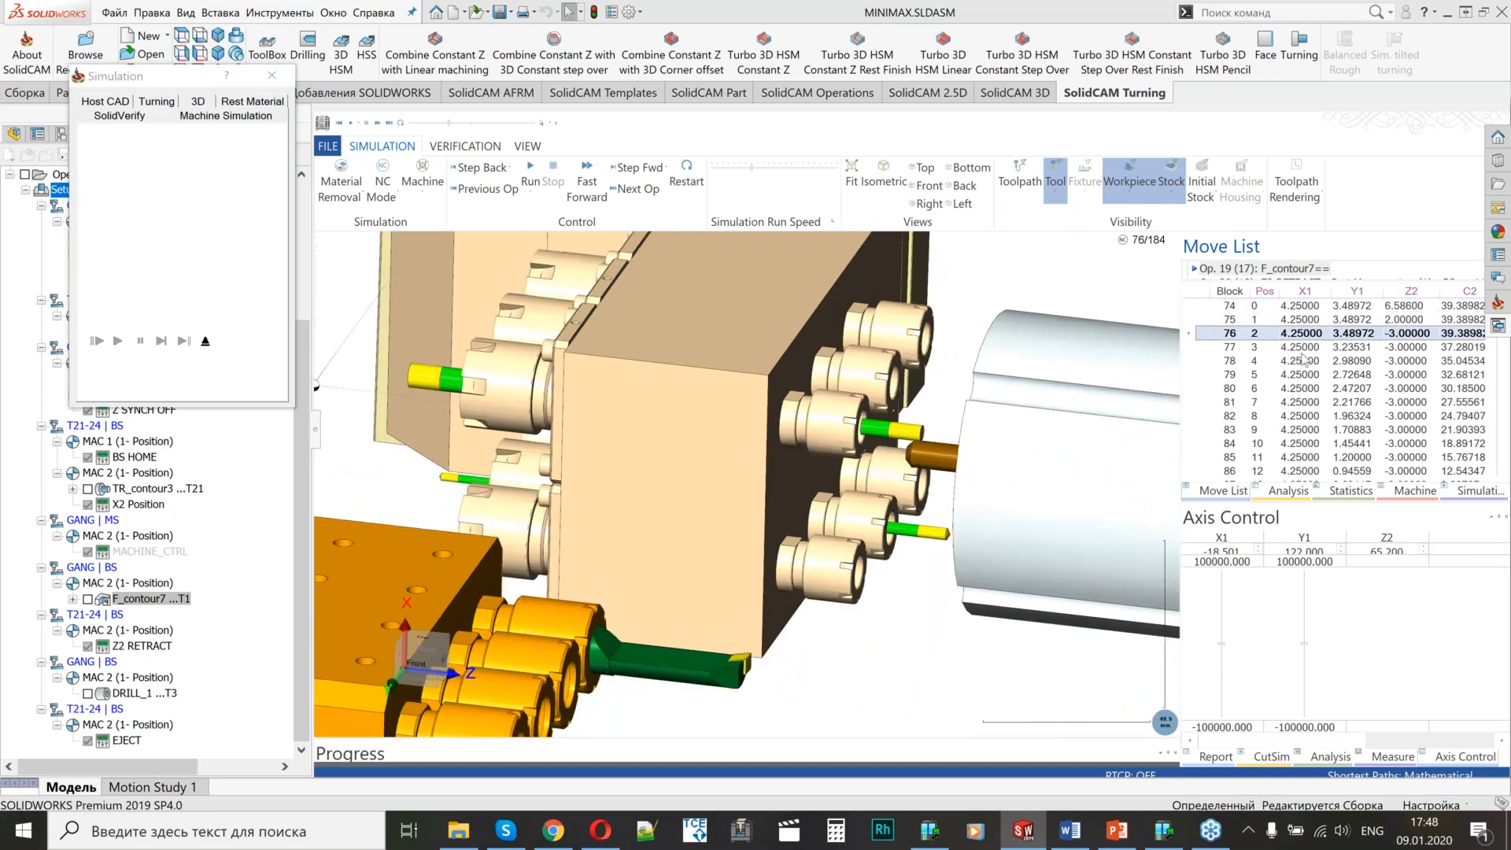
# Advance through F_contour7, run the simulation through to the EJECT operation, and exit the simulation.
pyautogui.scroll(-8, 1302, 360)
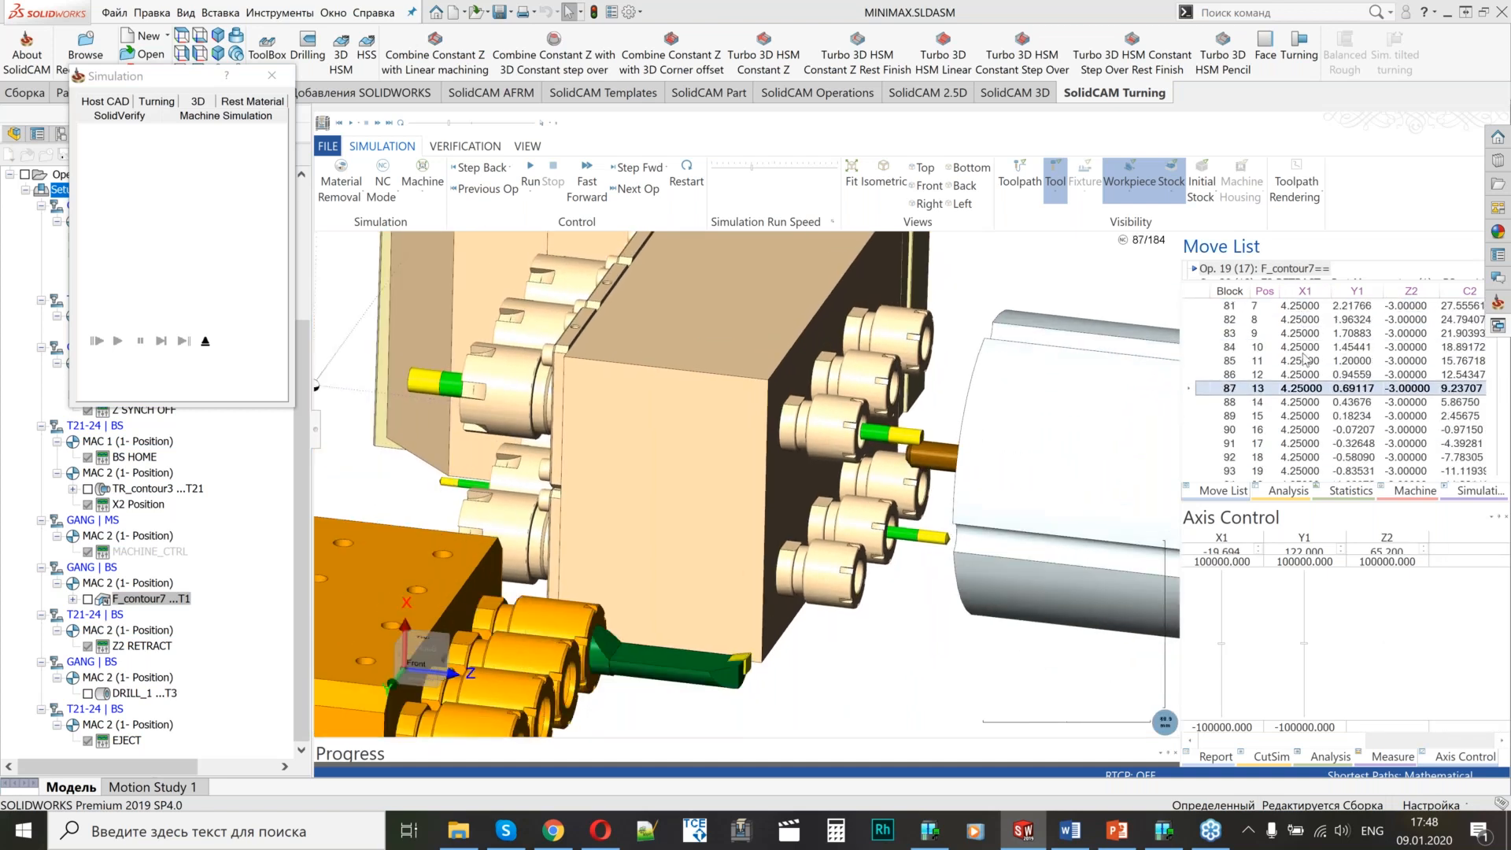
pyautogui.click(532, 178)
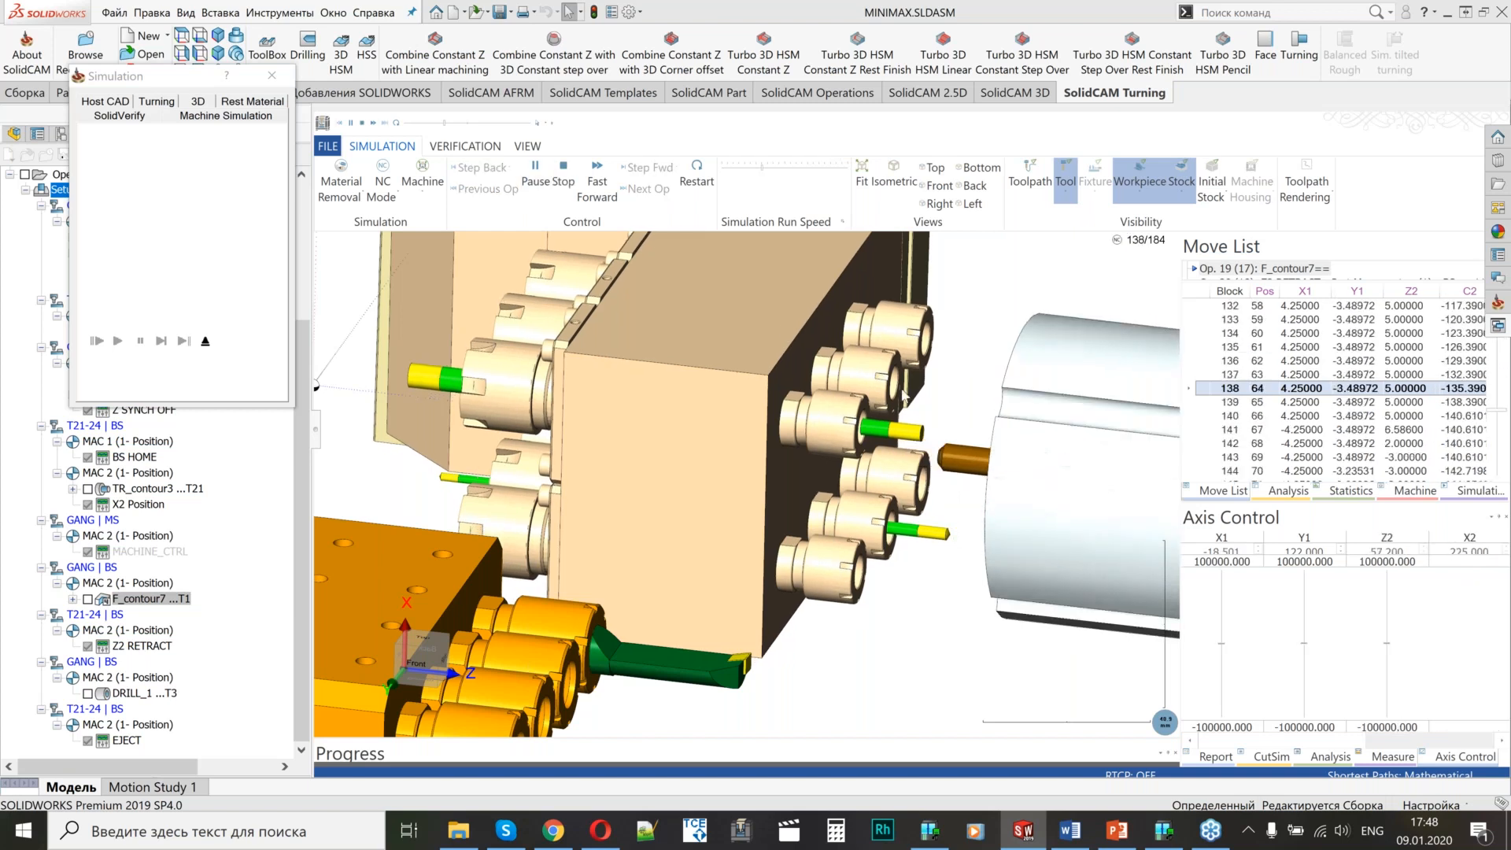
pyautogui.scroll(-5, 902, 387)
pyautogui.scroll(5, 916, 419)
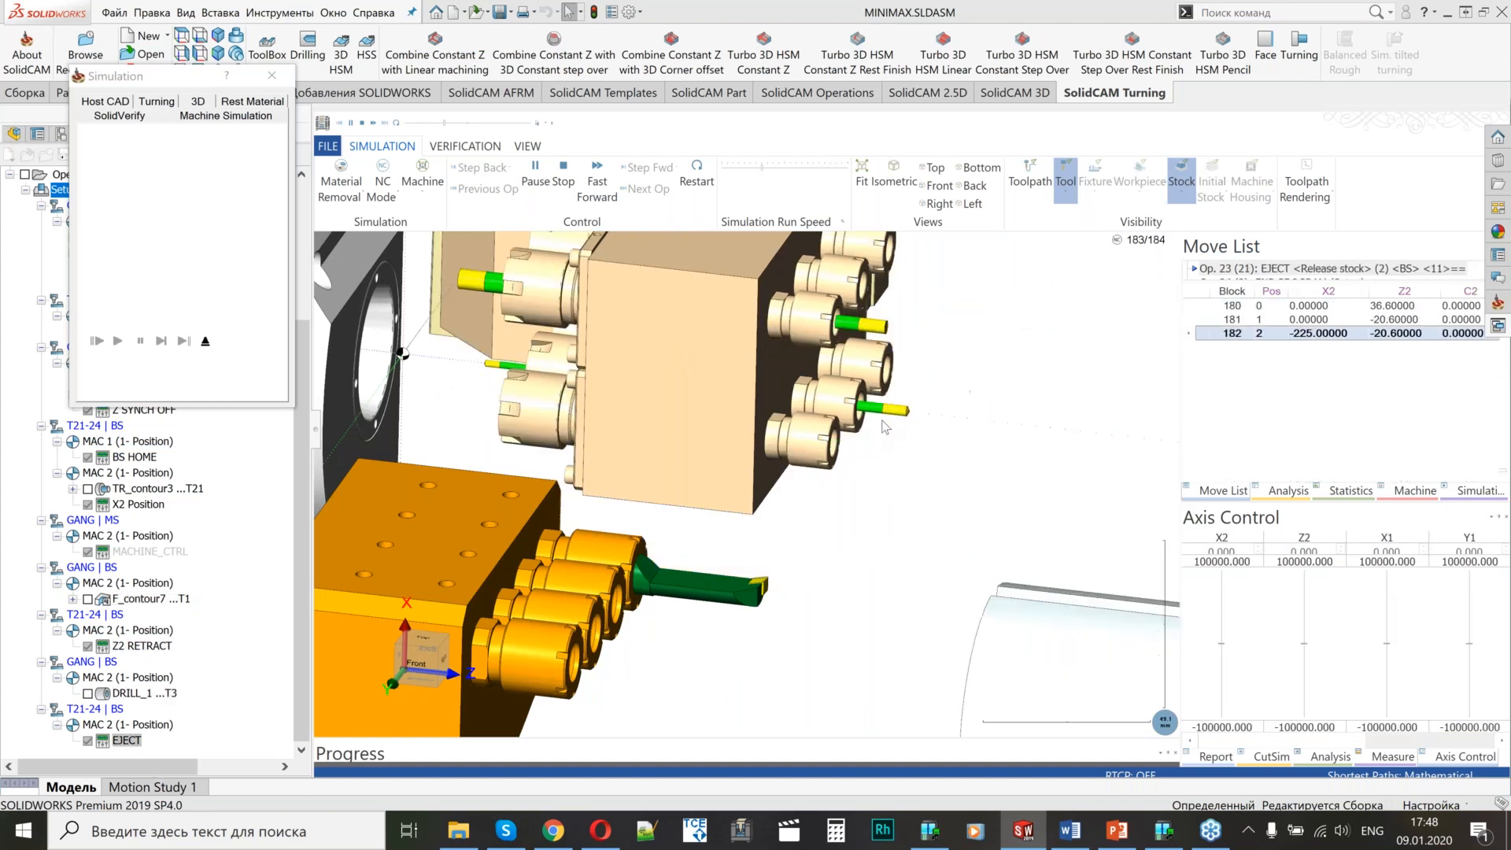
pyautogui.scroll(-6, 871, 437)
pyautogui.click(205, 341)
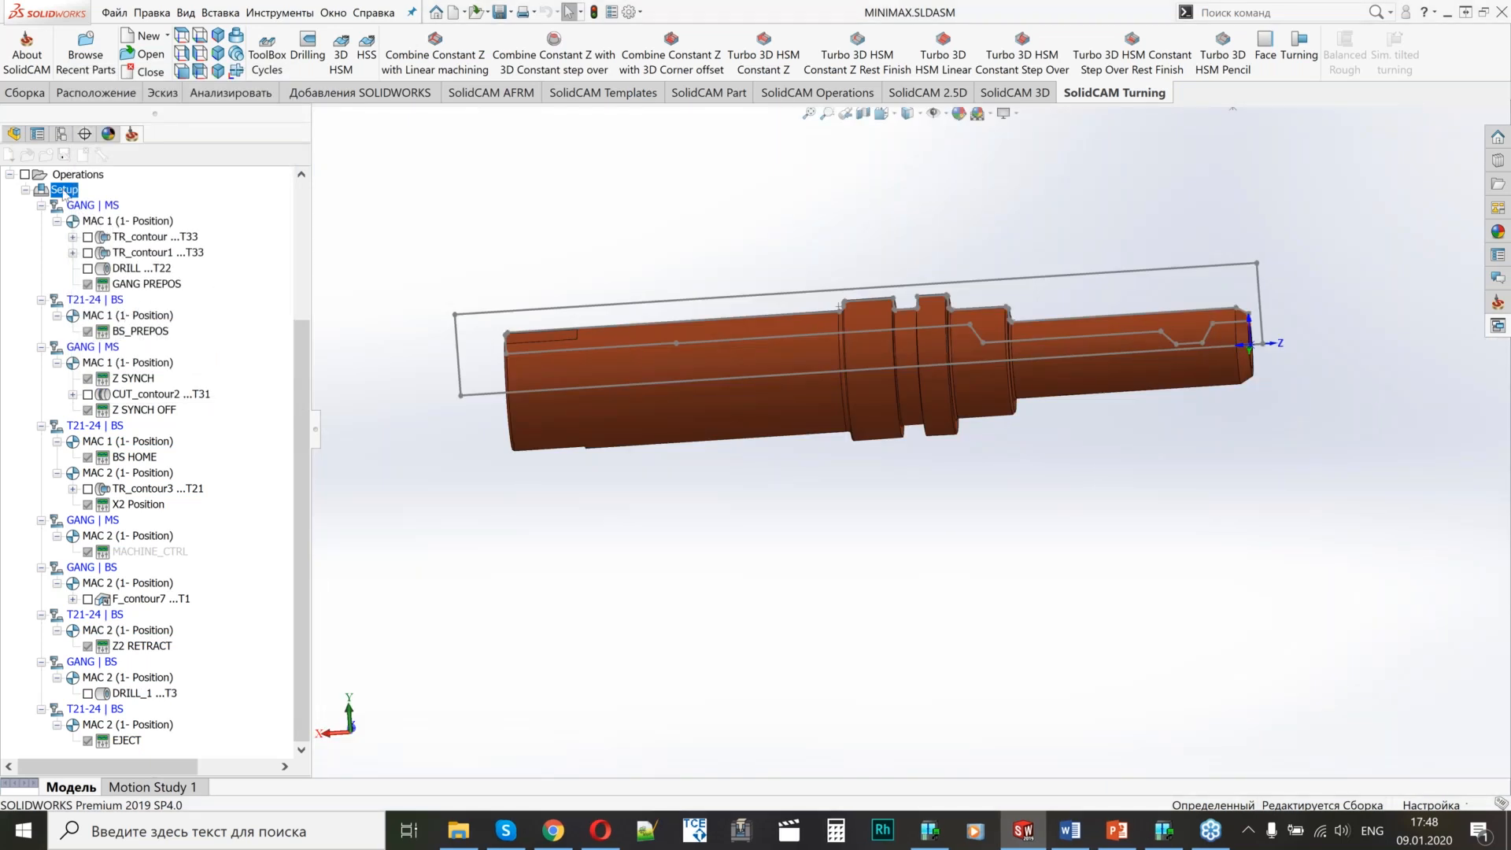
# Open the channel synchronization for the Setup and review the order and axes of the operations in channels $1 and $2.
pyautogui.rightClick(72, 194)
pyautogui.click(171, 431)
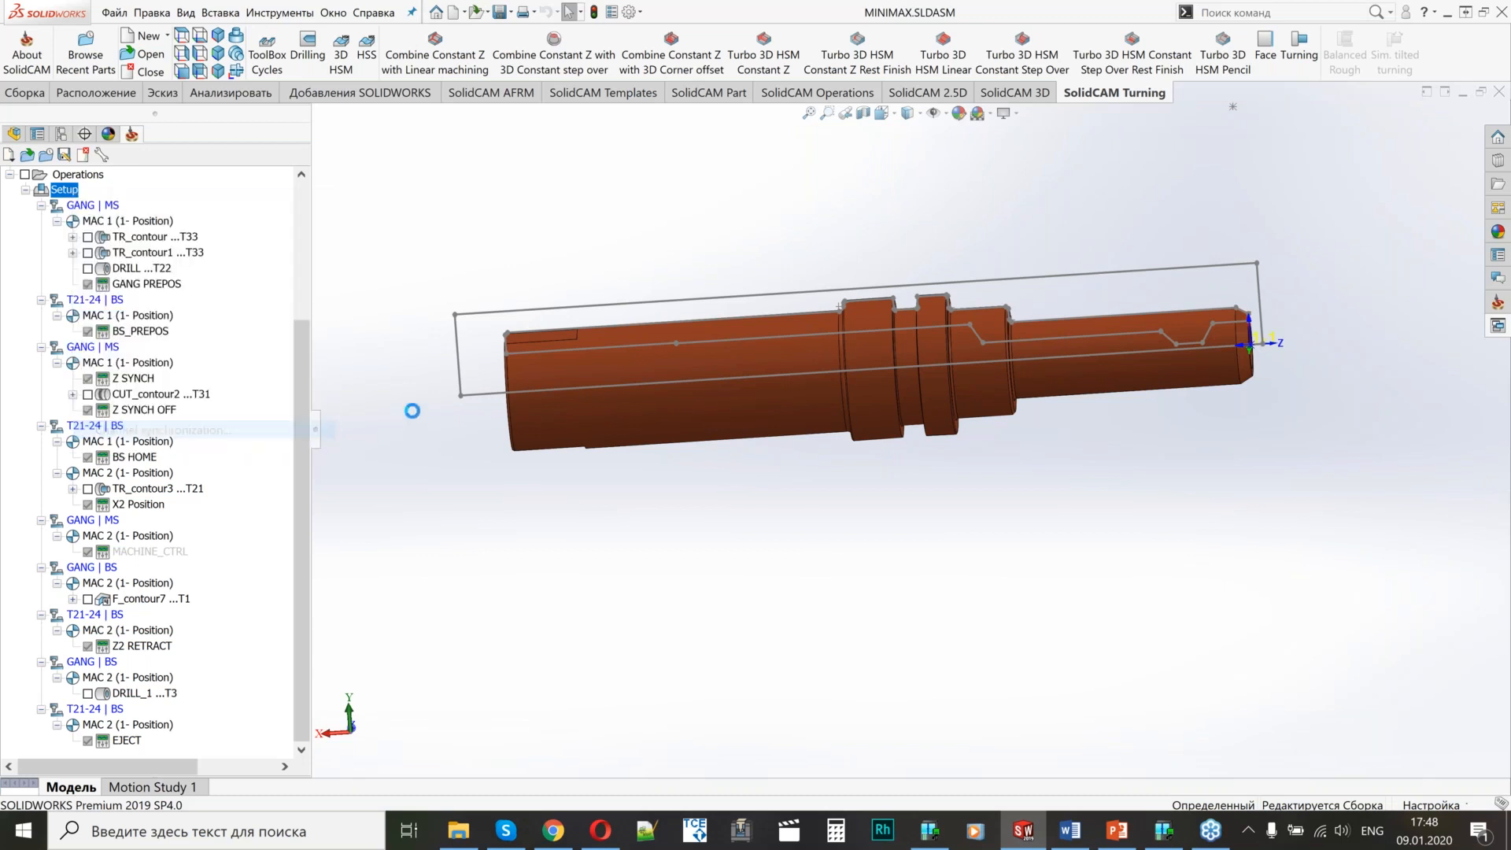
pyautogui.scroll(-3, 848, 384)
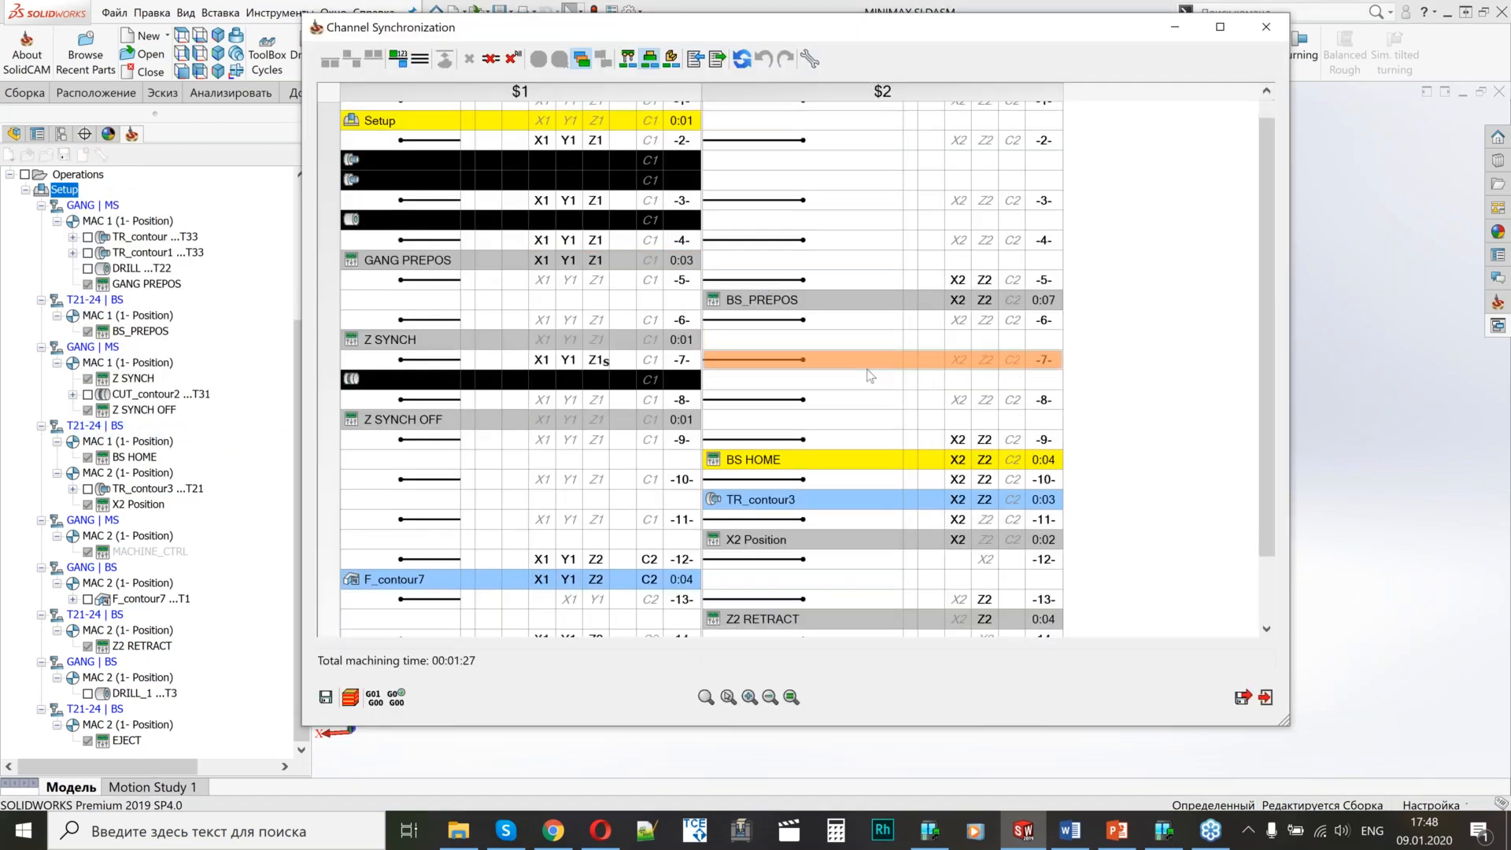
pyautogui.scroll(2, 527, 97)
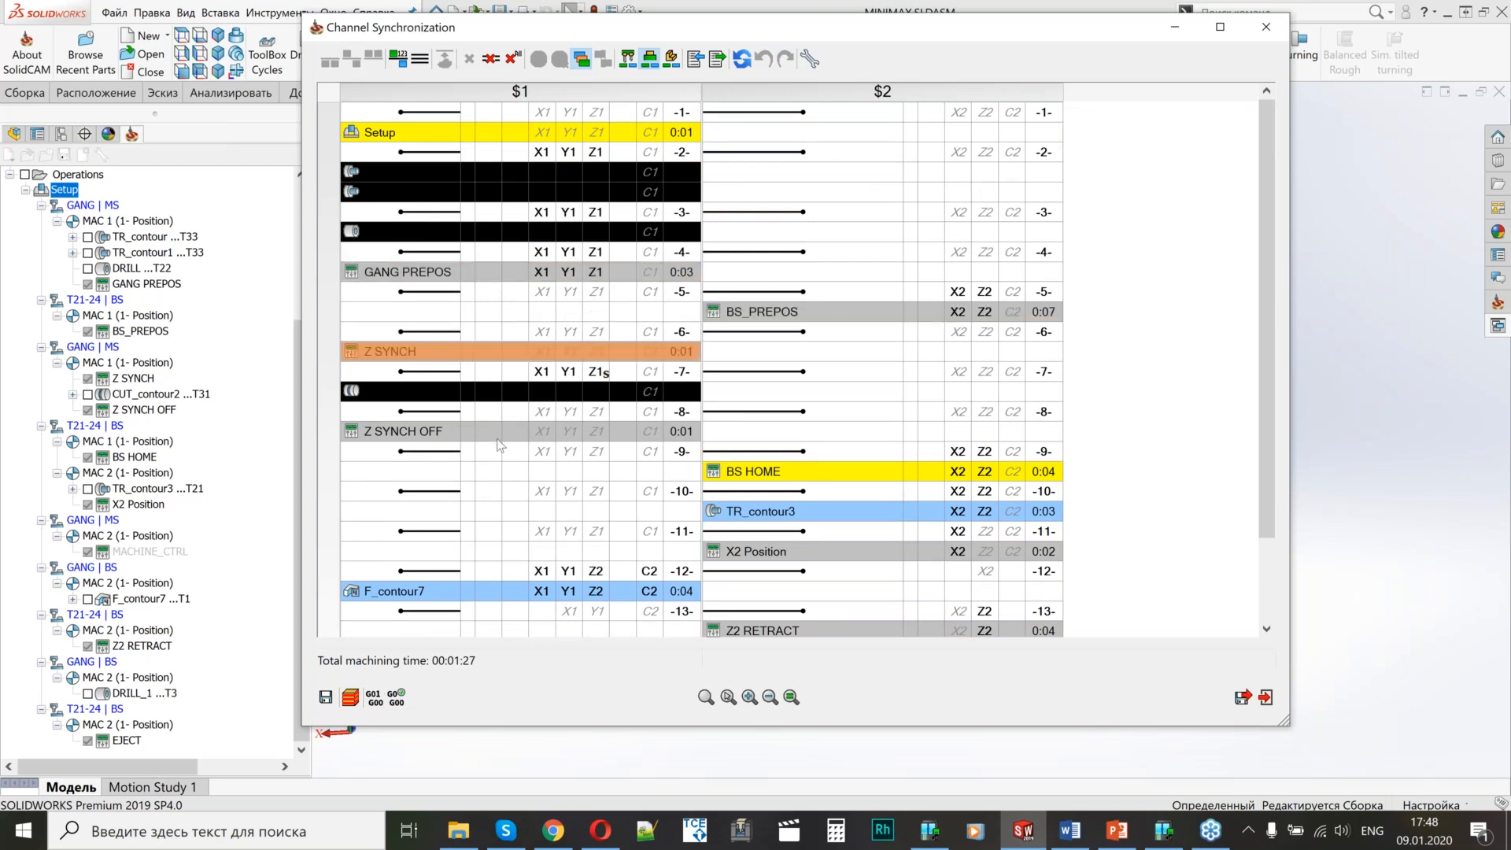
pyautogui.scroll(-1, 774, 460)
pyautogui.scroll(-1, 771, 466)
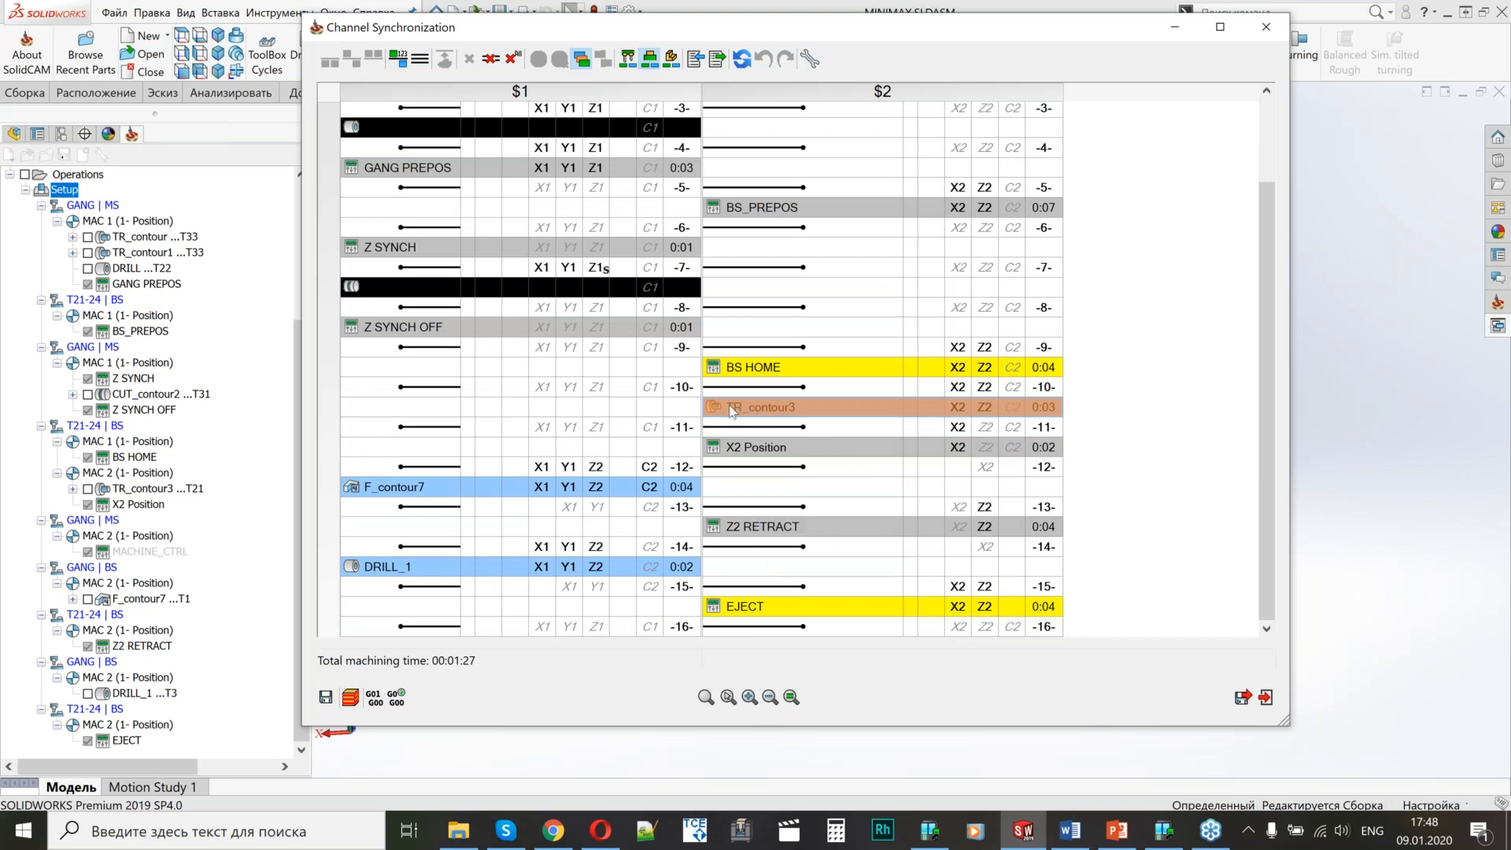
pyautogui.moveTo(723, 412)
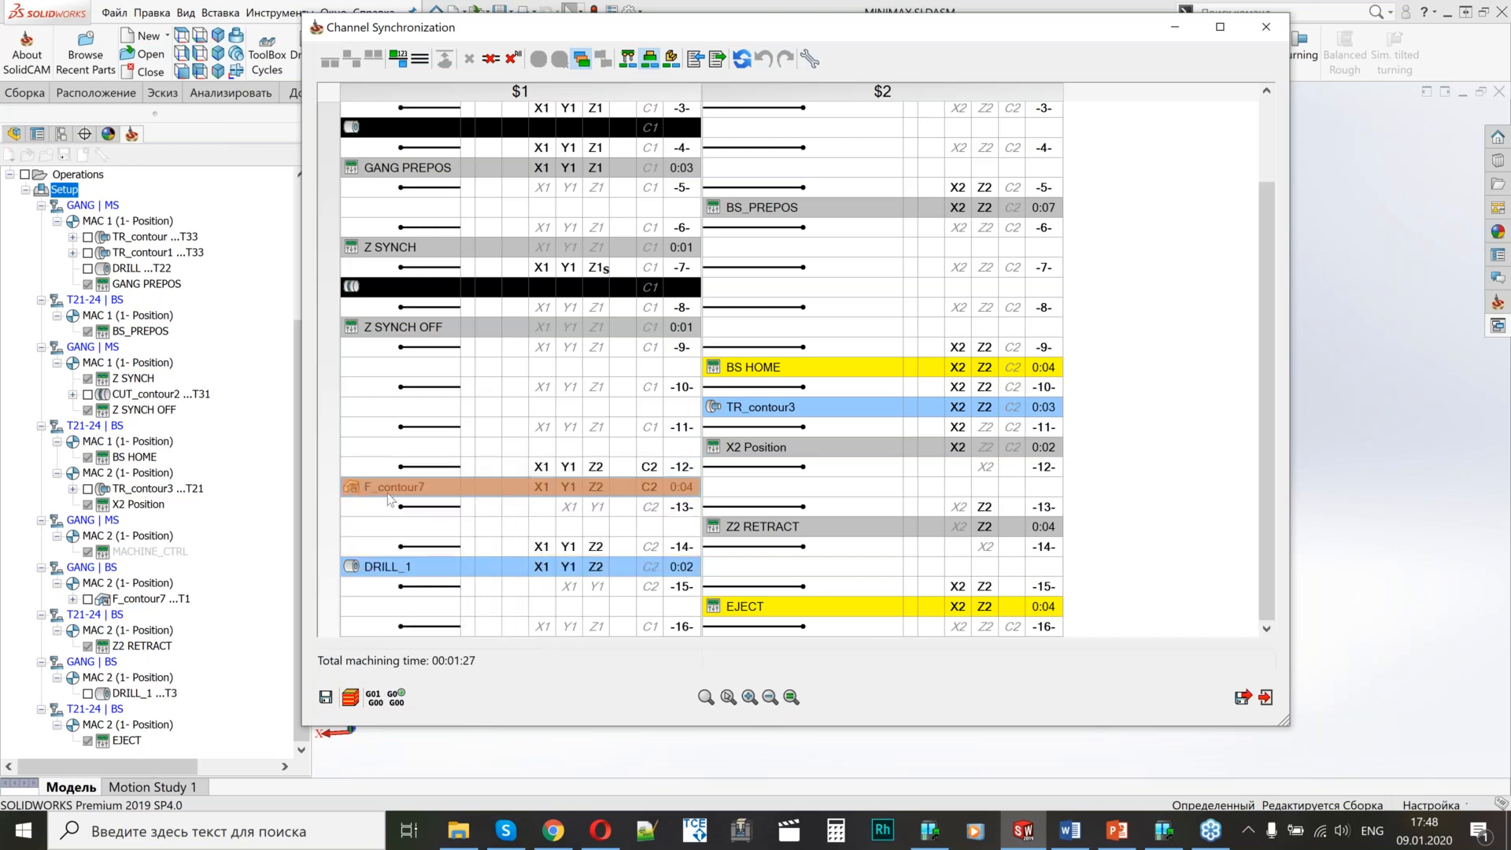
pyautogui.moveTo(388, 497)
pyautogui.moveTo(595, 472)
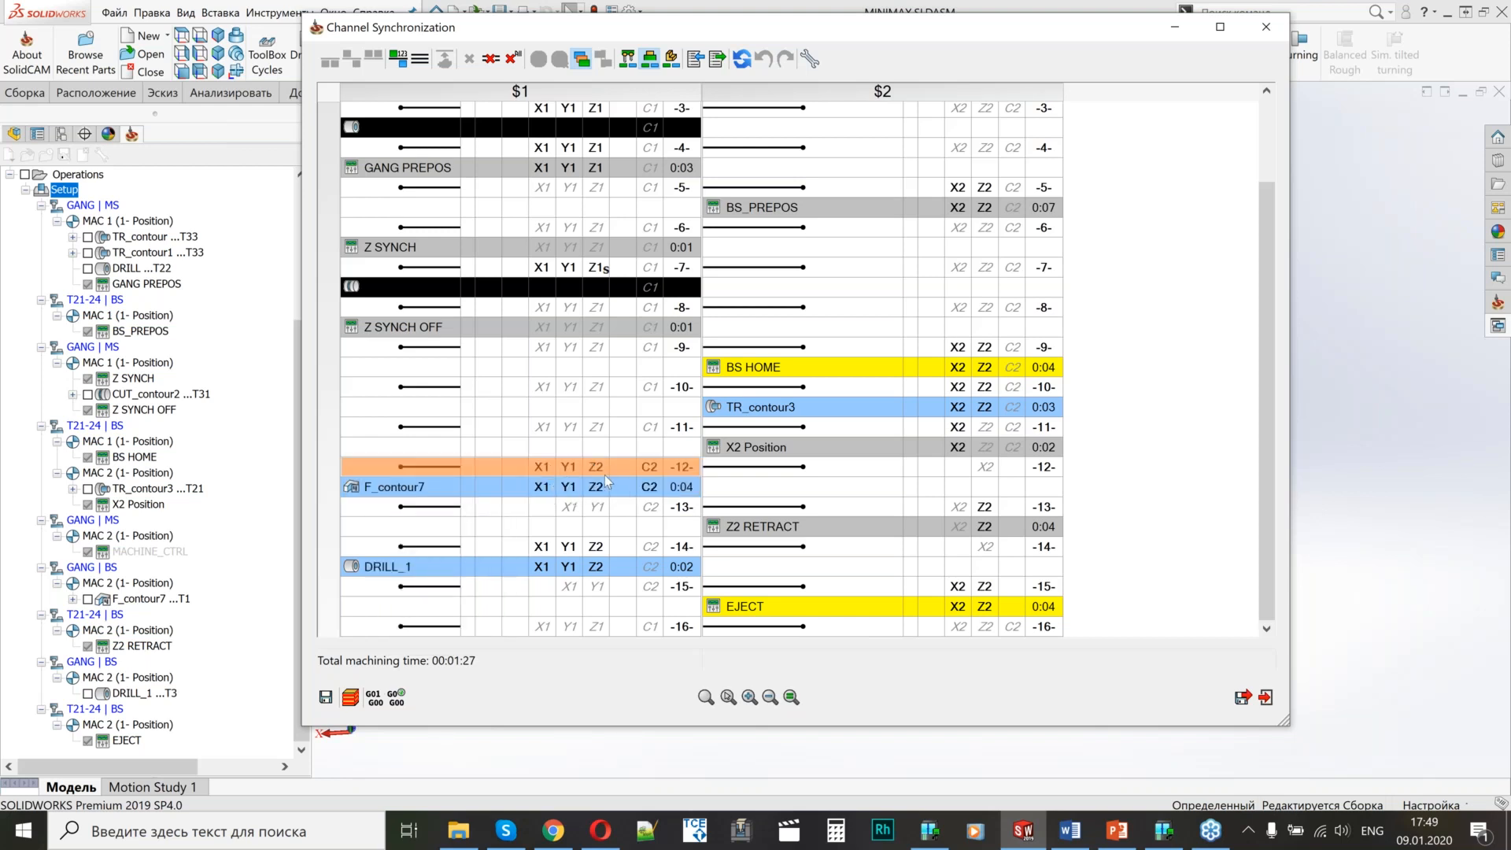
# Check the submachine options of synchronization label 12 in channel $1 and label 5 in channel $2.
pyautogui.rightClick(687, 469)
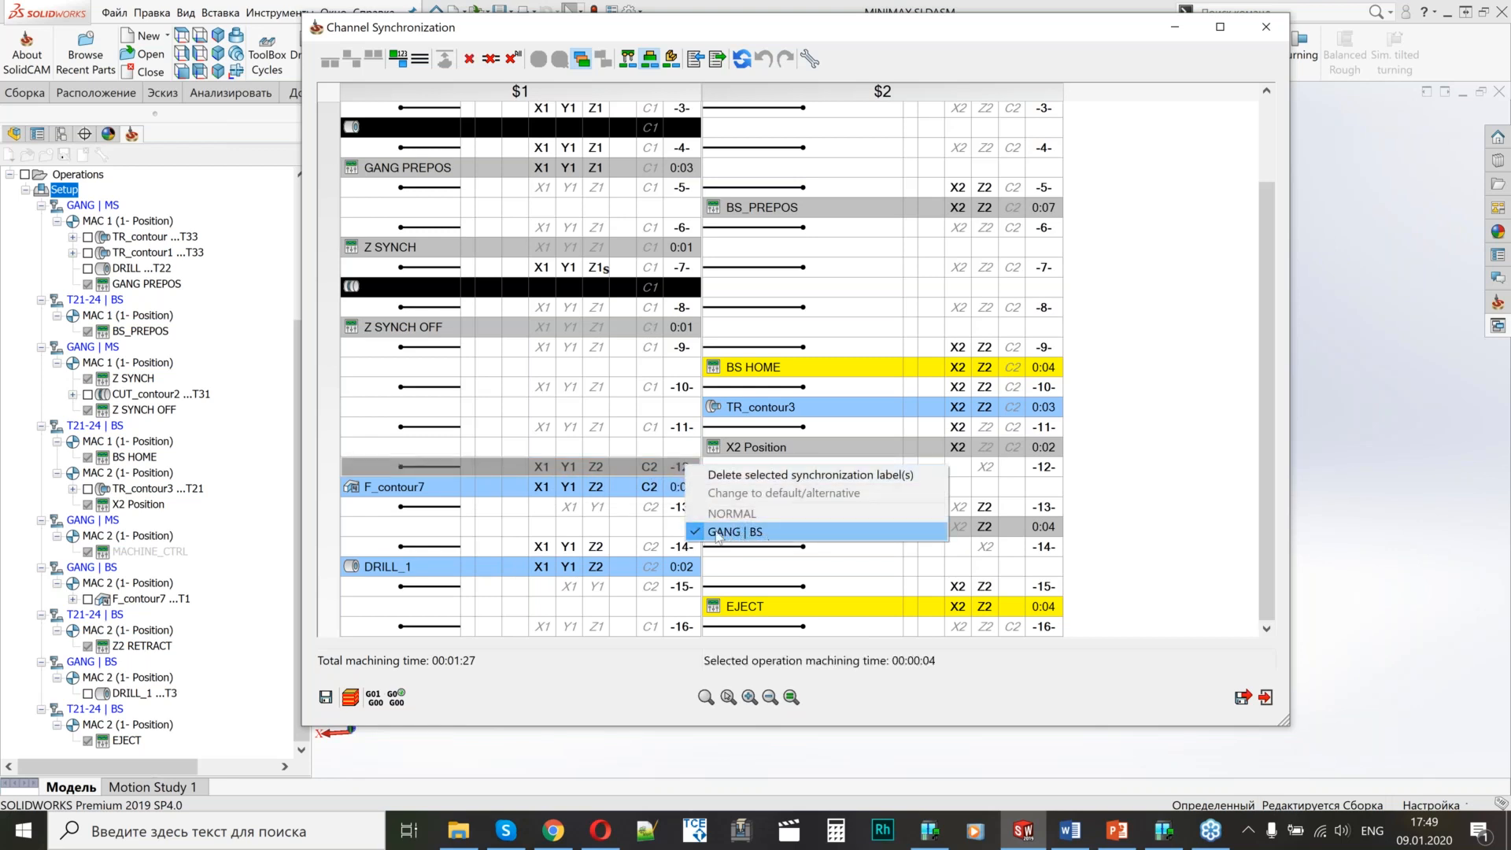
pyautogui.rightClick(708, 272)
pyautogui.rightClick(711, 187)
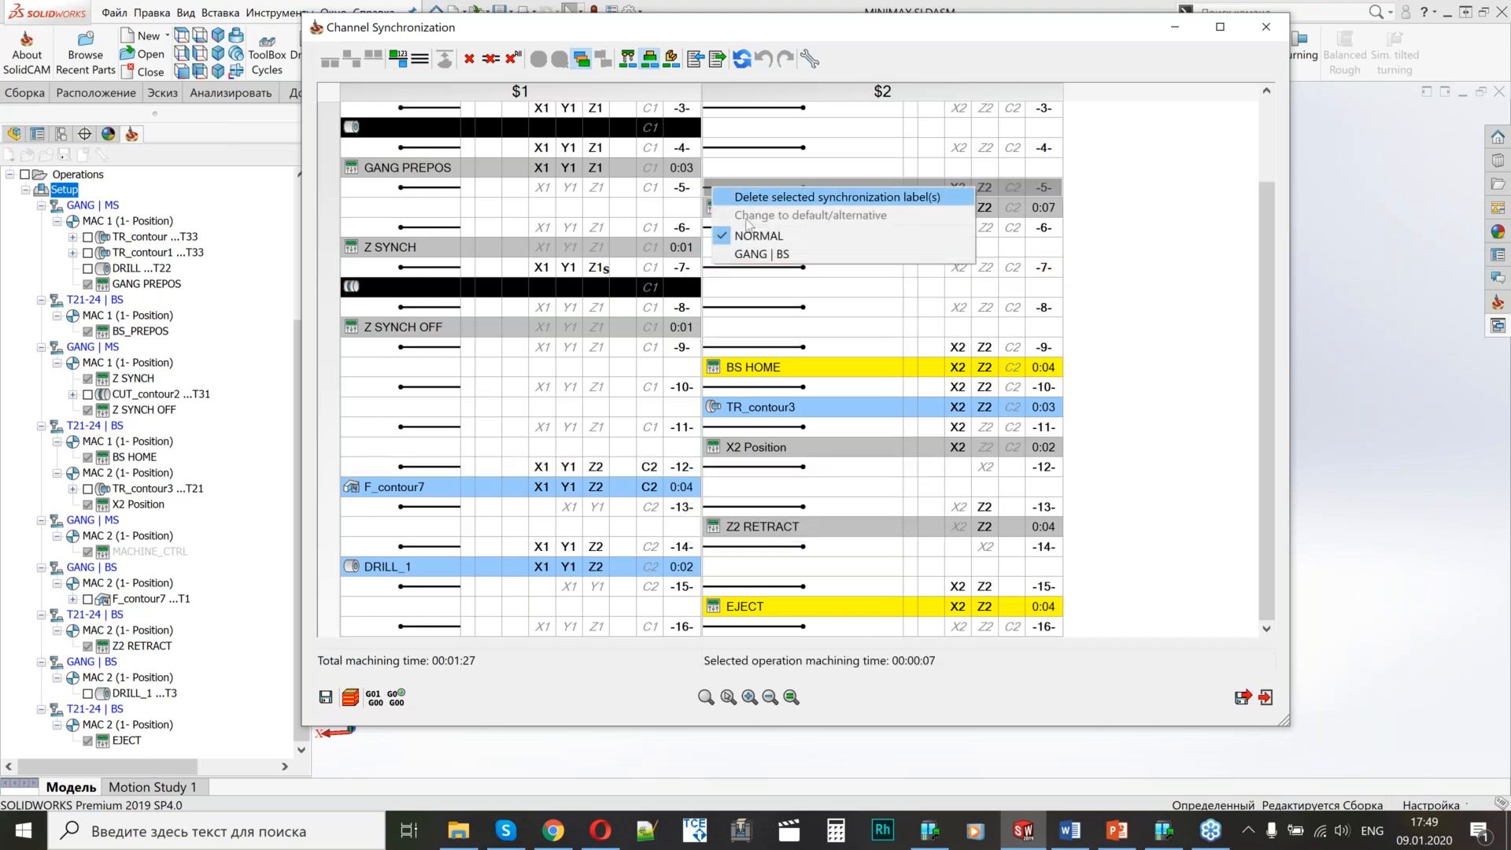
pyautogui.click(738, 505)
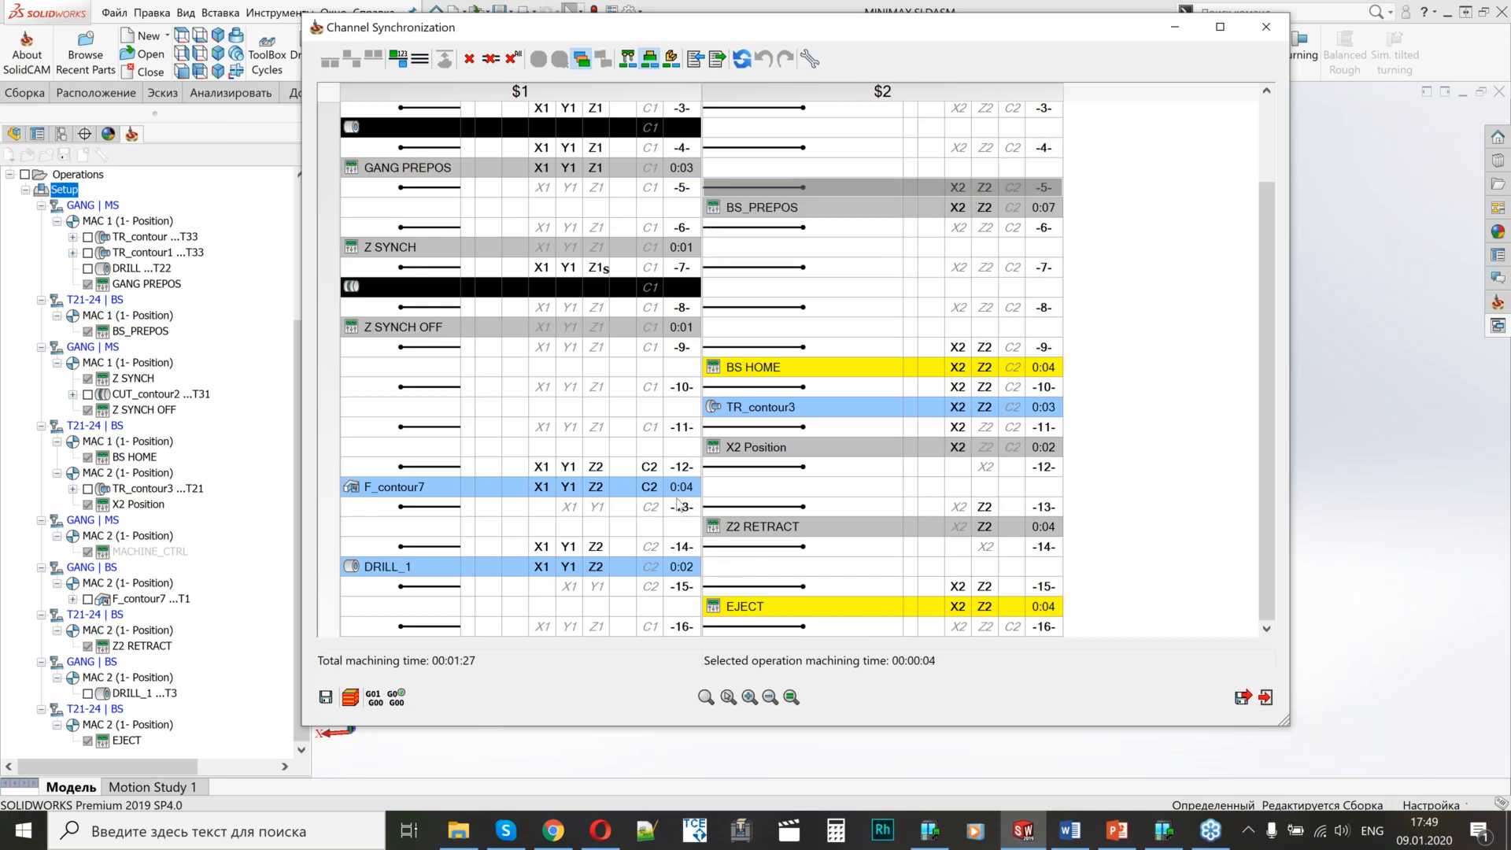
# Select Z2 RETRACT, examine its place between F_contour7 and DRILL_1, and exit the channel synchronization without saving.
pyautogui.click(768, 532)
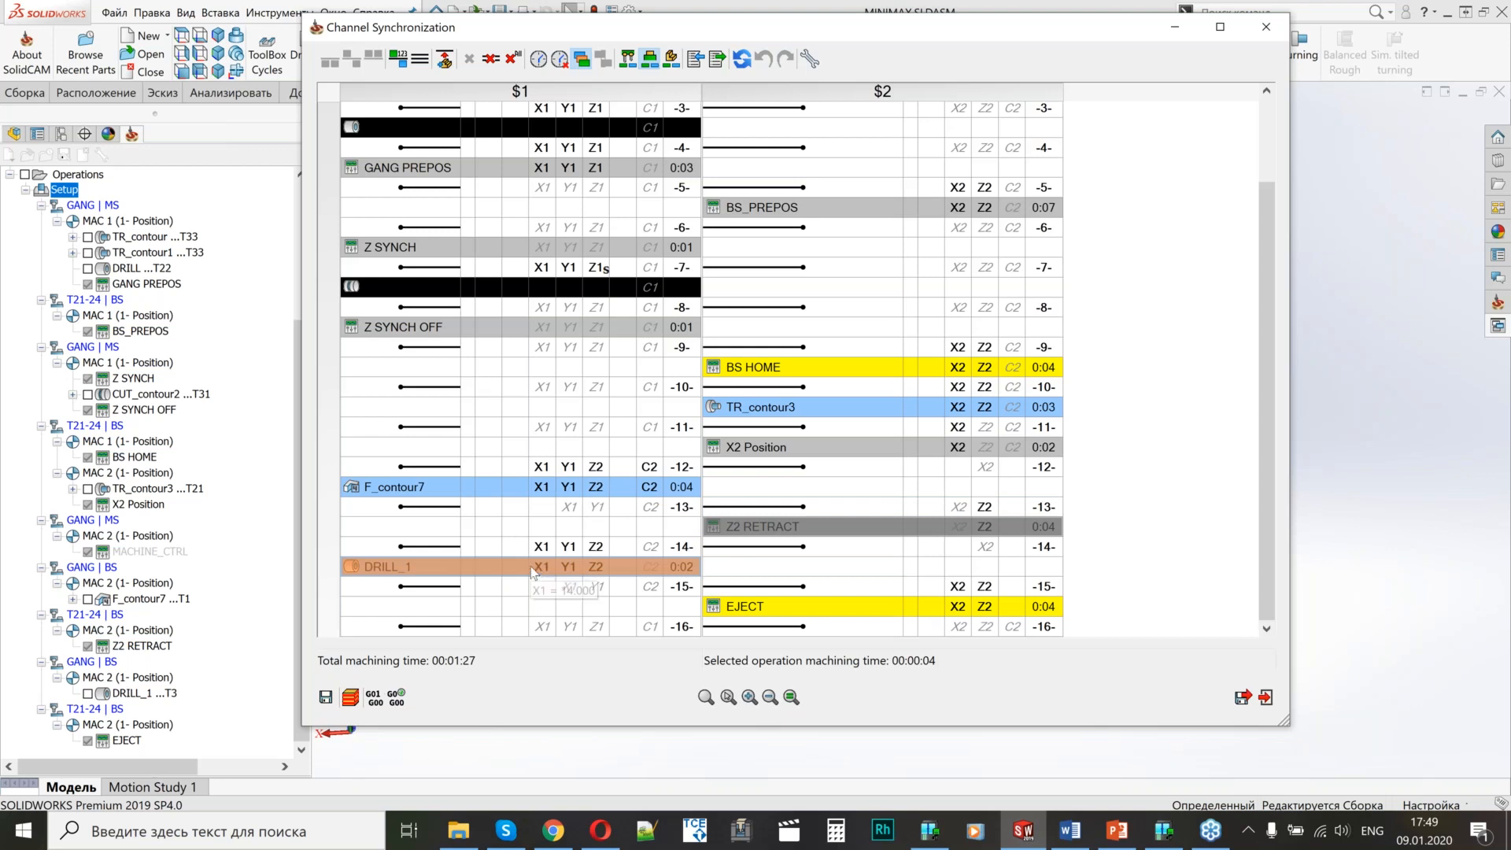
pyautogui.moveTo(386, 572)
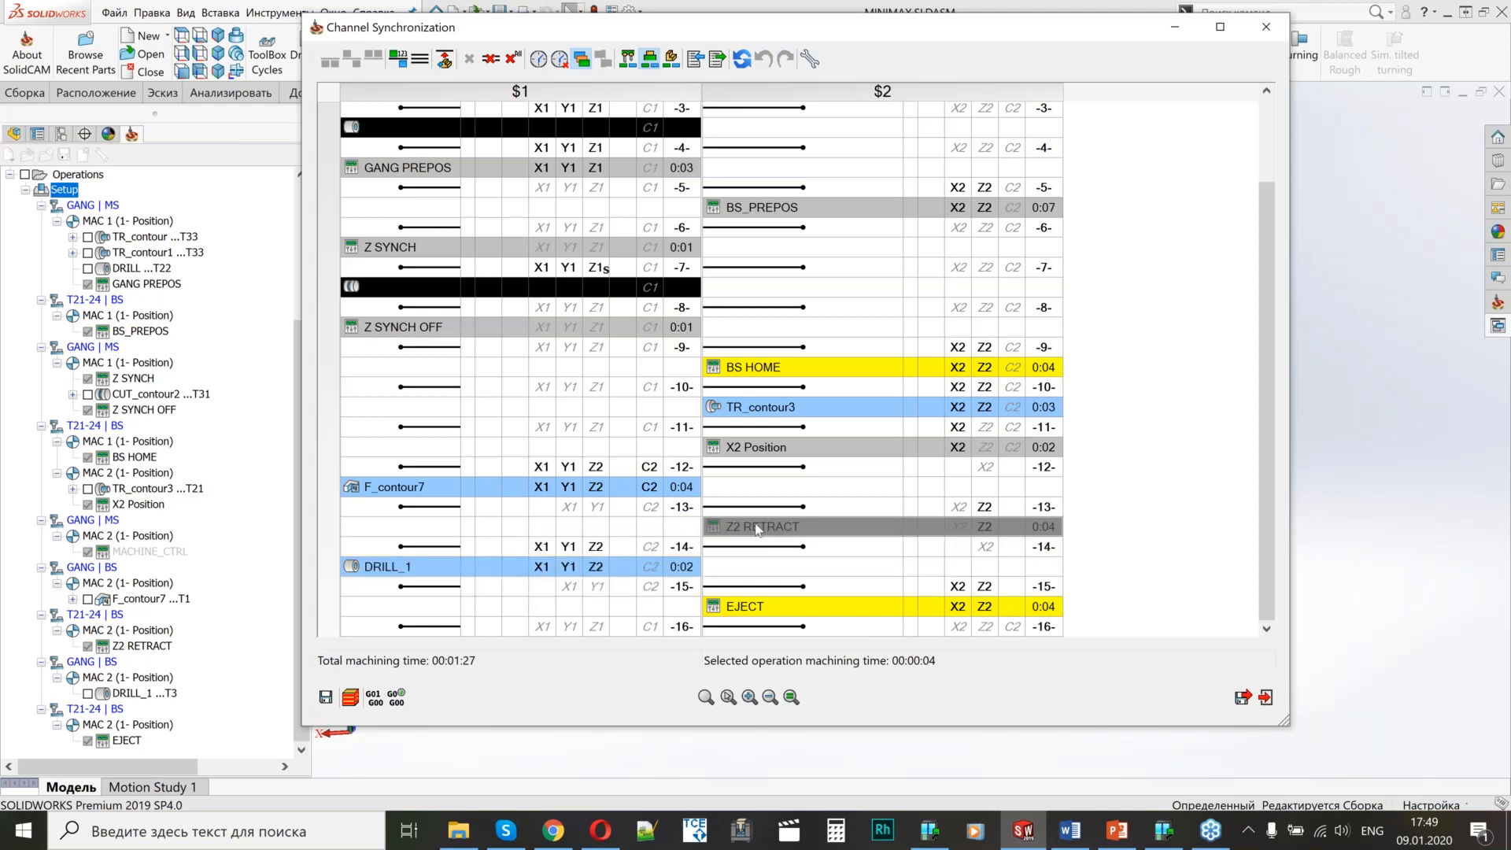
pyautogui.moveTo(748, 532)
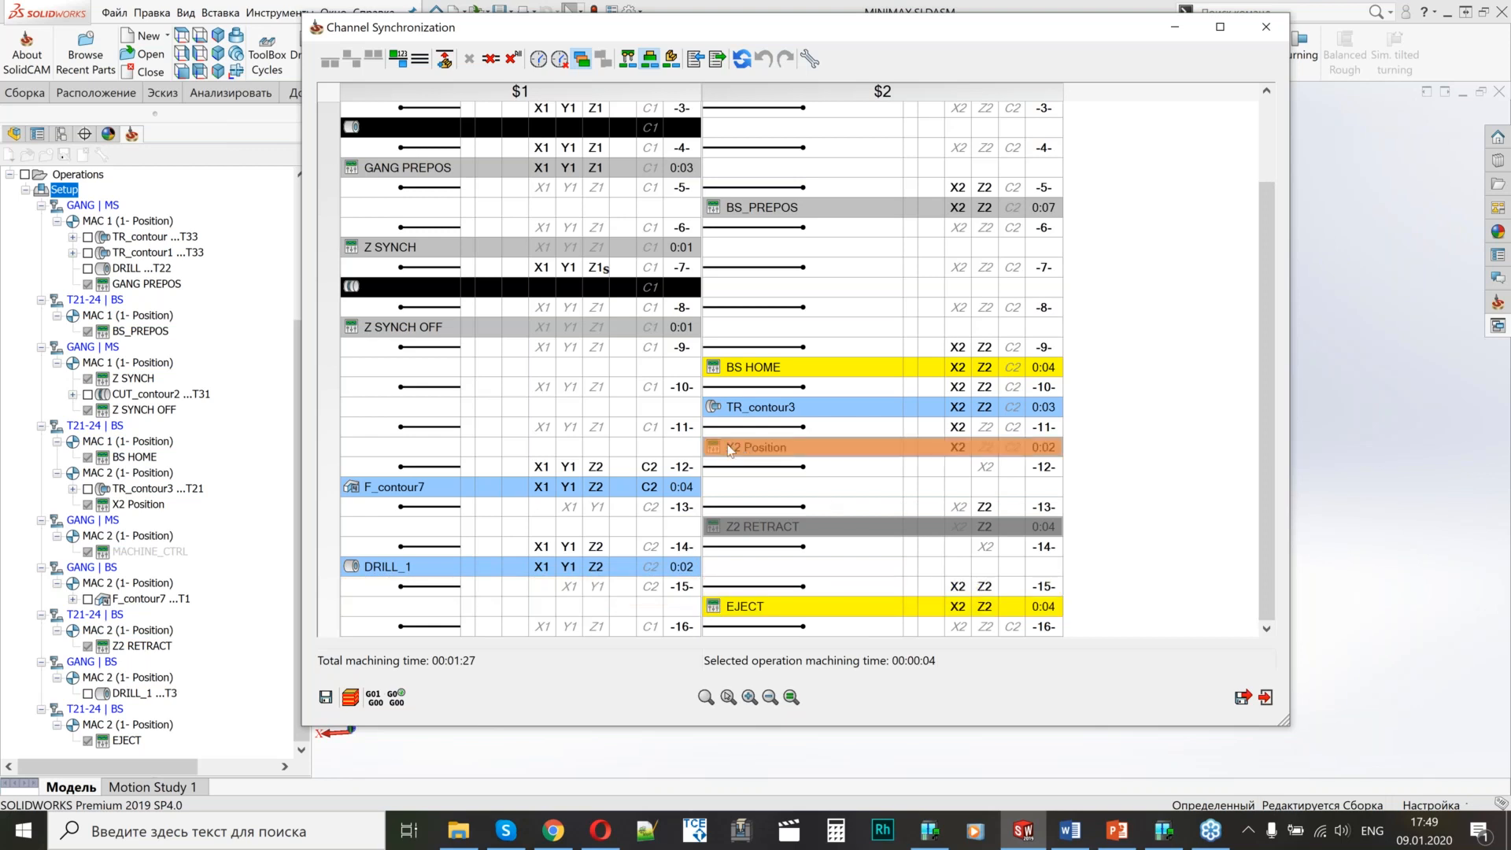
pyautogui.moveTo(705, 414)
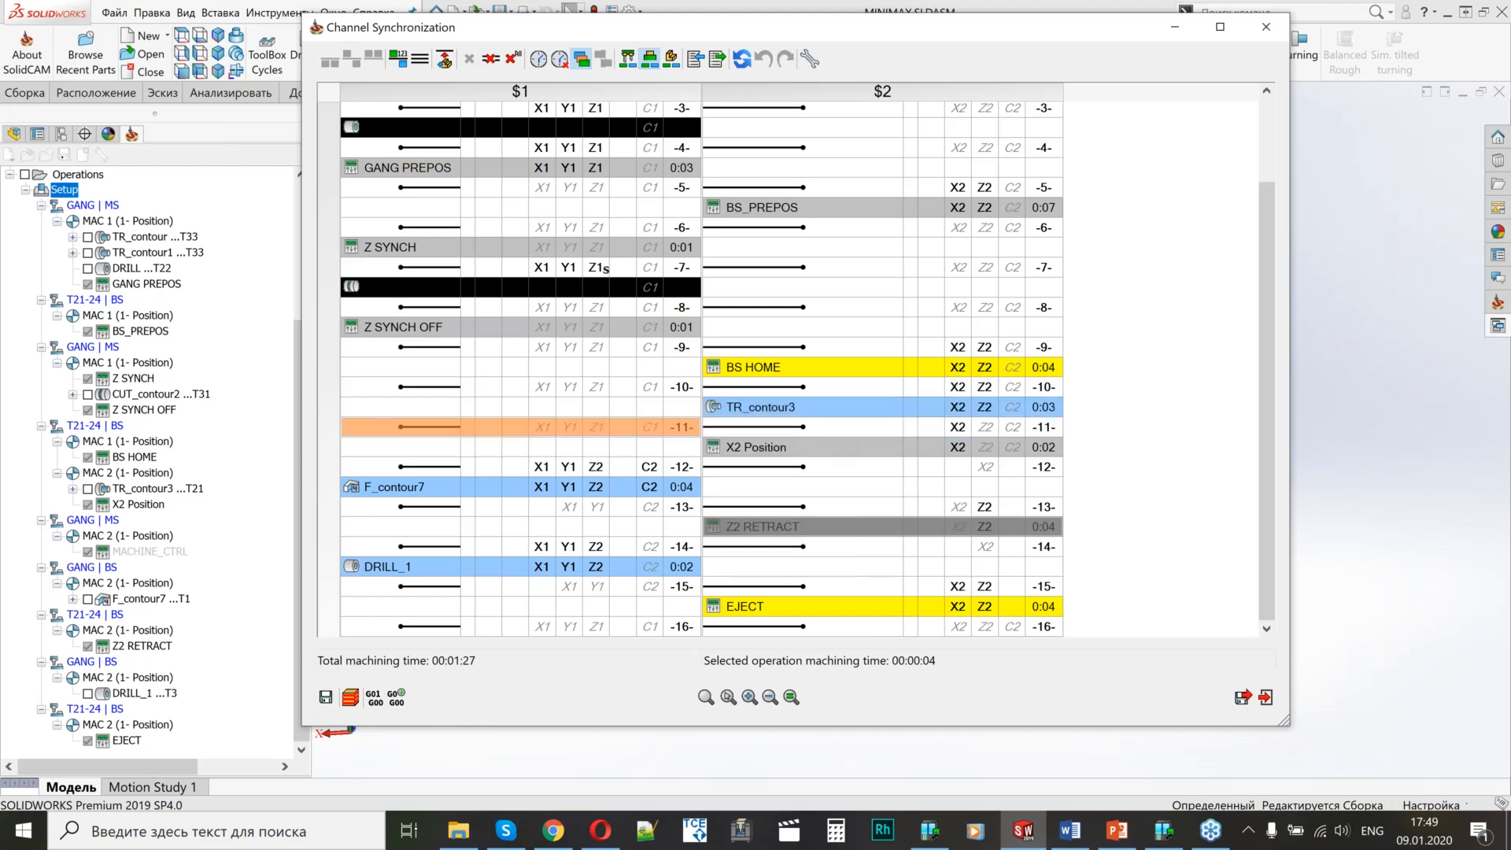
pyautogui.hotkey('alt', 'Tab')
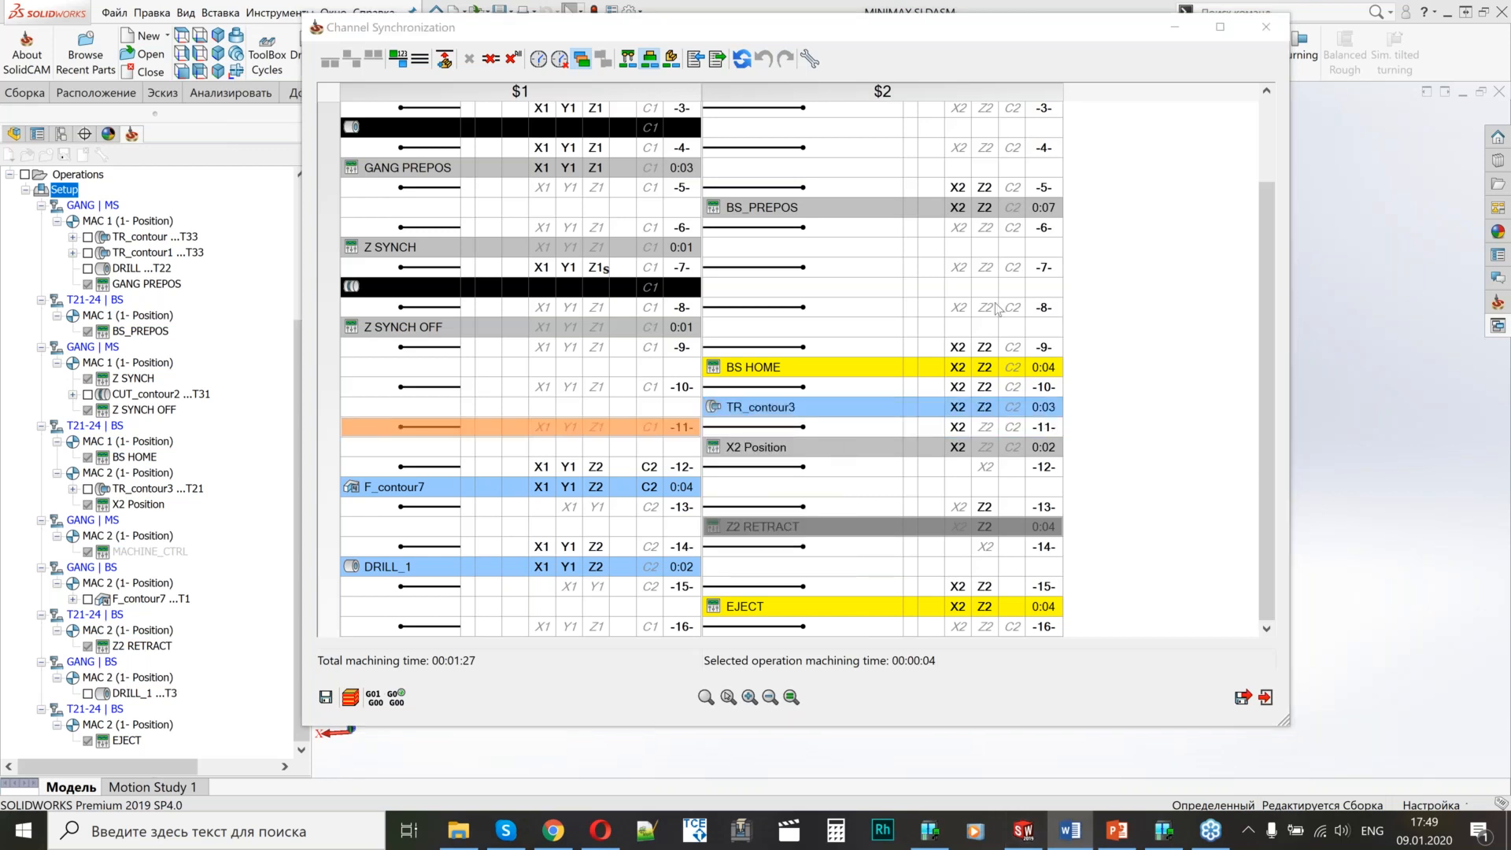
pyautogui.click(1266, 27)
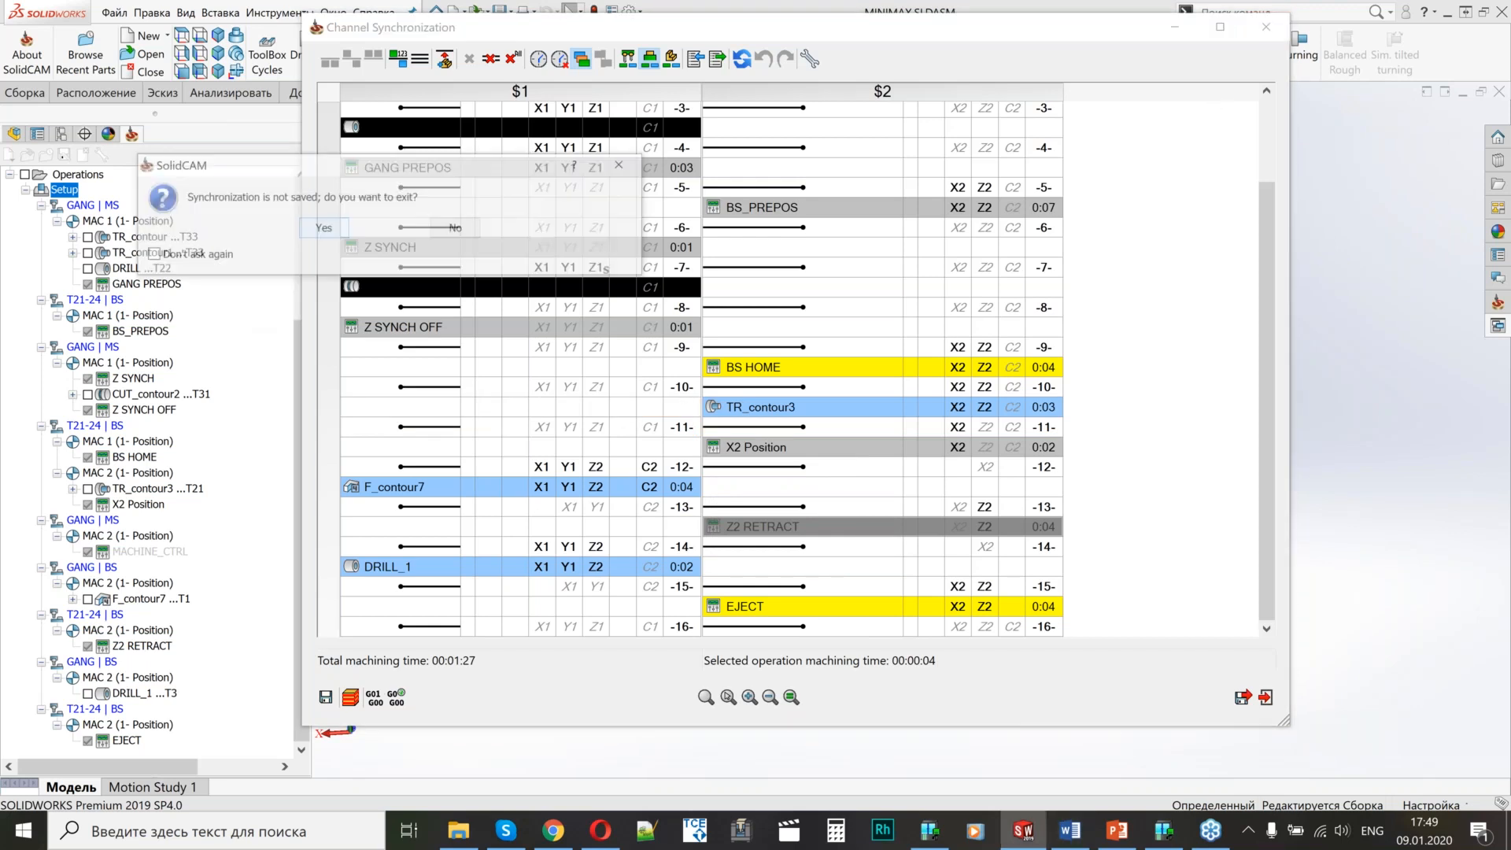
pyautogui.click(323, 229)
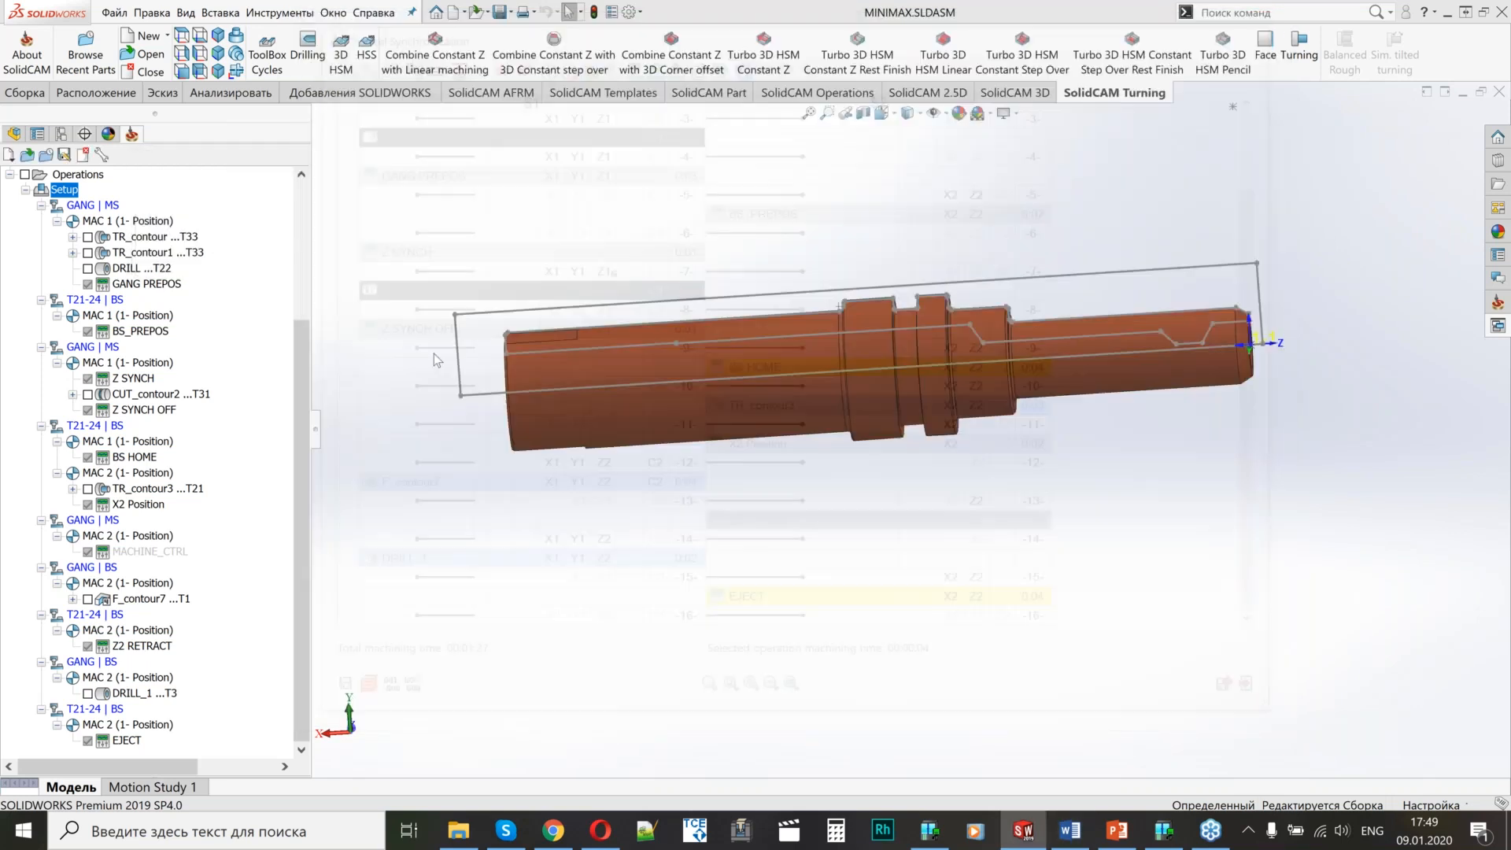
# Switch to the PowerPoint presentation and advance from the Exchange axis slide to the closing slide.
pyautogui.click(1117, 834)
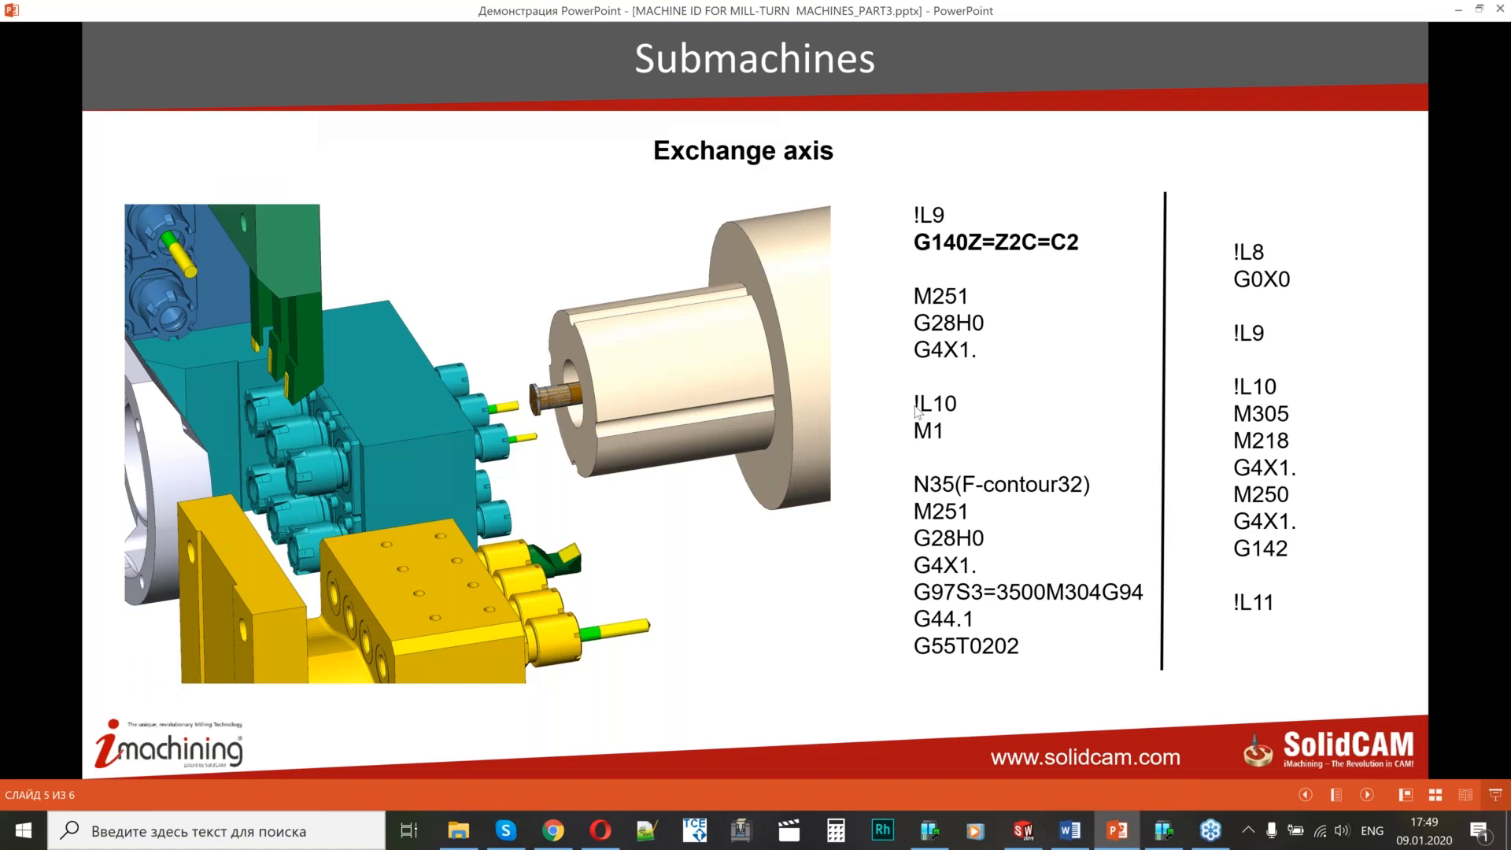
pyautogui.click(916, 409)
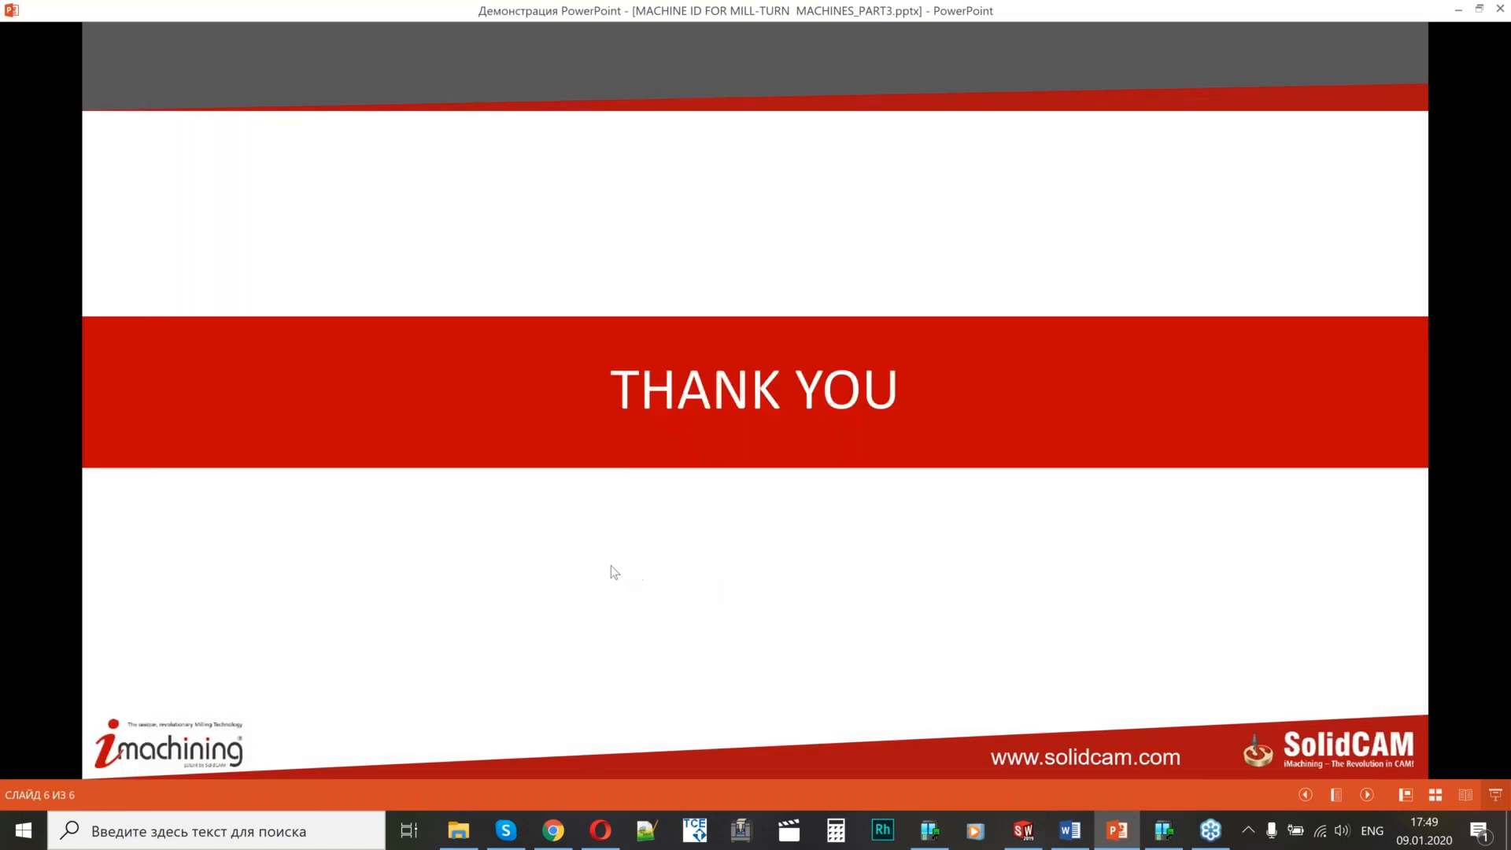